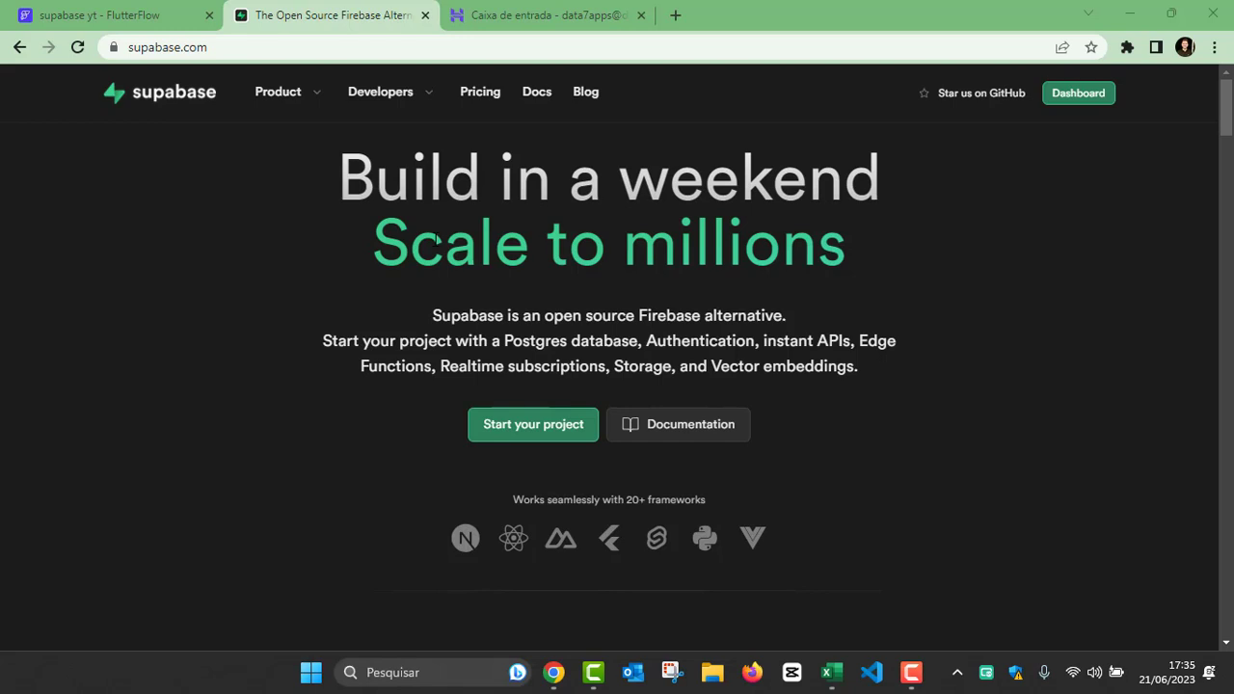
Step: Switch to the Excel workbook and review the CRUD terms Create, Read/Retrieve, Update and Delete on Planilha2
left_click(831, 672)
left_click(253, 237)
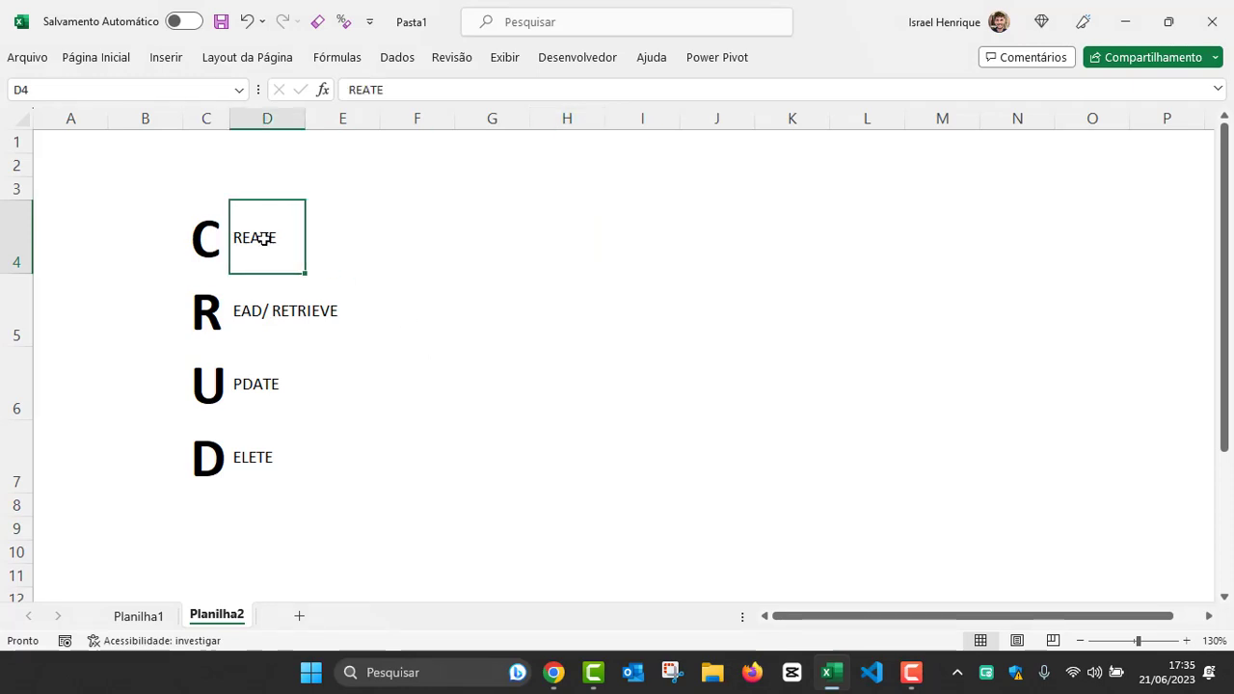
left_click(262, 311)
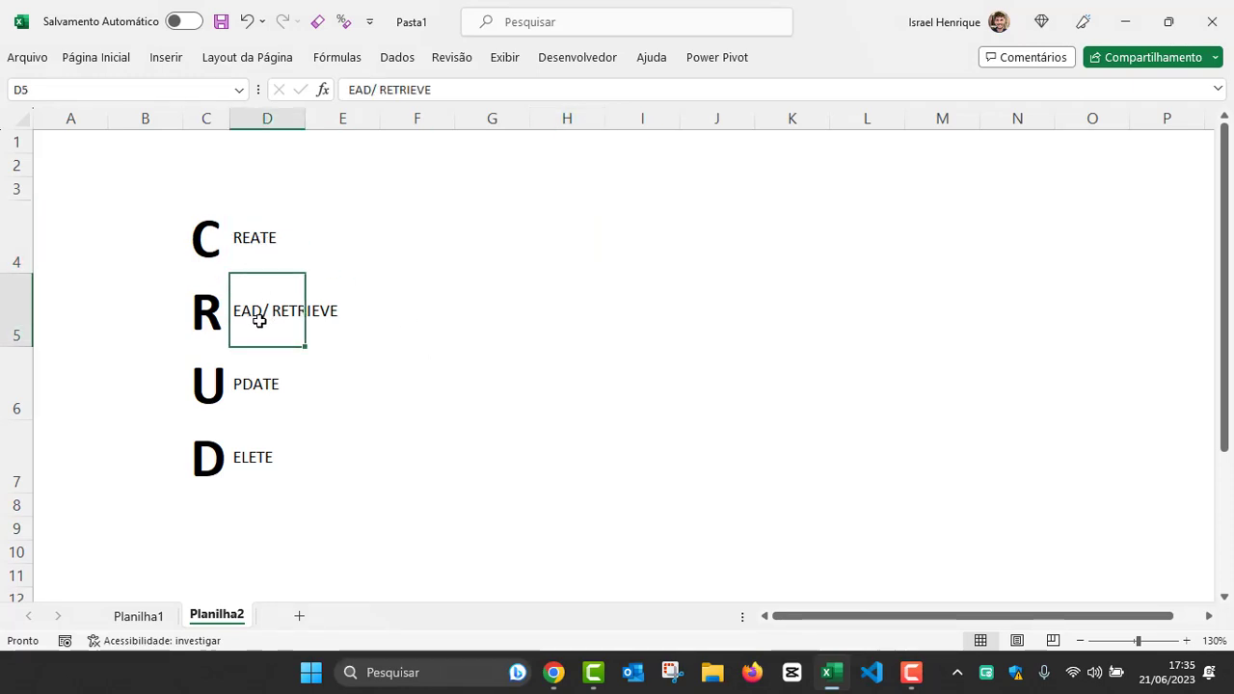
left_click(260, 249)
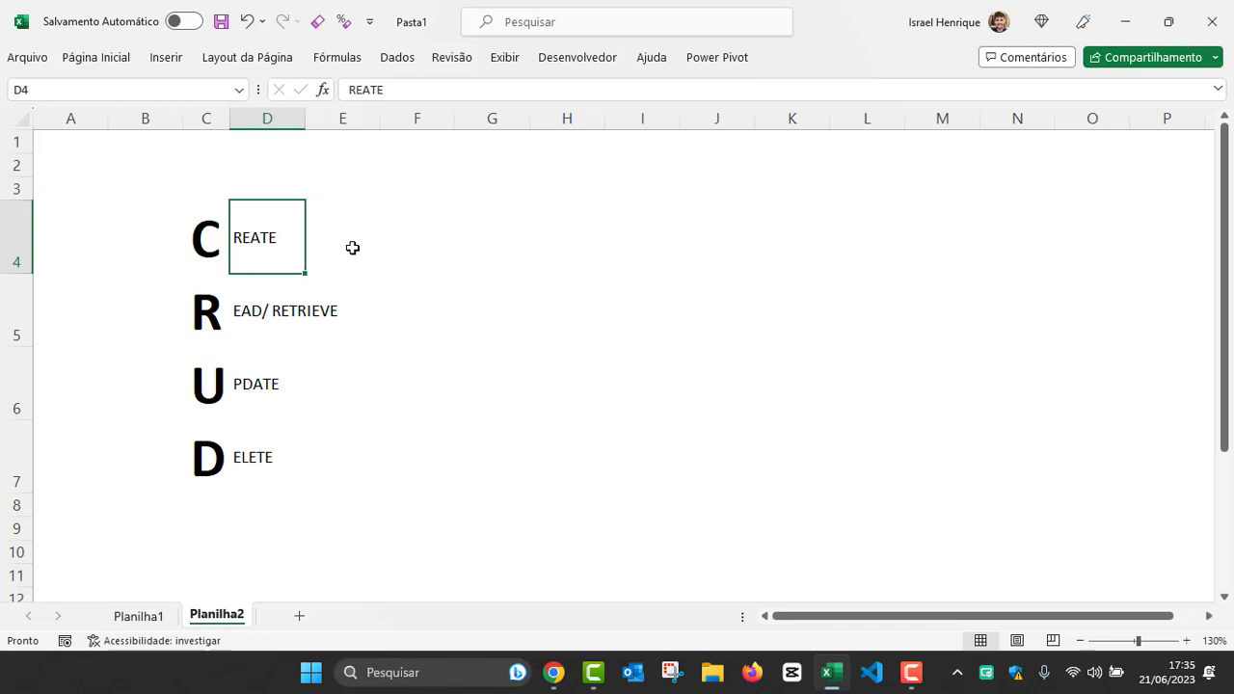
left_click(267, 303)
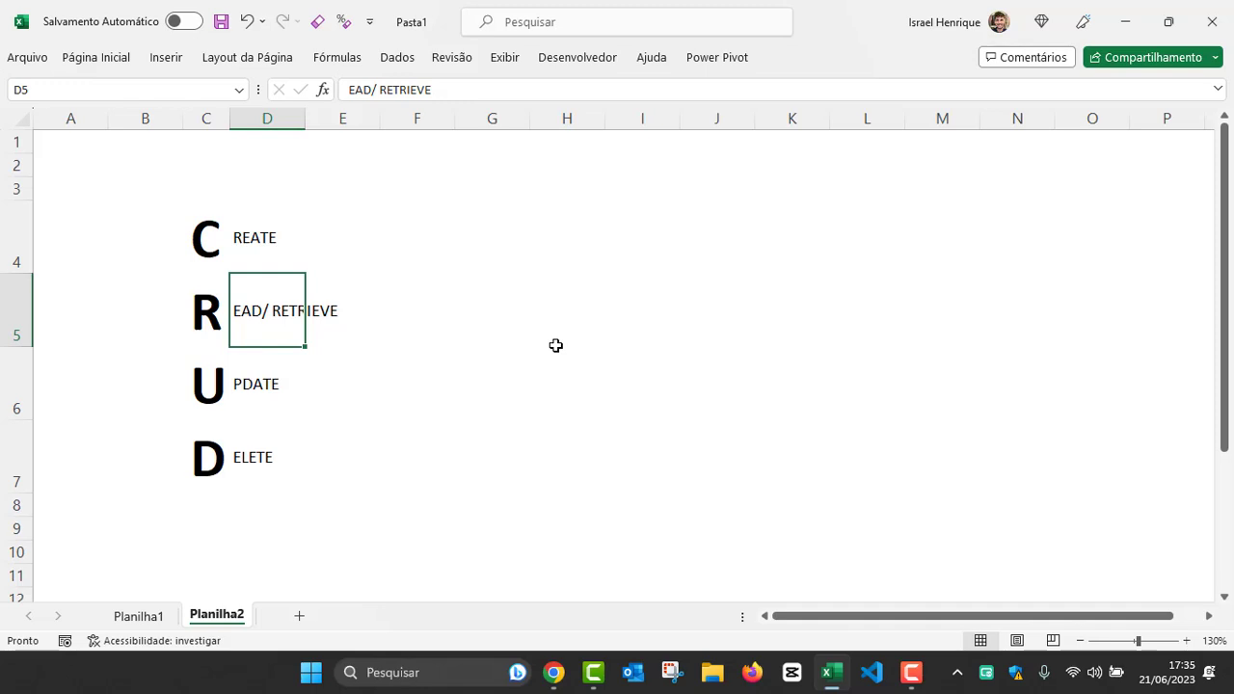
left_click(299, 384)
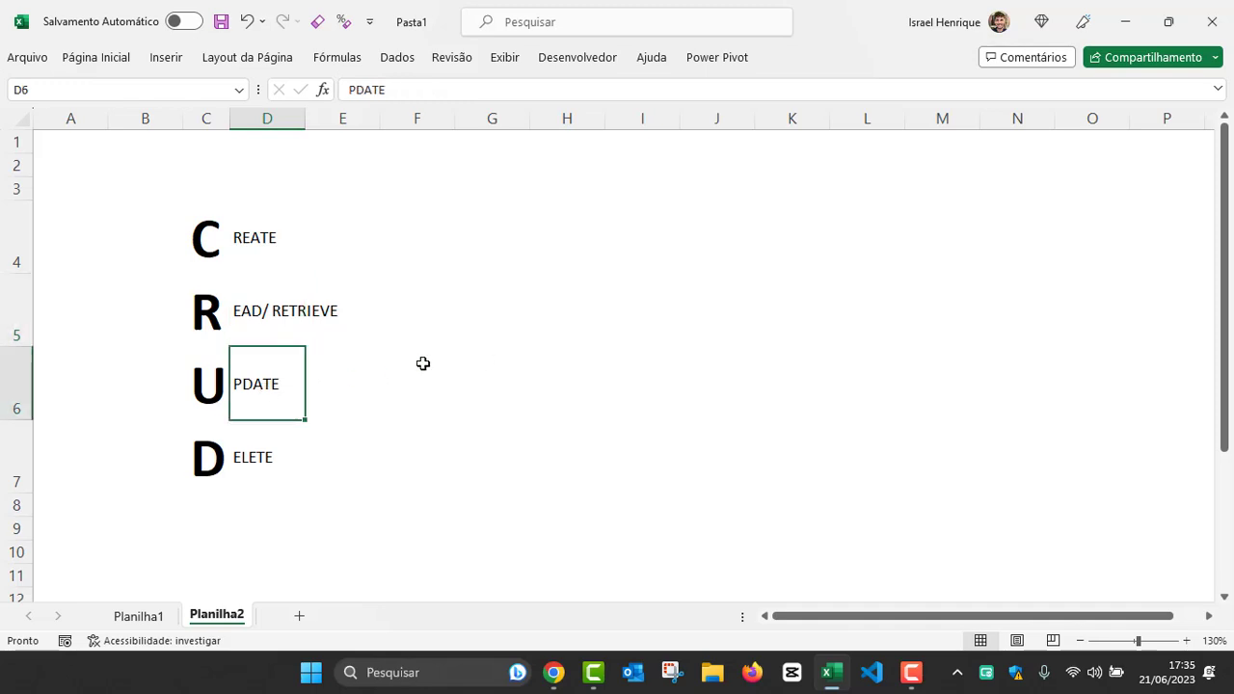
left_click(305, 445)
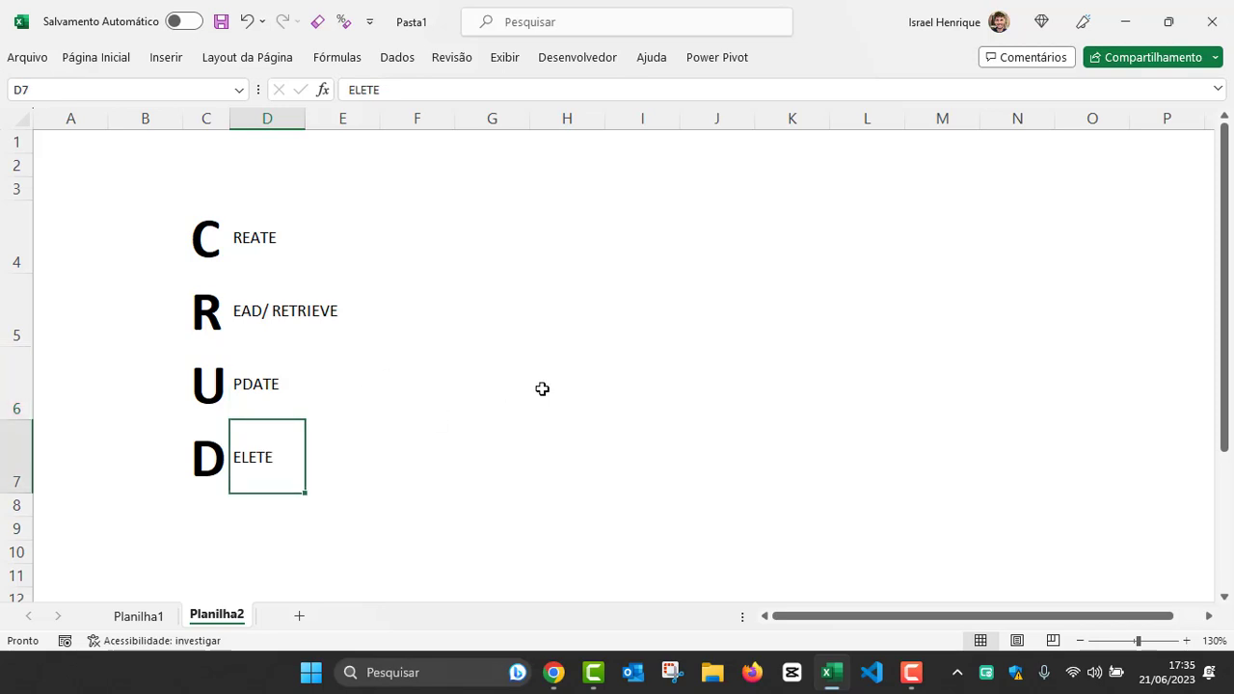
left_click(463, 236)
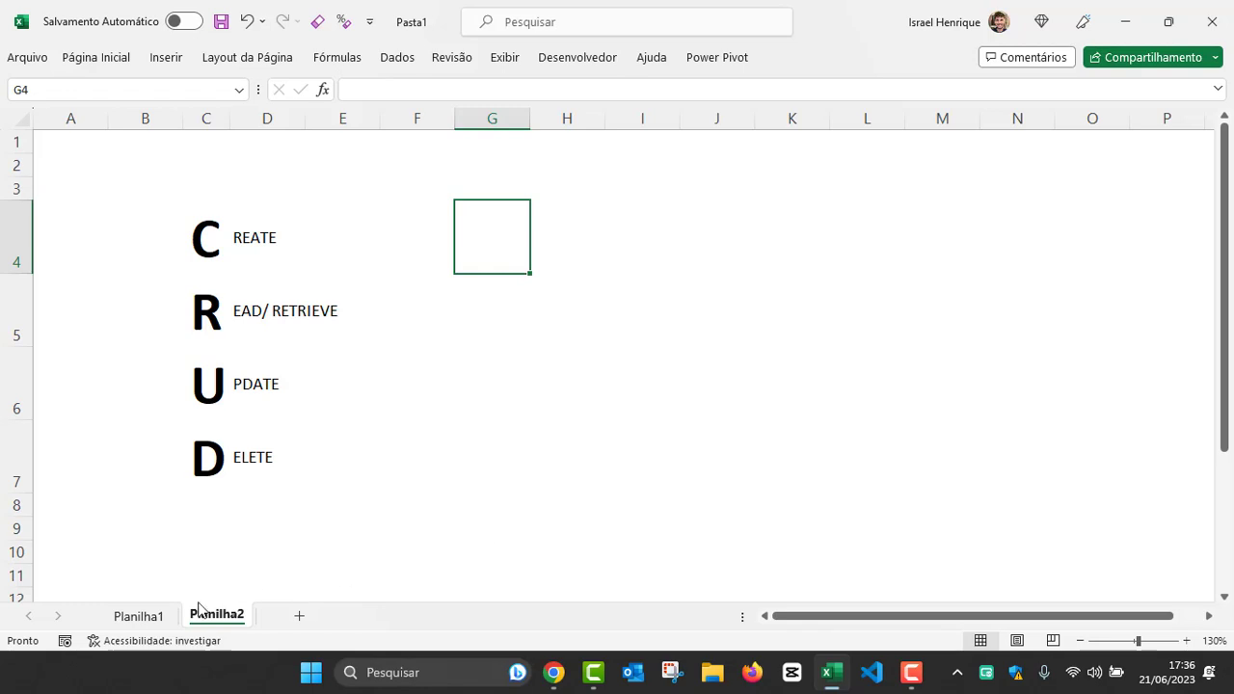
Step: Show the Planilha1 sheet and examine the teams table's full range, its first record and its id column
left_click(146, 620)
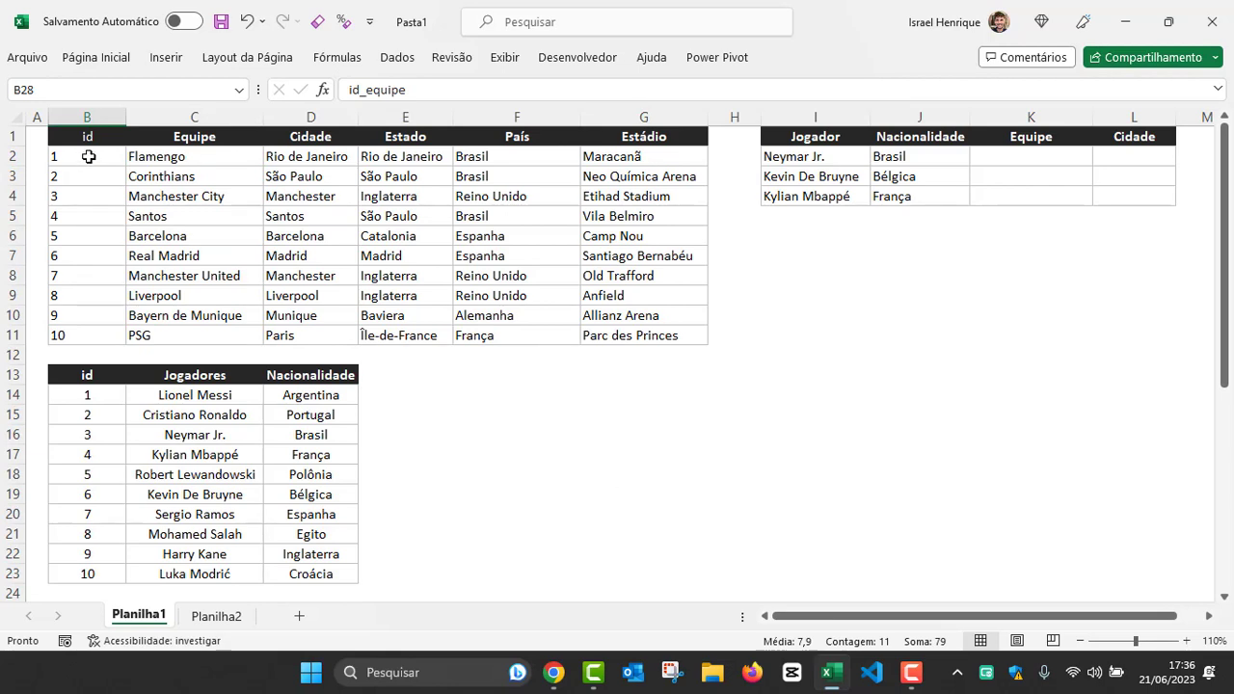
left_click_drag(87, 137, 632, 333)
left_click(479, 439)
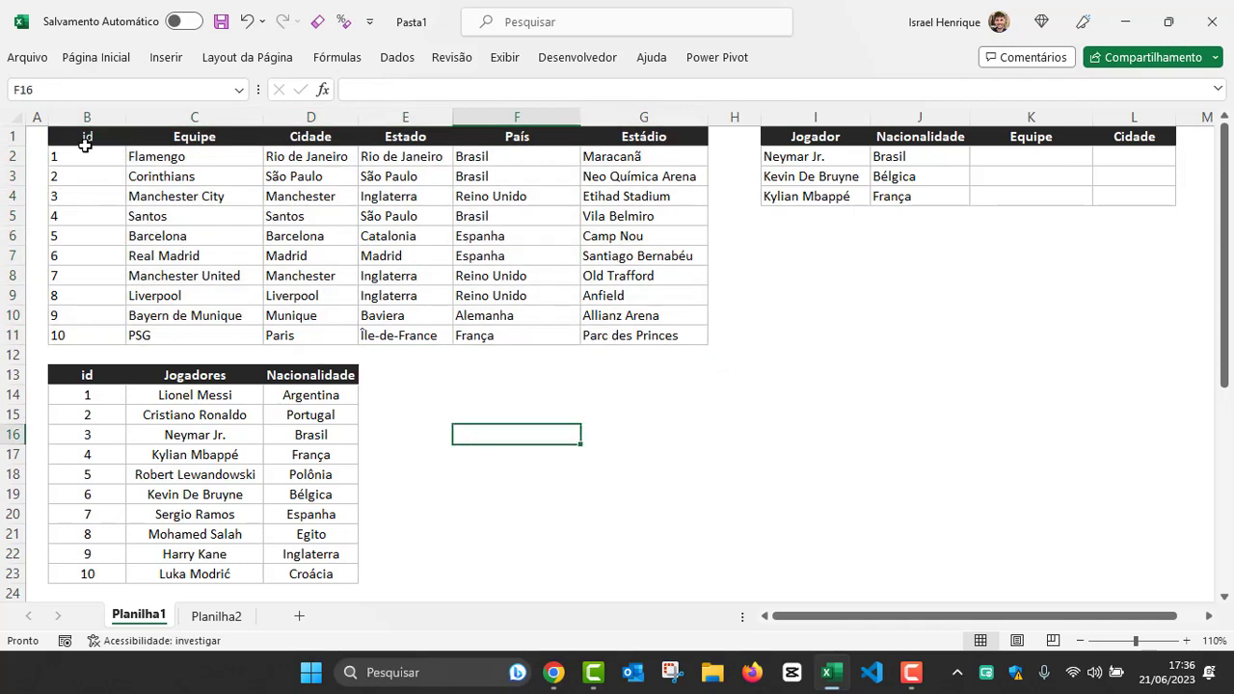
left_click(85, 141)
left_click_drag(78, 157, 539, 157)
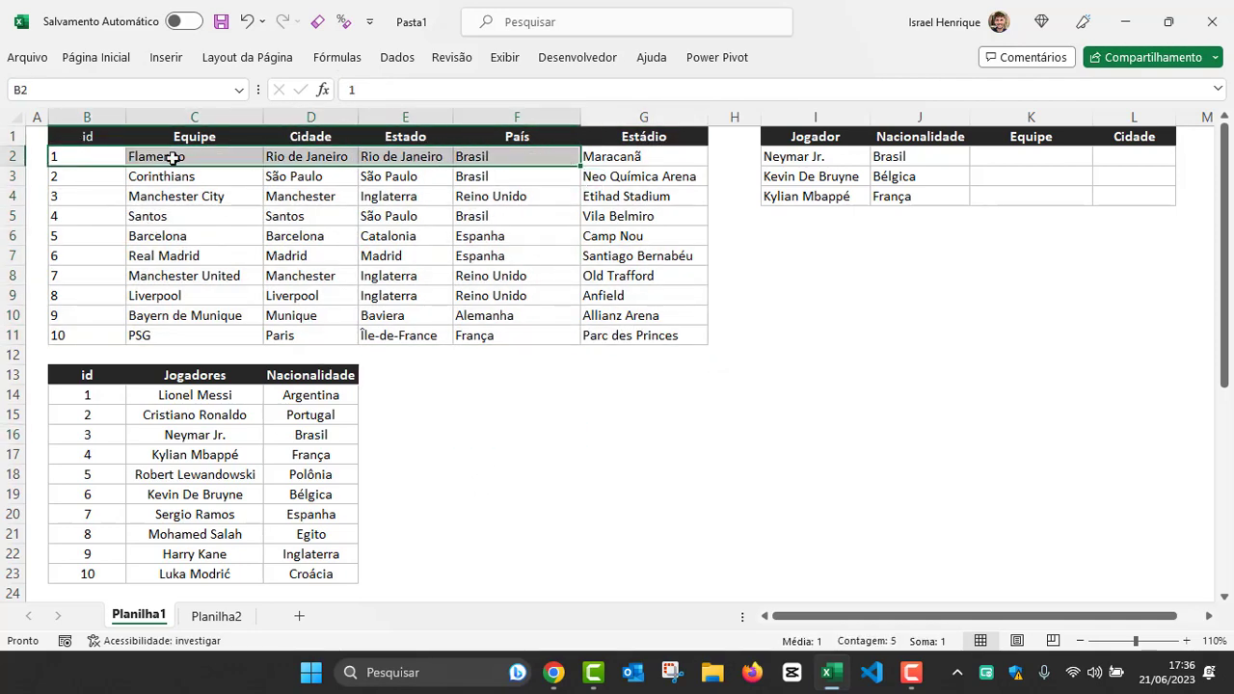
left_click_drag(86, 138, 85, 322)
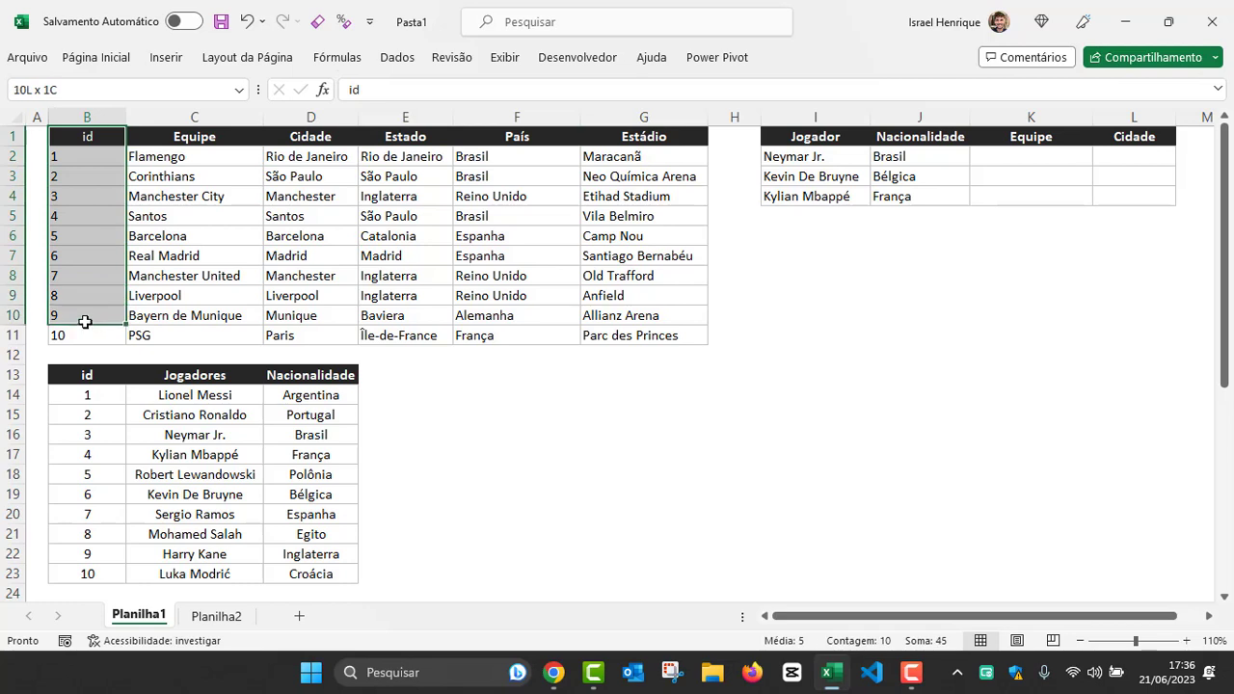
Step: Examine the teams table's column headers: id, Equipe, Cidade, Estado and País
left_click(84, 140)
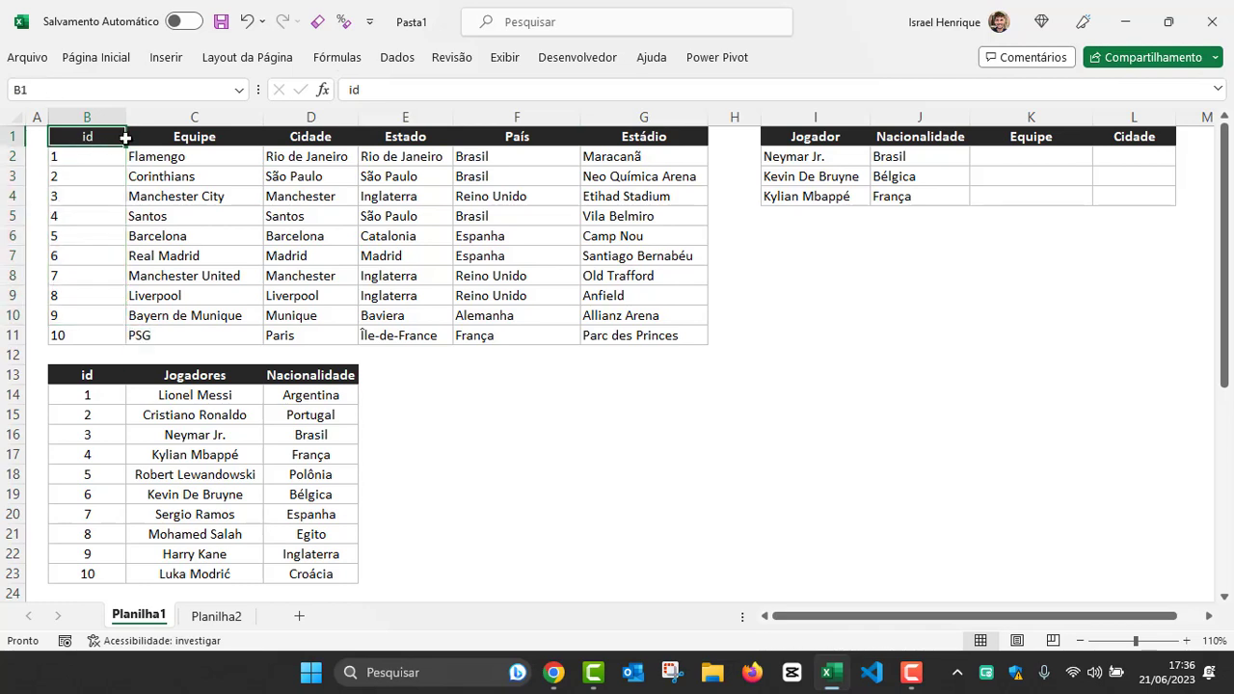
left_click(172, 133)
left_click(309, 134)
left_click(370, 136)
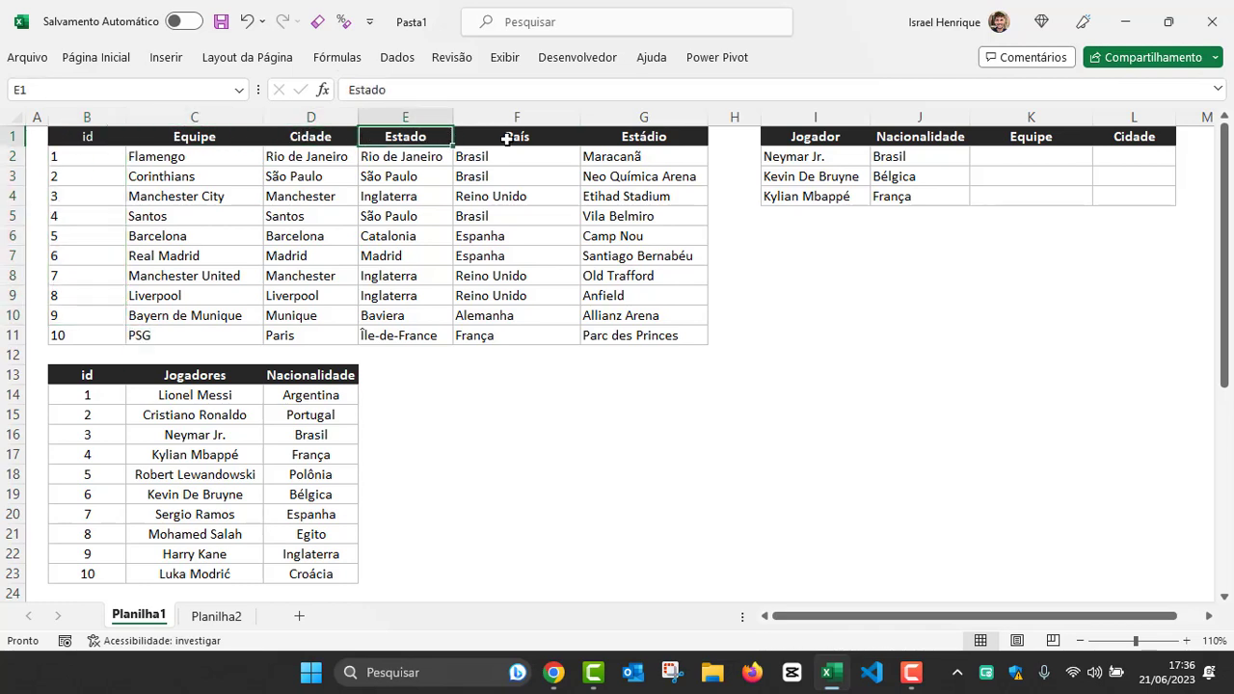
left_click(506, 138)
left_click(83, 137)
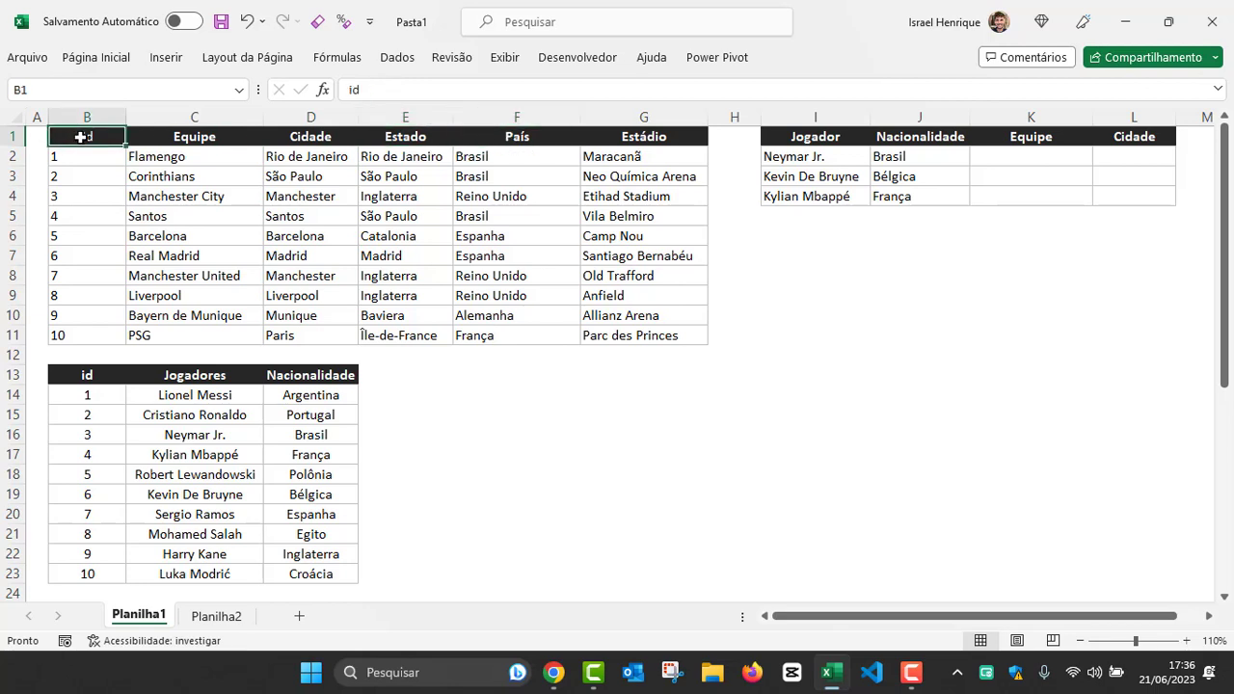
left_click(203, 138)
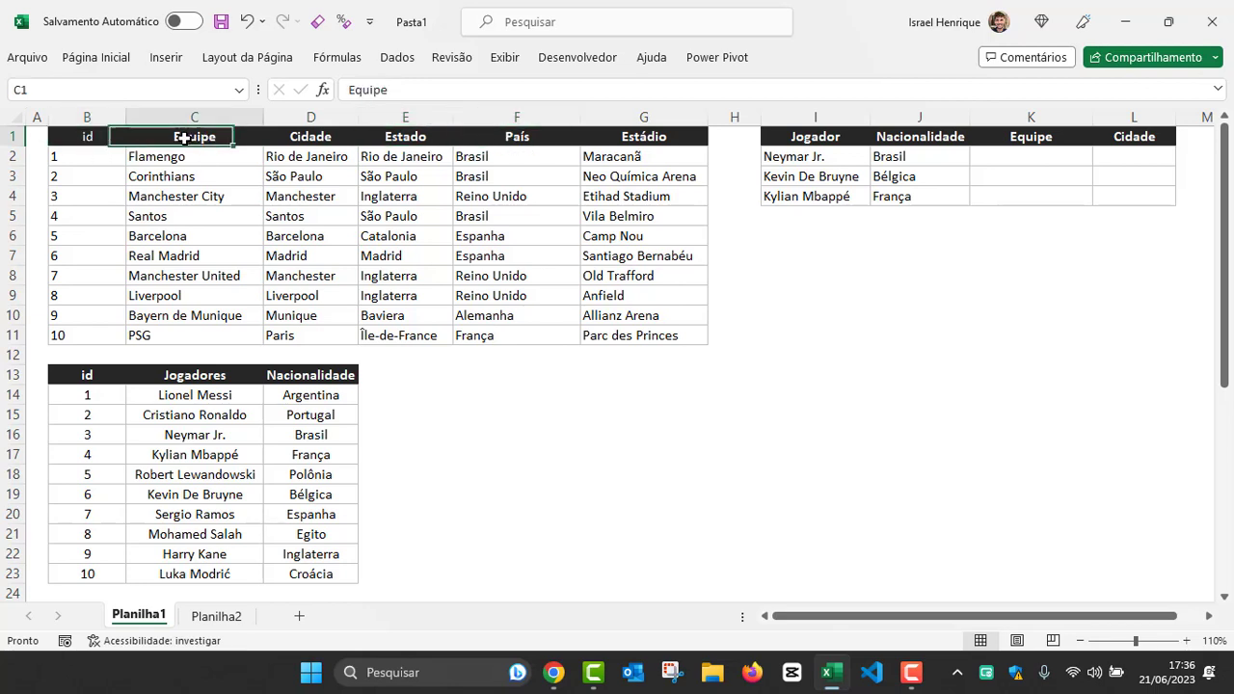
Step: Examine the first four team records row by row, starting from their id cells
left_click(85, 155)
left_click_drag(85, 155, 587, 157)
left_click_drag(85, 177, 604, 177)
left_click(84, 193)
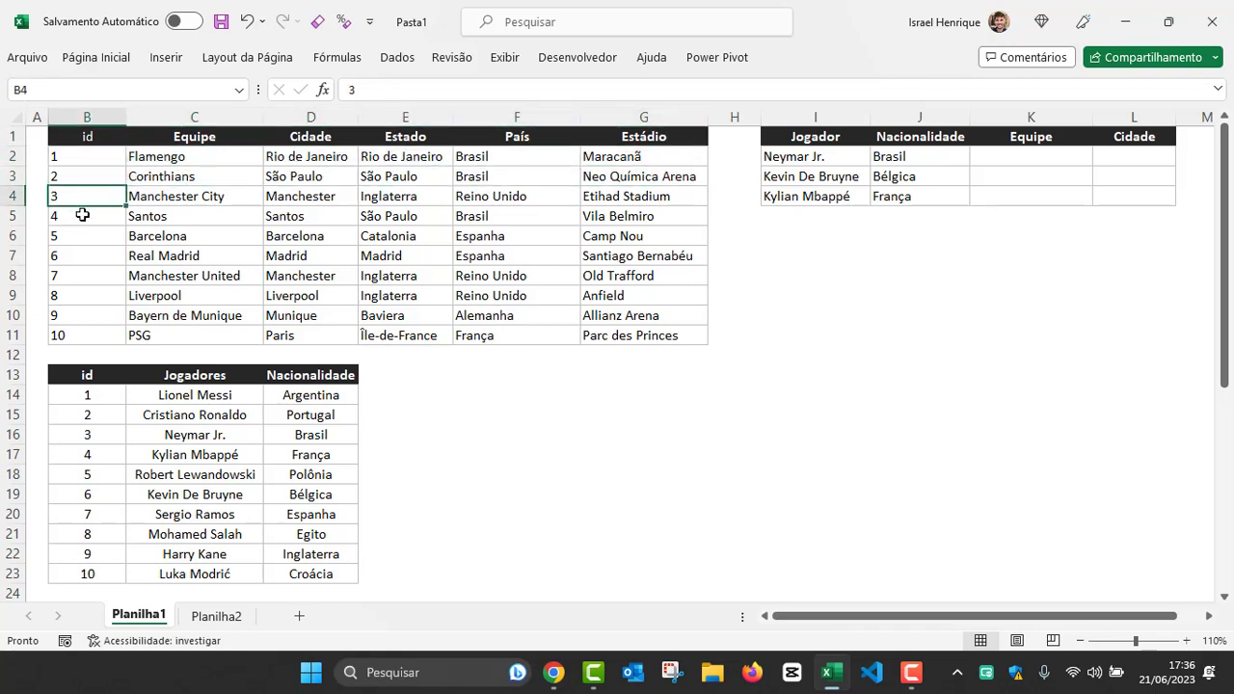
left_click(83, 214)
left_click(81, 162)
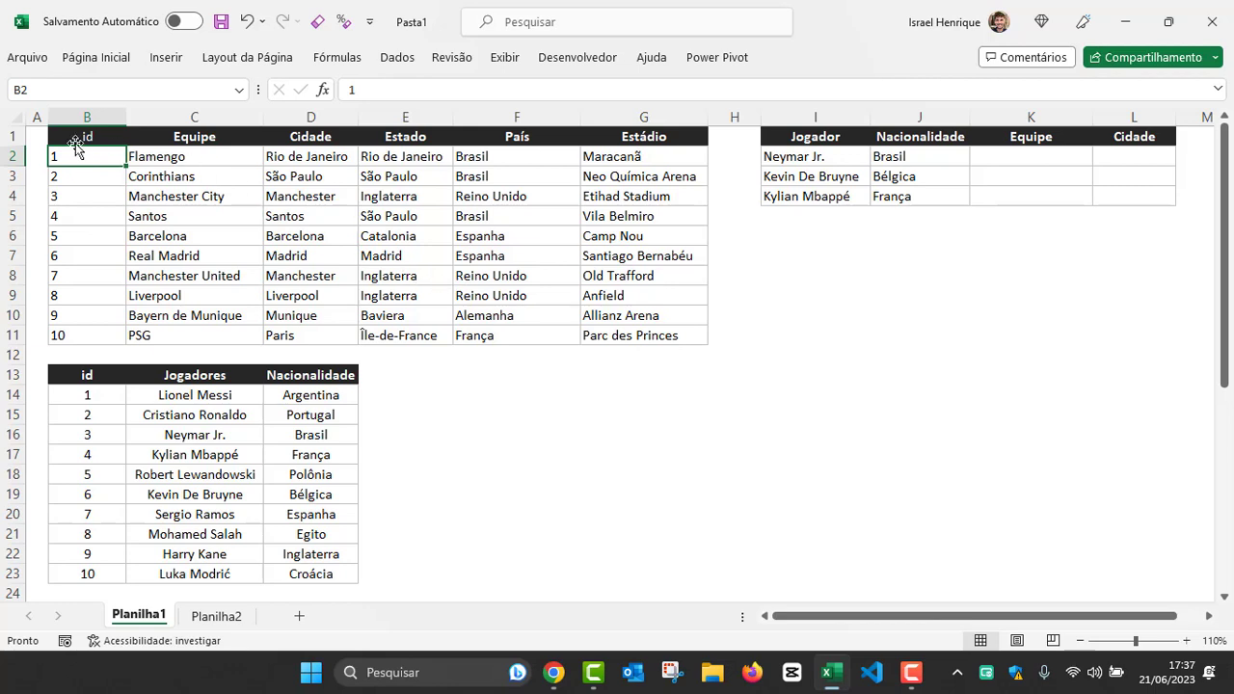
Step: Examine several team names in the Equipe column and the city and country of the Flamengo record
left_click(178, 156)
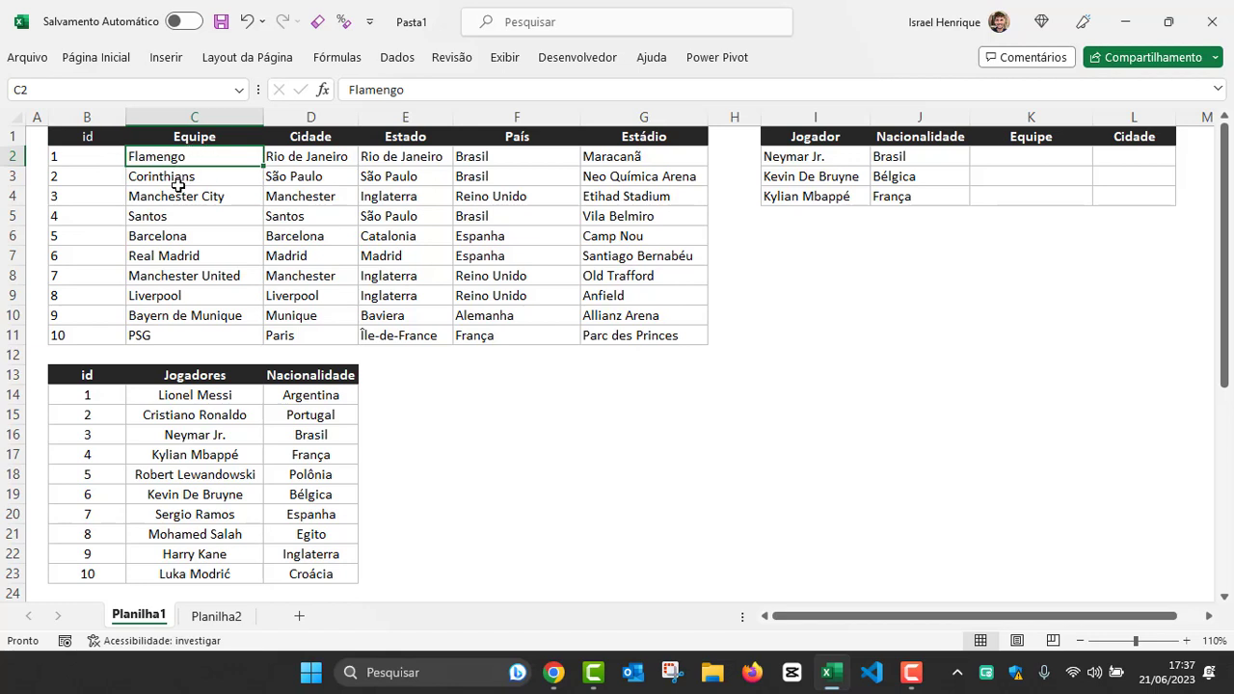
left_click(173, 179)
left_click(155, 198)
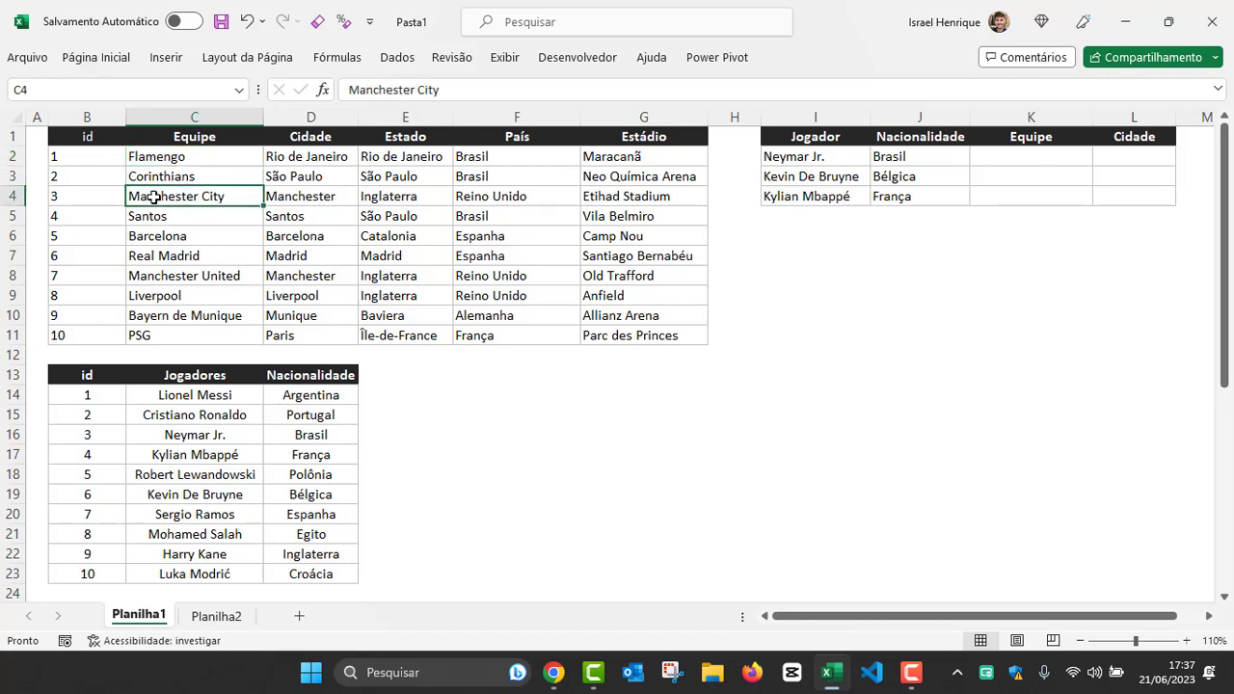
left_click(171, 255)
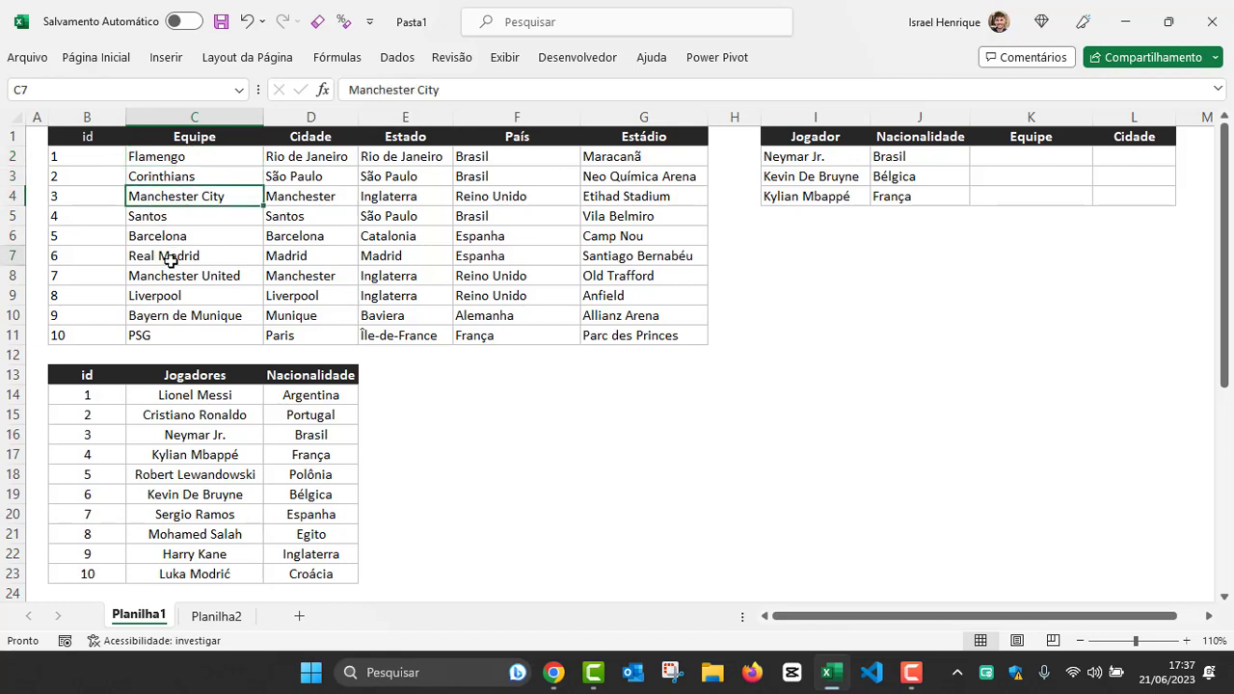
left_click(180, 158)
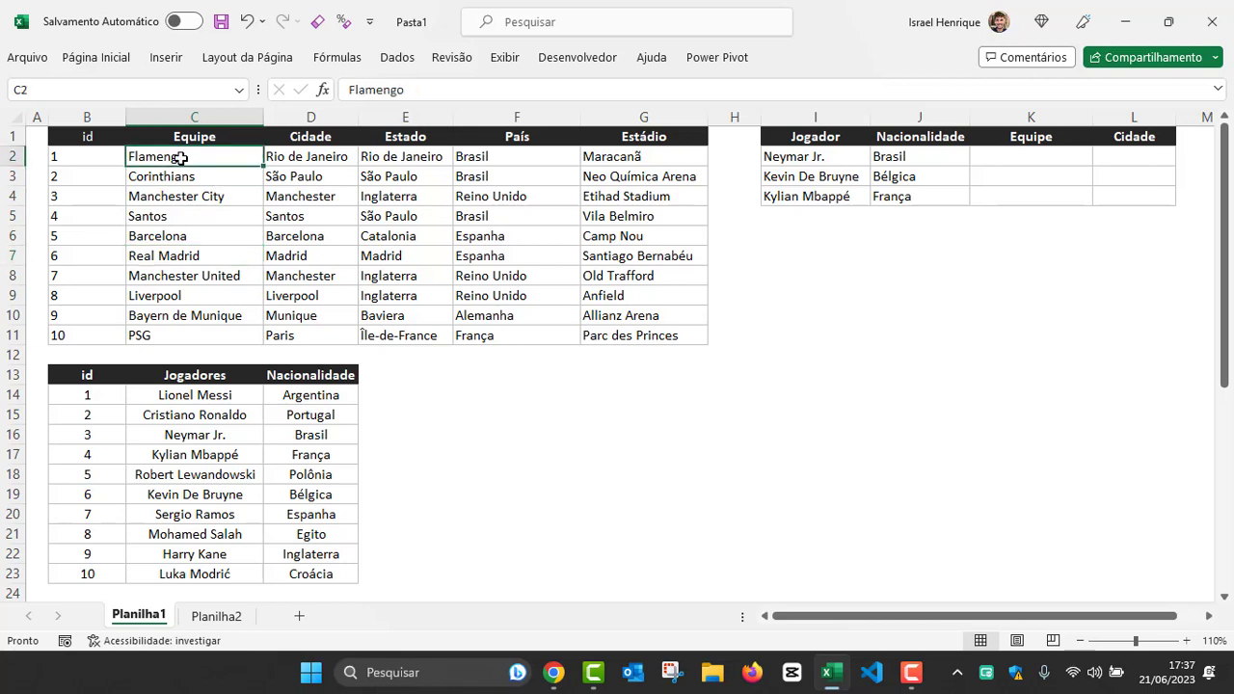
left_click(306, 157)
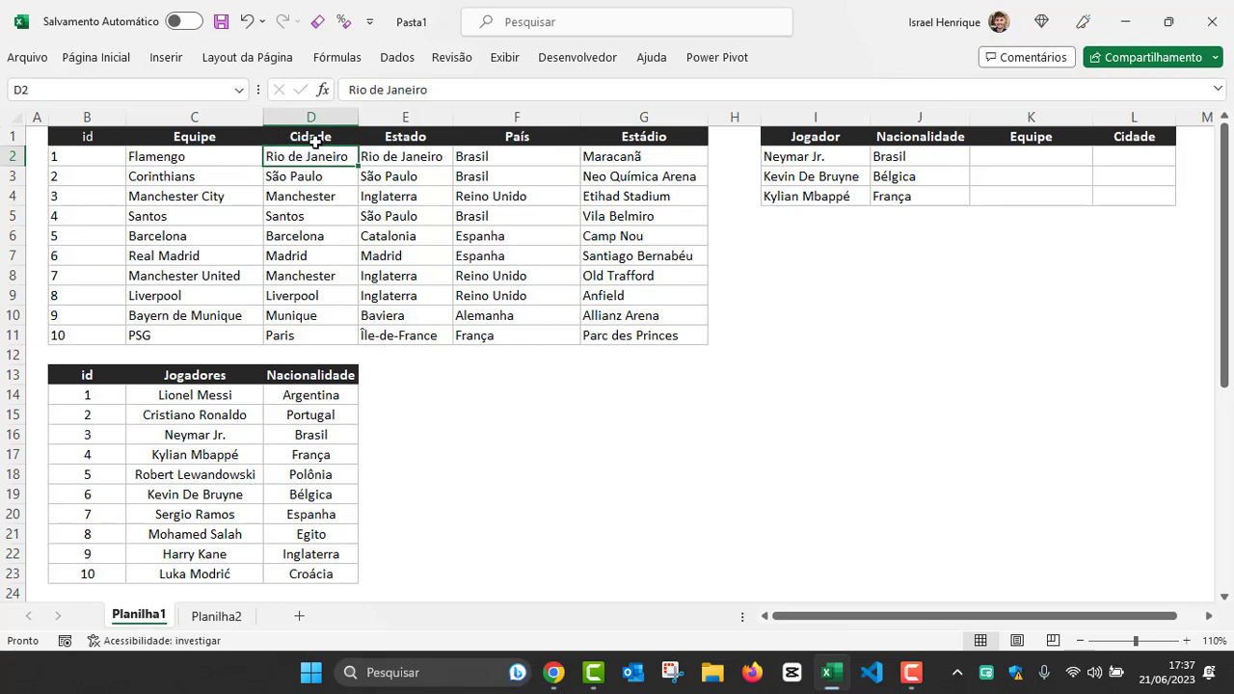
left_click(497, 156)
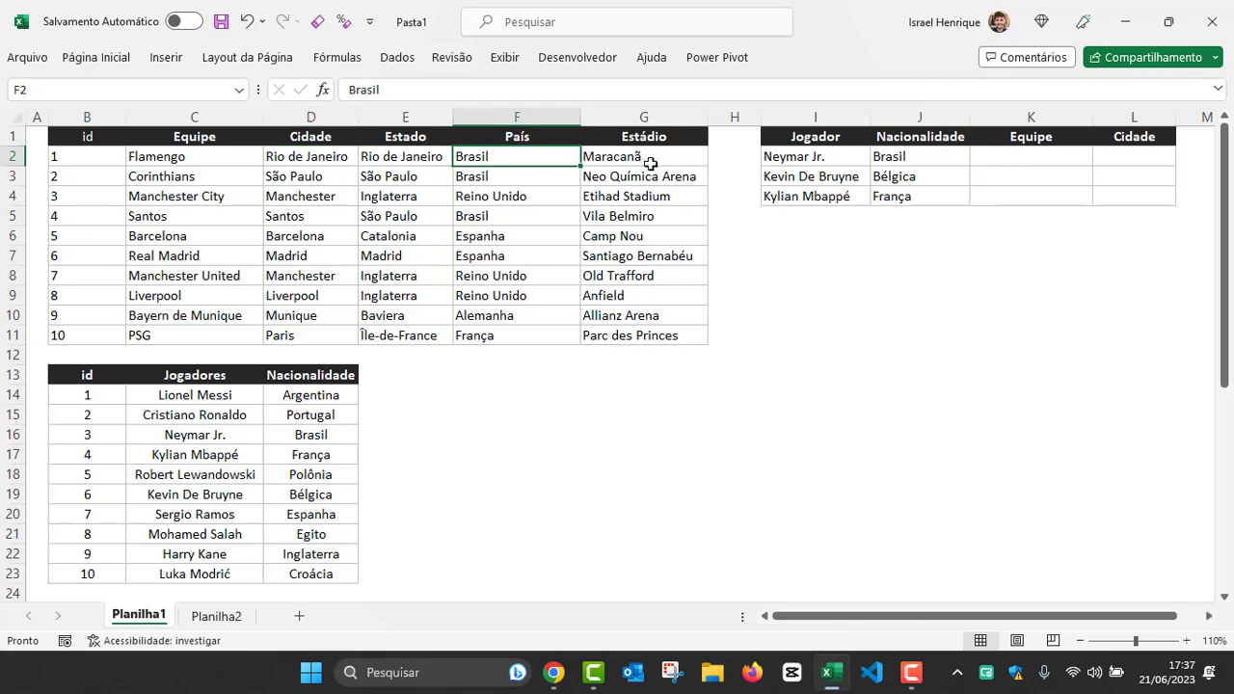
Step: Examine other team names and the city, state and country of the Manchester United record
left_click(173, 176)
left_click(173, 232)
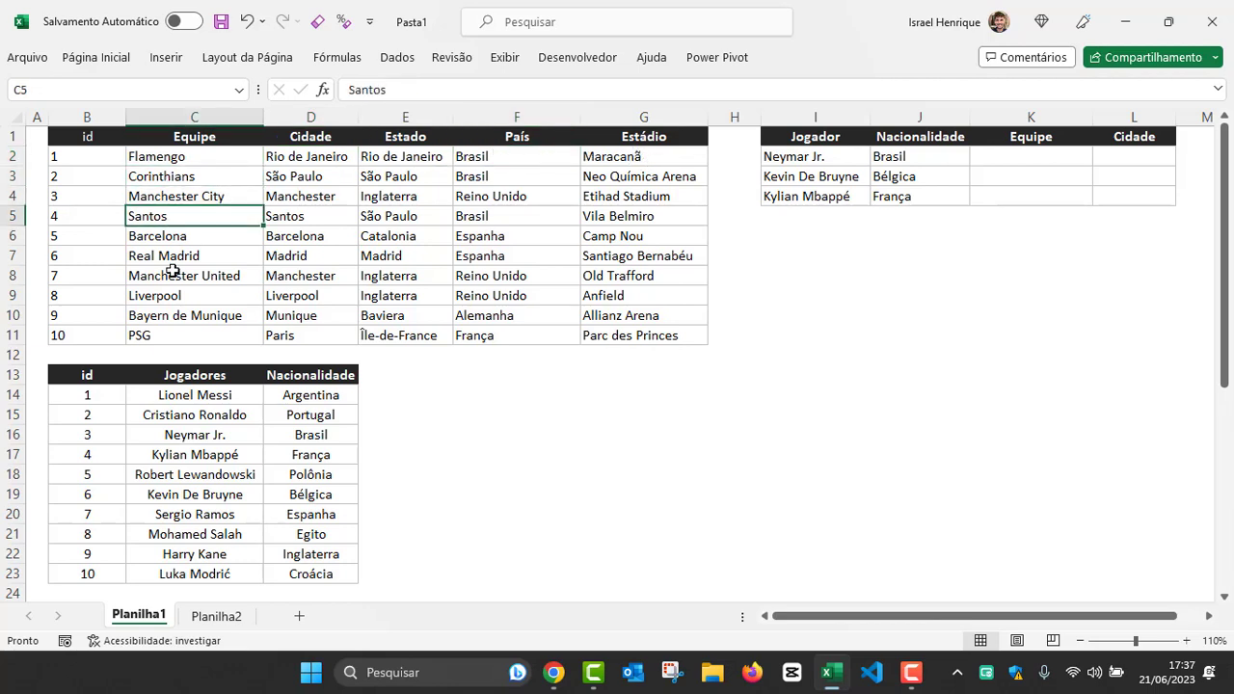
left_click(174, 276)
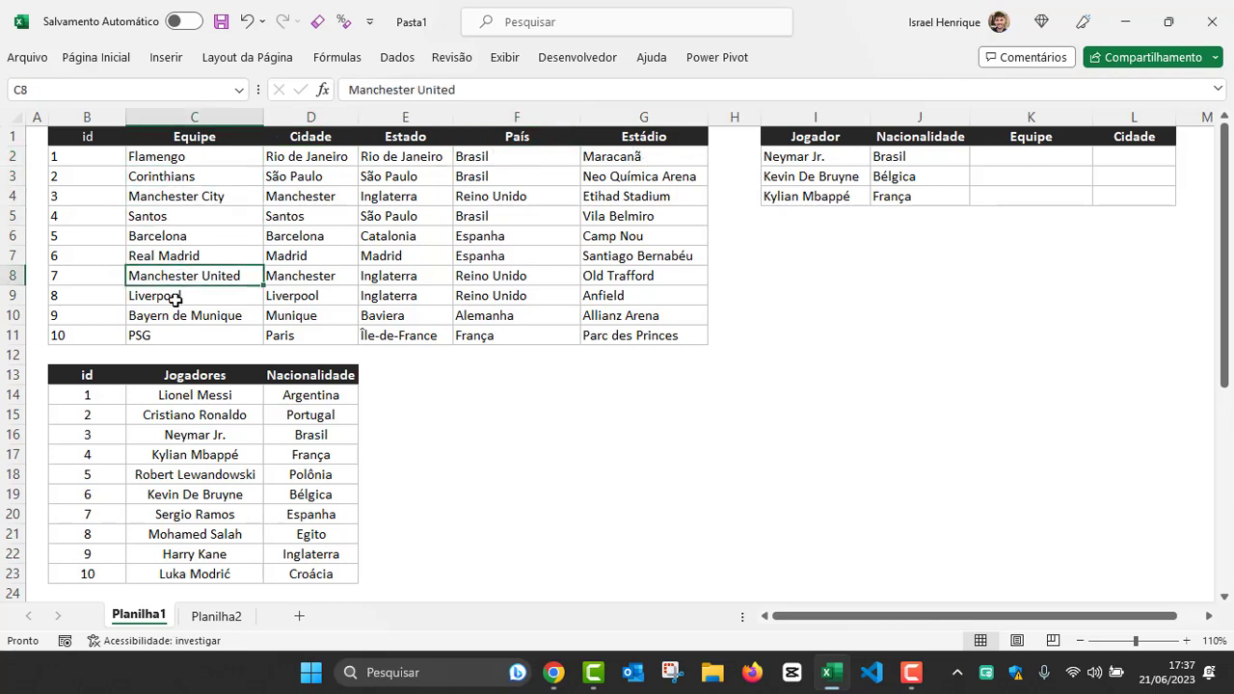
left_click(318, 276)
left_click(376, 275)
left_click(482, 279)
left_click(603, 295)
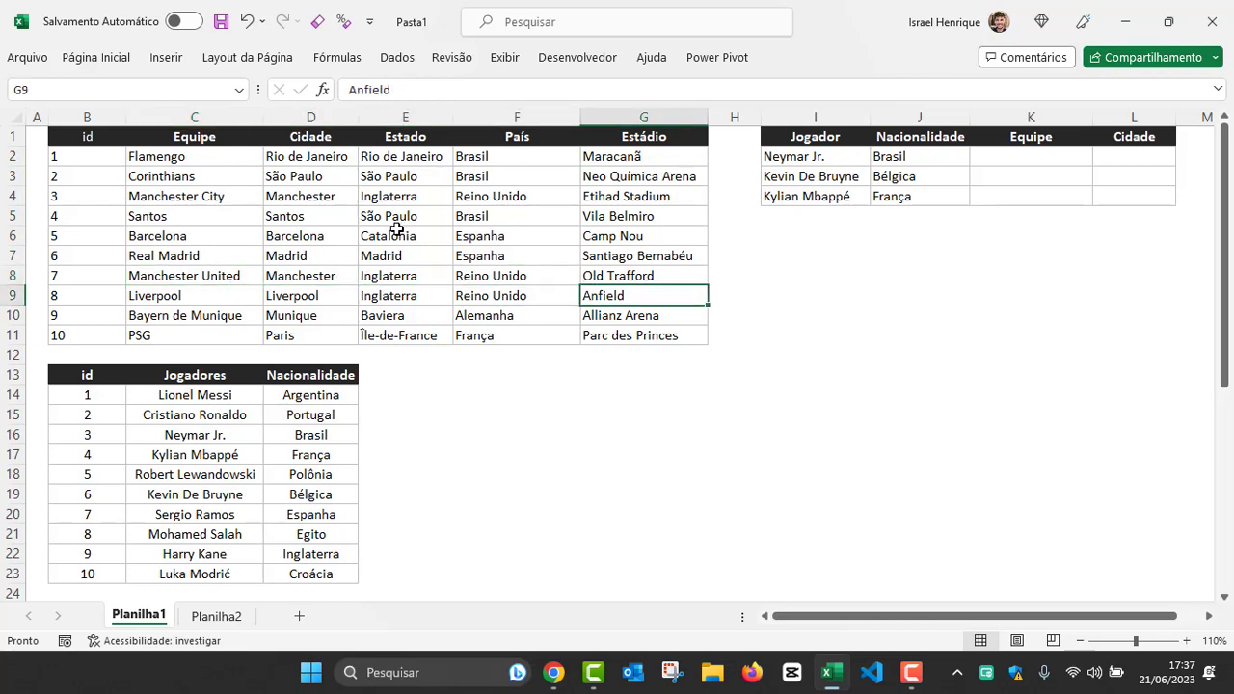
Step: Examine the id header and the id values 1 to 10 as identifiers of the team records
left_click_drag(91, 160, 72, 335)
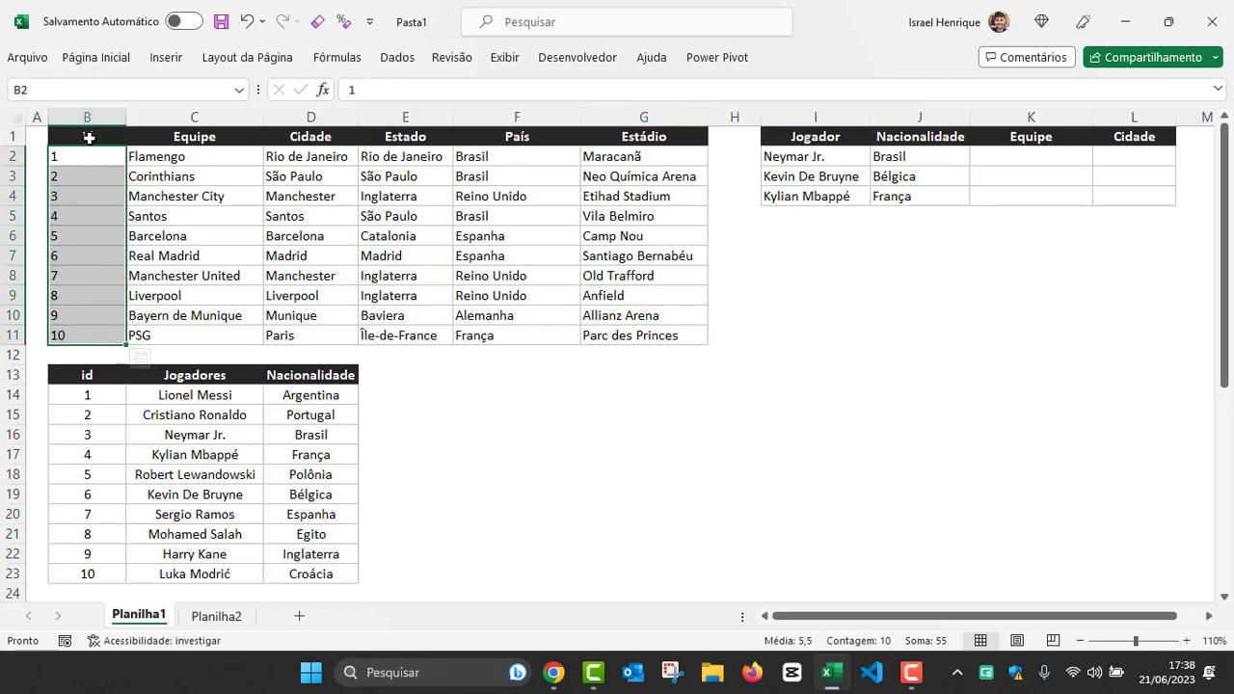
left_click(92, 136)
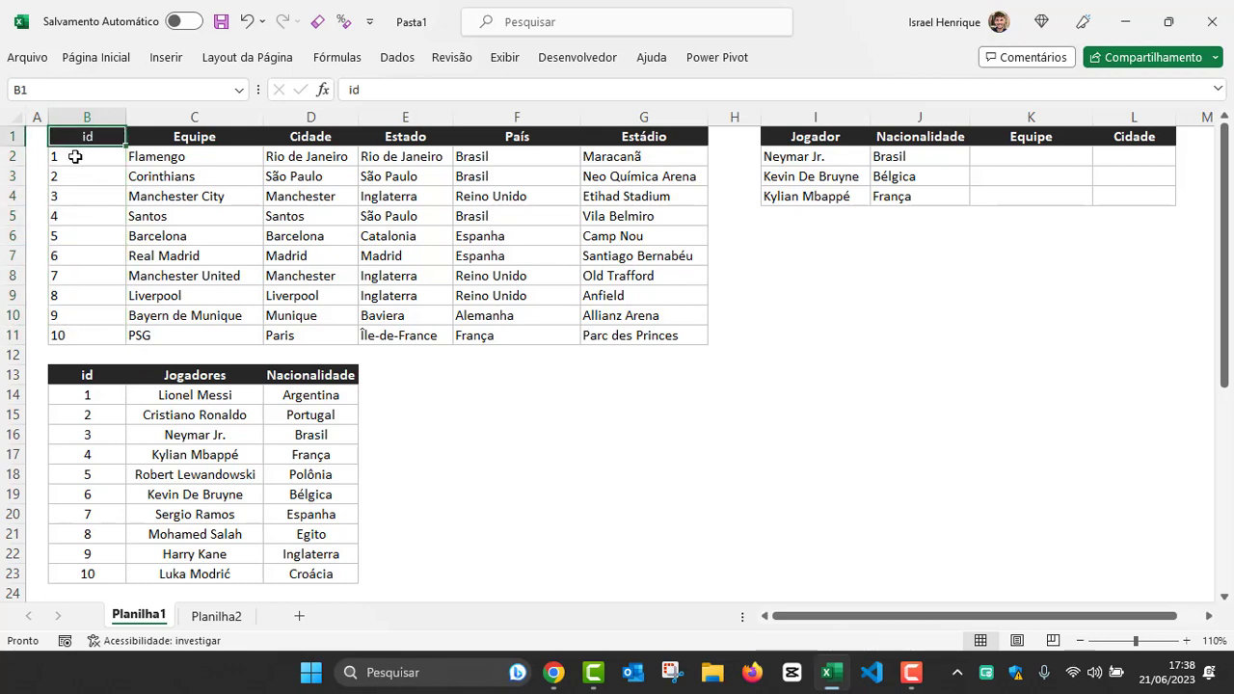
left_click_drag(80, 160, 77, 333)
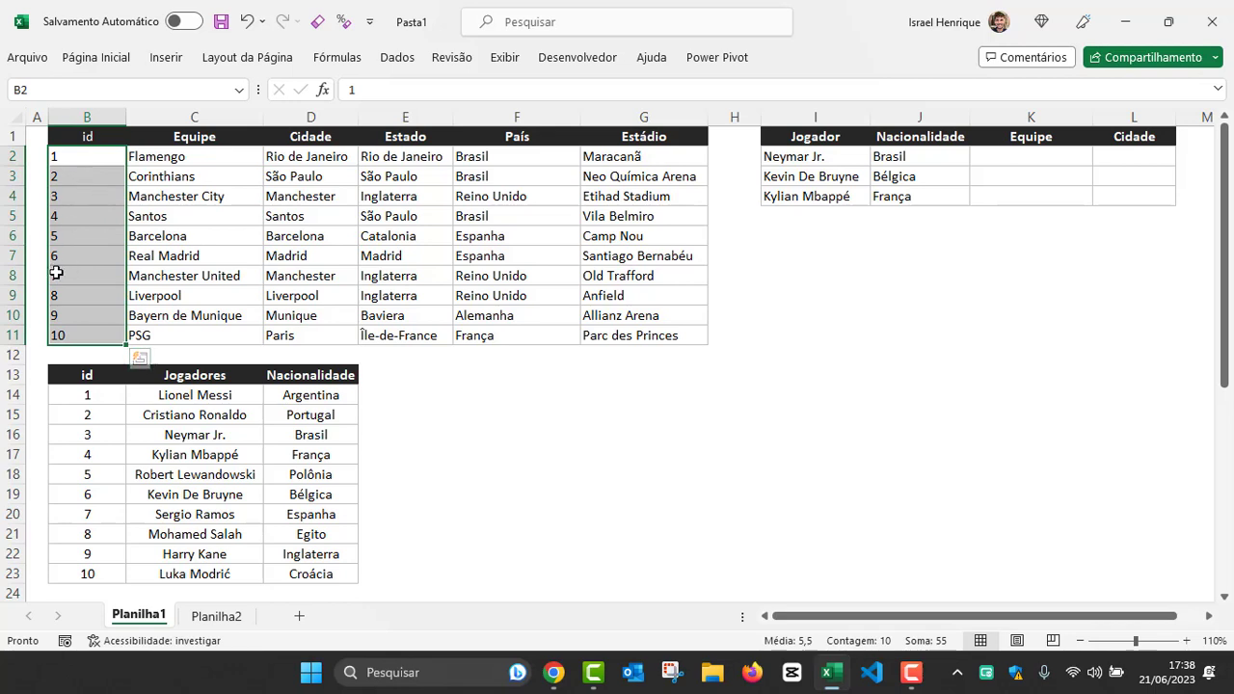
left_click(77, 156)
left_click(83, 179)
left_click(80, 216)
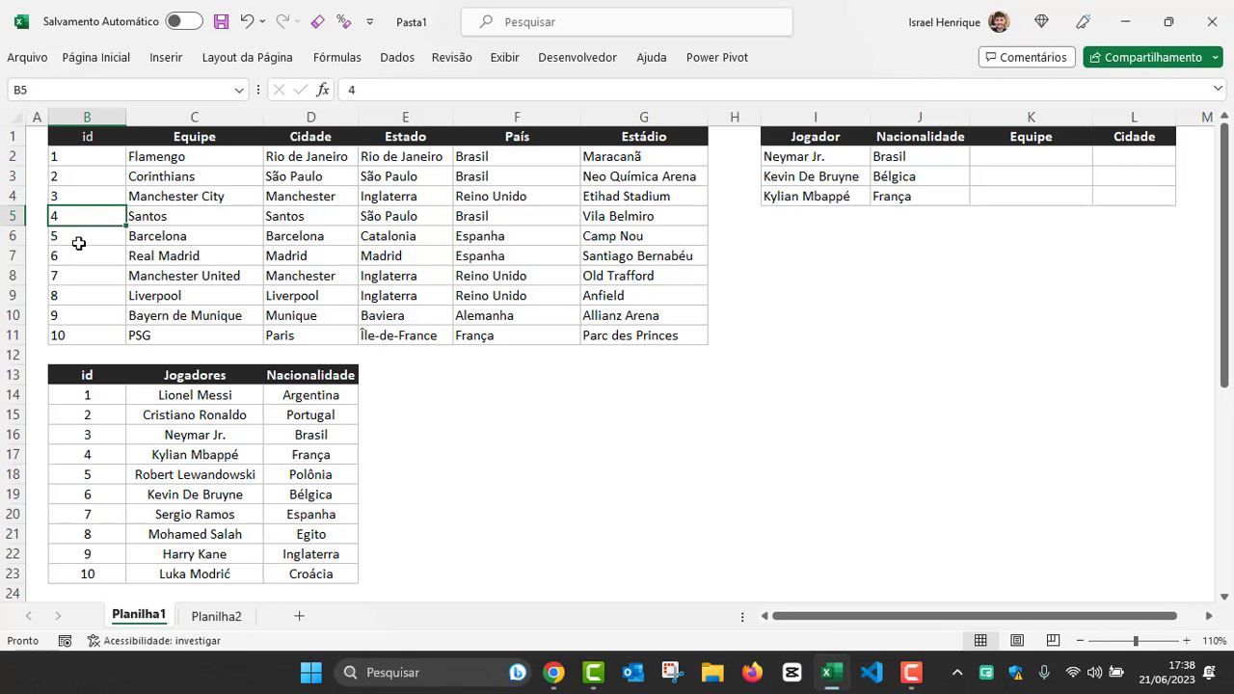
left_click(91, 135)
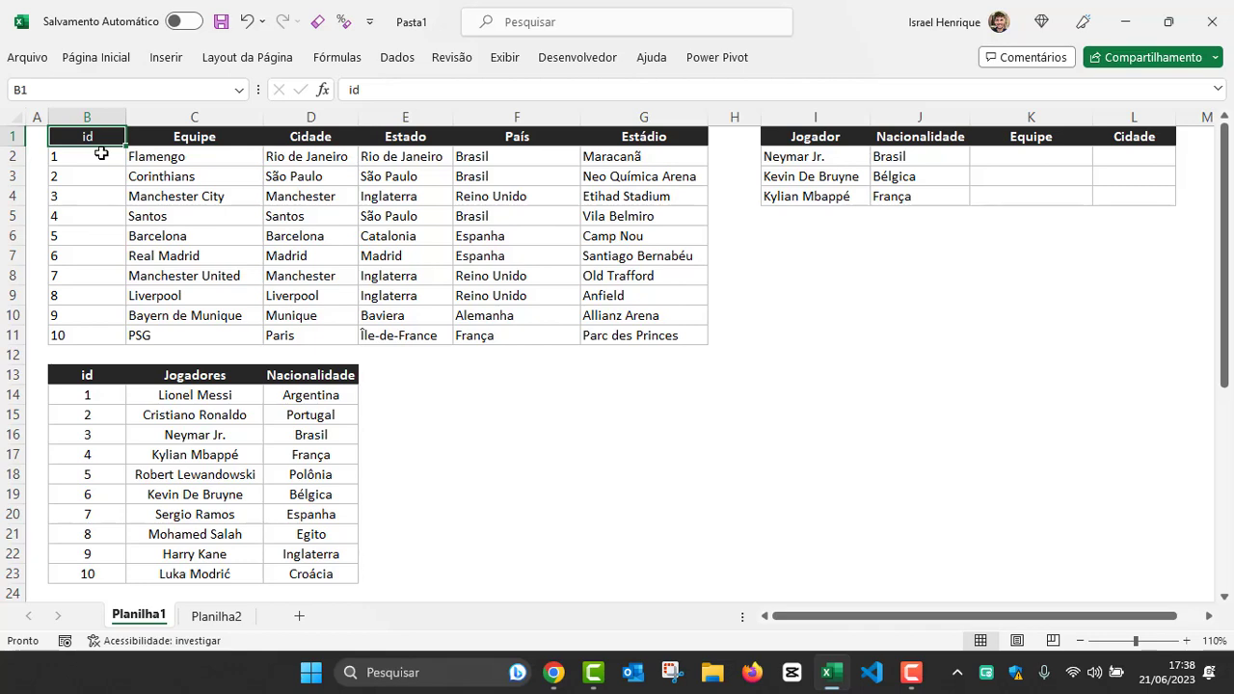
Step: Enter the note "ID - CHAVE PRIMÁRIA" in cell G13 and relate it to the teams table's first id
left_click(626, 386)
type("ID")
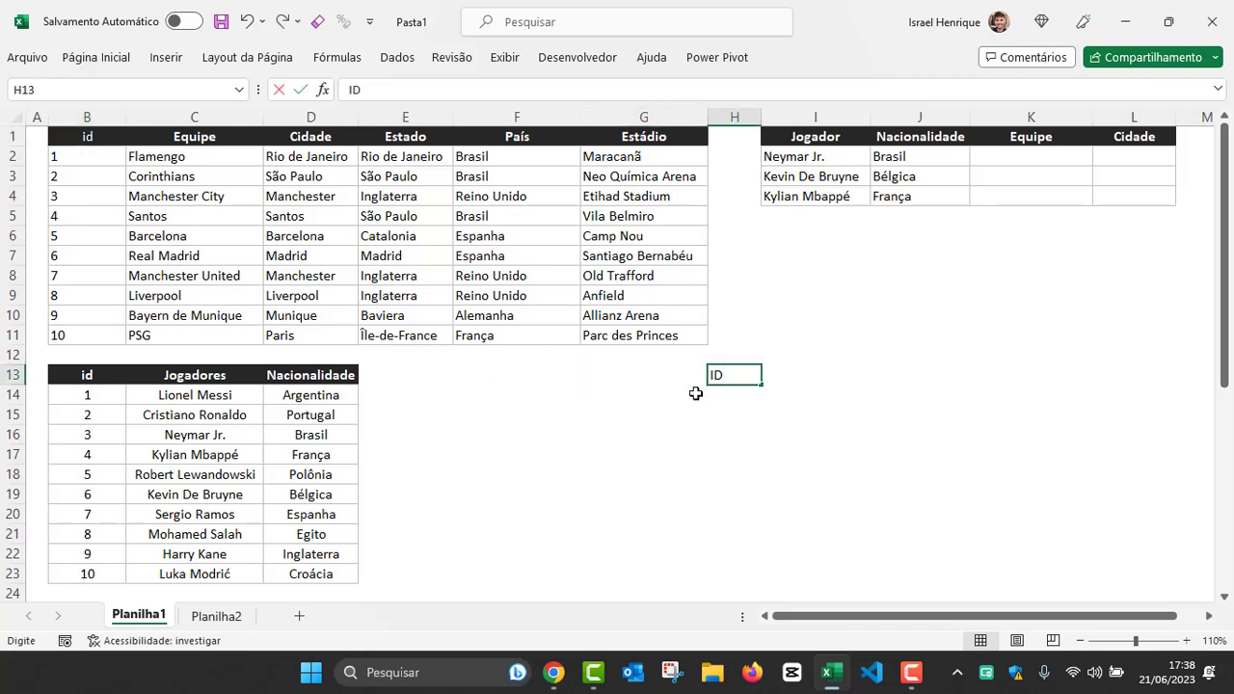
key("Escape")
type("I")
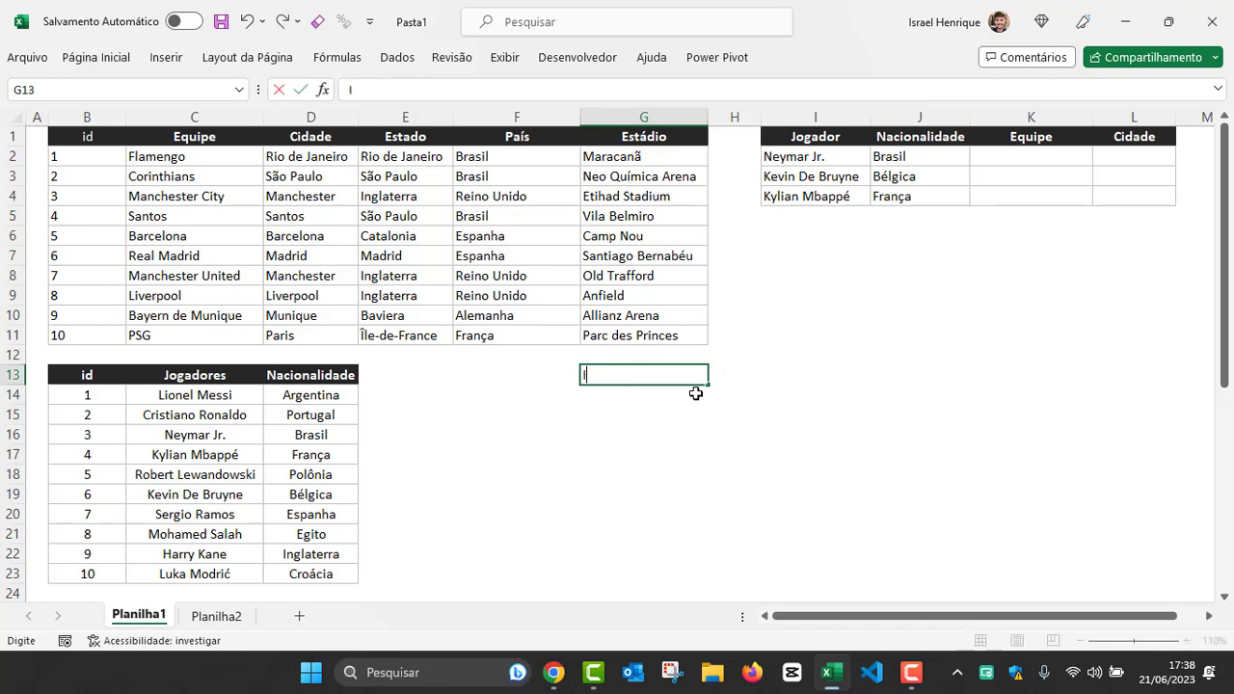
type("D - CAHVE")
key("BackSpace")
key("BackSpace")
type("HAVE PRIMÁRIA")
key("Return")
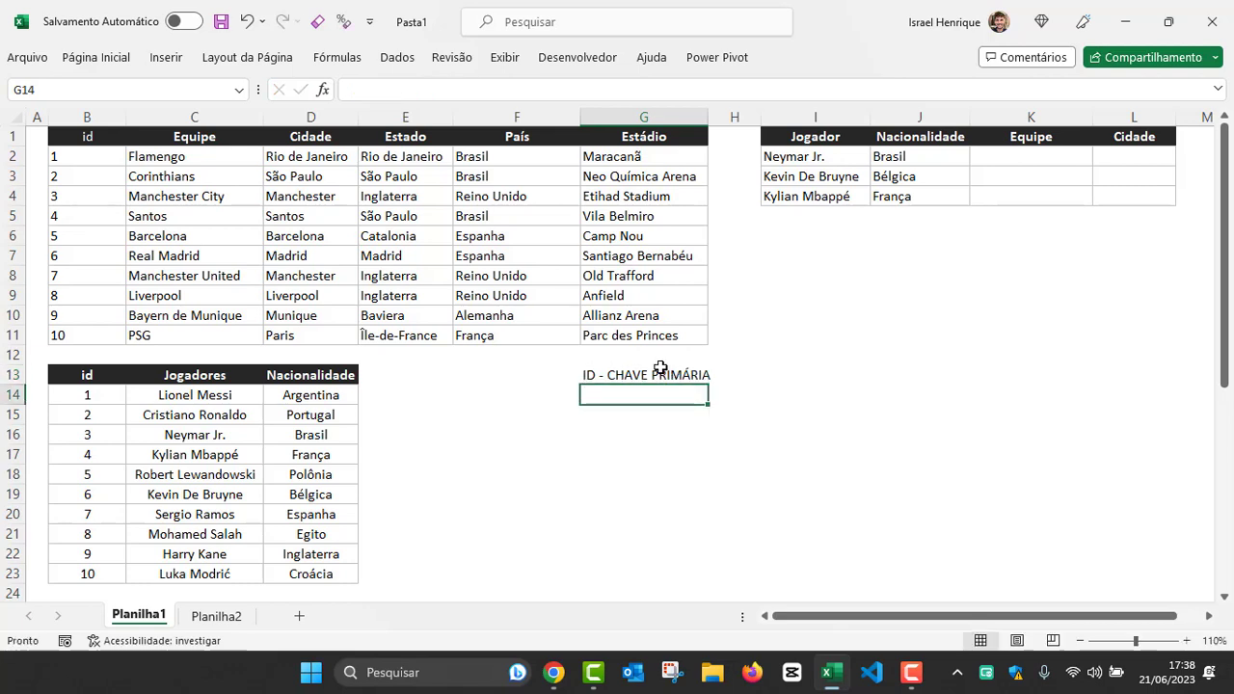
left_click(643, 376)
left_click(80, 159)
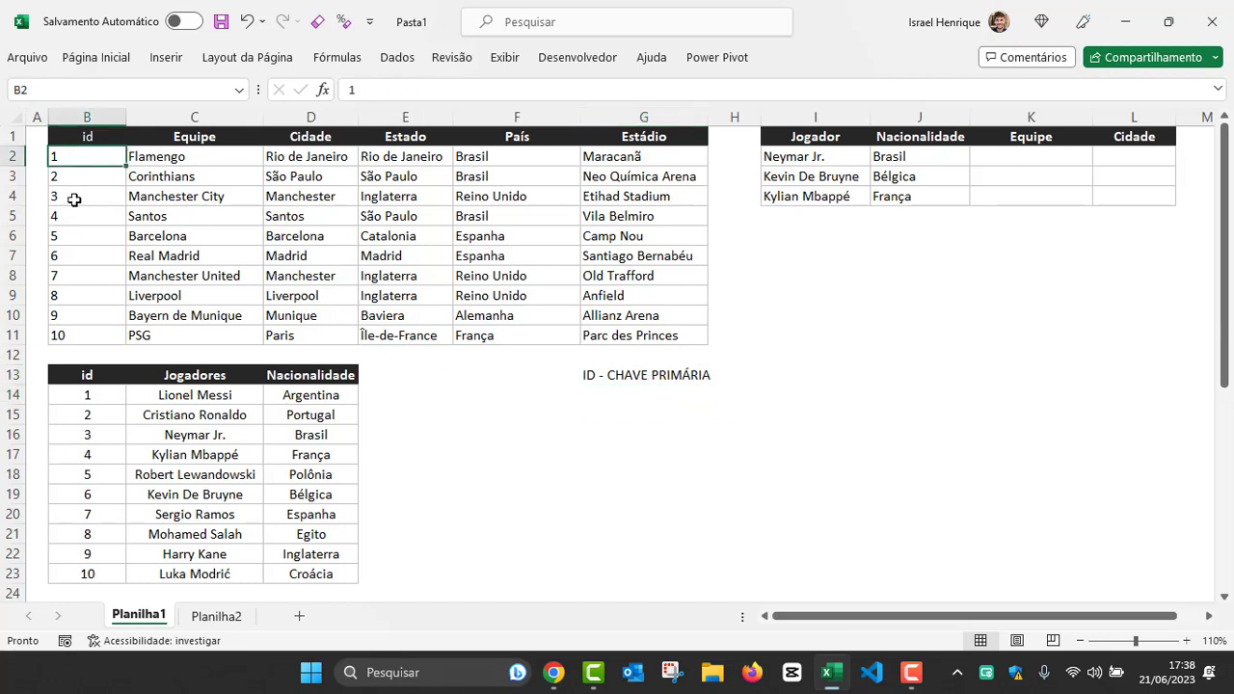
Step: Examine several id values in the teams table and the matching Flamengo, Manchester City and Santos names
left_click(74, 218)
left_click(79, 255)
left_click(183, 157)
left_click(197, 197)
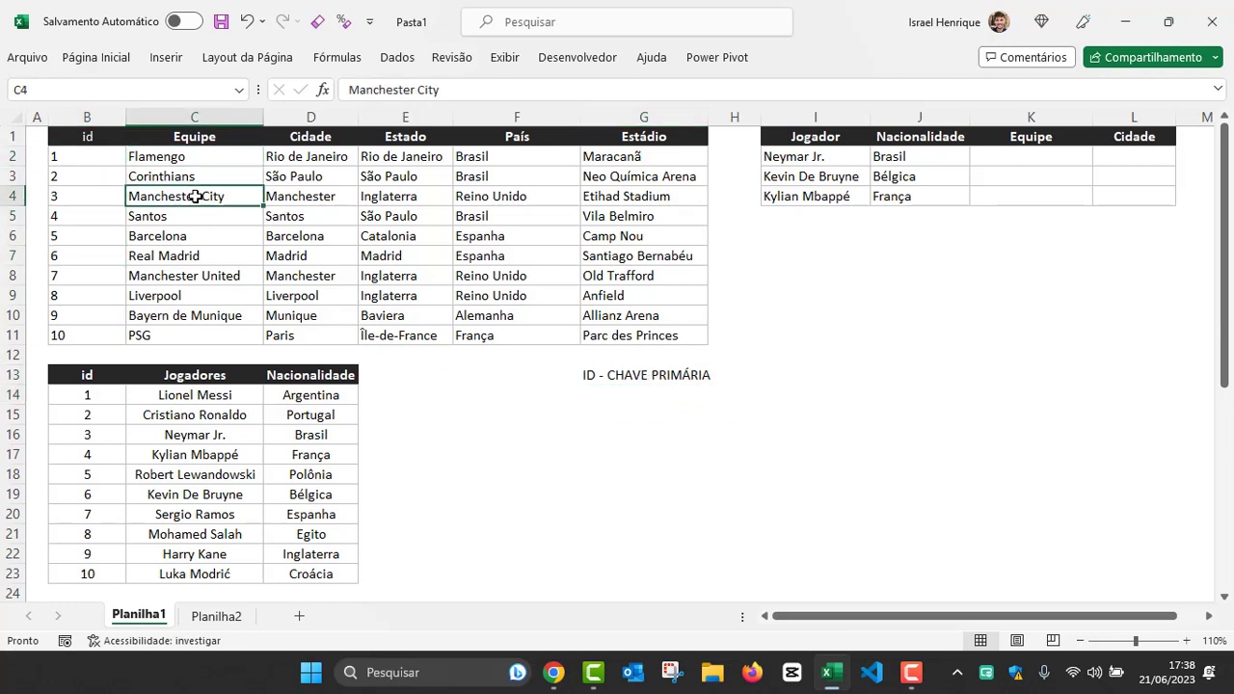
left_click(193, 222)
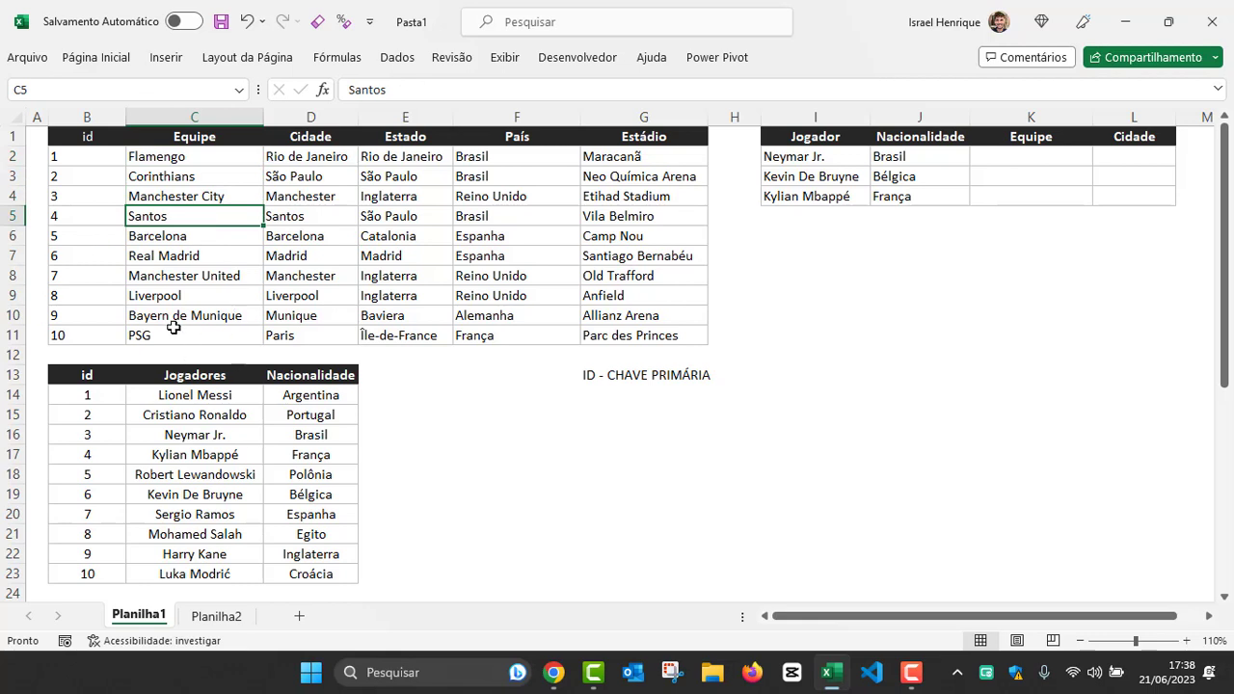
Step: Examine the player names in the Jogadores column and their values in the Nacionalidade column
left_click(186, 395)
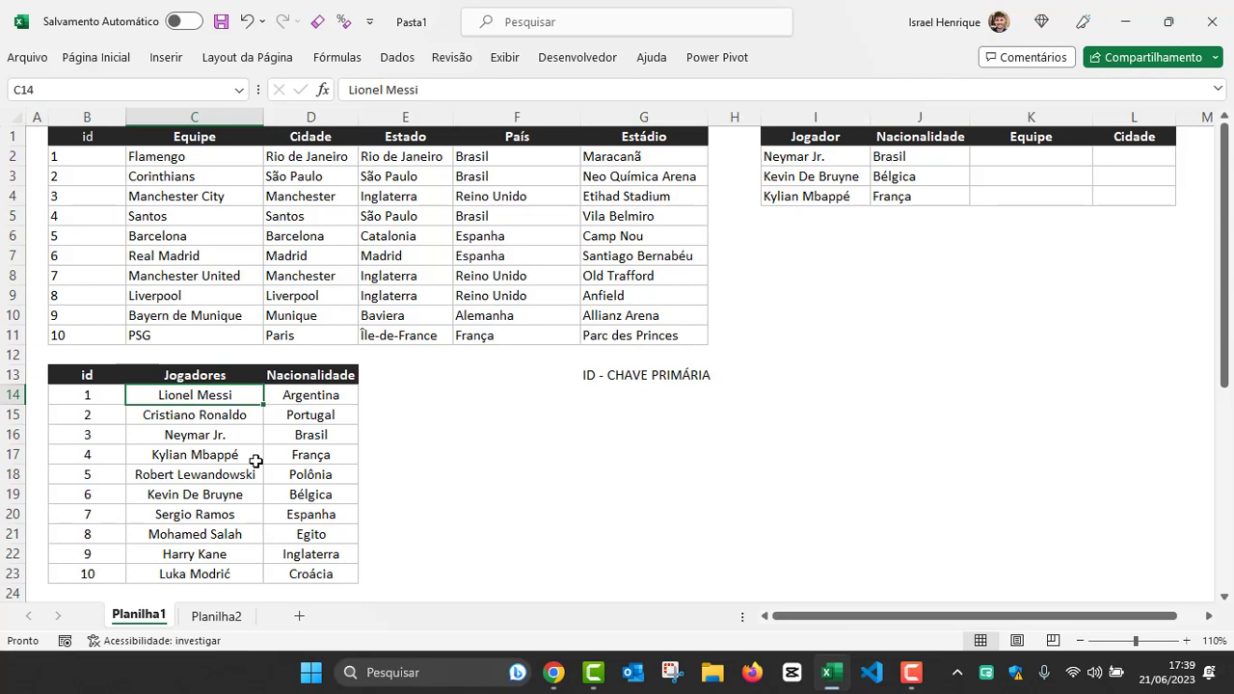
left_click(180, 415)
left_click(180, 435)
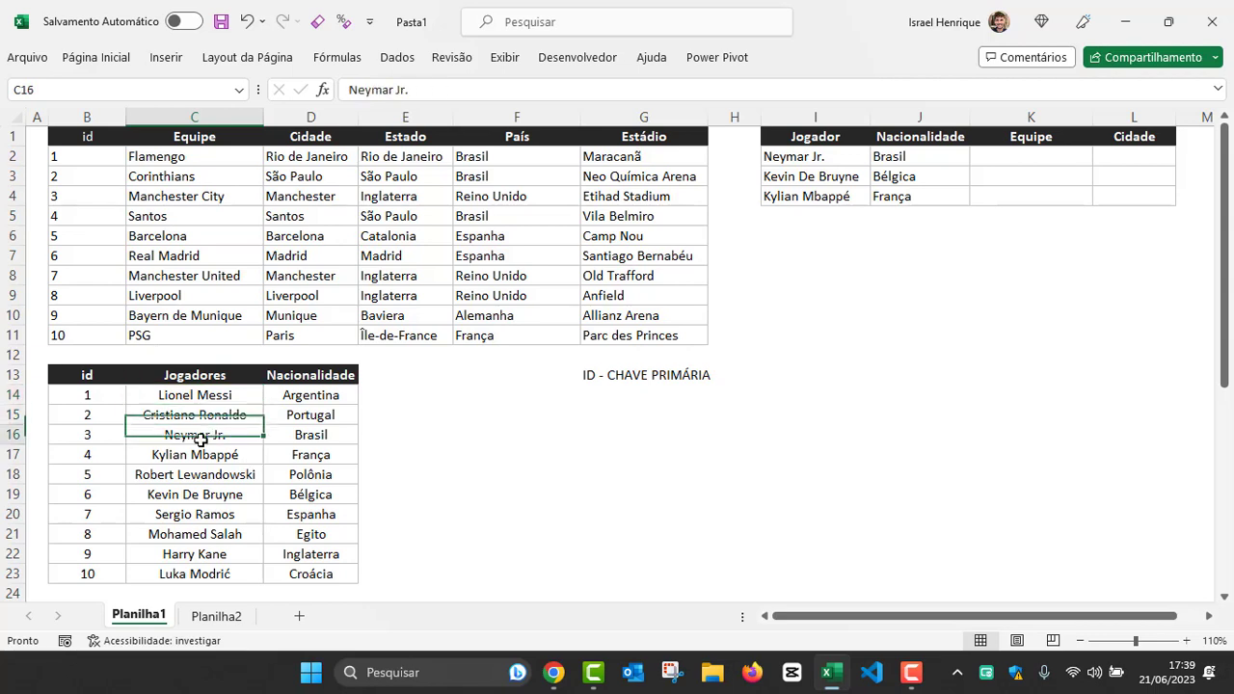
left_click(200, 475)
left_click(202, 491)
left_click(194, 534)
left_click(204, 401)
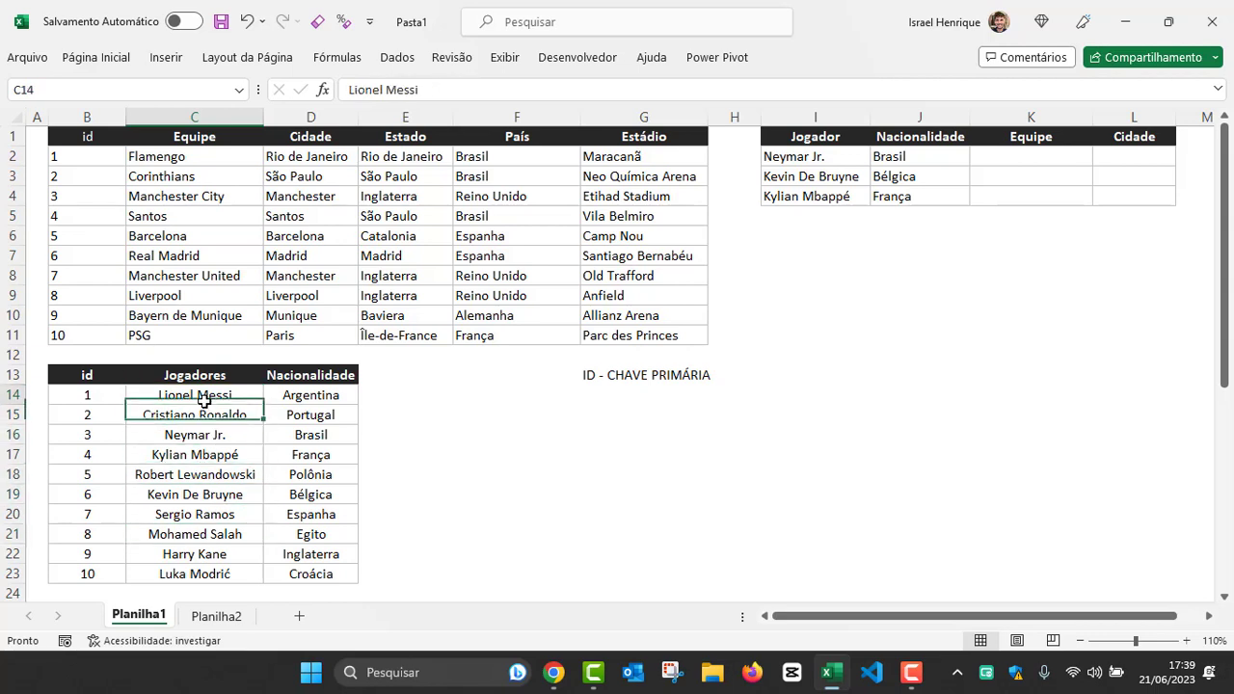
left_click(313, 384)
left_click(299, 395)
left_click(305, 435)
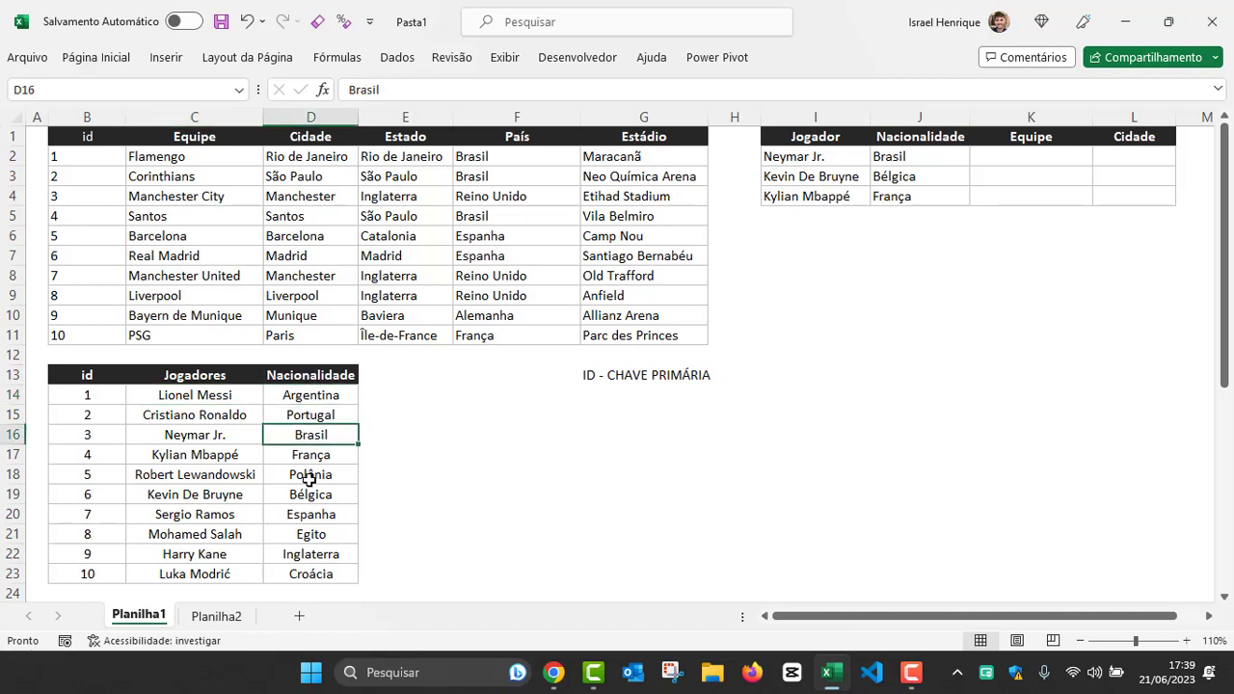
left_click(177, 396)
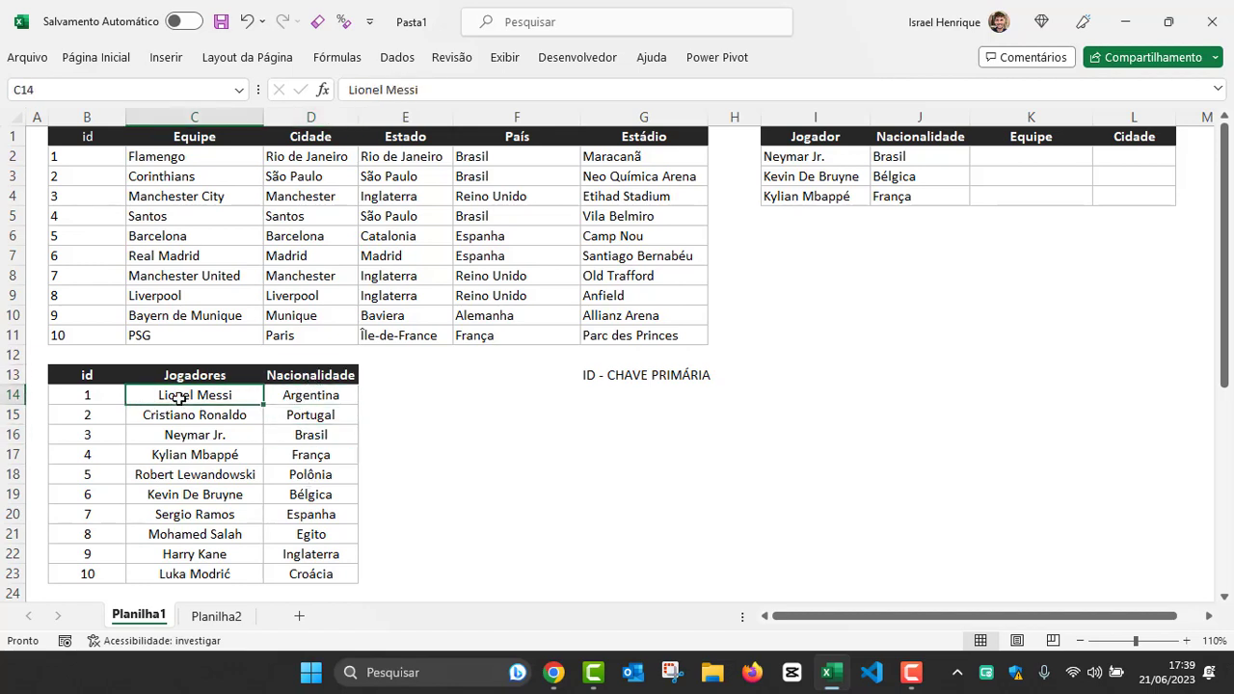
Step: Examine the id values of the players table as identifiers of each player, such as Lionel Messi and Neymar Jr
left_click(86, 397)
left_click(87, 415)
left_click(87, 435)
left_click(87, 454)
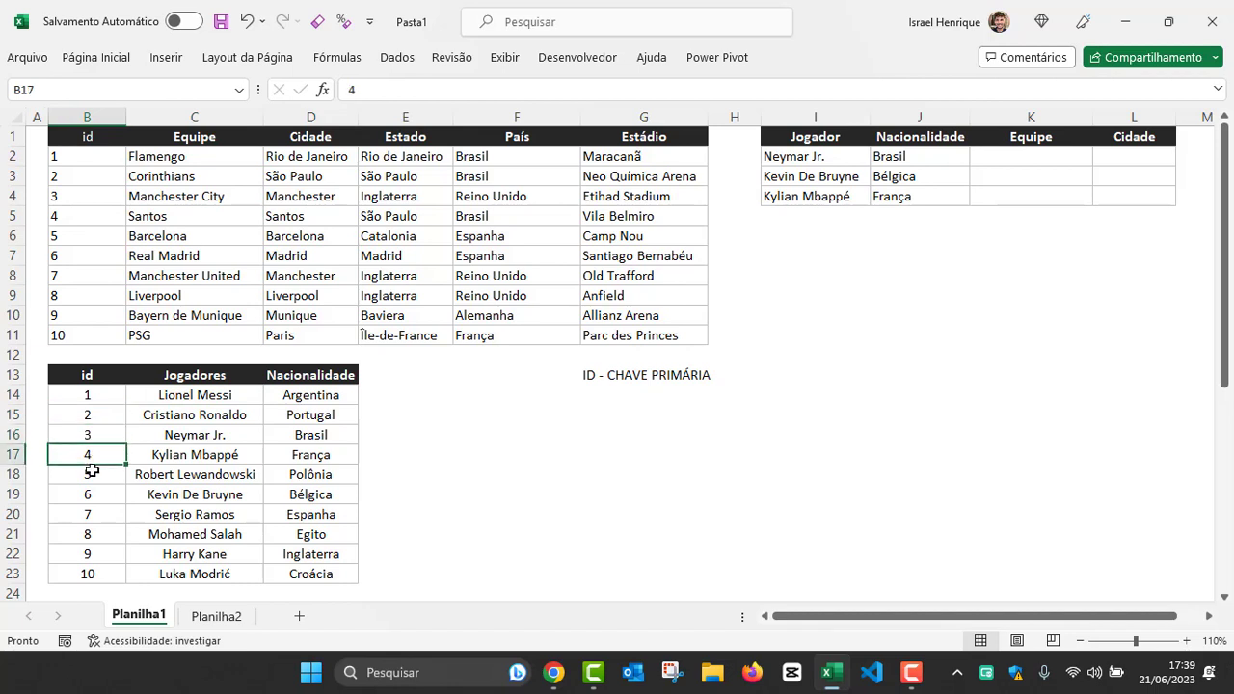
left_click(86, 475)
left_click(86, 494)
left_click(83, 393)
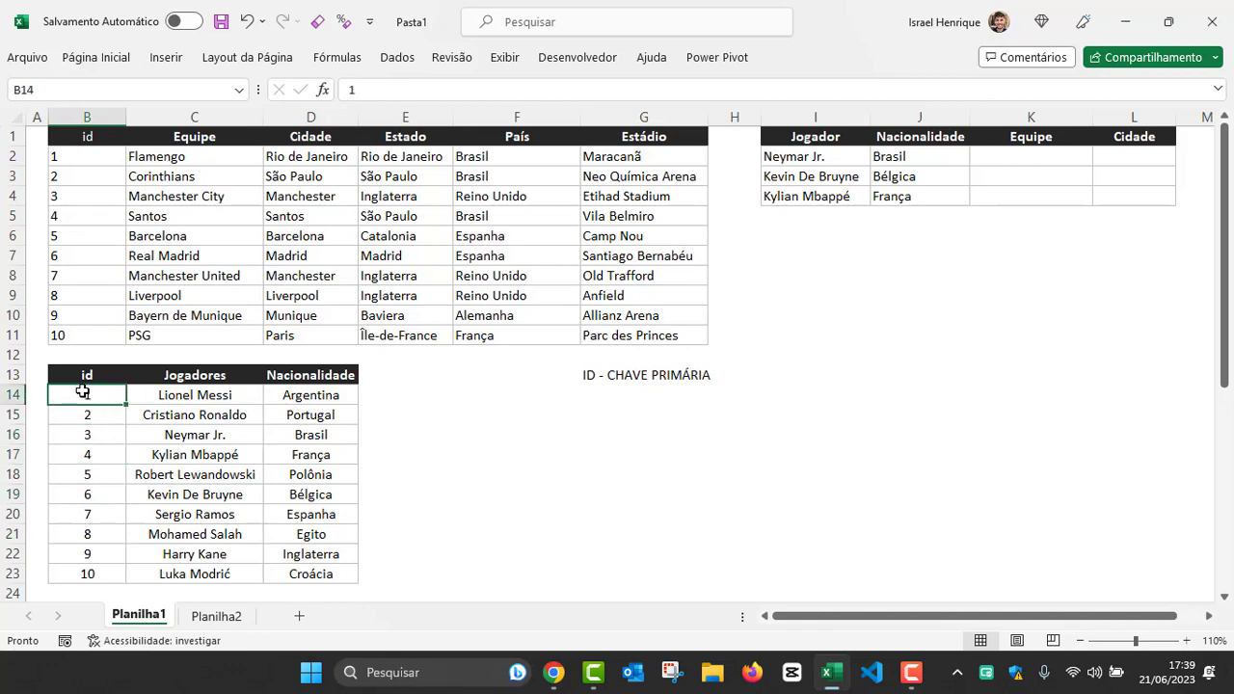
left_click(193, 397)
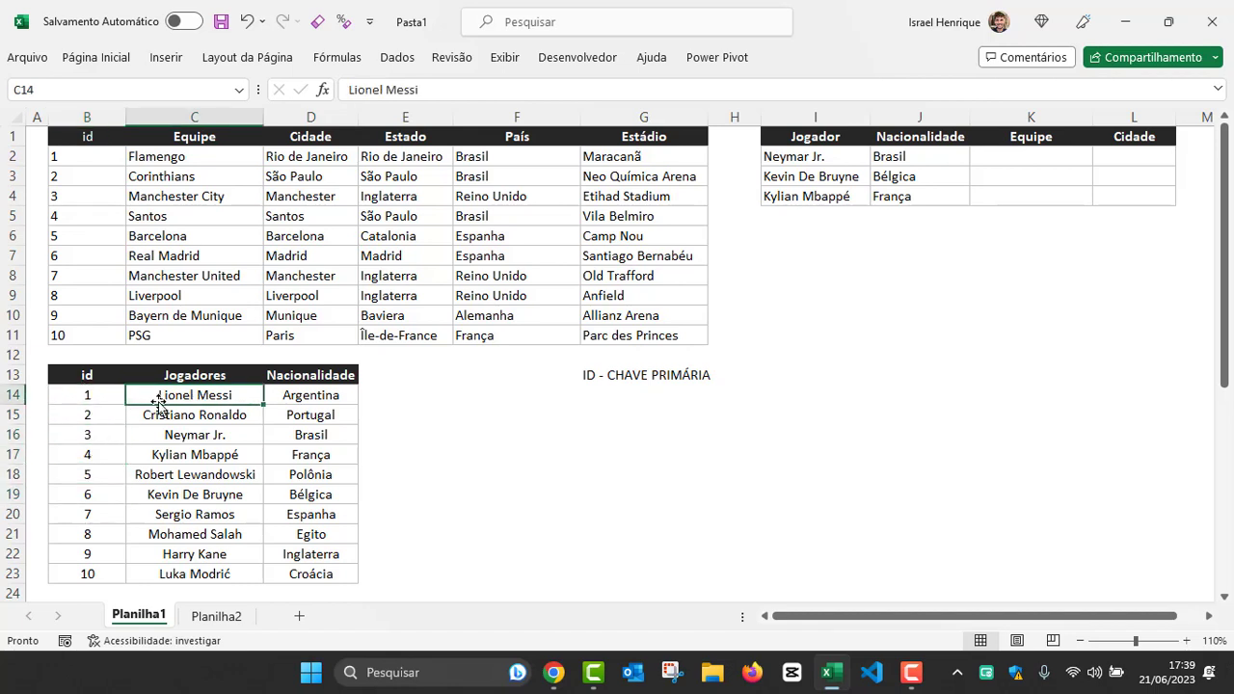
left_click(97, 434)
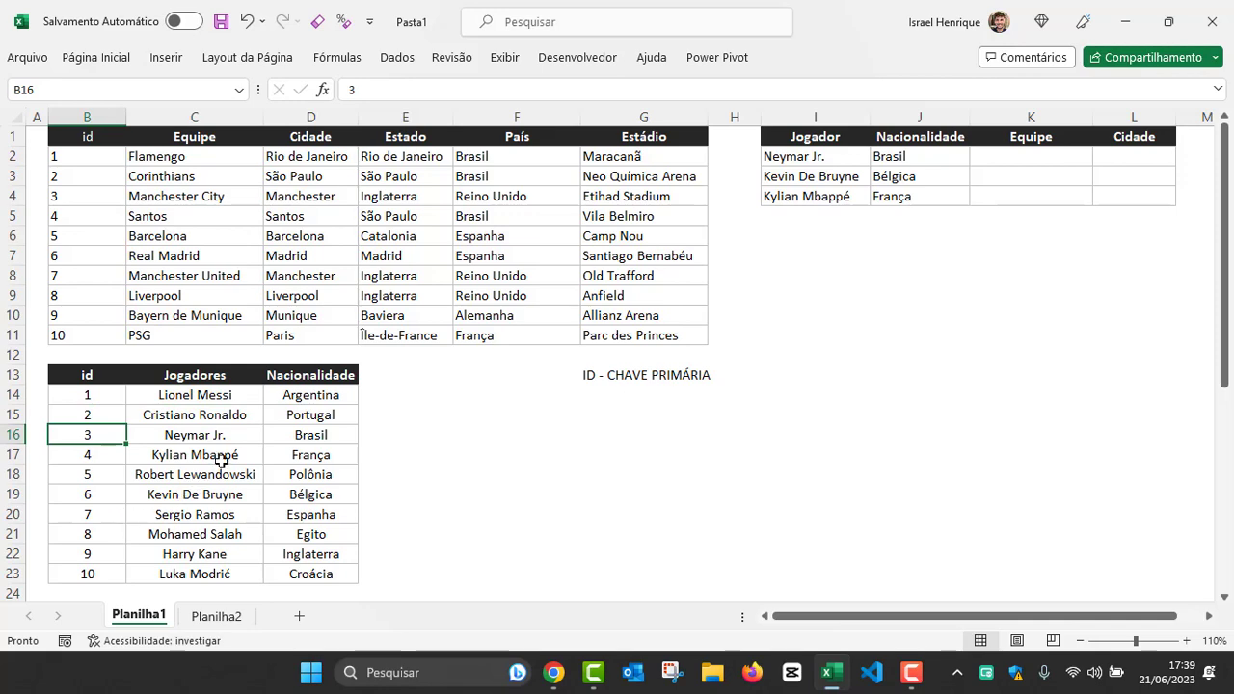
Step: Add a record in row 24 of the players table with id 11 and Lionel Messi, Argentina copied from the first record
scroll(222, 461, "down", 1)
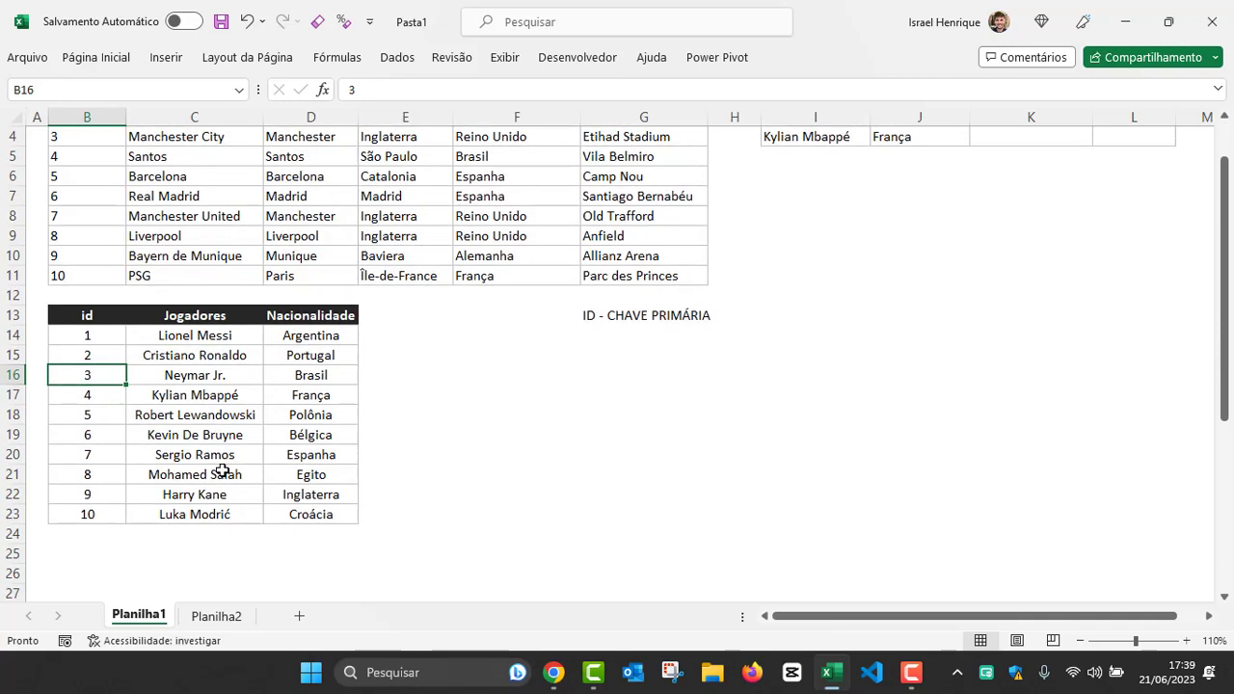
left_click(87, 533)
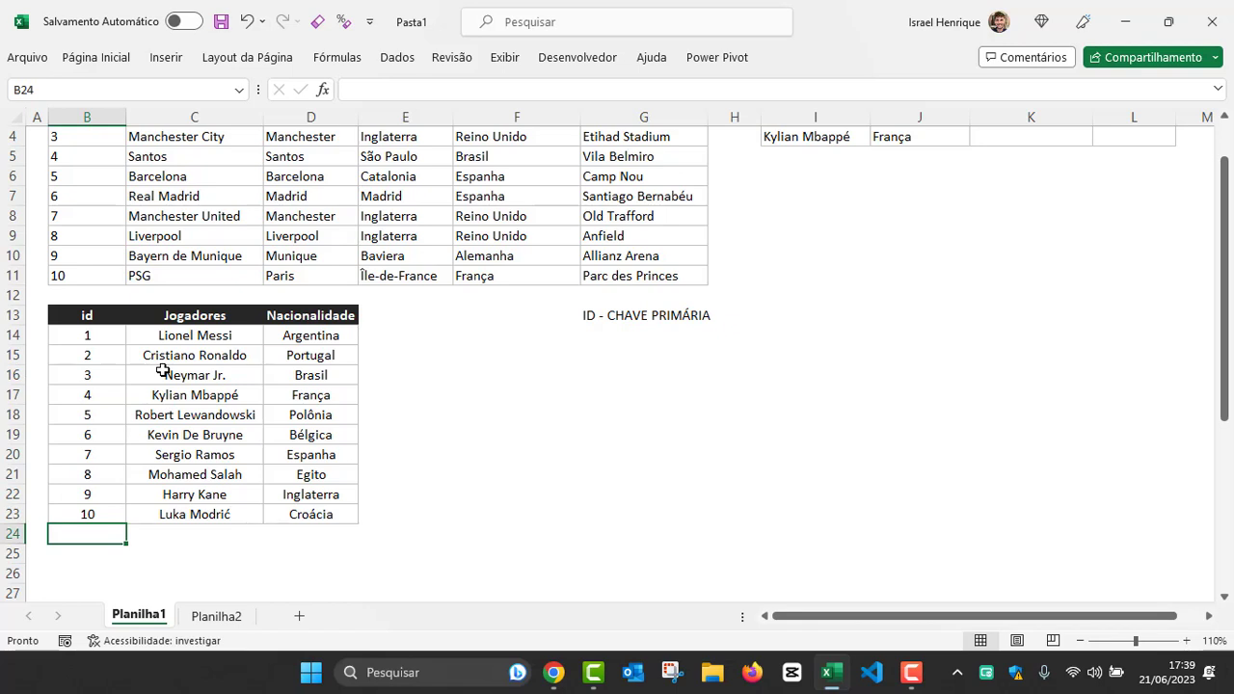
left_click_drag(173, 337, 289, 336)
key("ctrl+c")
left_click(180, 533)
key("ctrl+v")
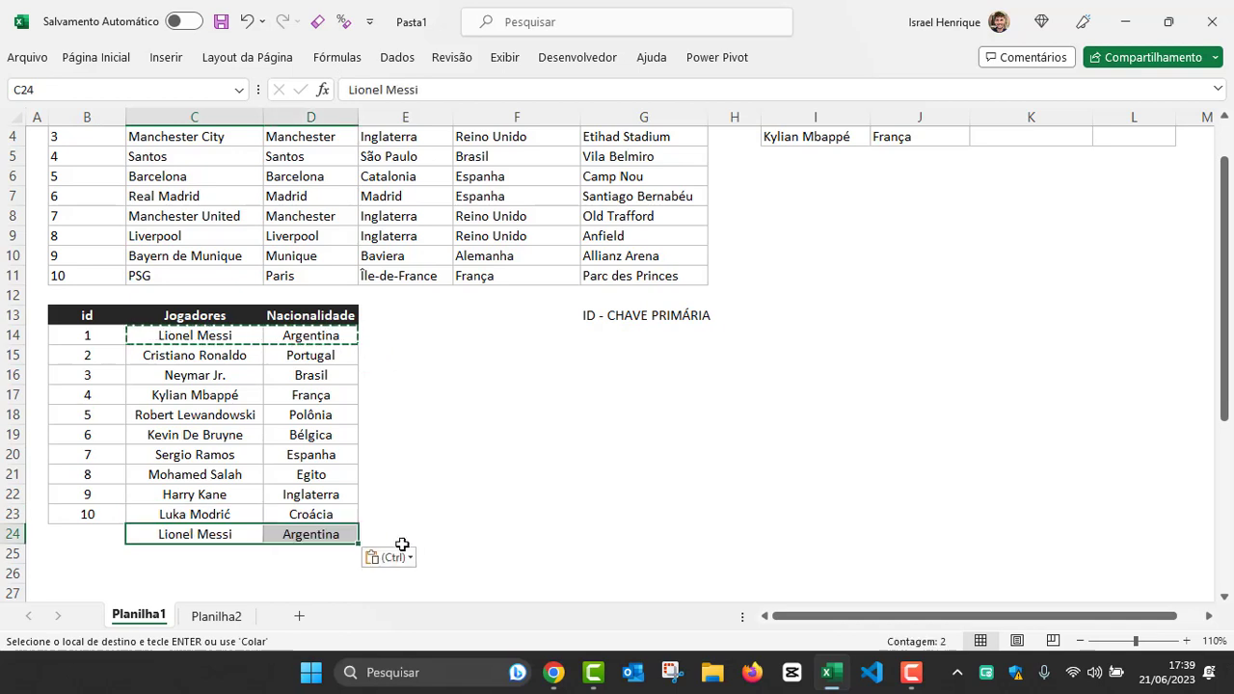
left_click(86, 534)
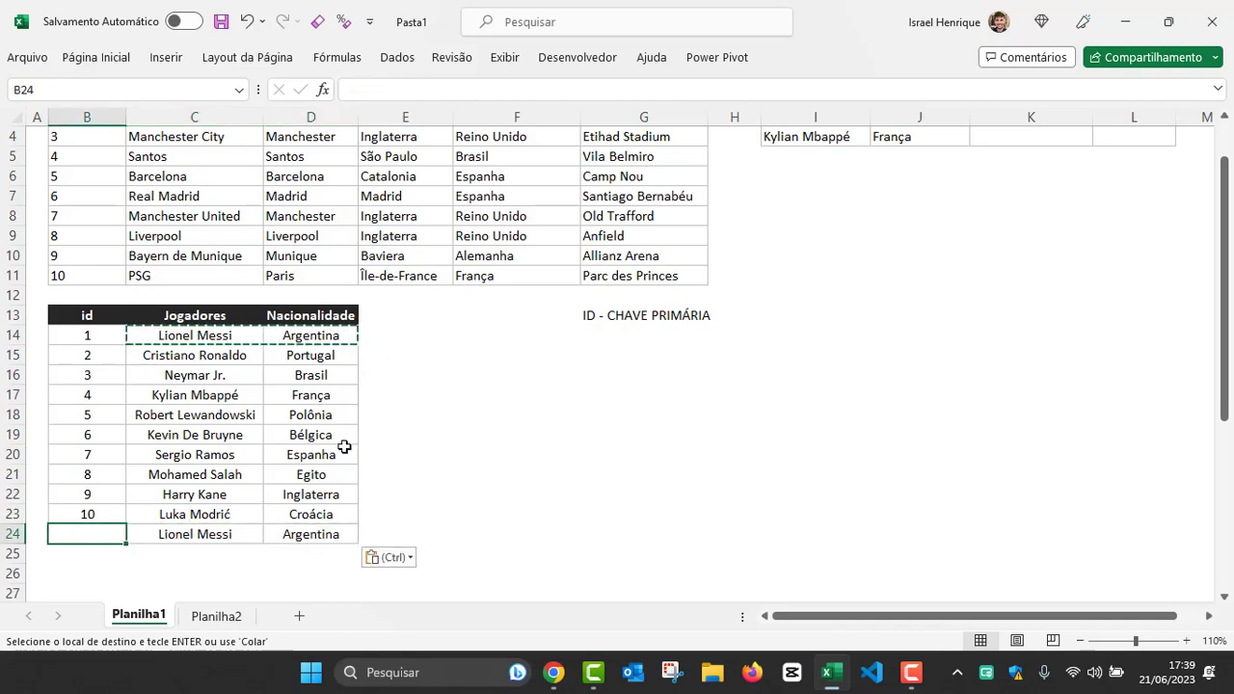
type("11")
key("Return")
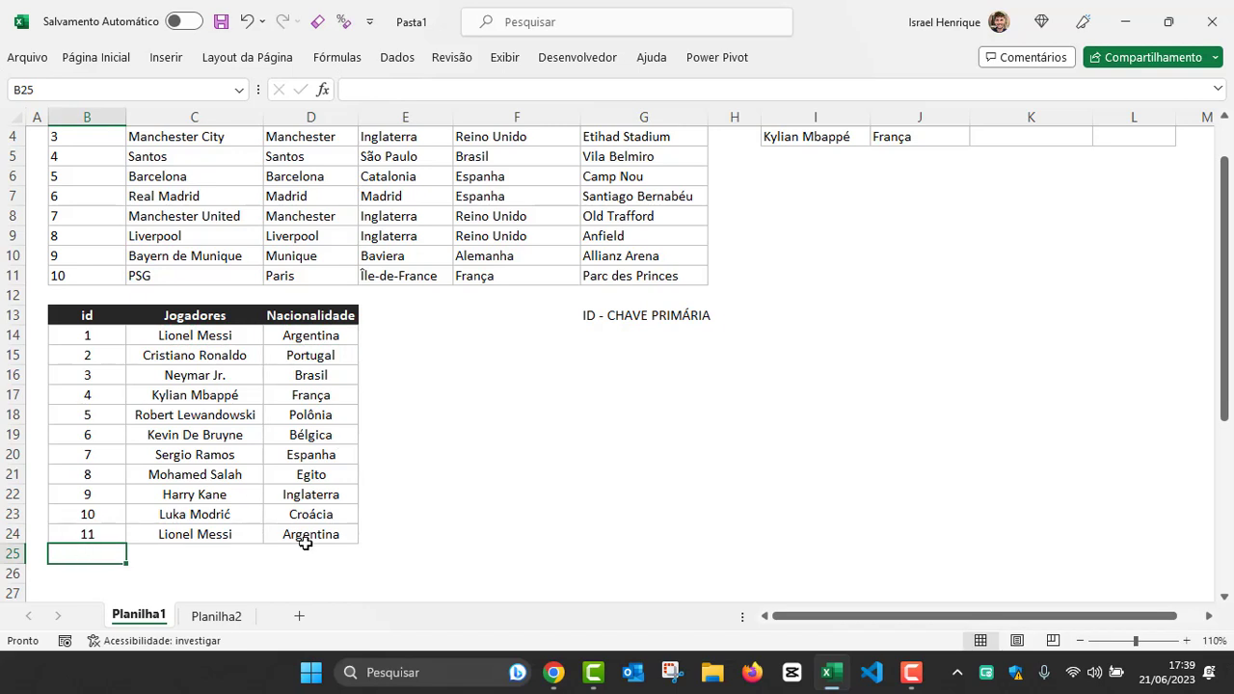
Step: Undo the record added in row 24 of the players table and clear the copy selection
key("ctrl+z")
key("ctrl+z")
scroll(379, 430, "up", 1)
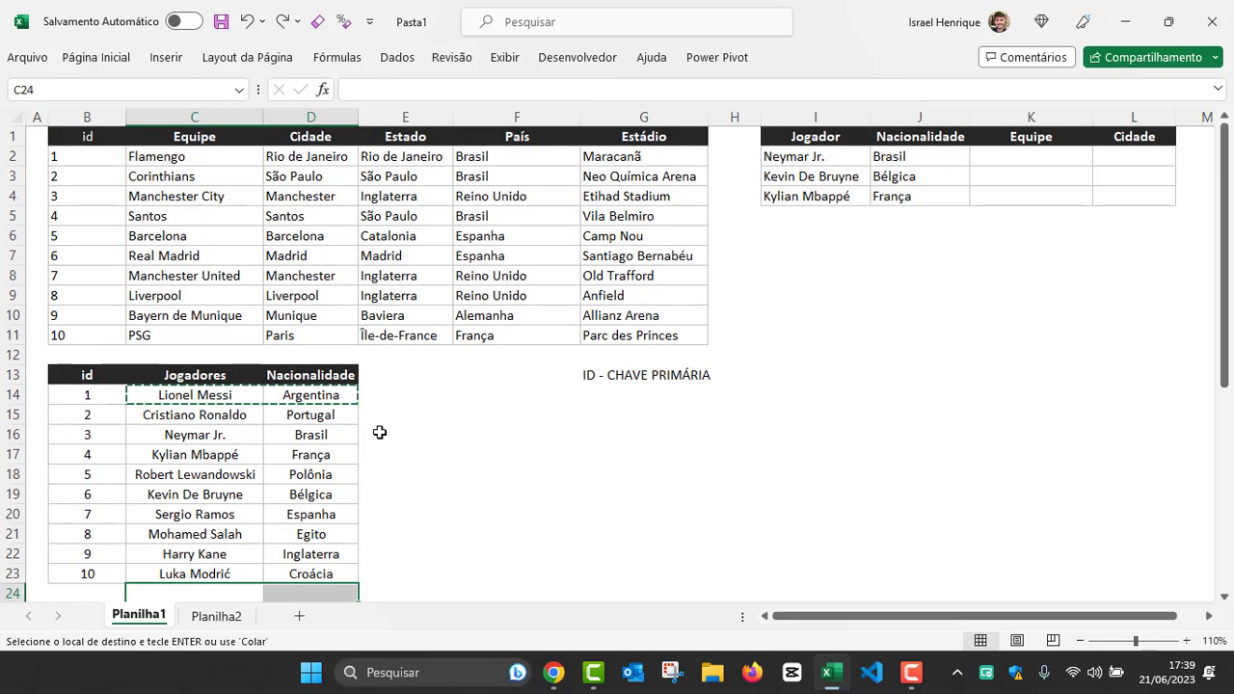
left_click(377, 433)
key("Escape")
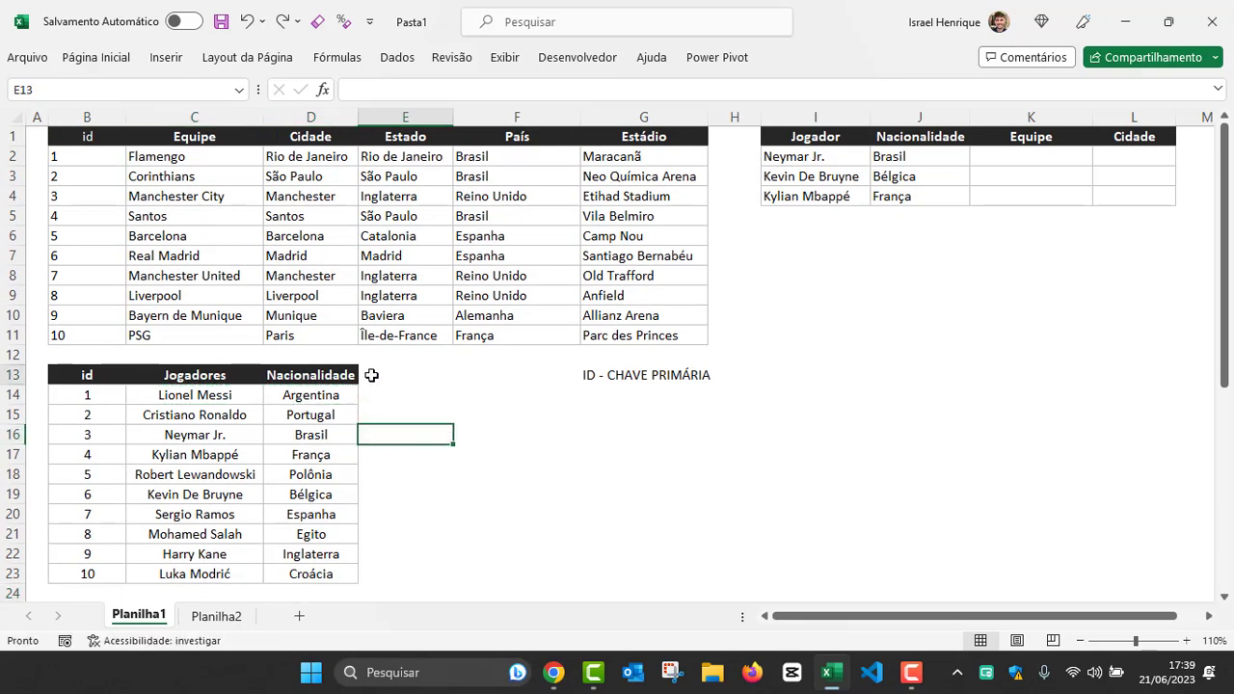
Step: Examine the Jogador, Nacionalidade, Equipe and Cidade table in I1:L4 and compare it with the Jogadores column
left_click(372, 376)
left_click_drag(788, 136, 1118, 196)
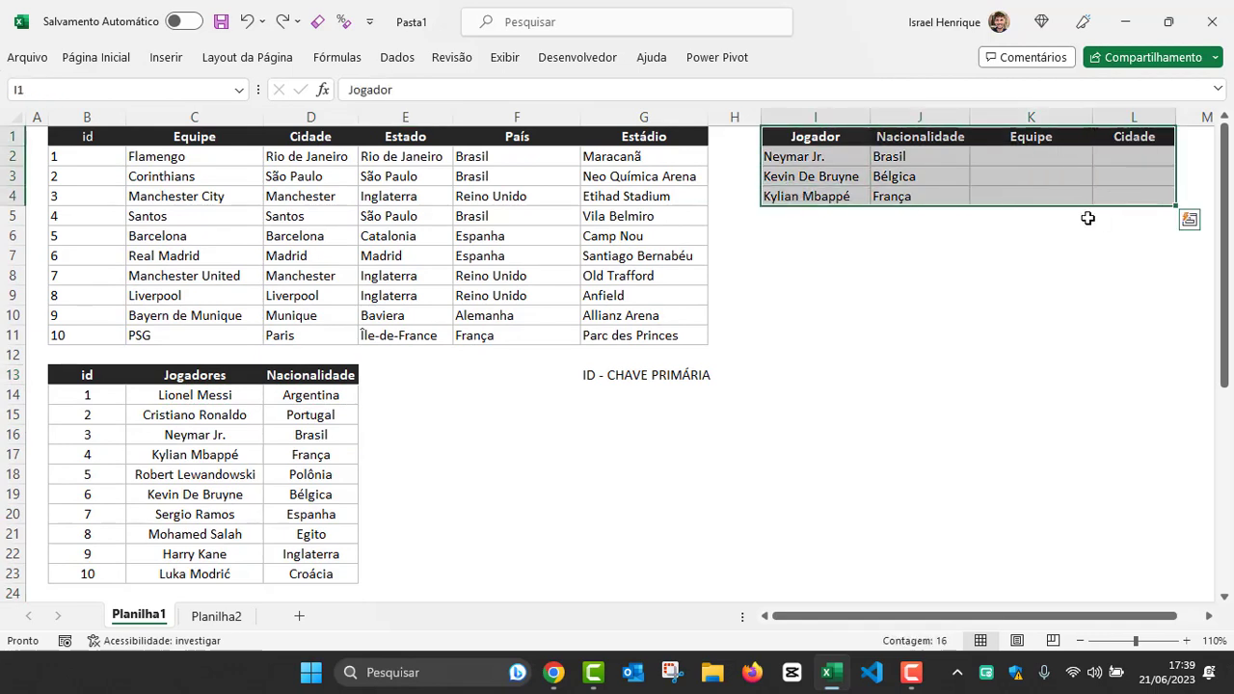
left_click(810, 140)
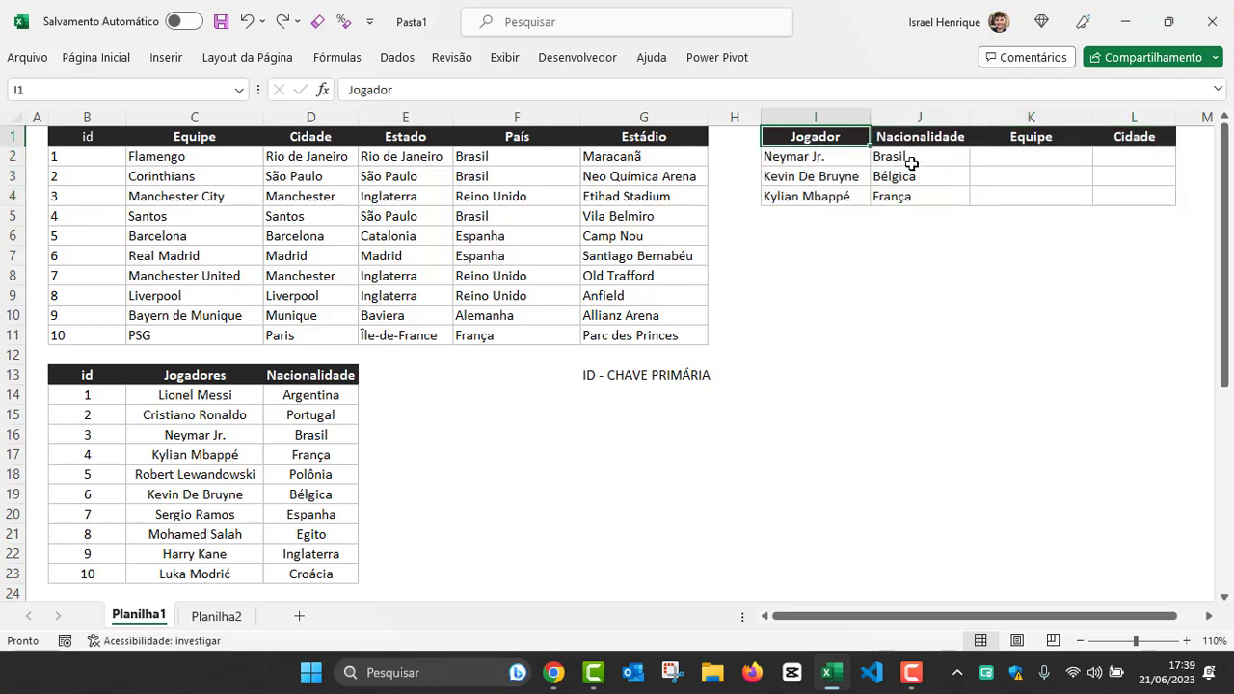
left_click(1017, 142)
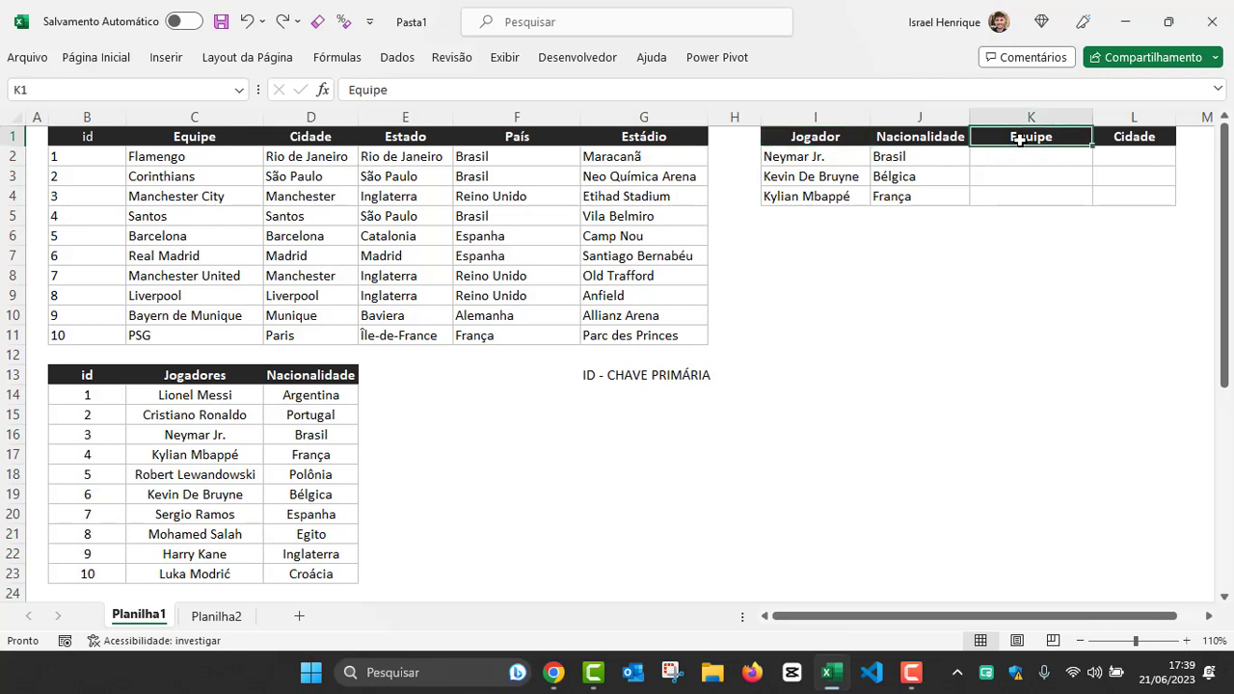
left_click(1109, 140)
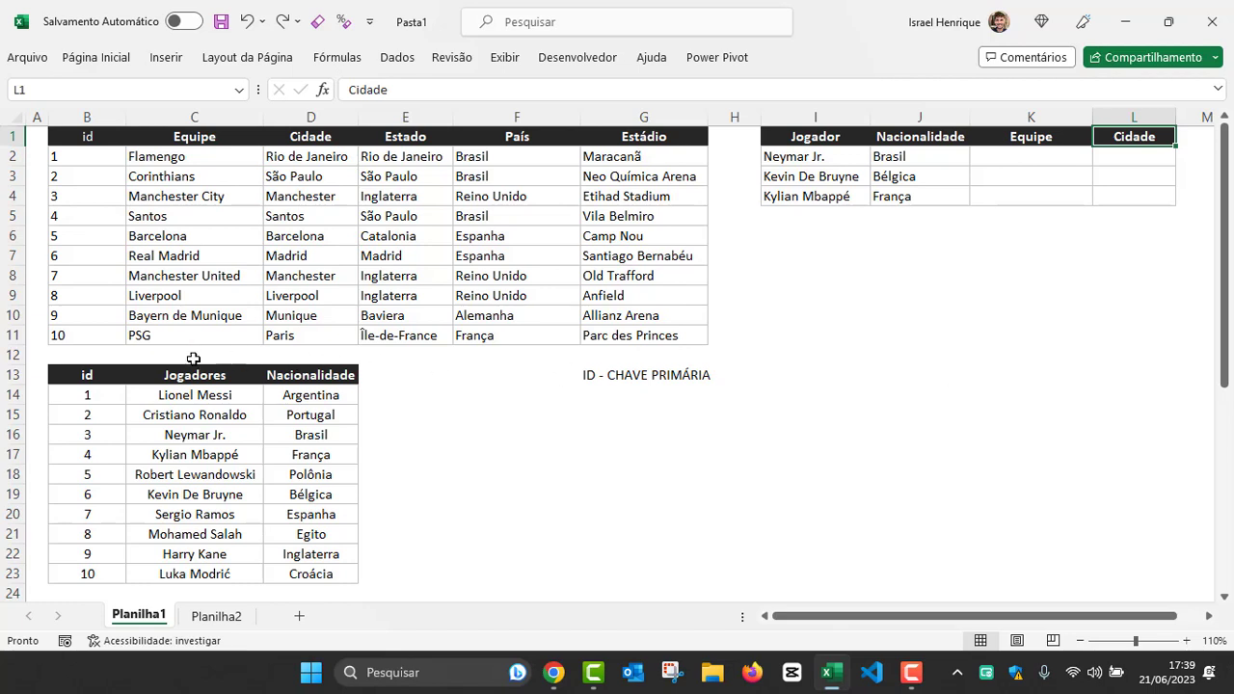
left_click_drag(198, 375, 197, 569)
Step: Enter the headers "equipe" in E13 and "cidade" in F13, beside the players table's Nacionalidade column
left_click(394, 381)
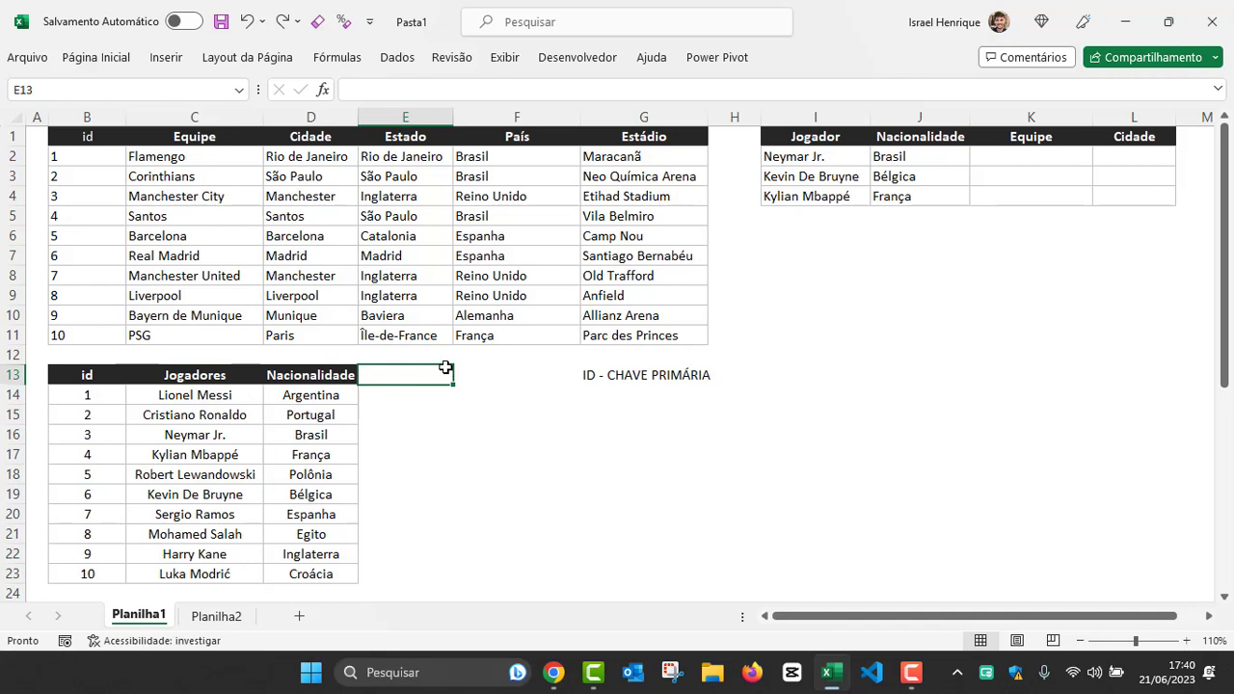
type("eque")
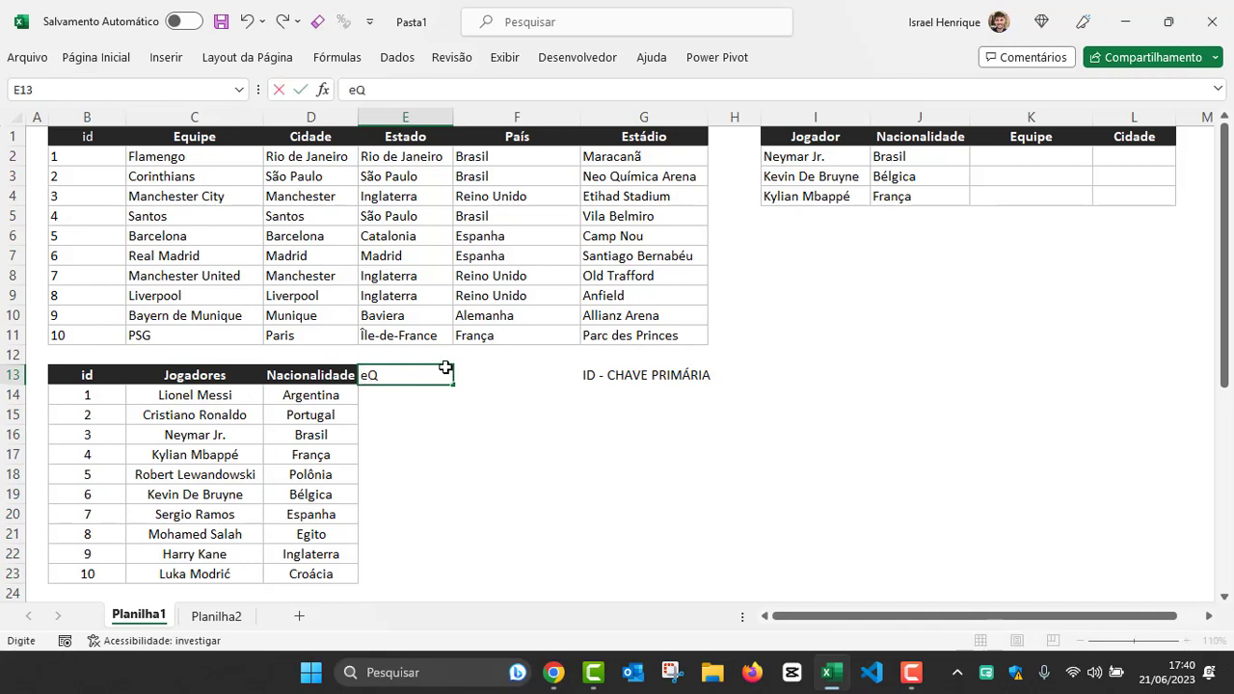
key("Tab")
left_click(444, 367)
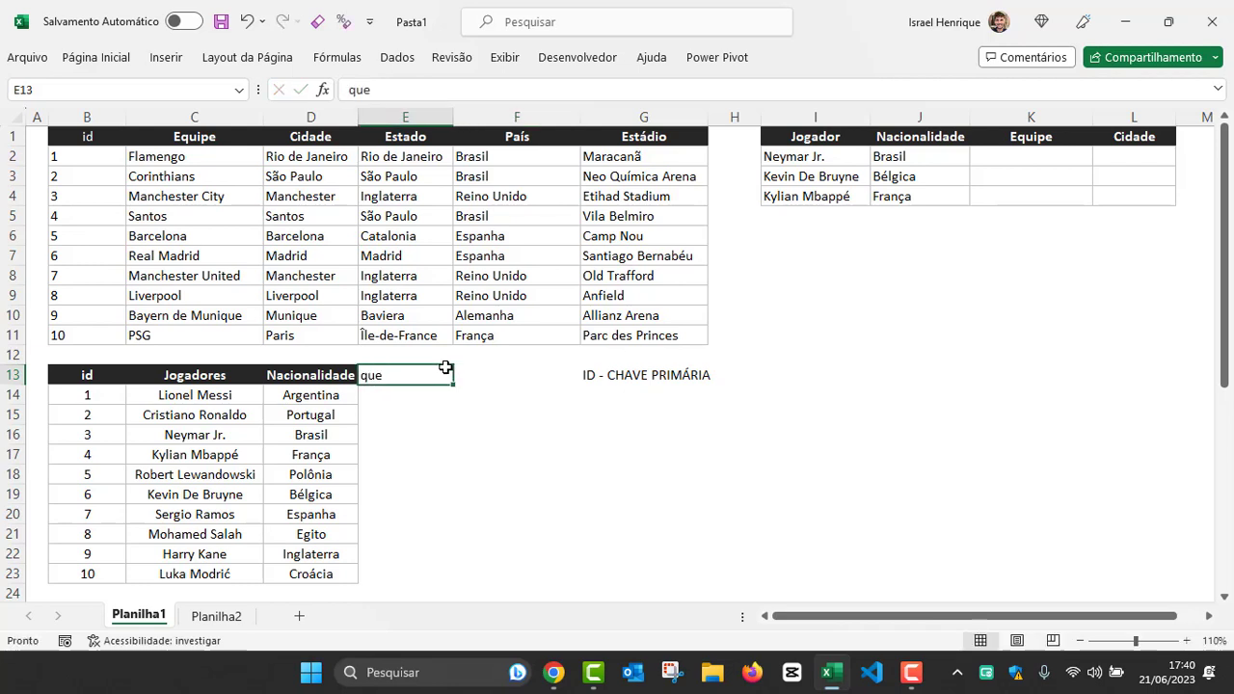
type("eQUP")
key("BackSpace")
key("BackSpace")
key("Caps_Lock")
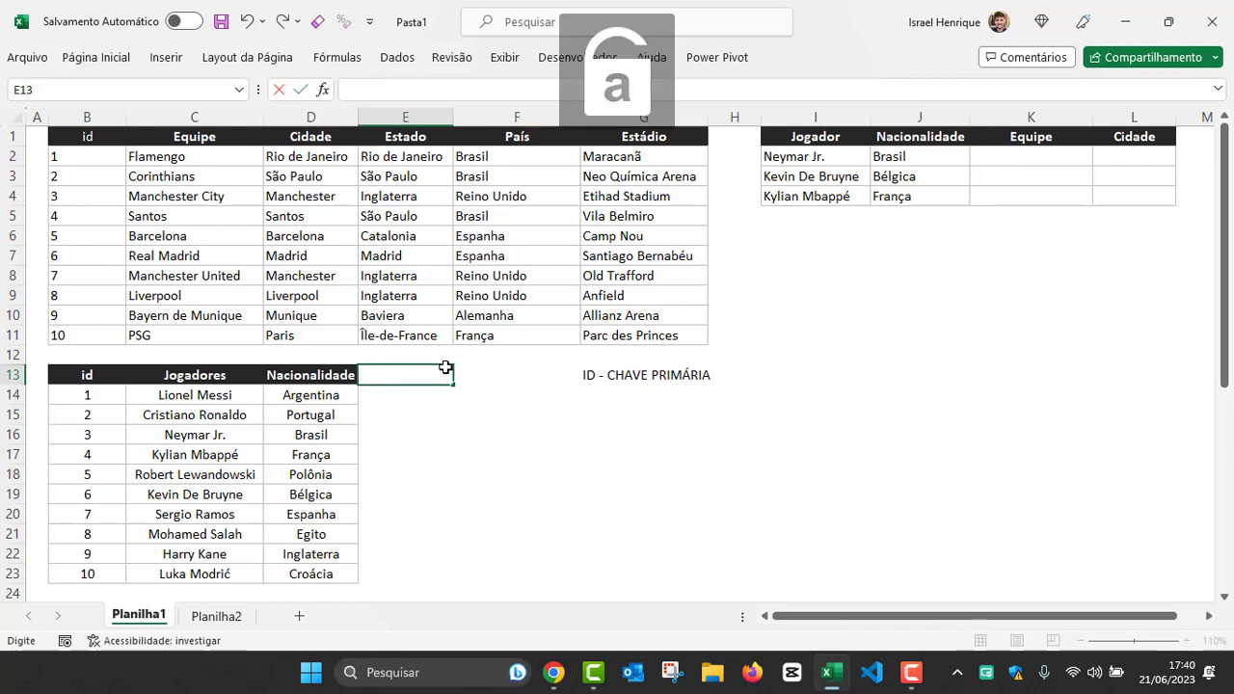
type("yu")
key("BackSpace")
key("BackSpace")
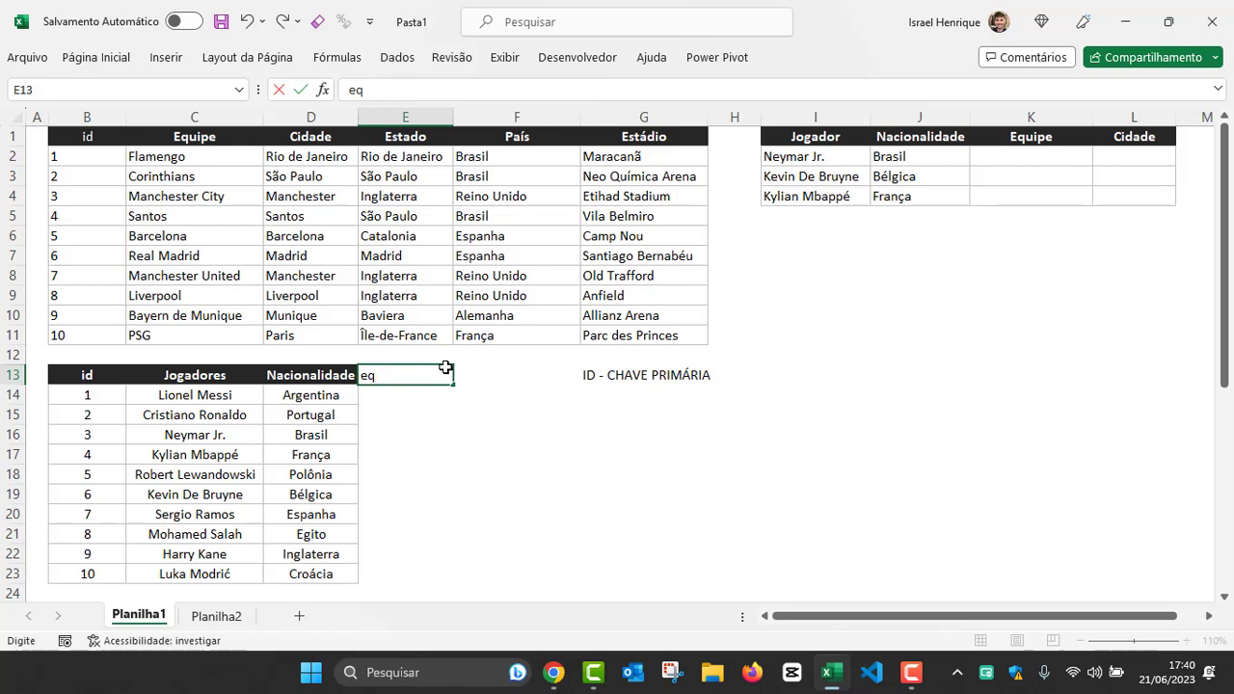
type("uipe")
key("Tab")
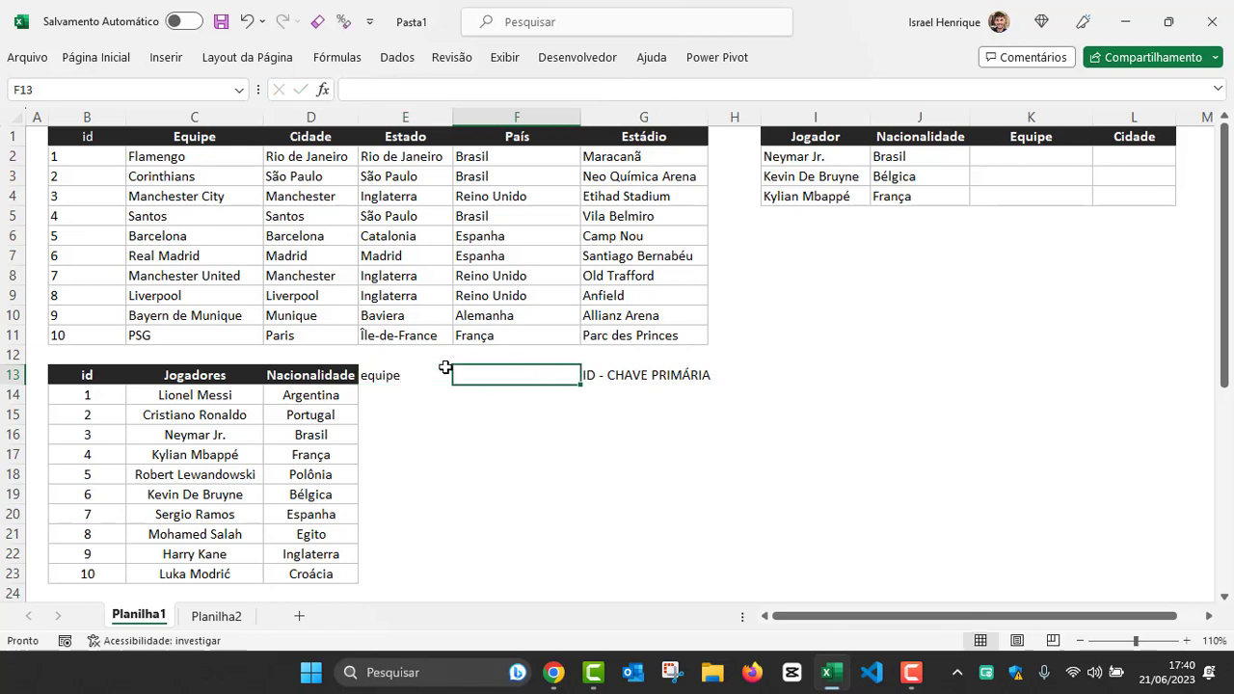
type("cidade")
key("Return")
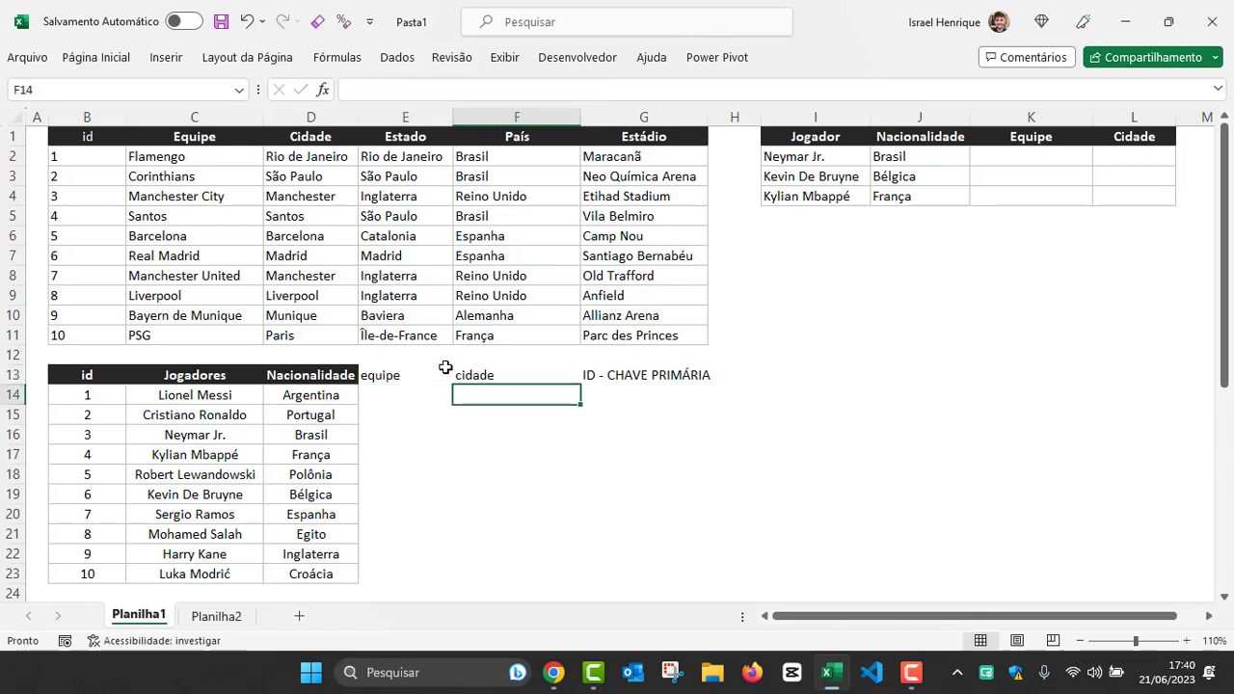
Step: Clear the equipe and cidade headers from cells E13 and F13
key("Left")
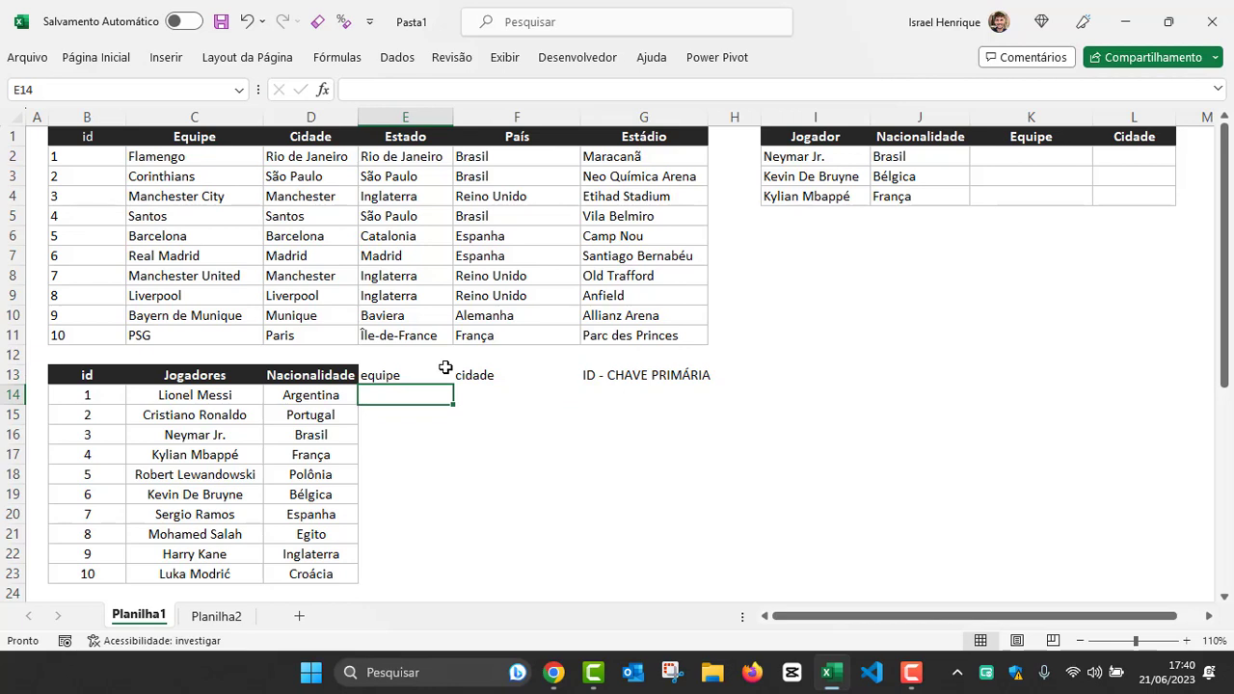
key("Up")
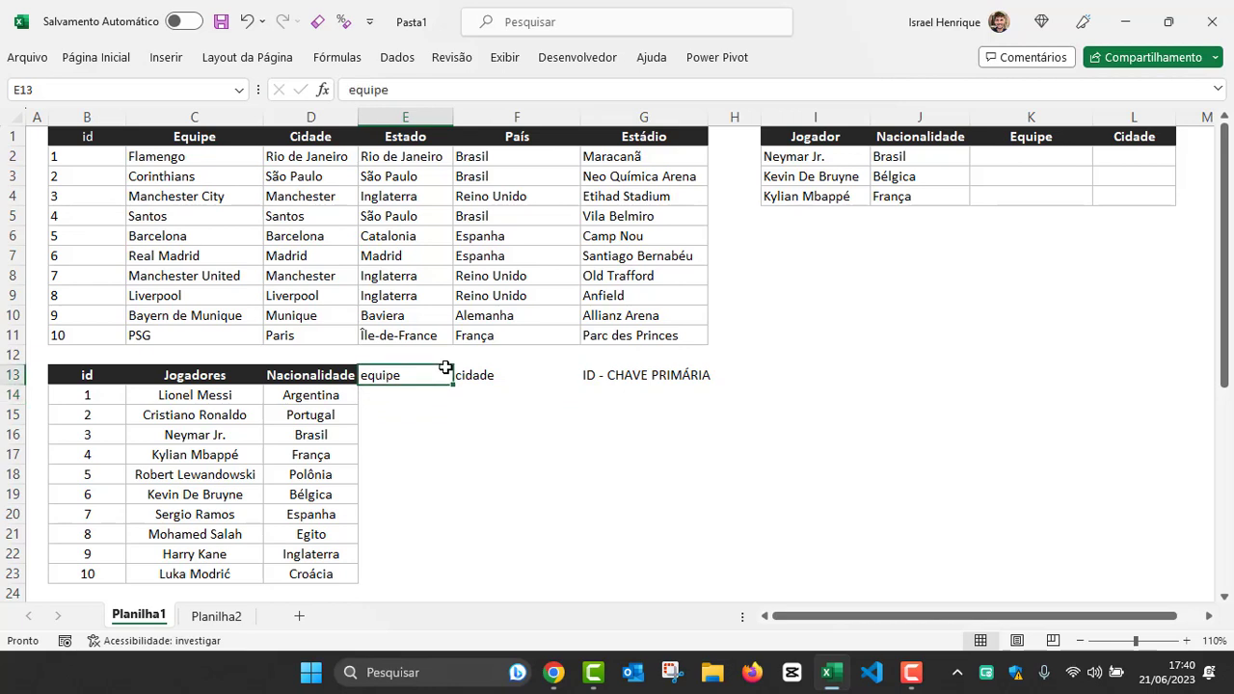
key("shift+Right")
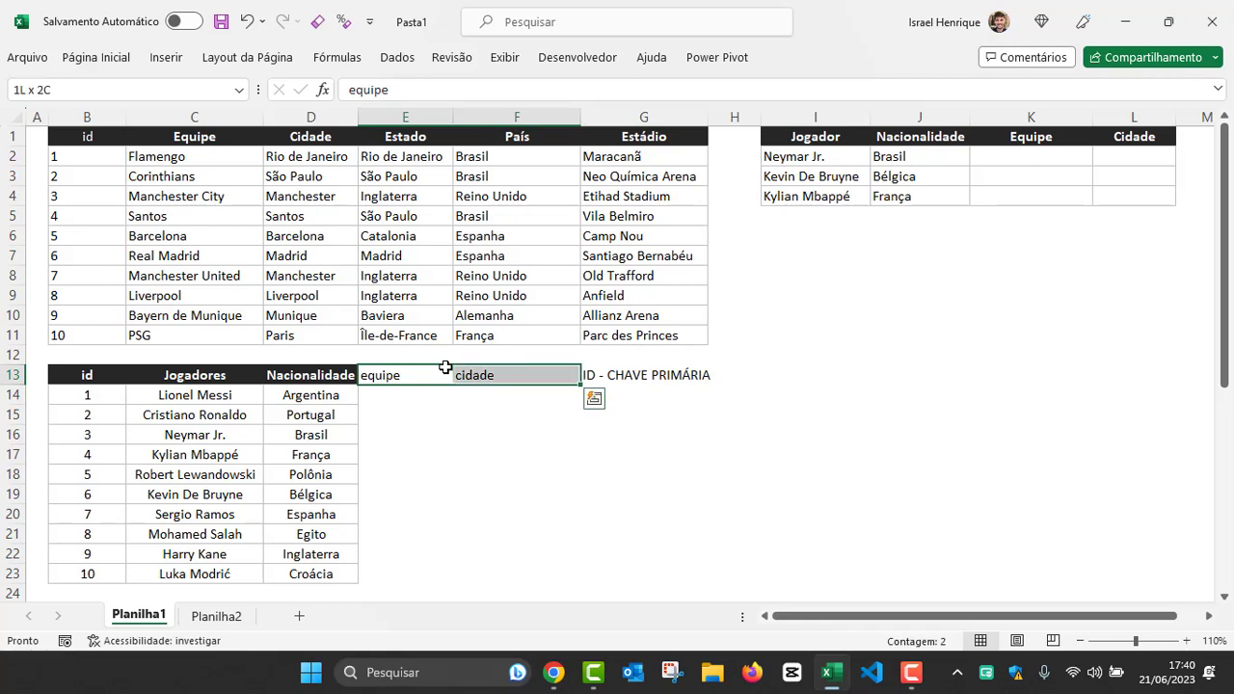
key("Delete")
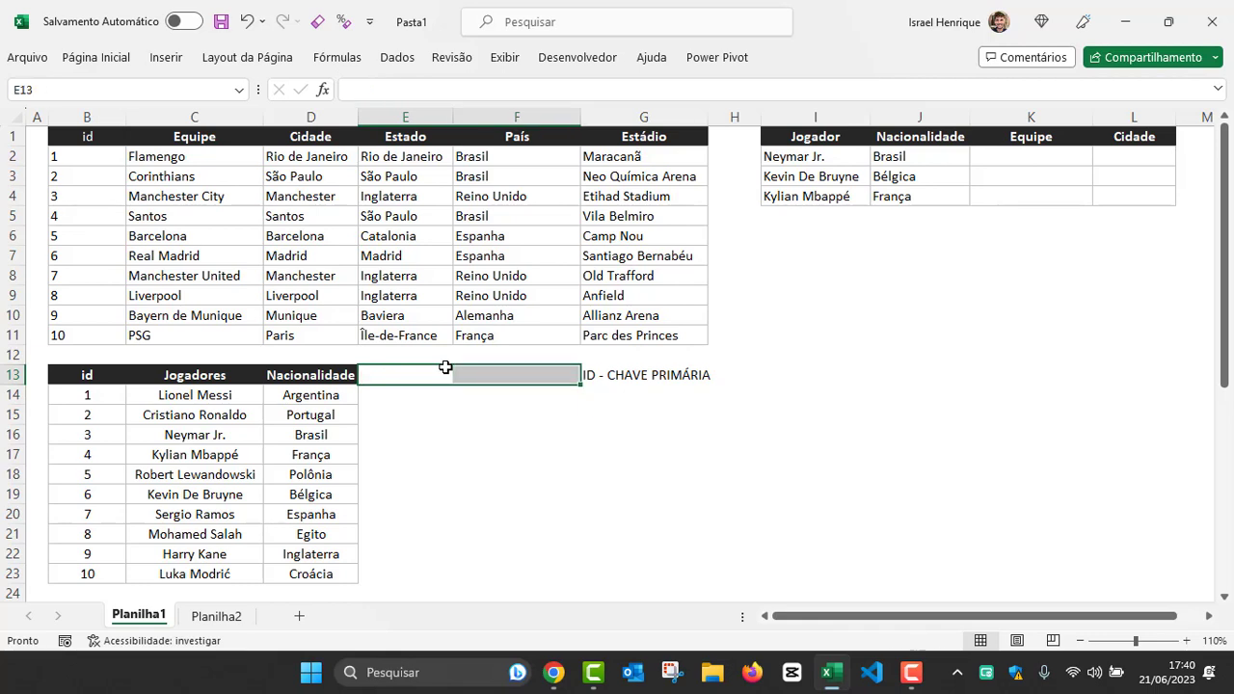
Step: Examine the Flamengo record from Equipe to Estádio against the empty cell beside the Nacionalidade header
left_click(389, 376)
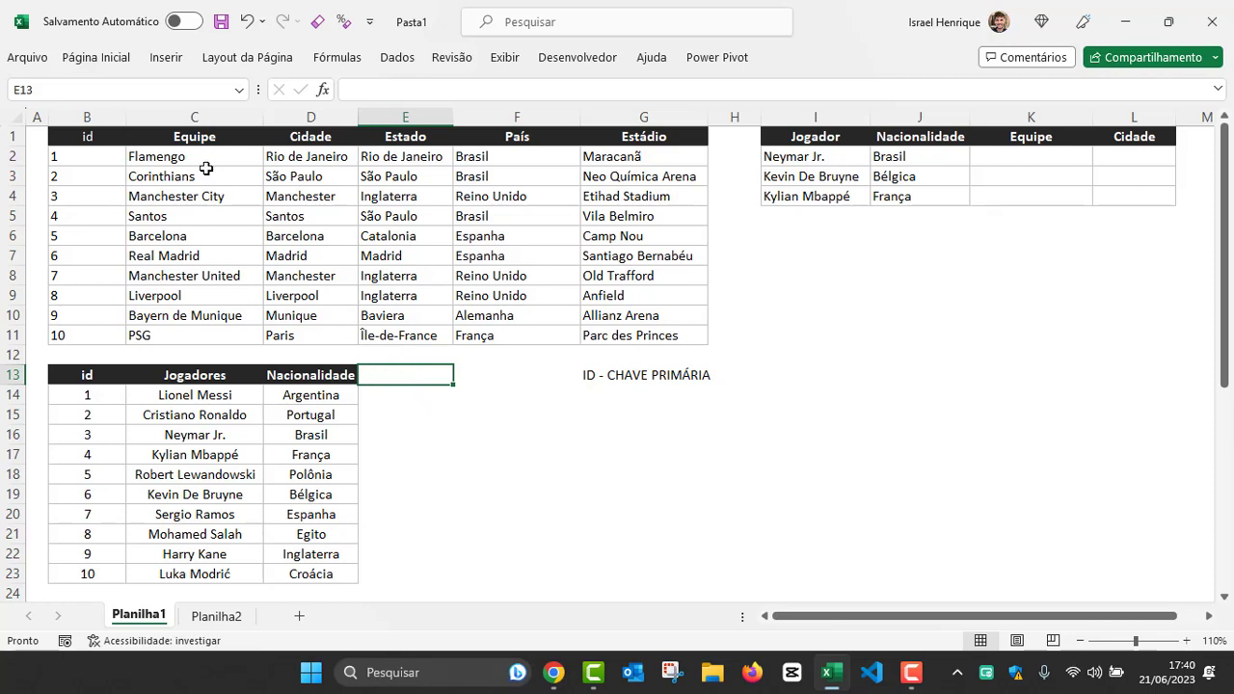
left_click_drag(160, 157, 614, 159)
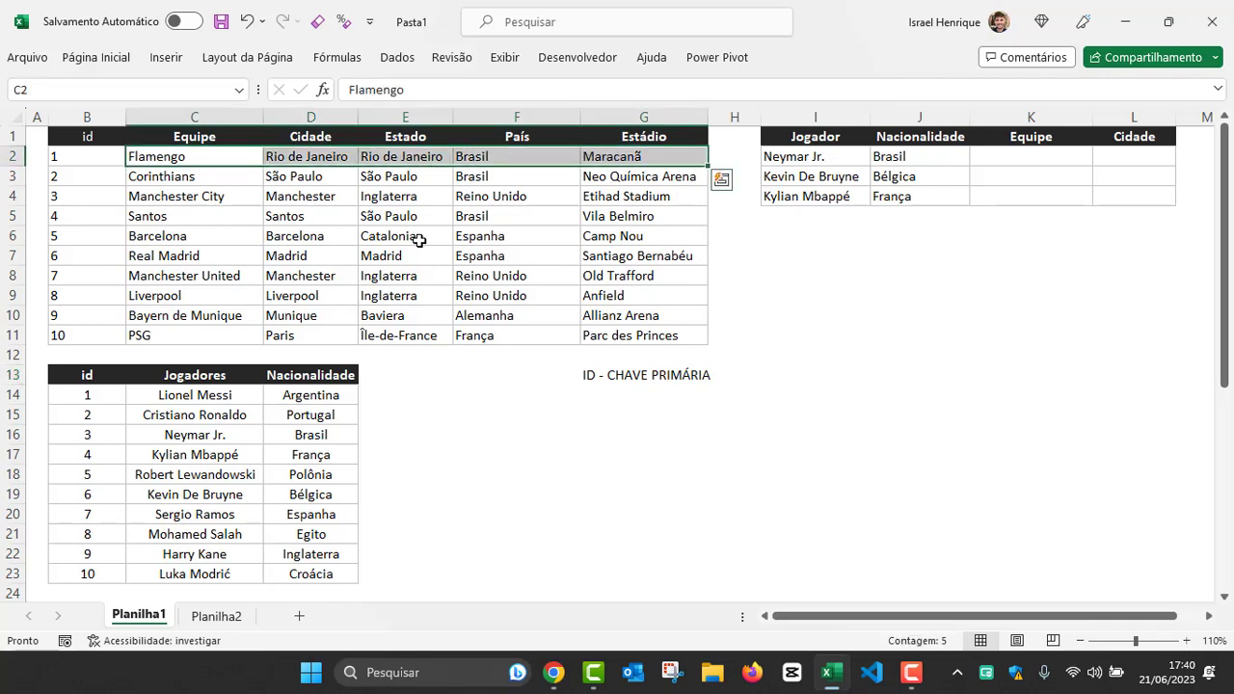
Step: Move the prepared id_equipe column from below the players table to E13:E23, beside the Nacionalidade column
left_click(387, 374)
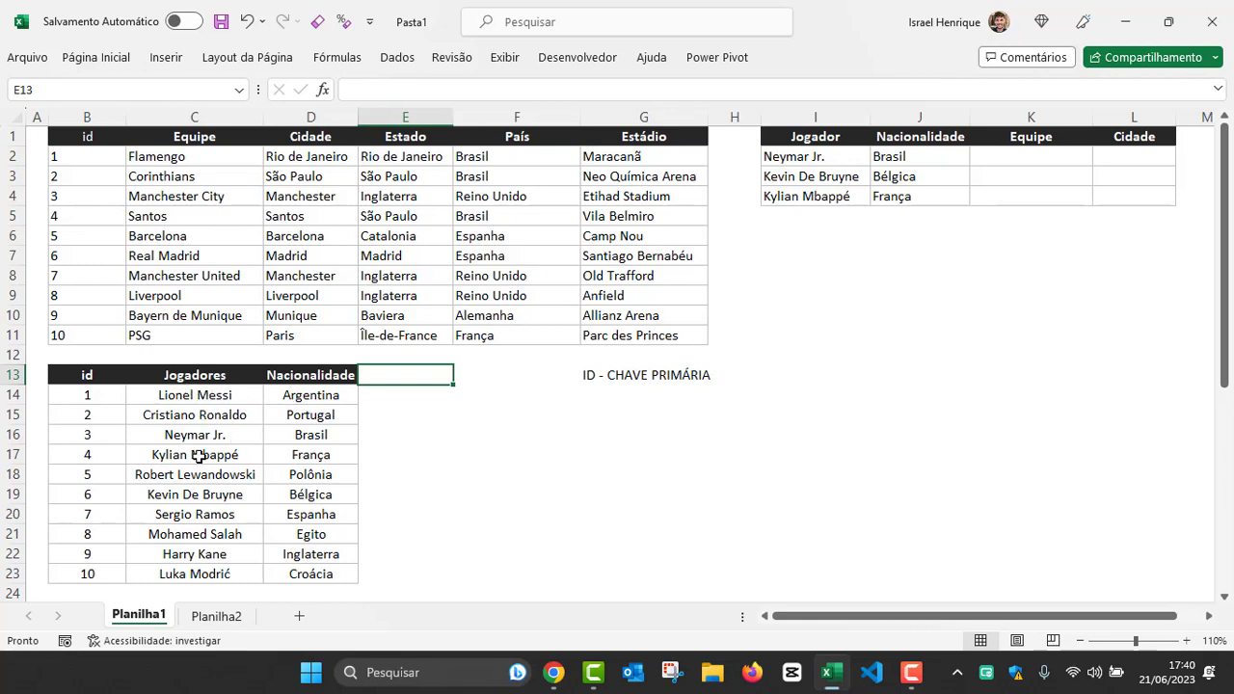
left_click(200, 191)
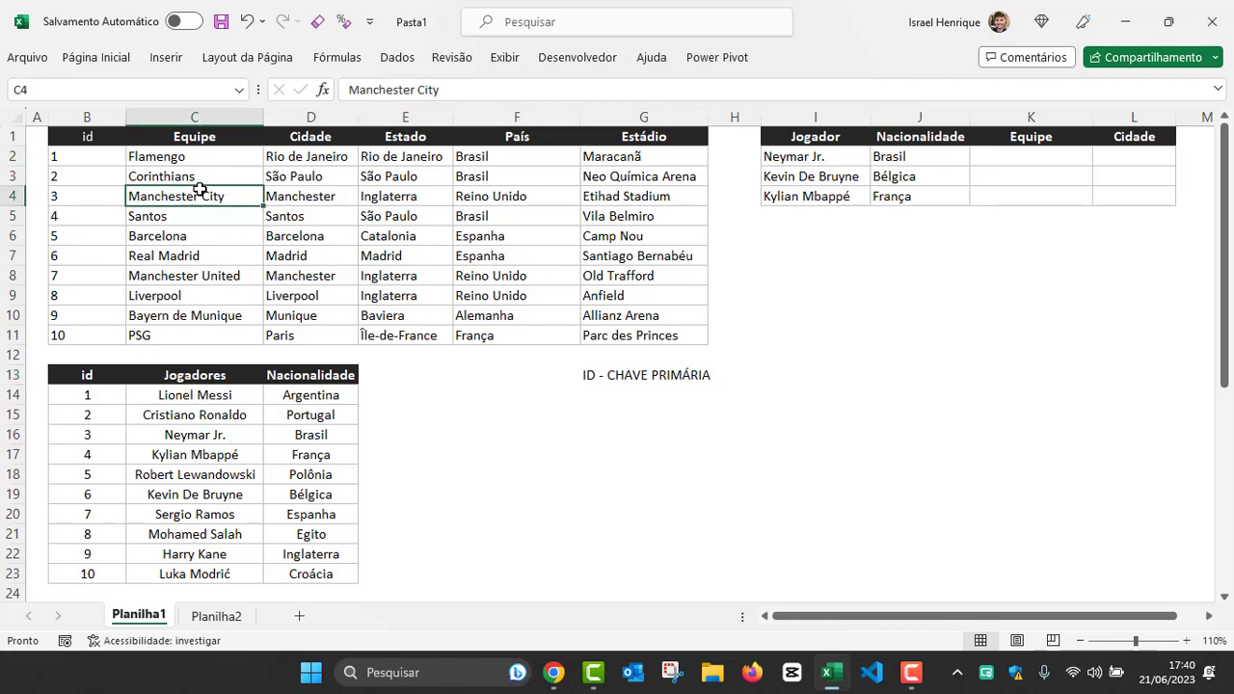
left_click(376, 373)
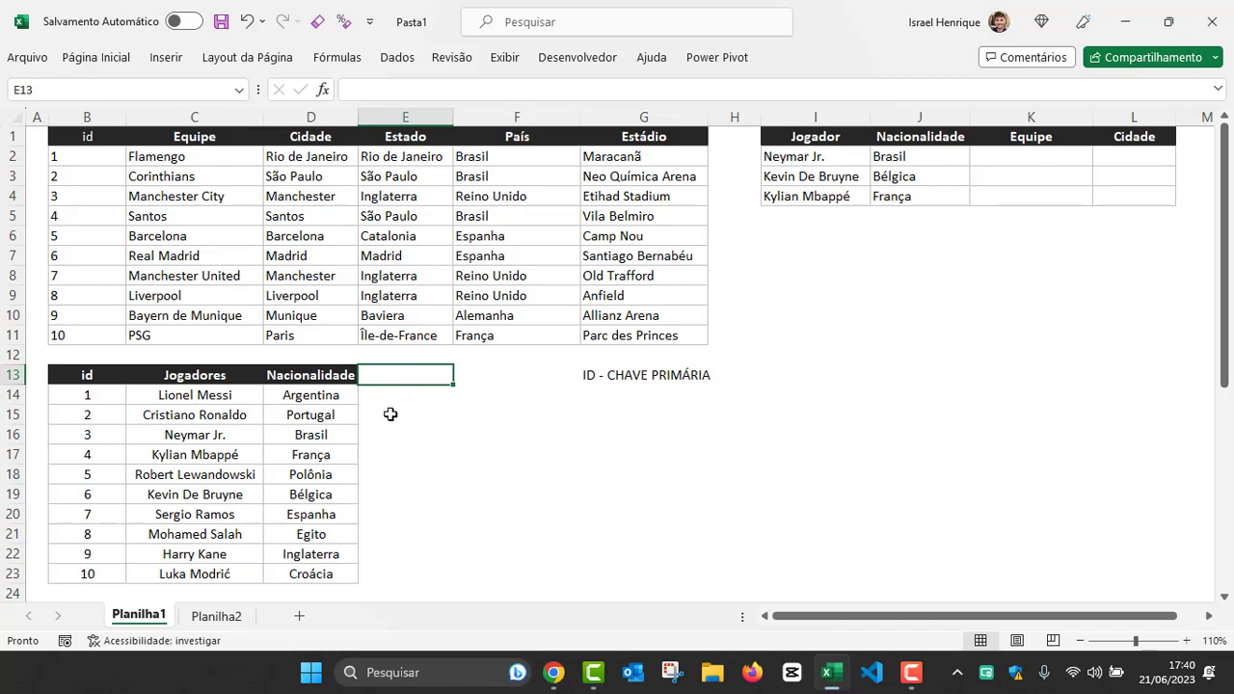
scroll(390, 414, "down", 5)
left_click_drag(89, 376, 96, 573)
left_click_drag(125, 482, 433, 253)
scroll(613, 321, "up", 3)
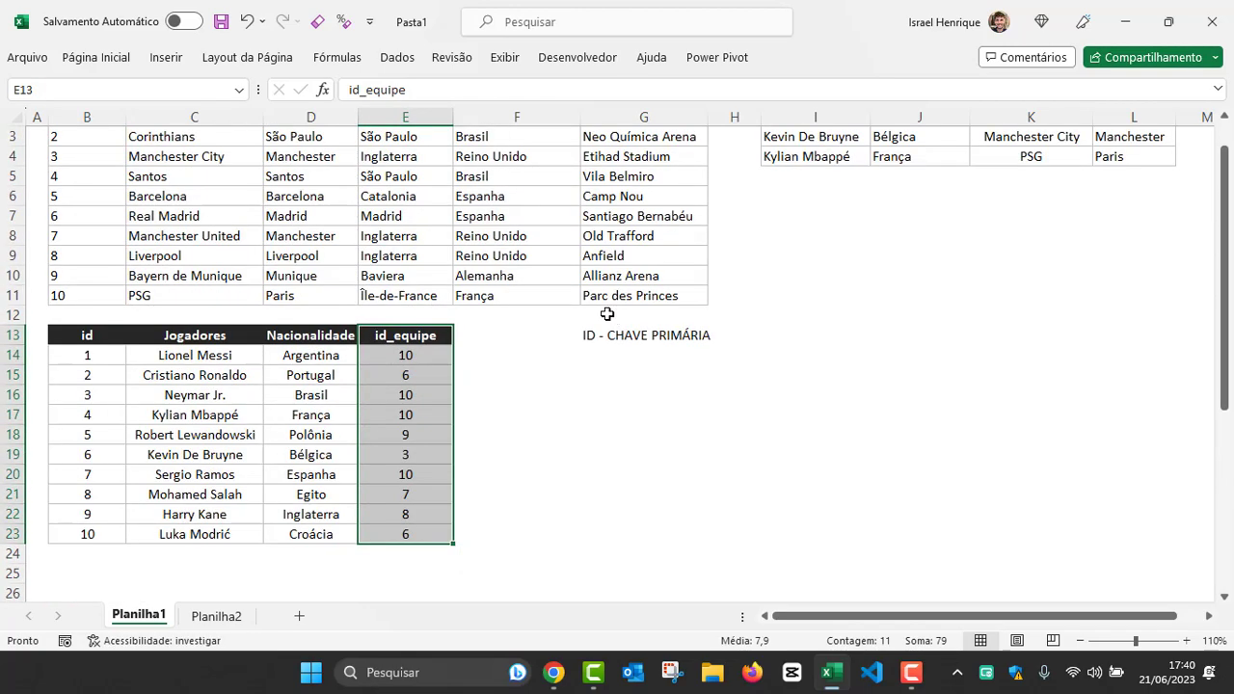
scroll(606, 313, "up", 1)
Step: Examine the id_equipe column and trace Lionel Messi's team id to the matching record in the teams table
left_click(403, 375)
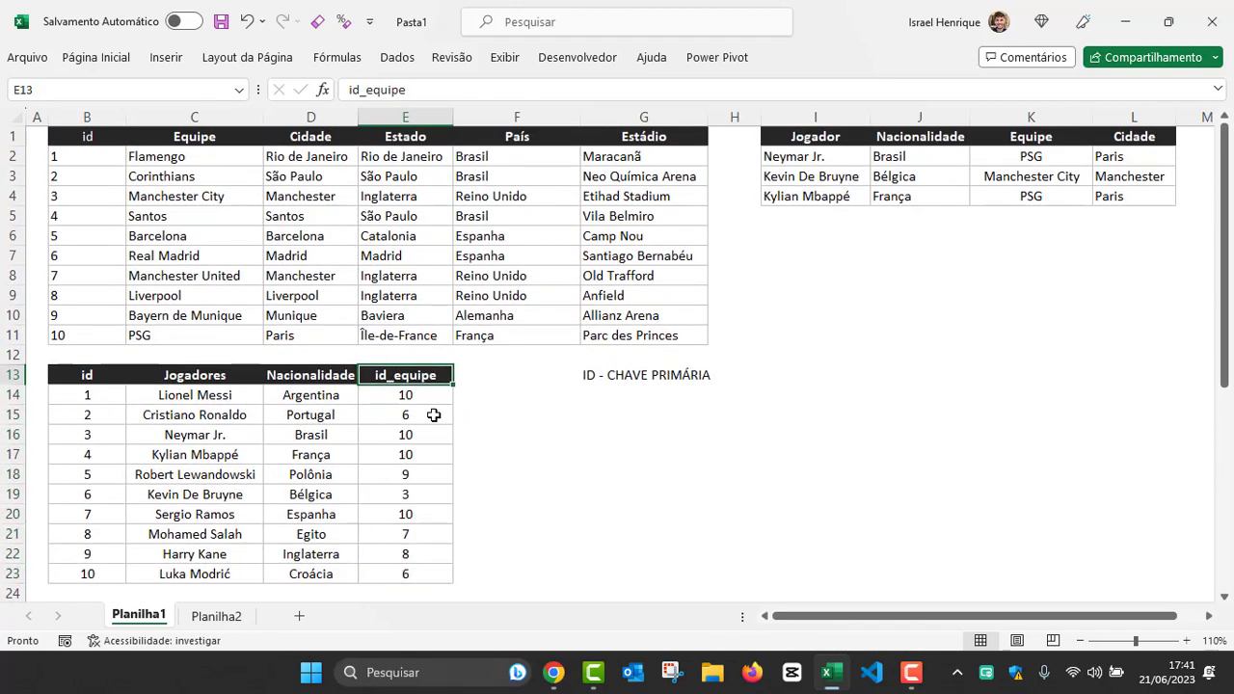
left_click_drag(406, 395, 387, 578)
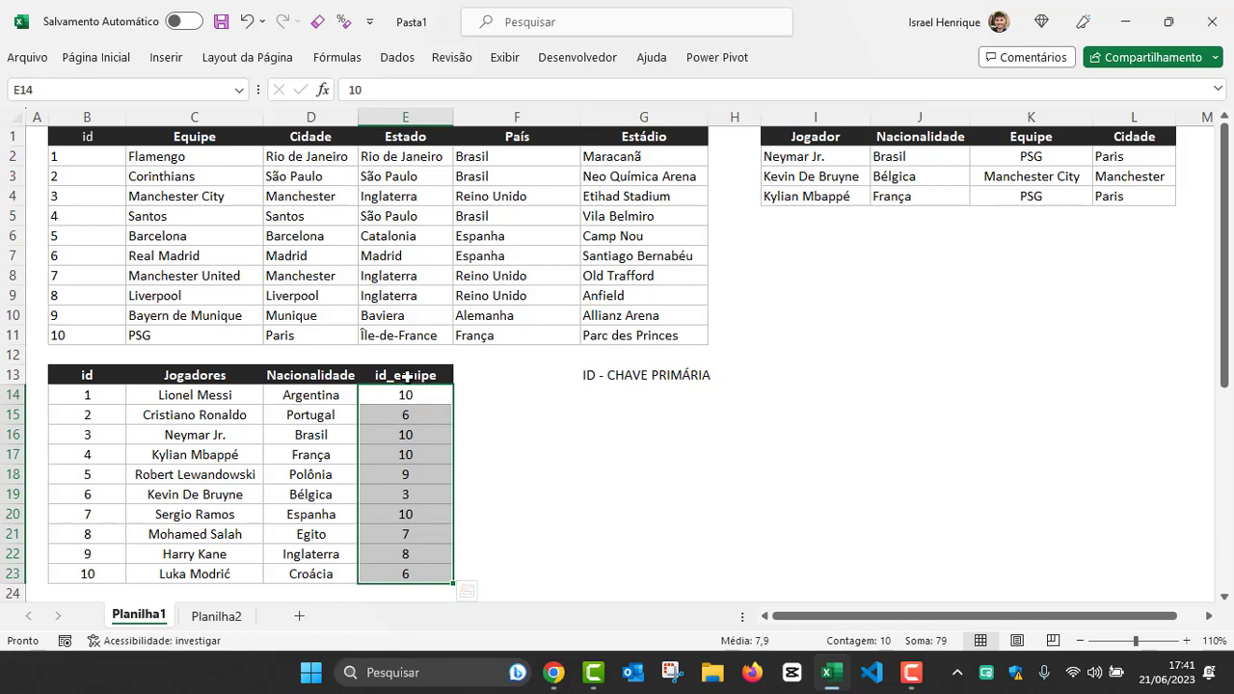
left_click(214, 176)
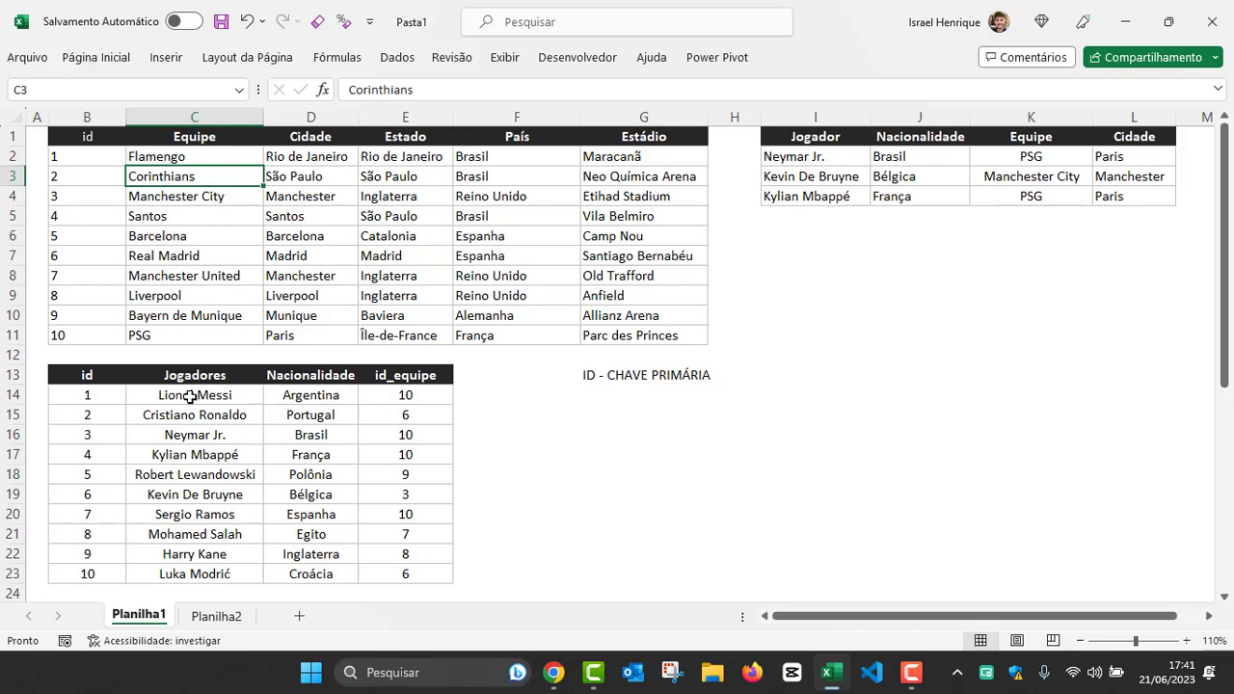
left_click(398, 396)
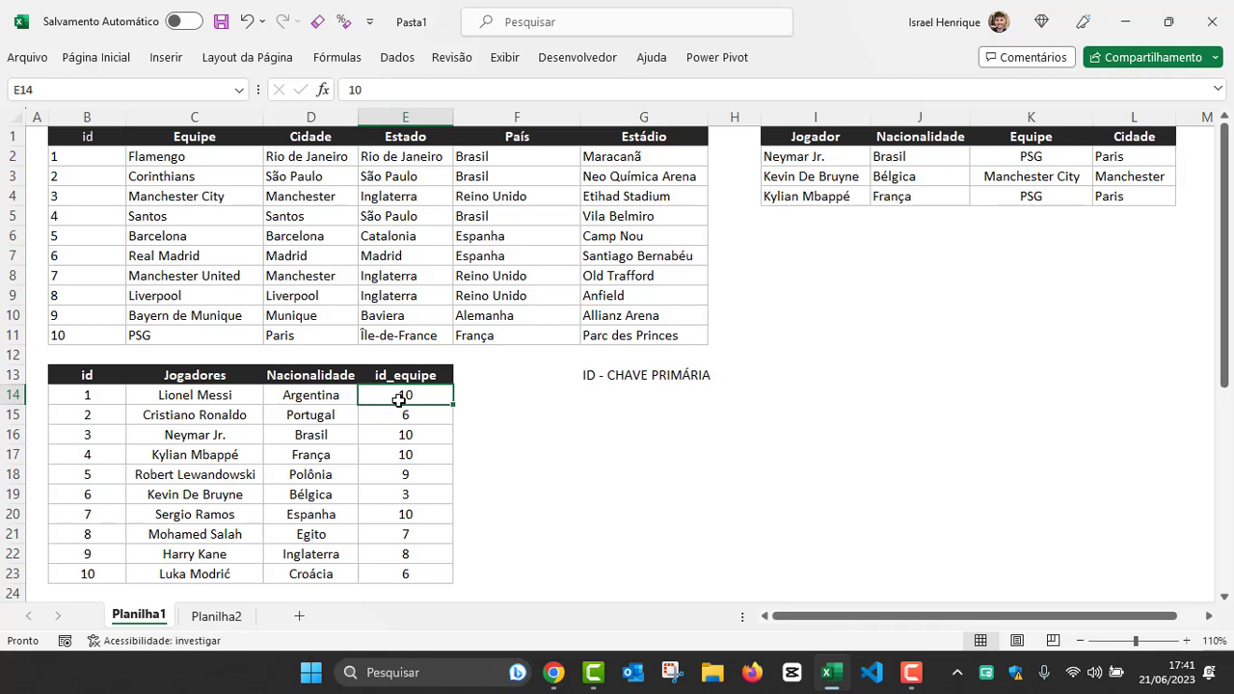
left_click(82, 332)
left_click_drag(74, 334, 144, 332)
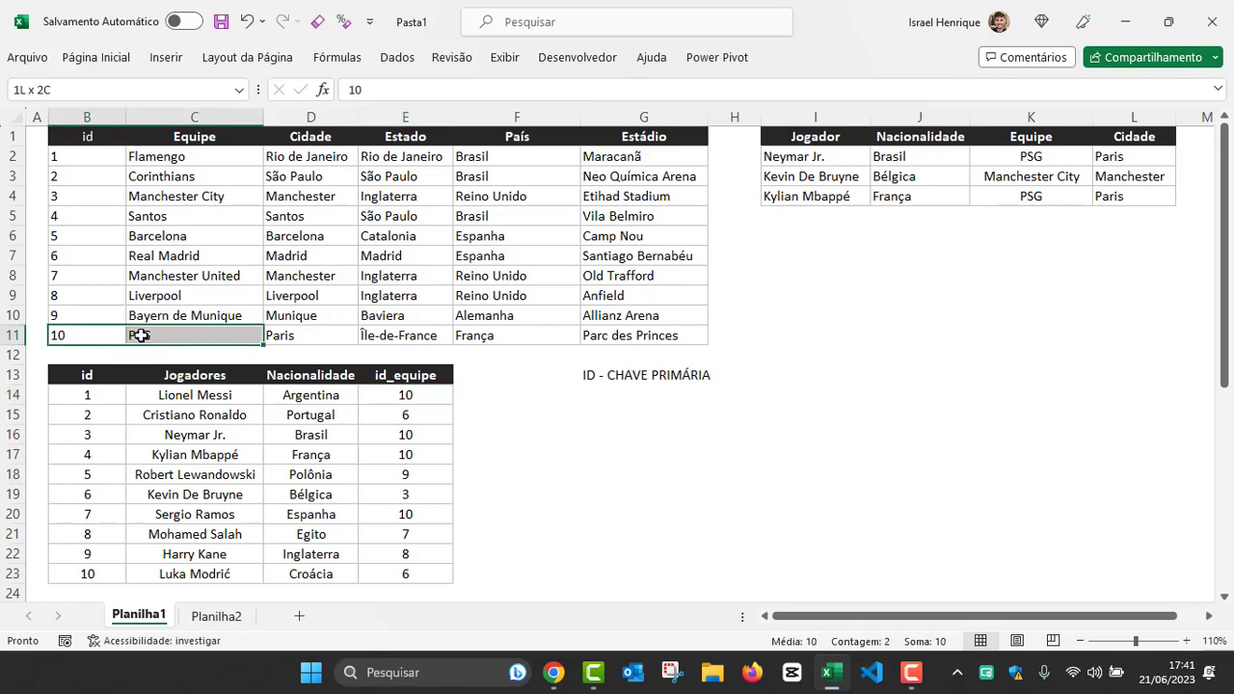
left_click(403, 394)
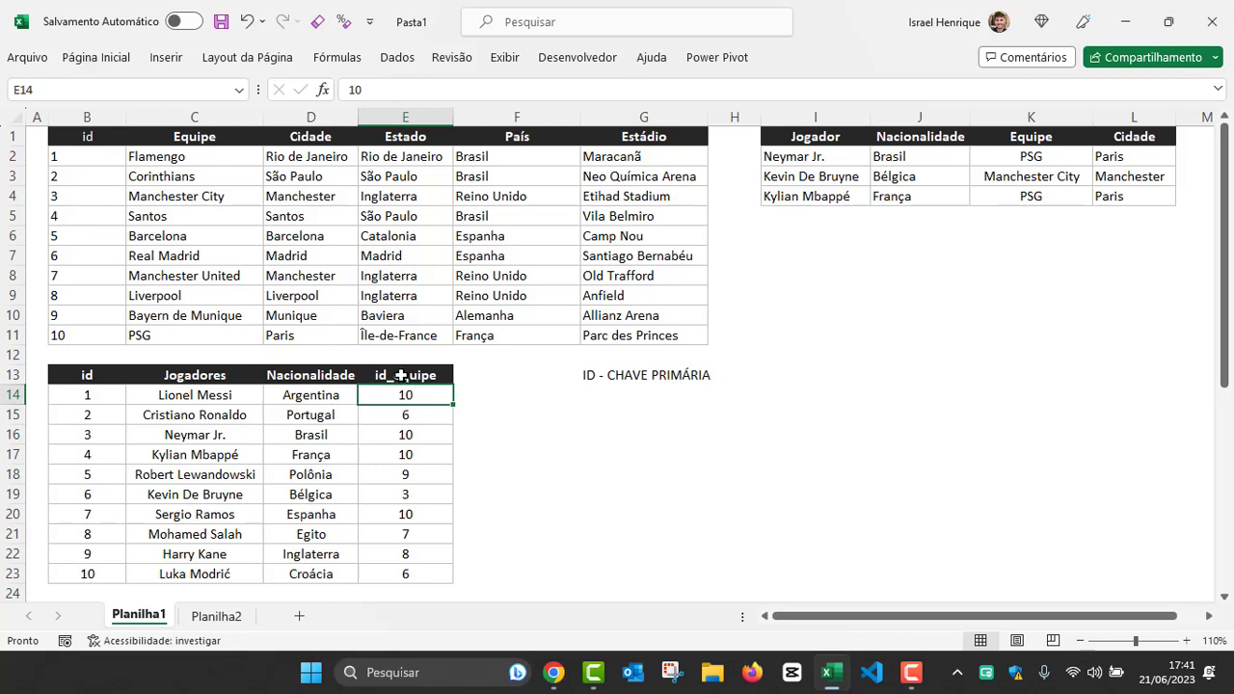
Step: Fill the id_equipe column in E13:E23 and the team ids in B2:B11 with yellow
left_click_drag(400, 376, 393, 584)
left_click_drag(399, 376, 397, 564)
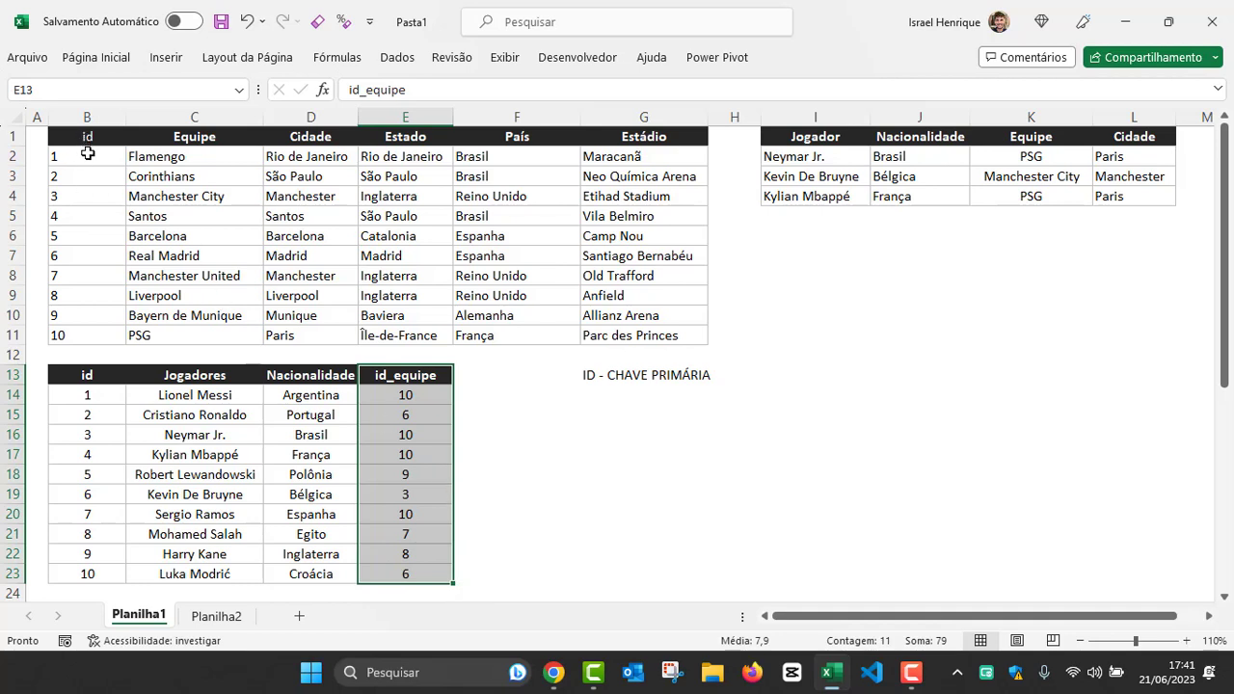
left_click_drag(86, 154, 77, 335)
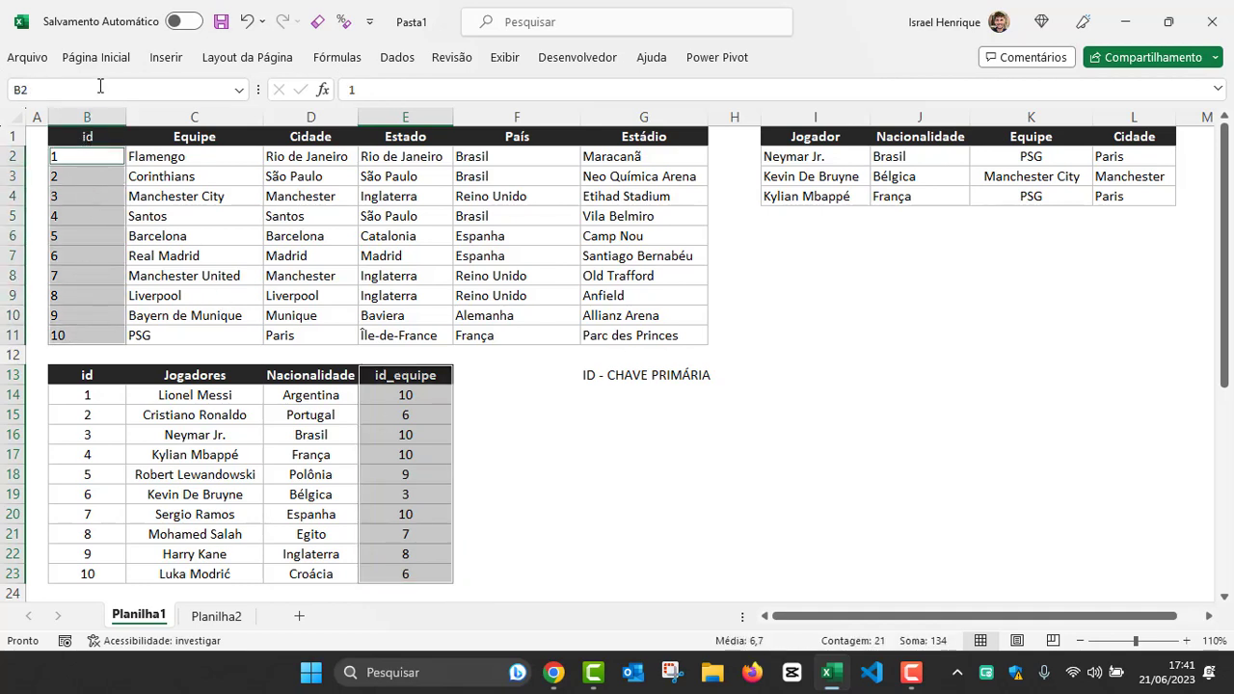
left_click(95, 58)
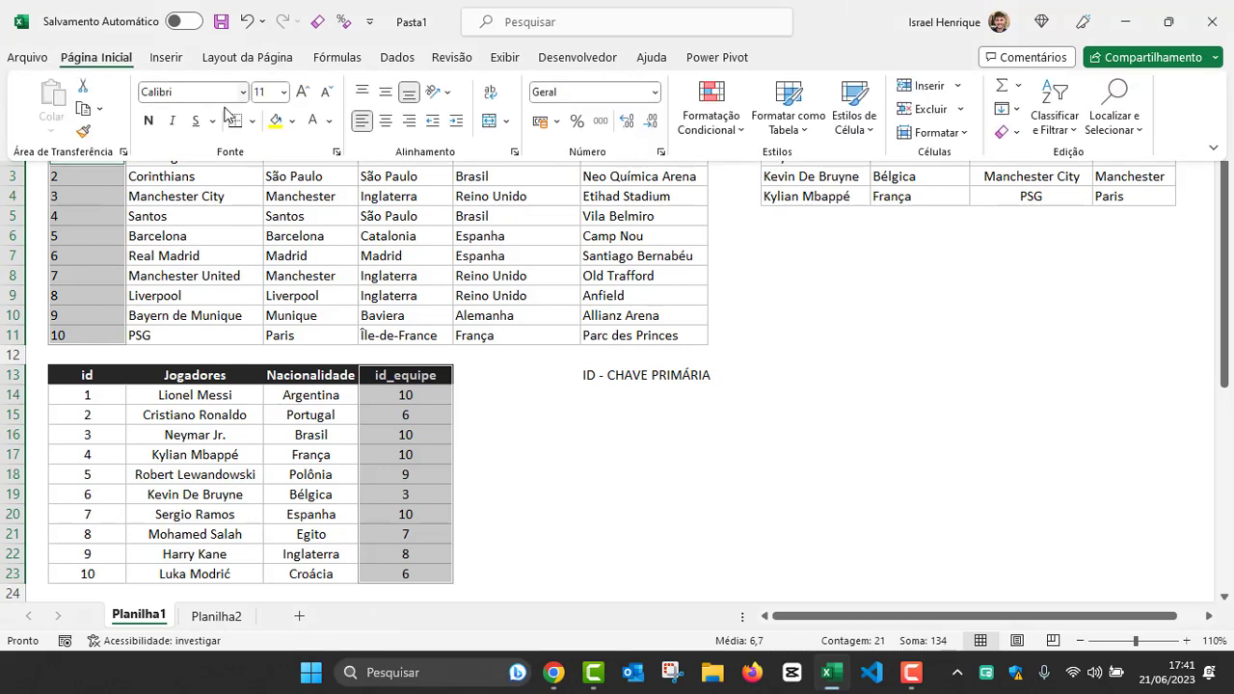
left_click(276, 120)
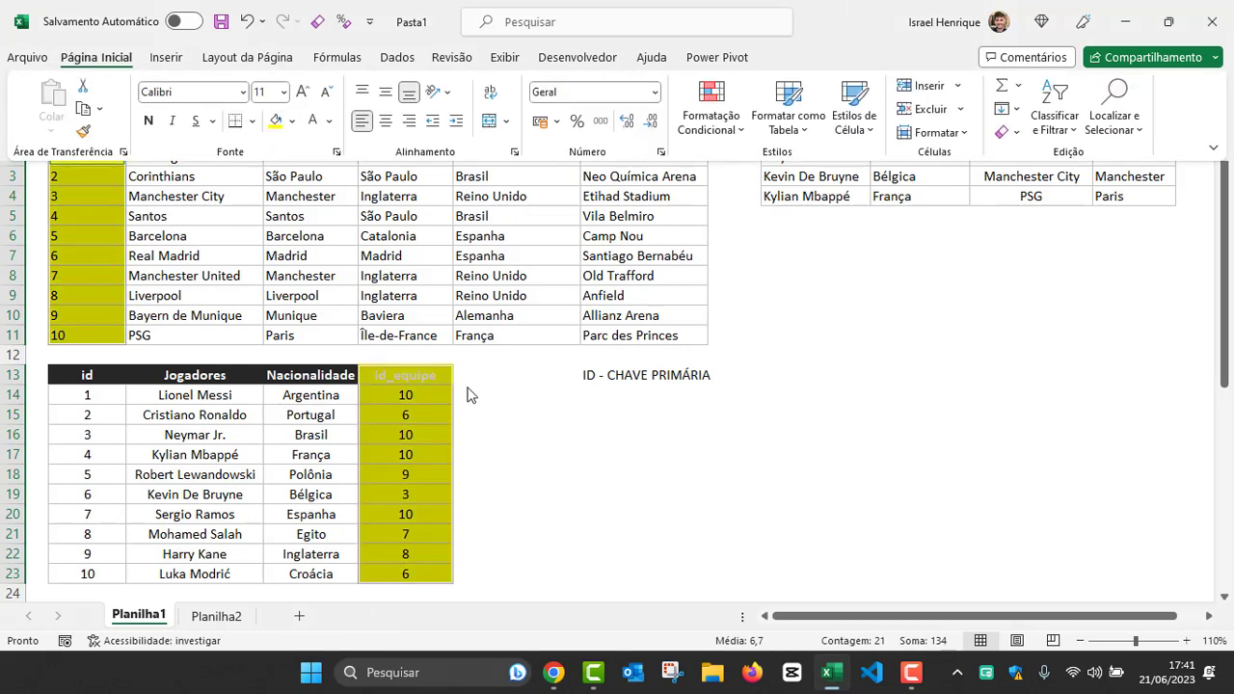
left_click(556, 446)
left_click(554, 442)
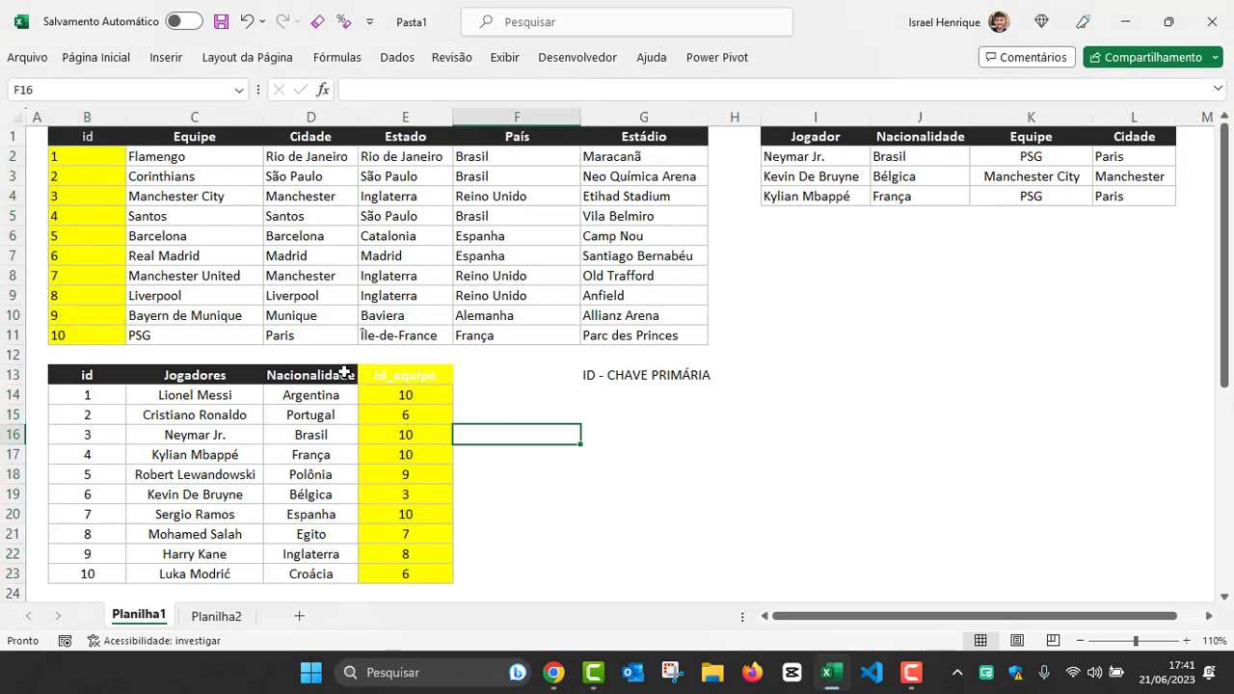
Step: Copy the Nacionalidade header's formatting onto the id_equipe header in E13
left_click(345, 373)
left_click(94, 57)
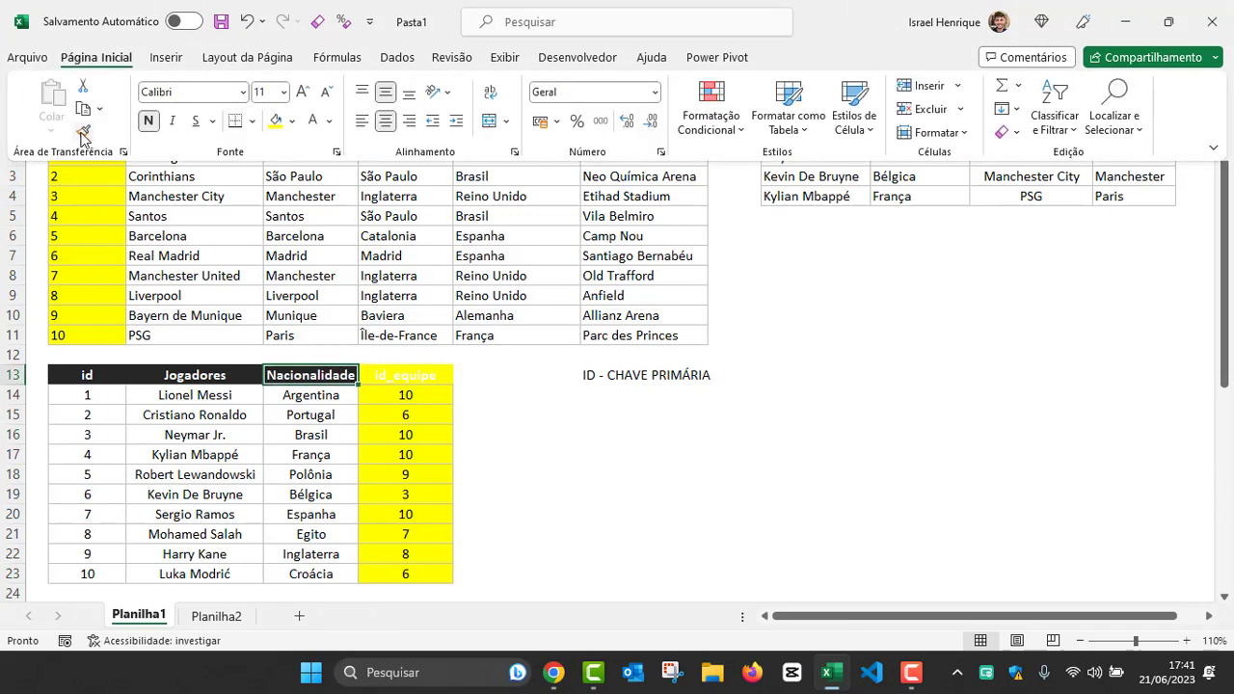
left_click(83, 132)
left_click(404, 378)
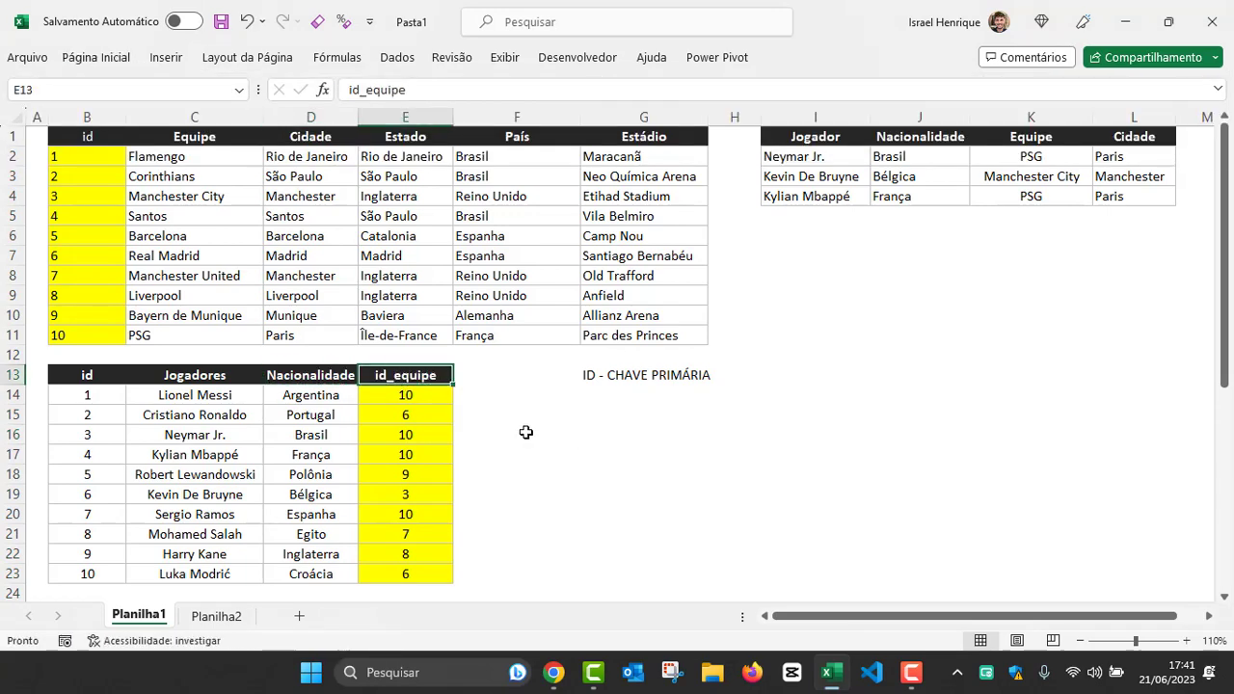
left_click(526, 432)
Step: Enter the note "CHAVE ESTRANGEIRA" in G14, below "ID - CHAVE PRIMÁRIA", to describe the id_equipe column
left_click_drag(414, 395, 412, 572)
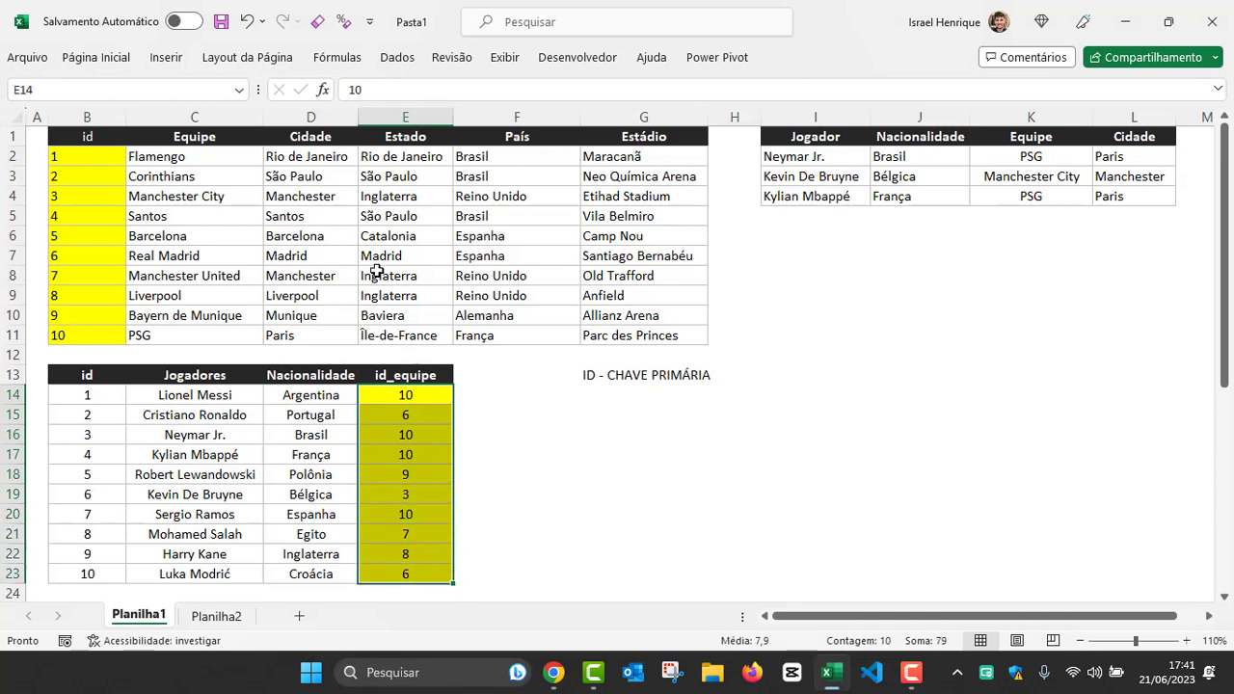
left_click(402, 397)
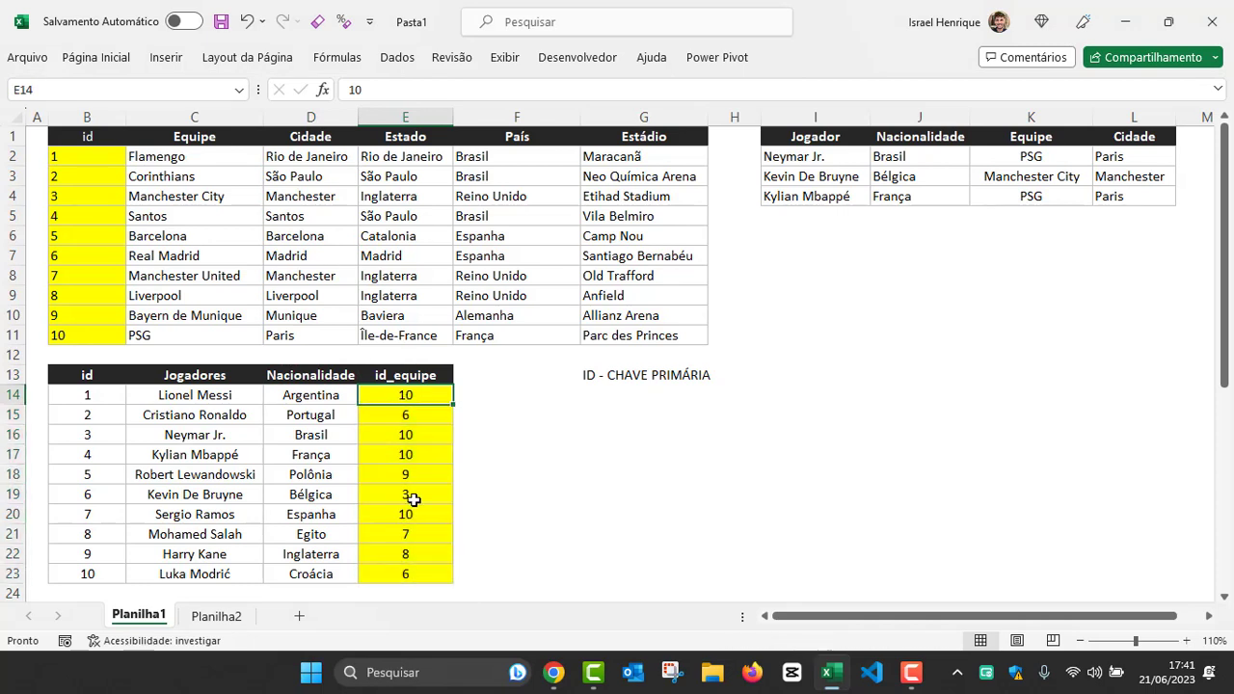
left_click(393, 373)
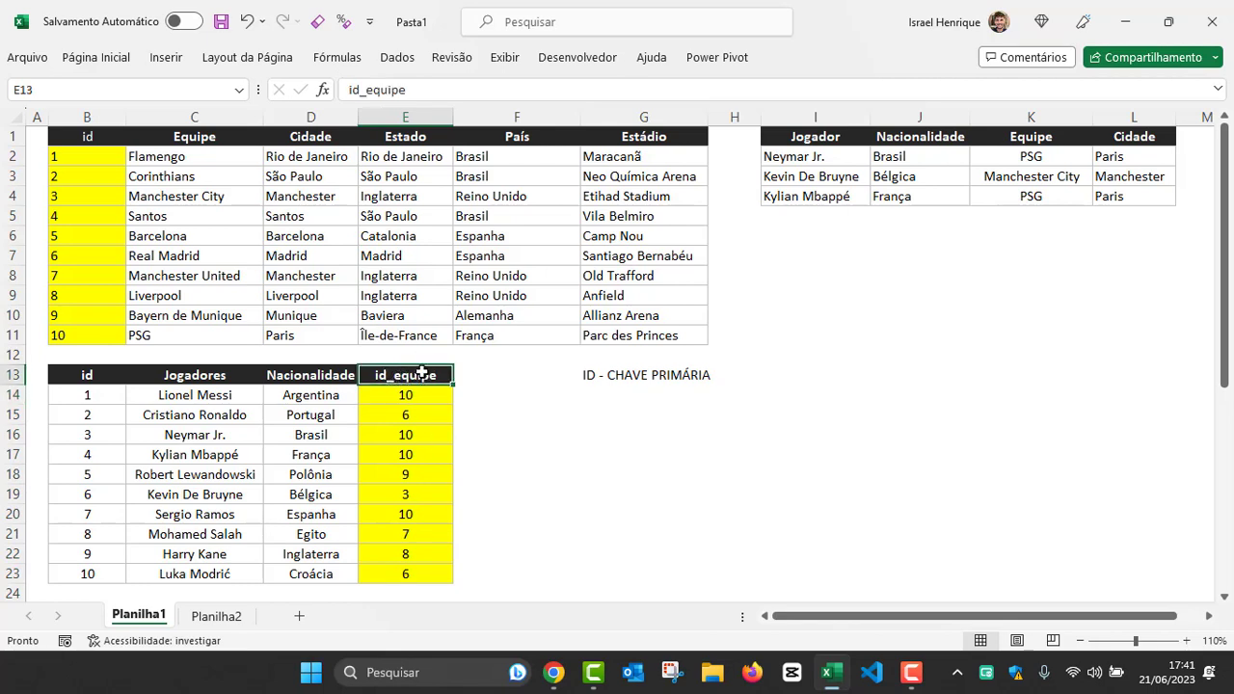
left_click(593, 397)
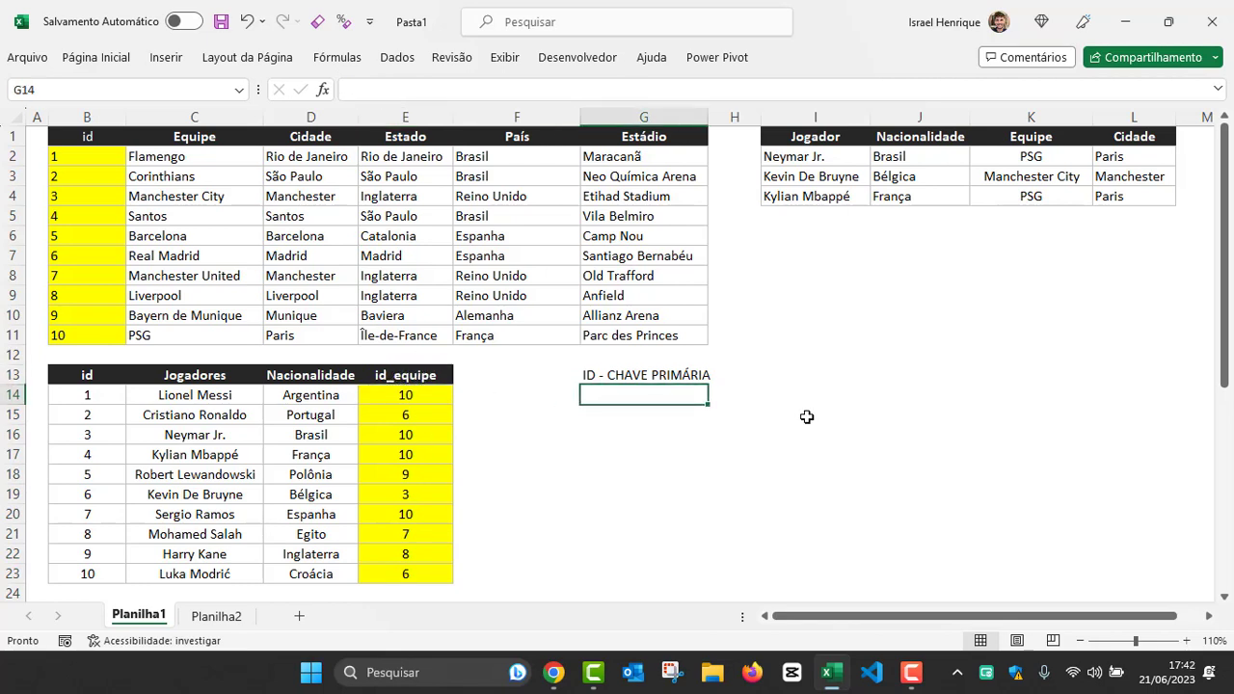
key("Caps_Lock")
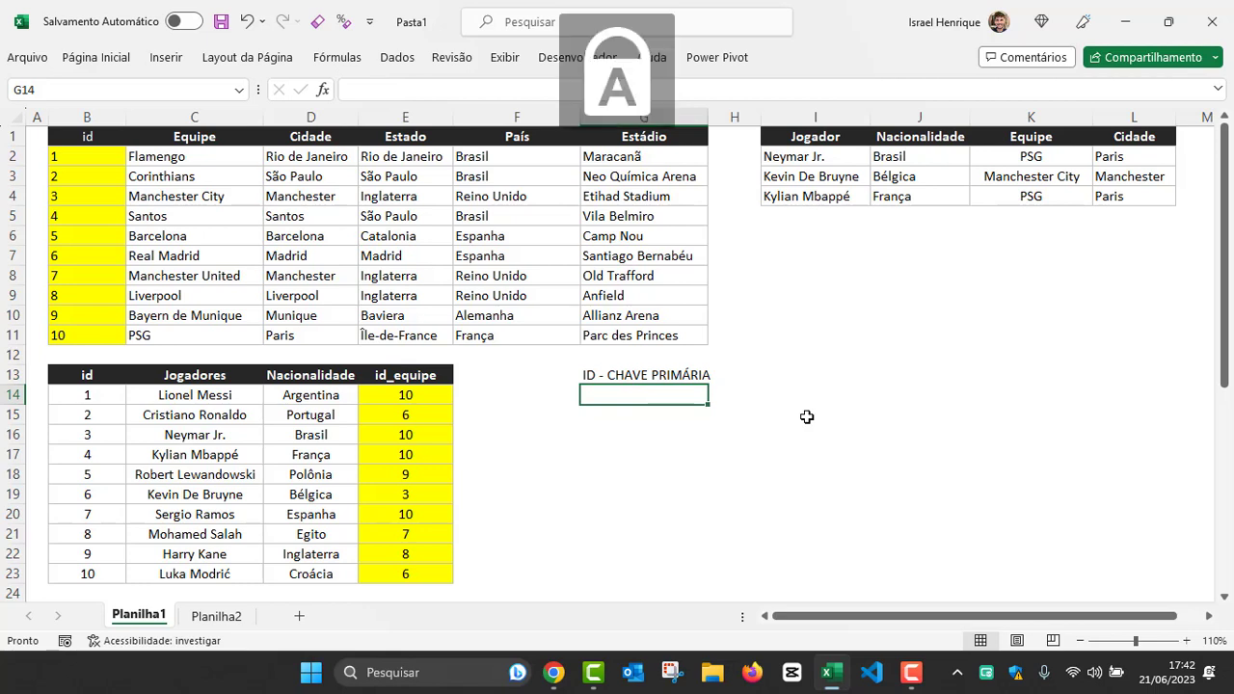
type("CHAVE ESTRAN")
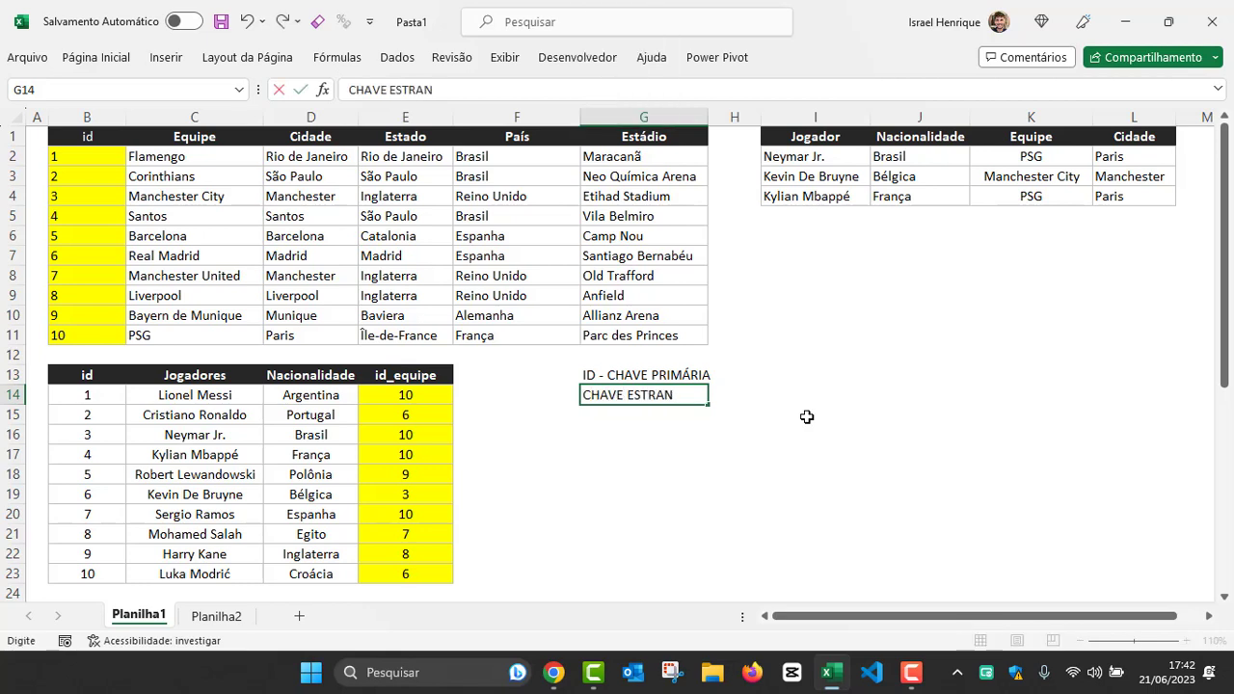
type("GEIRA")
key("Return")
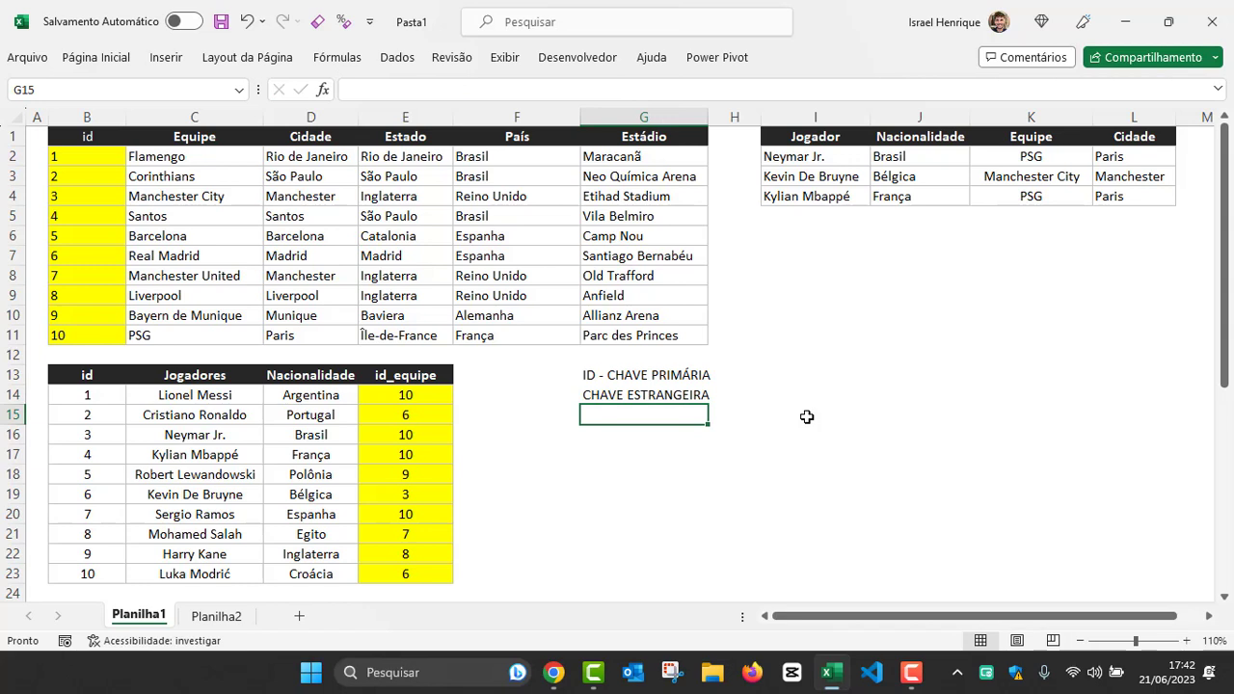
Step: Trace the id_equipe values of Neymar Jr. and Kevin De Bruyne to their matching records in the teams table
left_click(160, 435)
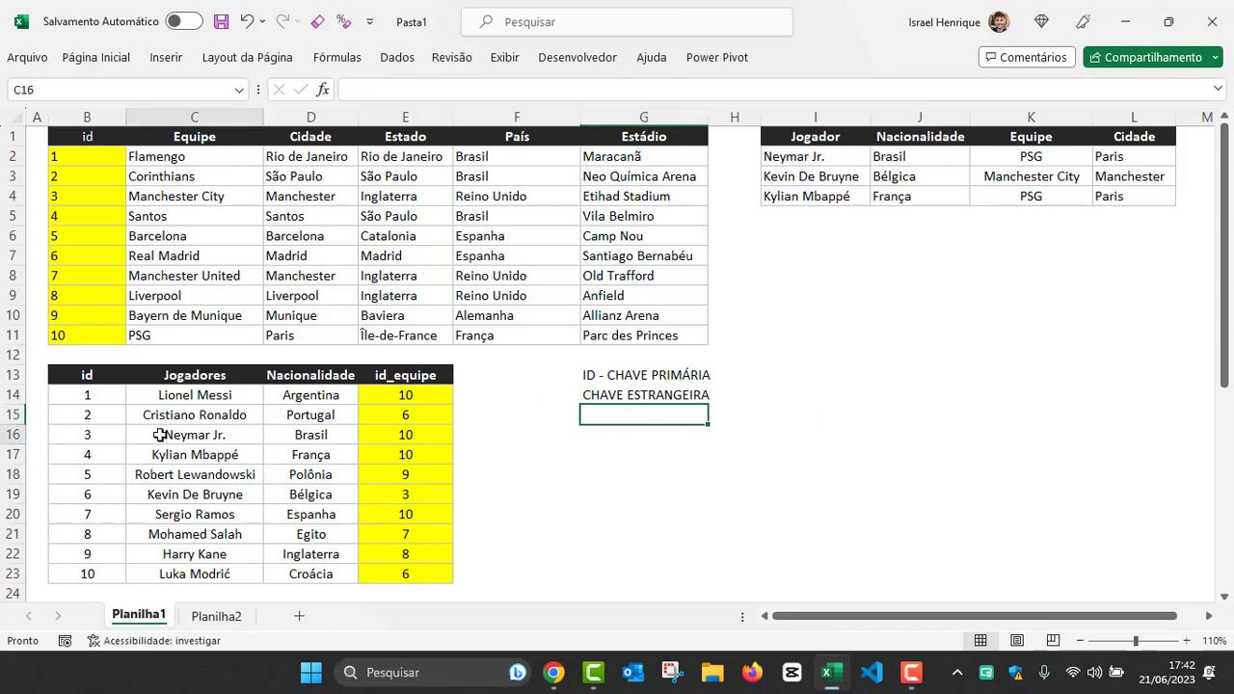
left_click(411, 434)
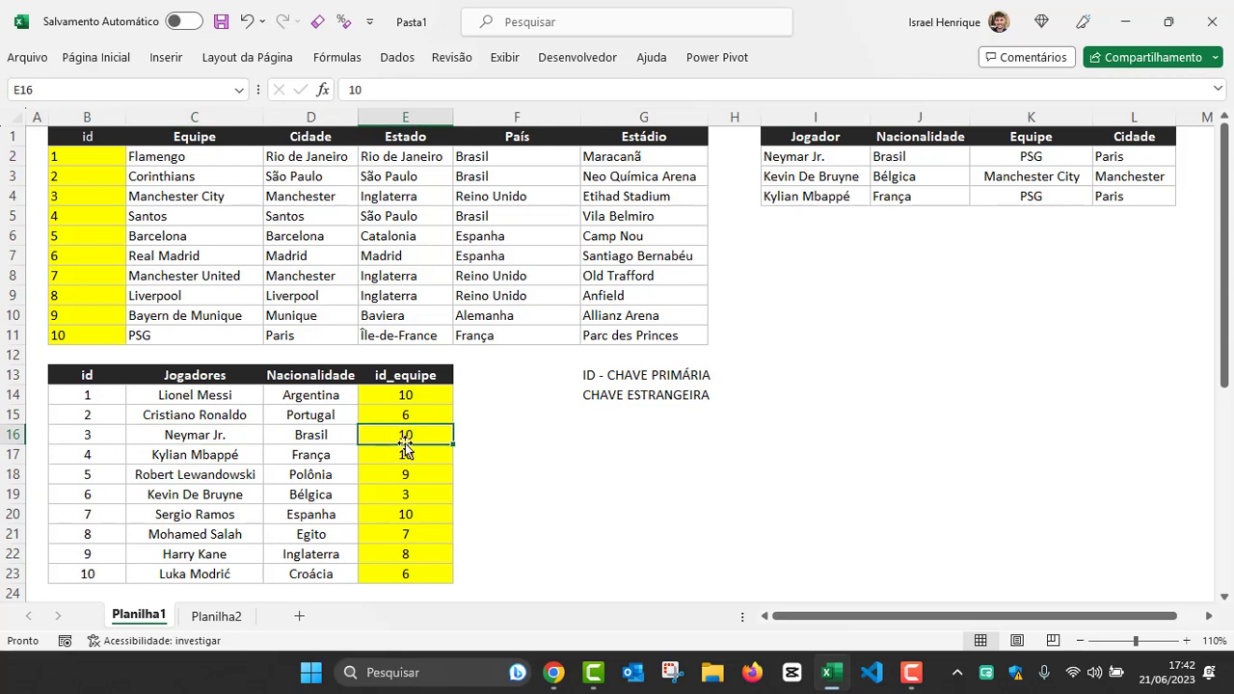
left_click(67, 333)
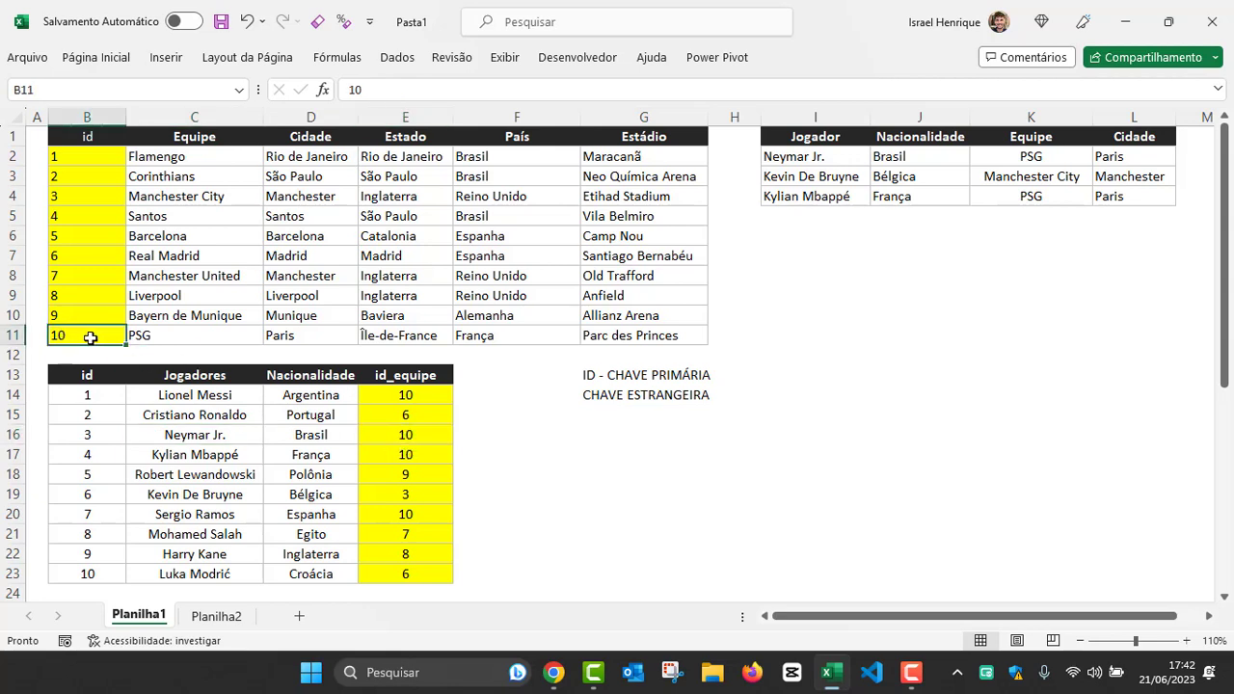
left_click(285, 334)
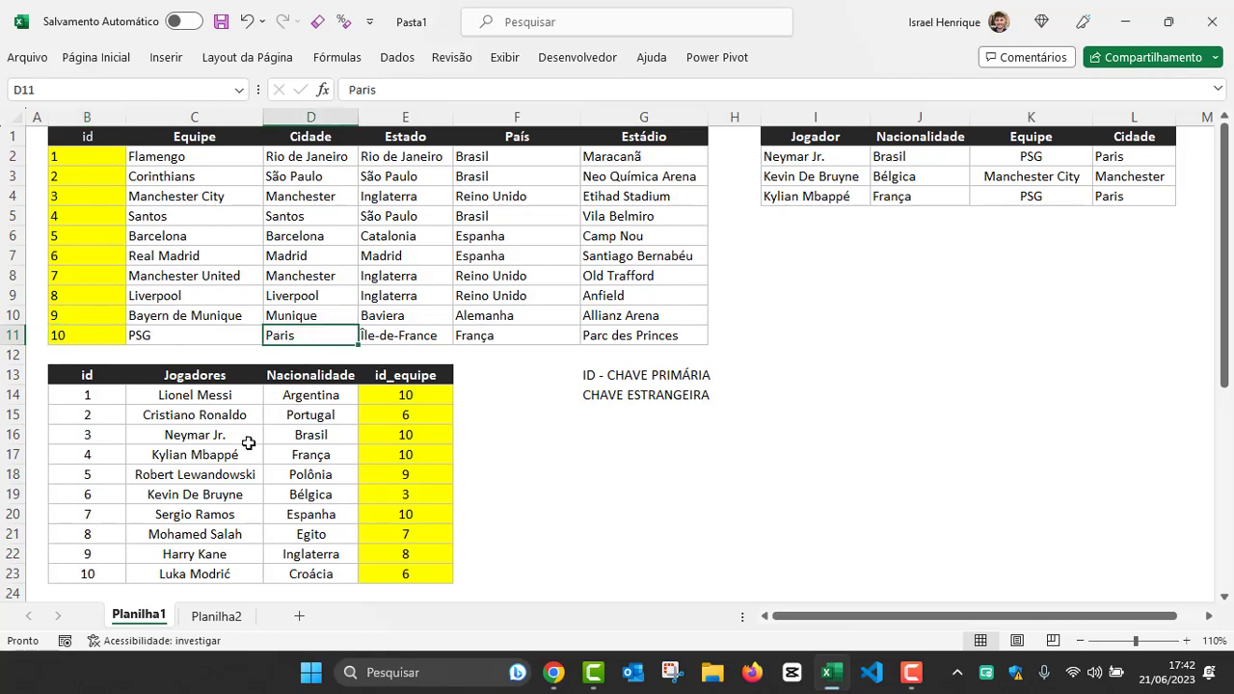
left_click(404, 497)
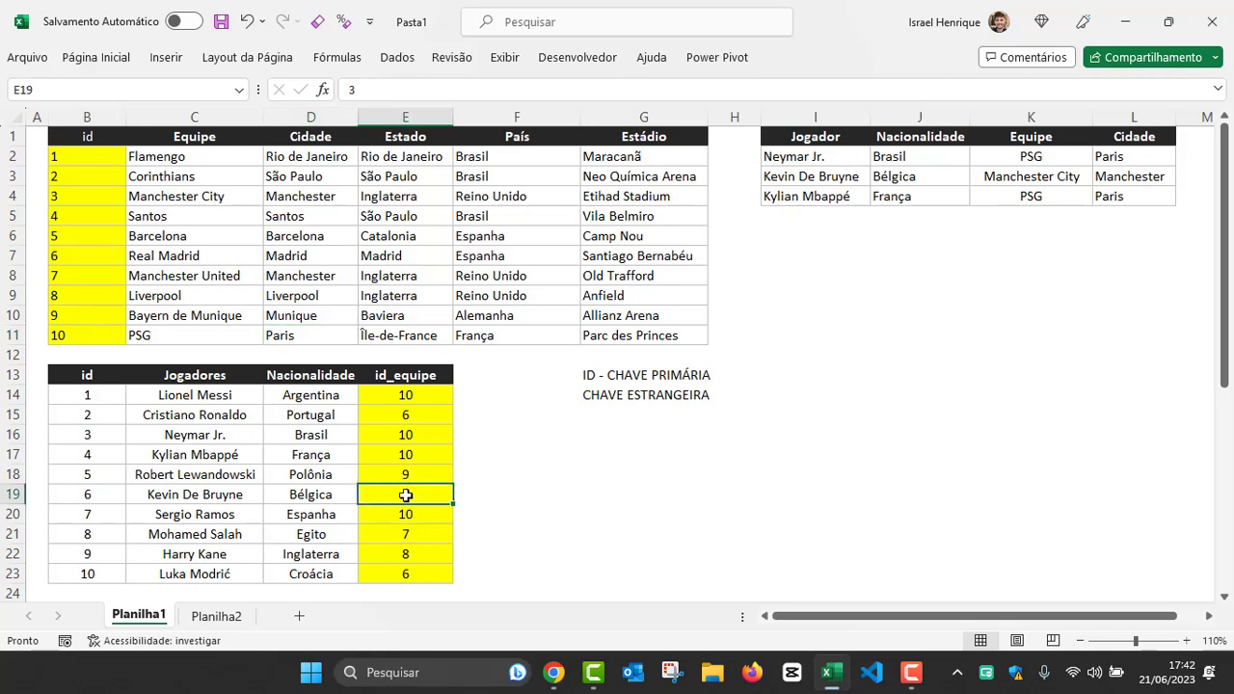
left_click(68, 193)
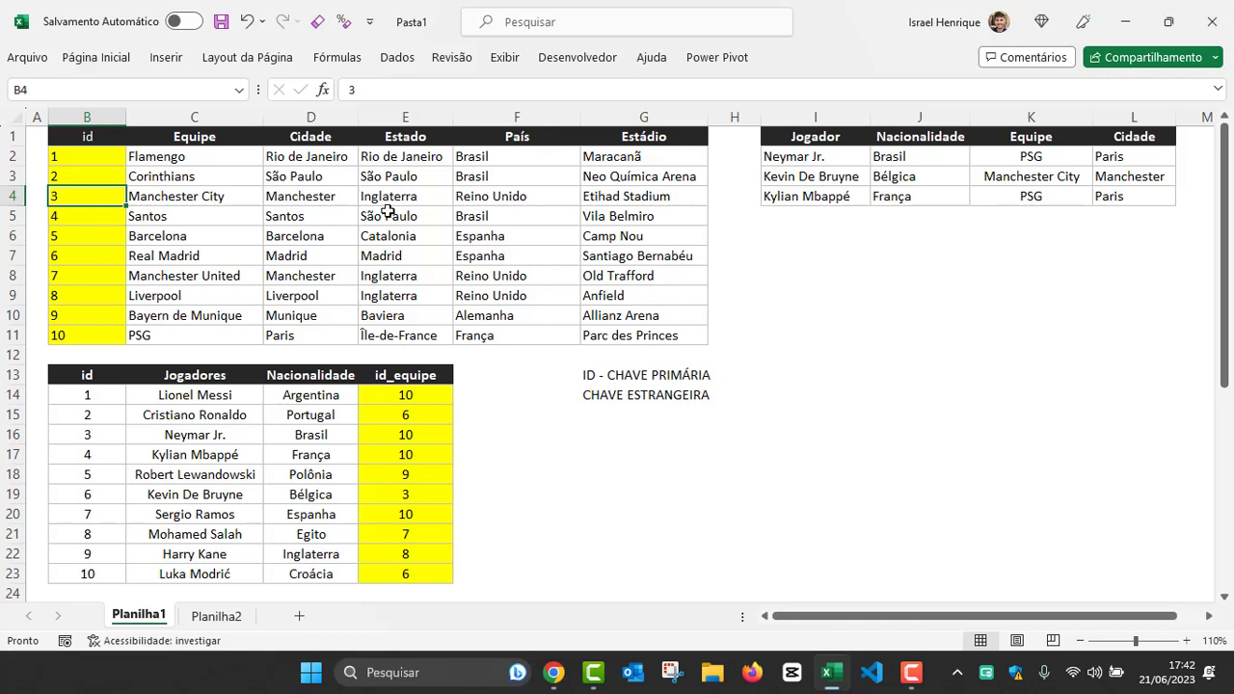
left_click(174, 197)
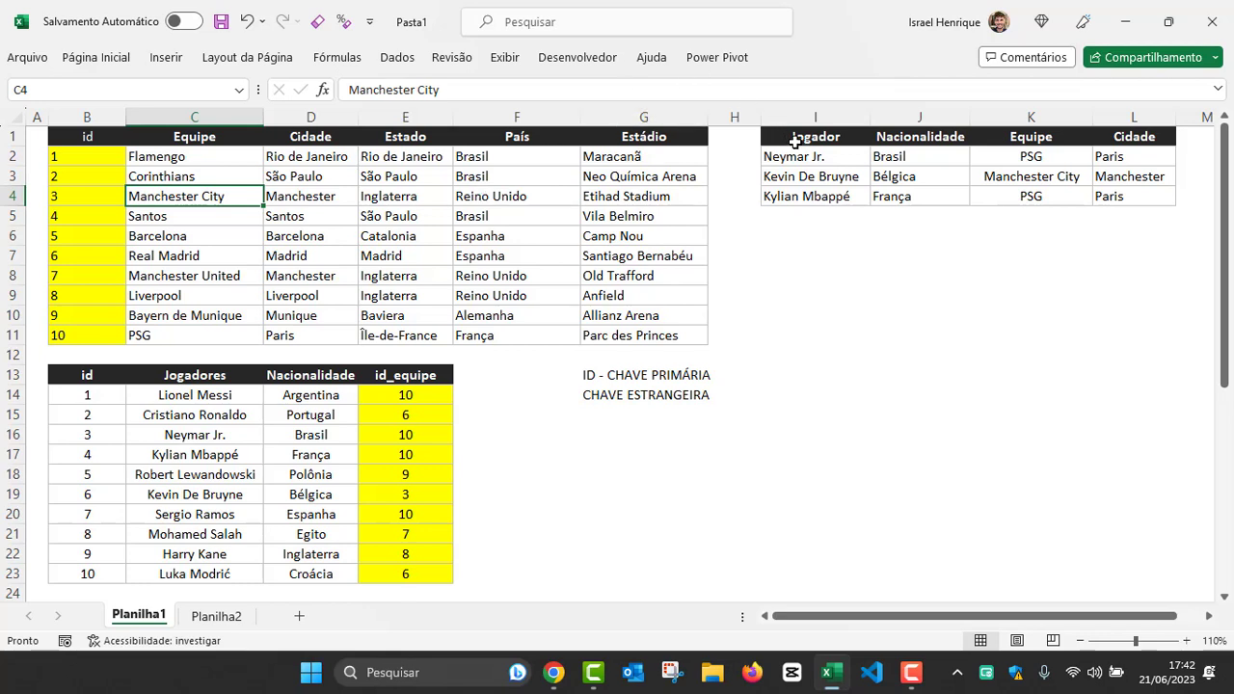
Step: Move the Jogador, Nacionalidade, Equipe and Cidade table from I1:L4 to G16:J19 and inspect Neymar Jr.'s Nacionalidade formula
left_click_drag(788, 138, 1127, 199)
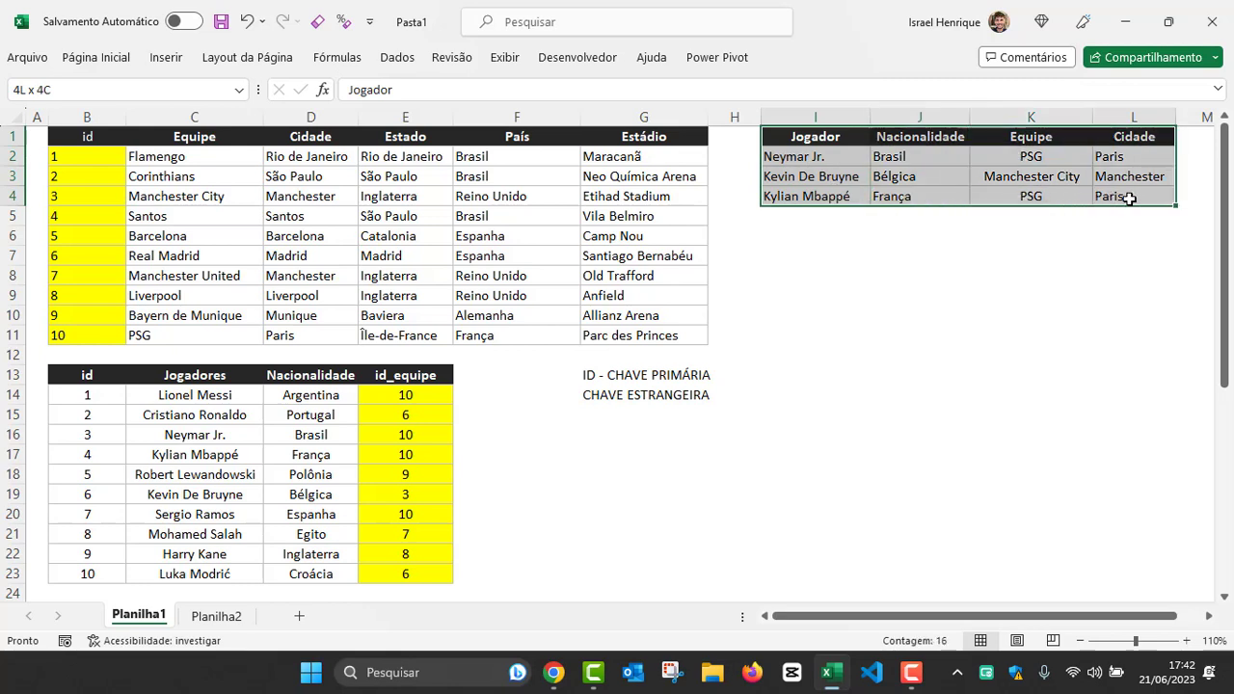
left_click_drag(923, 206, 738, 509)
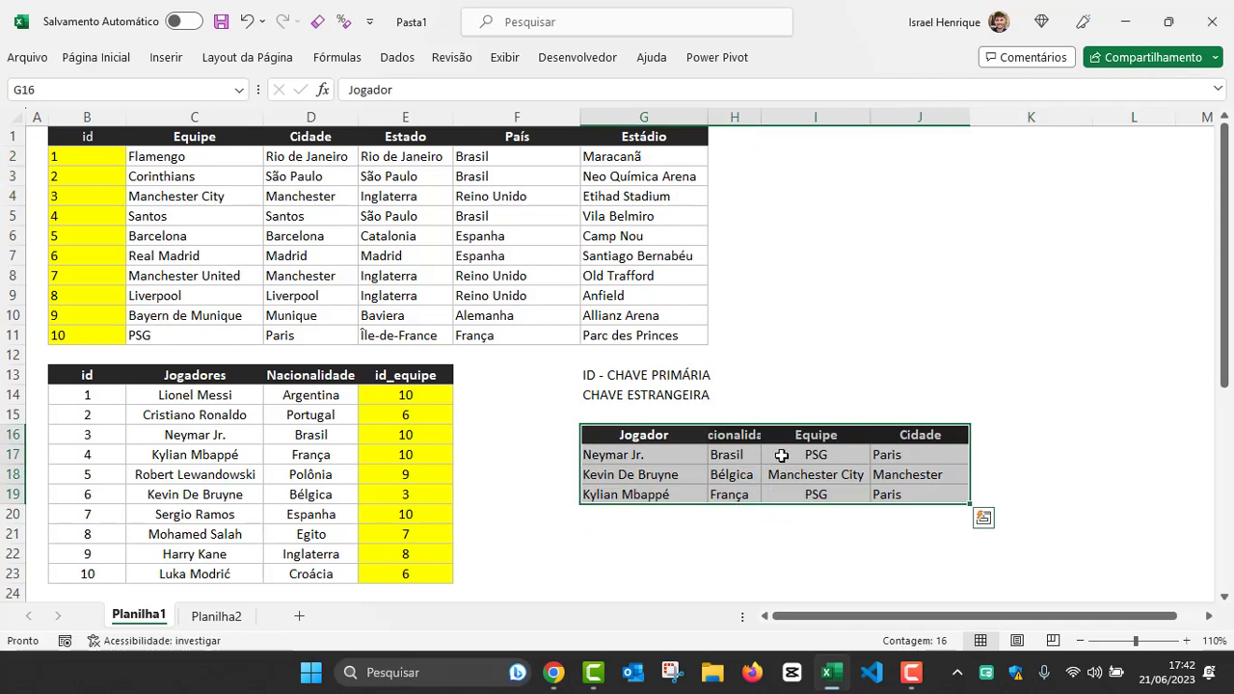
left_click(622, 457)
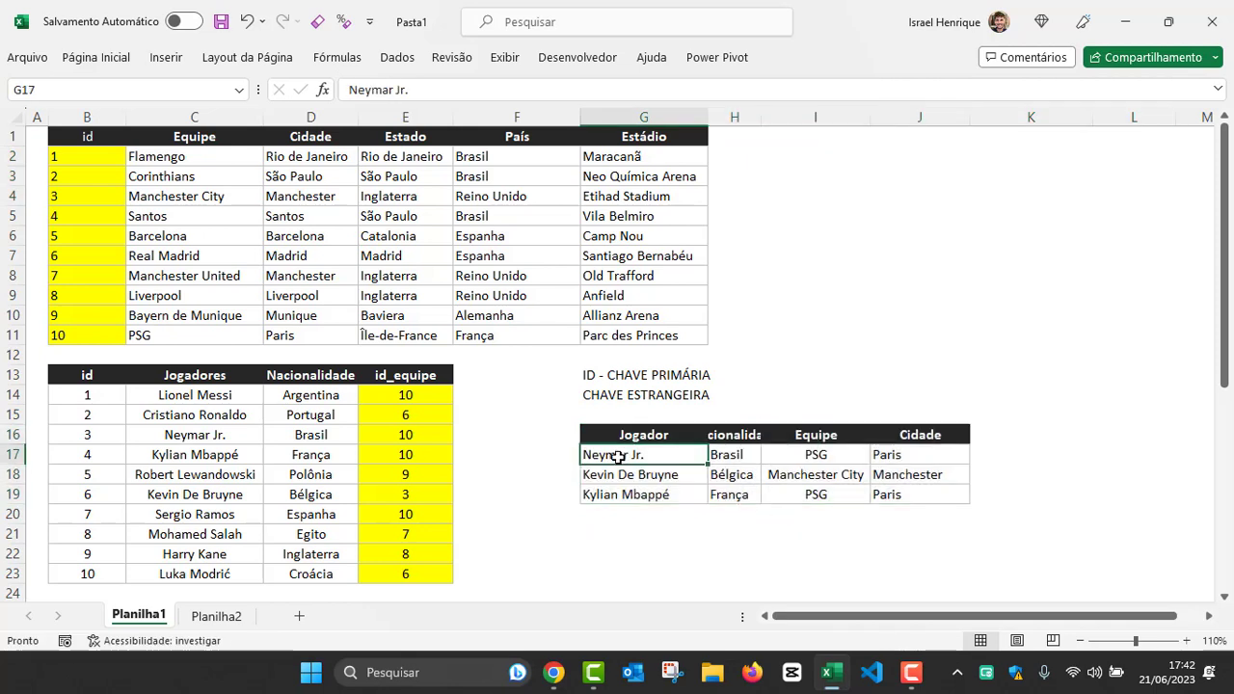
left_click(723, 455)
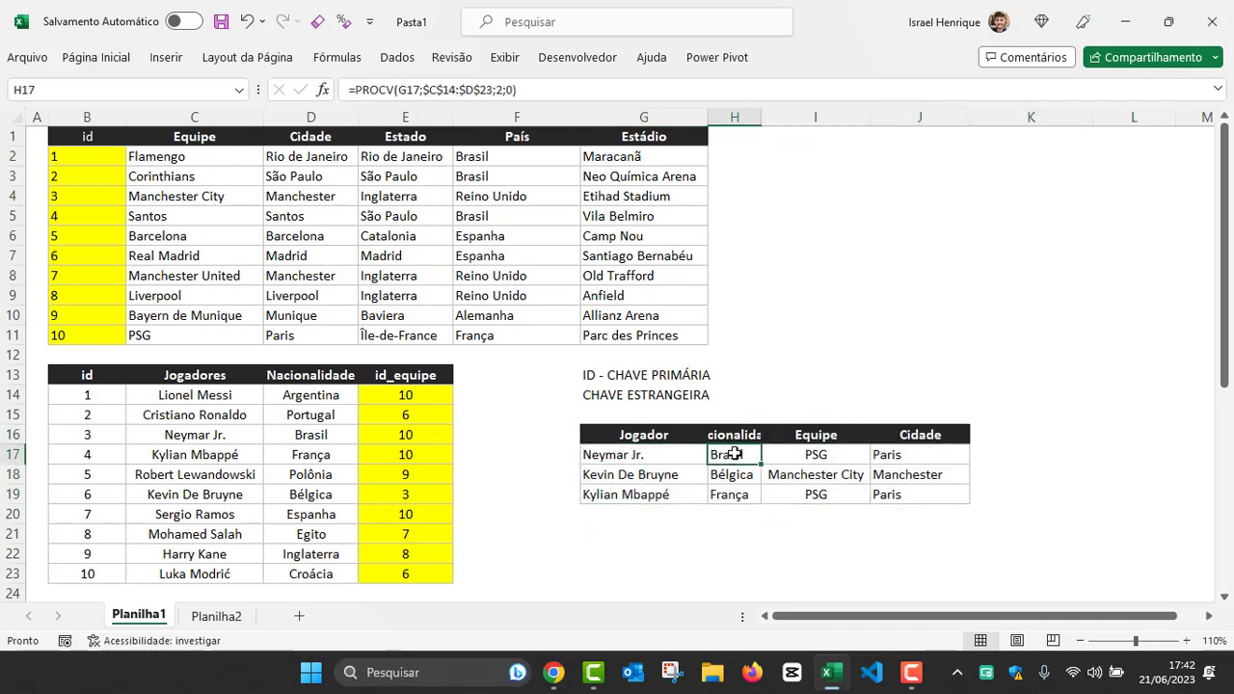
Step: Autofit column H to the Nacionalidade header and inspect Neymar Jr.'s Equipe and Cidade formulas in I17 and J17
double_click(762, 117)
left_click(856, 451)
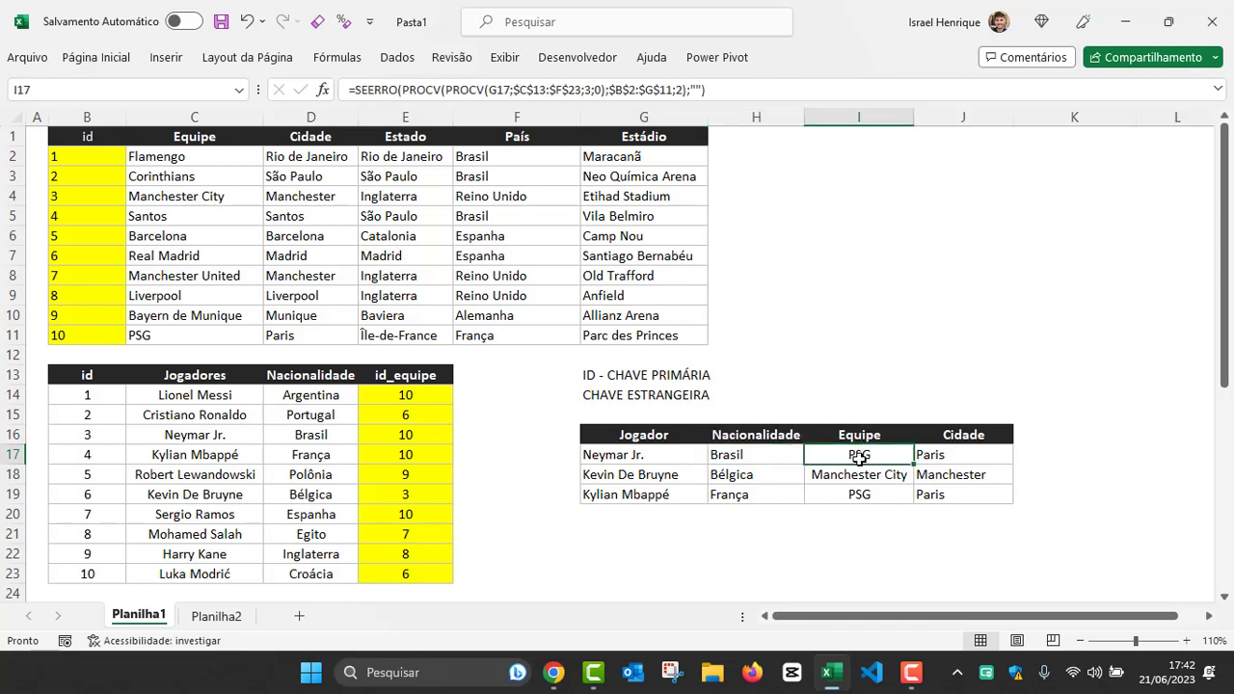
left_click(952, 454)
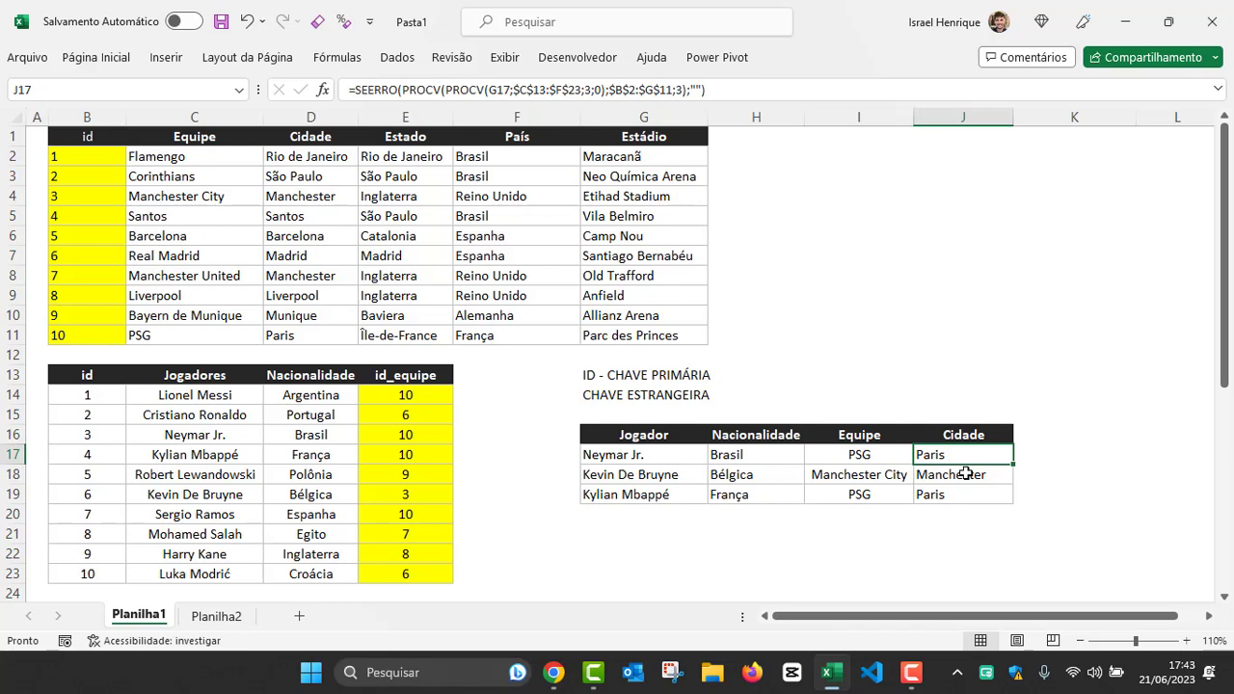
Step: Examine the id_equipe column of the players table against the primary key and foreign key notes in G13 and G14
left_click(395, 398)
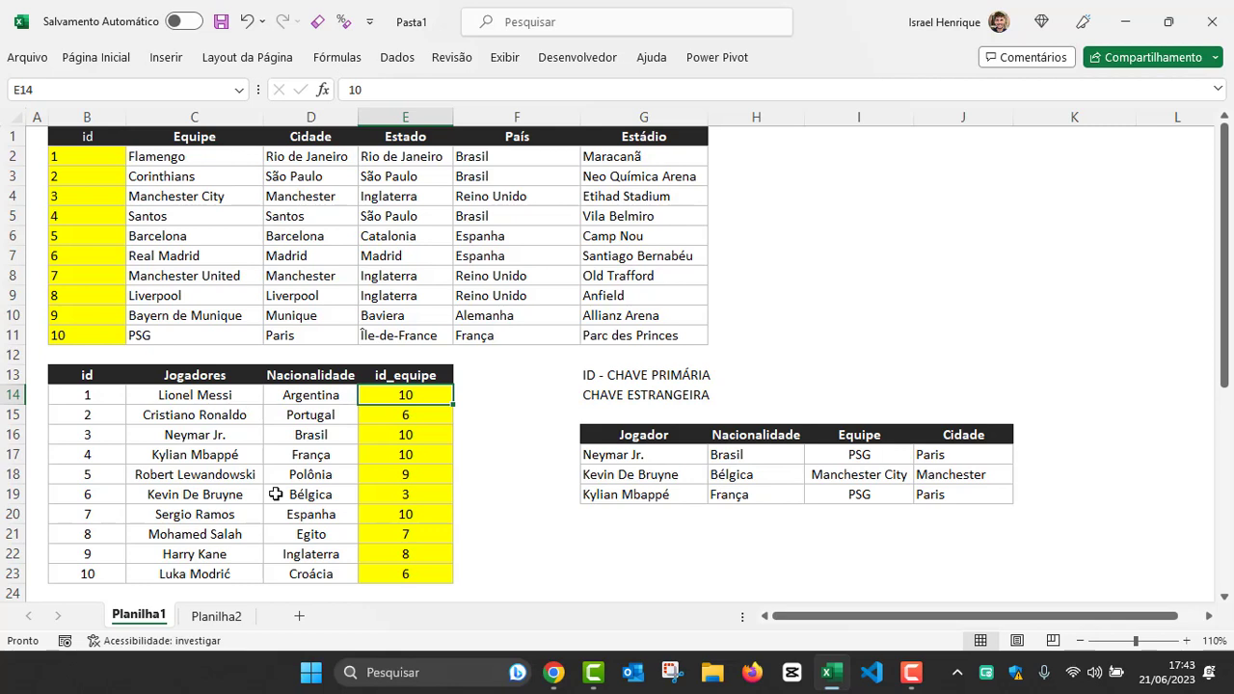
left_click(406, 435)
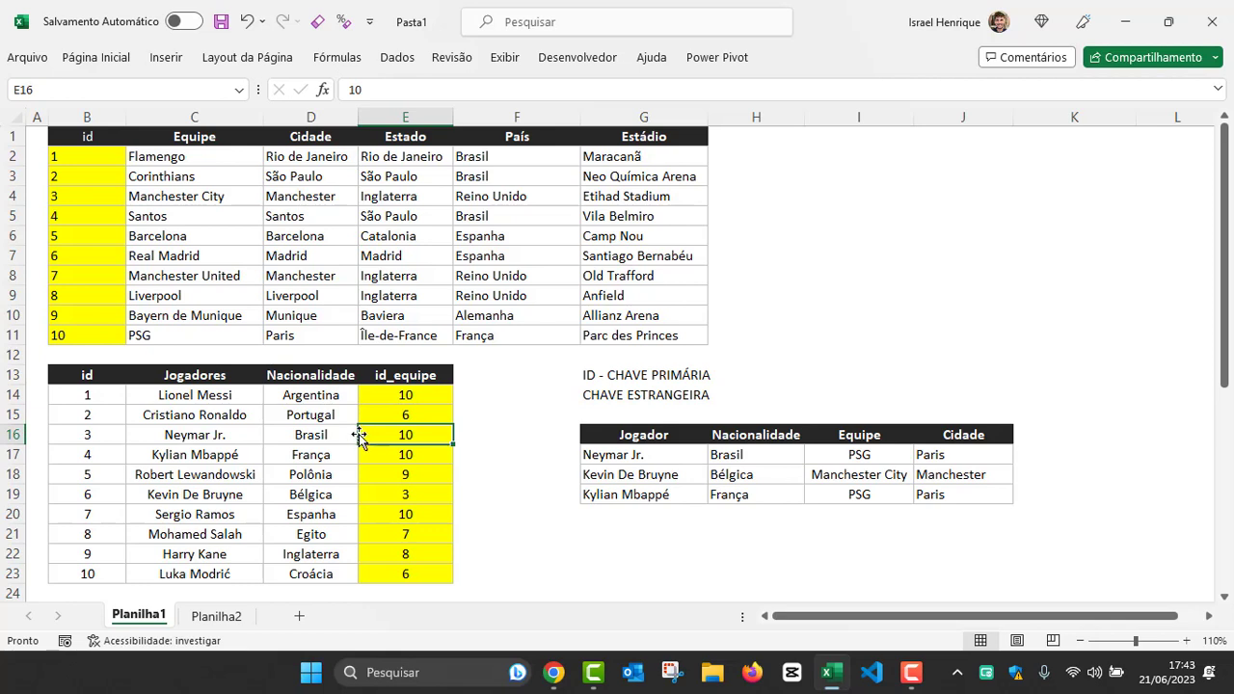
left_click(407, 375)
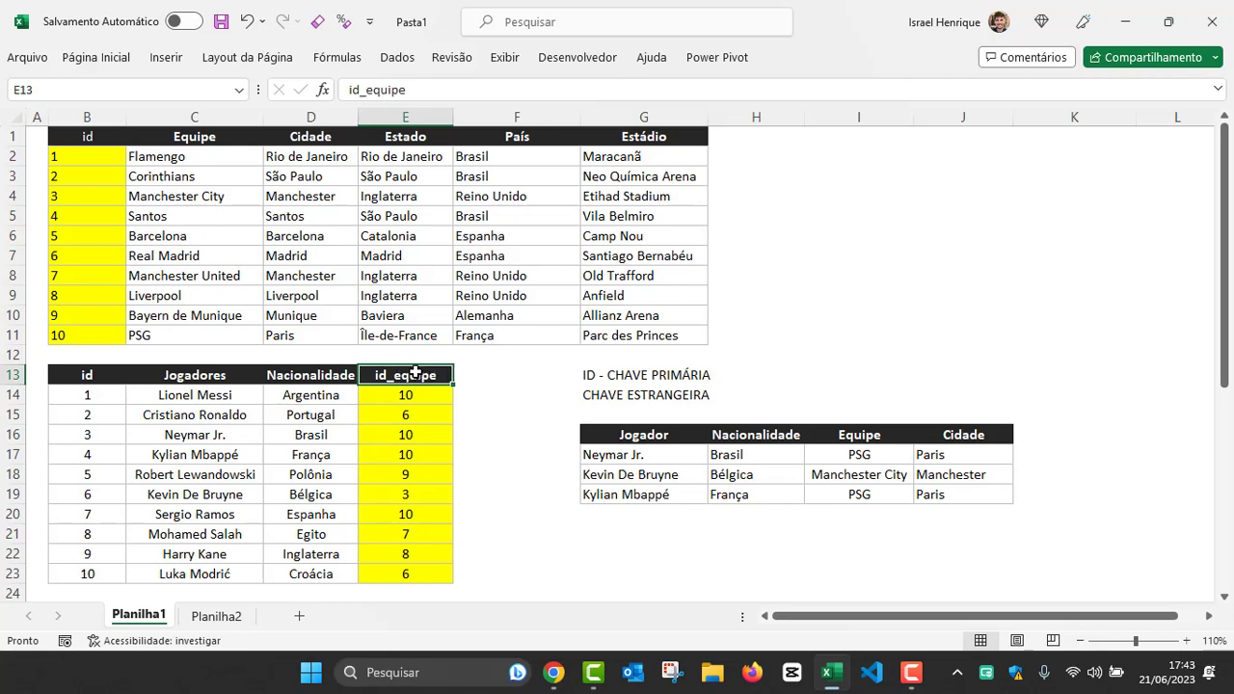
left_click(477, 374)
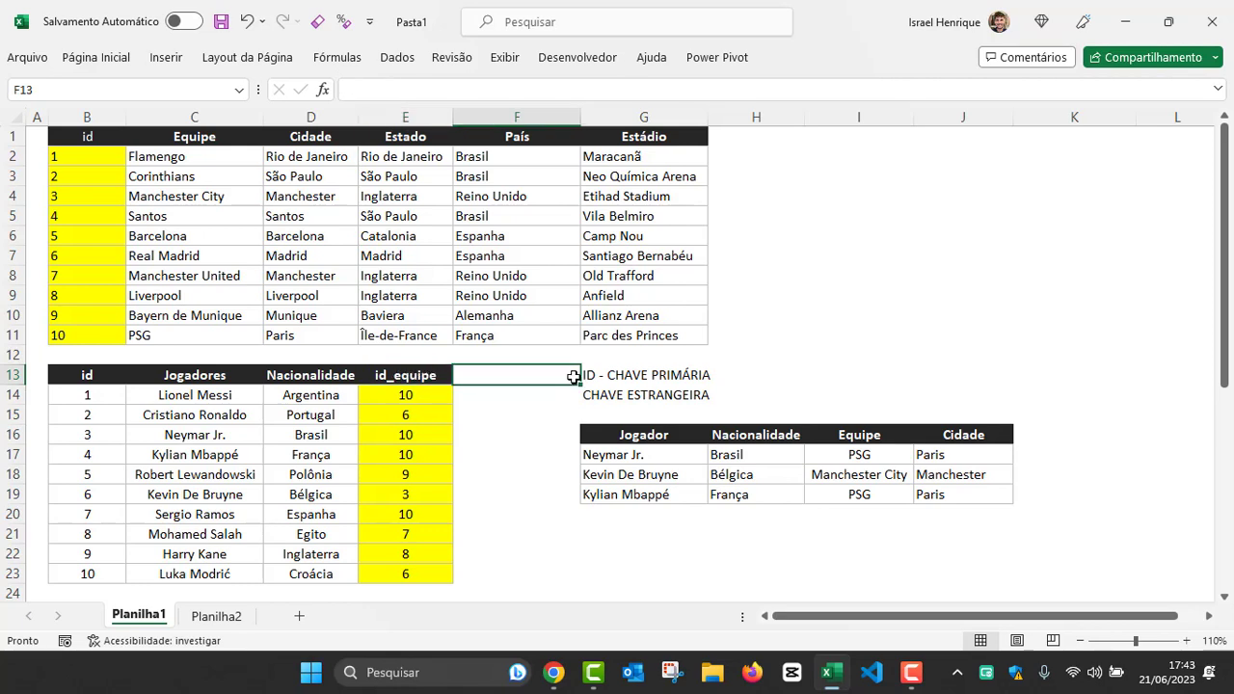
left_click(596, 376)
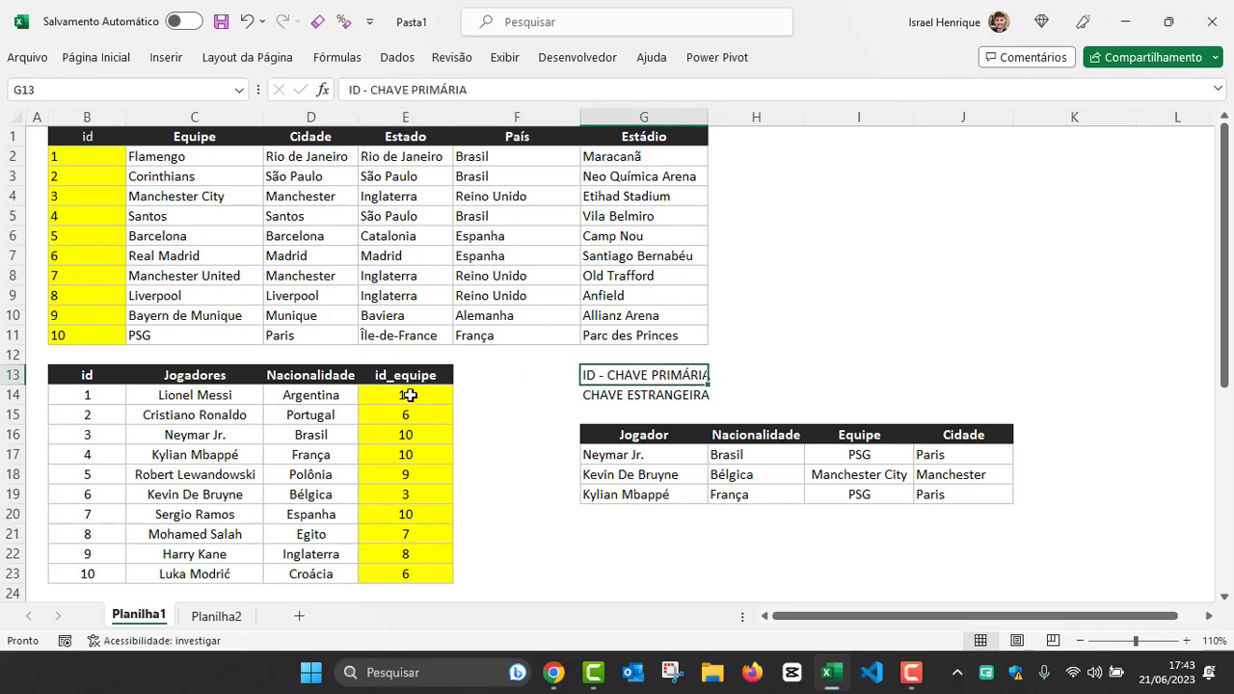
left_click(413, 396)
left_click(496, 394)
left_click(594, 394)
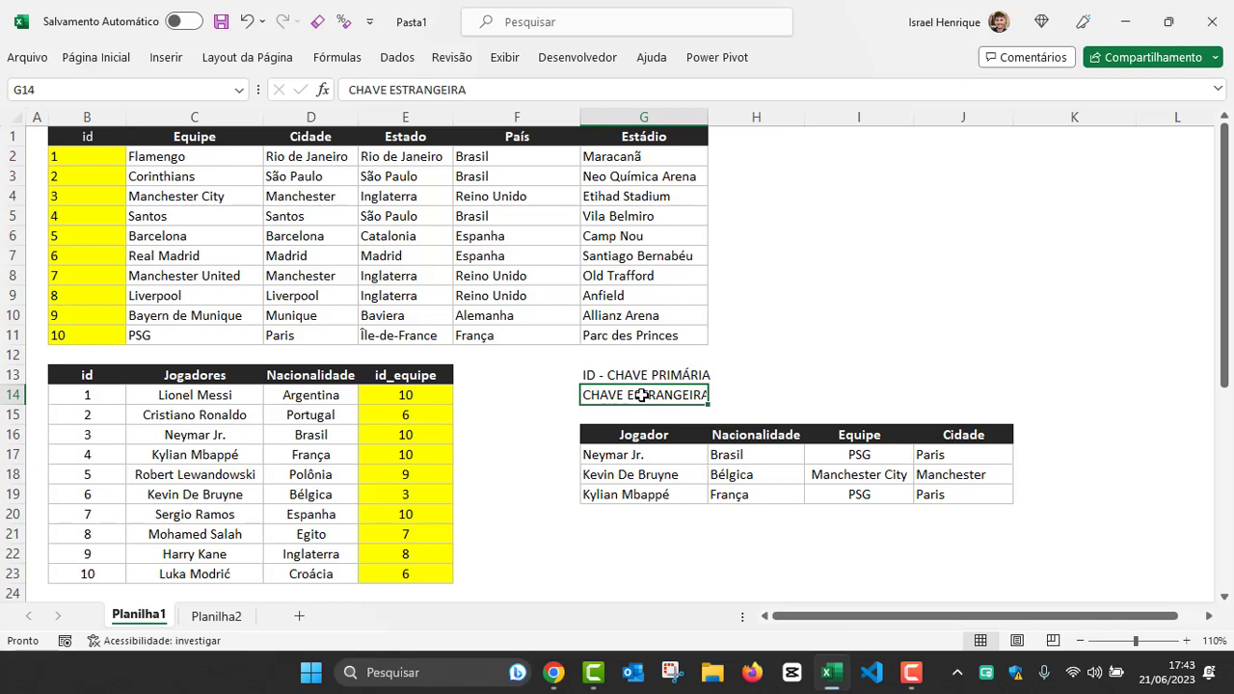
left_click(471, 375)
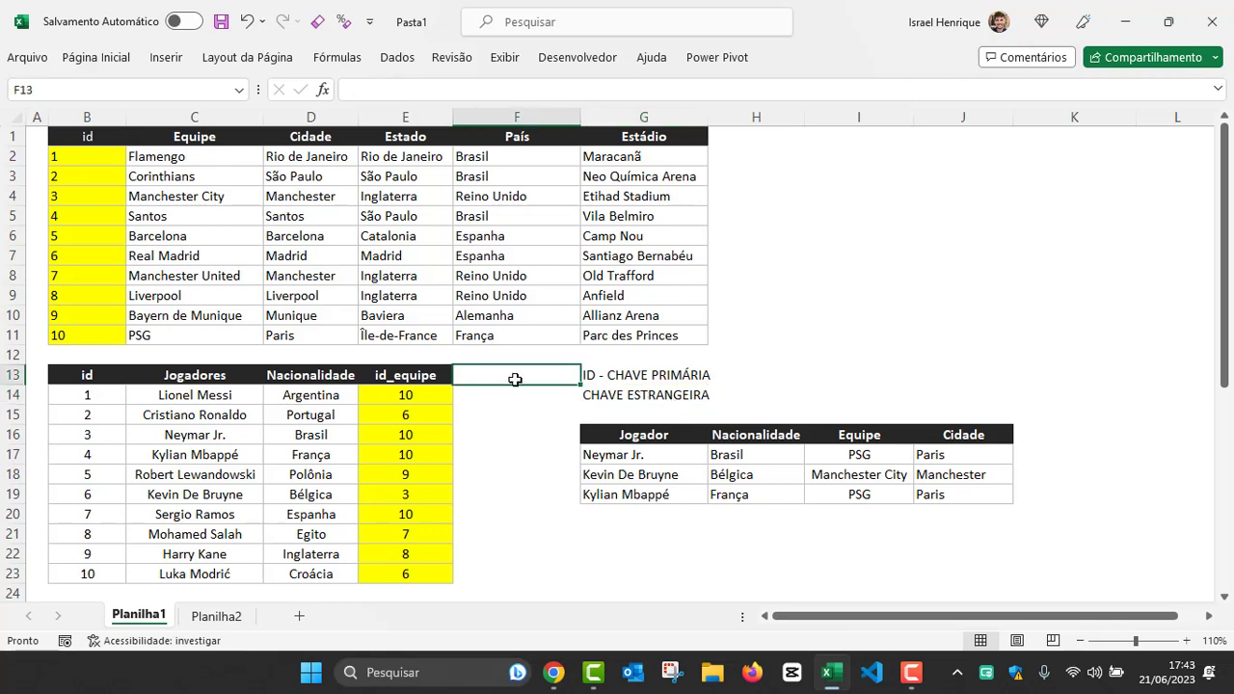
left_click(597, 375)
left_click(407, 395)
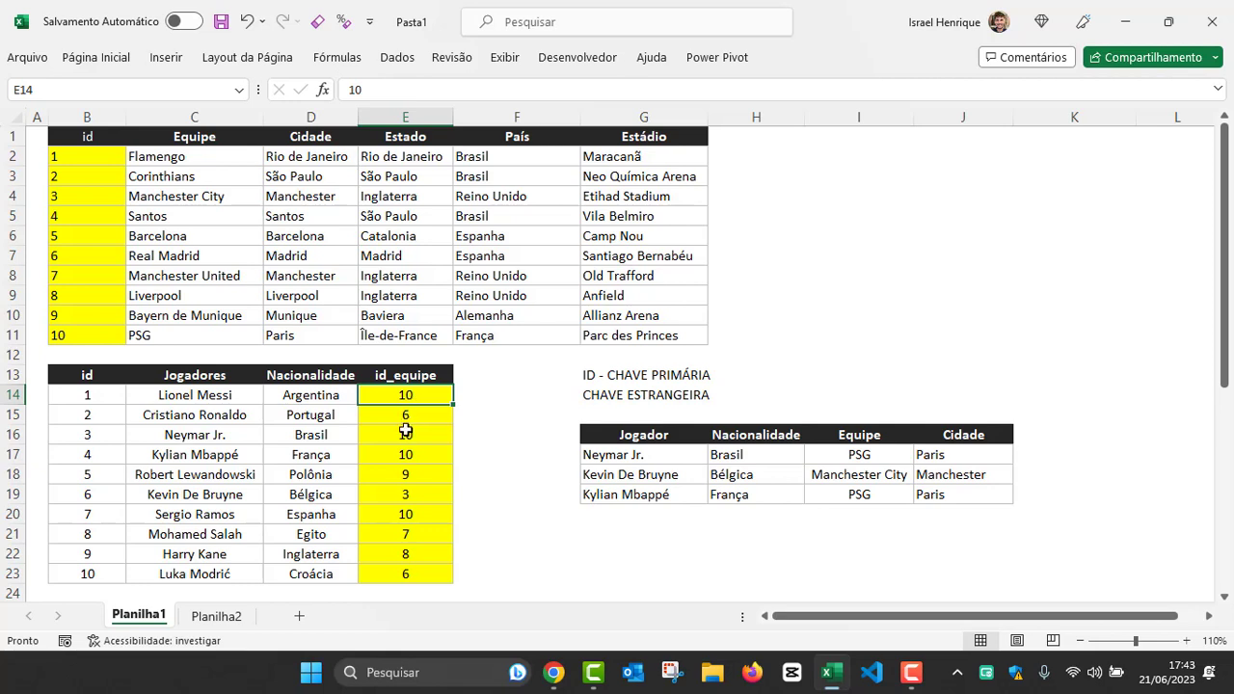
Step: Look up Manchester City's id in the teams table and set Neymar Jr.'s id_equipe in E16 to 3
left_click(405, 434)
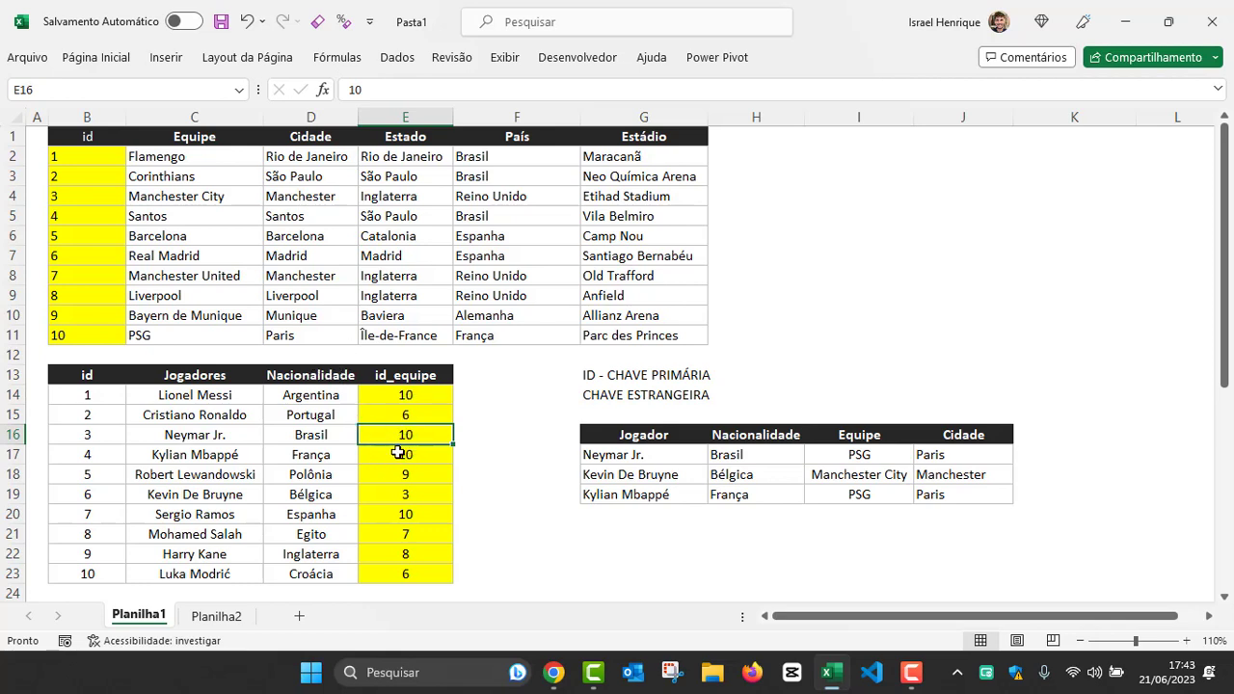
left_click(171, 198)
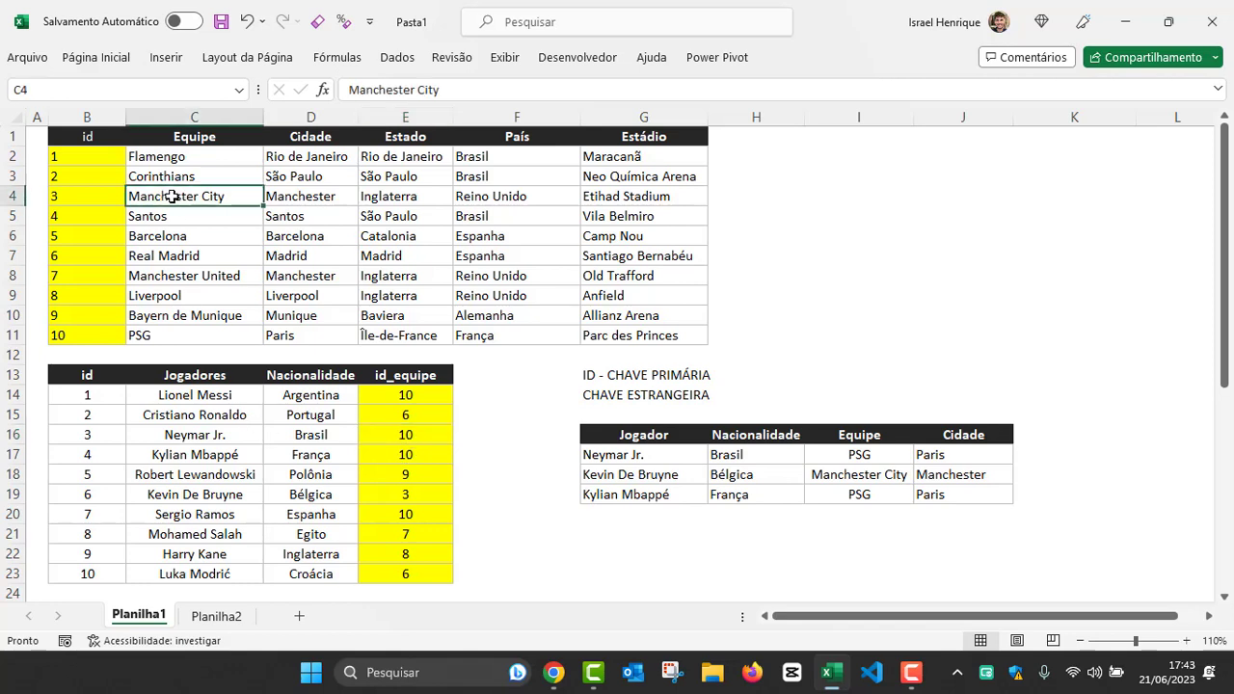
left_click(79, 196)
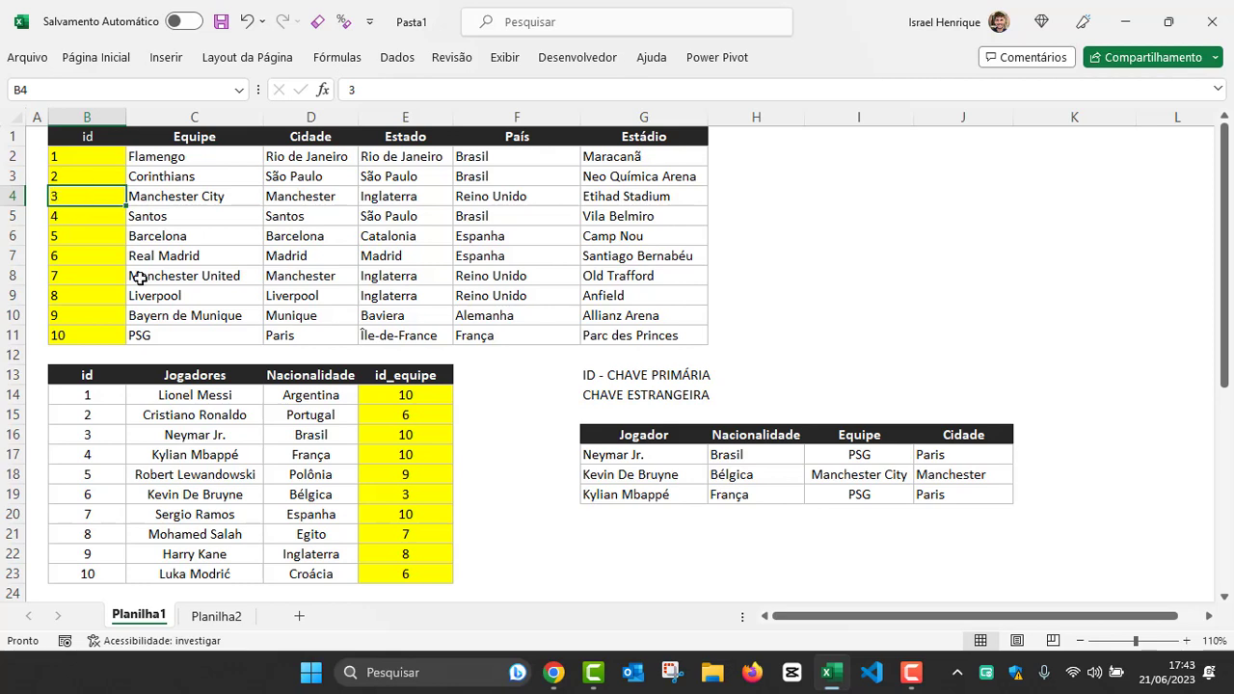
left_click(168, 432)
left_click(378, 435)
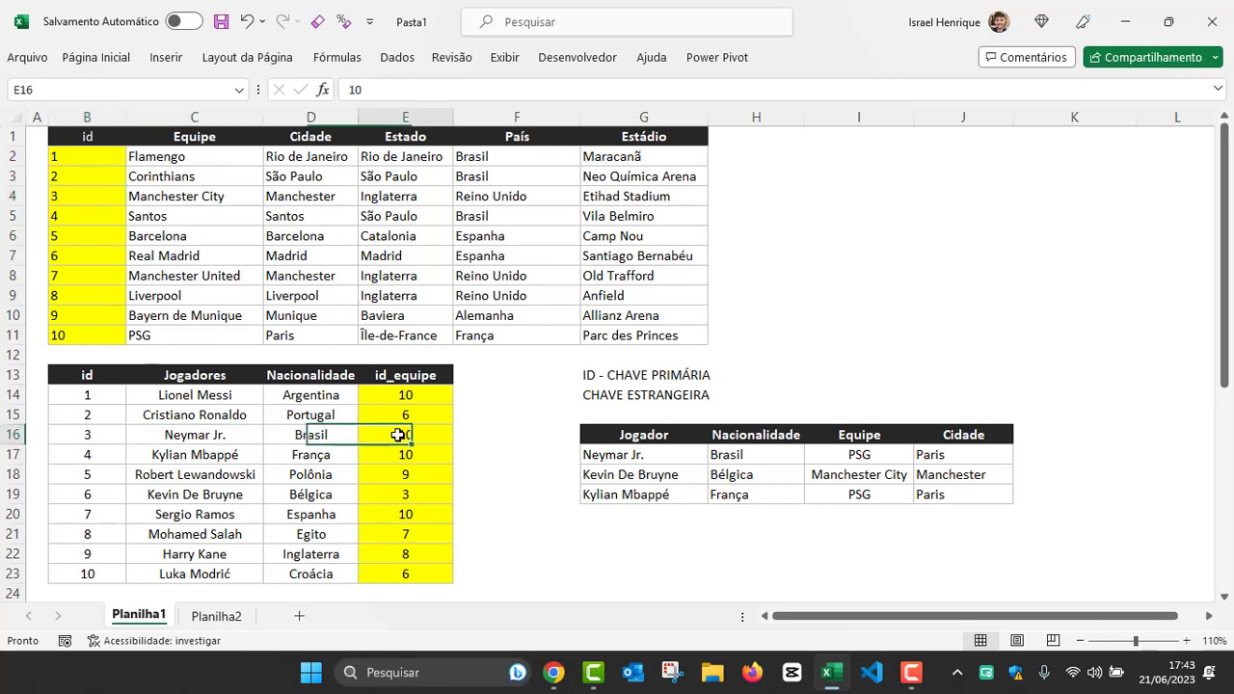
type("3")
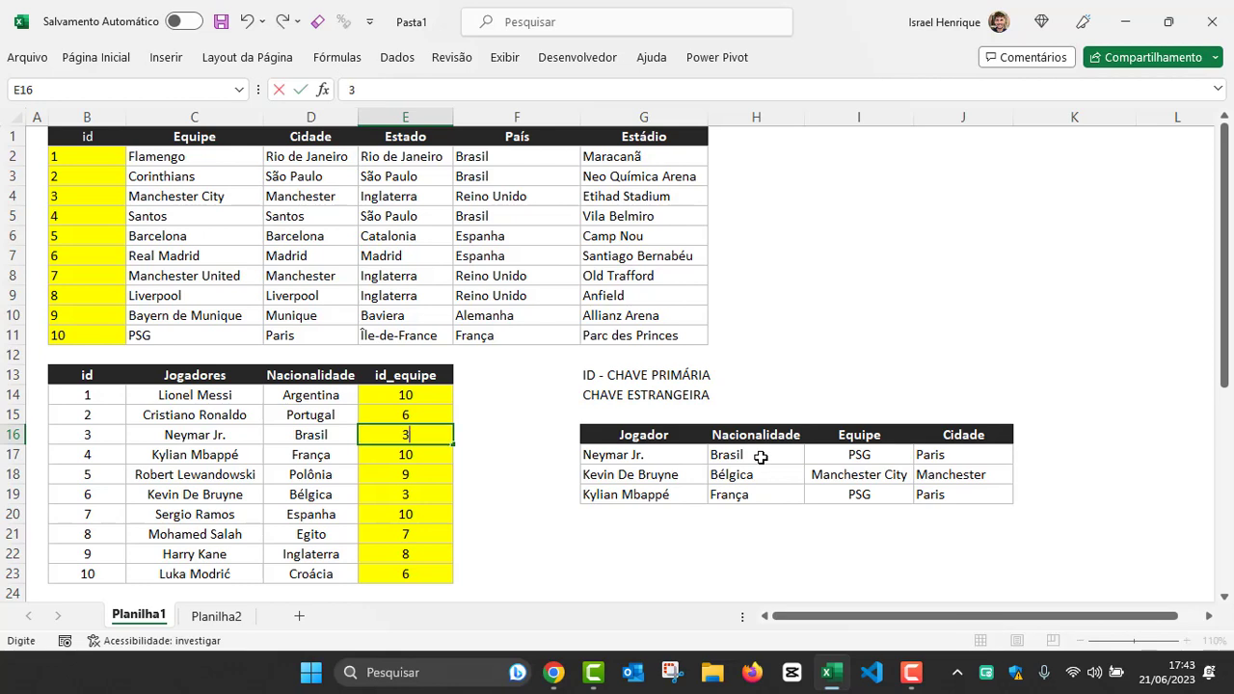
key("Return")
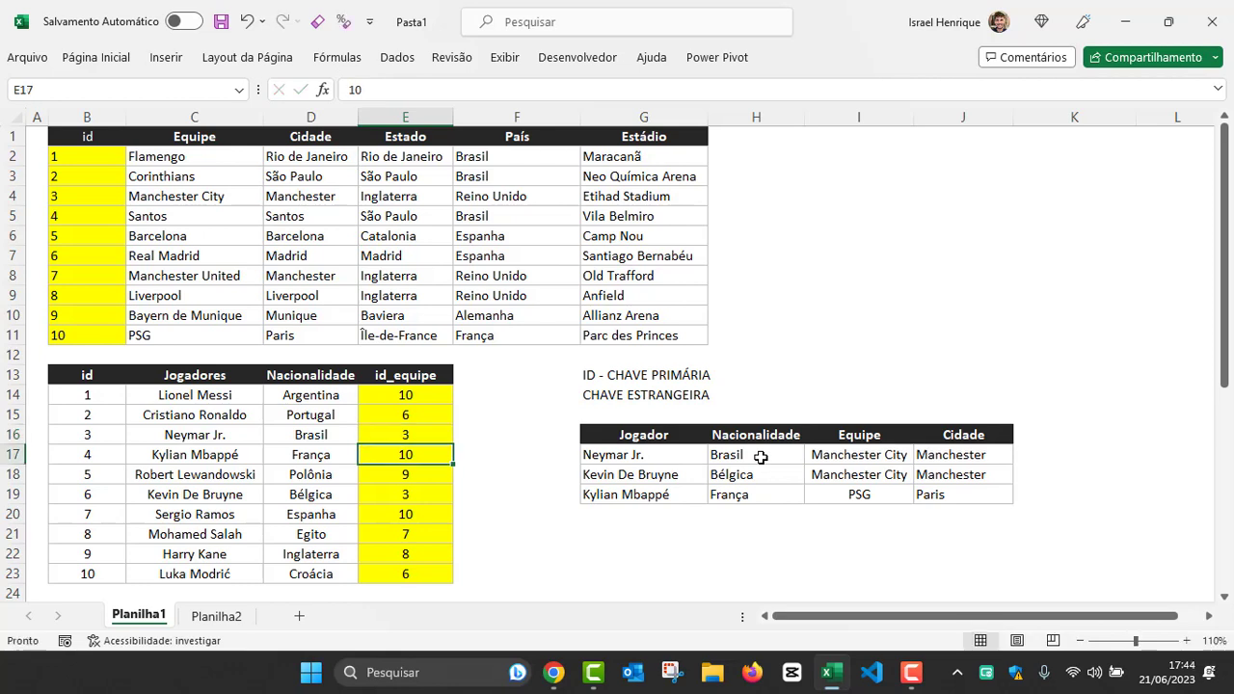
key("Up")
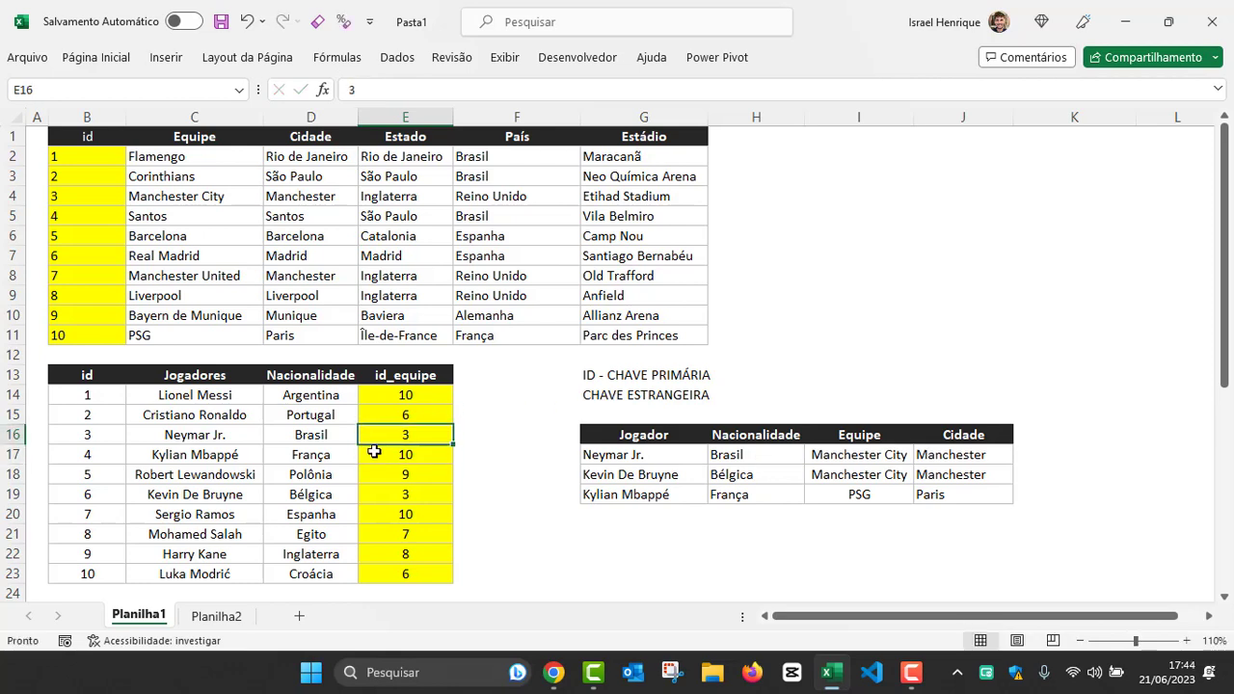
Step: Check the Equipe and Cidade lookup results for Neymar Jr. in the Jogador table
left_click(831, 459)
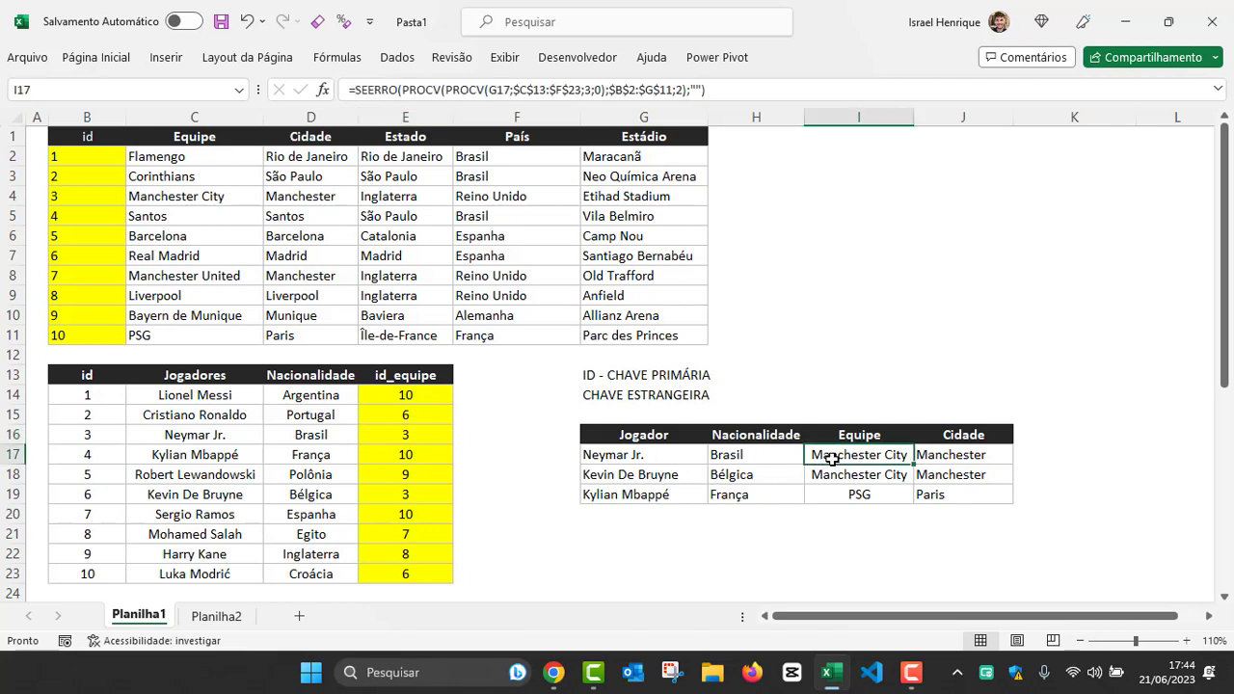
left_click(954, 453)
left_click(858, 459)
left_click(954, 454)
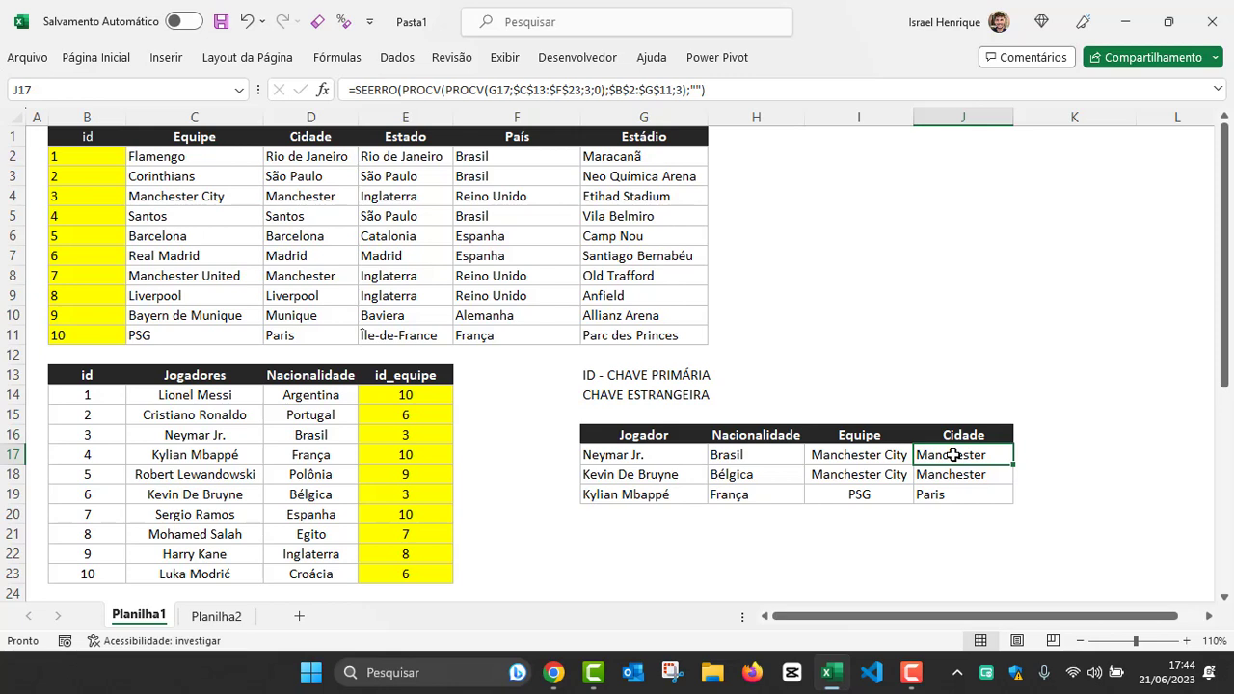
Step: Trace Neymar Jr.'s id_equipe in E16 to the full Manchester City record in B4:G4
left_click(405, 436)
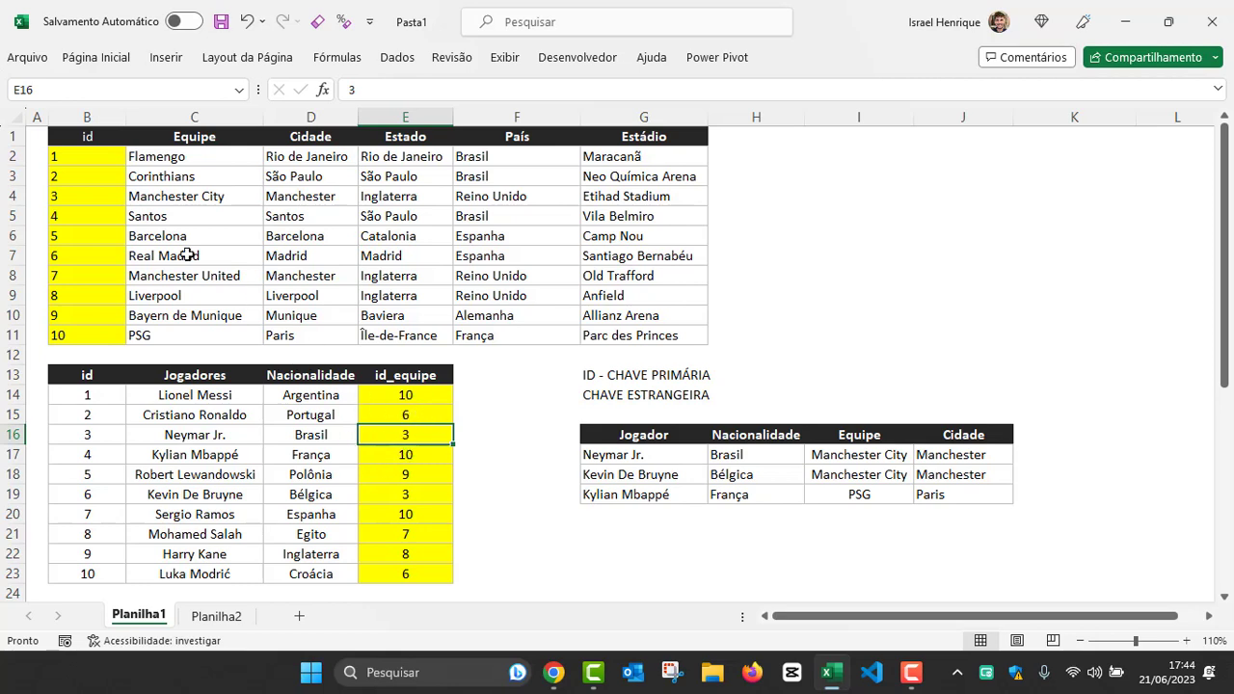
left_click_drag(89, 195, 638, 202)
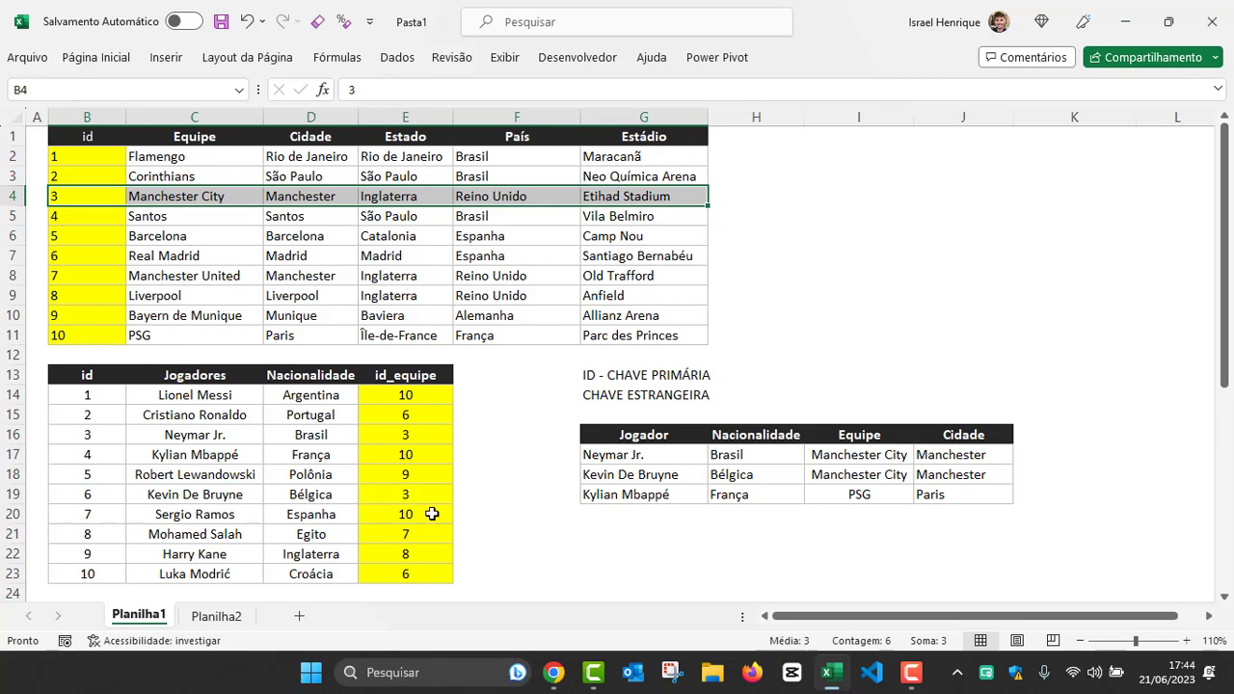
left_click(162, 196)
left_click(636, 196)
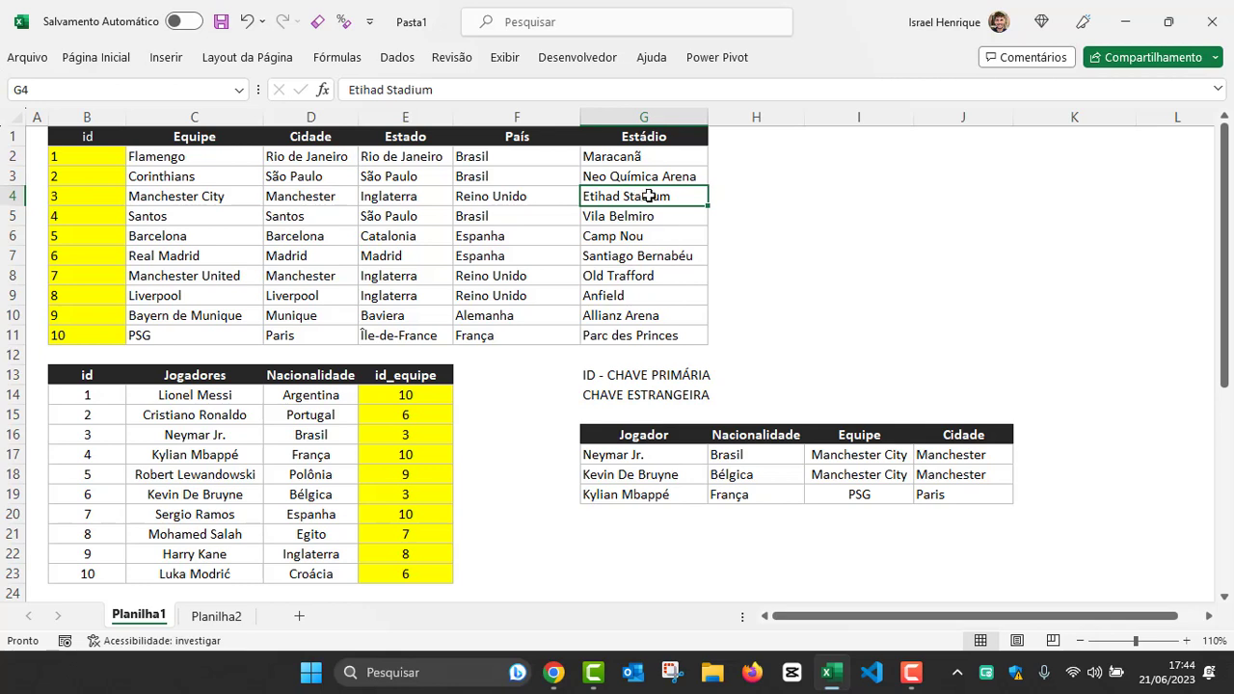
type("DSDS")
key("Escape")
Step: Compare the Manchester City record in row 4 with the id_equipe values in E14:E23 of the players table
left_click_drag(641, 196, 110, 199)
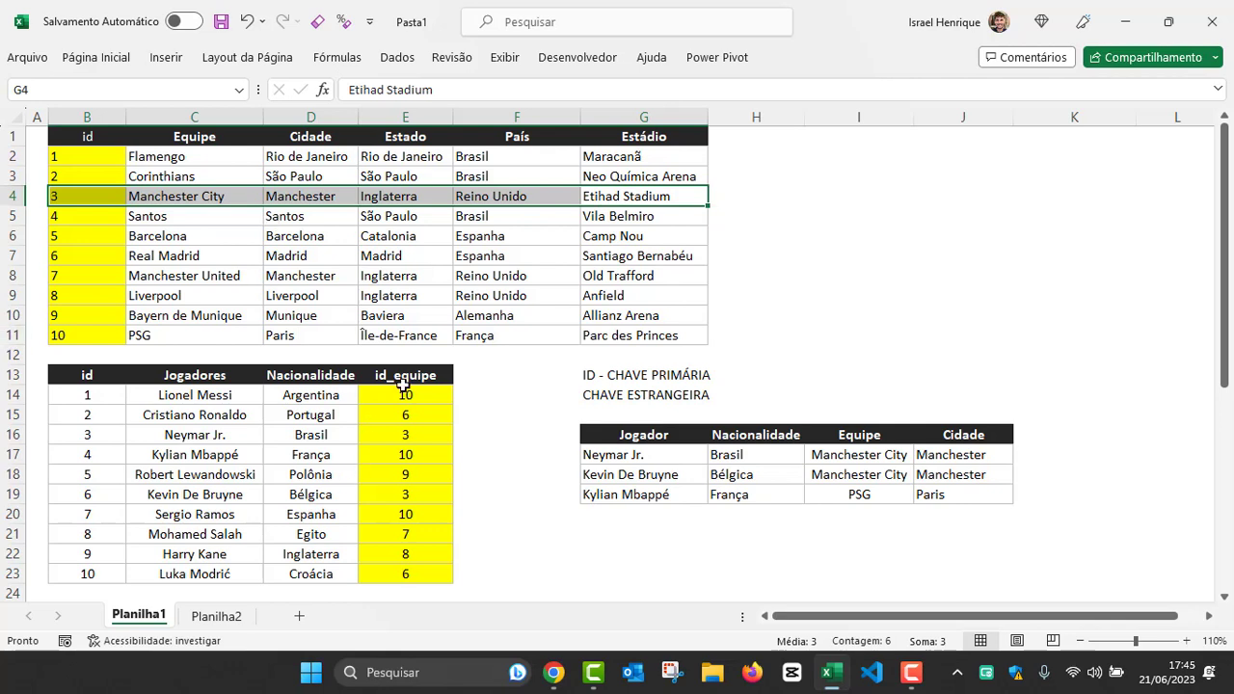
left_click_drag(405, 395, 401, 574)
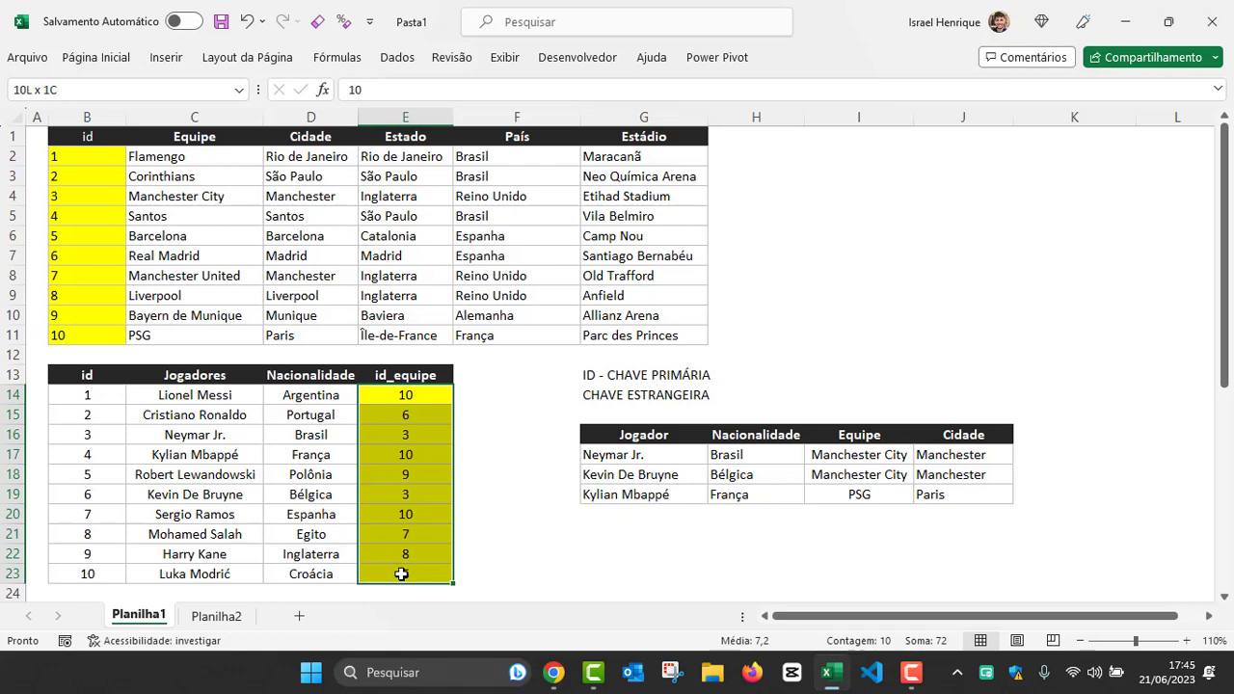
left_click(351, 264)
left_click(331, 418)
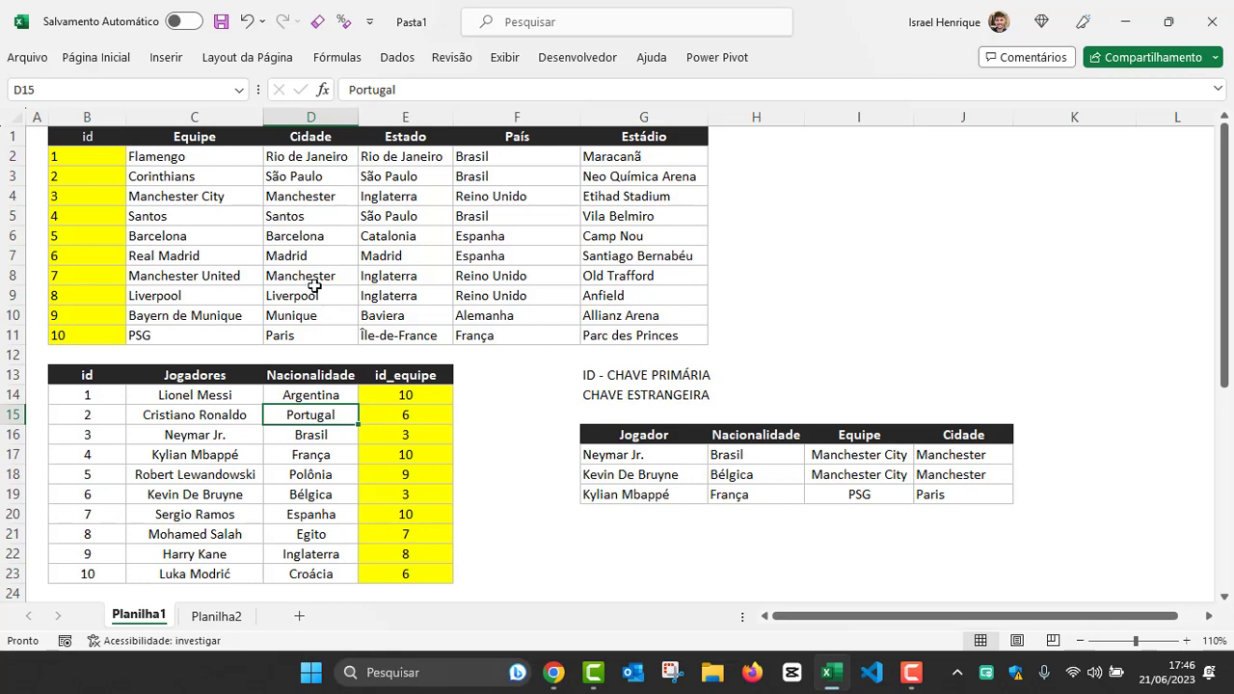
Step: Switch to the Supabase site in Chrome and highlight its open source Firebase alternative line and the Authentication and Storage headings
mouse_move(557, 679)
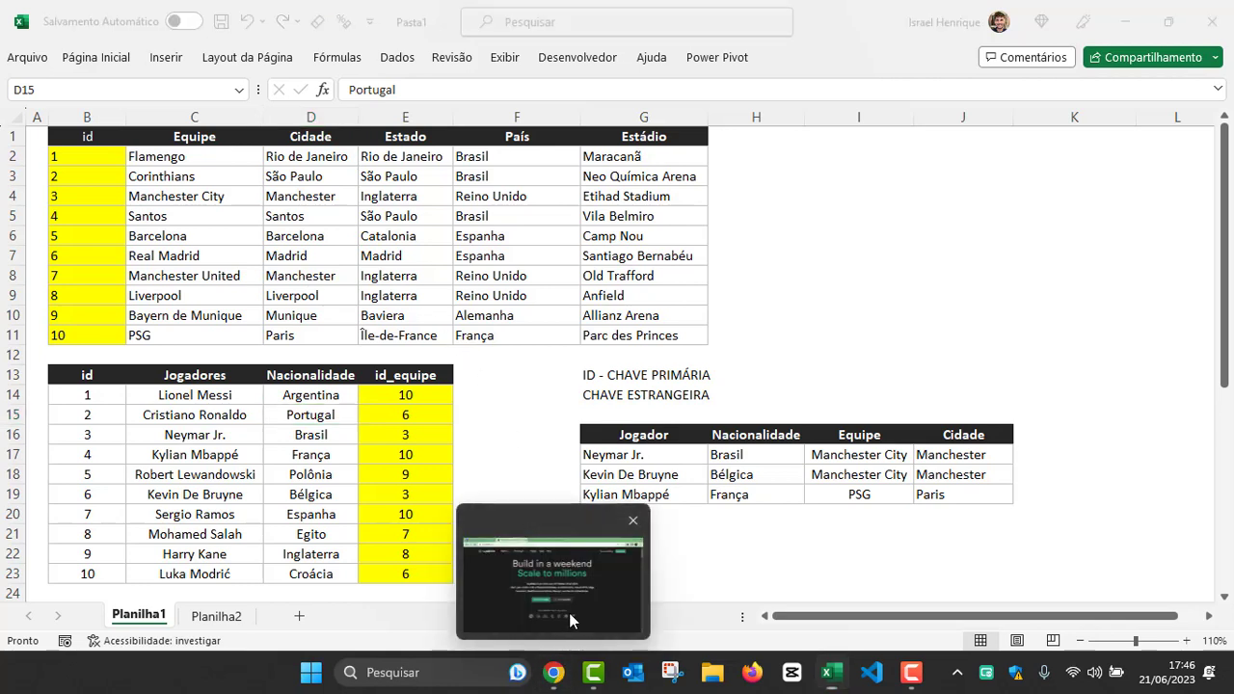
left_click(568, 610)
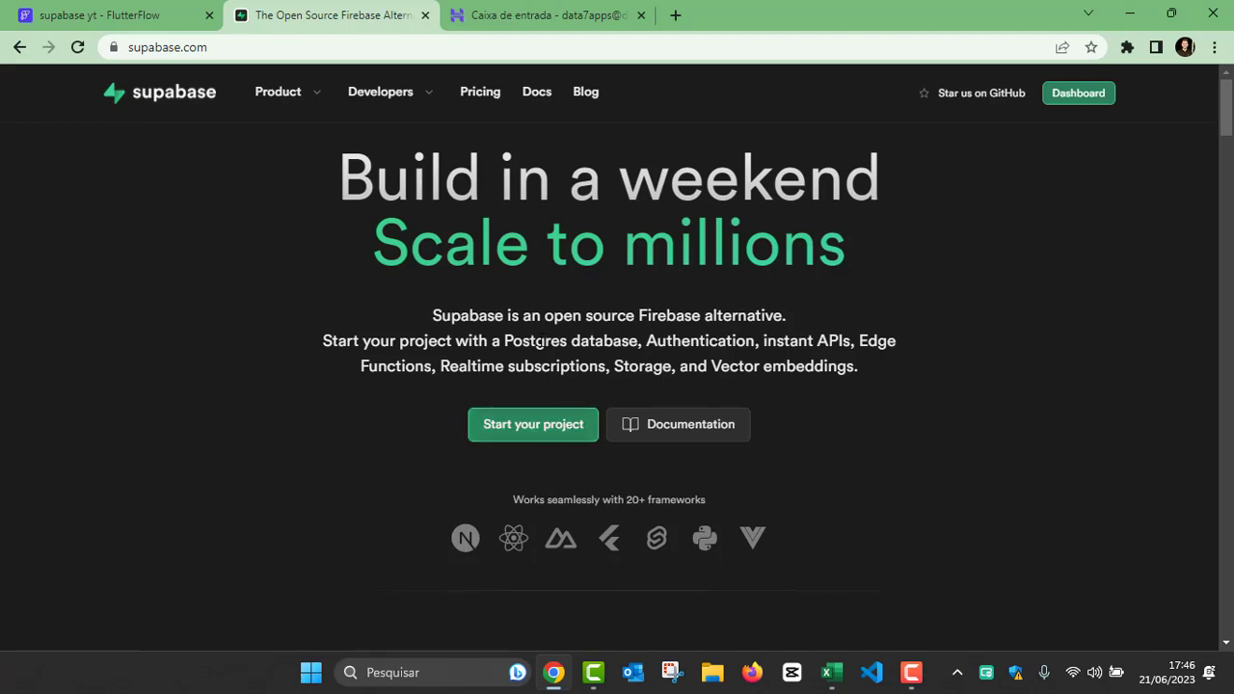
left_click_drag(432, 316, 798, 330)
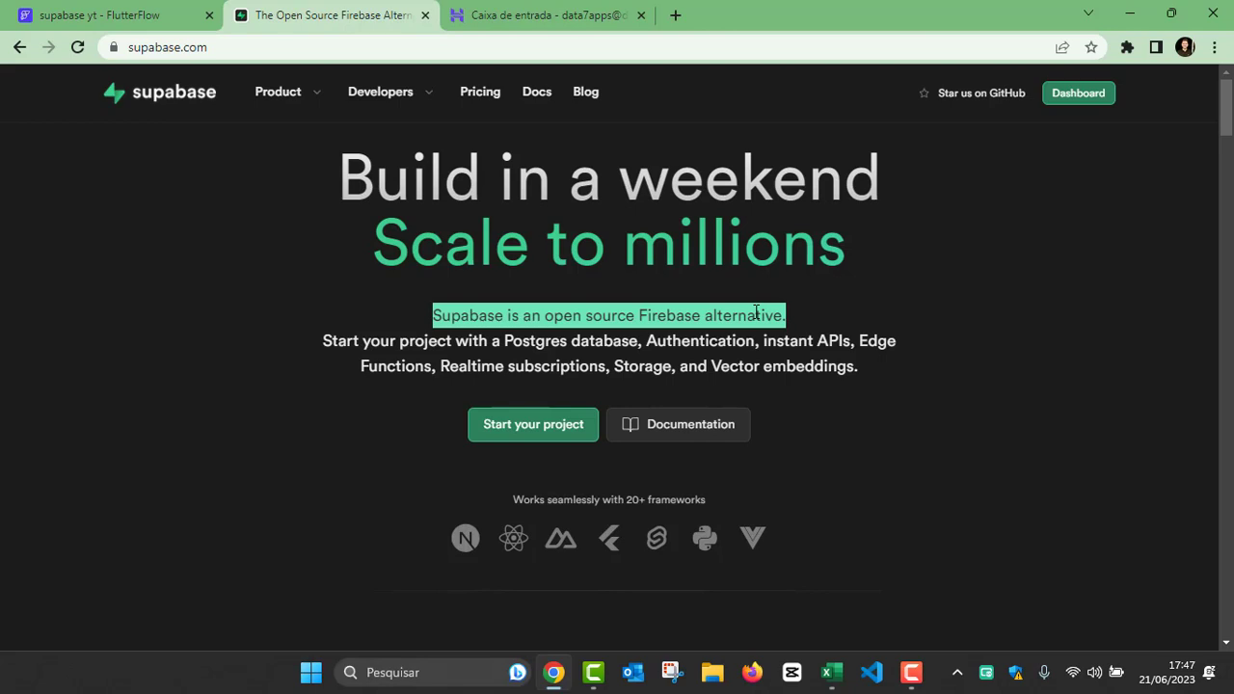
scroll(422, 366, "down", 6)
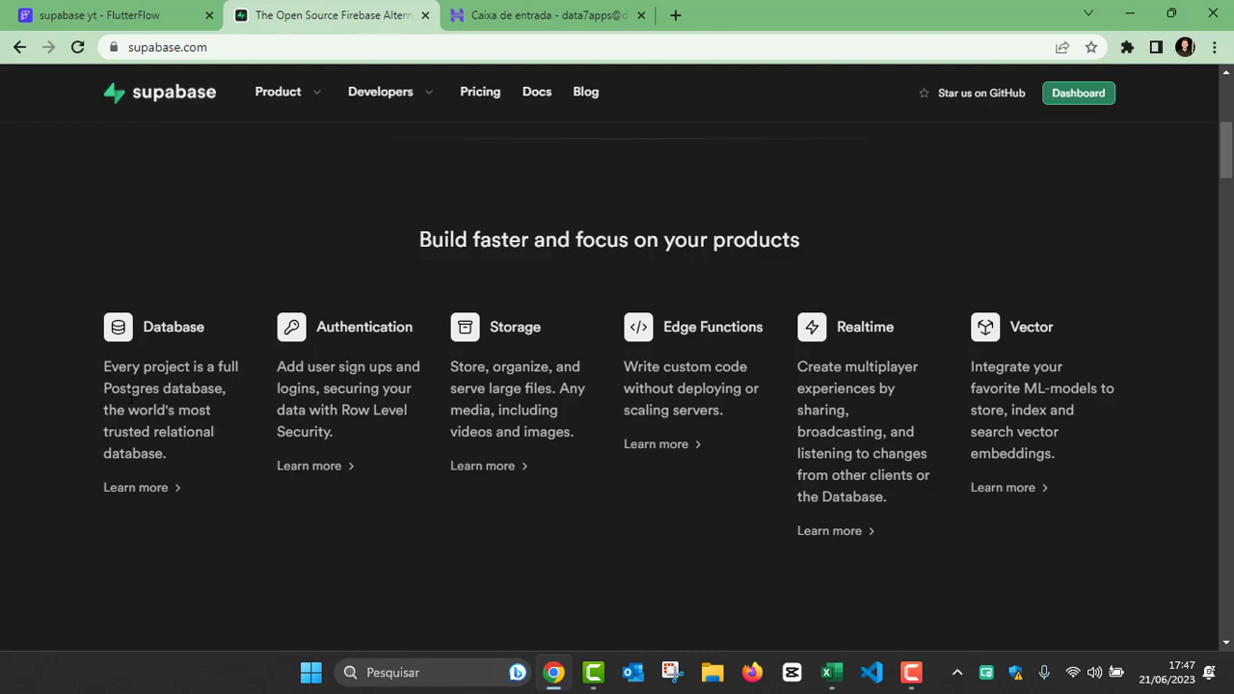
double_click(366, 327)
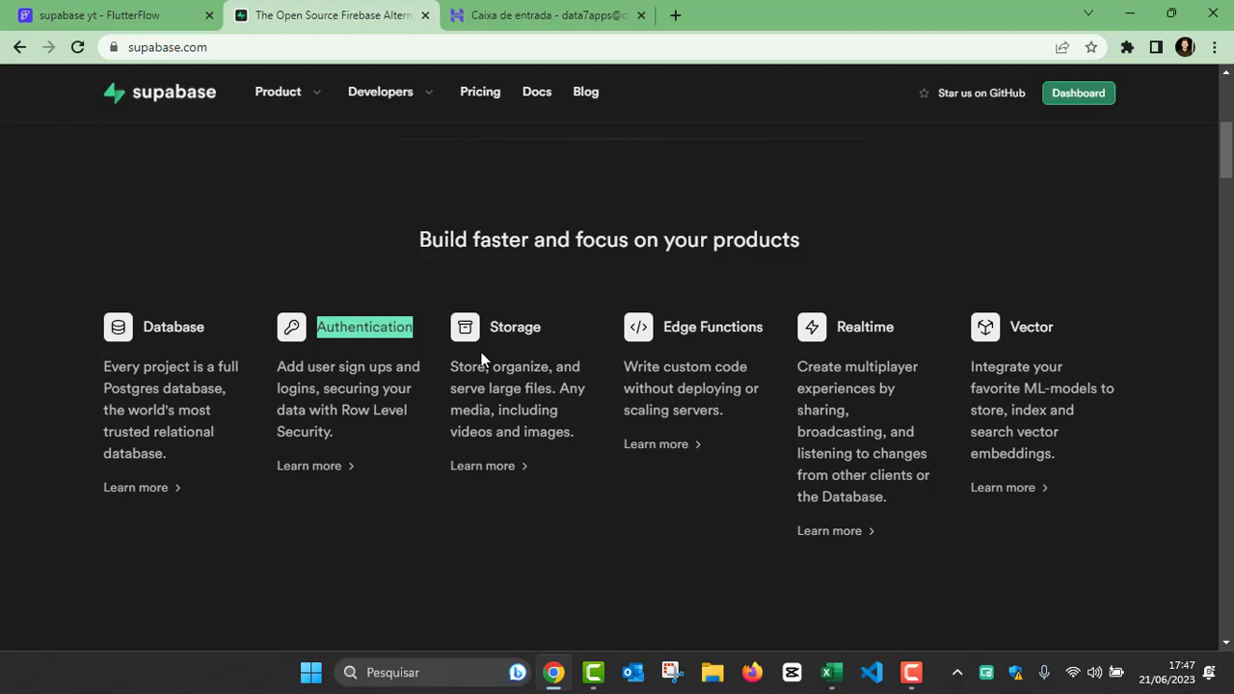
double_click(514, 329)
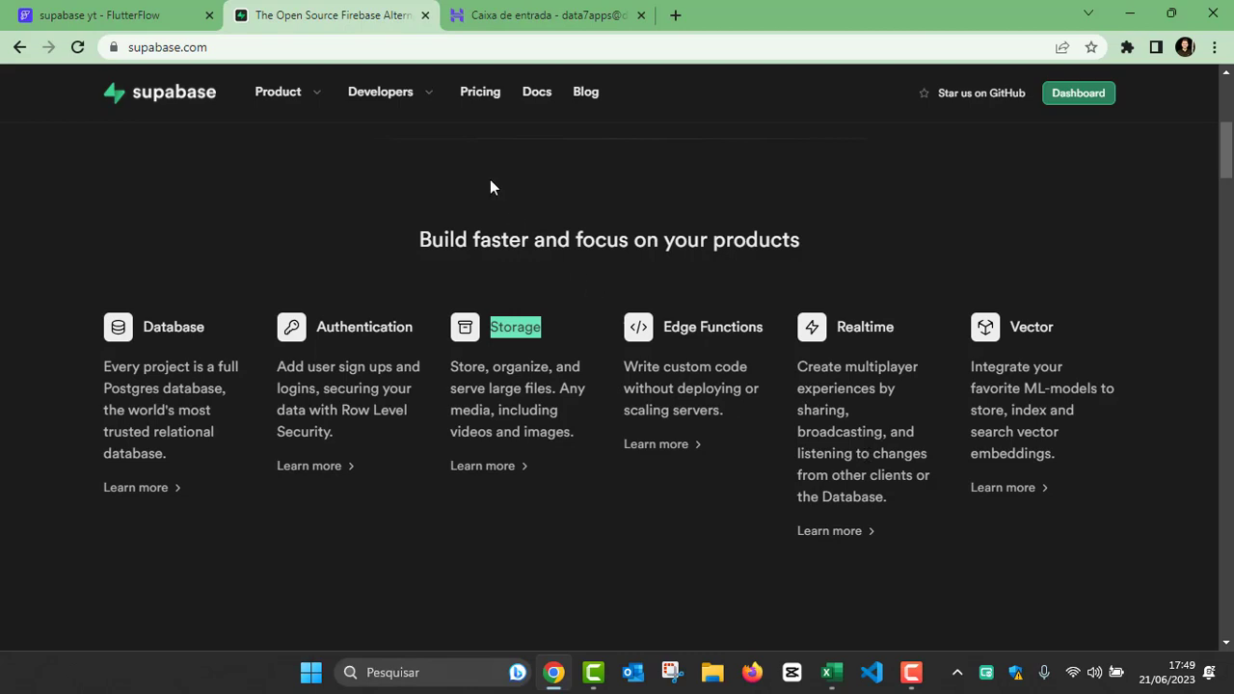
Step: Browse the rest of the Supabase home page down to the footer and open the Pricing page
scroll(664, 375, "down", 3)
scroll(669, 376, "down", 10)
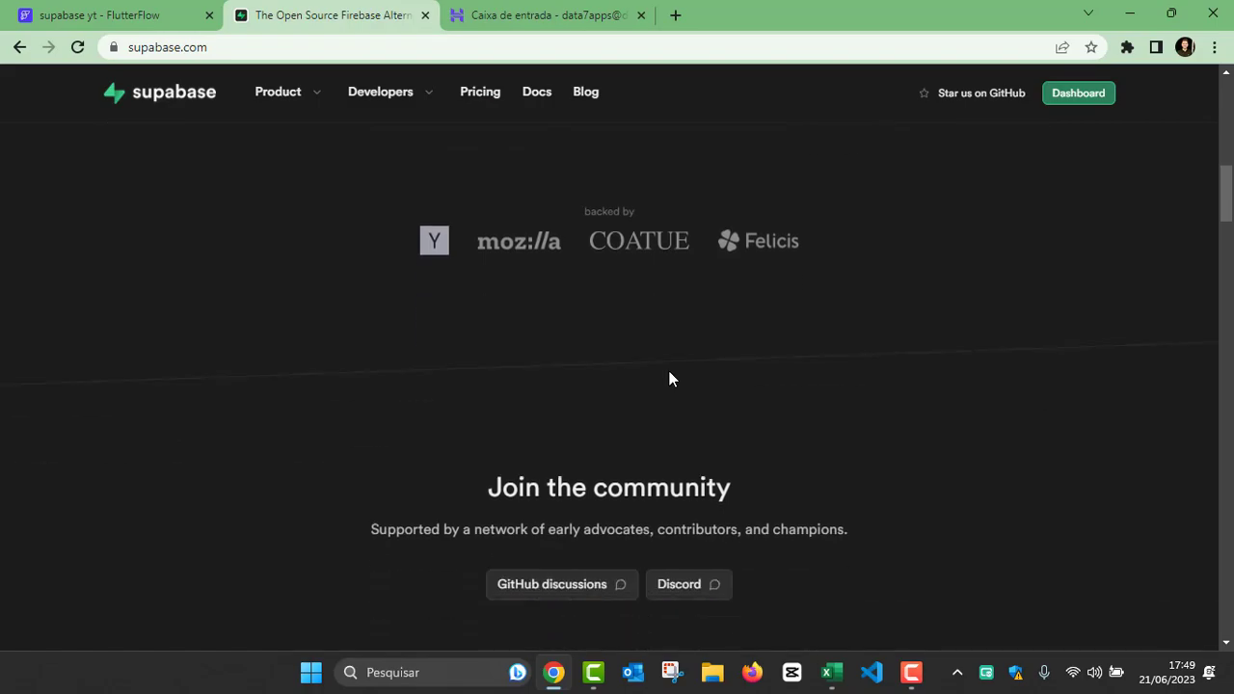
scroll(545, 340, "down", 12)
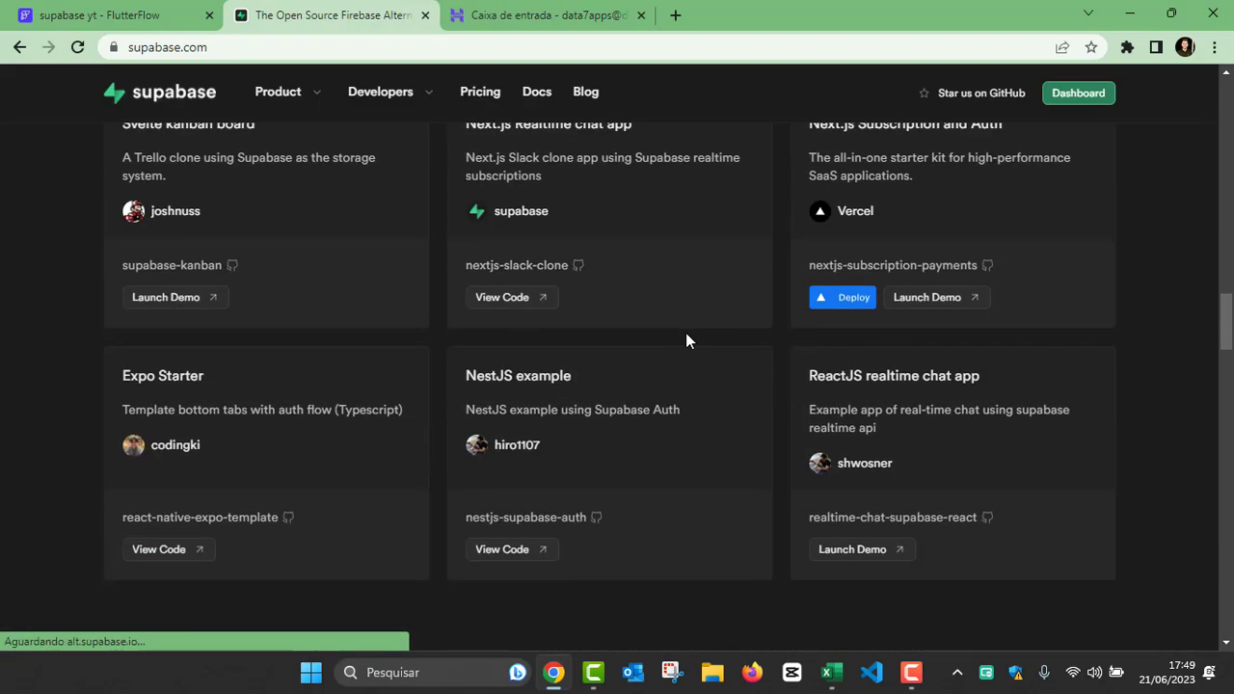
scroll(503, 343, "down", 15)
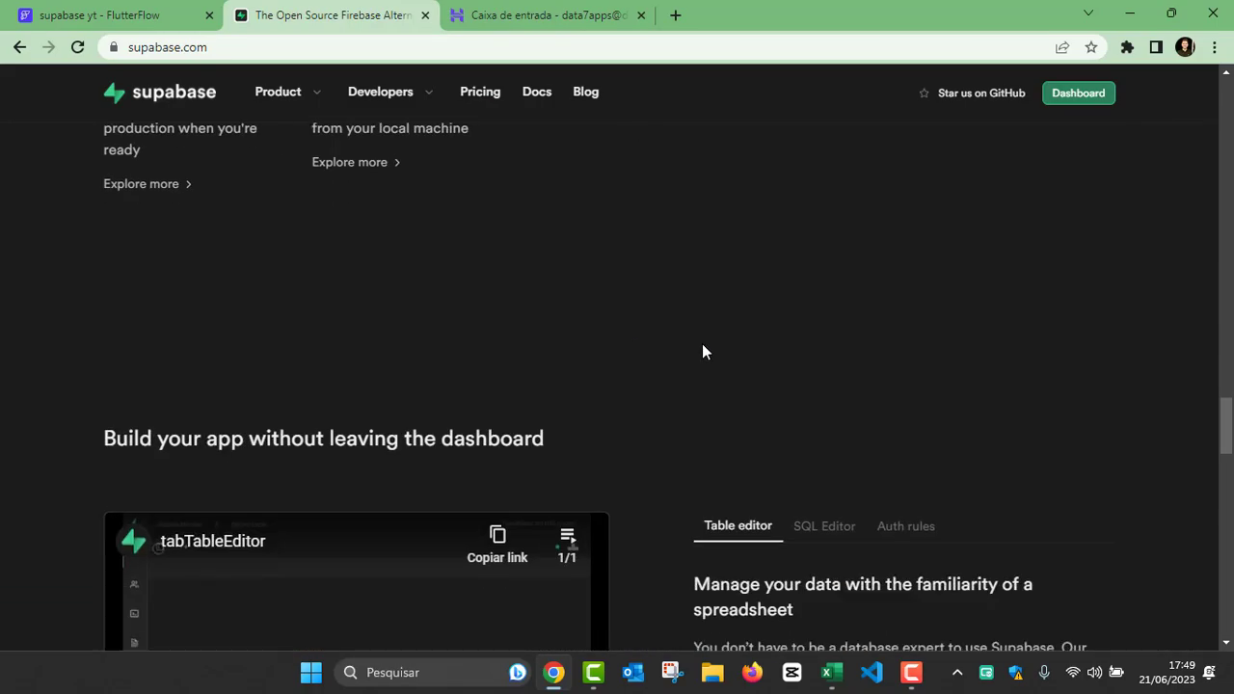
scroll(670, 339, "down", 3)
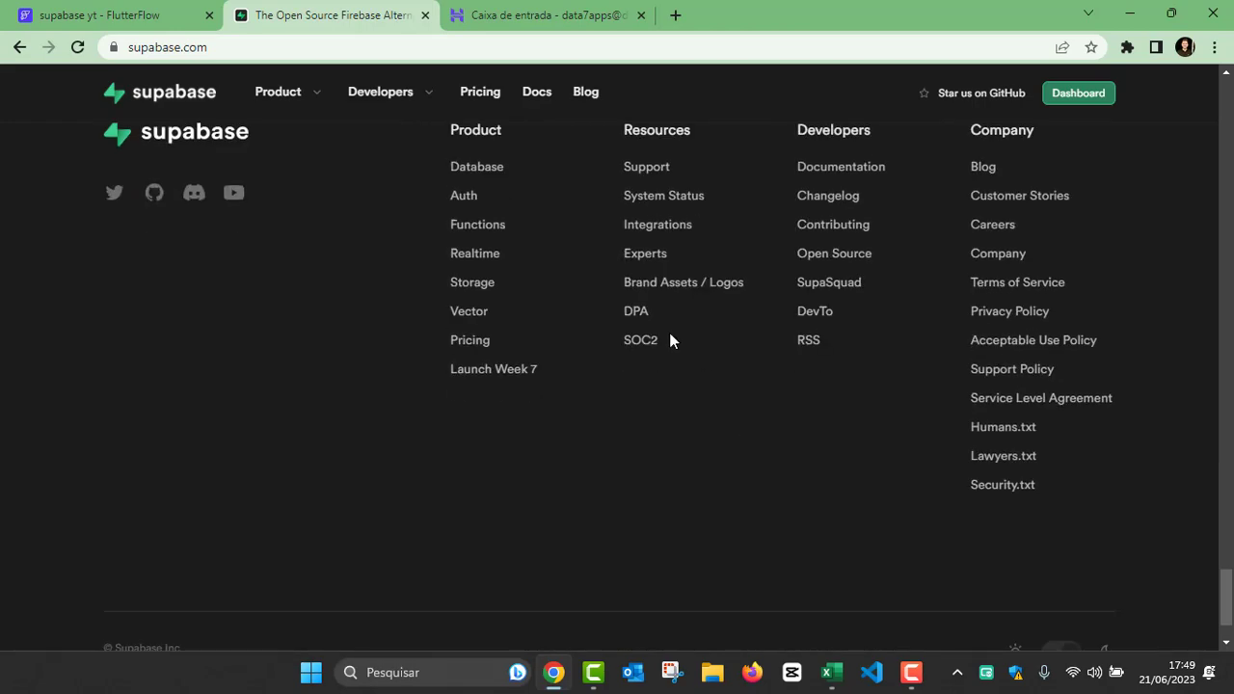
left_click(490, 108)
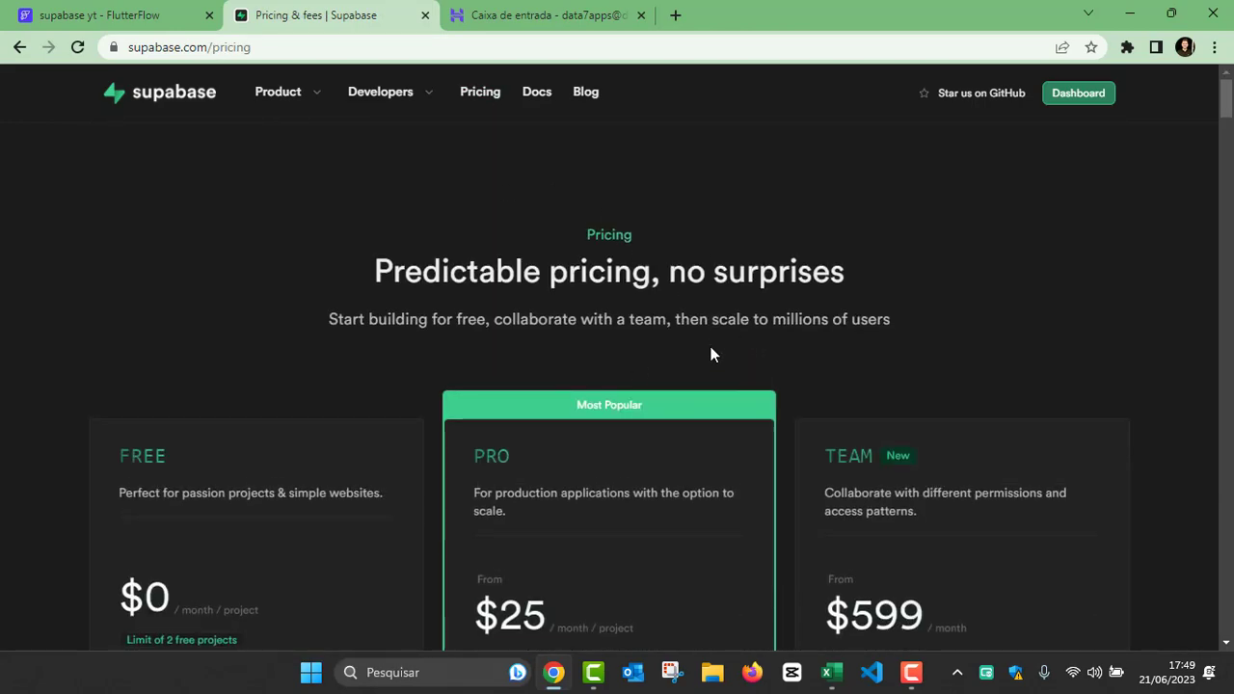
Step: Review the Free plan's inclusions, highlighting Social OAuth providers, the 500MB database space and the 1GB file storage
scroll(710, 352, "down", 2)
scroll(544, 265, "up", 1)
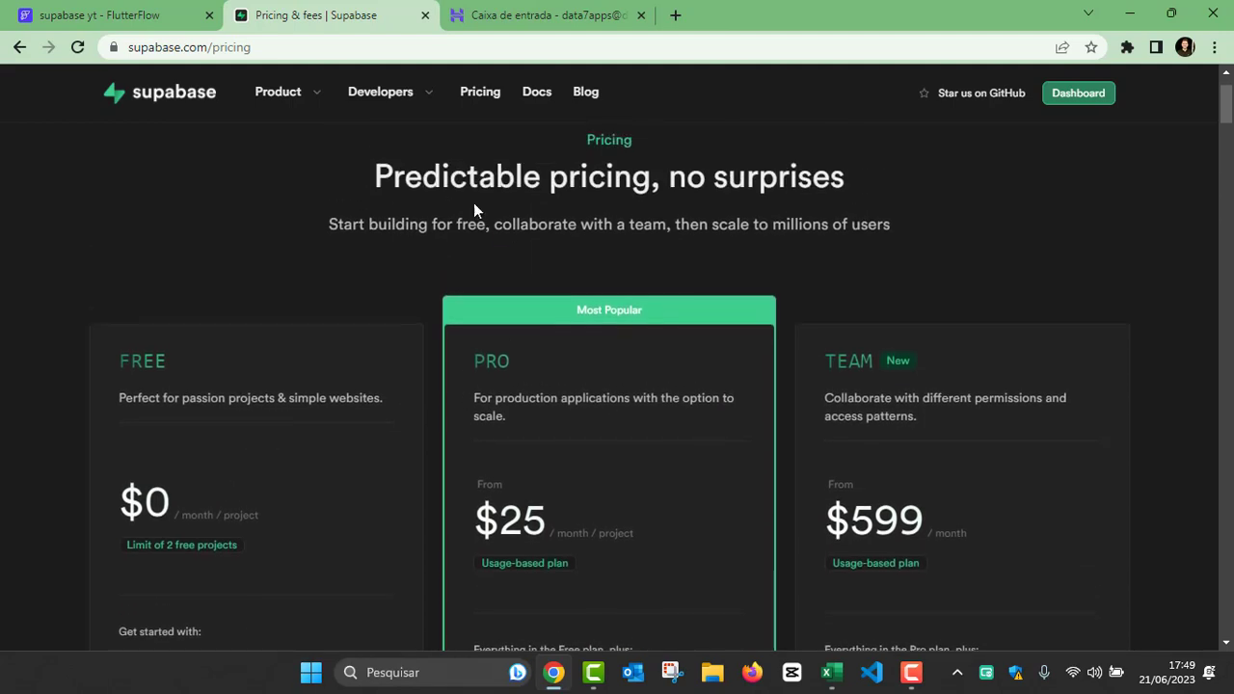
scroll(487, 277, "down", 2)
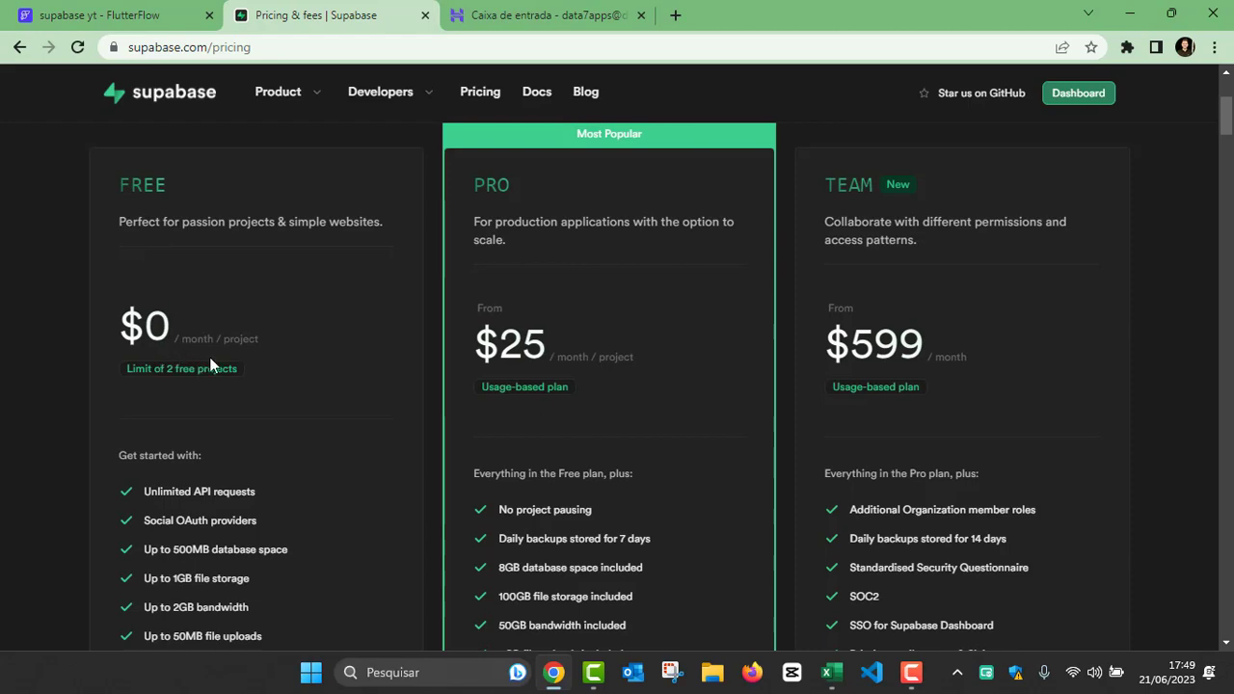
scroll(210, 359, "down", 3)
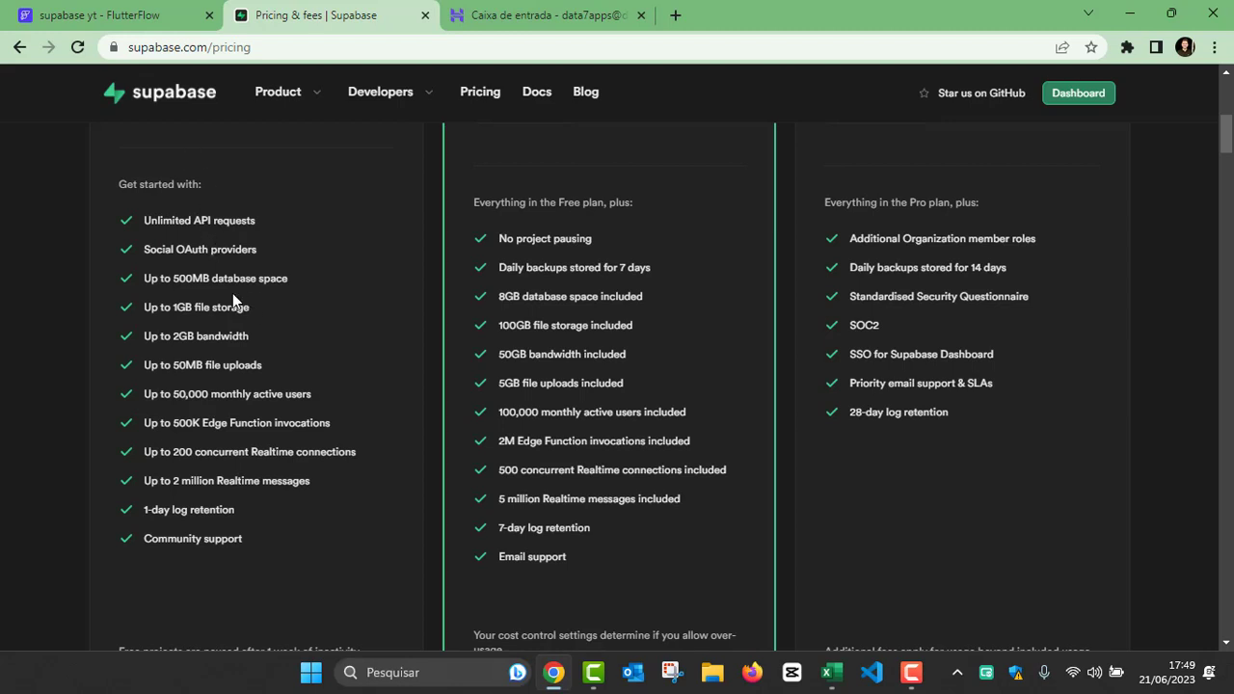
left_click_drag(137, 247, 235, 255)
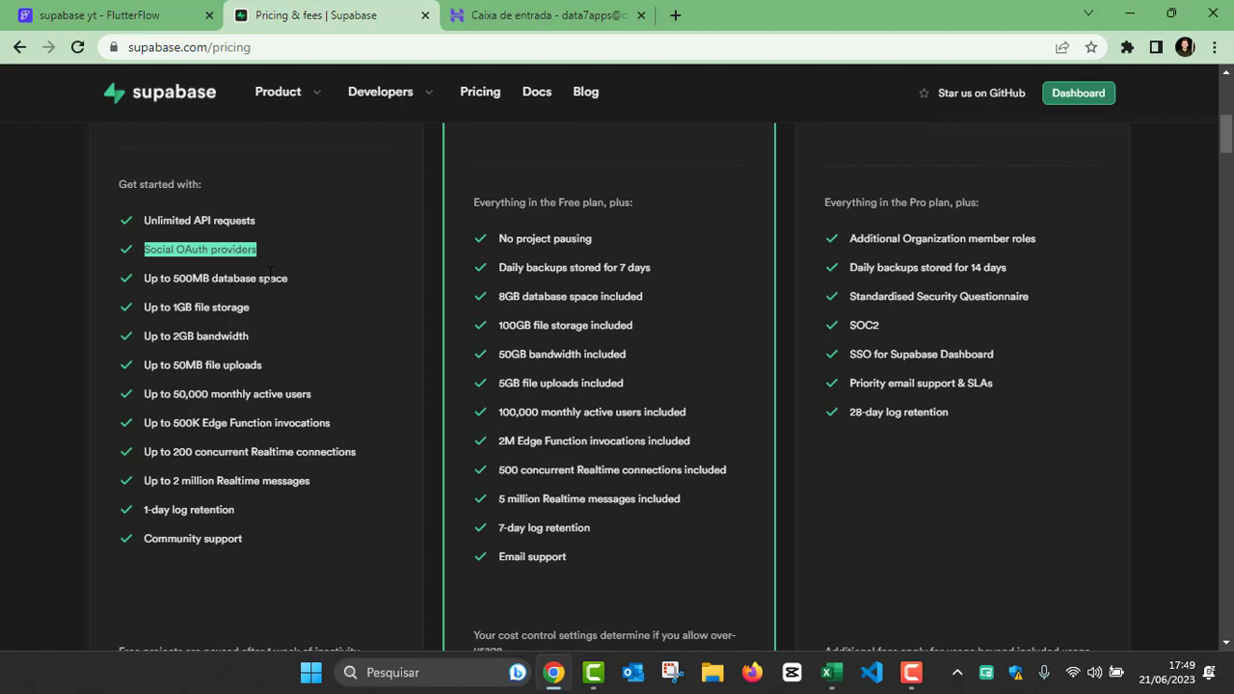
left_click_drag(172, 279, 210, 279)
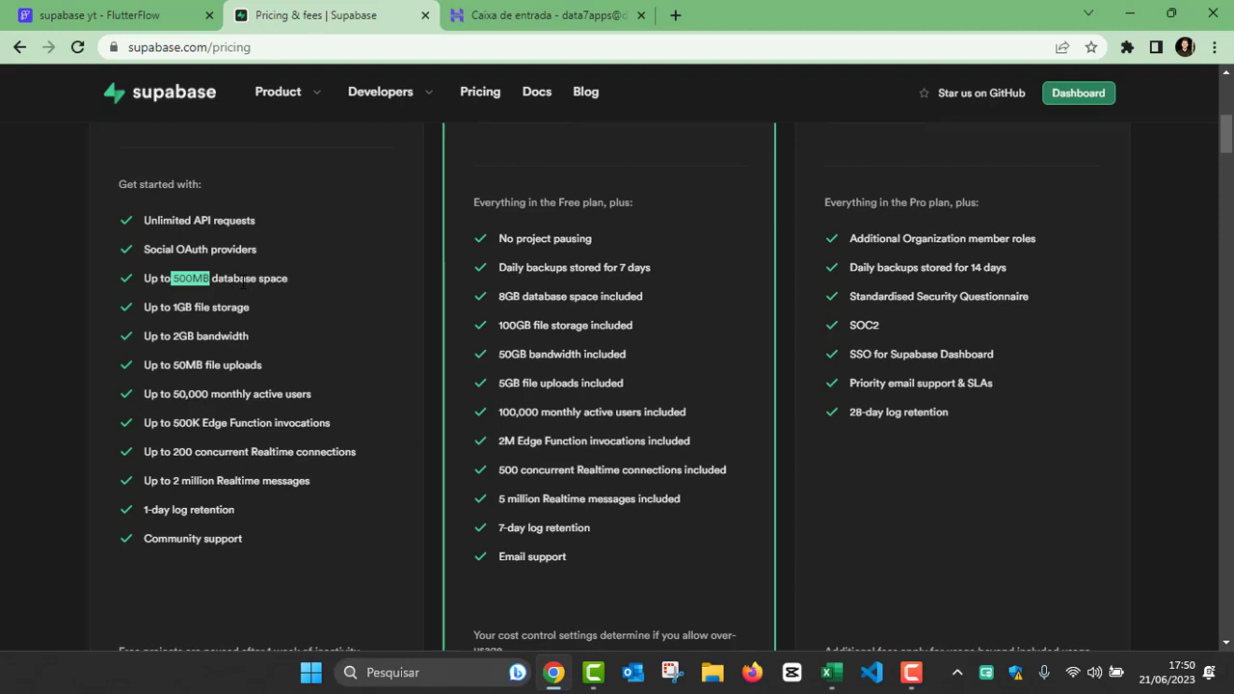
left_click_drag(172, 306, 262, 307)
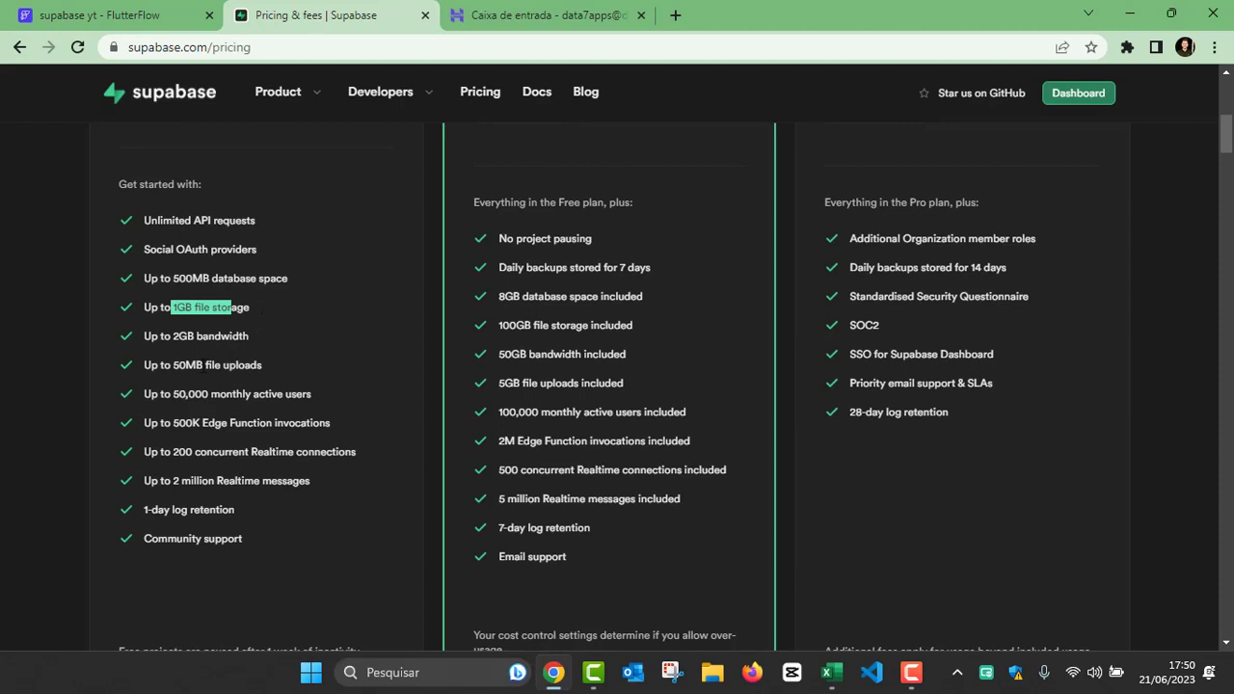
left_click(198, 395)
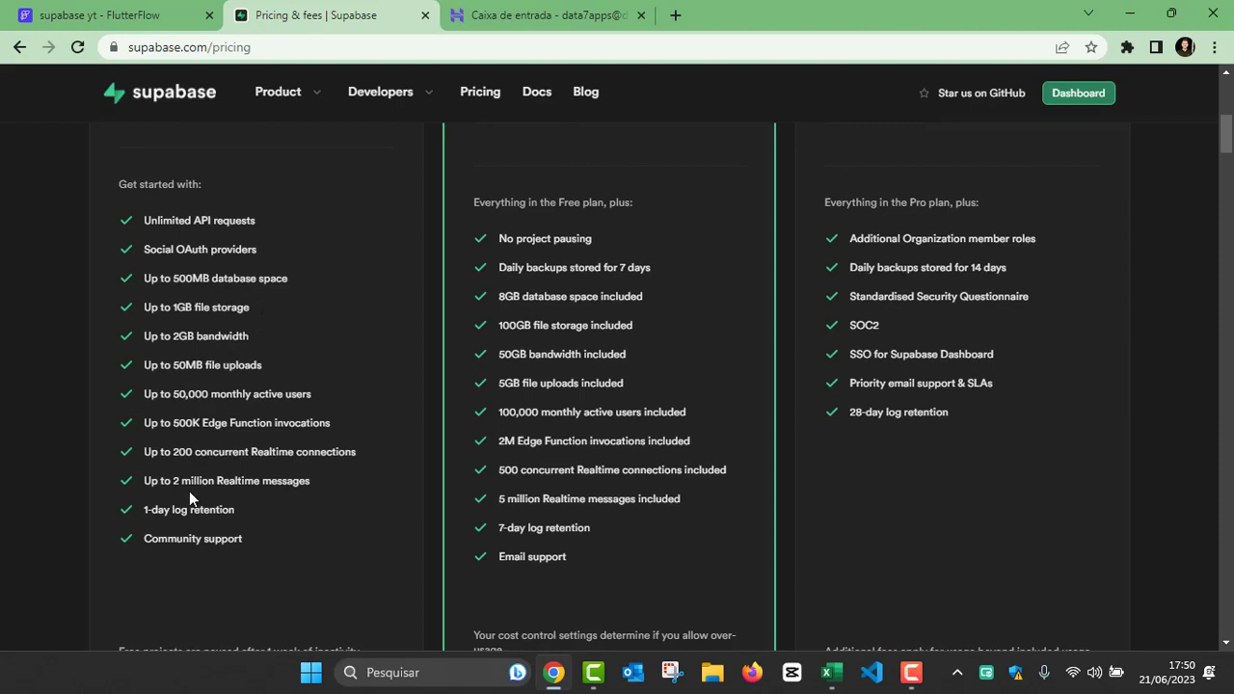
Step: Examine the rest of the Free plan card, including its inactivity note and its limit on free projects
scroll(195, 370, "down", 1)
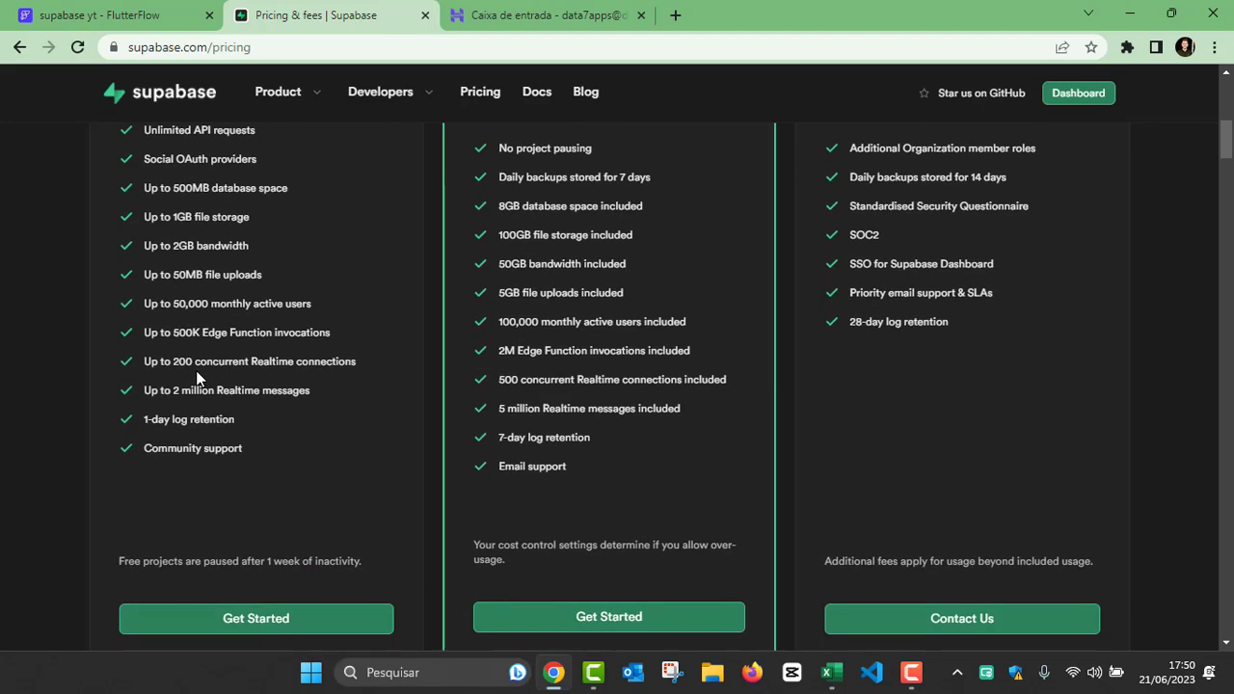
scroll(212, 382, "down", 2)
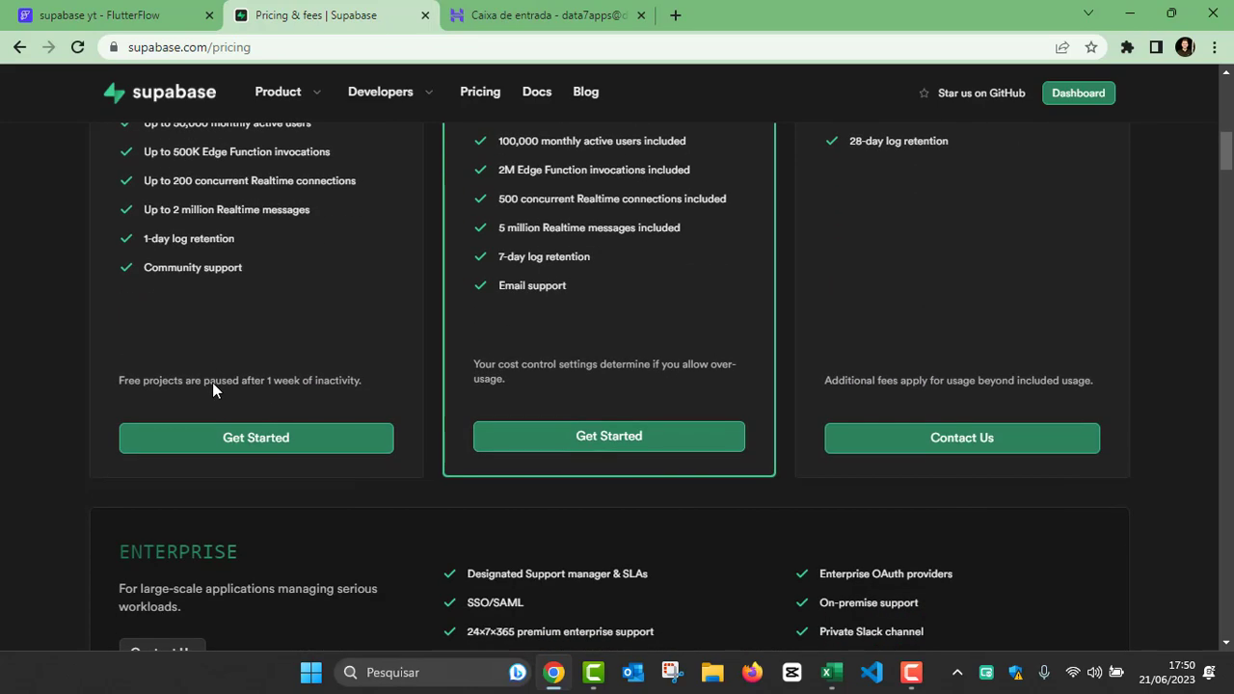
scroll(213, 386, "up", 4)
scroll(212, 382, "up", 2)
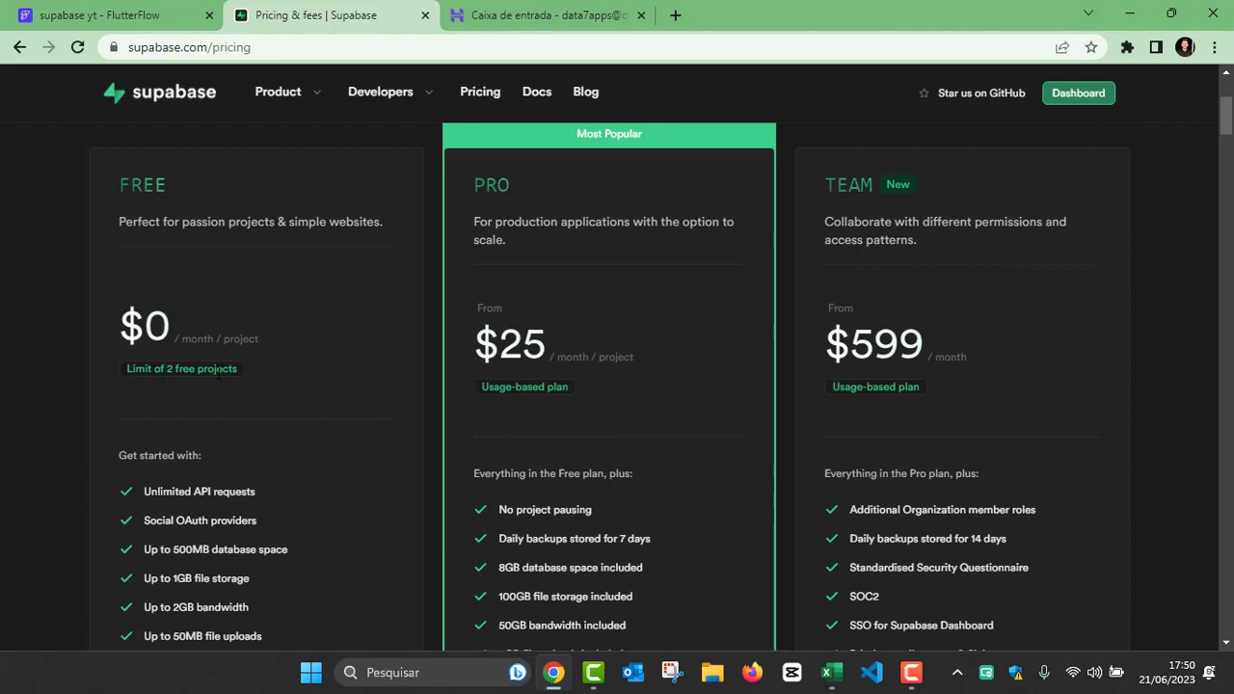
Step: Highlight the Pro plan's $25 monthly price and compare its inclusions with those of the Free plan
scroll(219, 376, "down", 1)
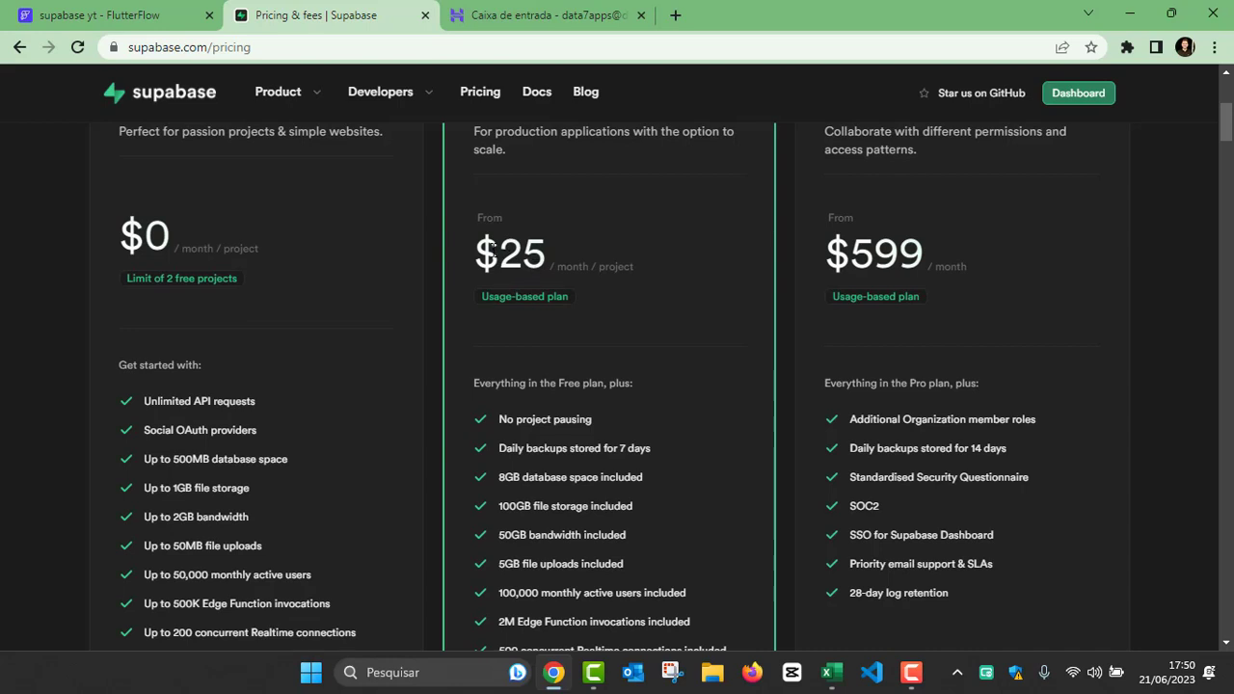
left_click_drag(497, 251, 545, 248)
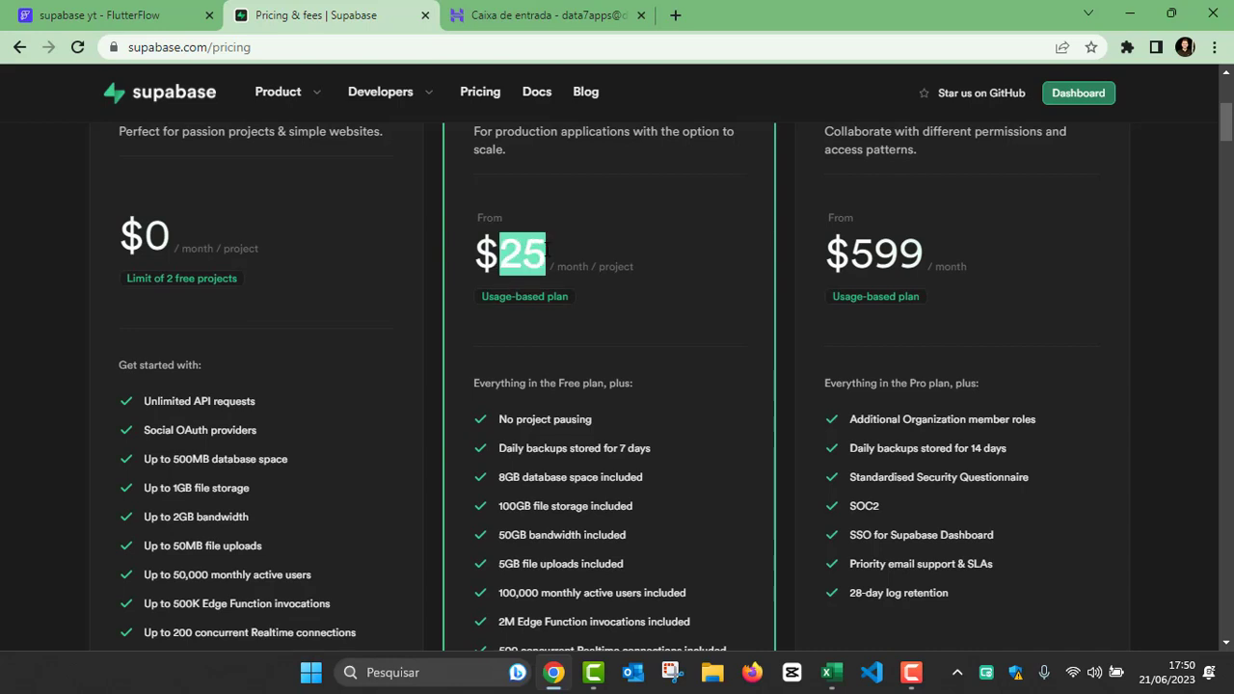
left_click(599, 303)
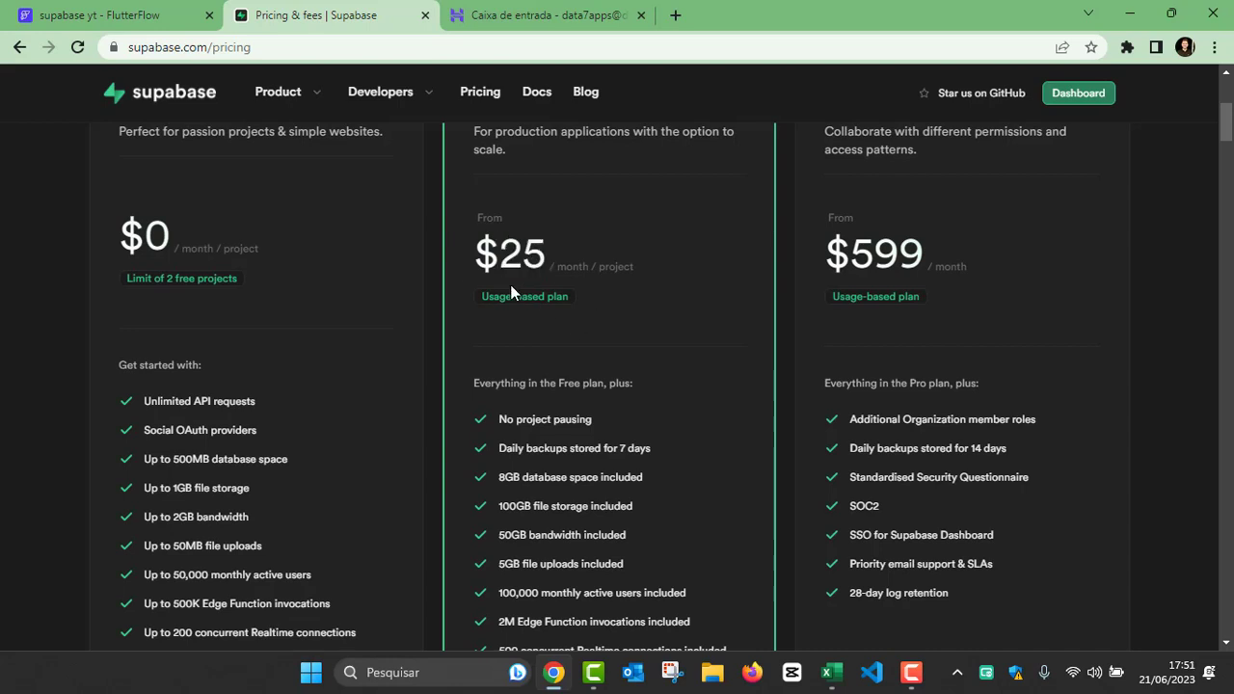
scroll(598, 321, "down", 1)
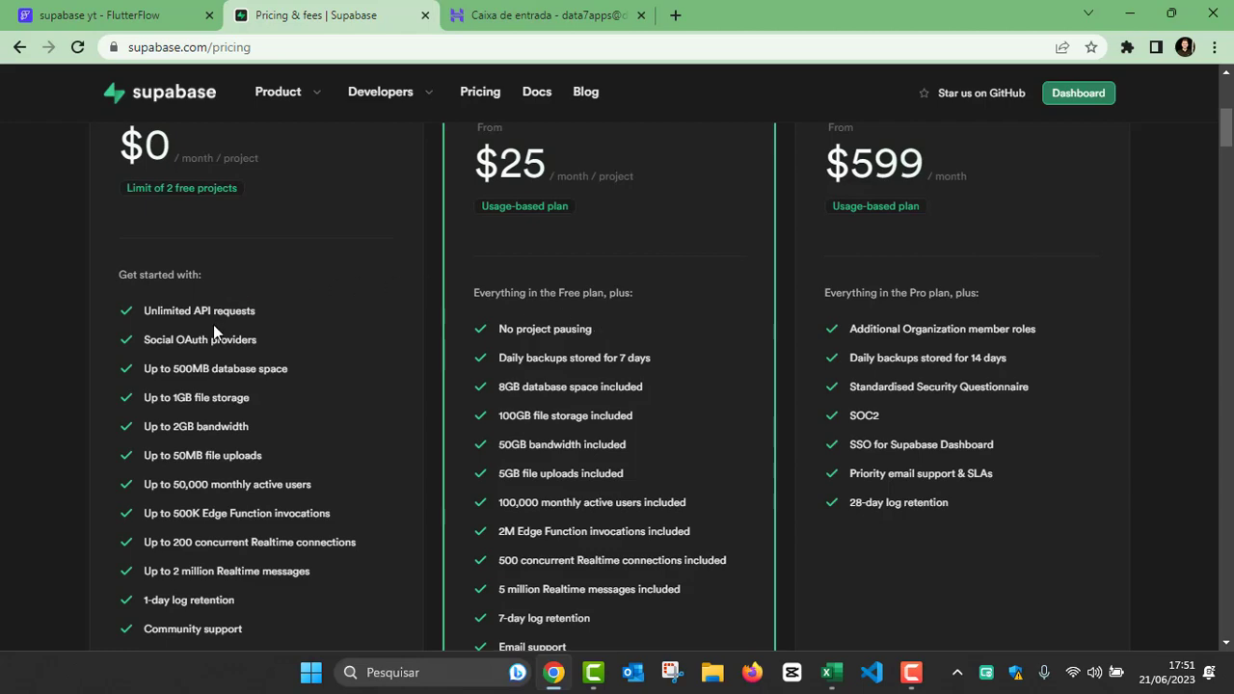
scroll(209, 337, "down", 3)
scroll(207, 357, "up", 4)
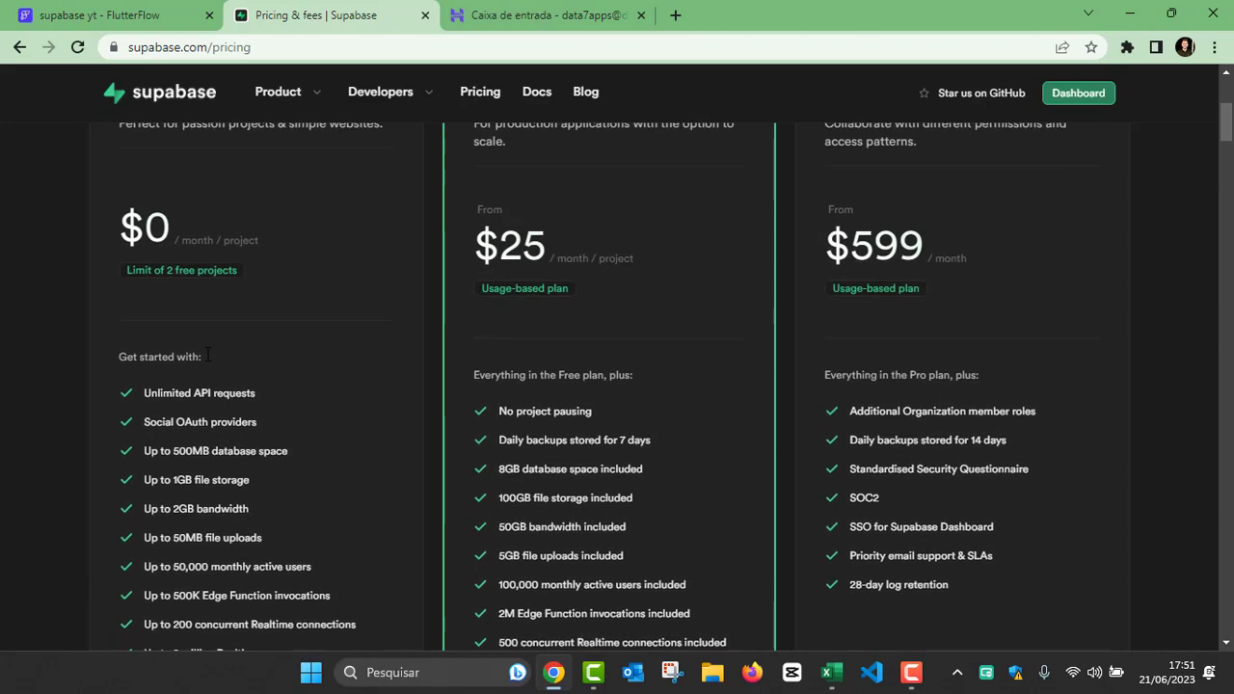
scroll(206, 354, "up", 1)
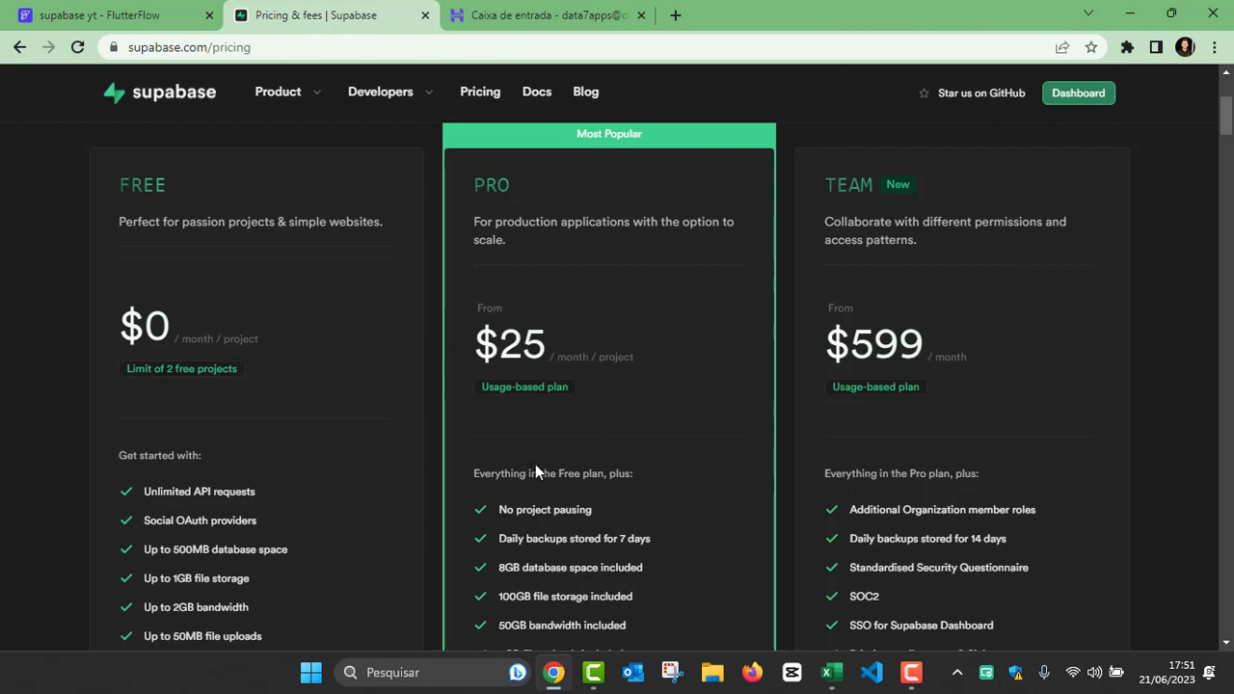
scroll(537, 470, "up", 3)
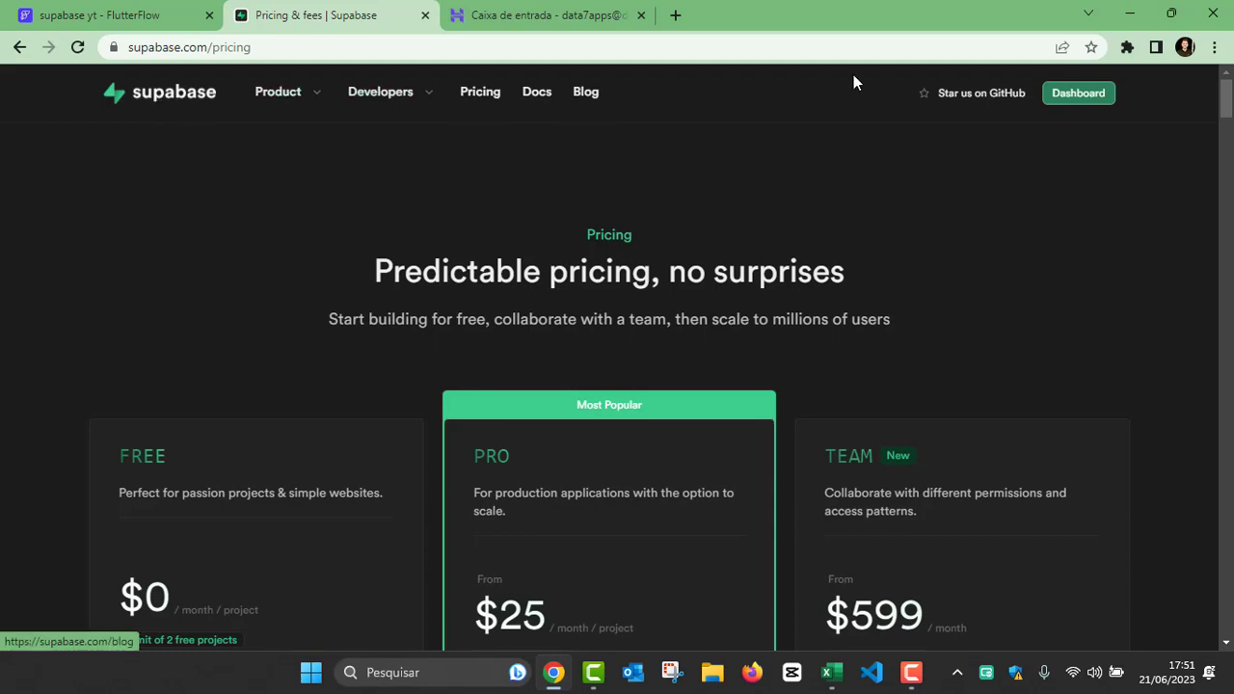
Step: Return to the Supabase home page, start a project and open the sign-up form for a new account
left_click(161, 101)
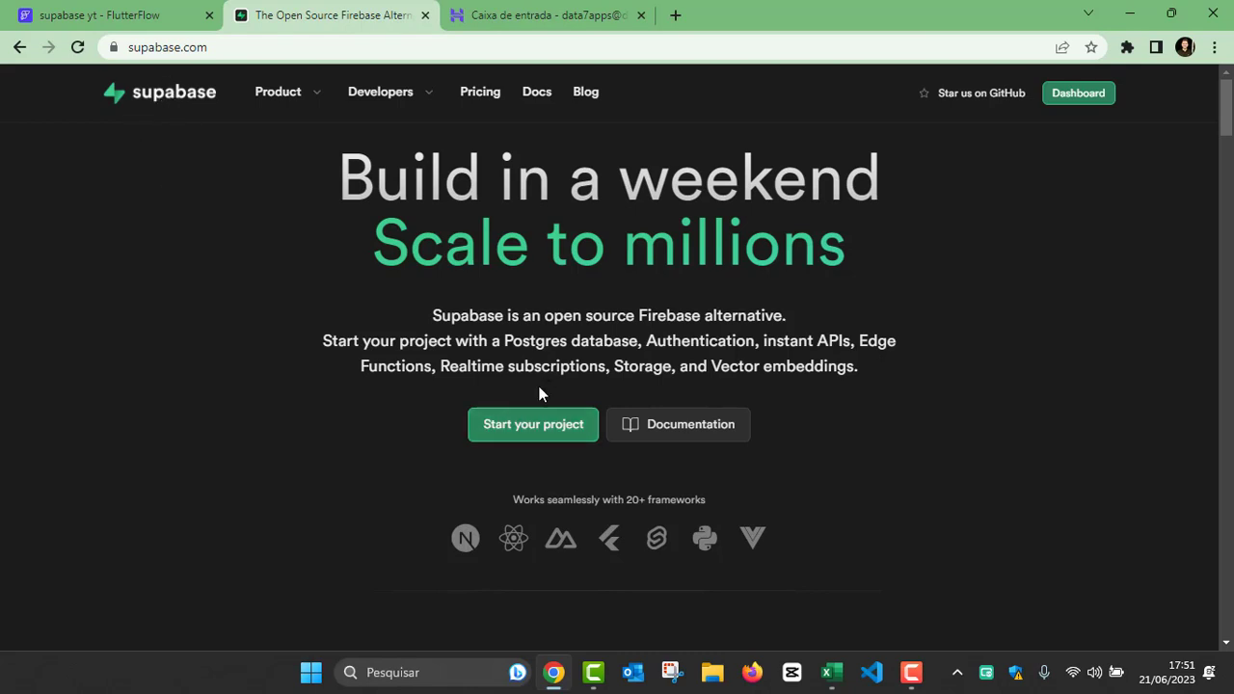
left_click(520, 435)
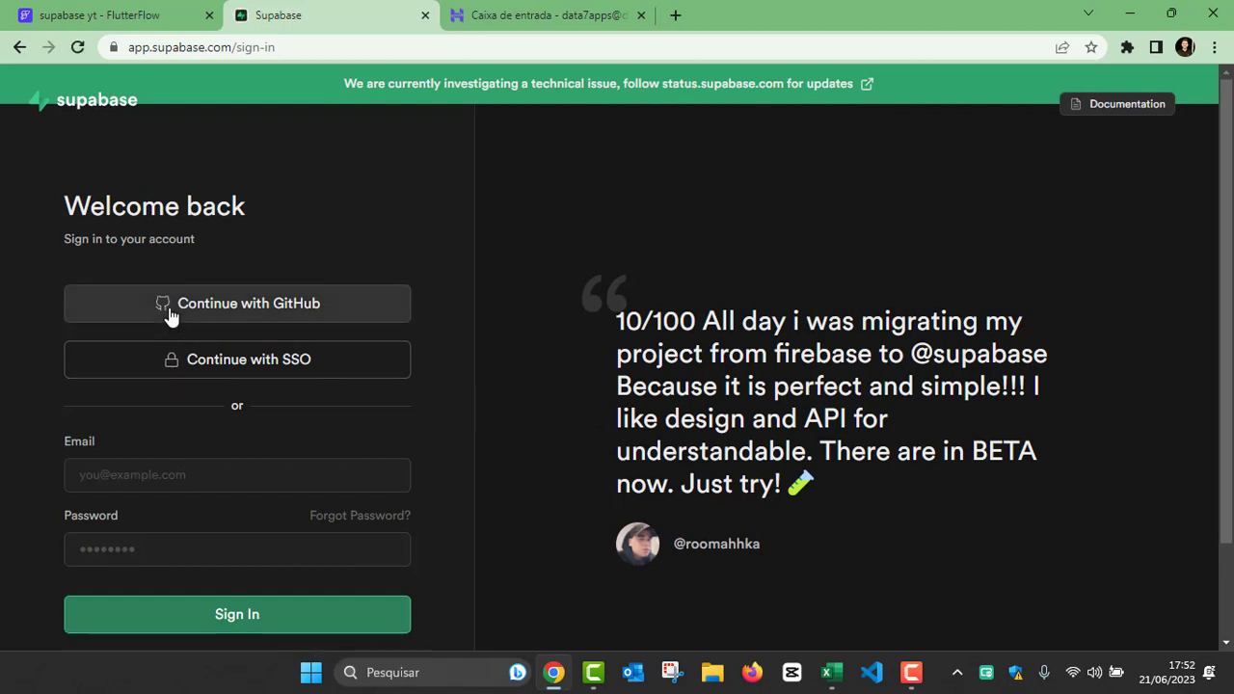
scroll(160, 450, "down", 1)
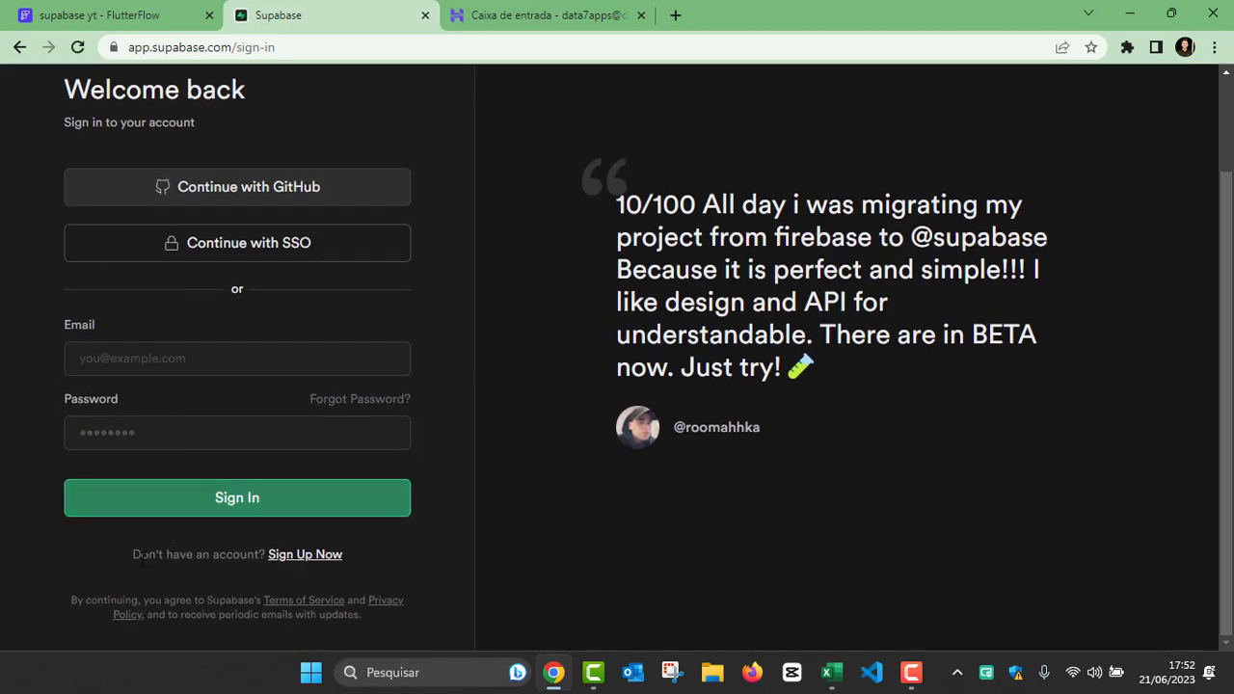
left_click(295, 556)
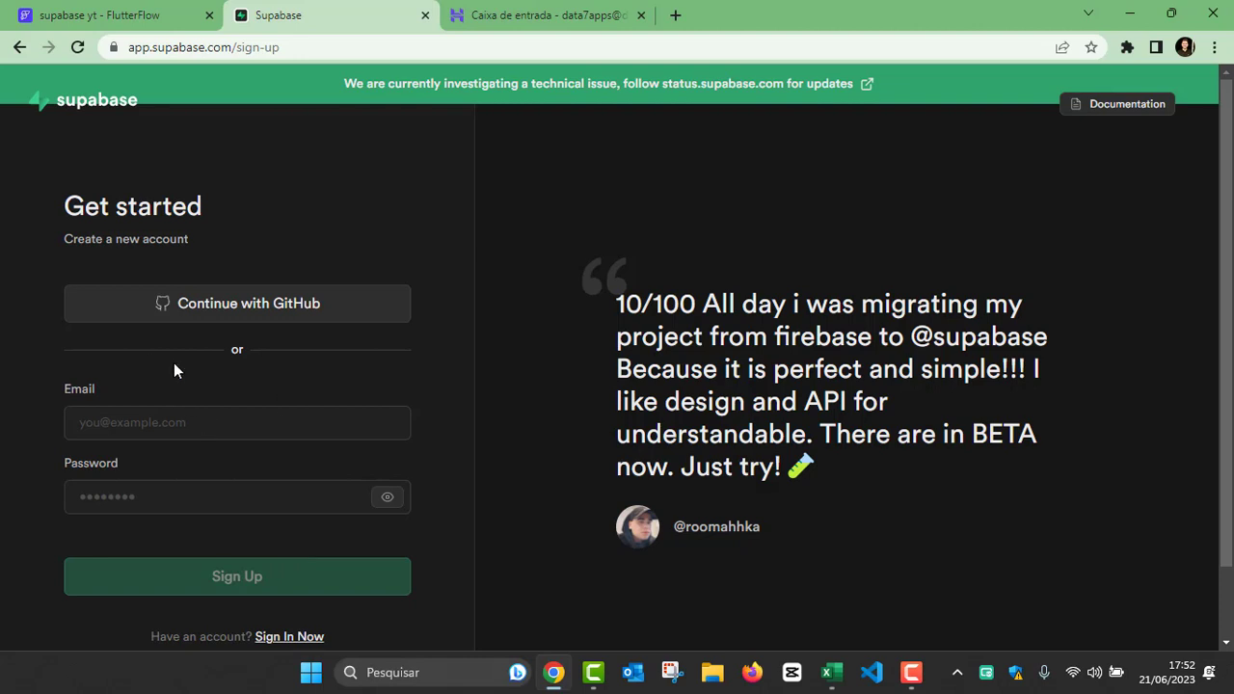
left_click_drag(65, 205, 234, 200)
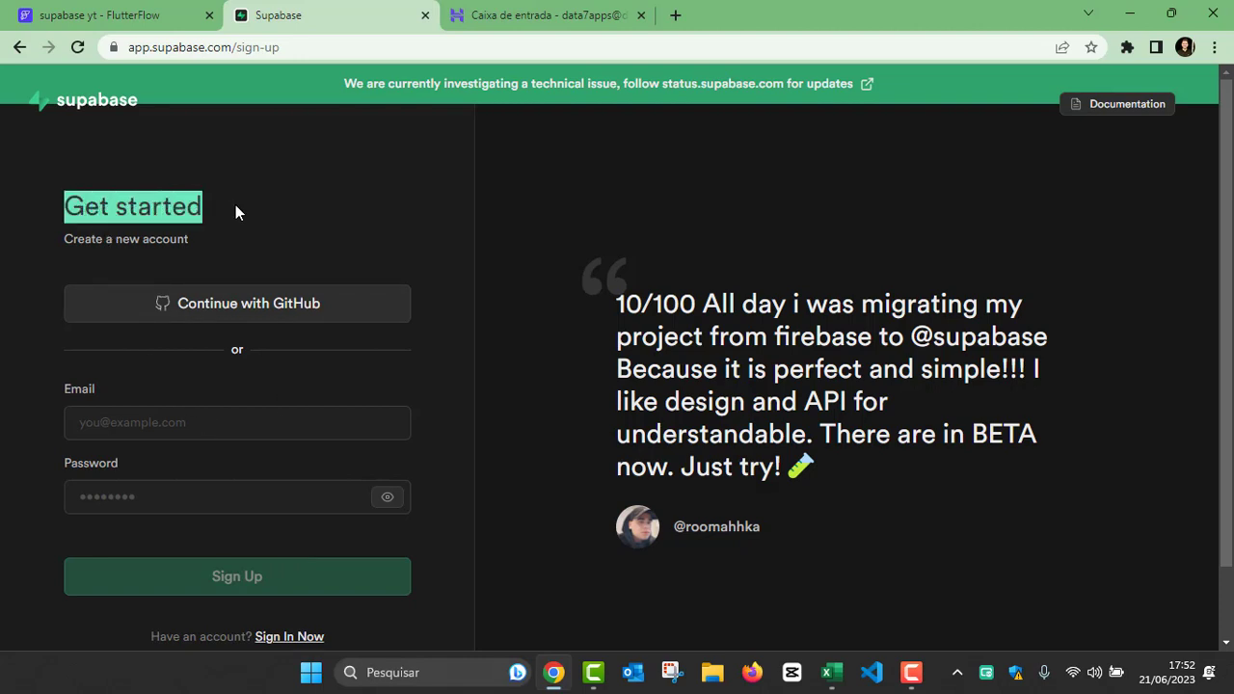
scroll(155, 357, "down", 1)
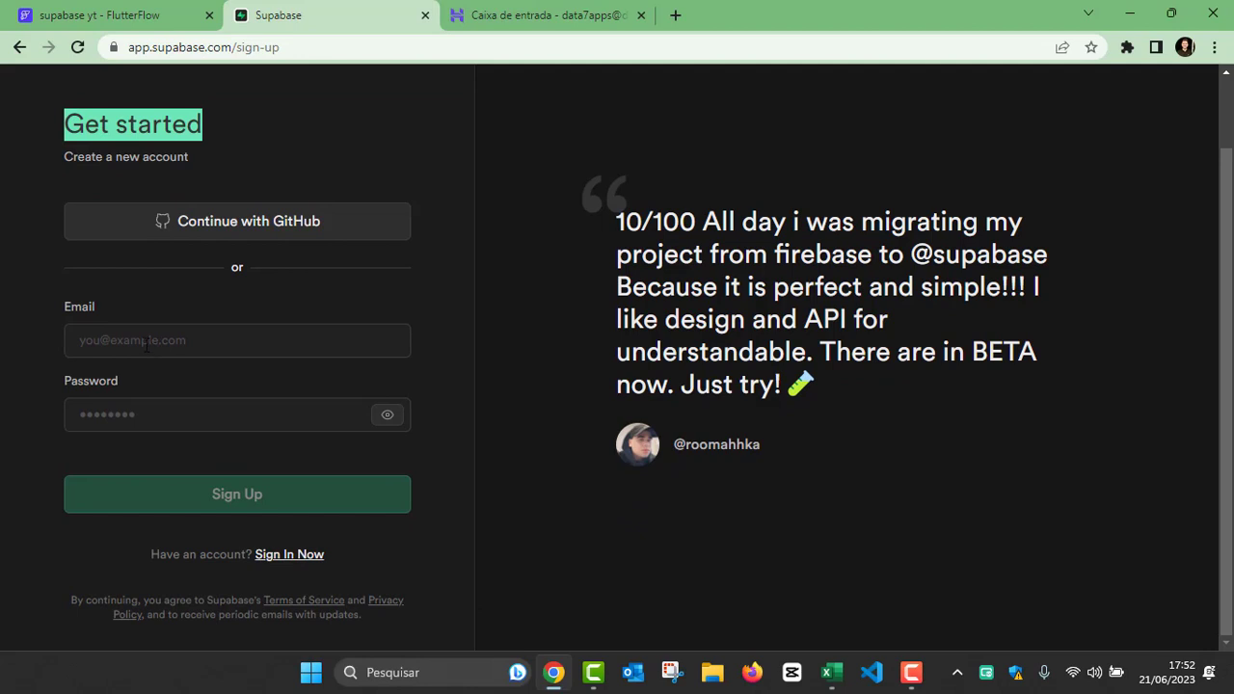
Step: Fill in the account's e-mail address in the sign-up form
left_click(145, 343)
left_click(127, 424)
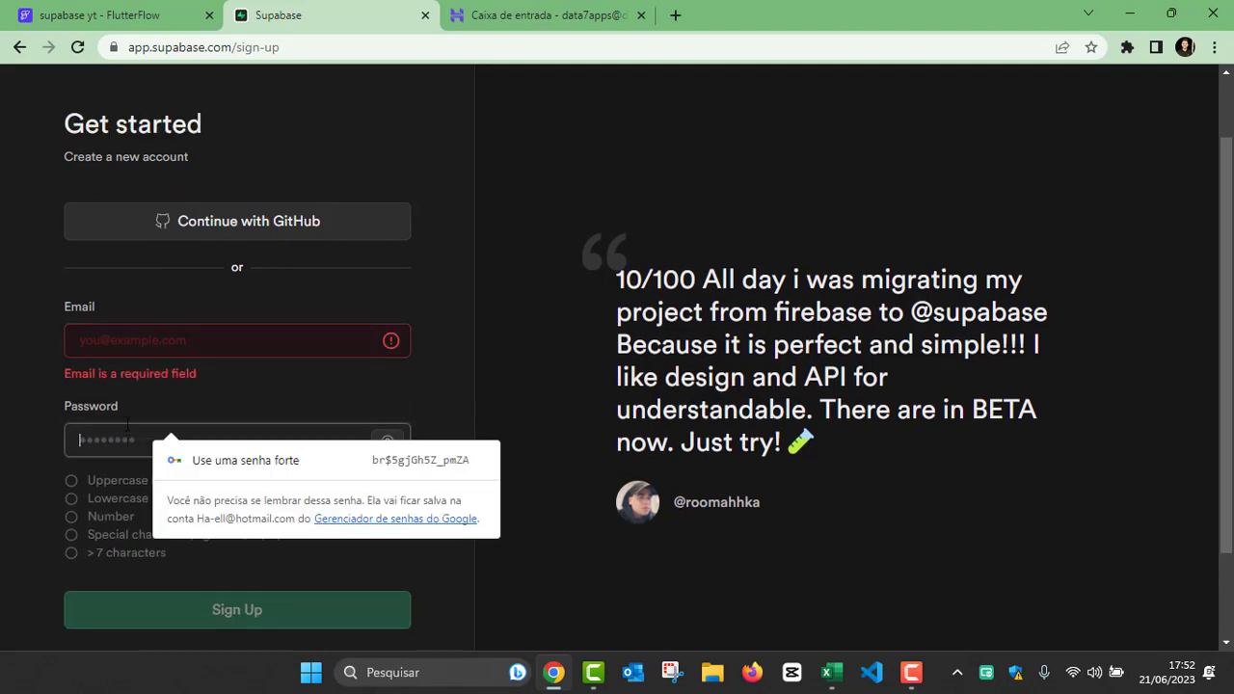
left_click(134, 341)
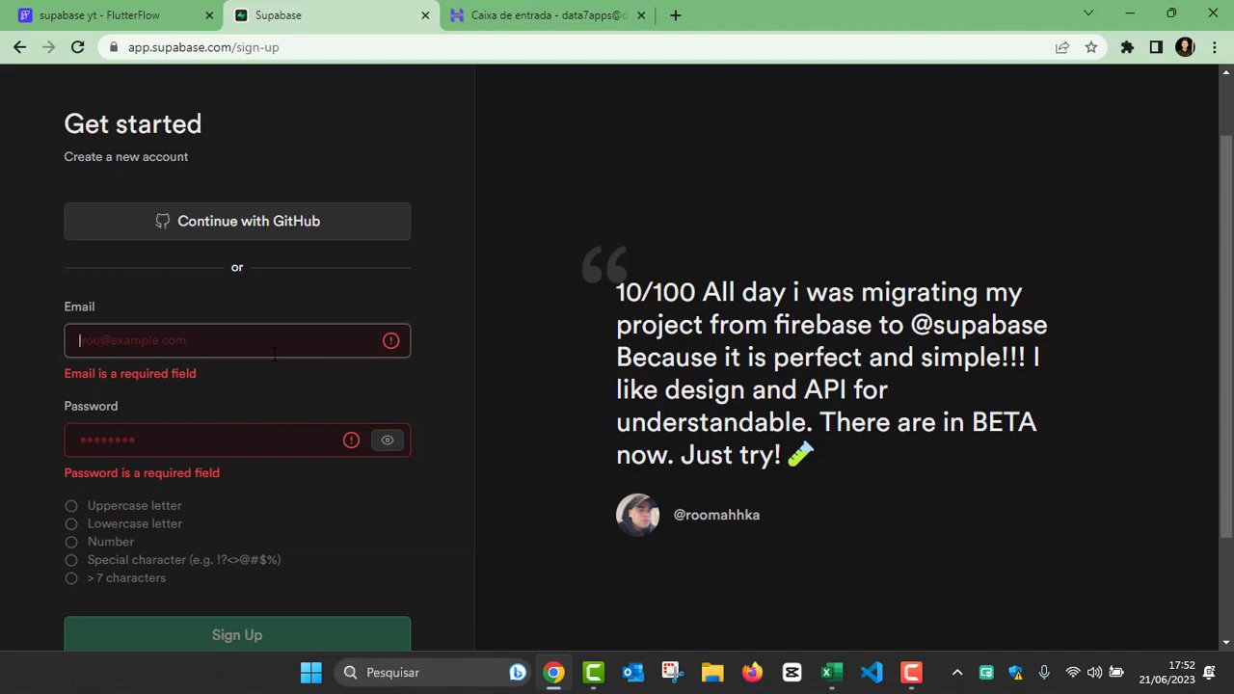
type("DATA")
key("Caps_Lock")
key("BackSpace")
key("BackSpace")
key("BackSpace")
key("BackSpace")
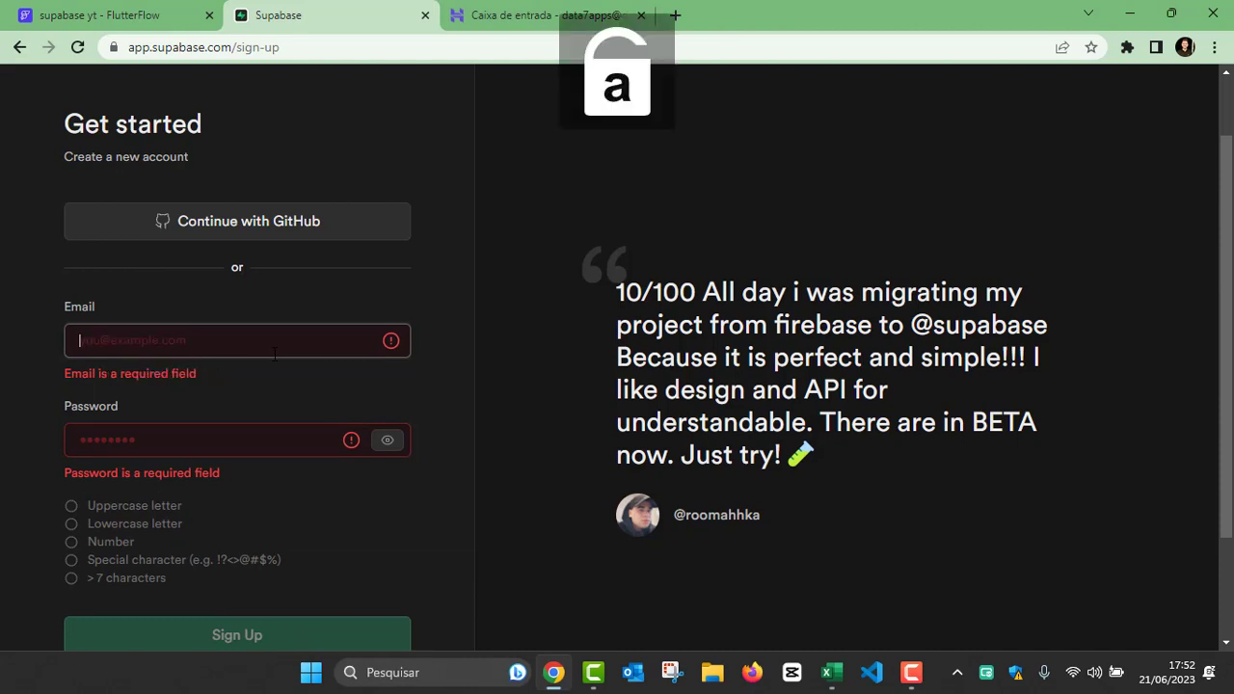
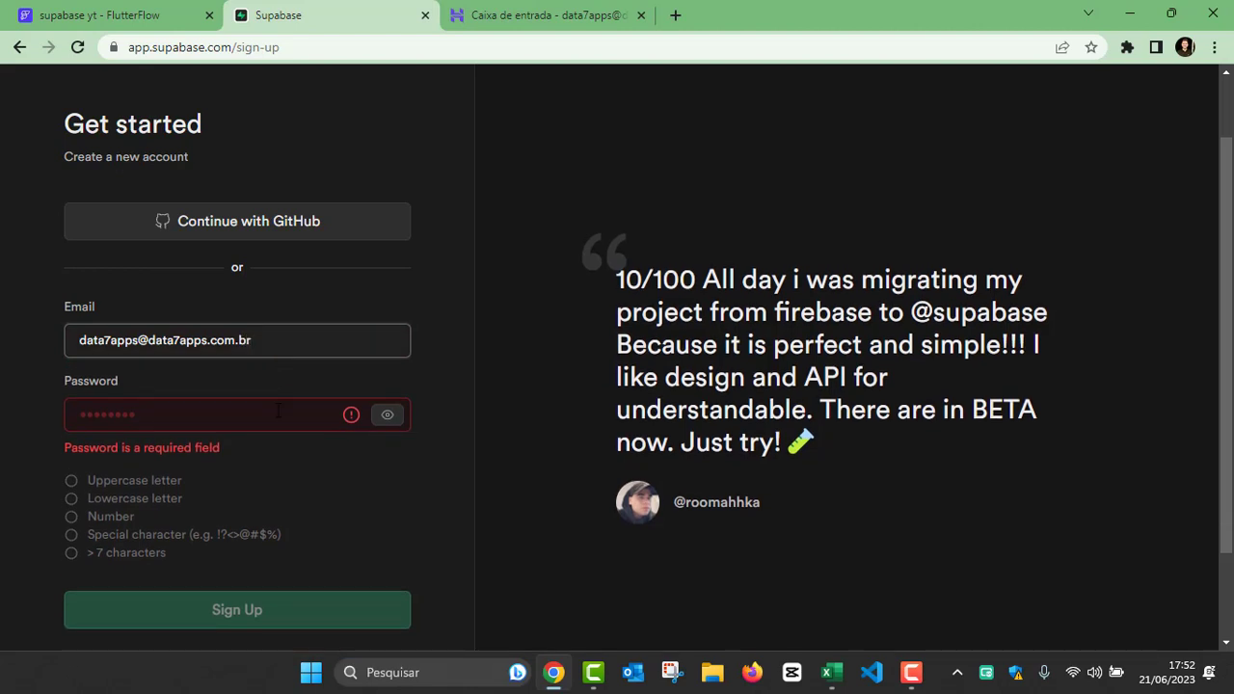
Step: Enter an account password that meets the listed requirements, including a special character
key("Tab")
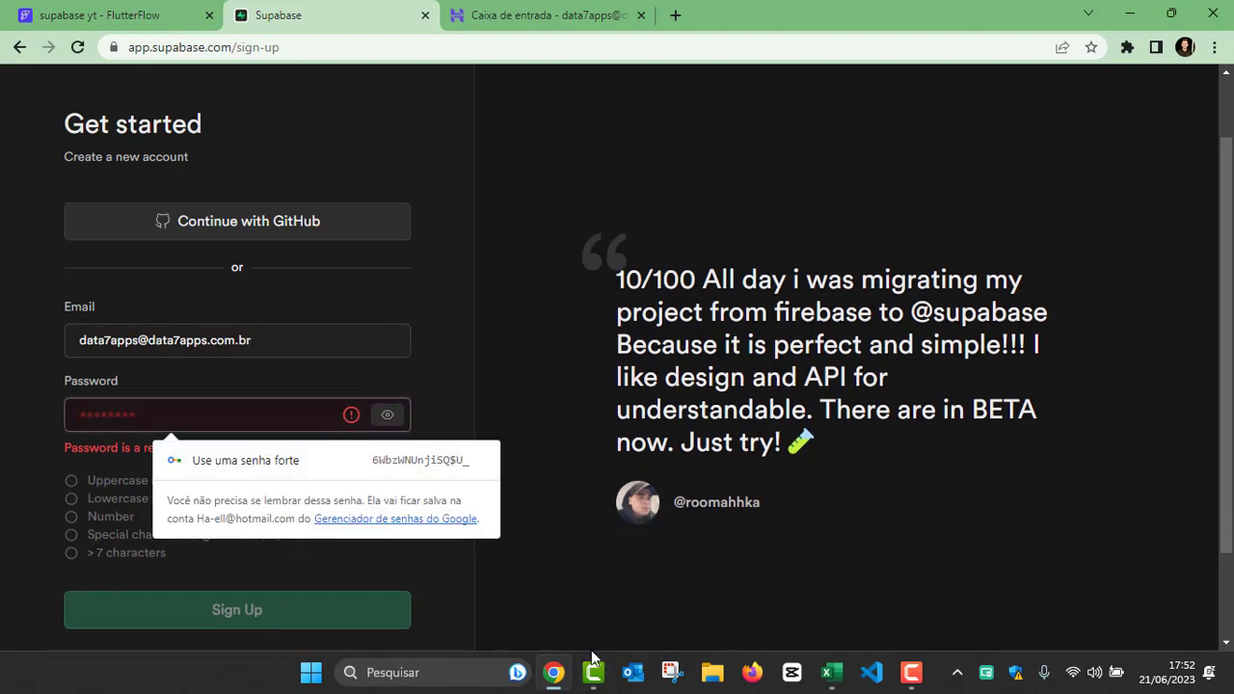
type("D••••••")
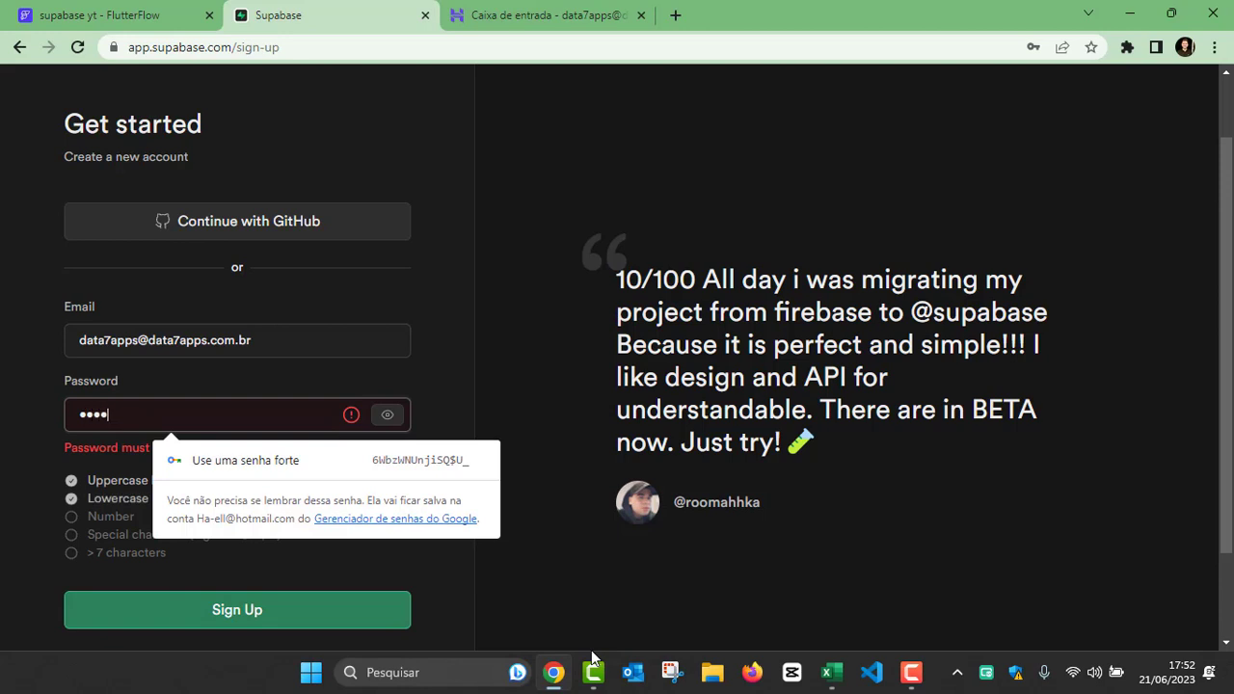
type("p")
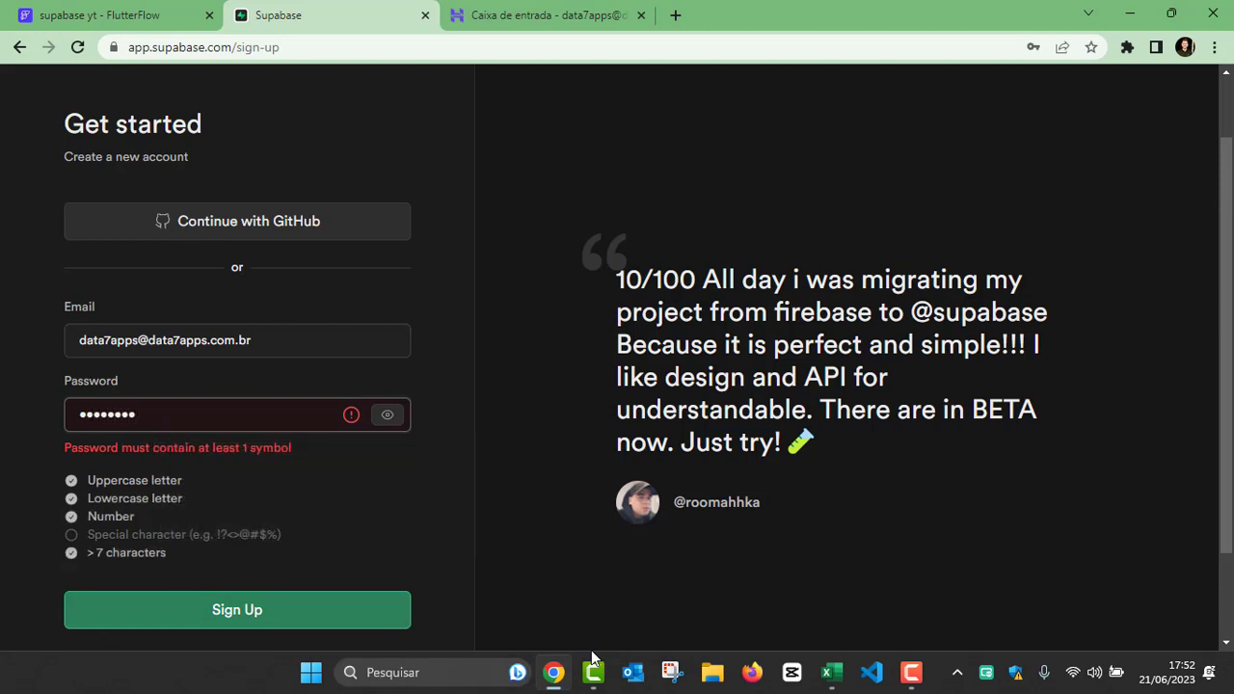
type("!")
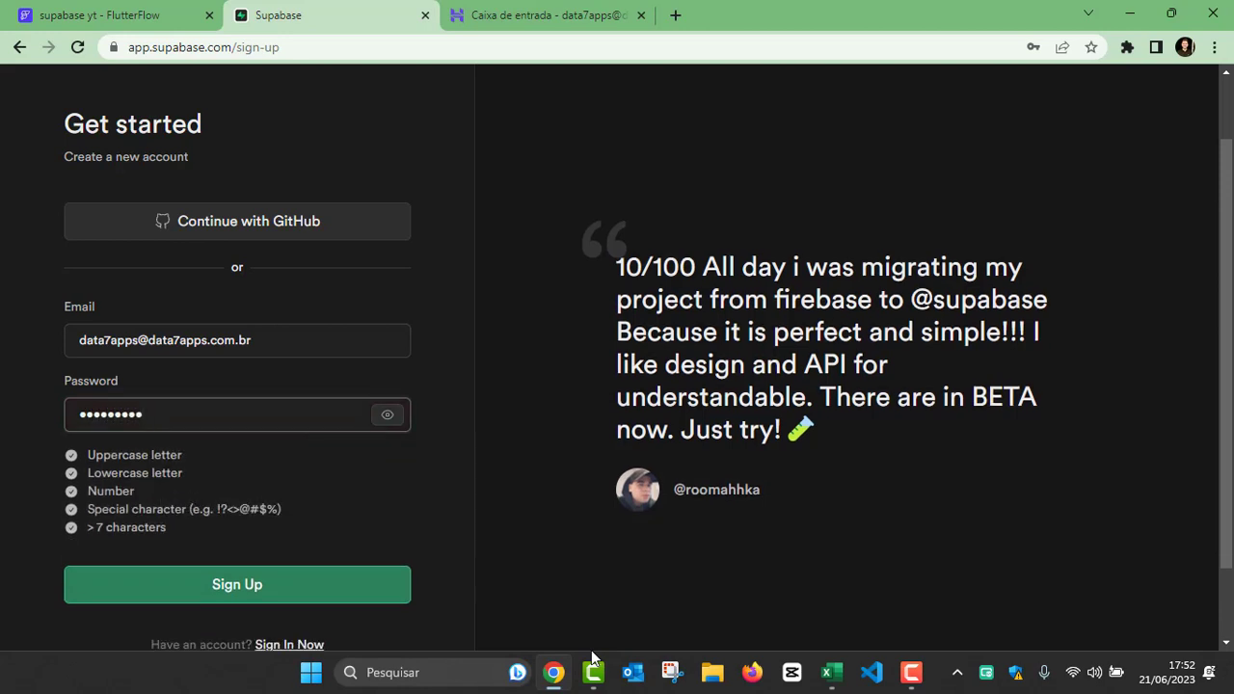
Step: Submit the sign-up form and switch to the Hostinger webmail inbox for the Supabase confirmation e-mail
left_click(270, 593)
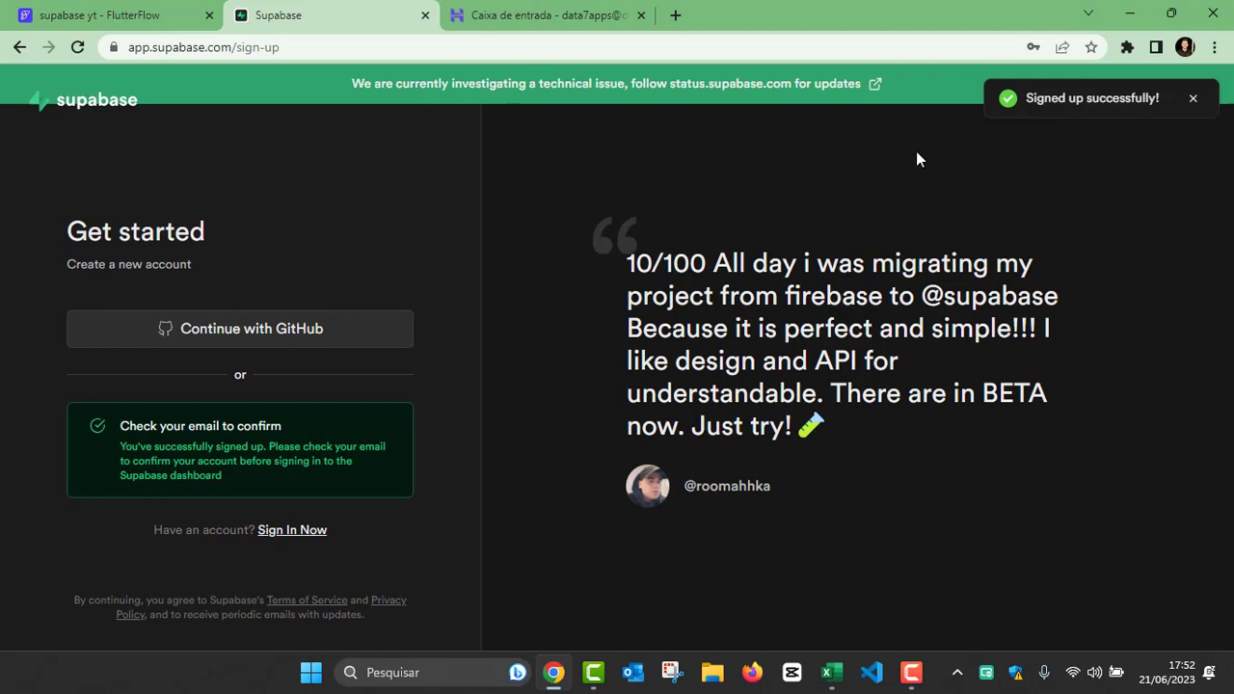
left_click(1192, 101)
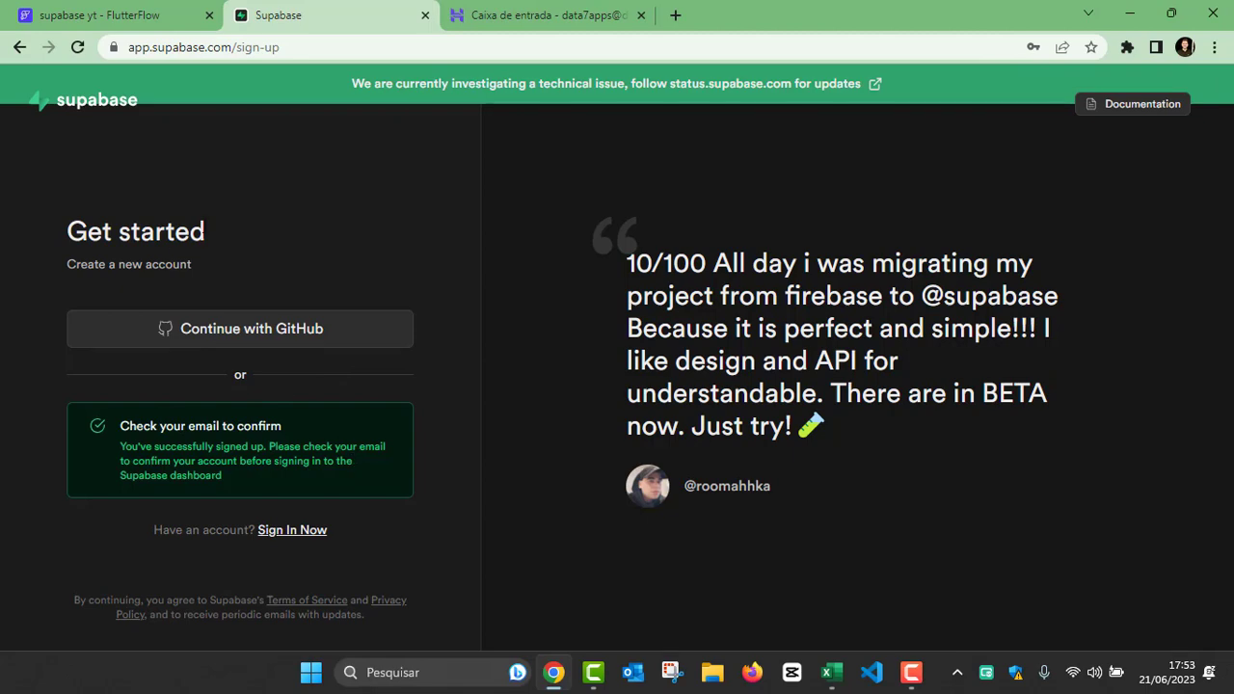
left_click(482, 20)
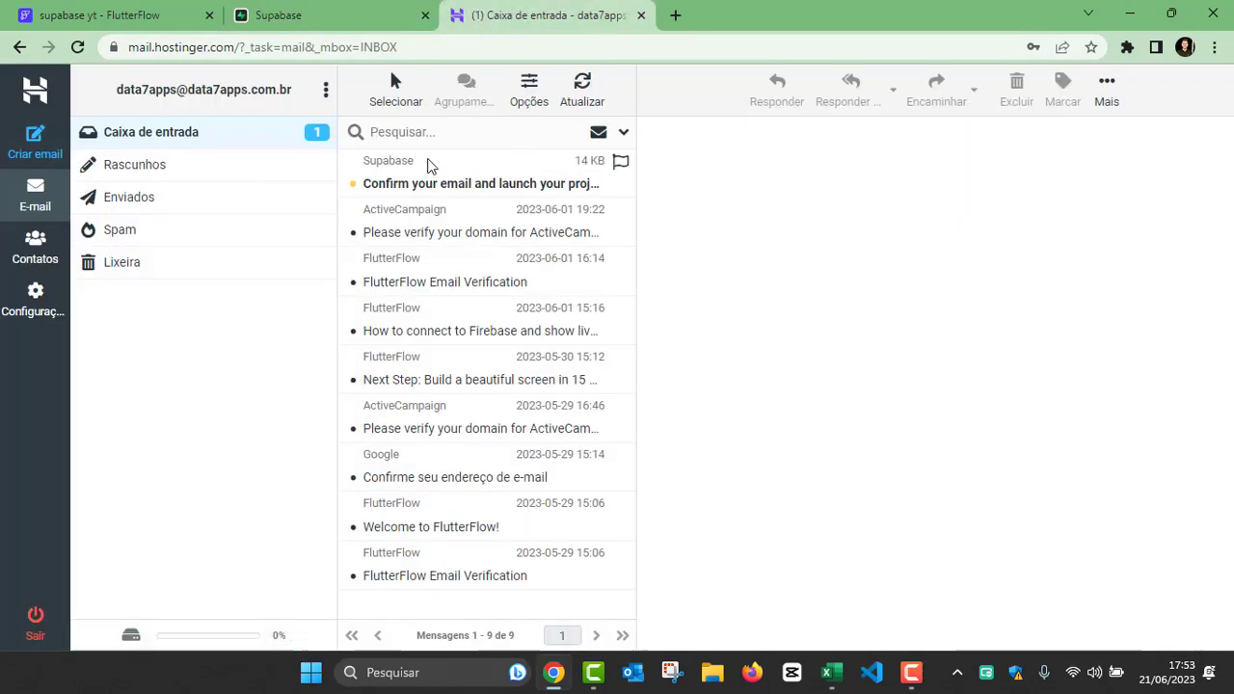
Step: Open the Supabase confirmation e-mail in the inbox and confirm the account's e-mail address
left_click(429, 188)
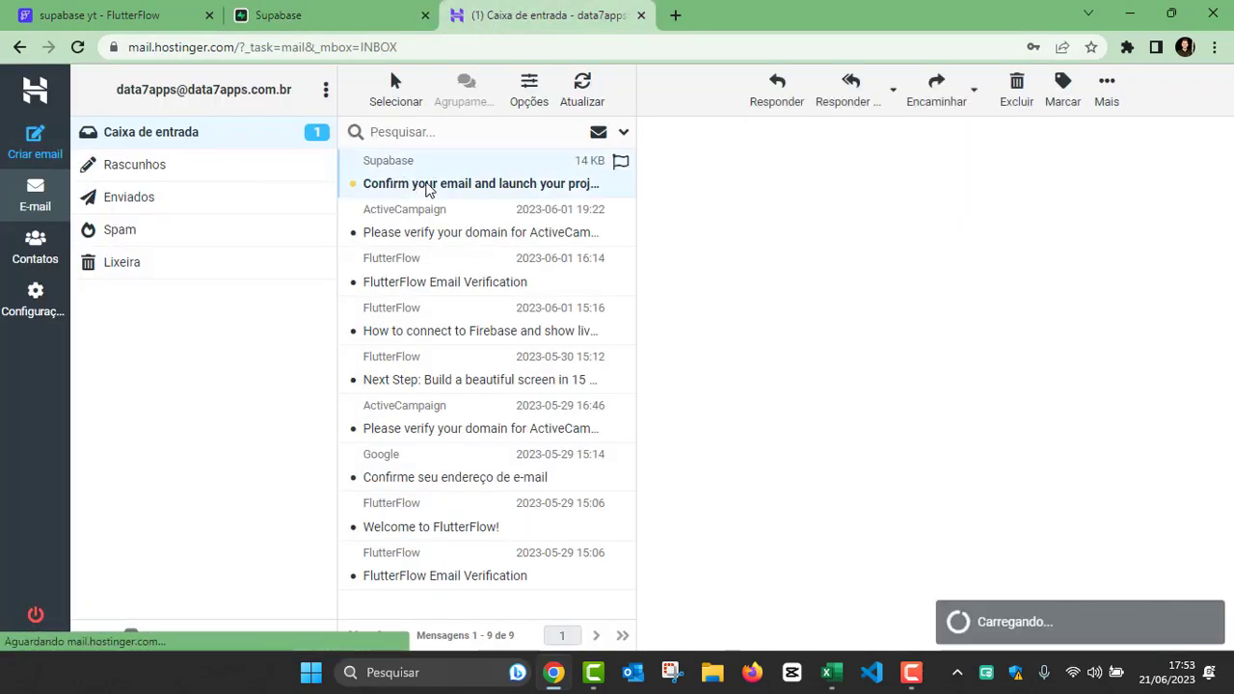
scroll(779, 389, "down", 1)
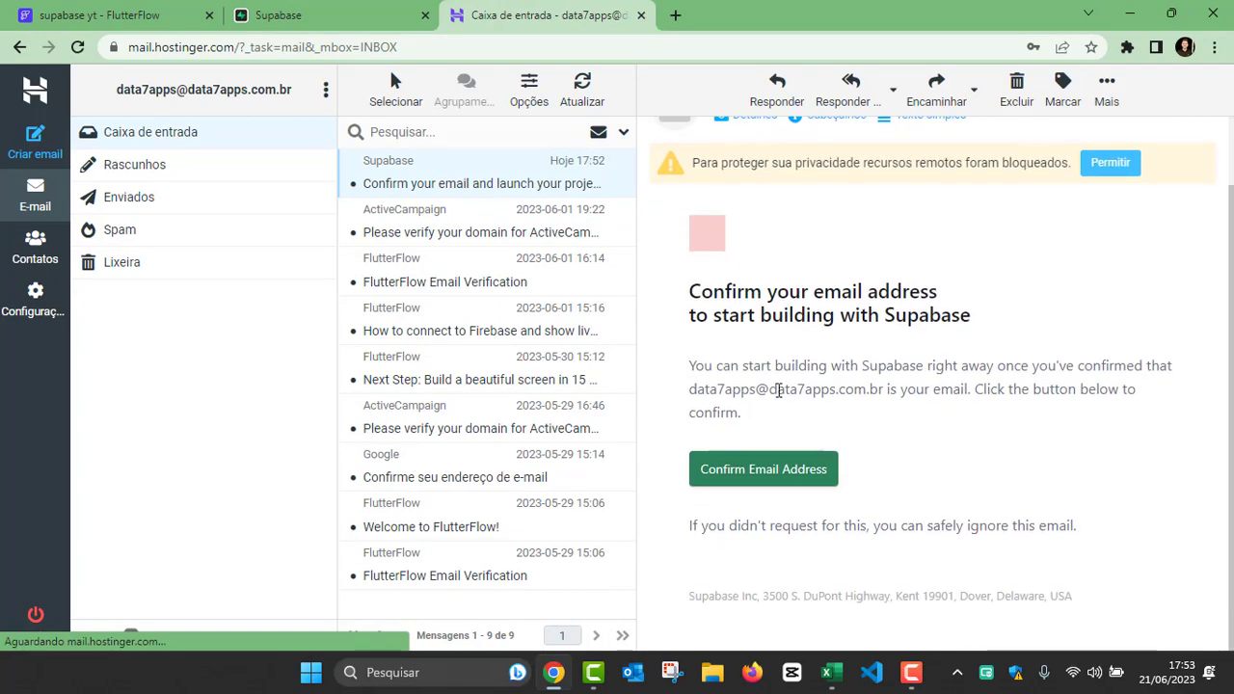
left_click(767, 470)
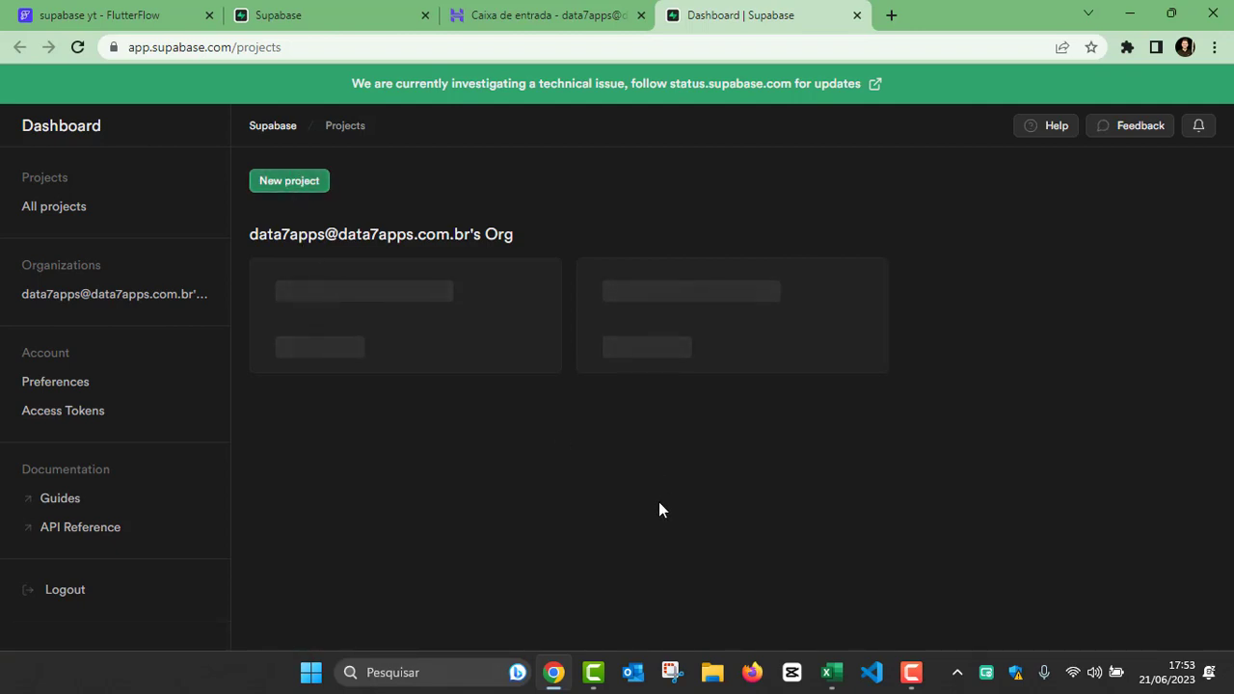
Step: Start a new project under the account's existing organization and name it Projeto 1
left_click(285, 187)
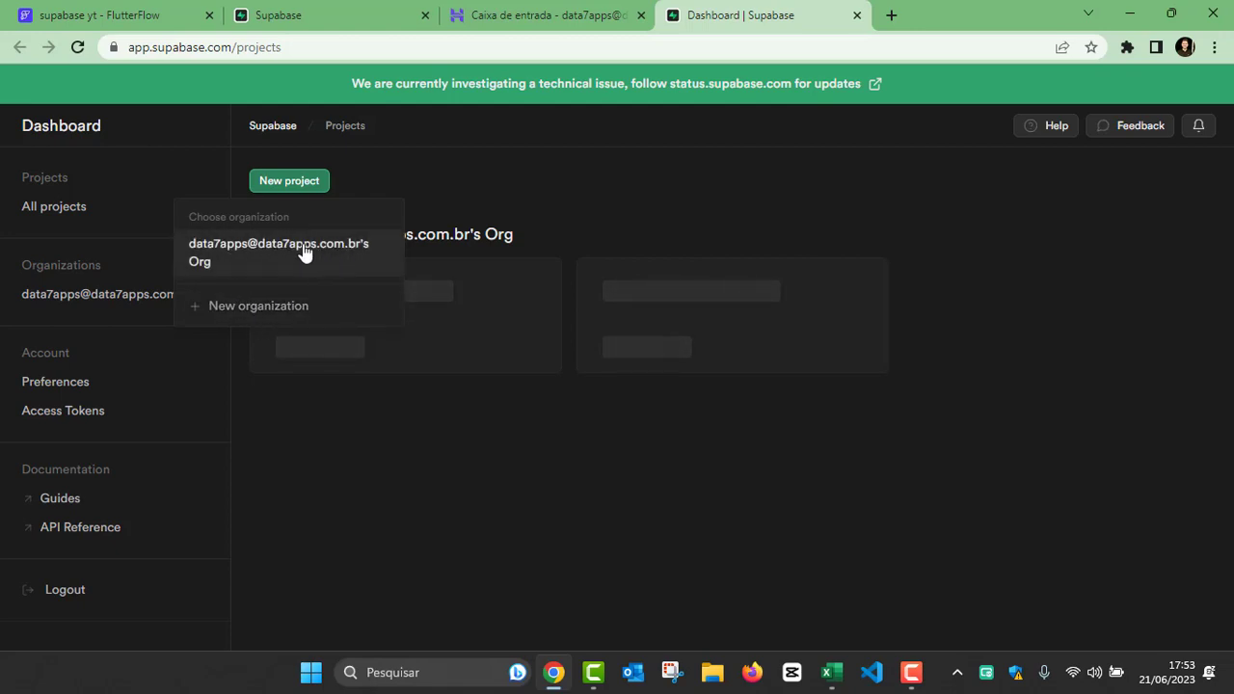
left_click(268, 256)
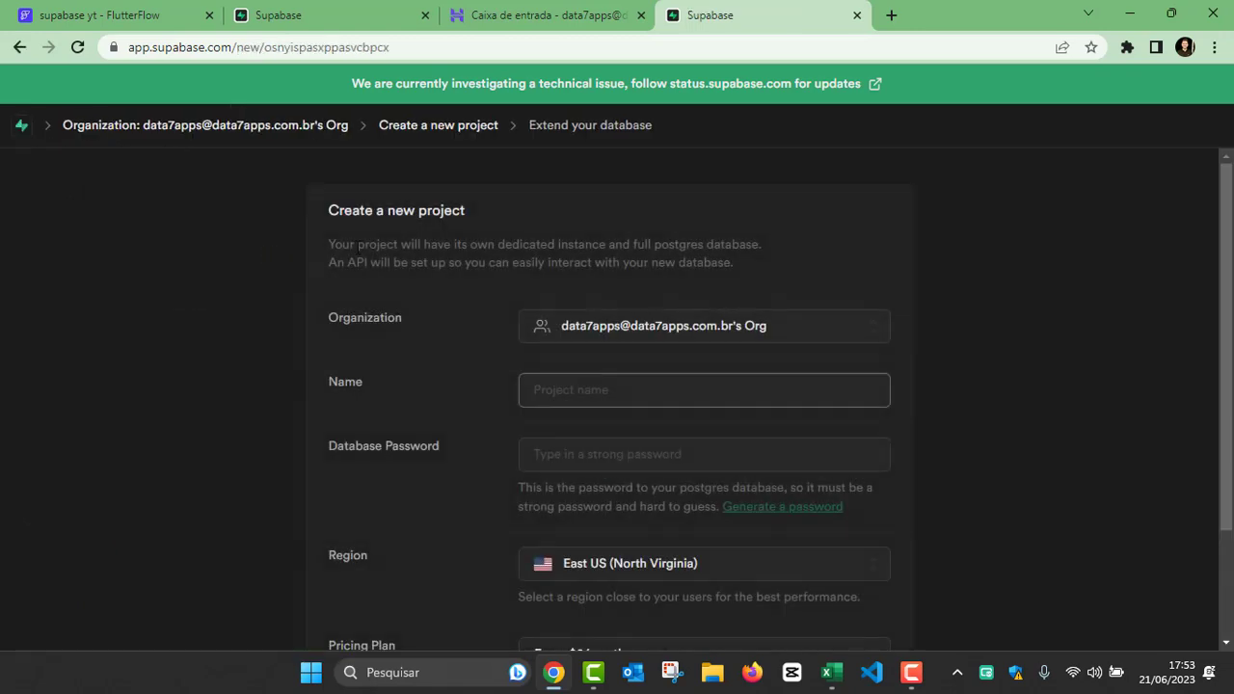
scroll(655, 328, "down", 1)
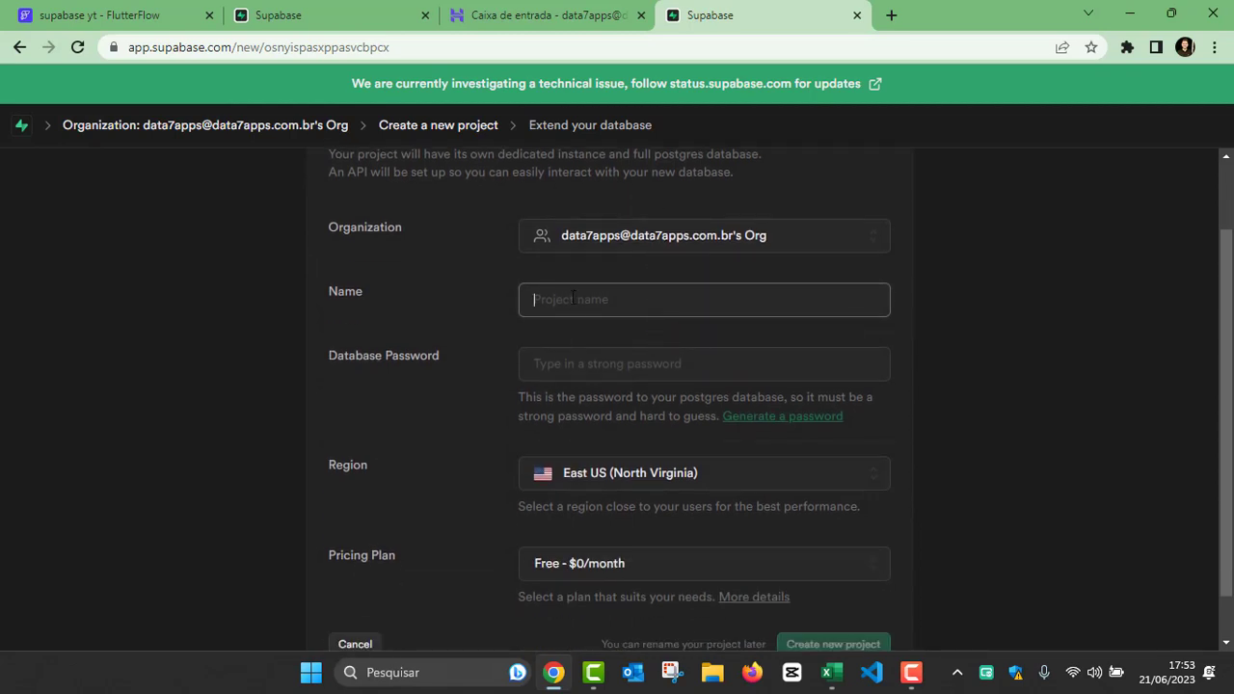
type("Projeto 1")
Step: Fill the Database Password field with a strong password generated by Supabase
left_click(598, 368)
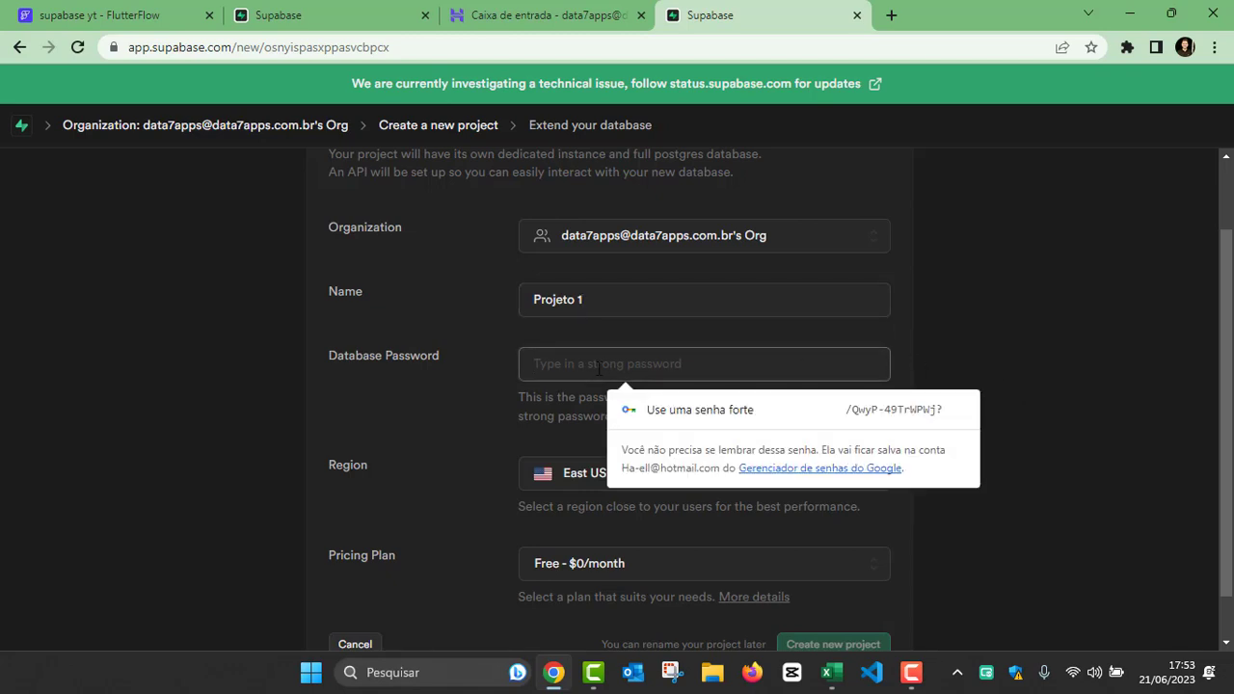
left_click(1001, 326)
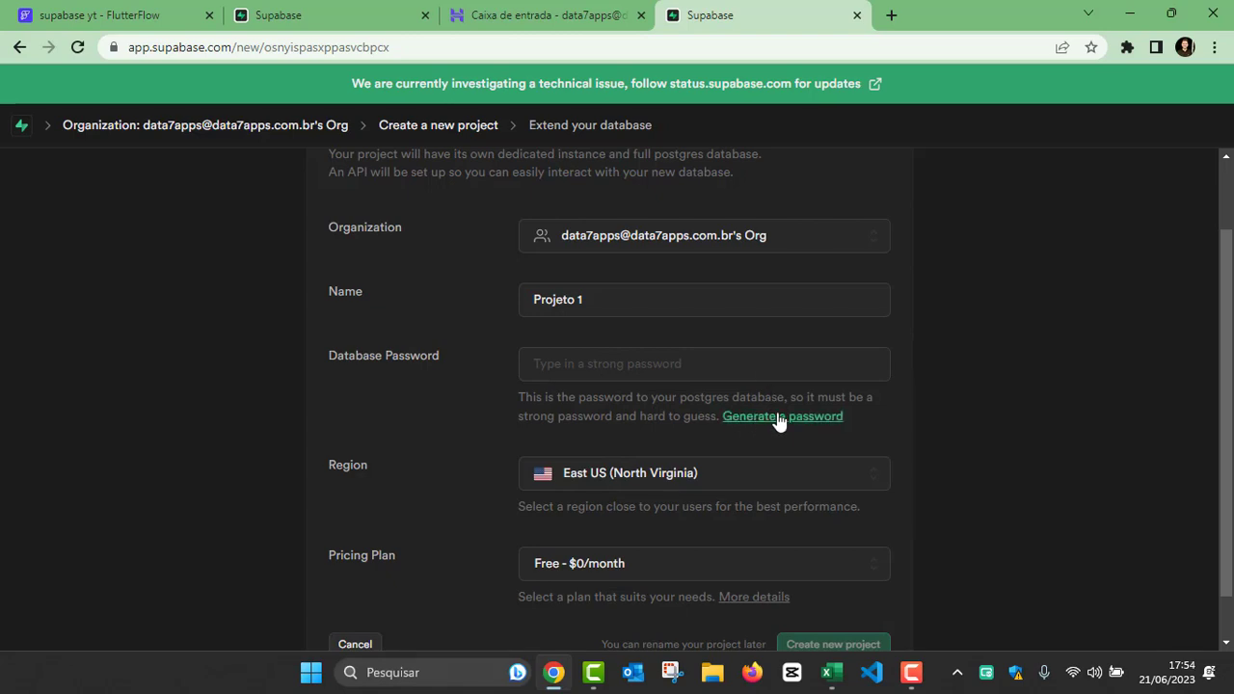
left_click(779, 418)
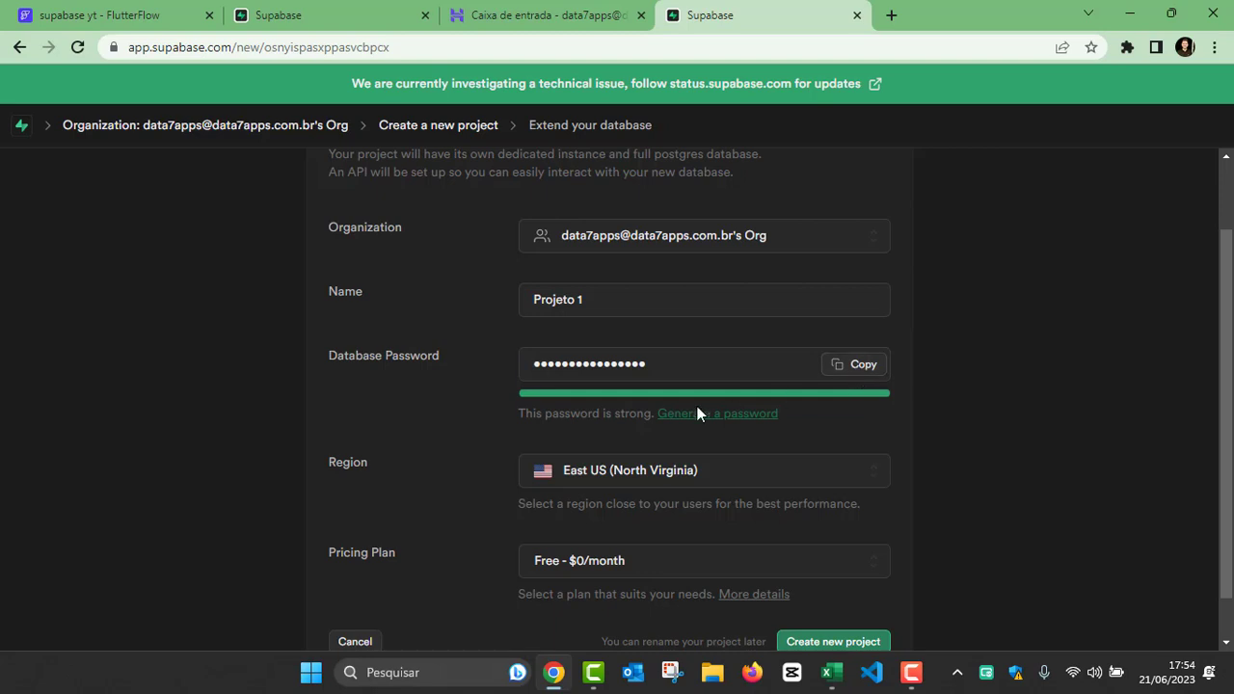
Step: Set the project's region to South America (São Paulo) and create the new project
scroll(697, 400, "down", 1)
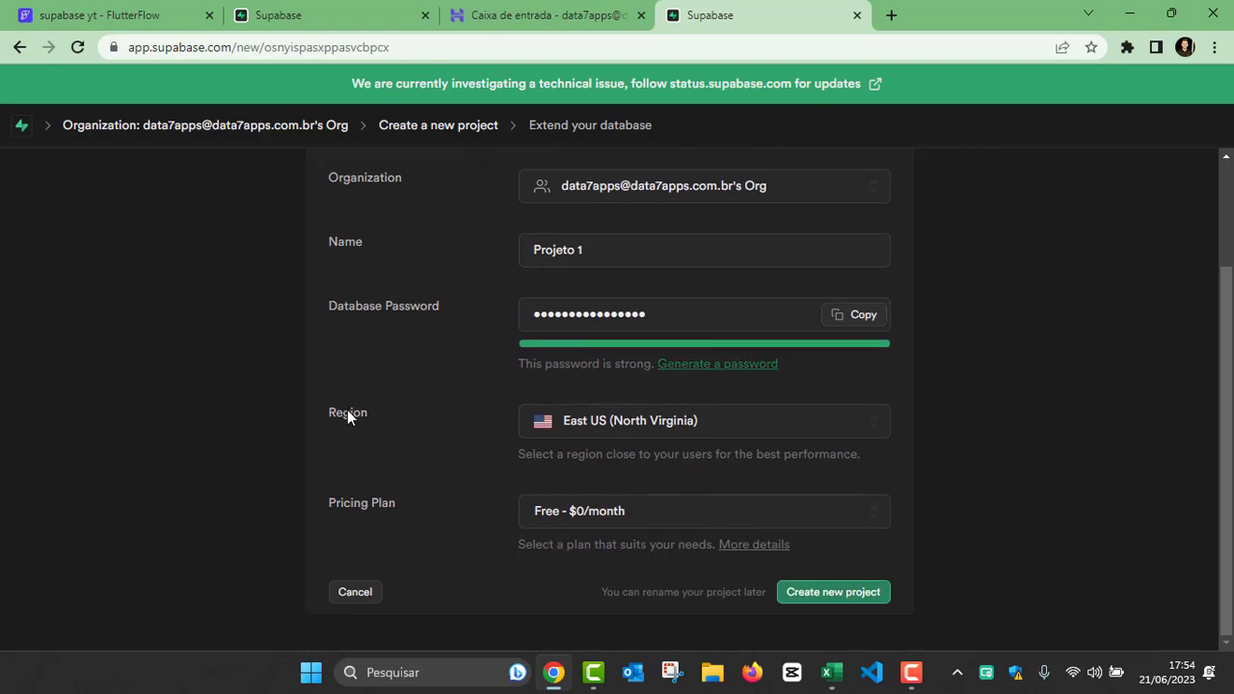
left_click(700, 426)
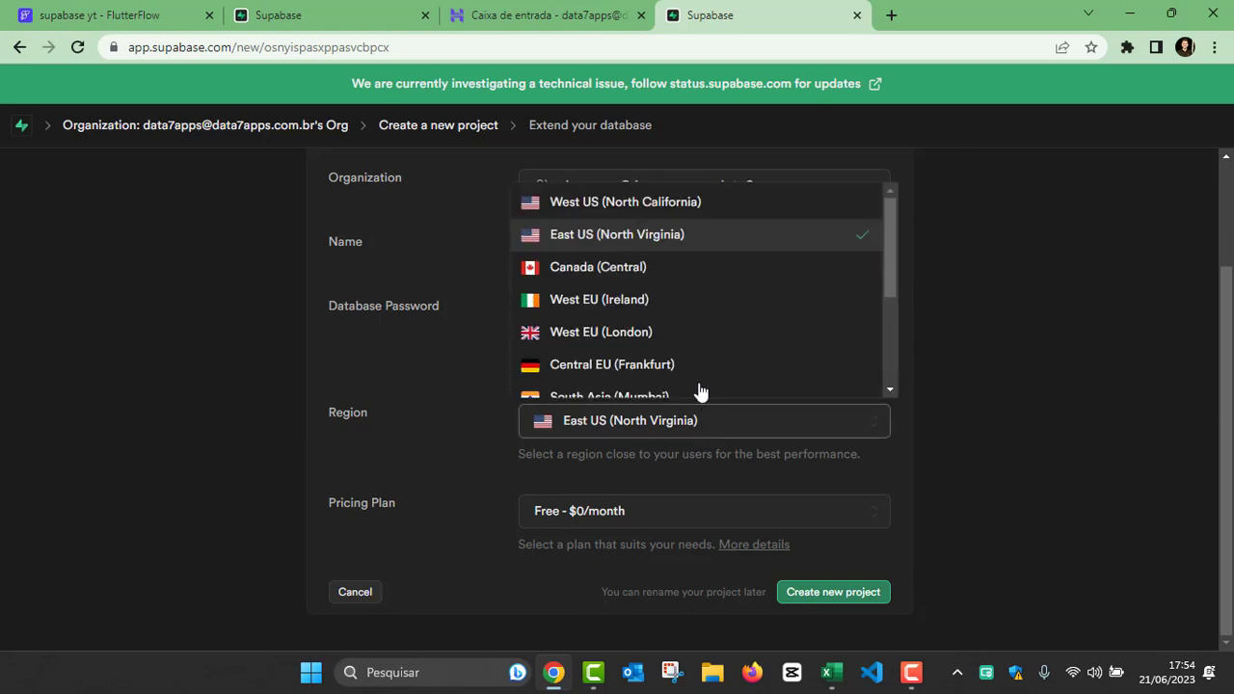
scroll(675, 321, "down", 3)
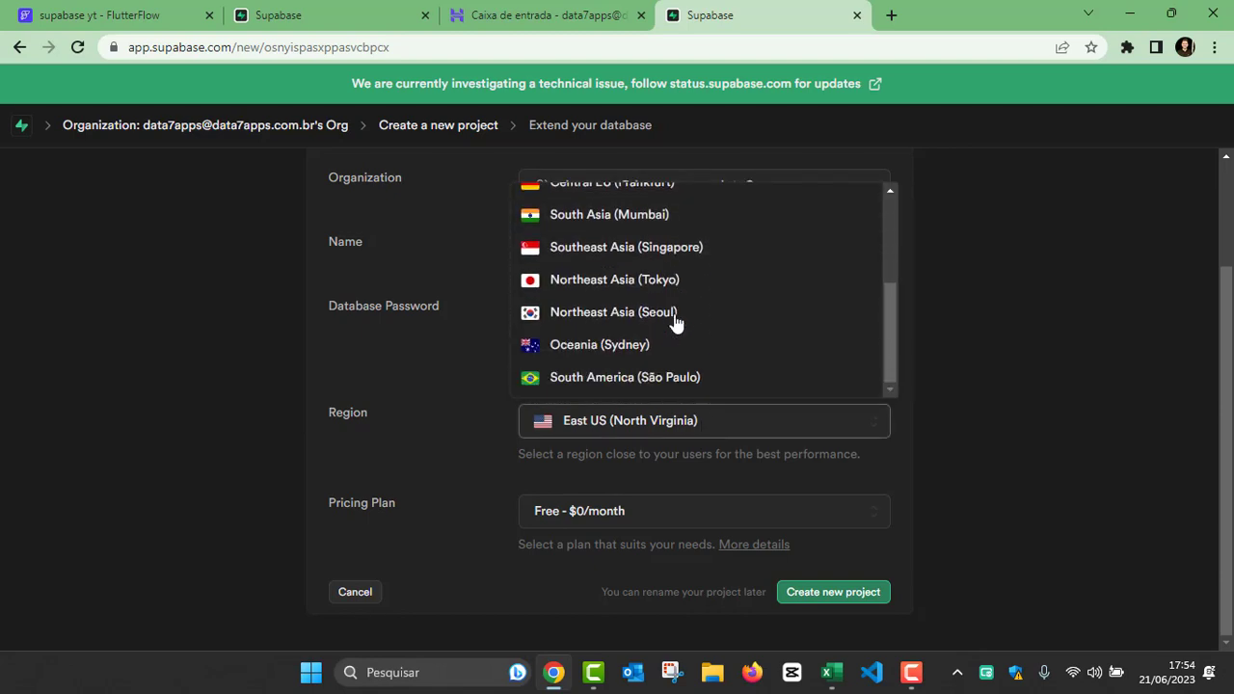
left_click(665, 378)
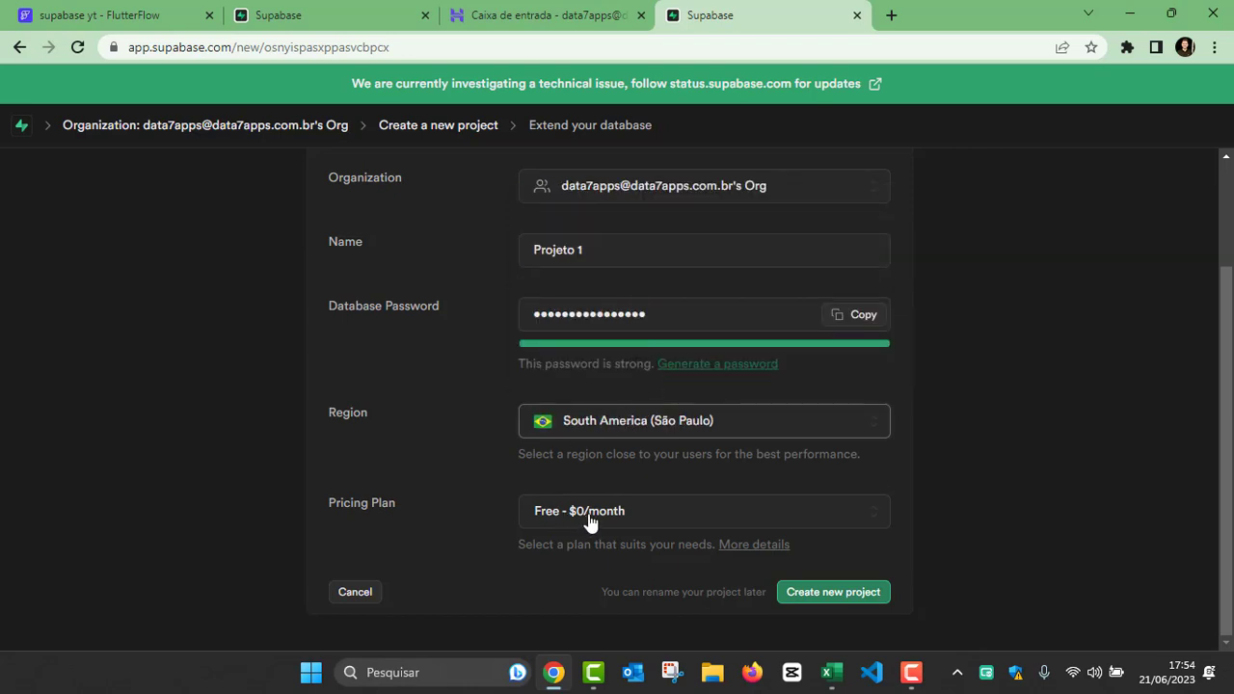
left_click(840, 599)
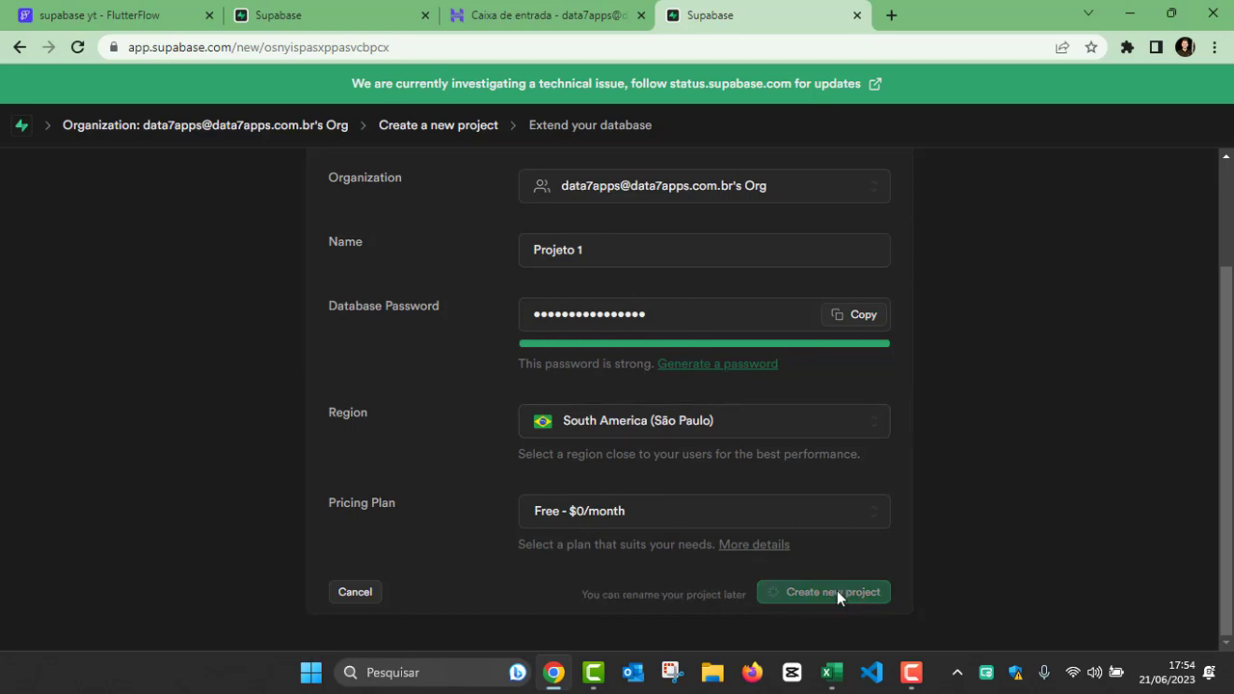
Step: Review the new project's setup and welcome pages, including its API keys, project URL and database introduction
scroll(1039, 466, "up", 3)
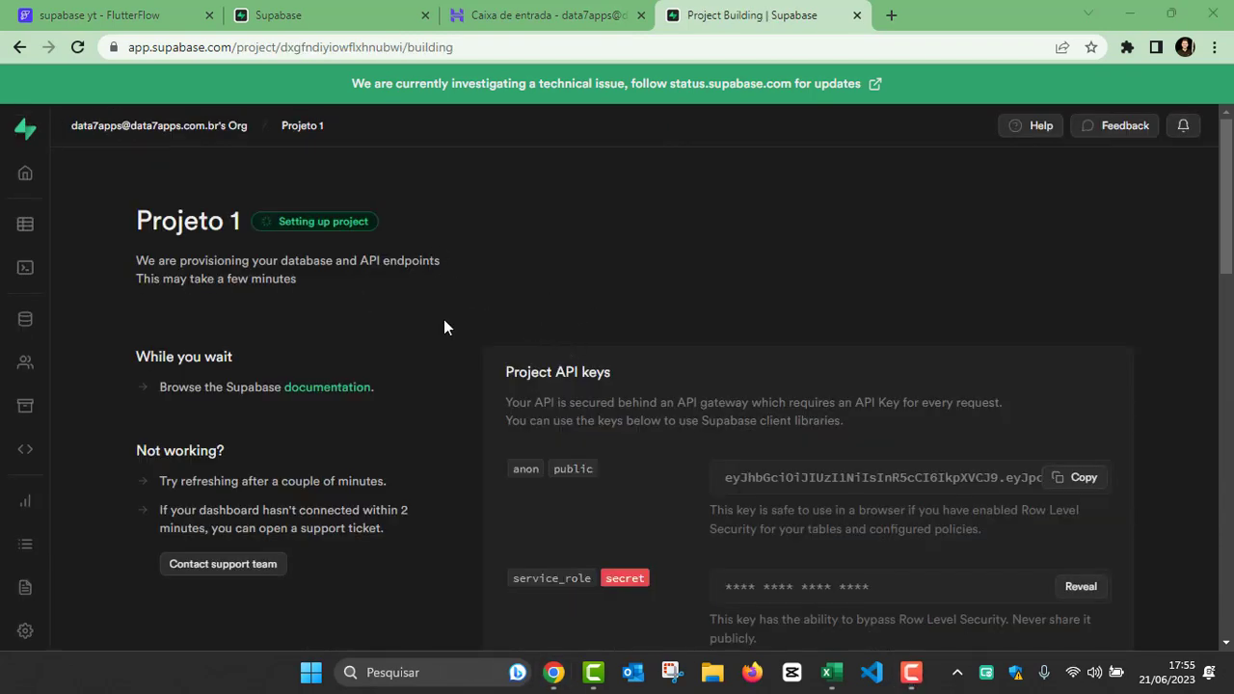
scroll(662, 311, "down", 2)
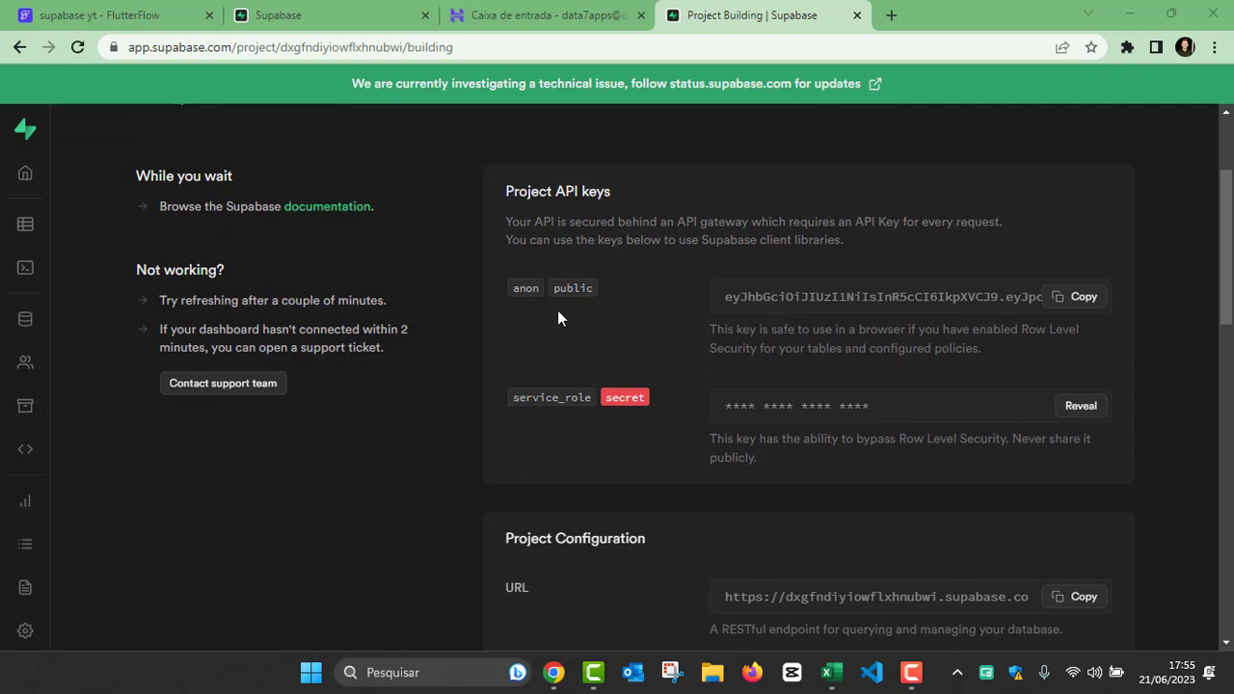
scroll(594, 399, "down", 3)
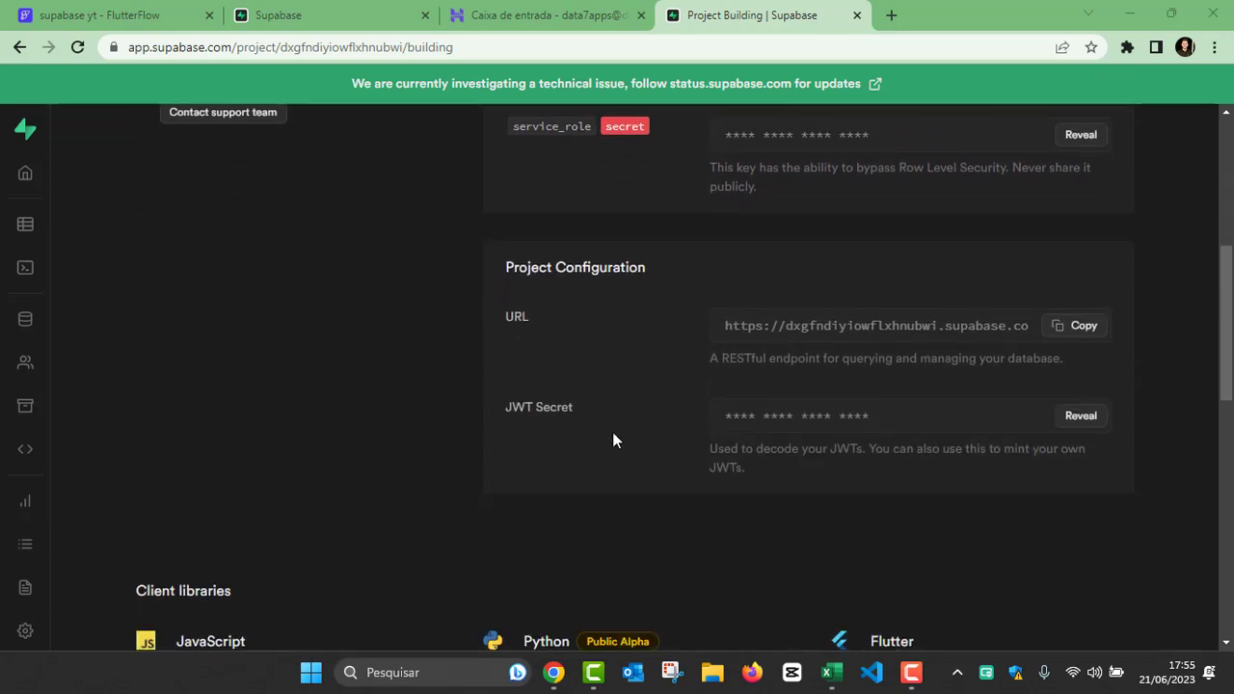
scroll(603, 403, "down", 3)
scroll(603, 403, "up", 6)
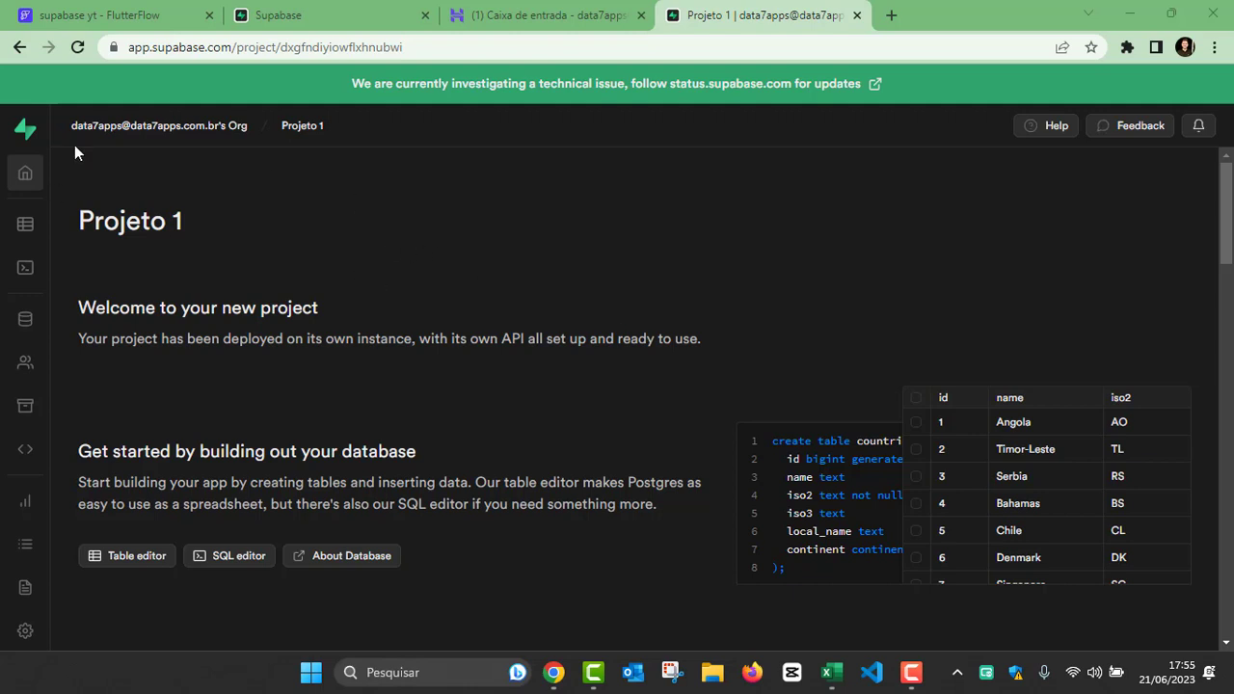
left_click_drag(78, 308, 314, 306)
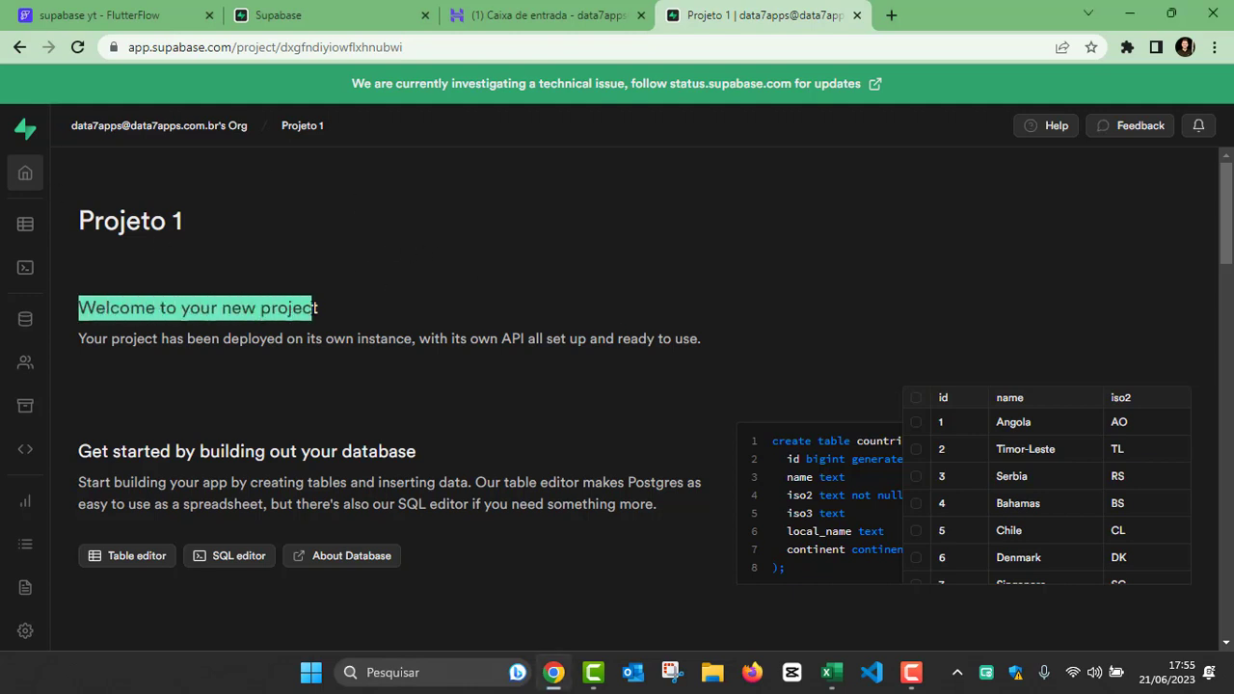
scroll(853, 356, "down", 4)
scroll(853, 355, "down", 5)
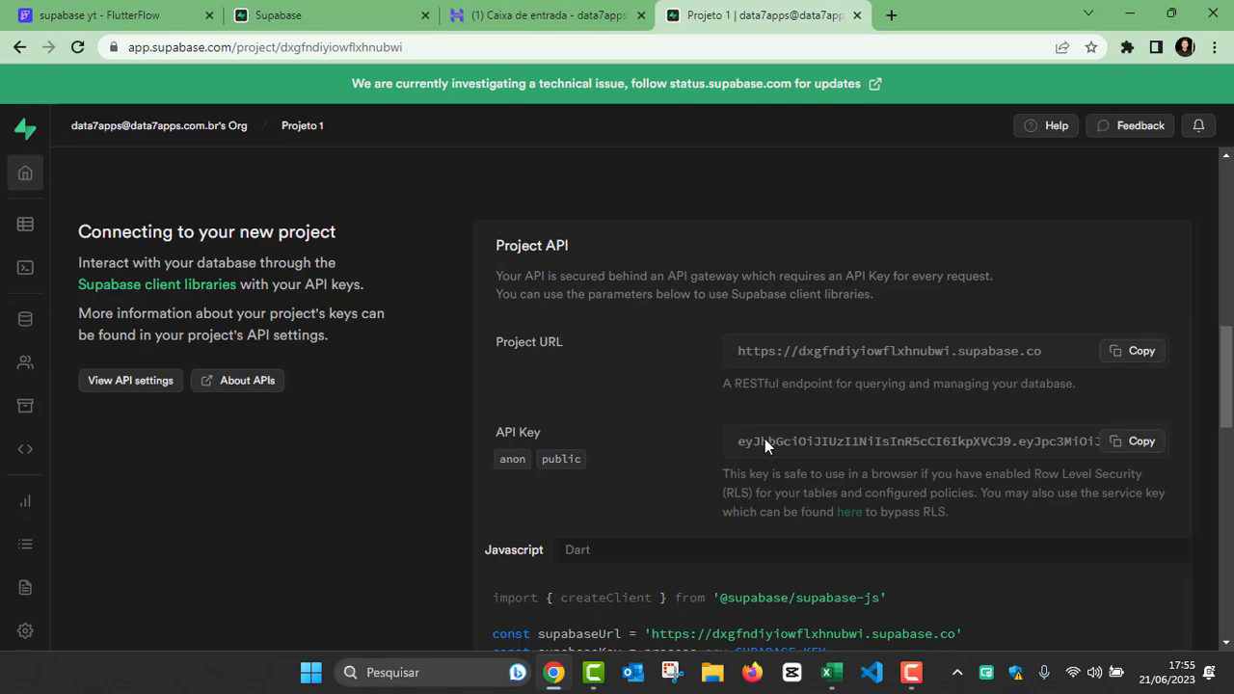
scroll(671, 422, "up", 6)
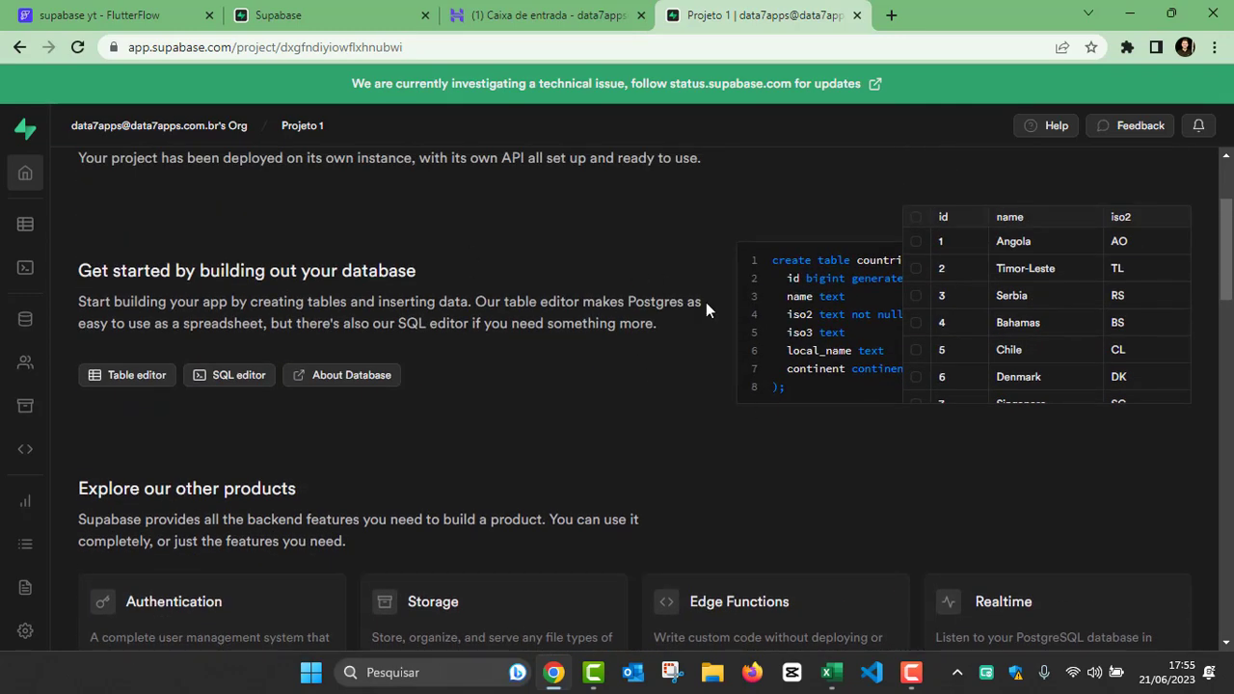
scroll(675, 379, "up", 2)
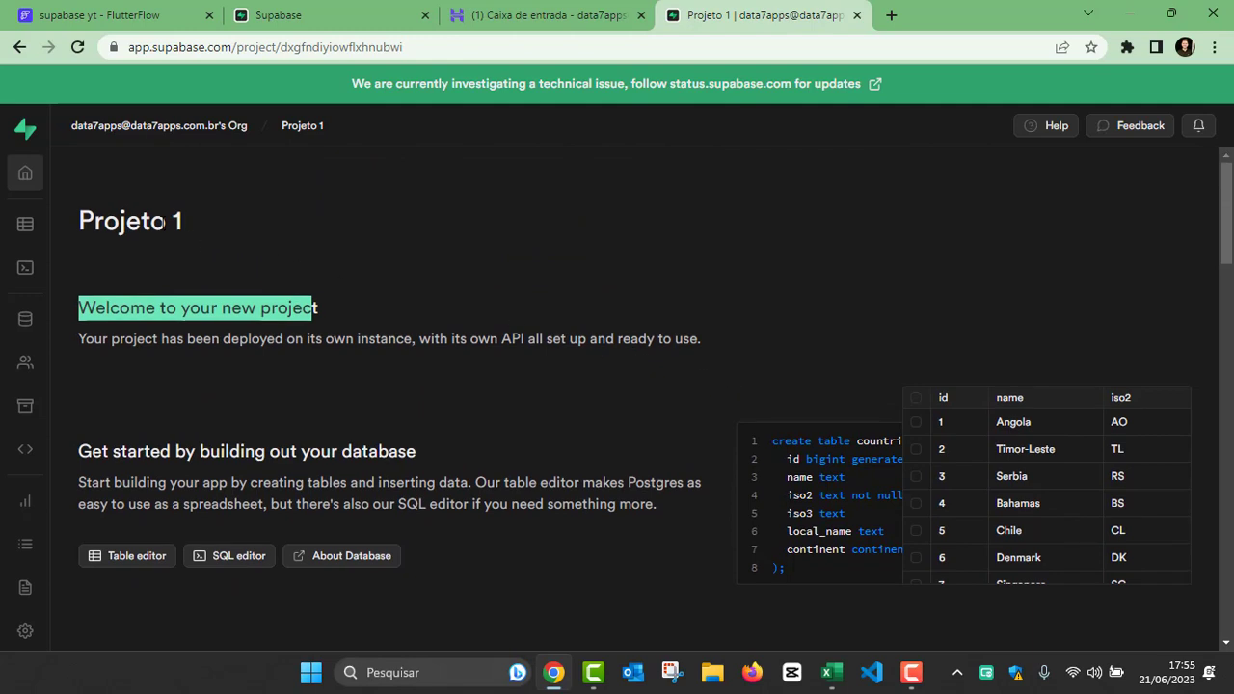
Step: Start a new table in the project's Table Editor and name it Montadora
left_click(25, 227)
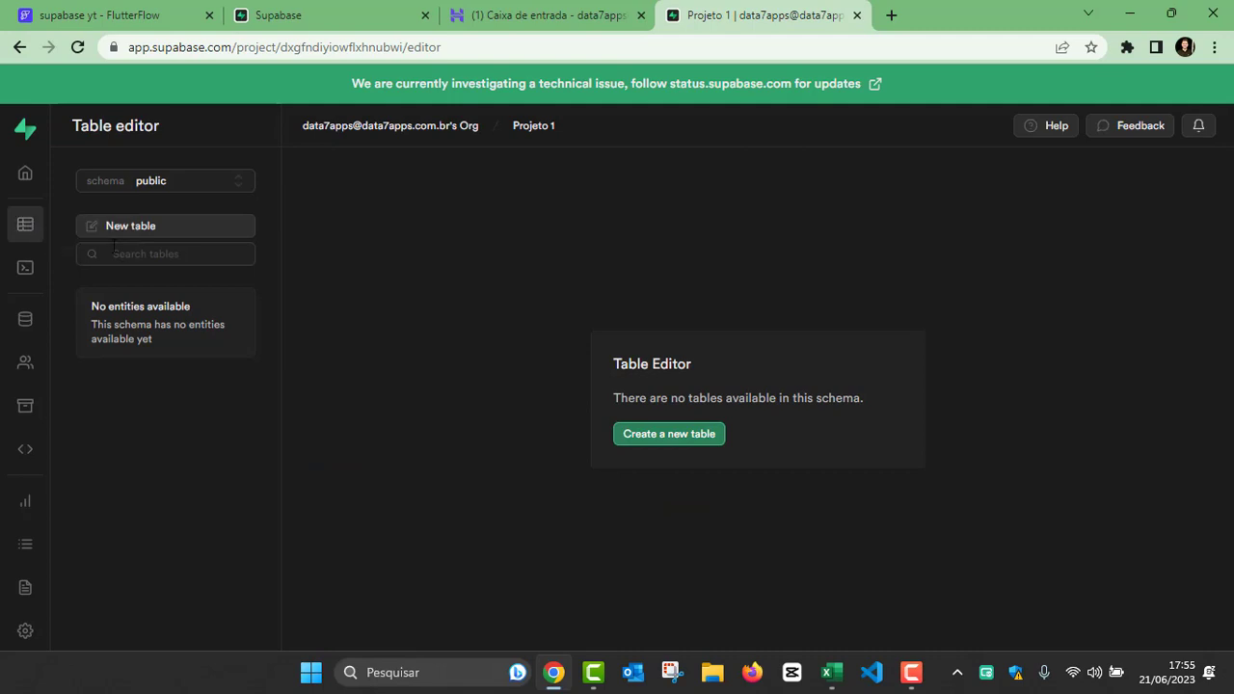
left_click(673, 442)
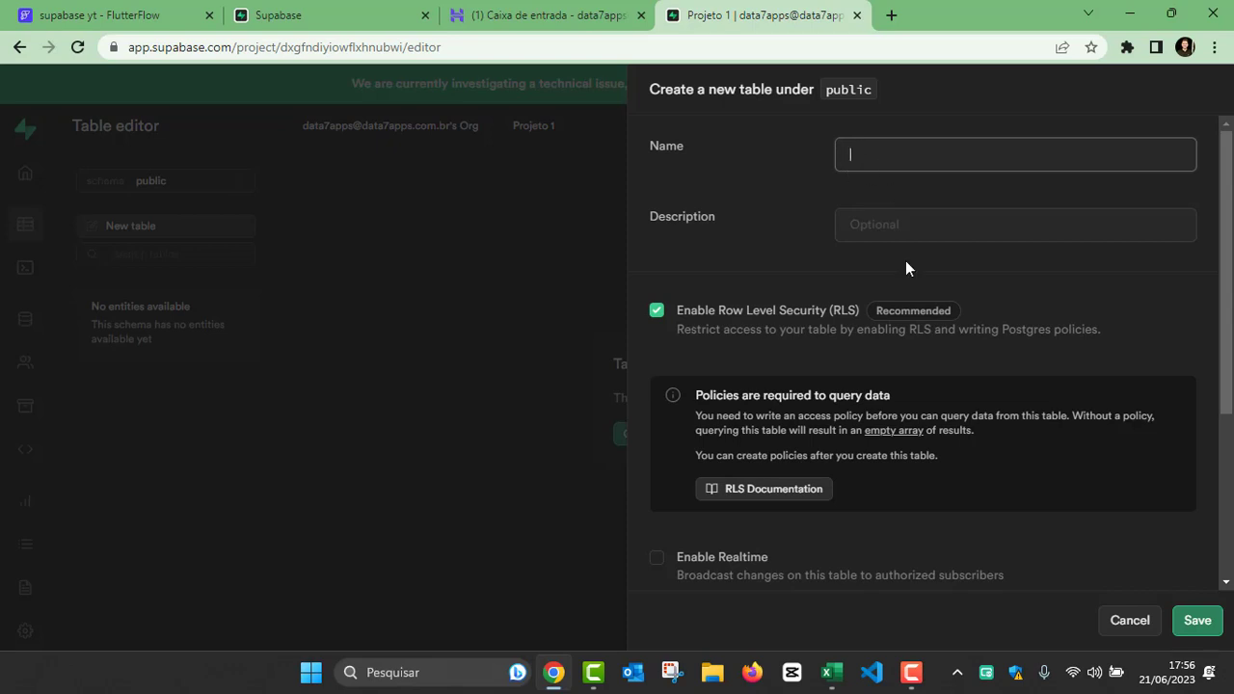
type("Montadoras")
key("BackSpace")
left_click(899, 238)
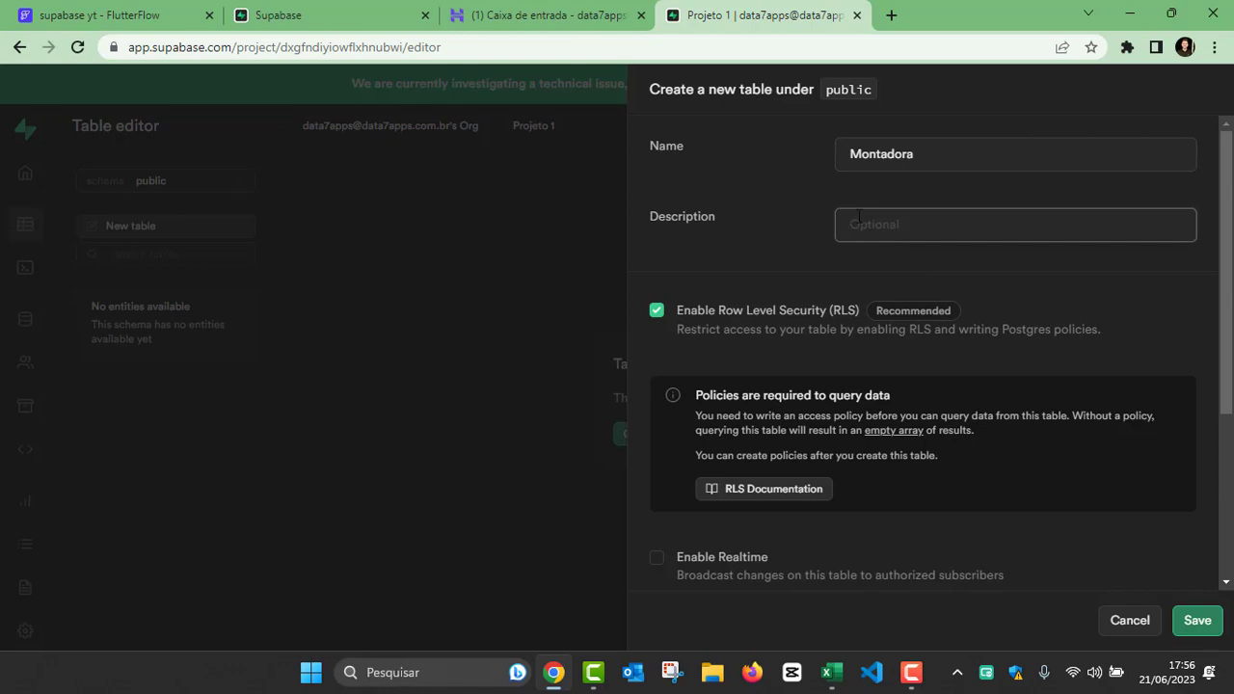
Step: Enable Realtime for the new Montadora table
scroll(793, 216, "down", 1)
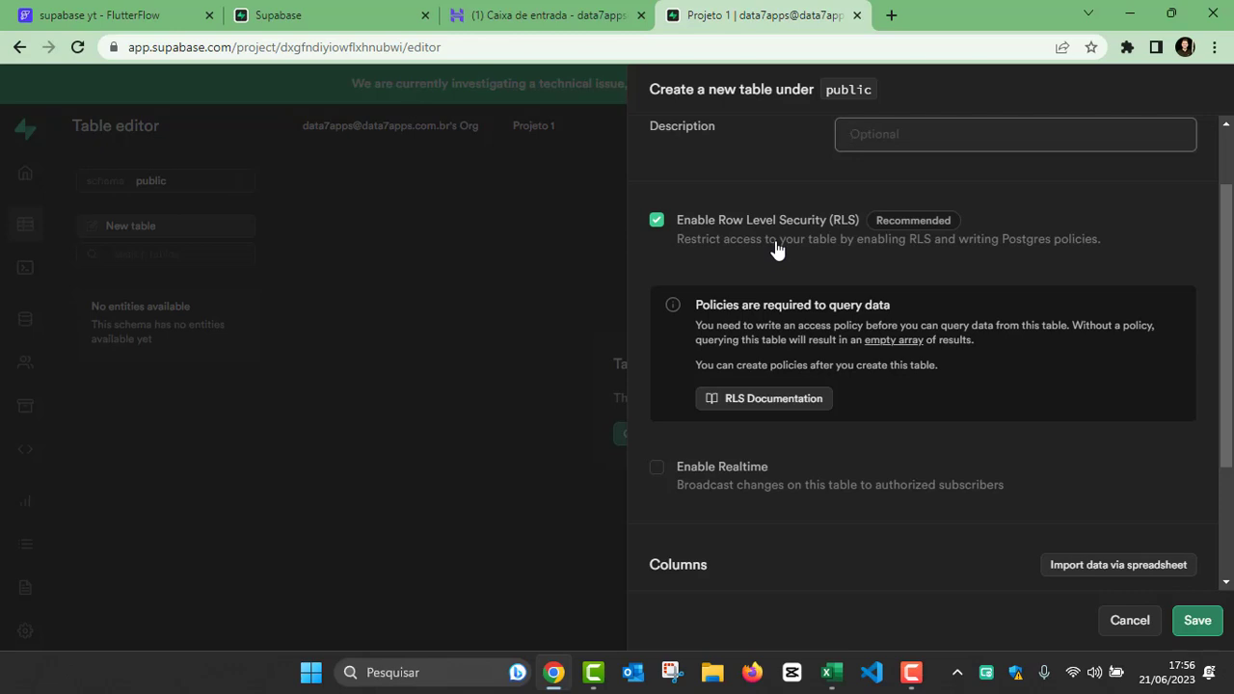
scroll(777, 247, "down", 1)
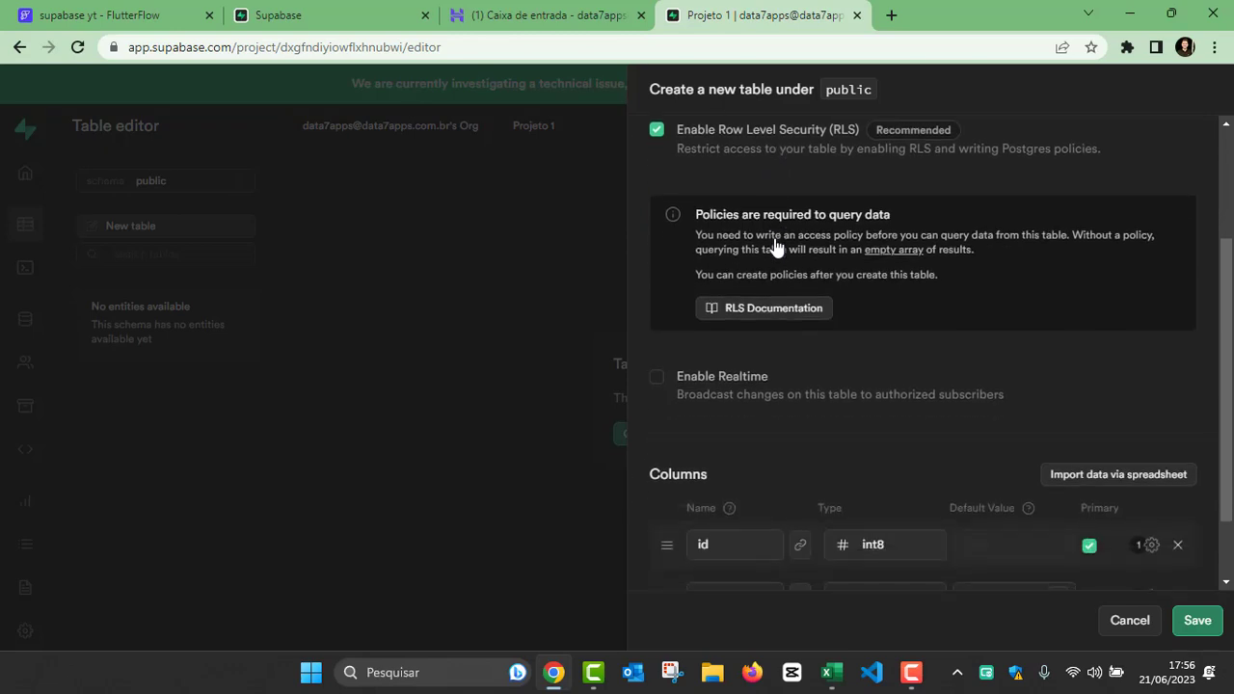
scroll(757, 353, "down", 1)
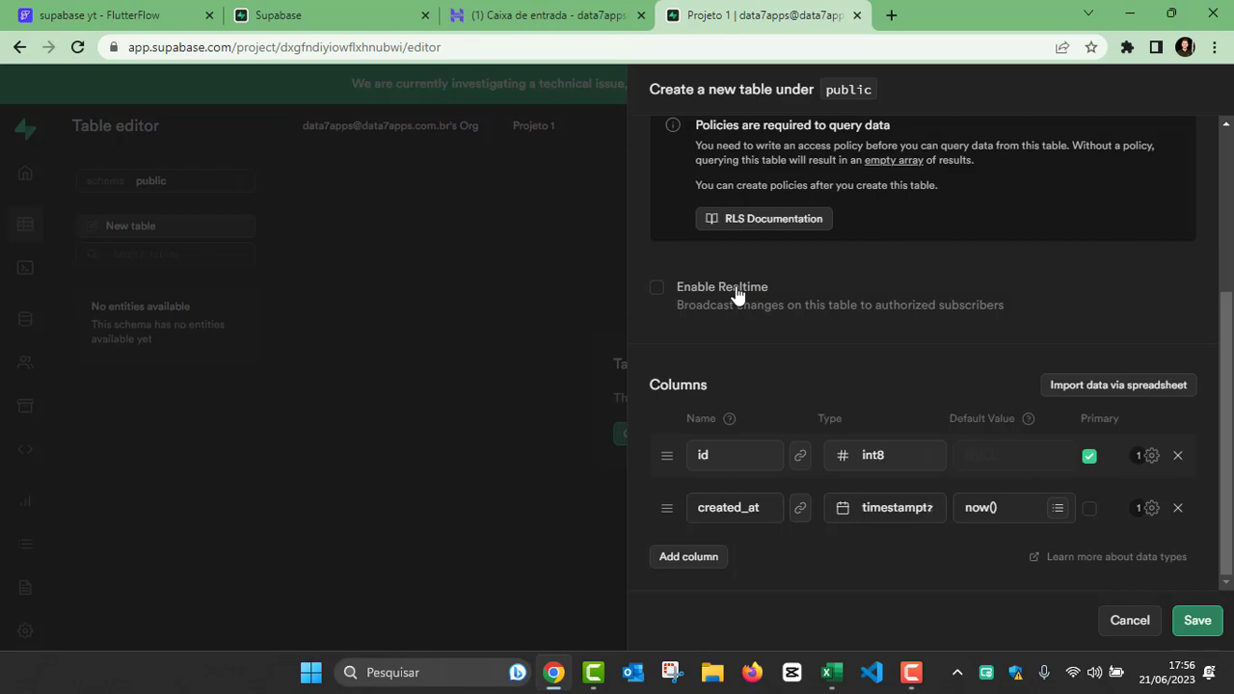
left_click(736, 295)
Step: Examine the default id and created_at column definitions of the Montadora table
left_click(733, 455)
left_click_drag(720, 450, 665, 454)
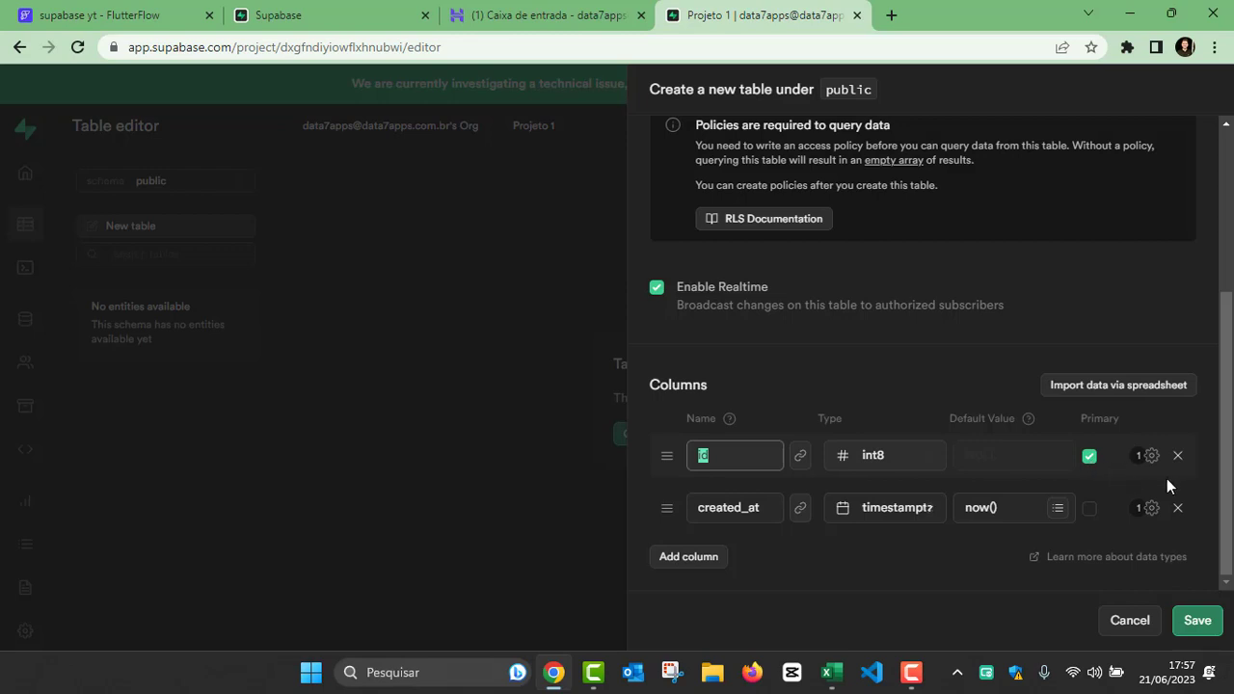
left_click(915, 578)
left_click_drag(761, 507, 682, 508)
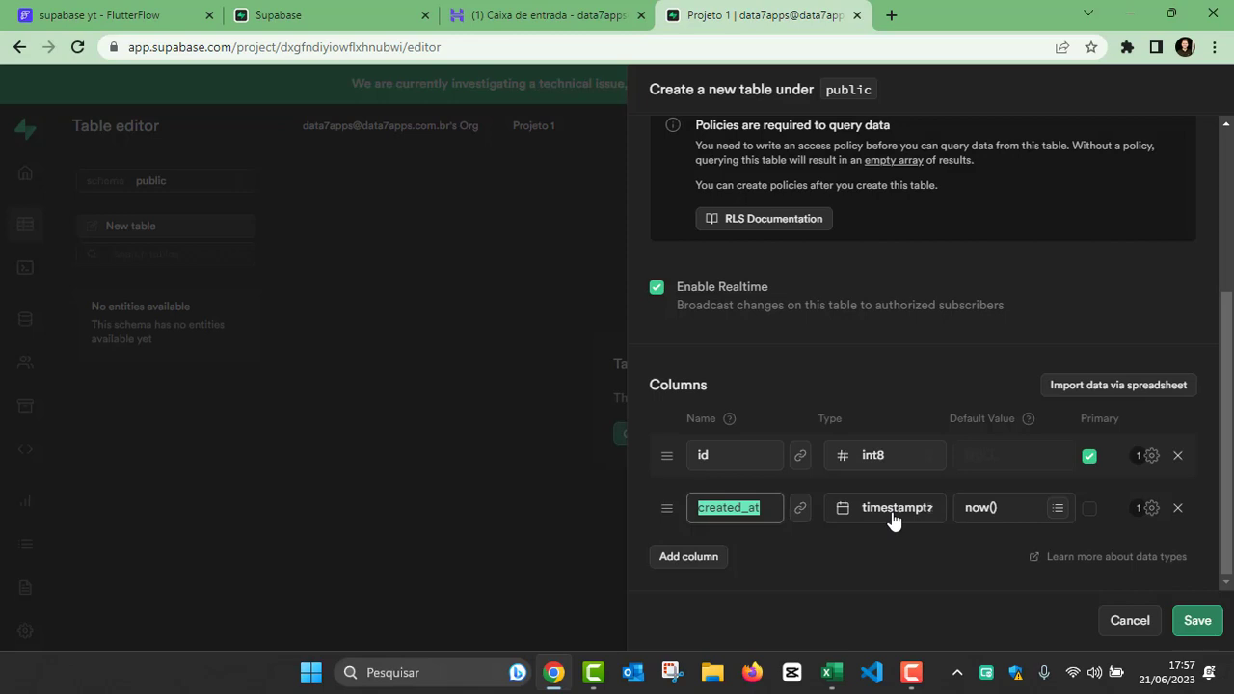
Step: Add a column named montadora with the varchar data type to the Montadora table
left_click(686, 558)
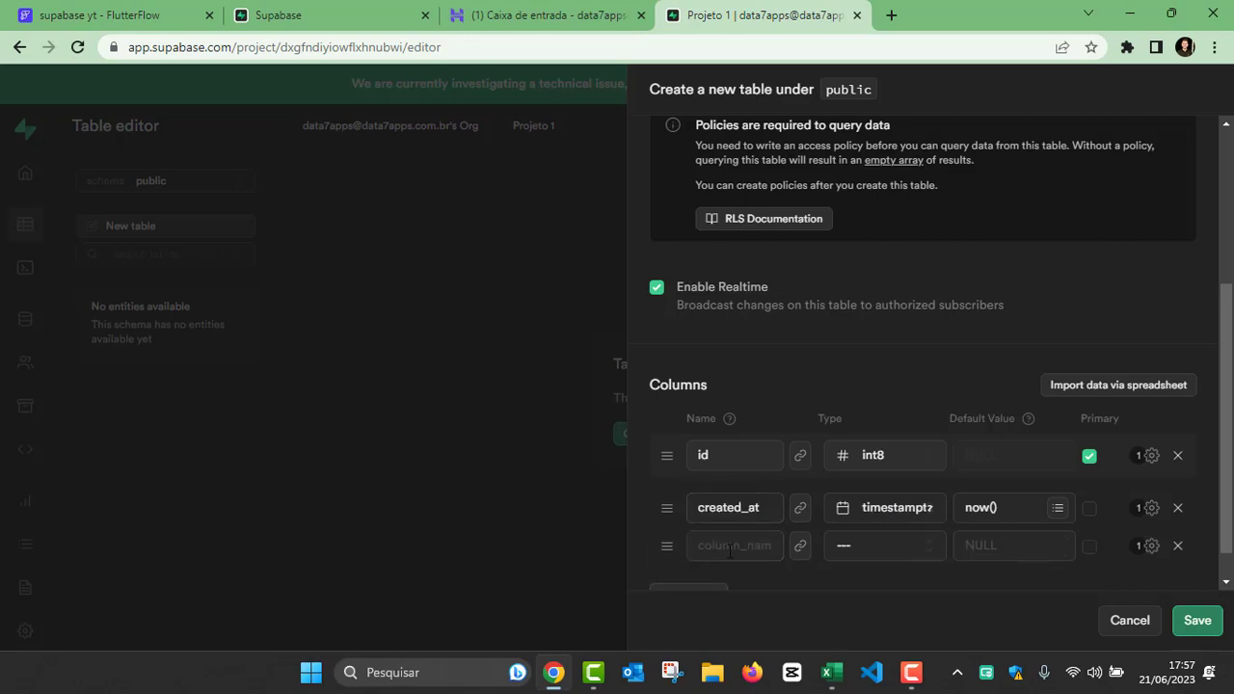
left_click(730, 509)
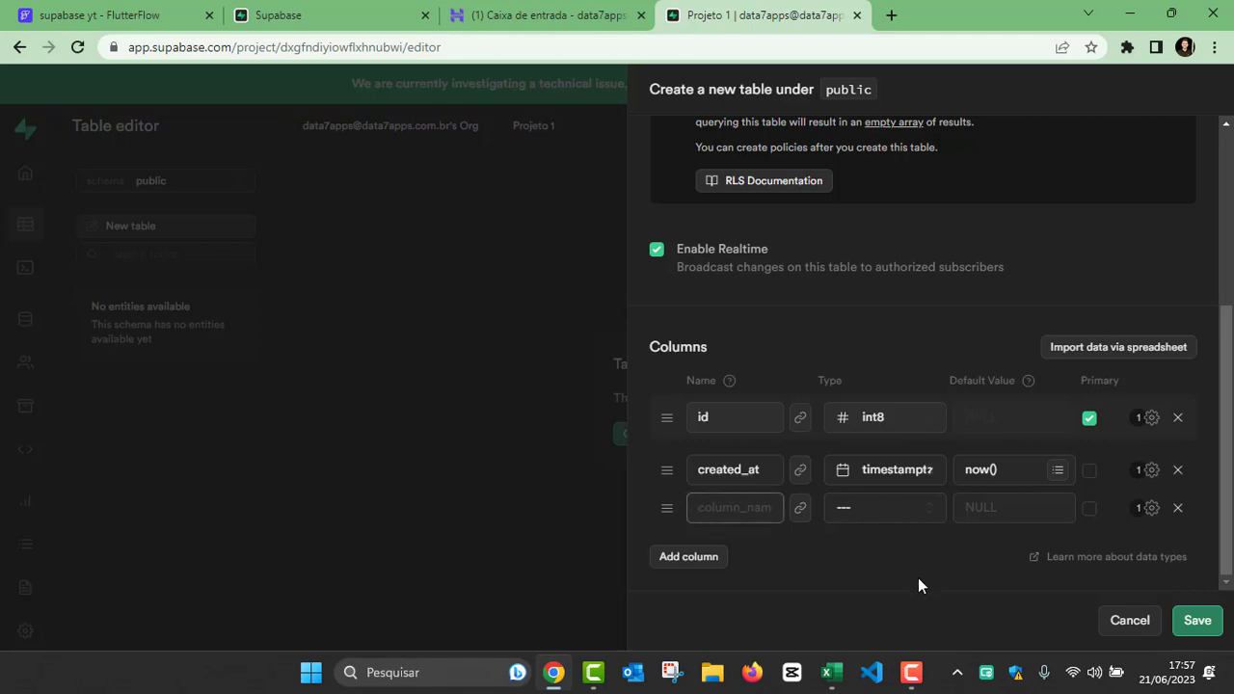
type("montadora")
left_click(864, 511)
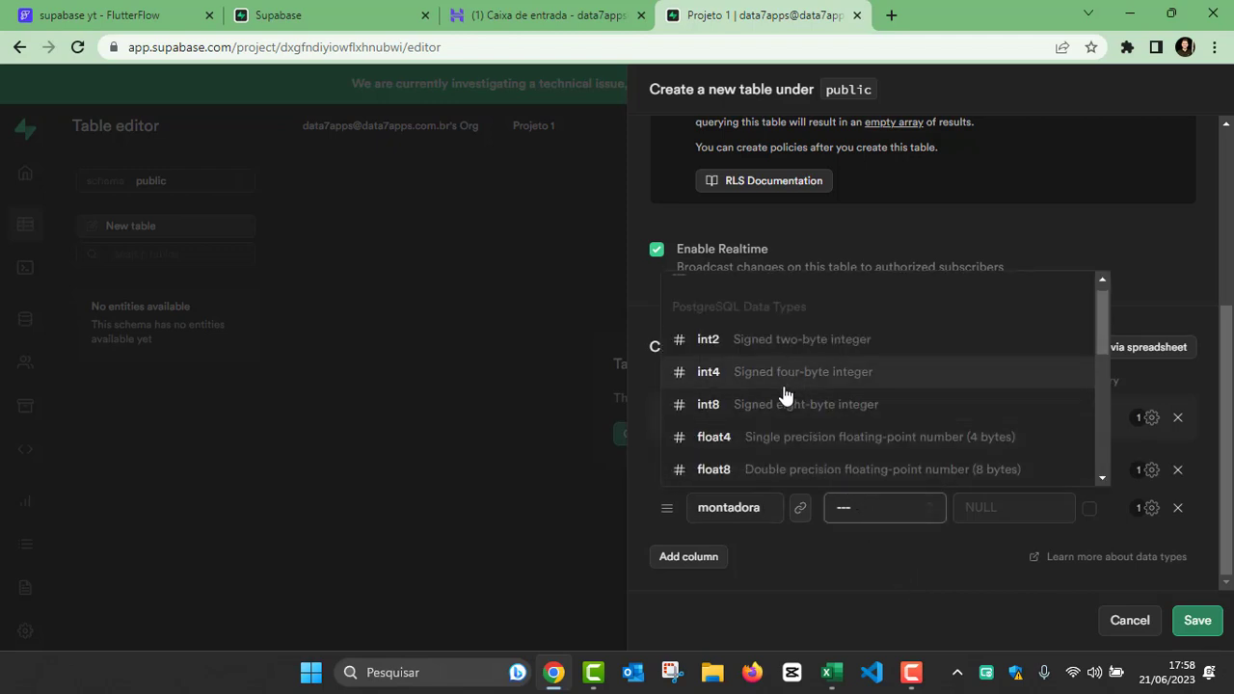
scroll(785, 395, "down", 2)
scroll(789, 396, "down", 1)
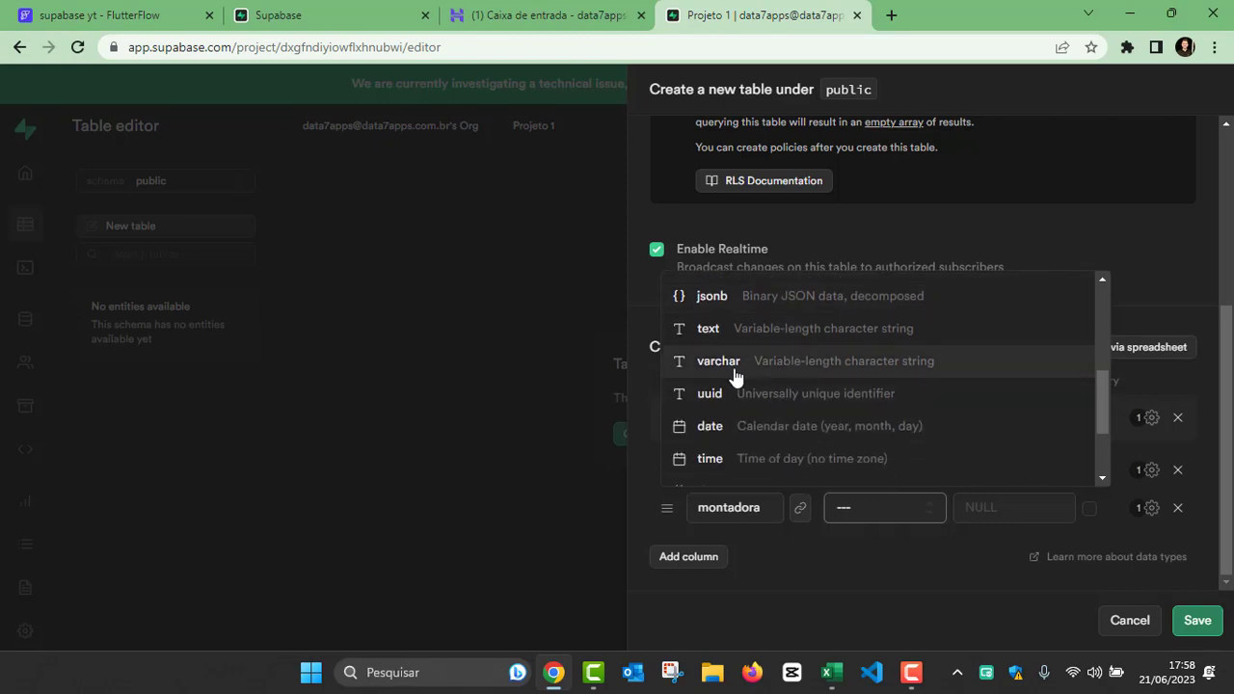
left_click(844, 371)
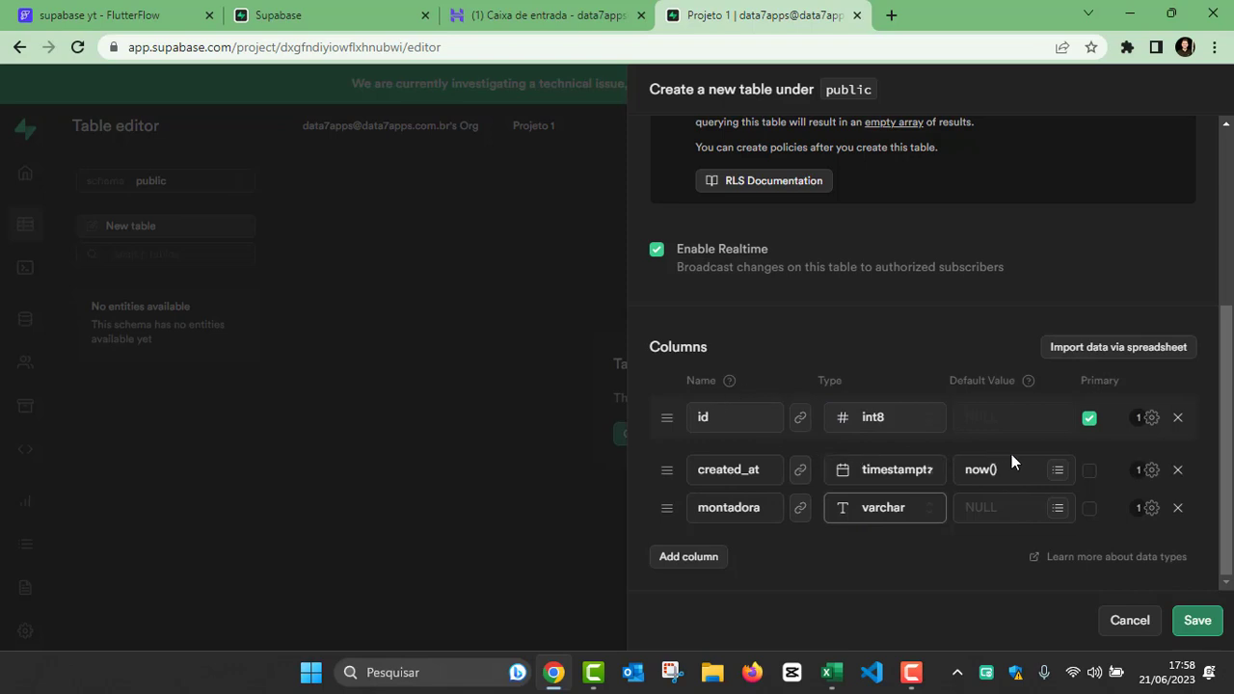
Step: Save the new Montadora table and reopen its settings to review the column definitions
left_click(1195, 623)
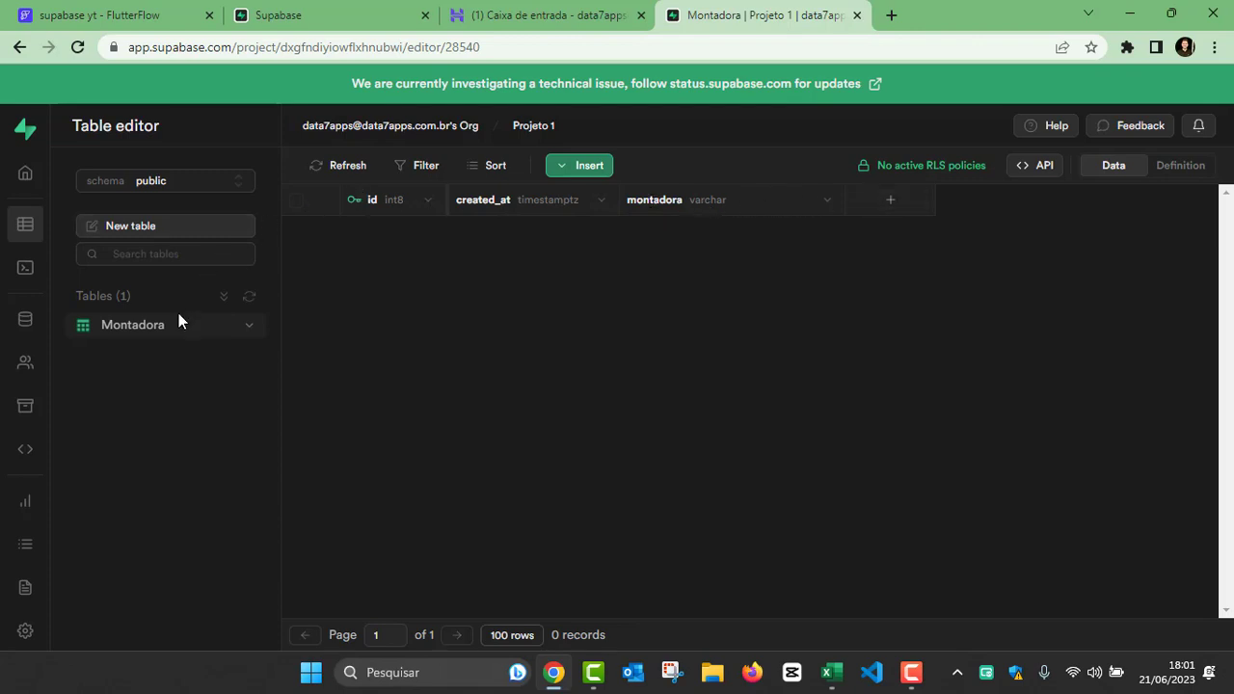
left_click(250, 326)
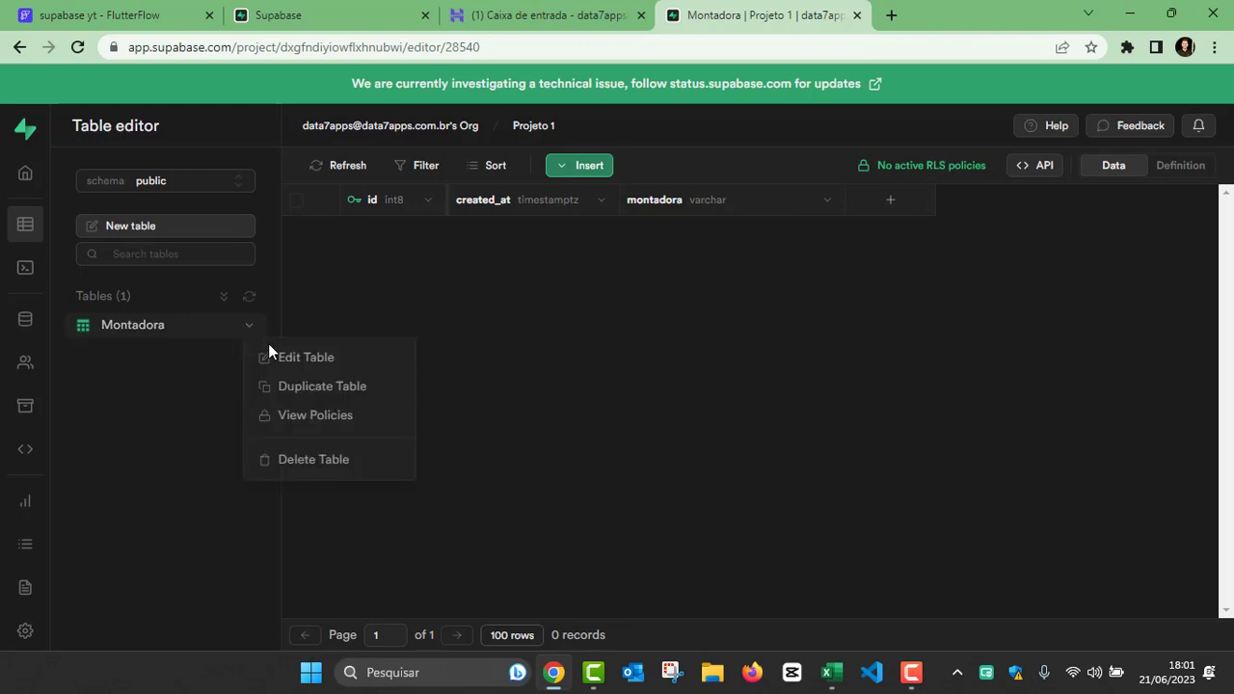
left_click(318, 359)
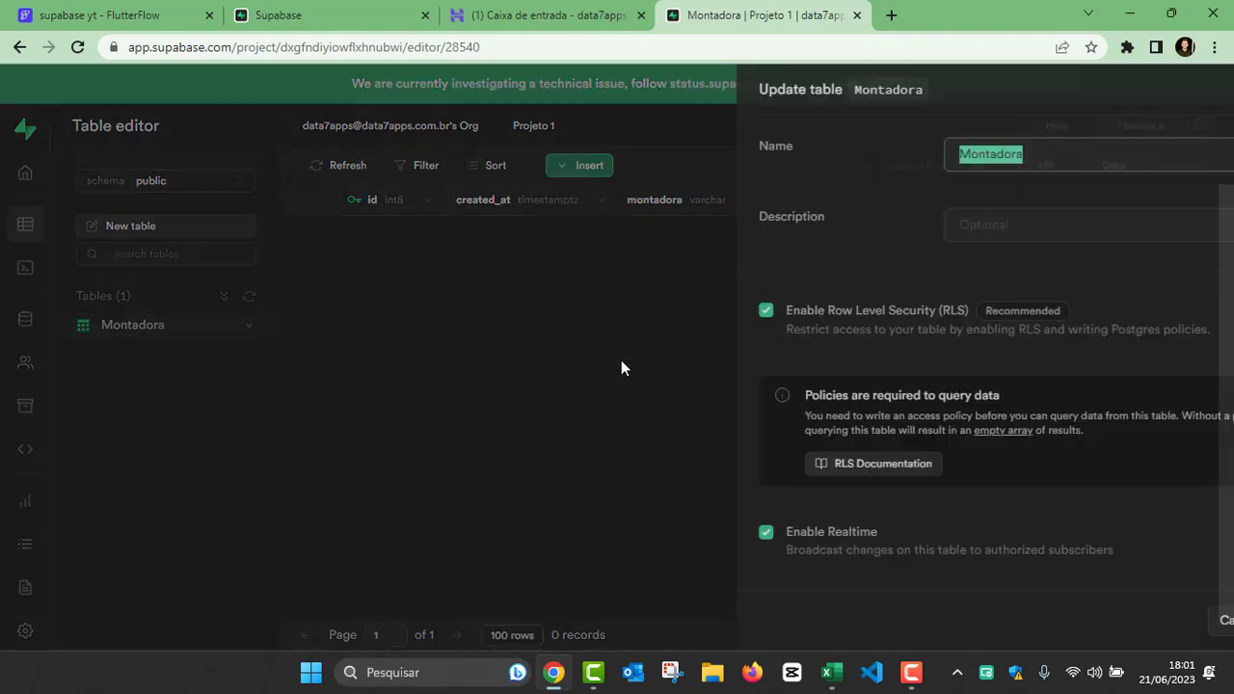
left_click(891, 231)
scroll(891, 231, "down", 3)
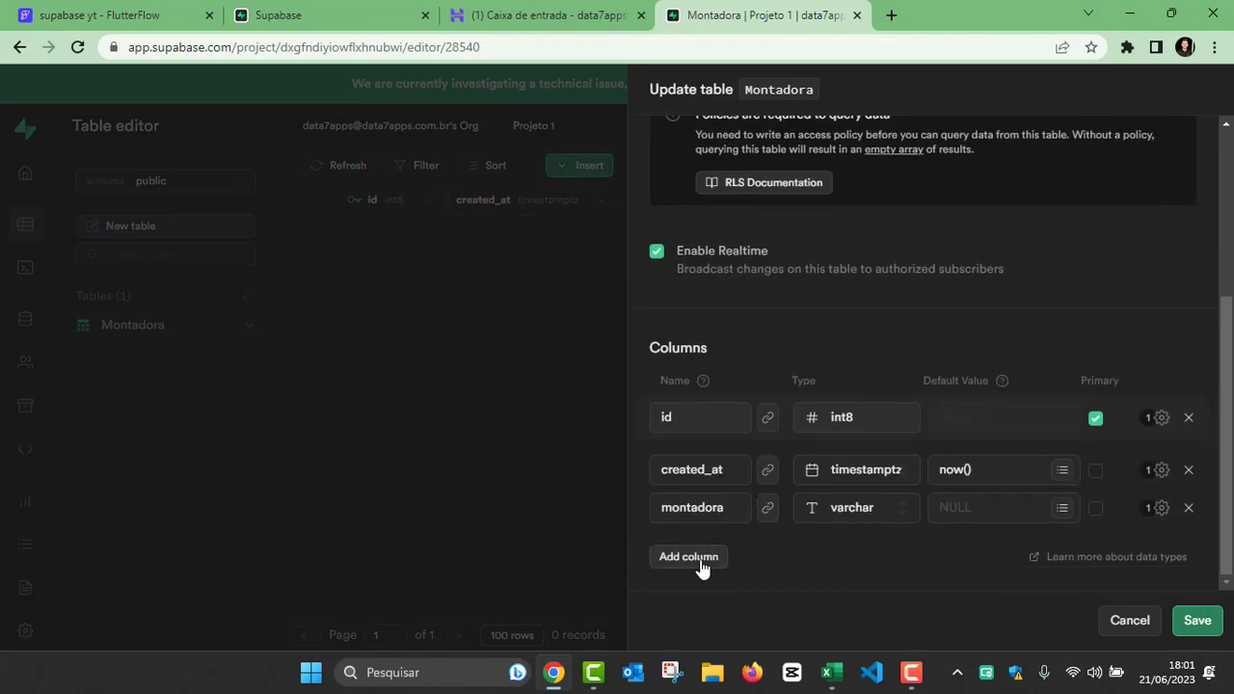
scroll(964, 598, "up", 2)
left_click(1126, 622)
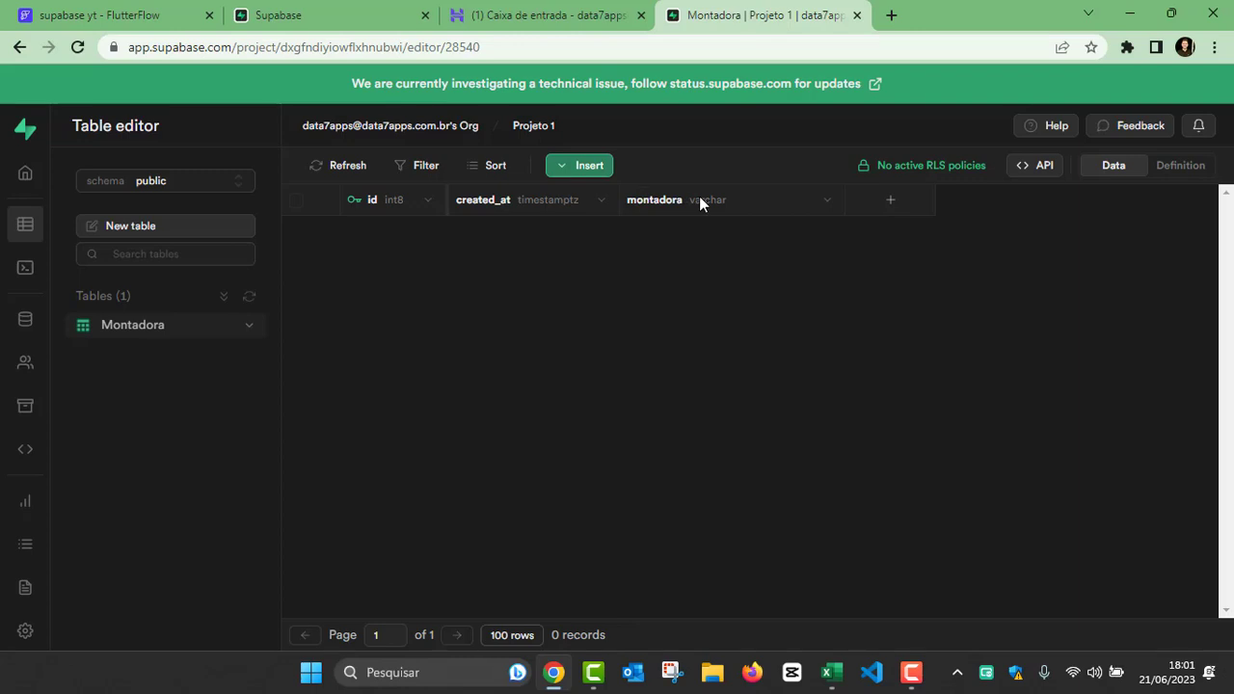
Step: Insert a row into the Montadora table with Renault as the montadora value, leaving id and created_at to be filled automatically
left_click(576, 165)
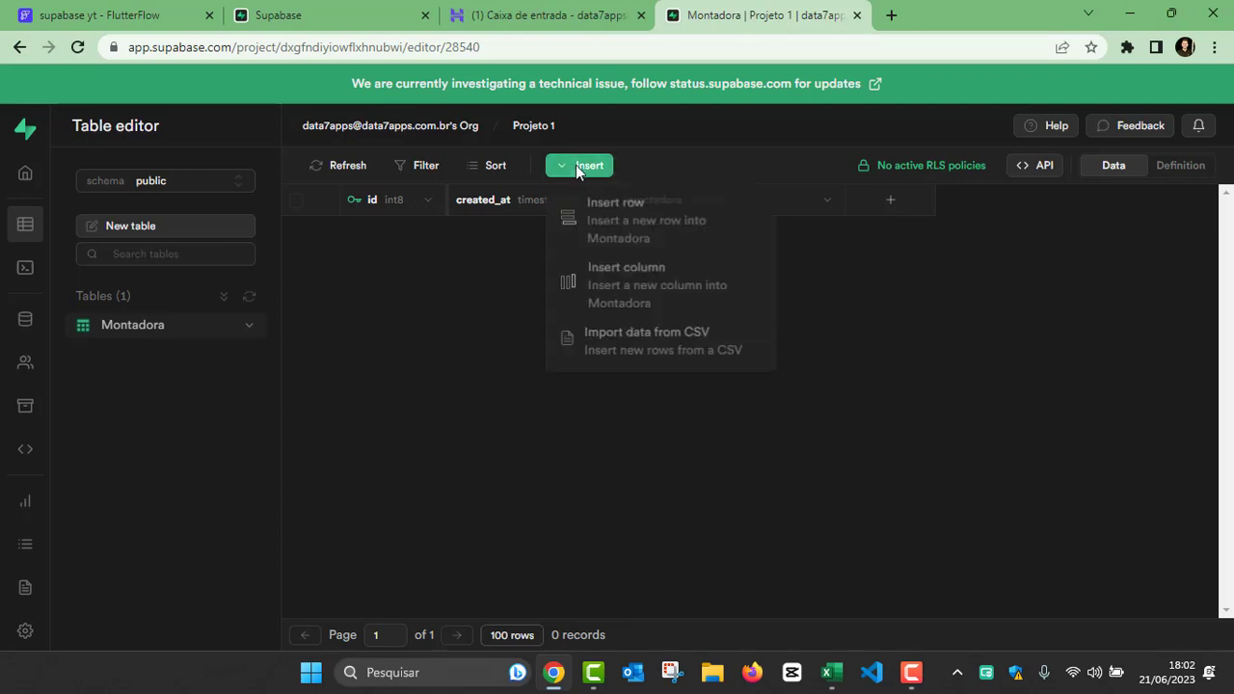
left_click(631, 230)
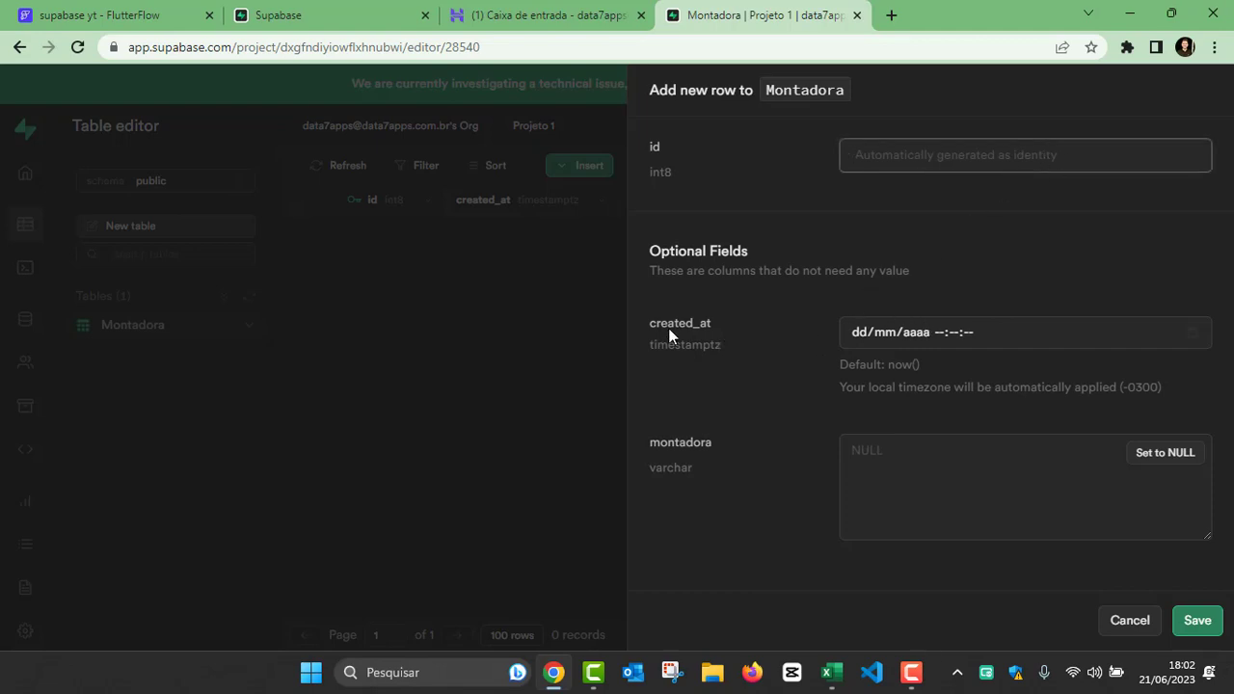
left_click(993, 337)
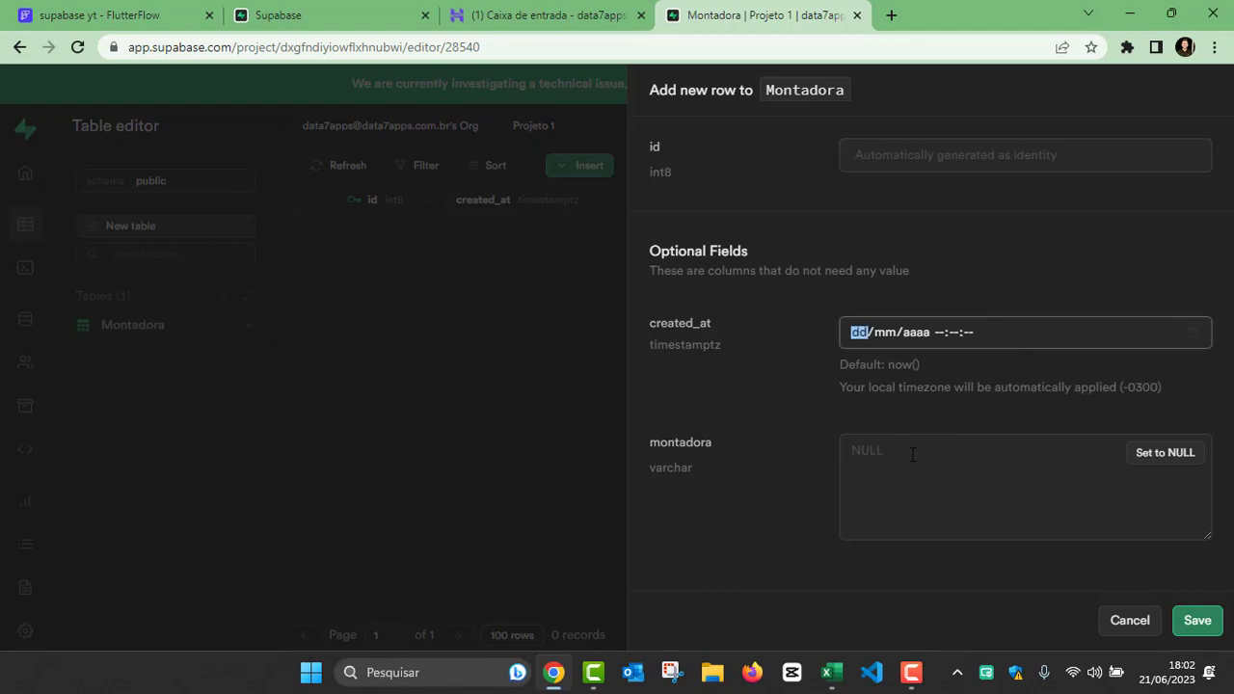
left_click(948, 508)
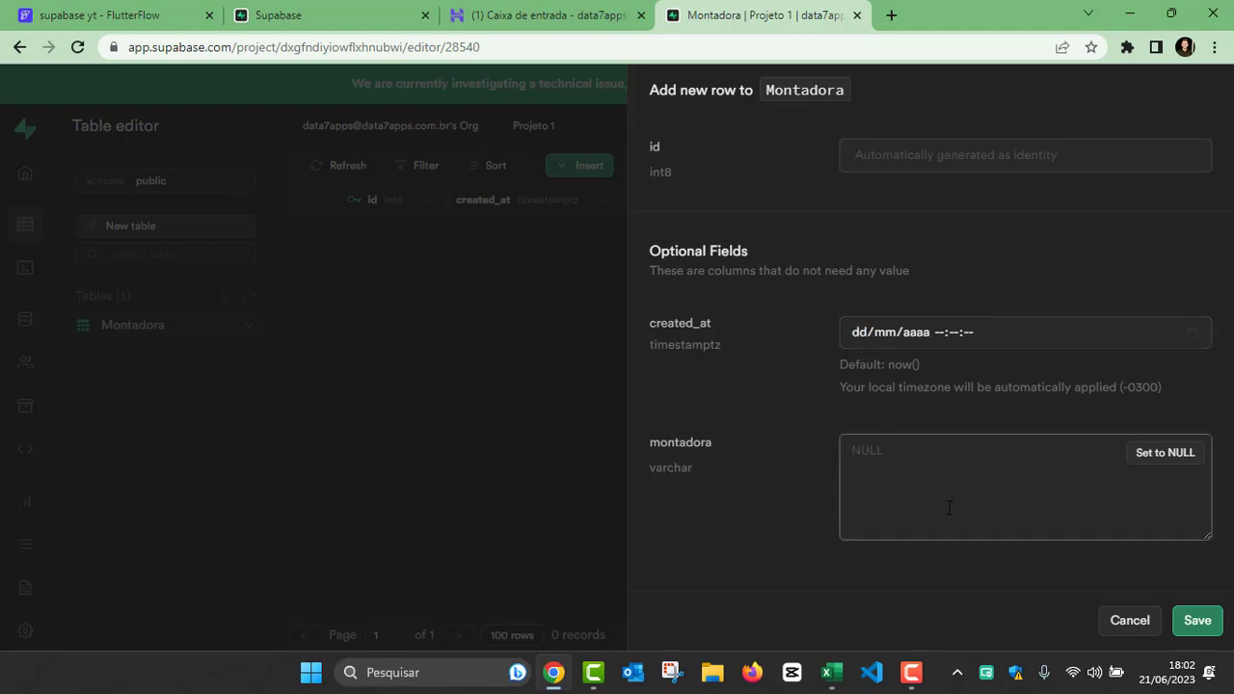
type("Renault")
left_click(1196, 617)
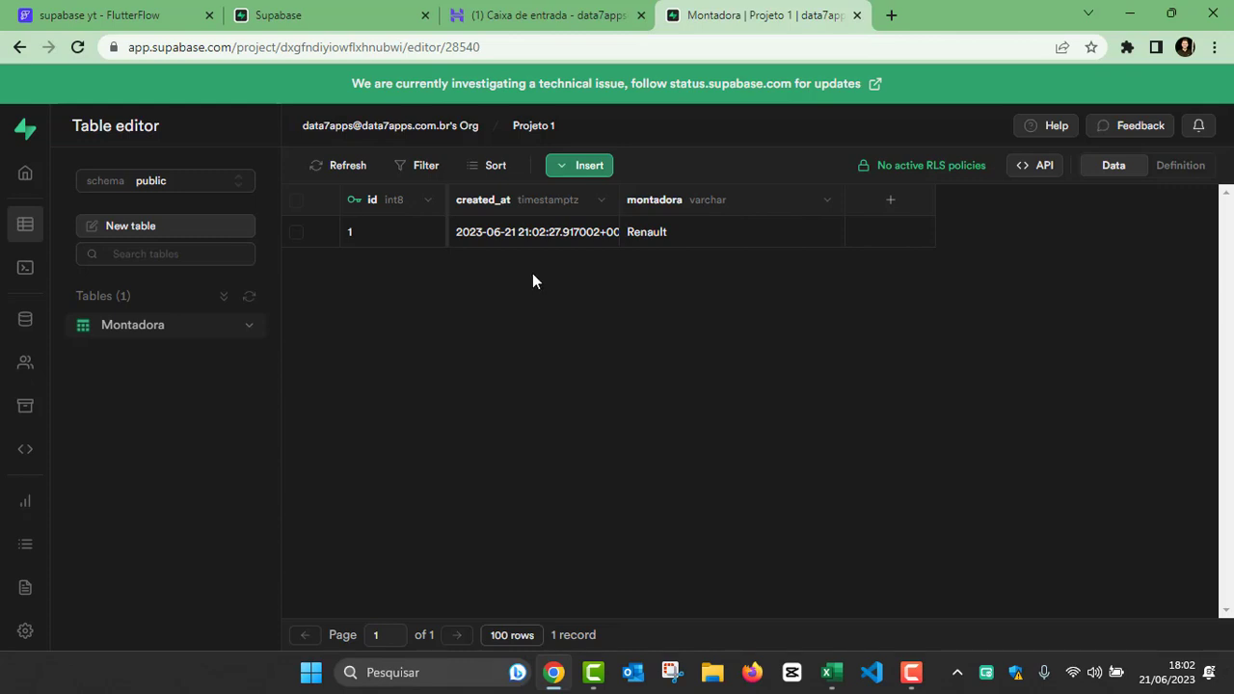
Step: Switch to the supabase yt project in FlutterFlow and enable its Supabase integration in the project settings
left_click(121, 17)
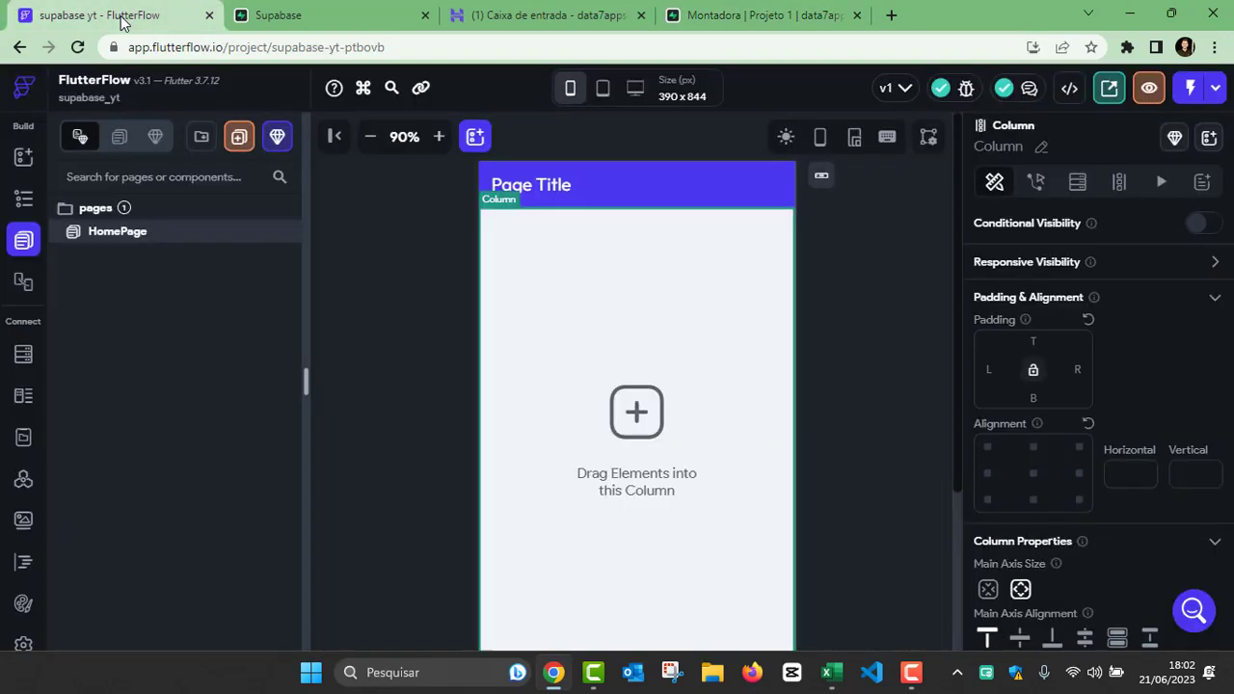
scroll(21, 617, "down", 1)
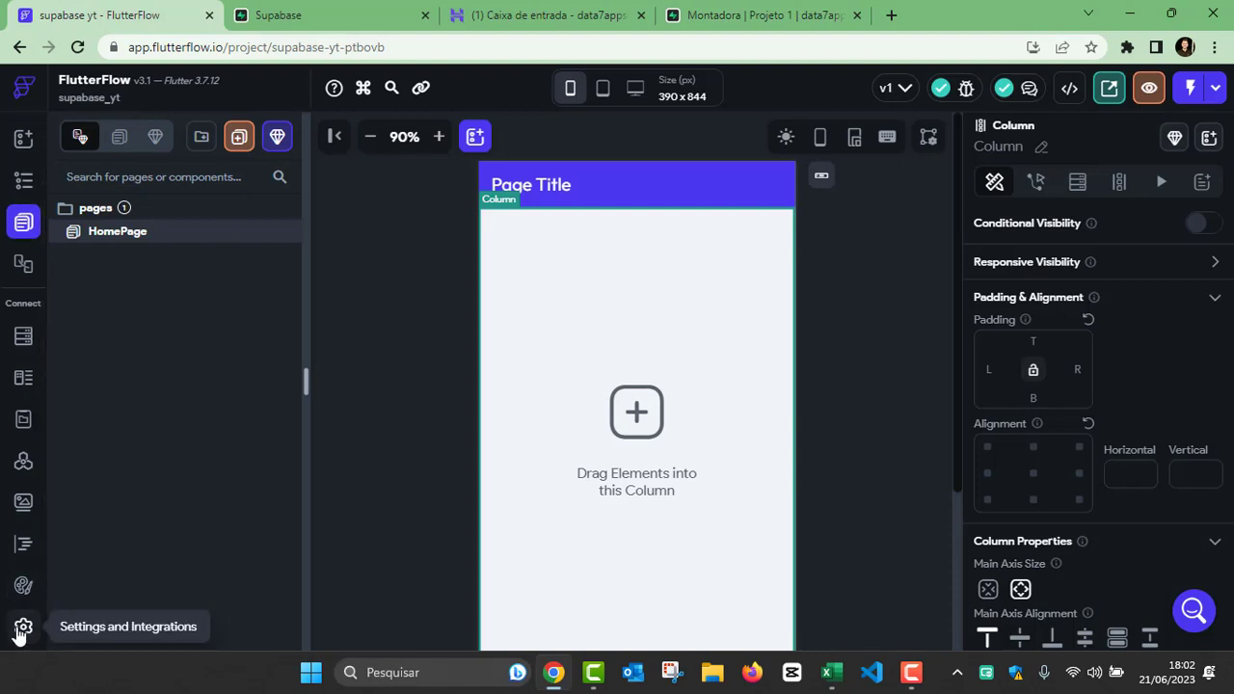
left_click(21, 631)
scroll(147, 336, "down", 1)
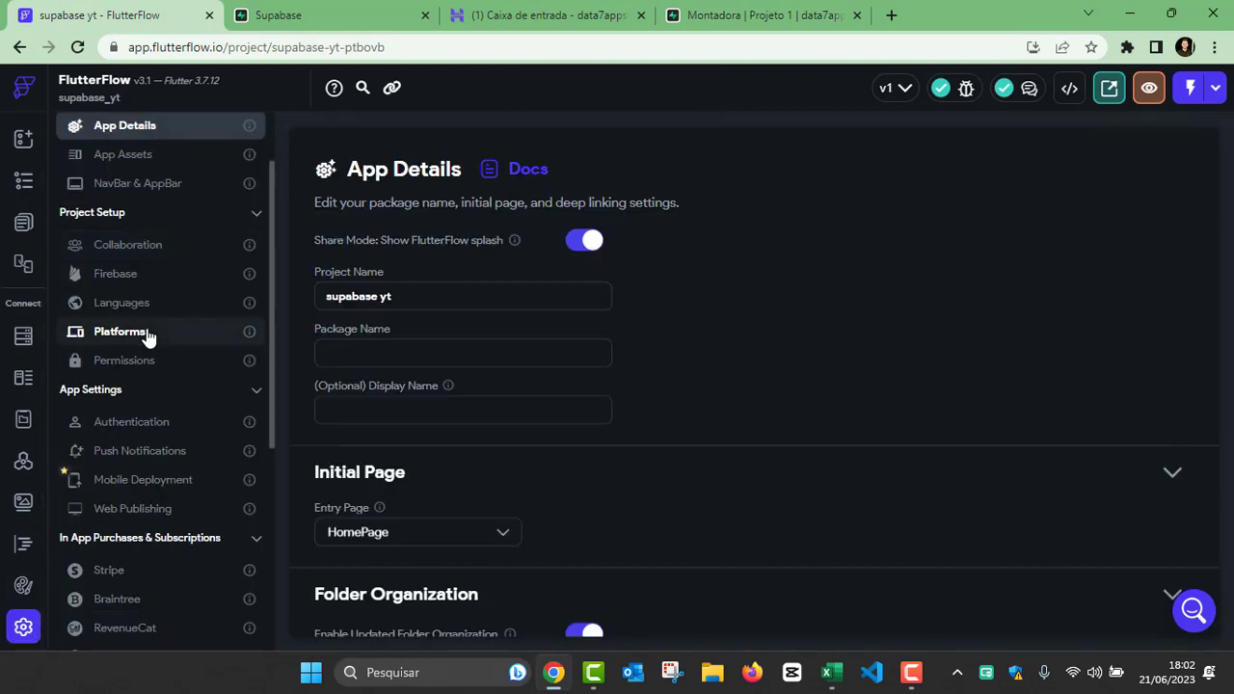
scroll(146, 335, "down", 1)
scroll(144, 342, "down", 1)
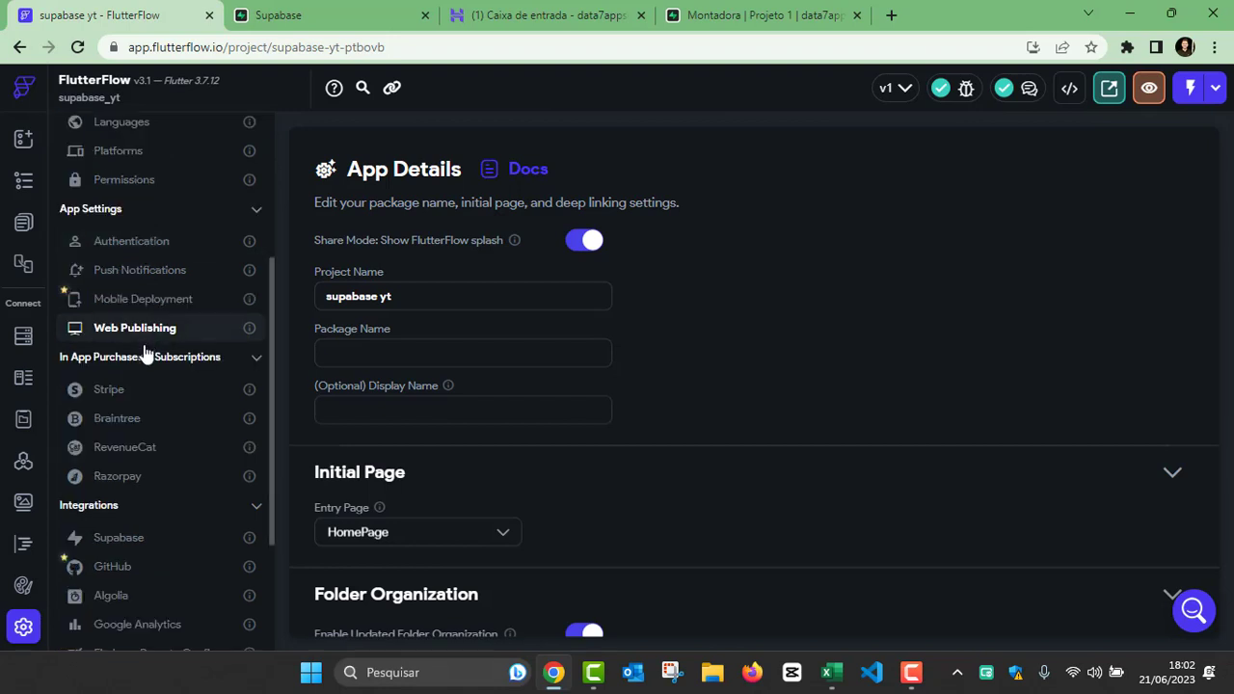
scroll(141, 396, "down", 2)
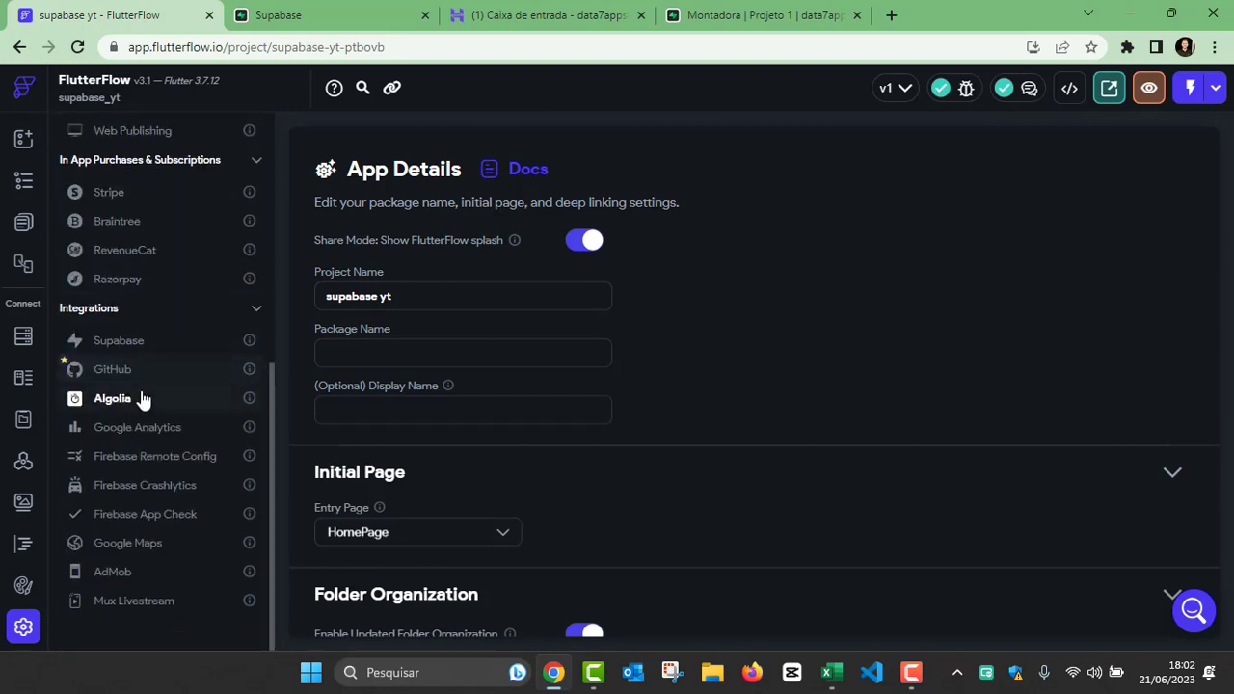
left_click(125, 344)
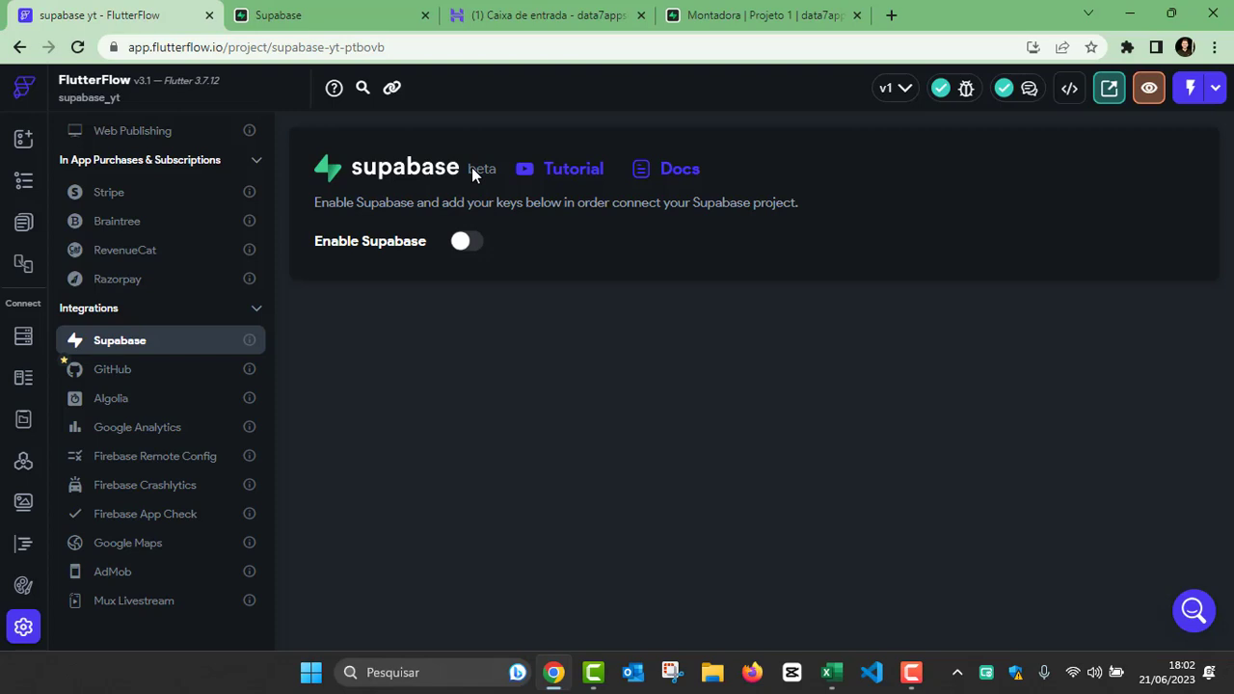
left_click(463, 245)
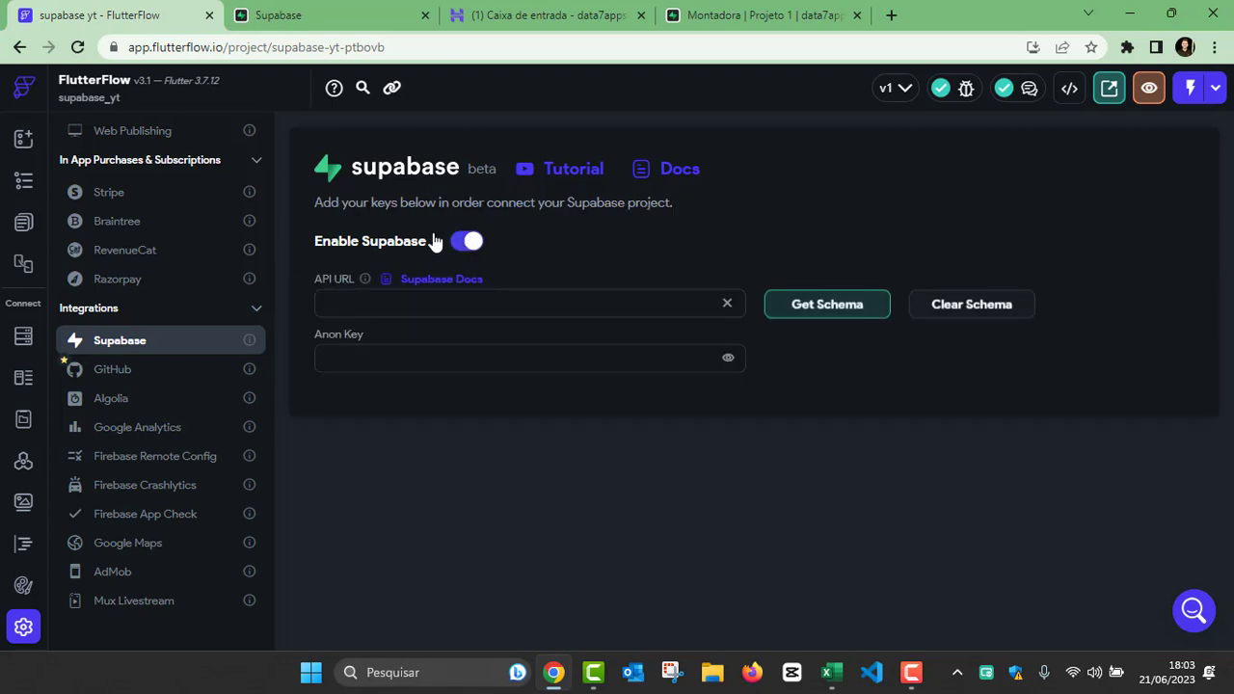
Step: Return to Projeto 1 in Supabase, close the leftover sign-up page, and copy the Project URL from the project home
left_click(363, 353)
left_click(352, 353)
left_click(307, 14)
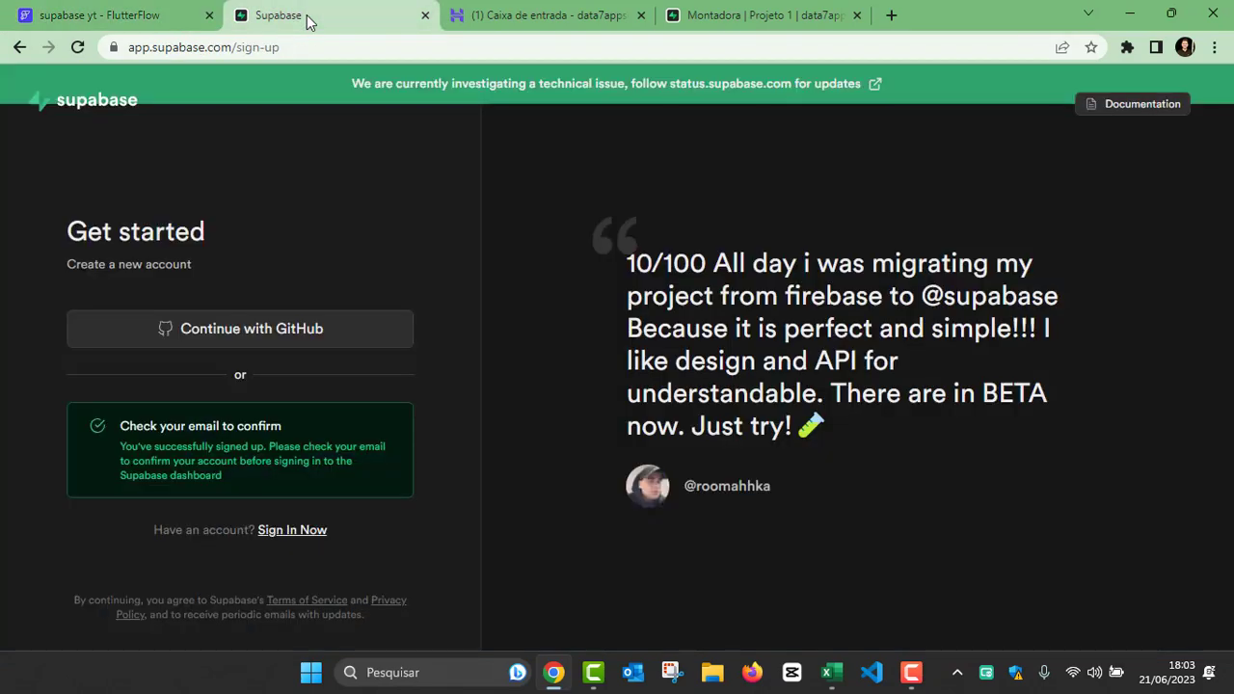
left_click(711, 15)
left_click(426, 16)
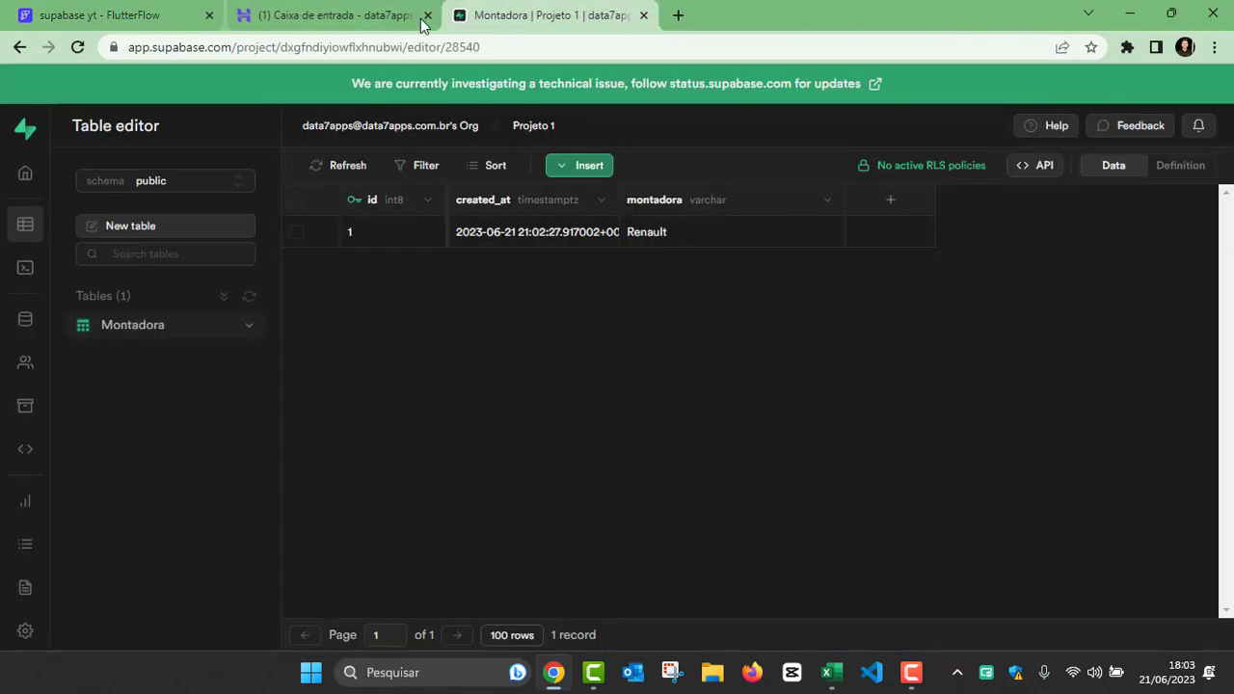
left_click(25, 175)
scroll(396, 280, "down", 10)
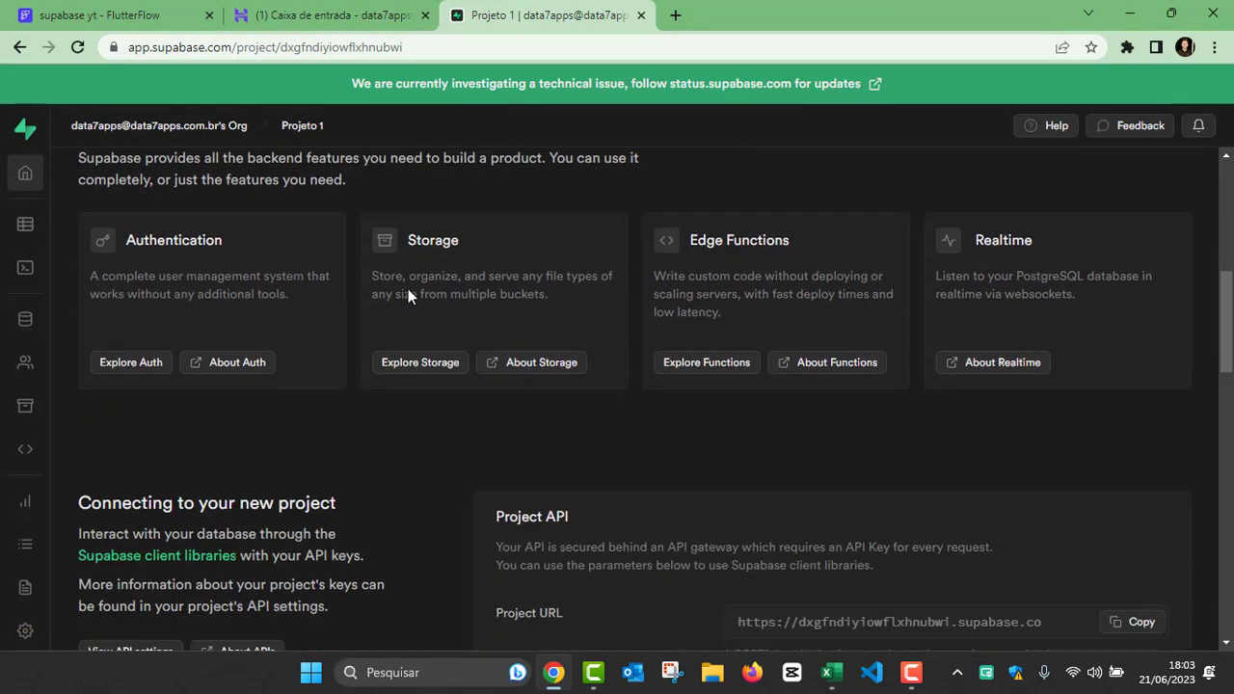
scroll(408, 288, "down", 4)
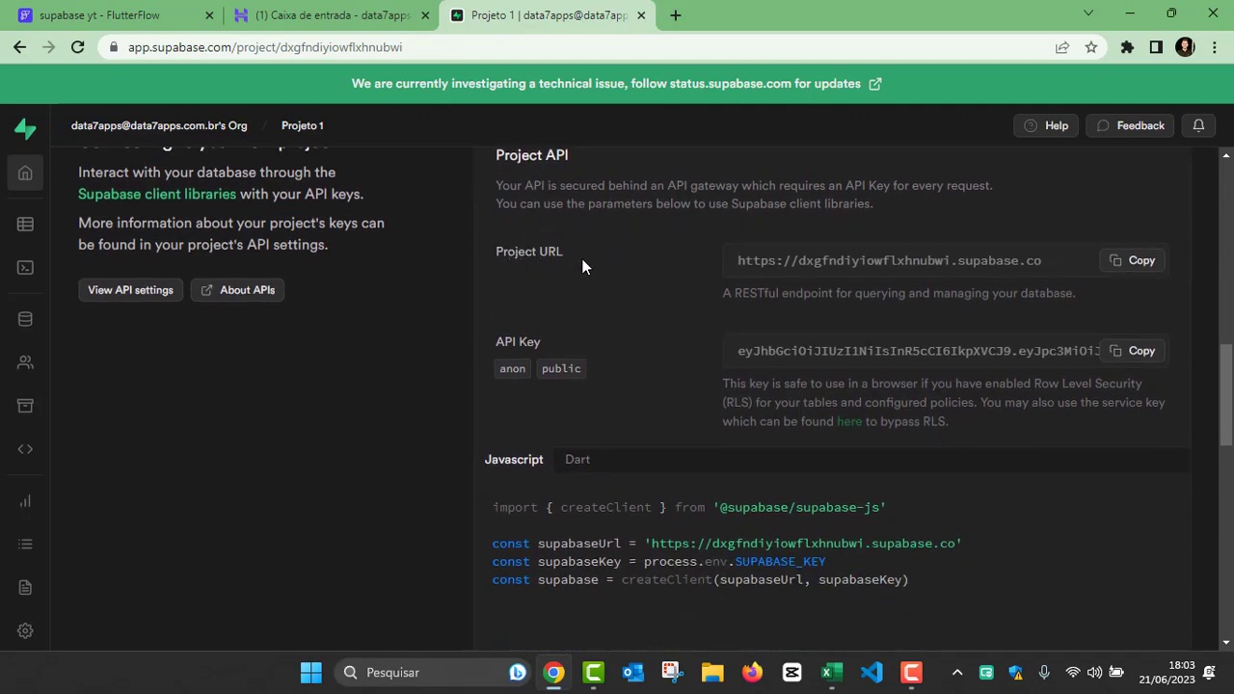
left_click(1133, 268)
Step: Switch back to FlutterFlow and paste the copied project URL as the Supabase API URL
left_click(116, 16)
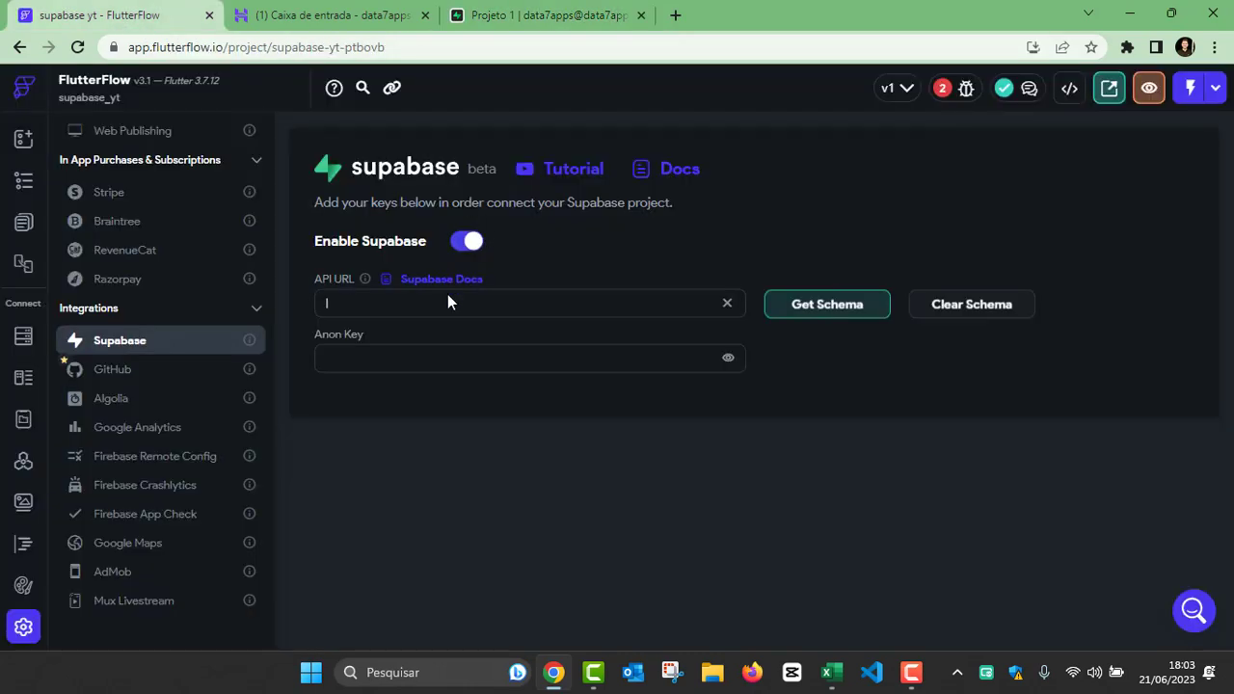
left_click(372, 302)
key("ctrl+v")
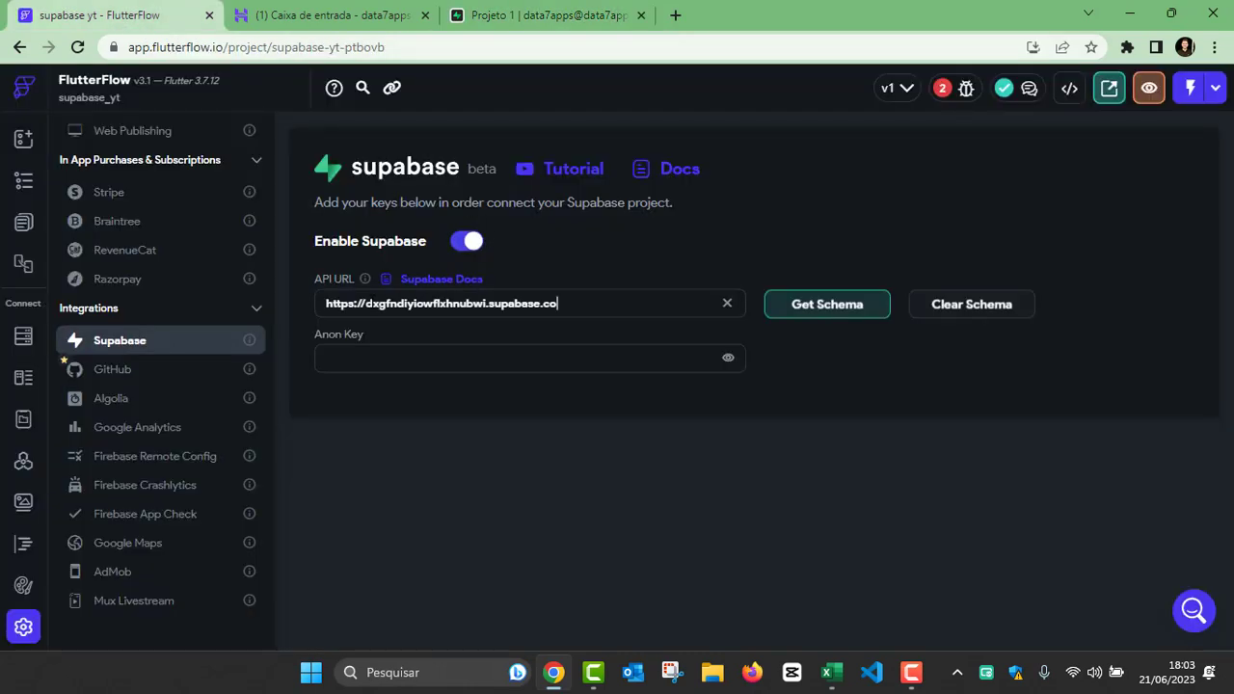
Step: Copy Projeto 1's anon public API key from Supabase into FlutterFlow's Anon Key field and fetch the database schema
left_click(357, 356)
left_click(488, 17)
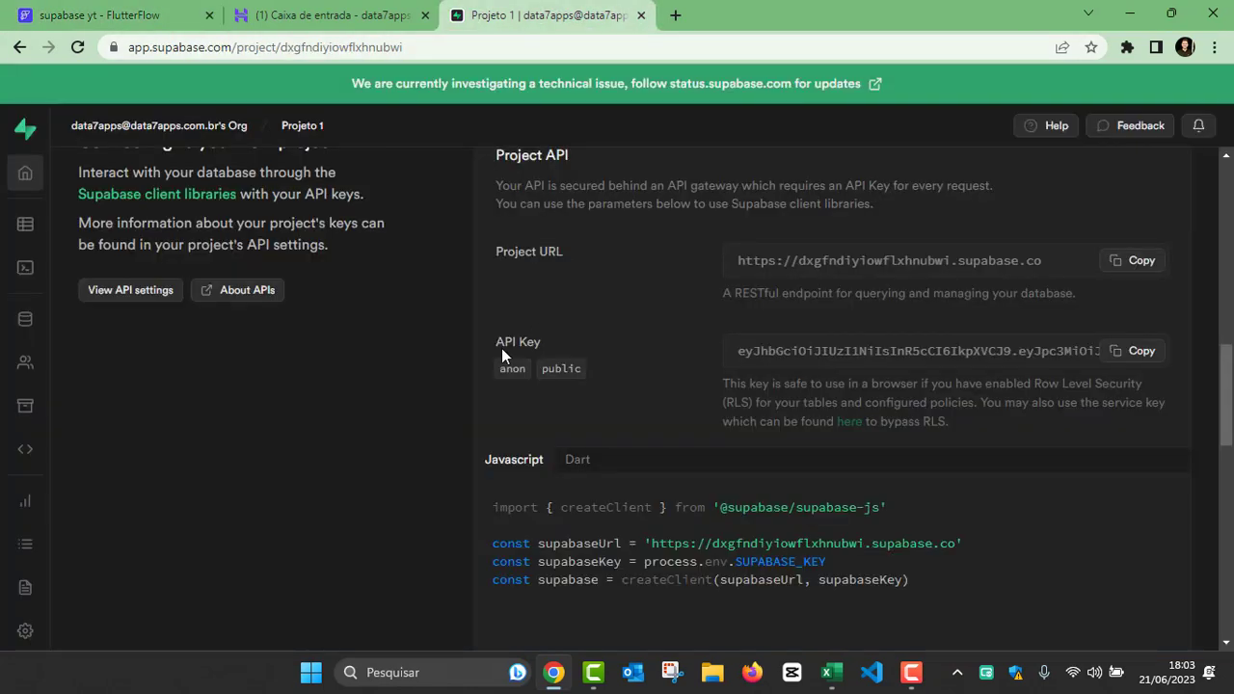
left_click(1137, 361)
left_click(72, 18)
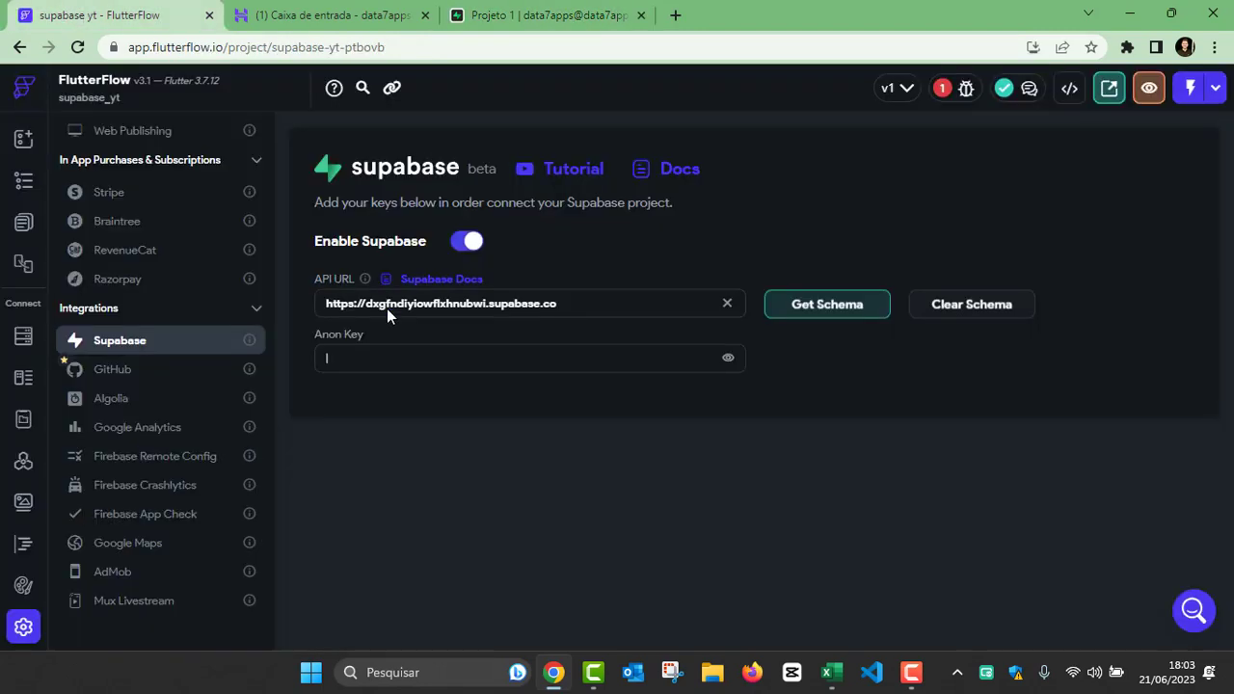
key("ctrl+v")
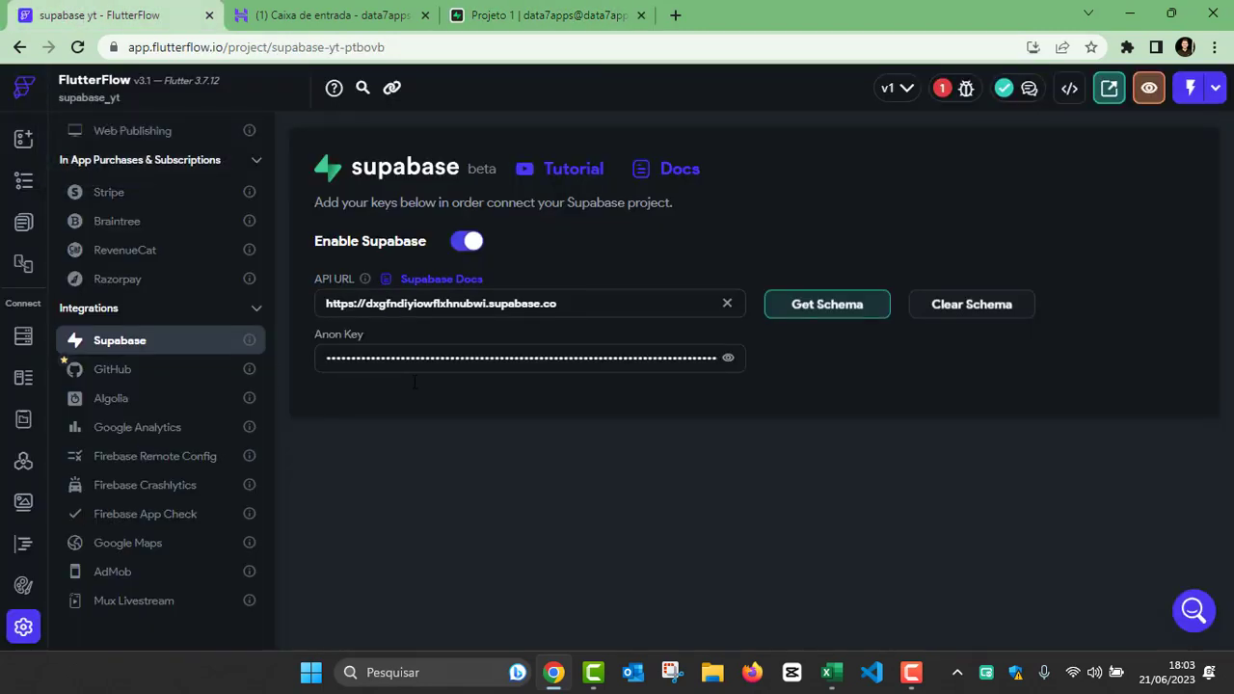
left_click(815, 307)
scroll(486, 414, "down", 1)
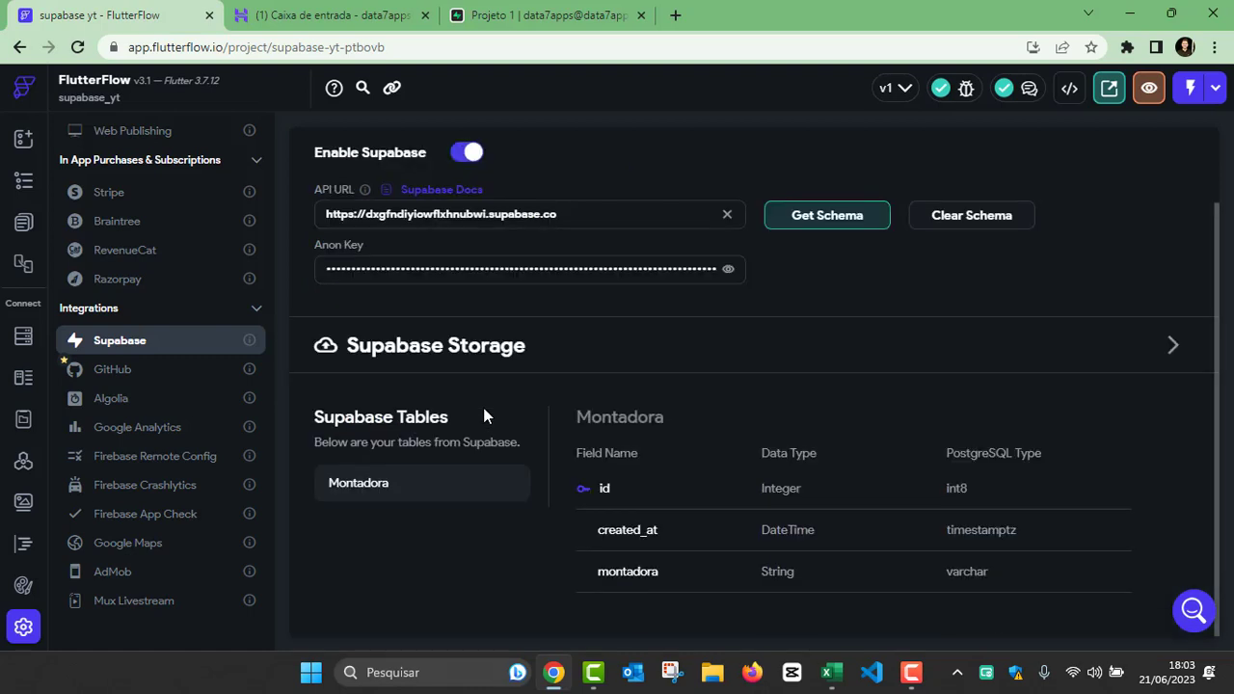
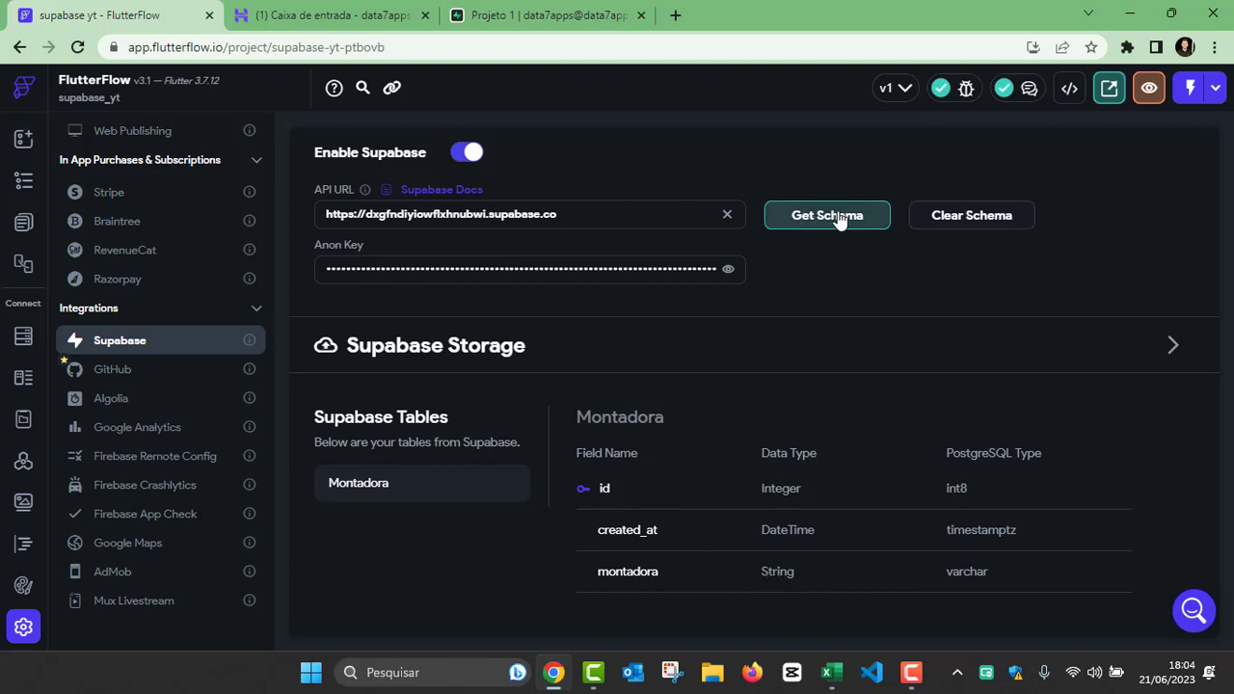
Step: Import the Supabase table schema again and accept overwriting the existing schema
left_click(801, 215)
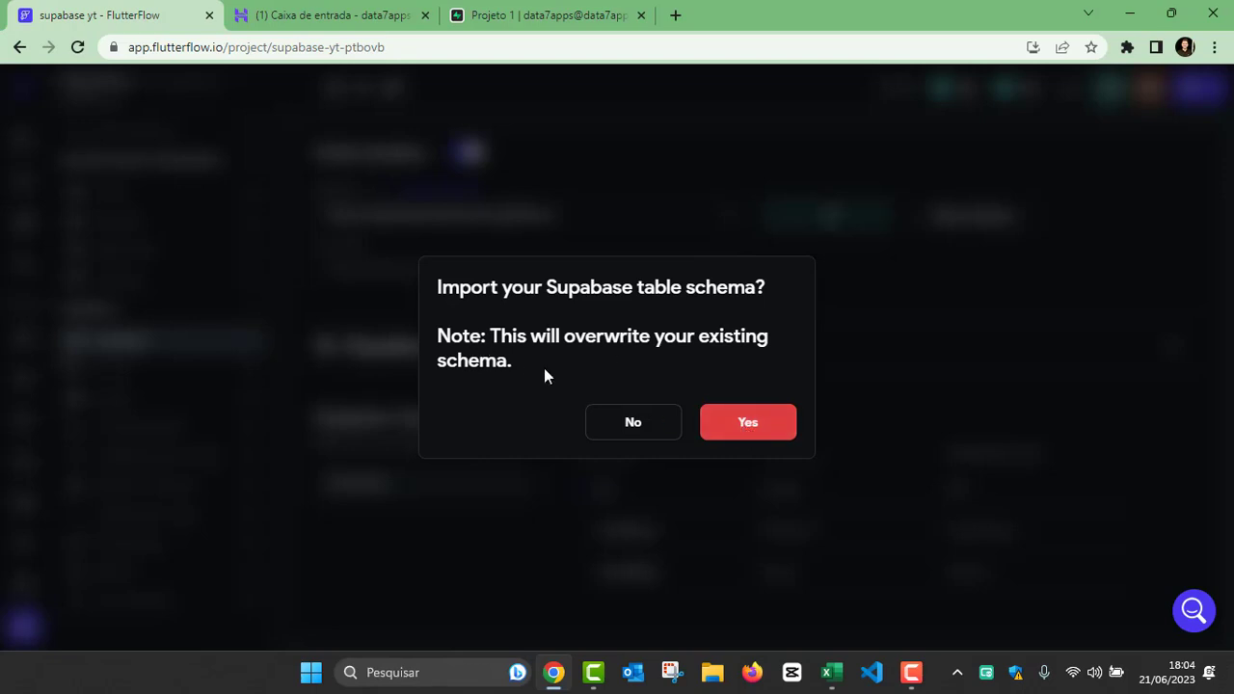
left_click(764, 430)
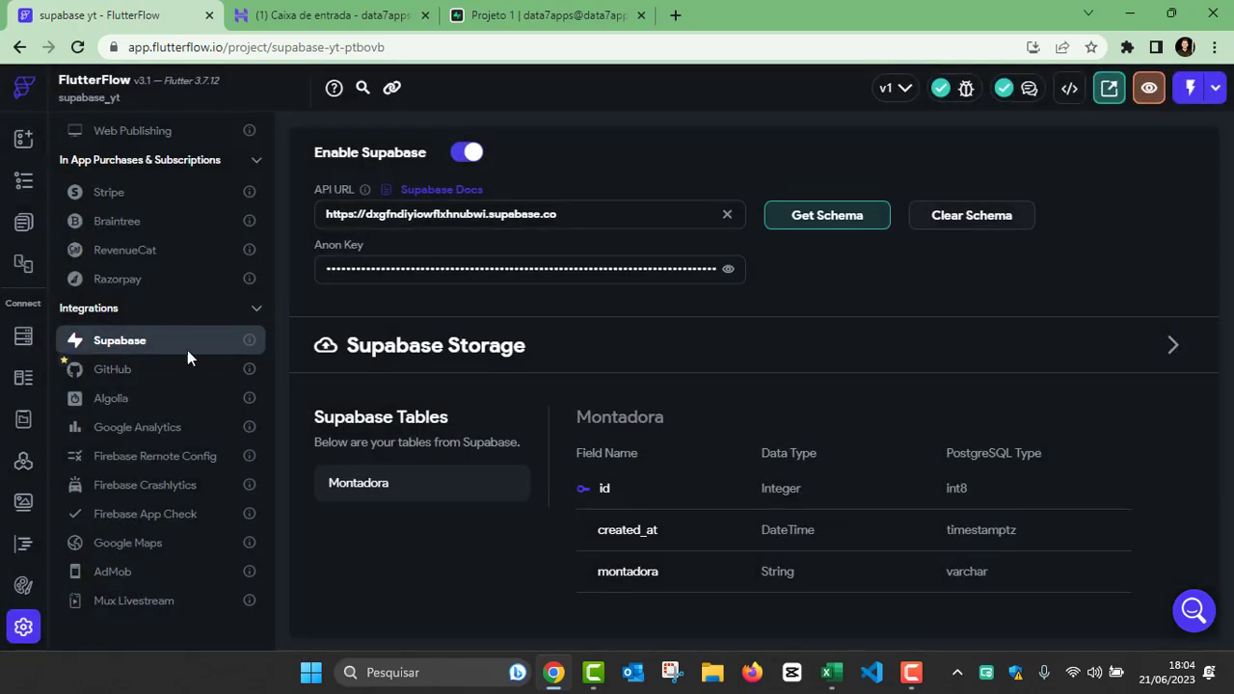
Step: Add a ListView widget inside the HomePage's Column
left_click(25, 141)
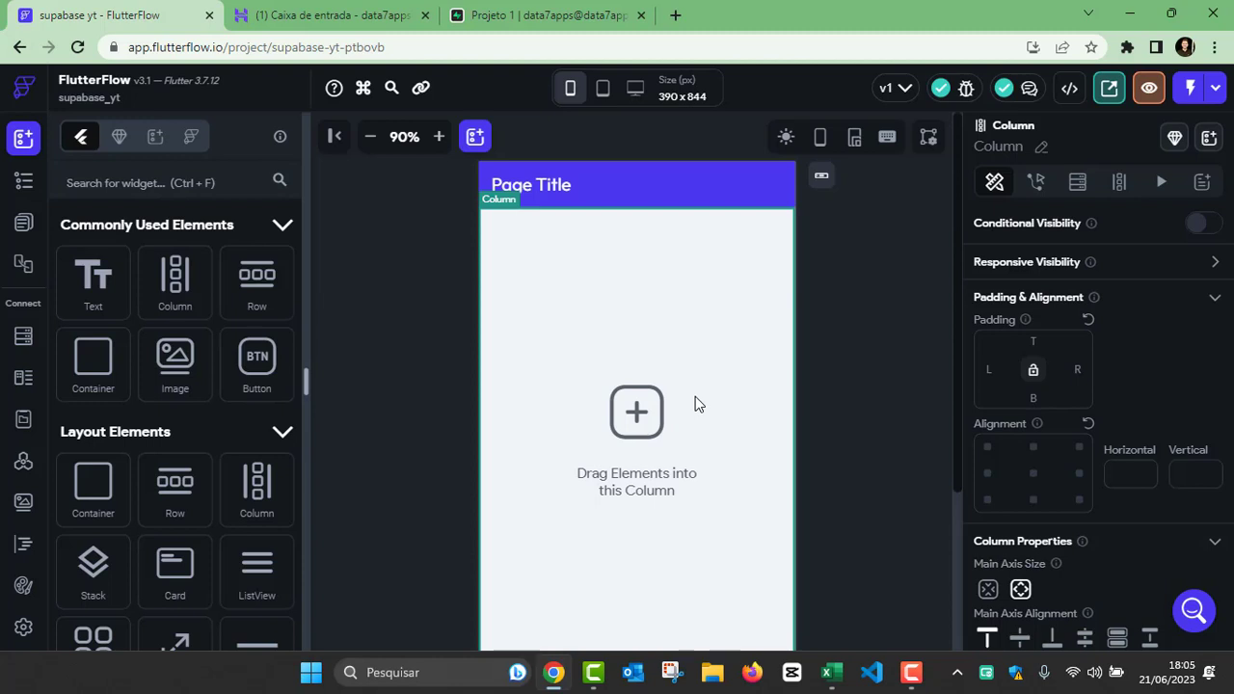
left_click(23, 180)
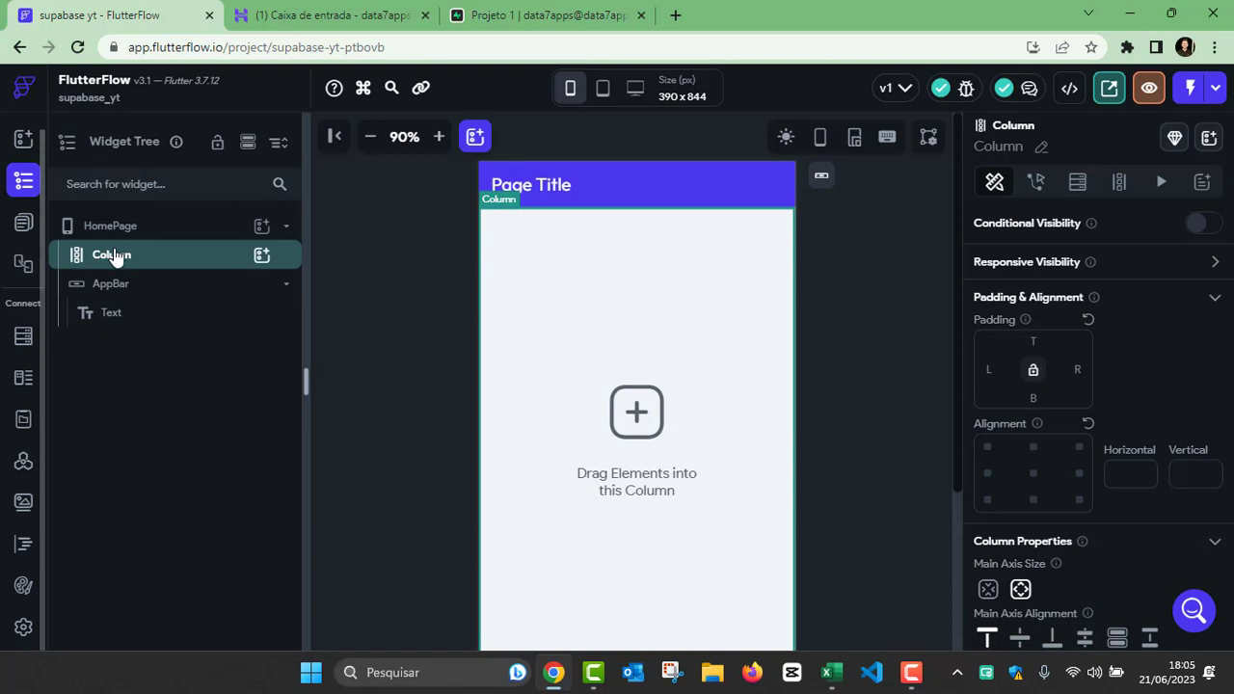
left_click(261, 256)
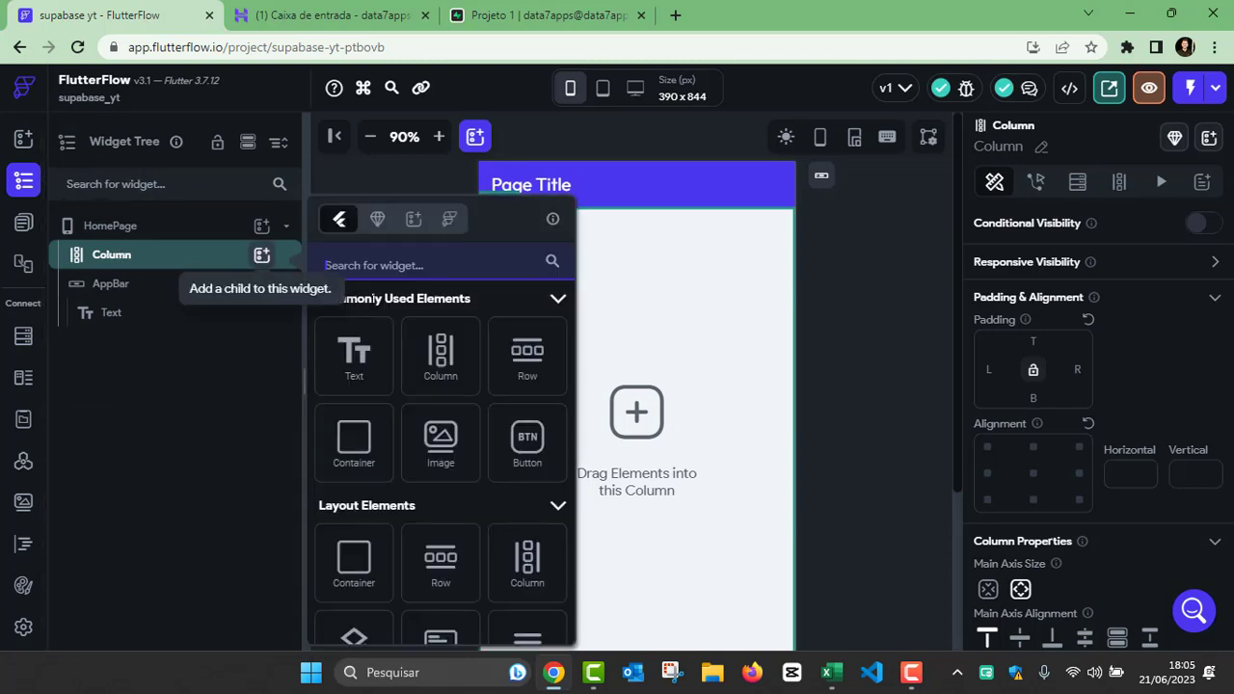
left_click(406, 262)
type("list")
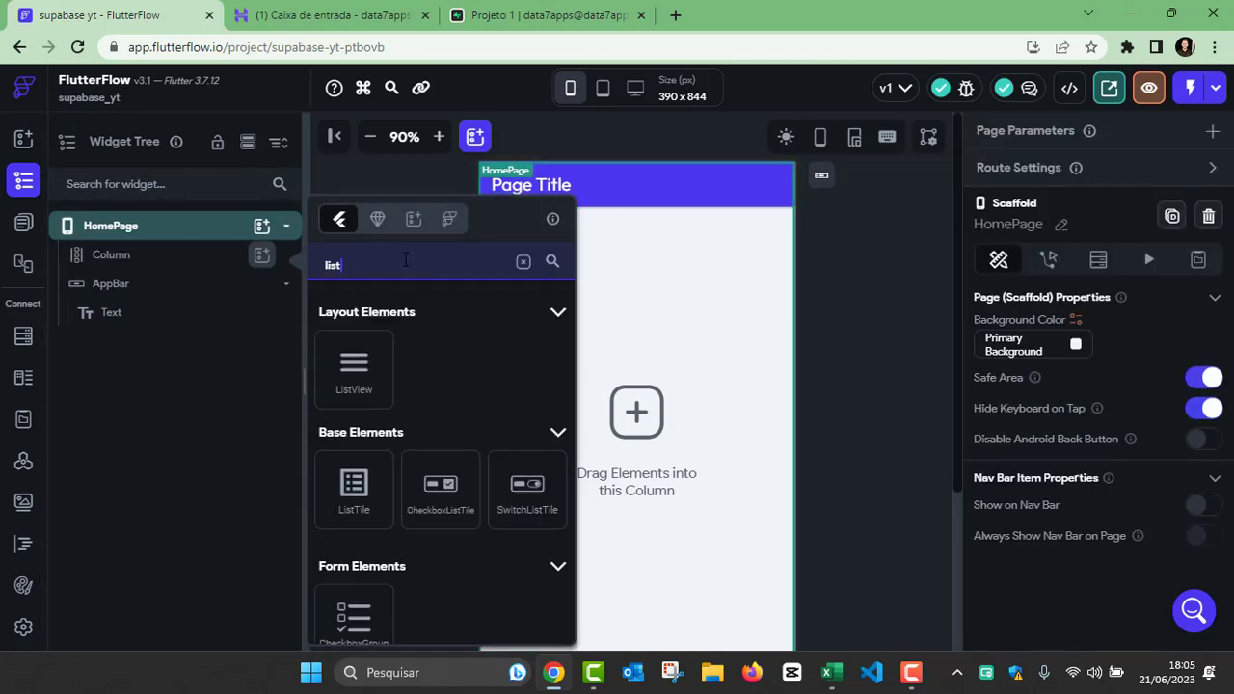
left_click(366, 368)
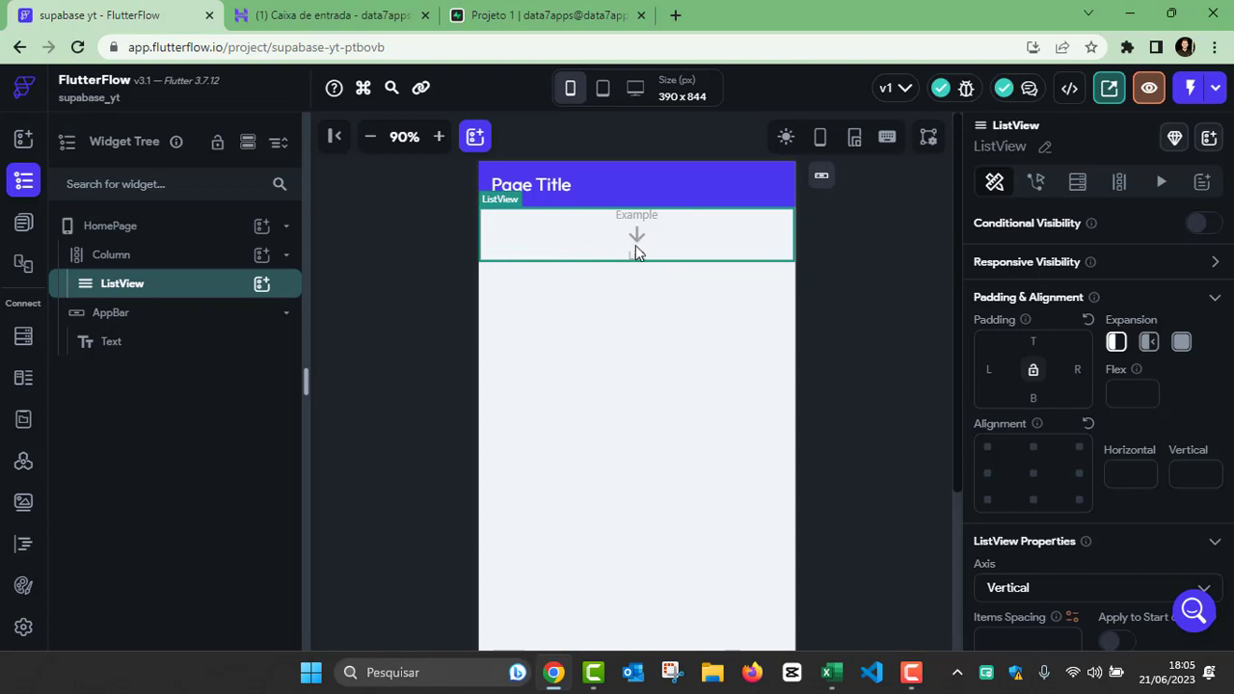
Step: Place a Container inside the ListView and reduce its height slightly
left_click(262, 285)
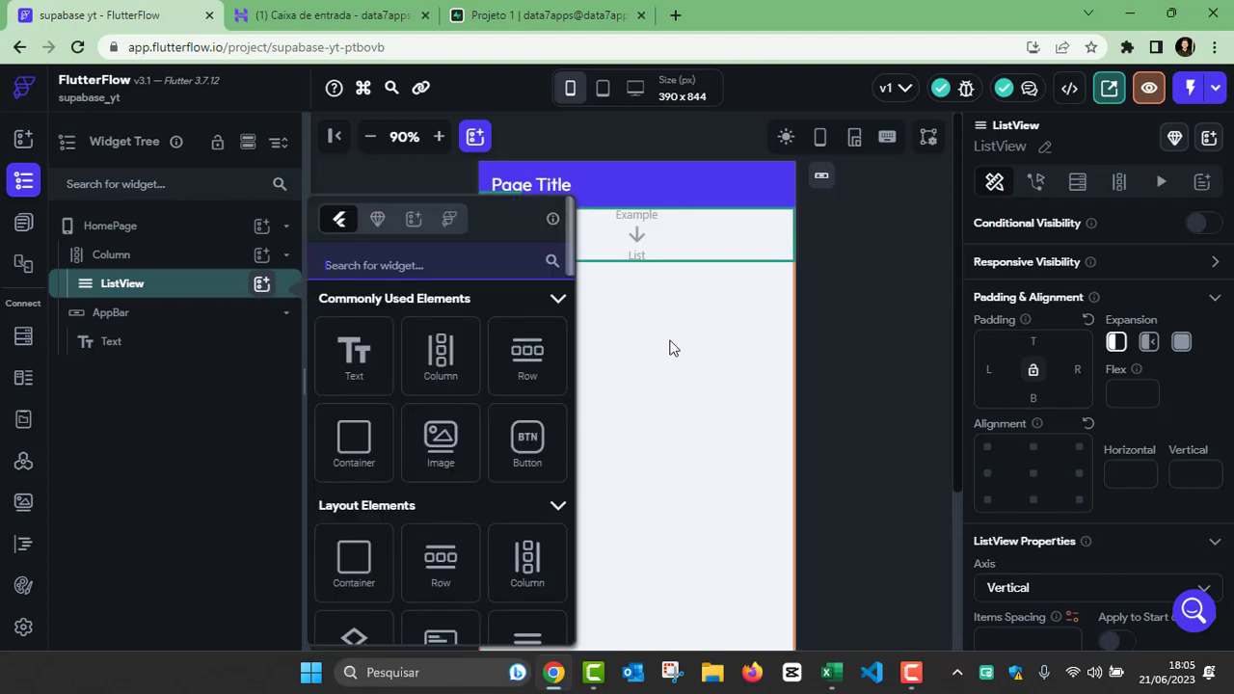
left_click(683, 245)
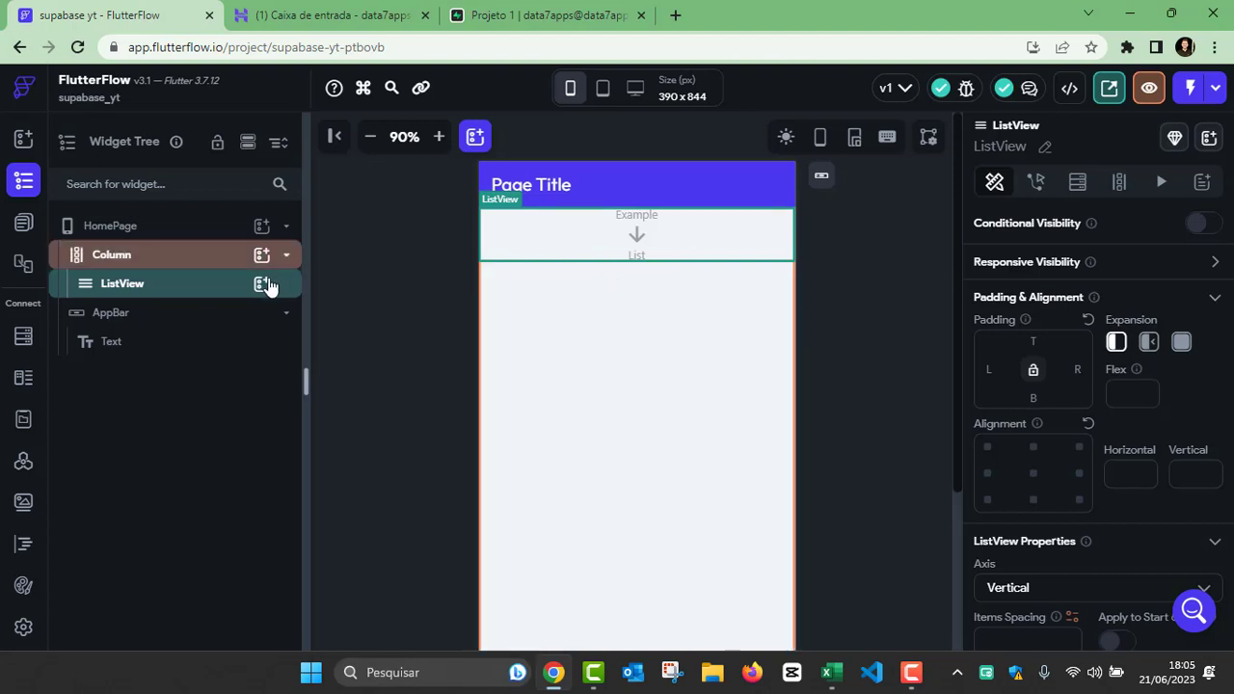
left_click(264, 285)
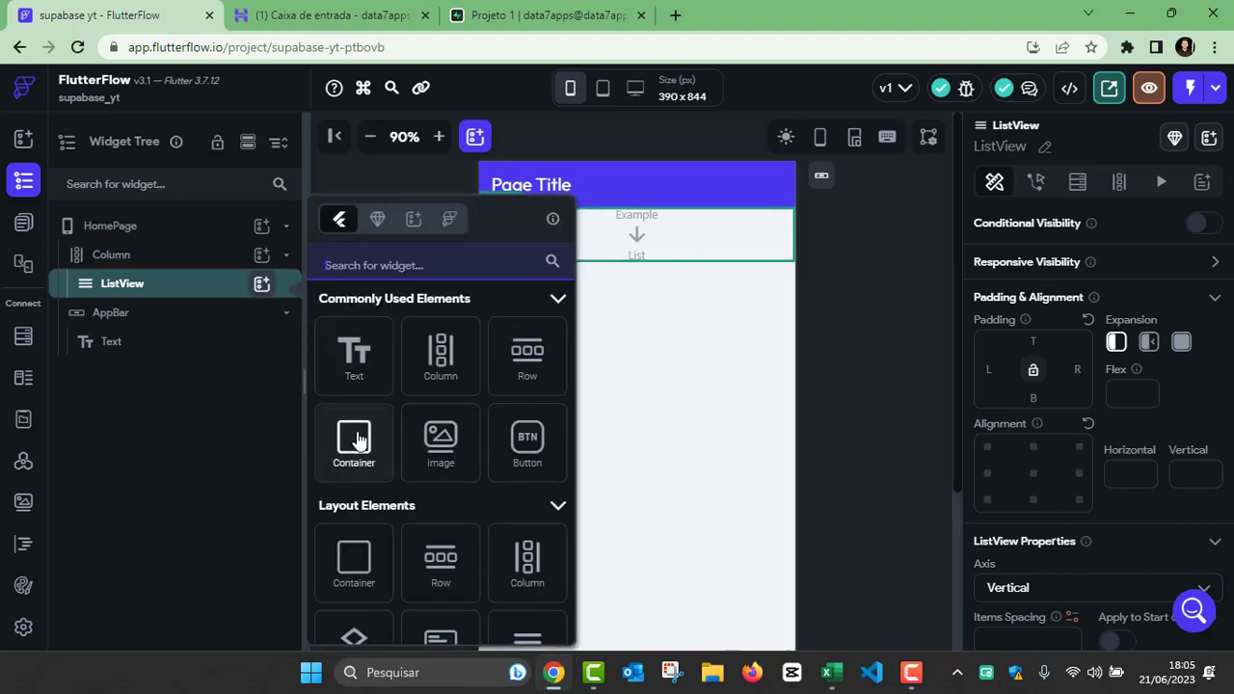
left_click_drag(344, 439, 553, 248)
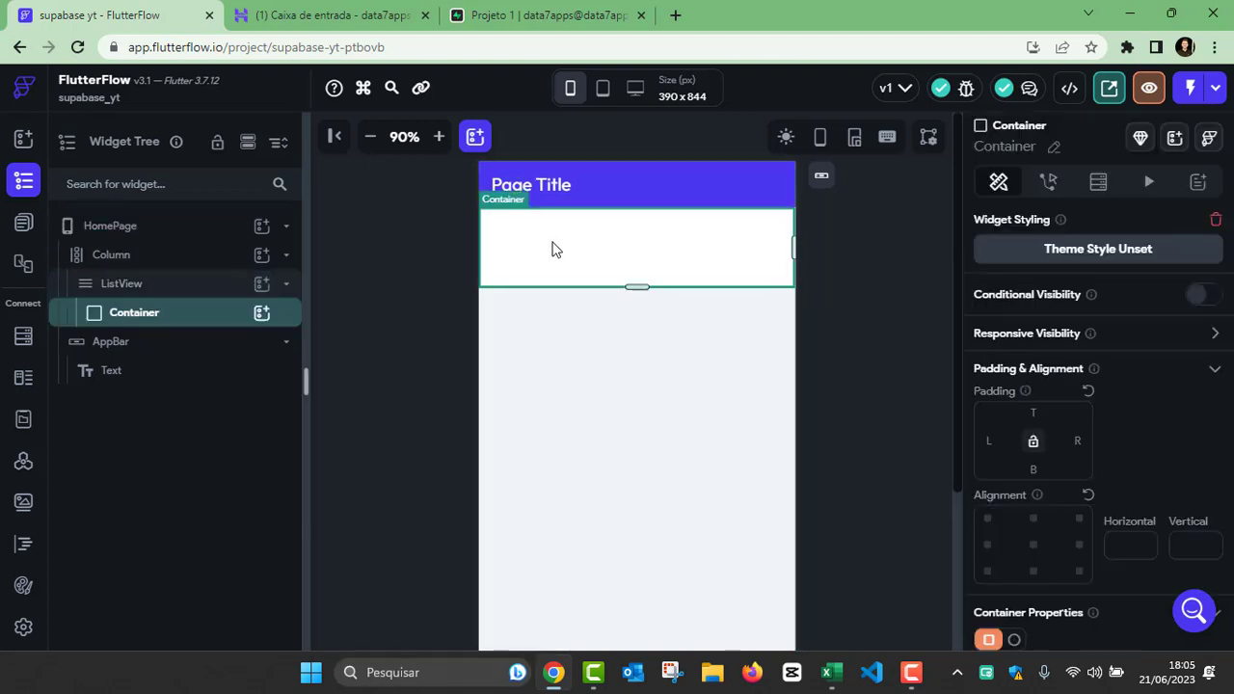
left_click_drag(636, 288, 636, 272)
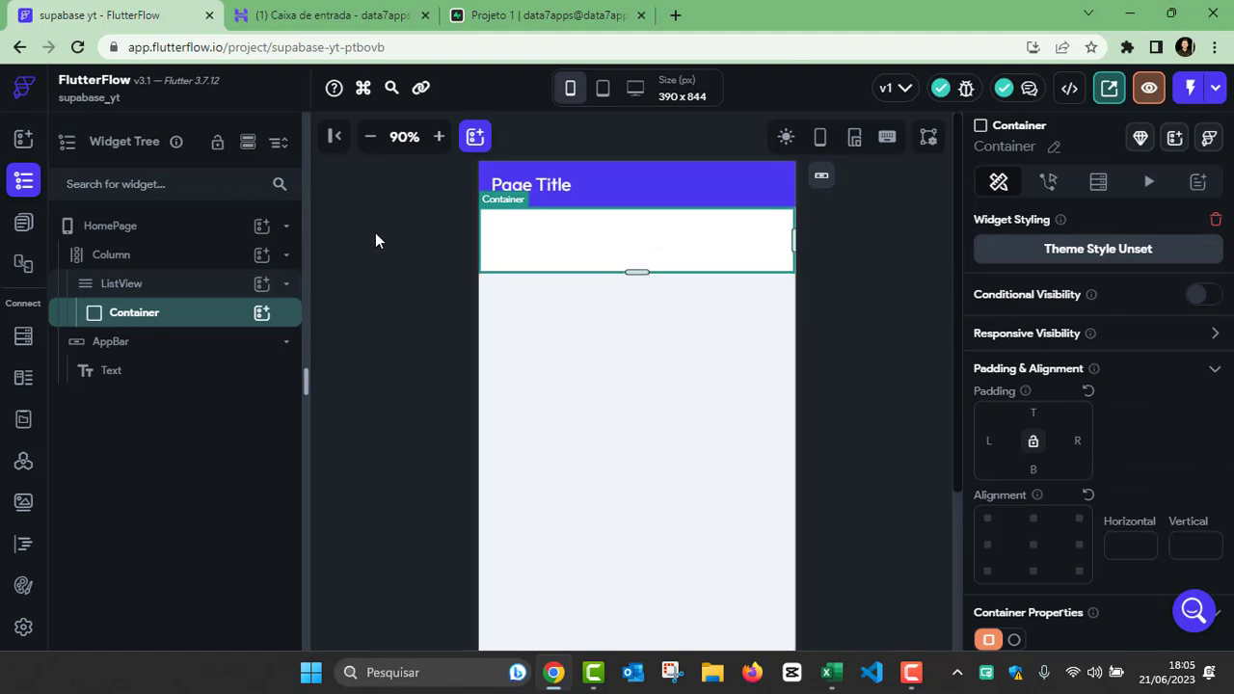
Step: Add a Row inside the Container and a Text widget inside that Row
left_click(261, 313)
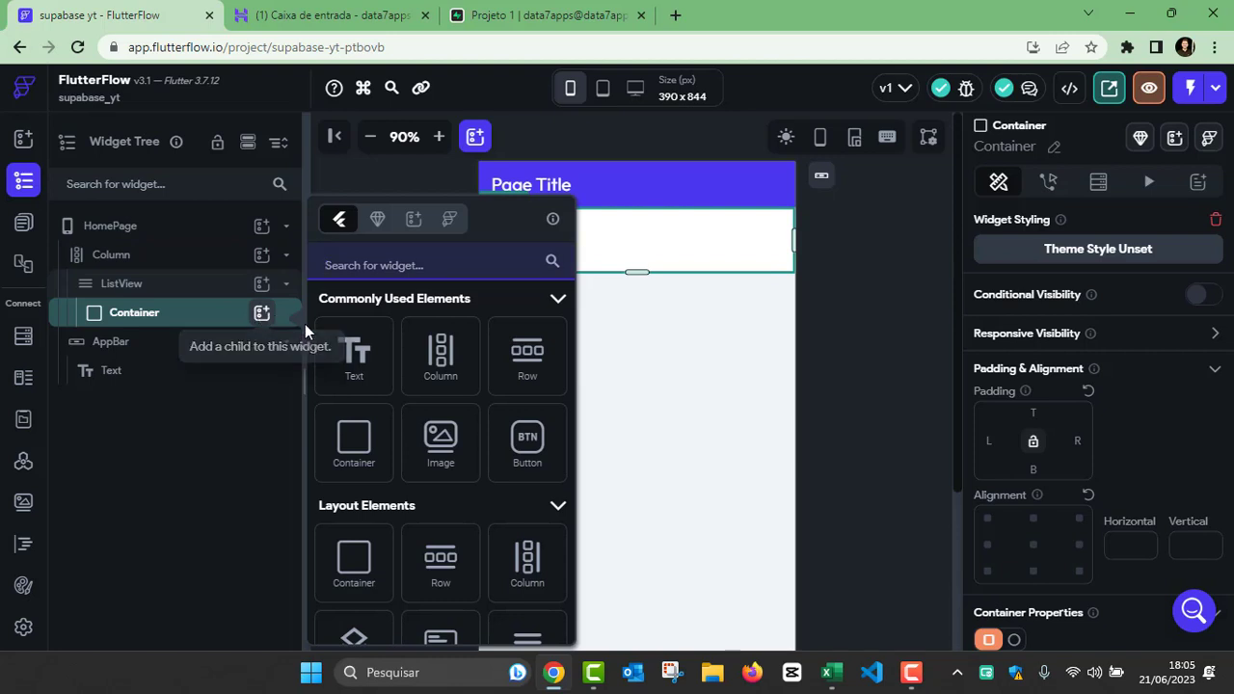
left_click(521, 359)
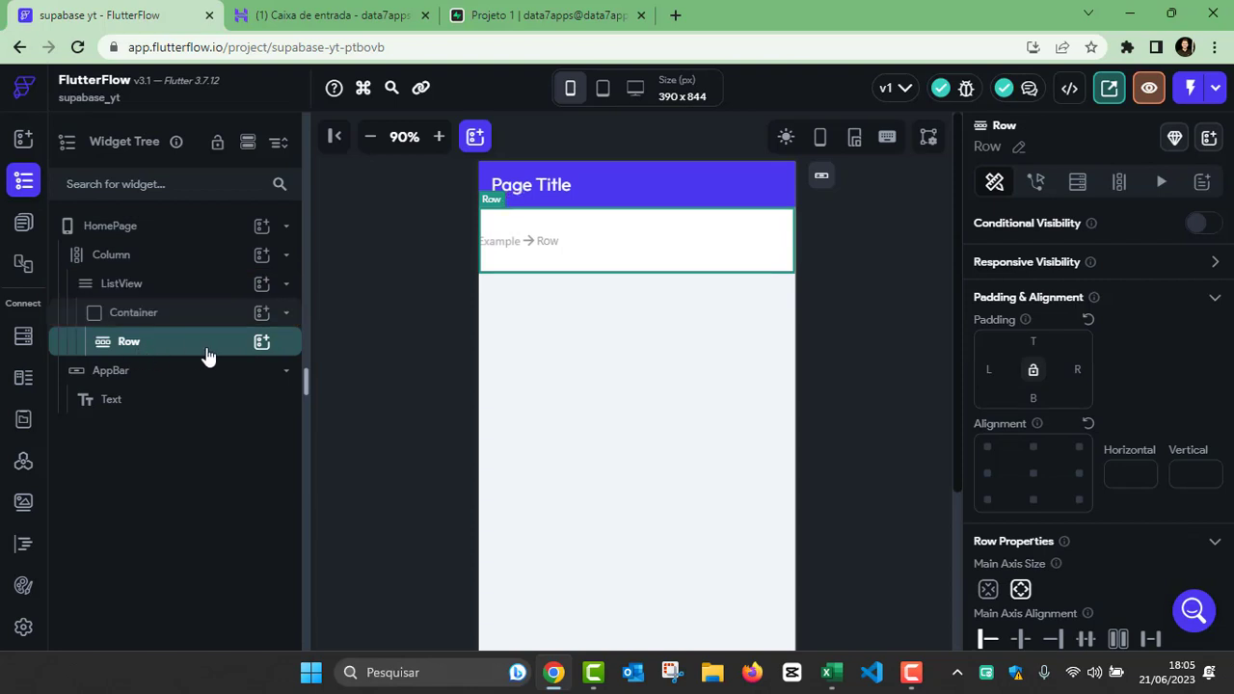
left_click(261, 343)
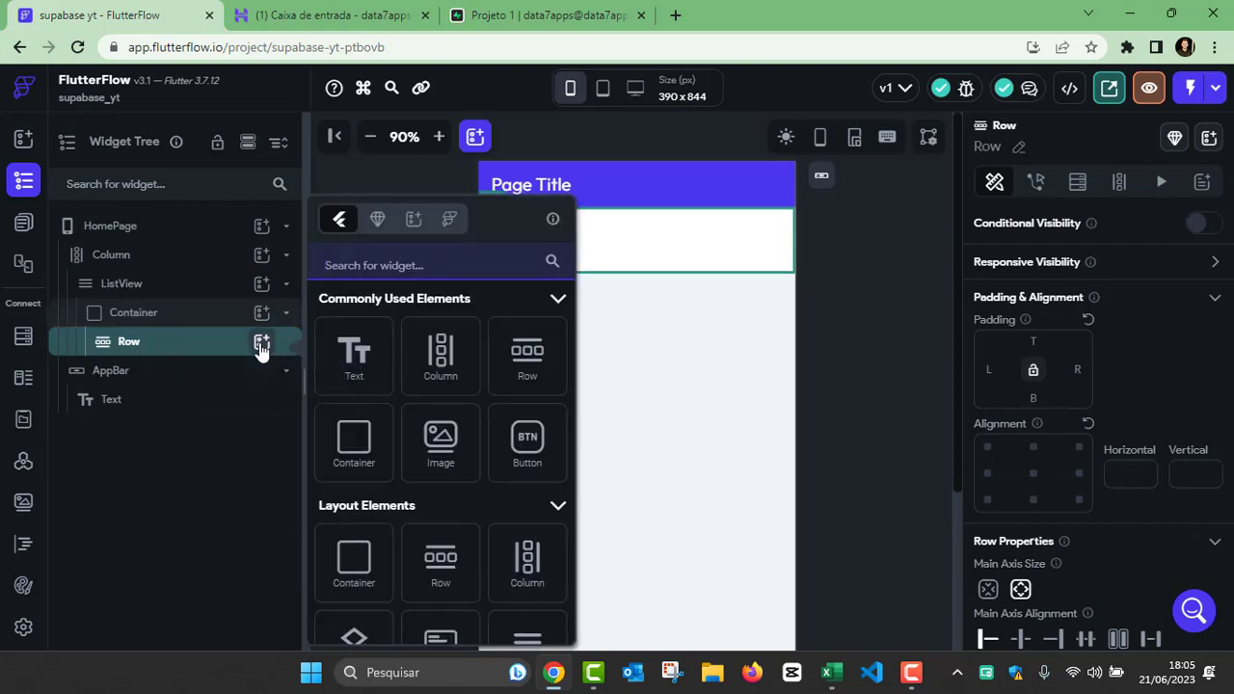
left_click(351, 364)
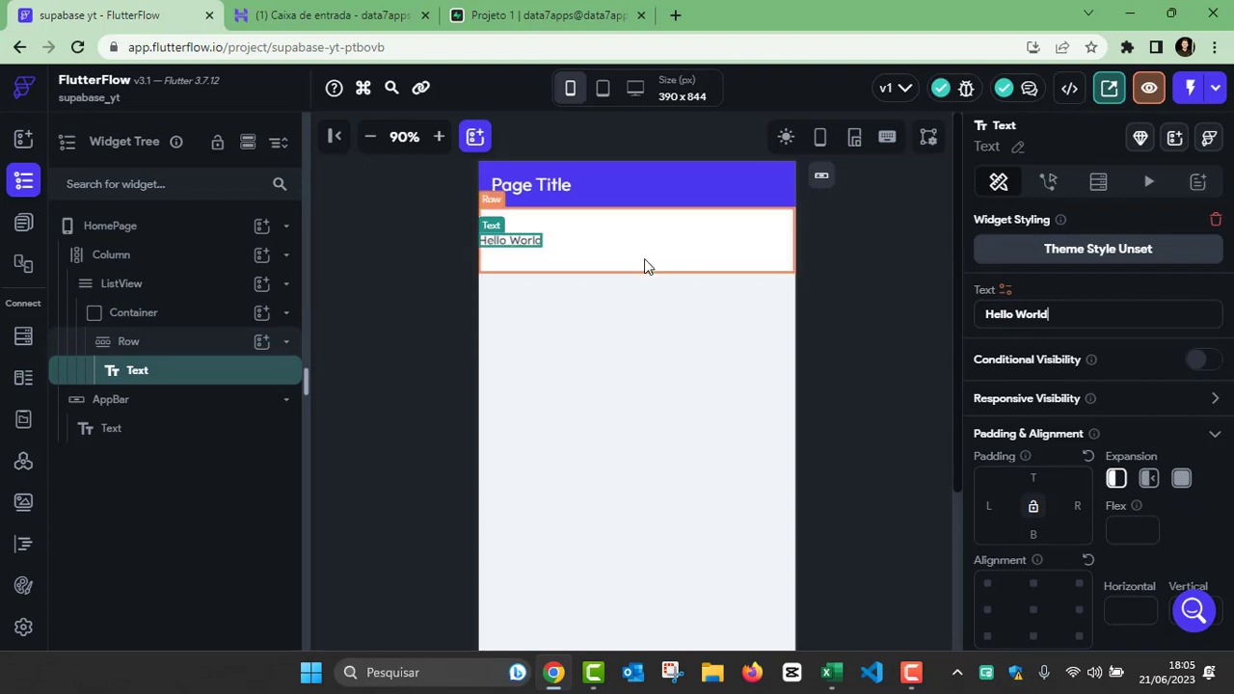
Step: Set the font size of the Row's Text widget to 20
scroll(1055, 397, "down", 4)
scroll(1057, 401, "down", 2)
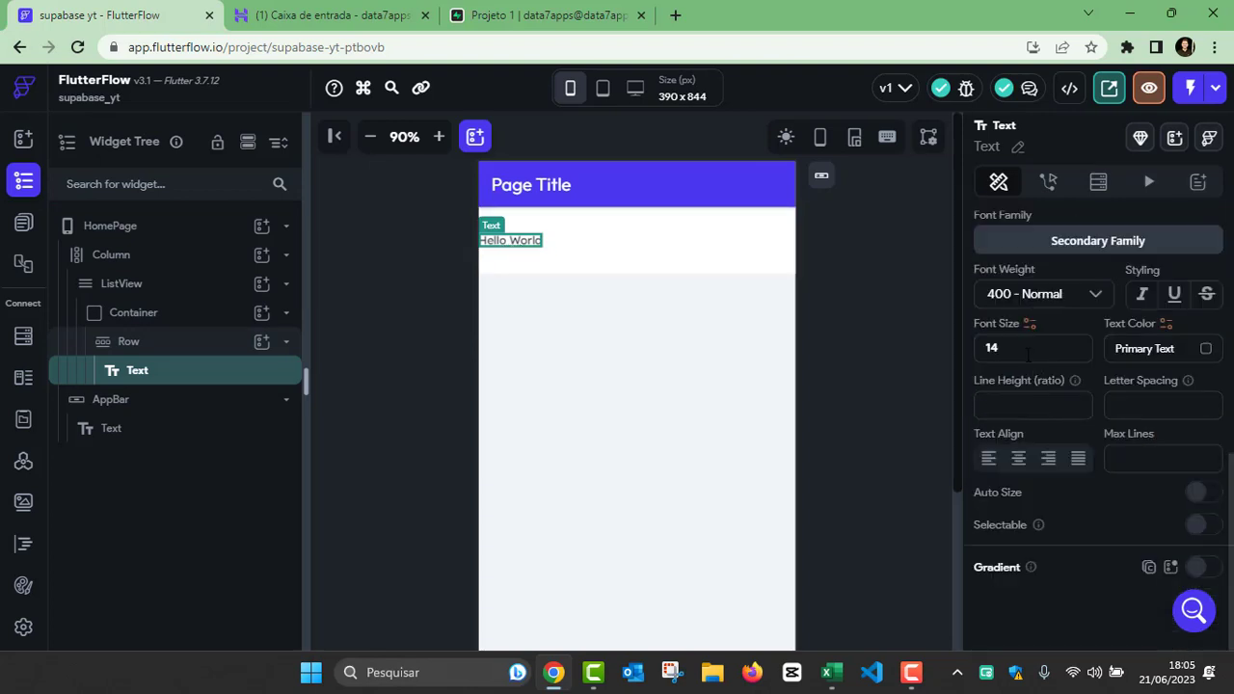
left_click_drag(1012, 349, 959, 350)
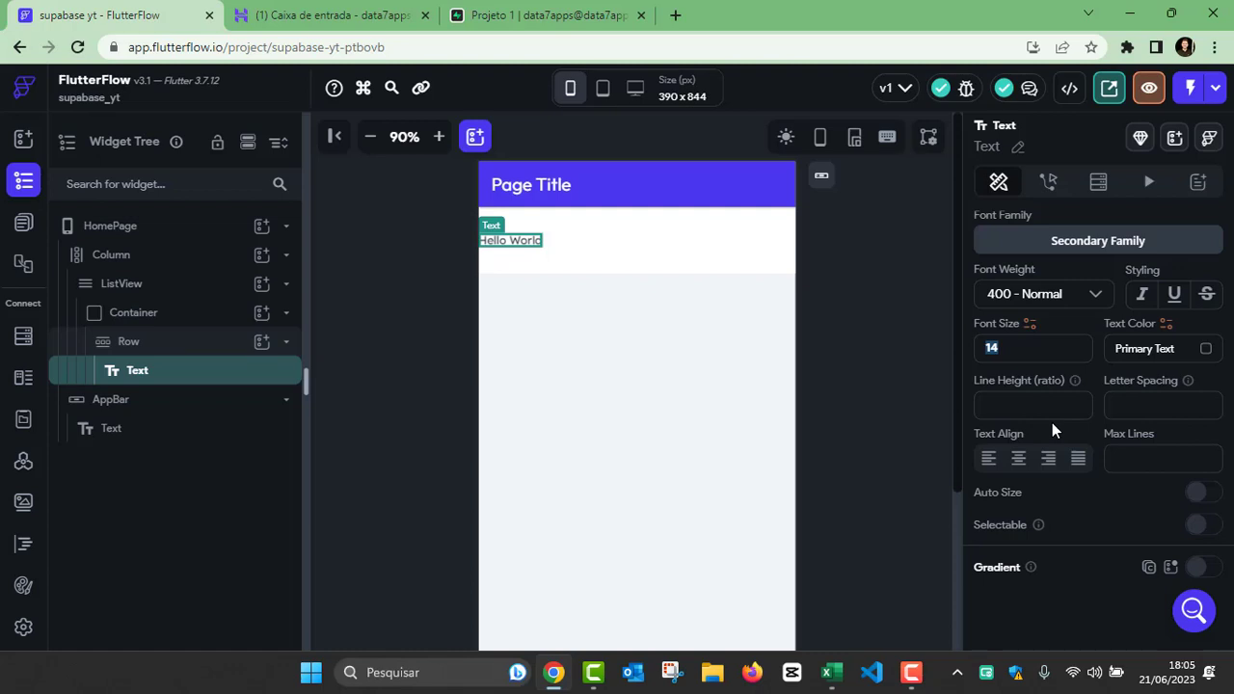
type("20")
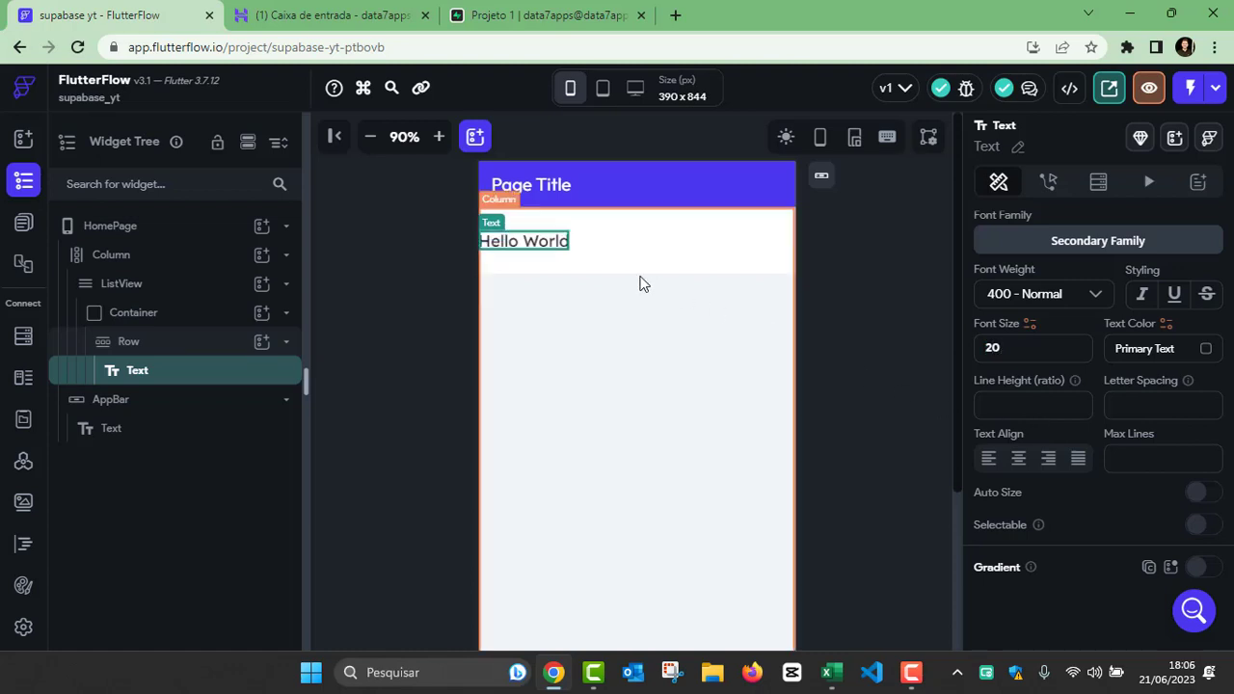
left_click(885, 266)
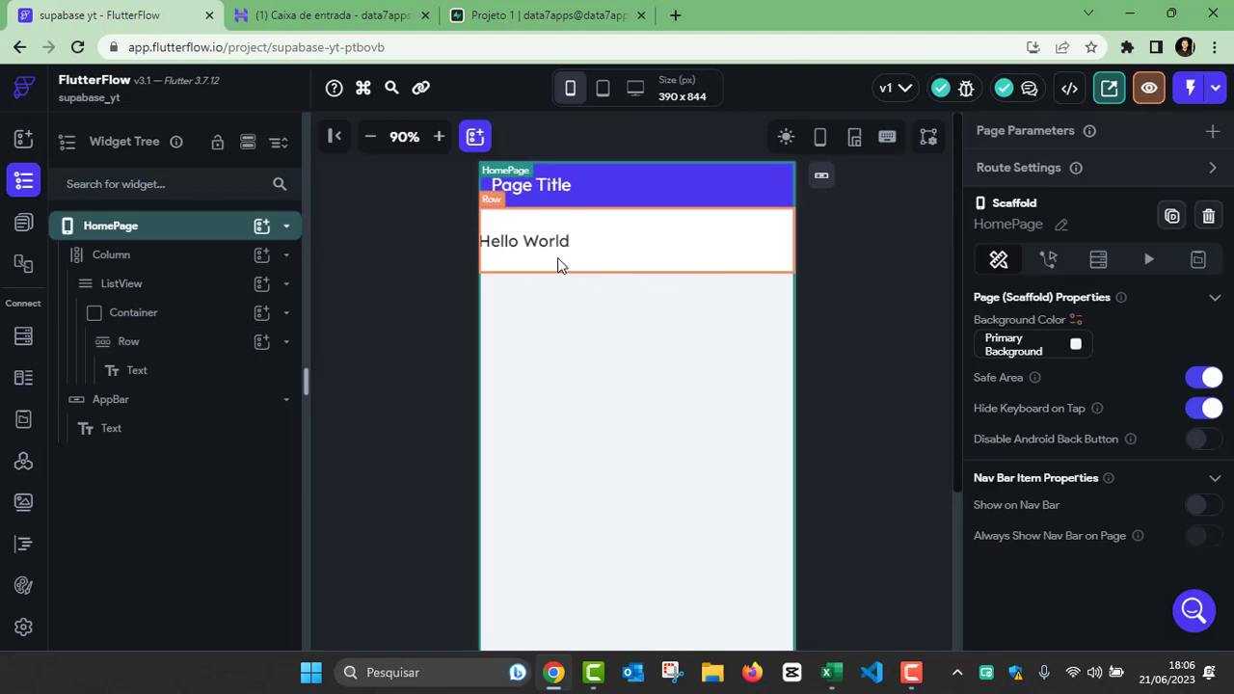
Step: Give the ListView a backend query of type Supabase Query on the Montadora table, returning a List of Rows
left_click(125, 287)
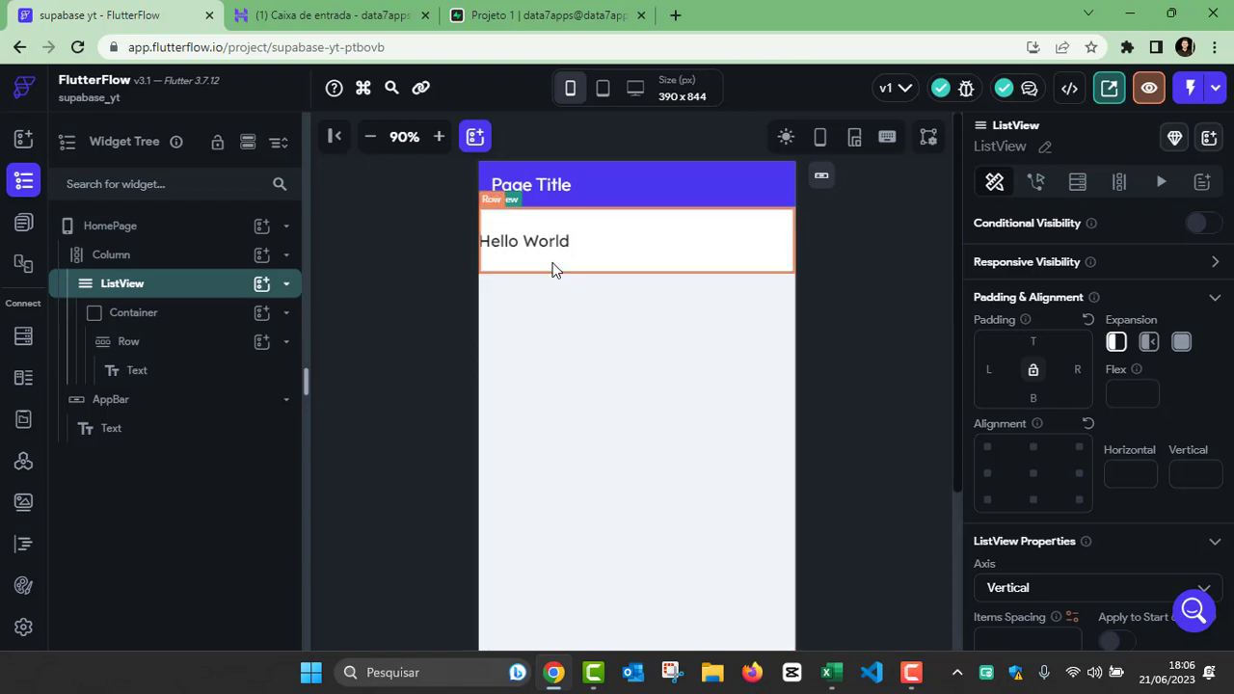
left_click(1080, 183)
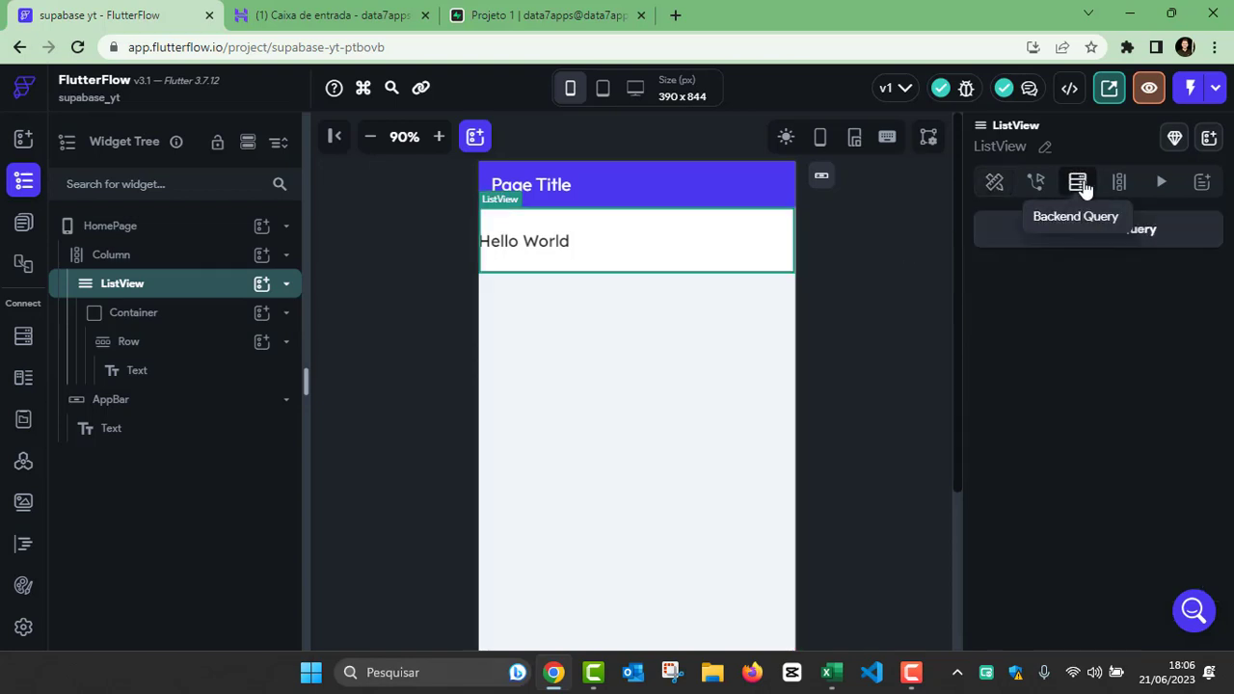
left_click(1090, 240)
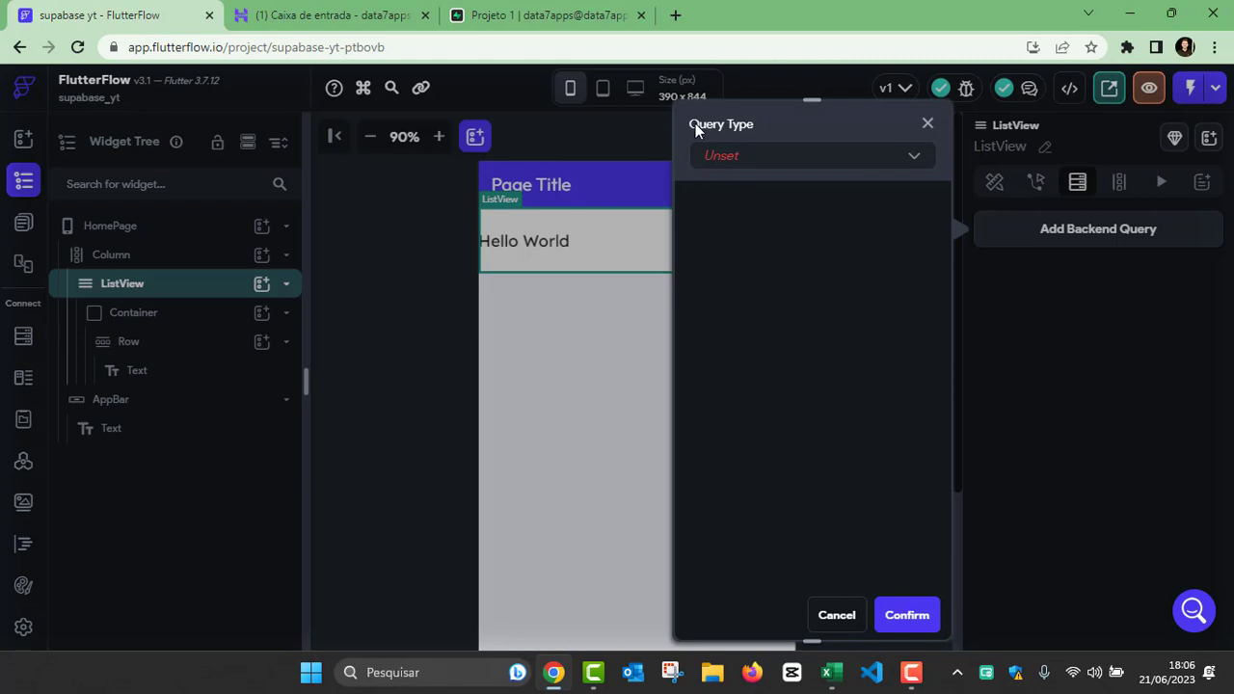
left_click(747, 159)
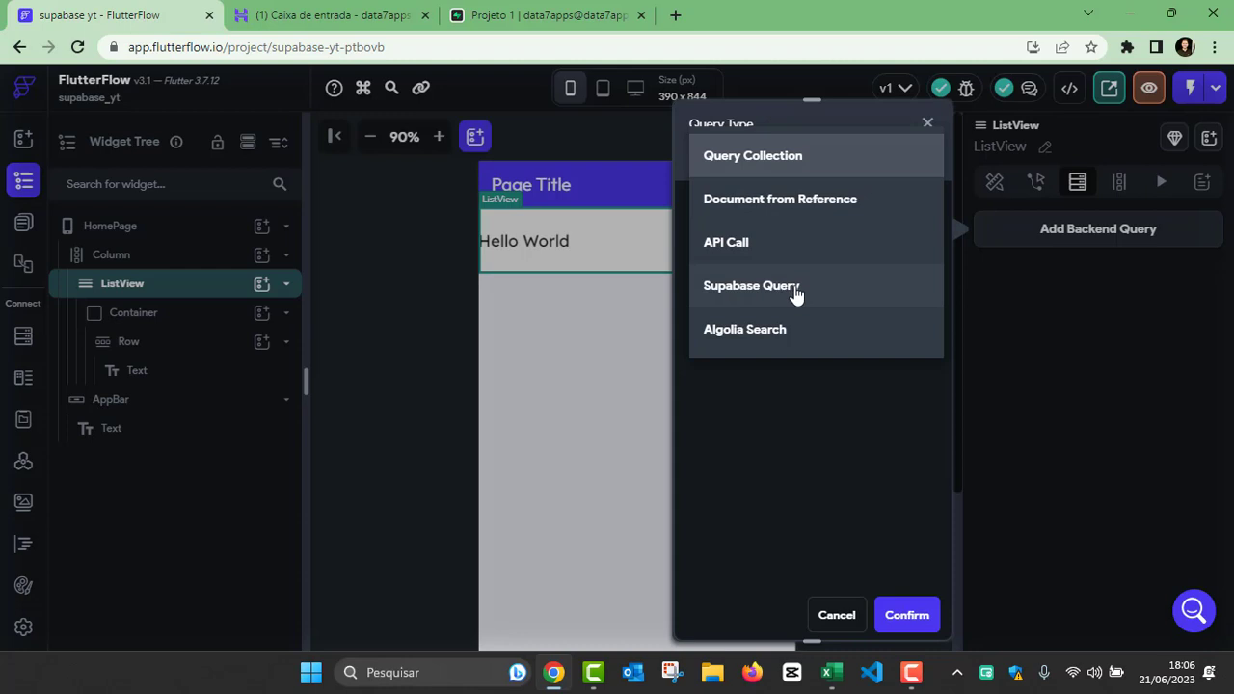
left_click(723, 286)
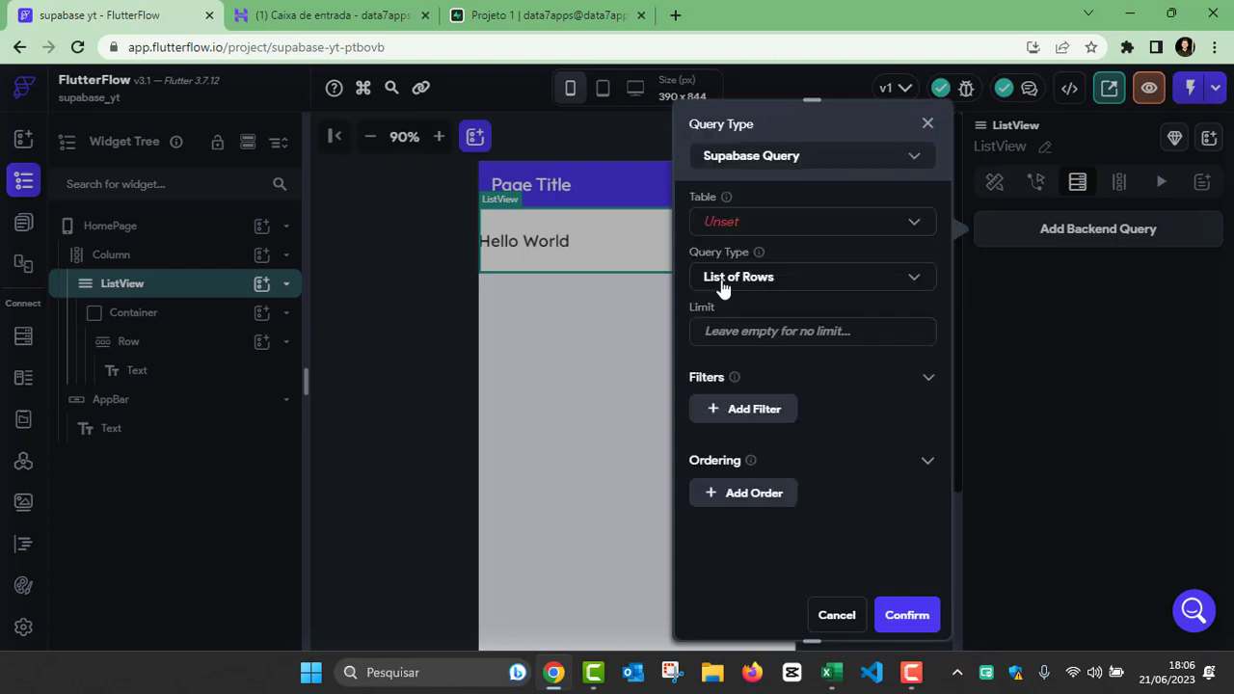
left_click(734, 224)
left_click(745, 236)
left_click(781, 279)
left_click(774, 280)
left_click(897, 622)
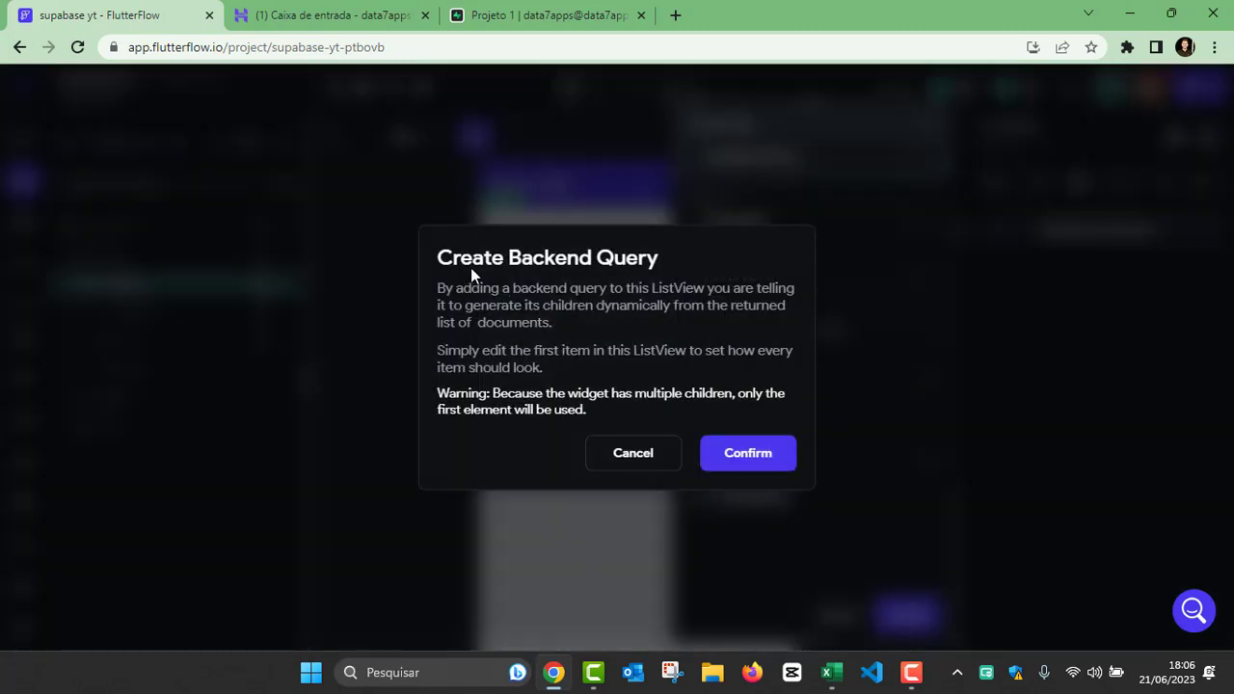
left_click(761, 456)
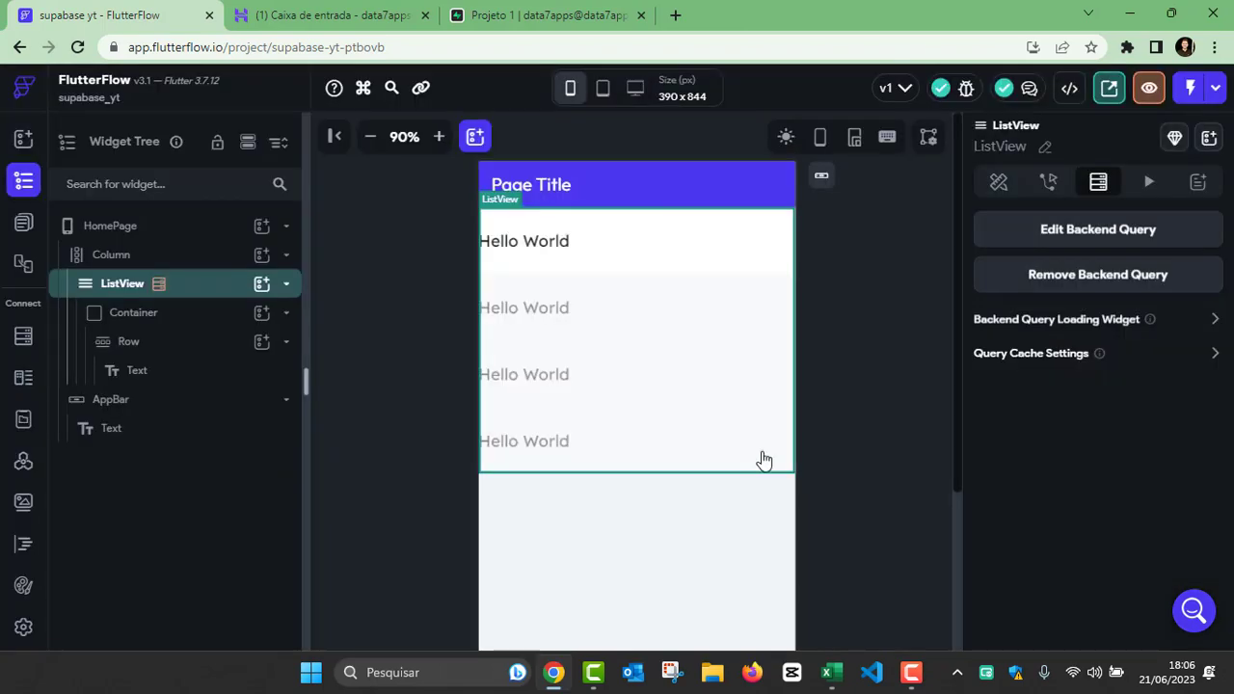
Step: Bind the list item's Text to the montadora field of the Montadora Row
left_click(515, 249)
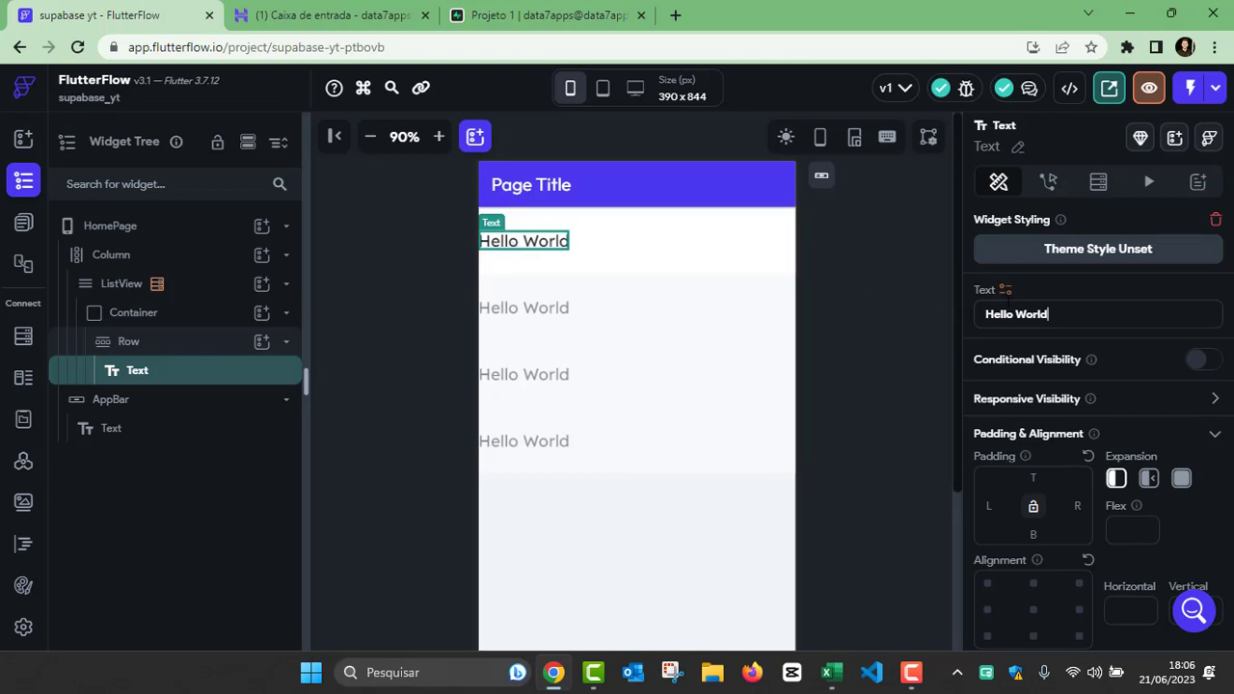
left_click(1004, 290)
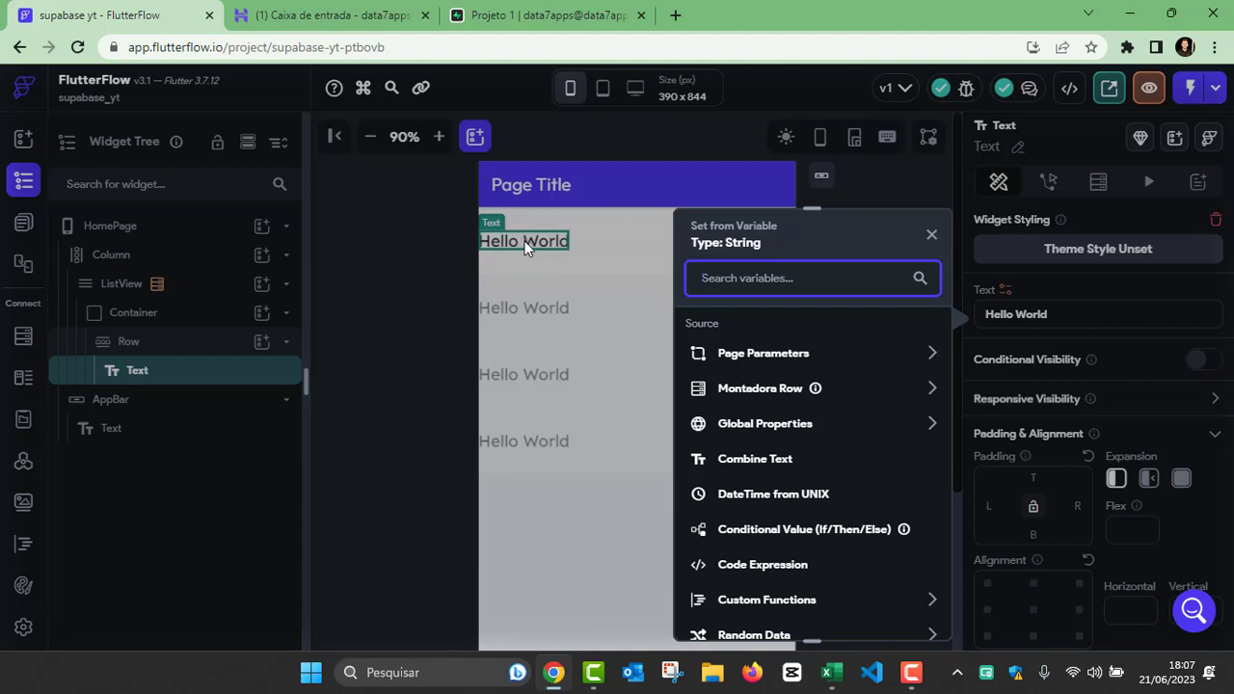
left_click(931, 388)
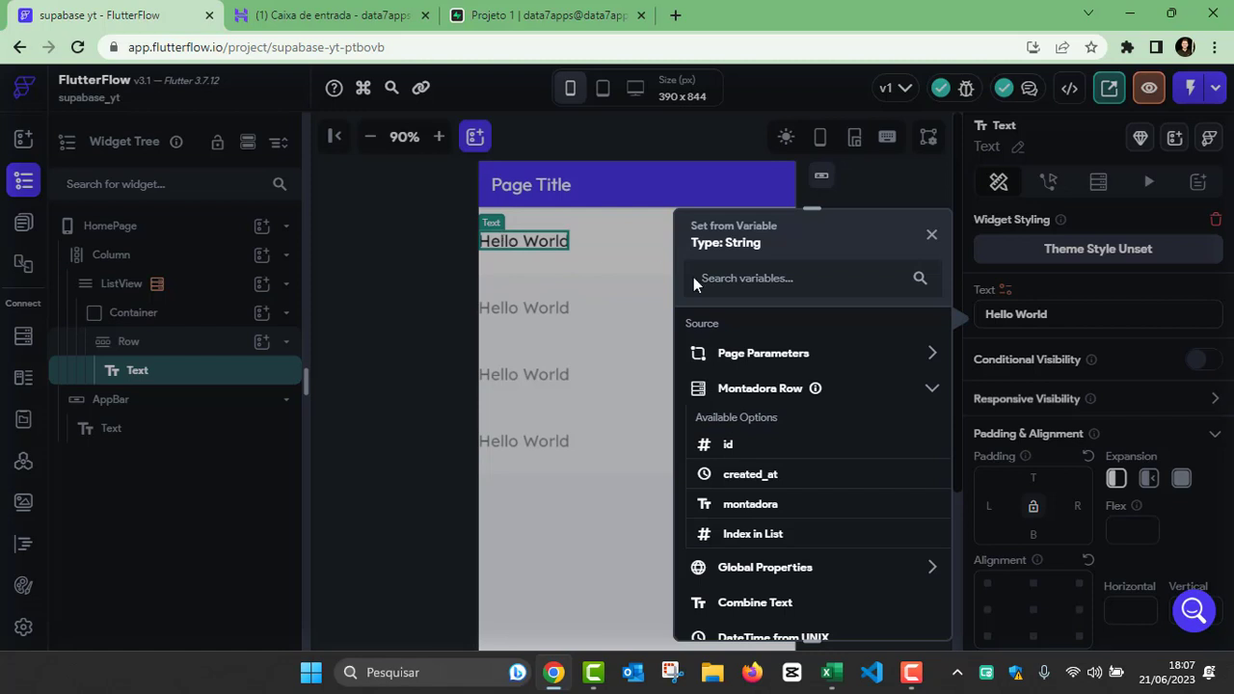
left_click(752, 504)
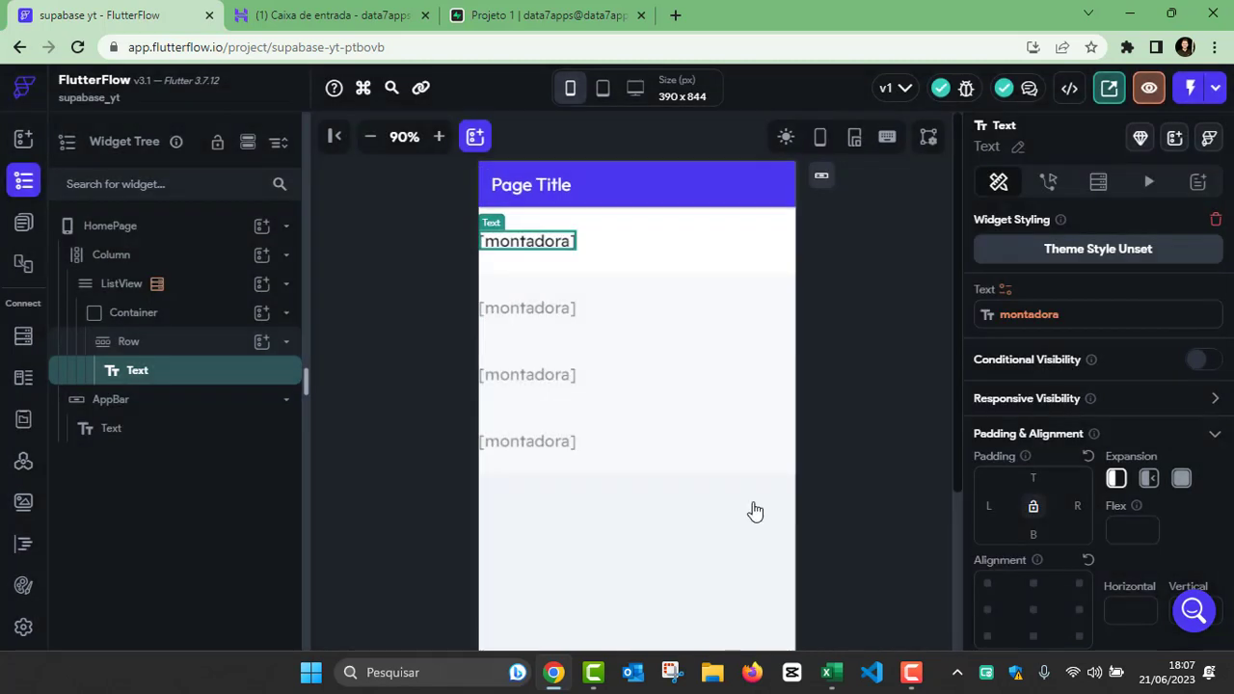
left_click(843, 244)
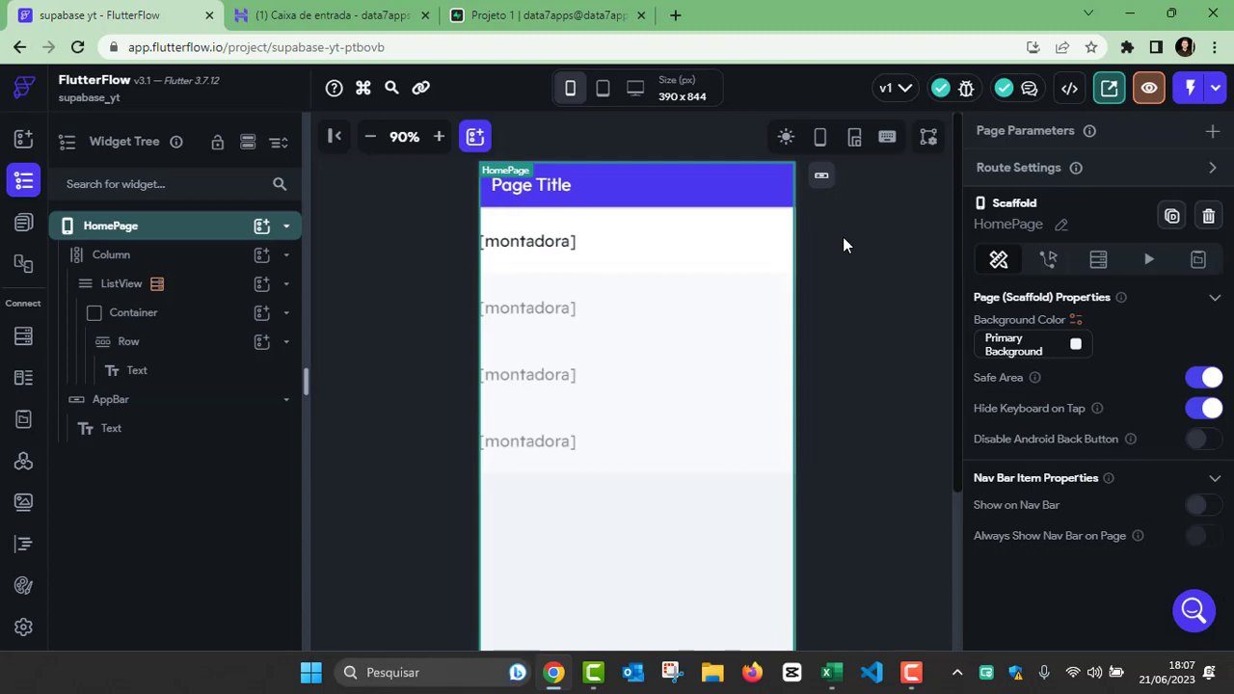
Step: Run the app in Test Mode to check the list on the page, and return to the project editor
left_click(1216, 88)
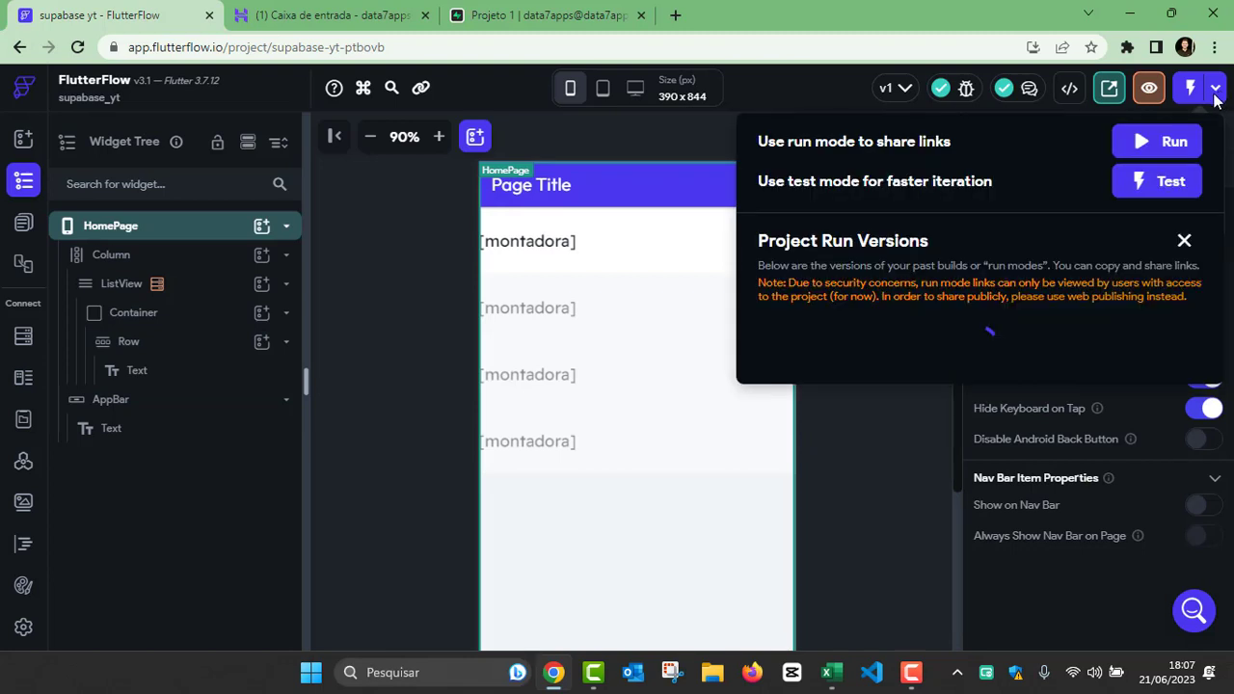
left_click(1164, 188)
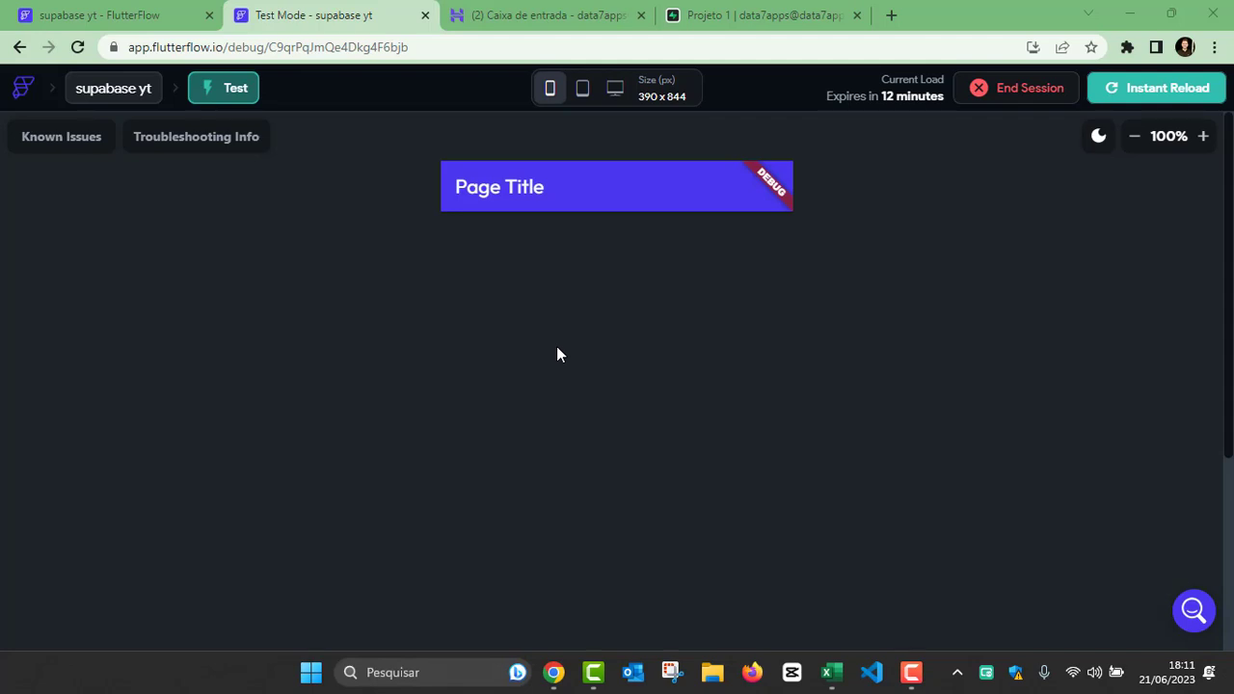
left_click(99, 15)
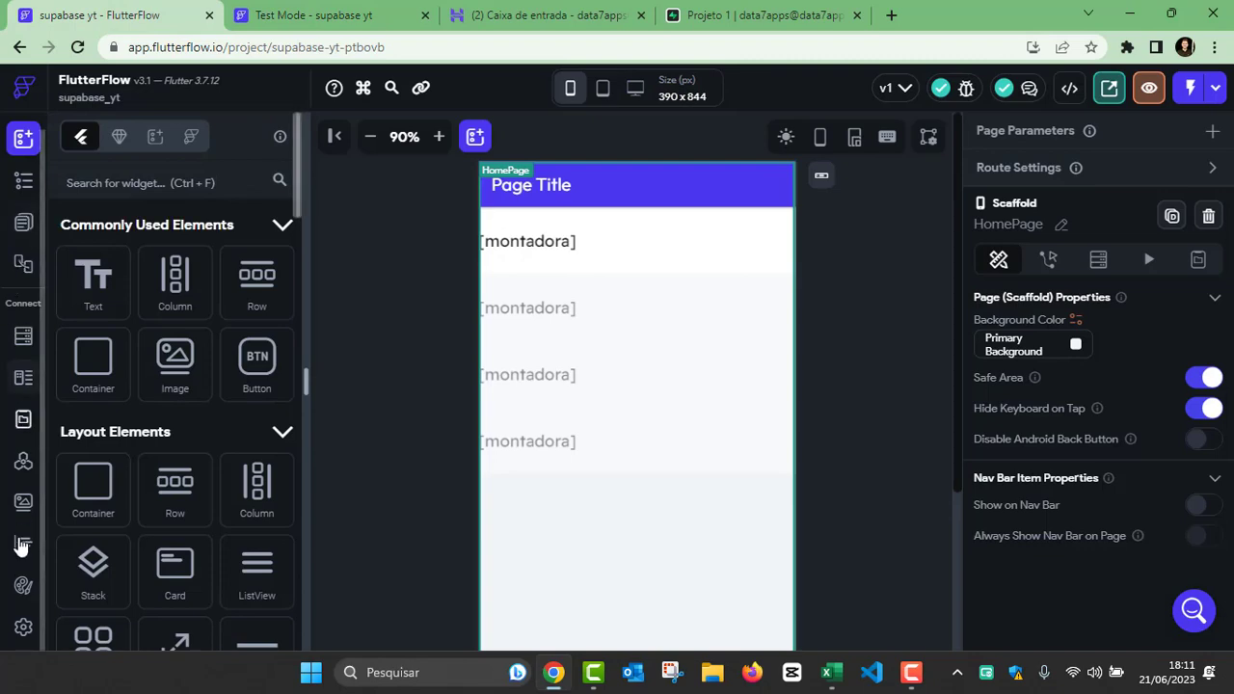
Step: Turn off the Dark Mode Theme in the project's theme colors
left_click(23, 588)
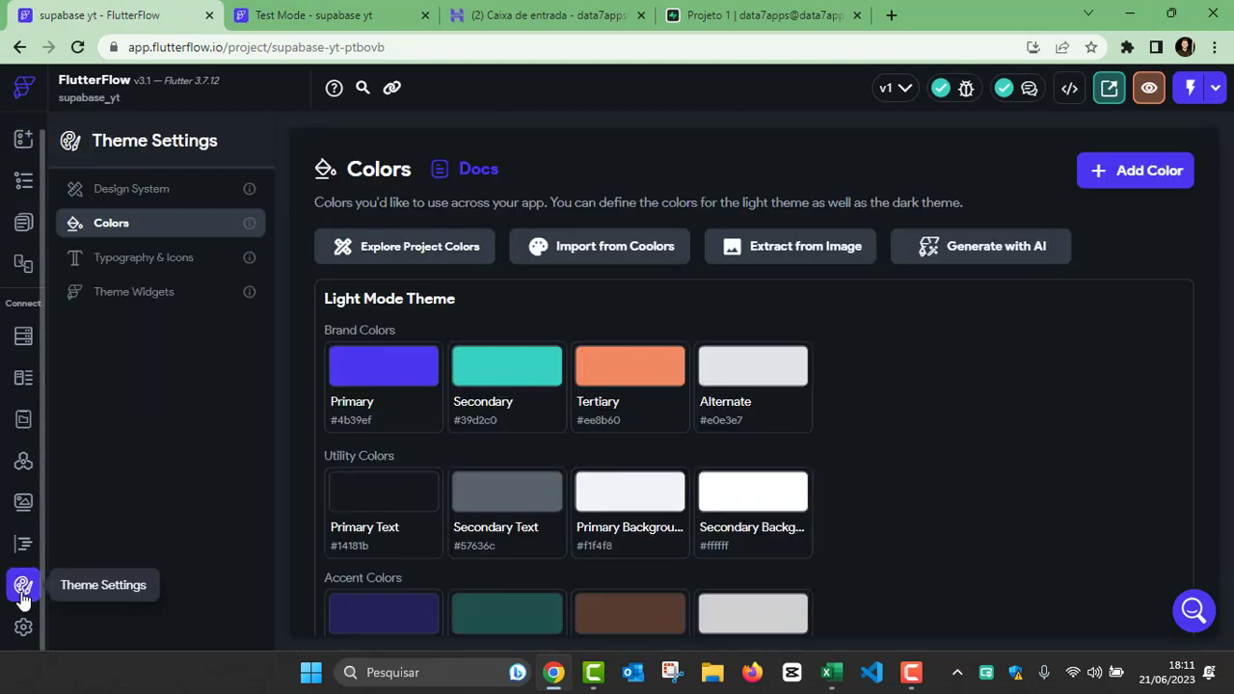
scroll(944, 427, "down", 5)
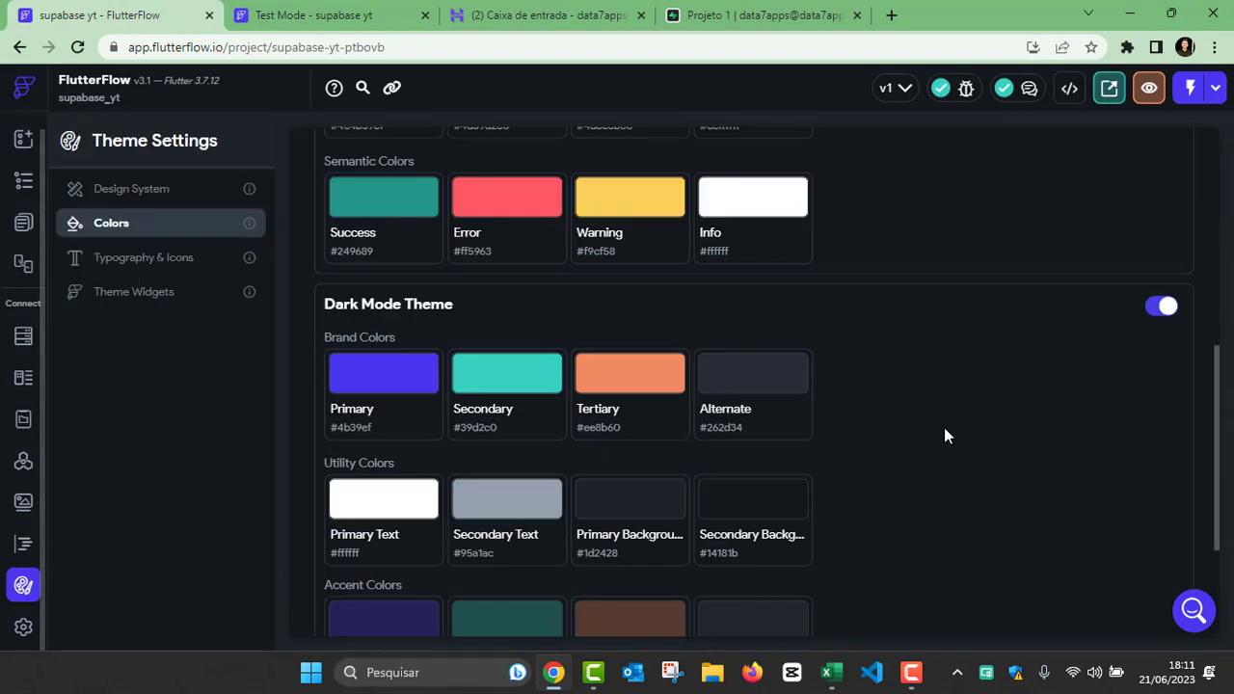
left_click(1167, 318)
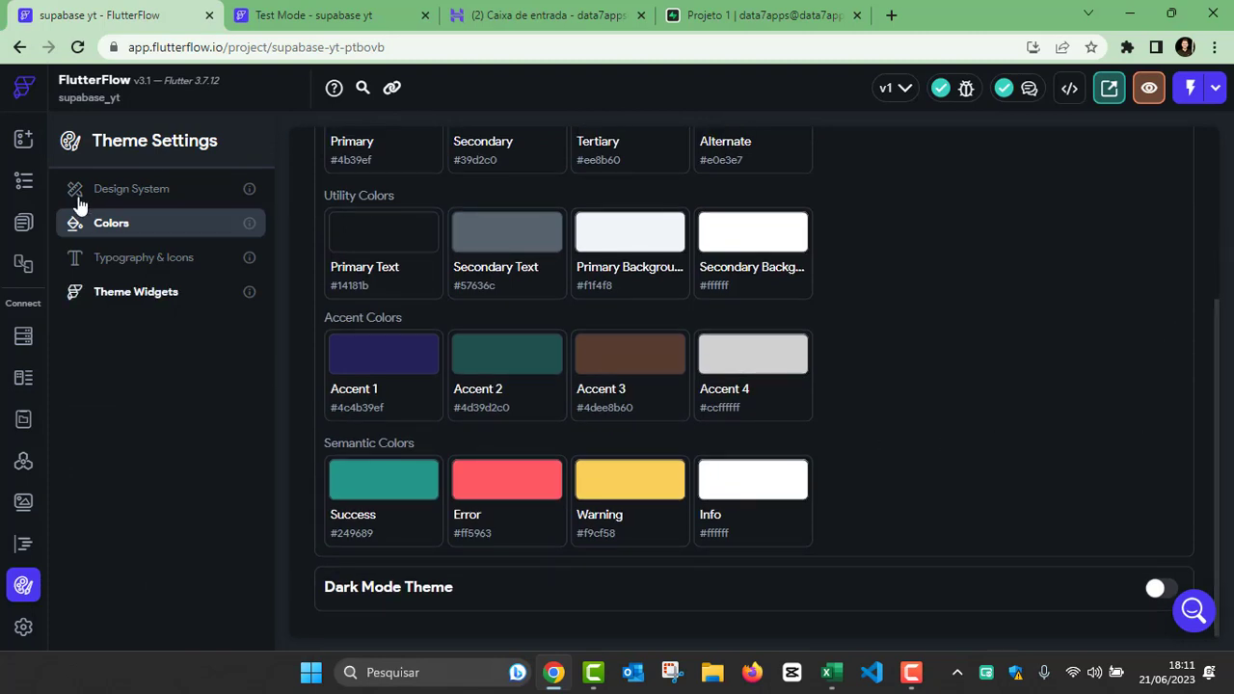
Step: Return to the HomePage's widget tree, and reload the running Test Mode session to check the page
left_click(23, 179)
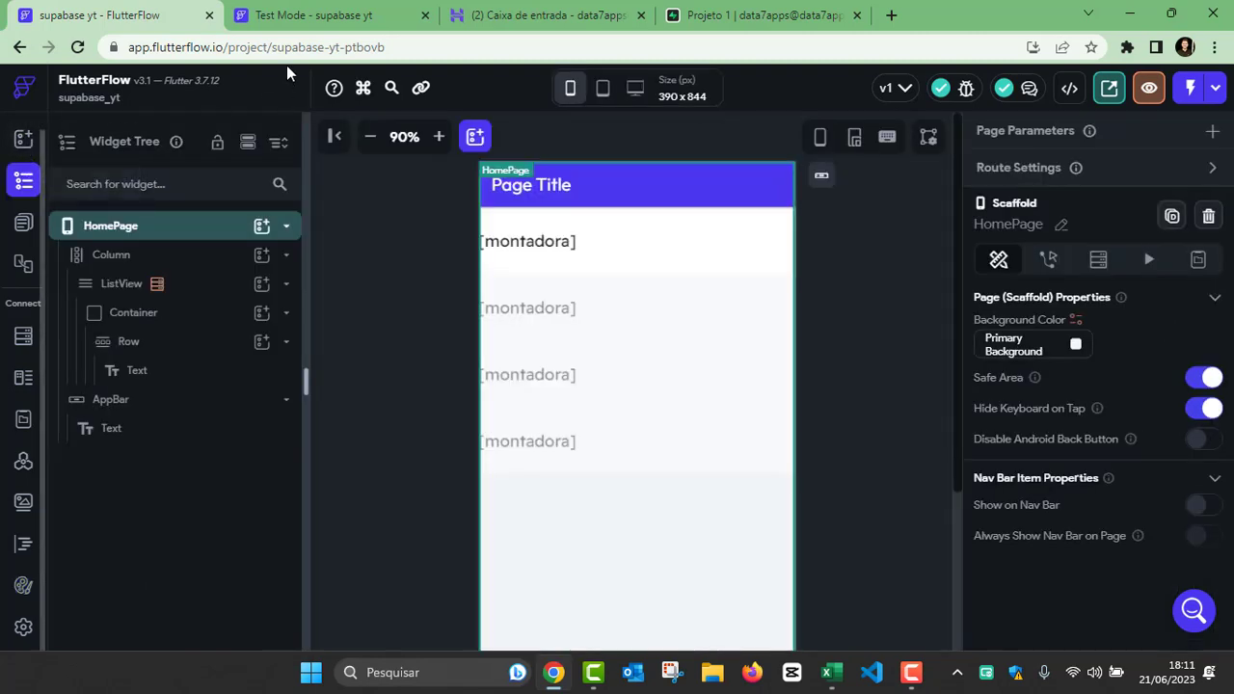
left_click(278, 22)
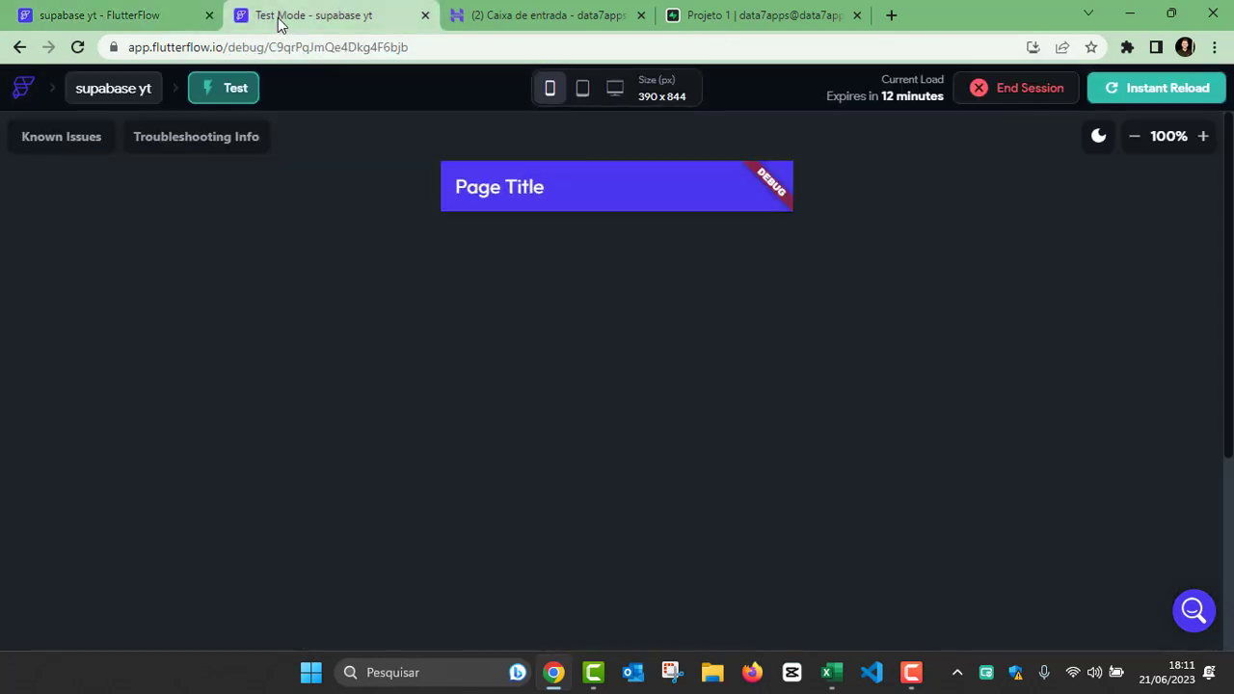
left_click(1137, 96)
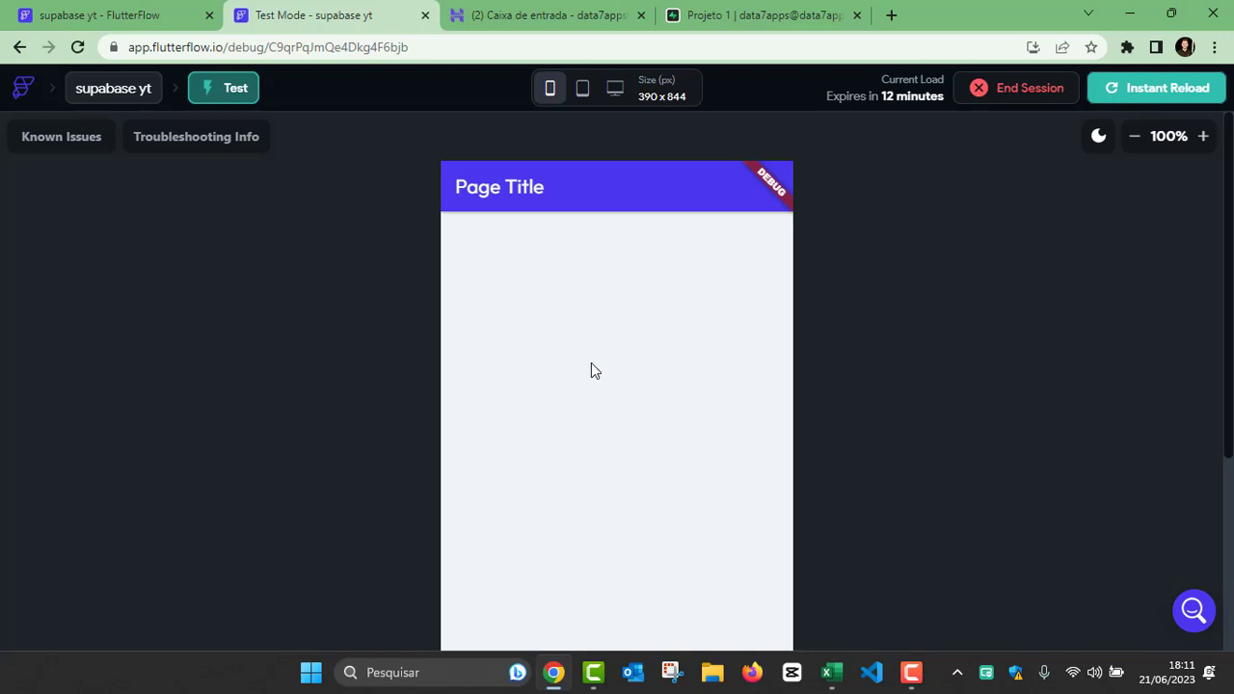
Step: Switch to Supabase's Projeto 1 and open the Montadora table in the table editor
left_click(708, 15)
scroll(679, 263, "up", 3)
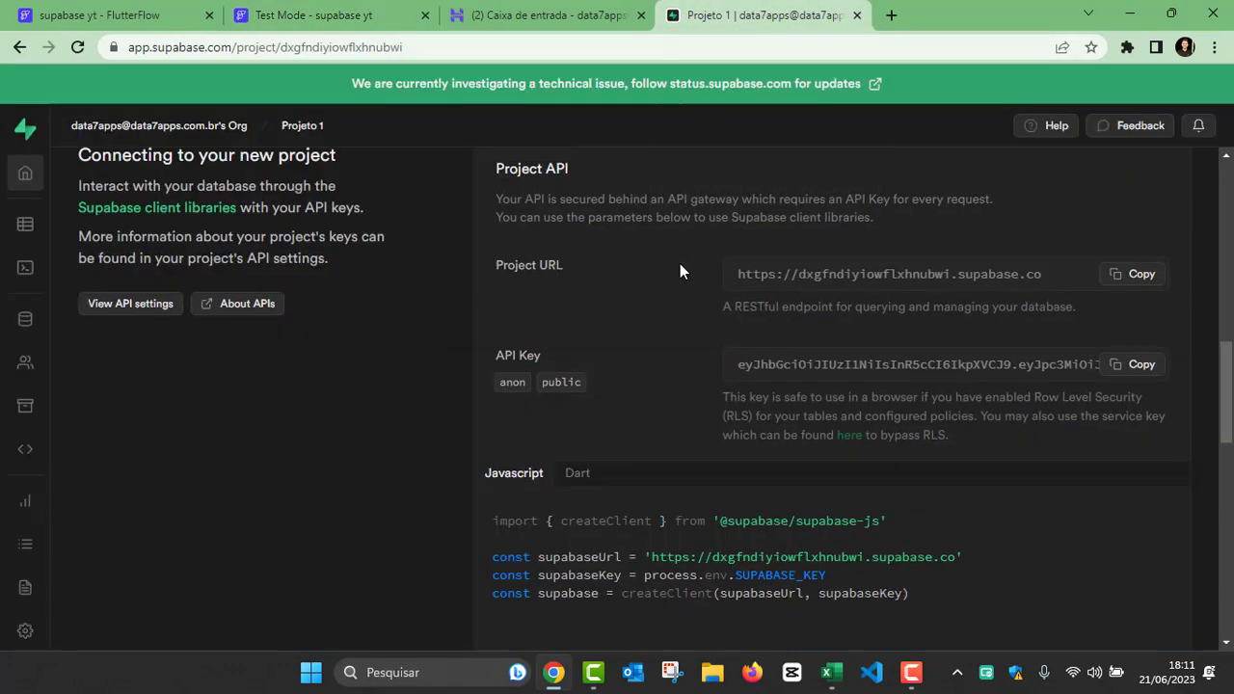
left_click(25, 232)
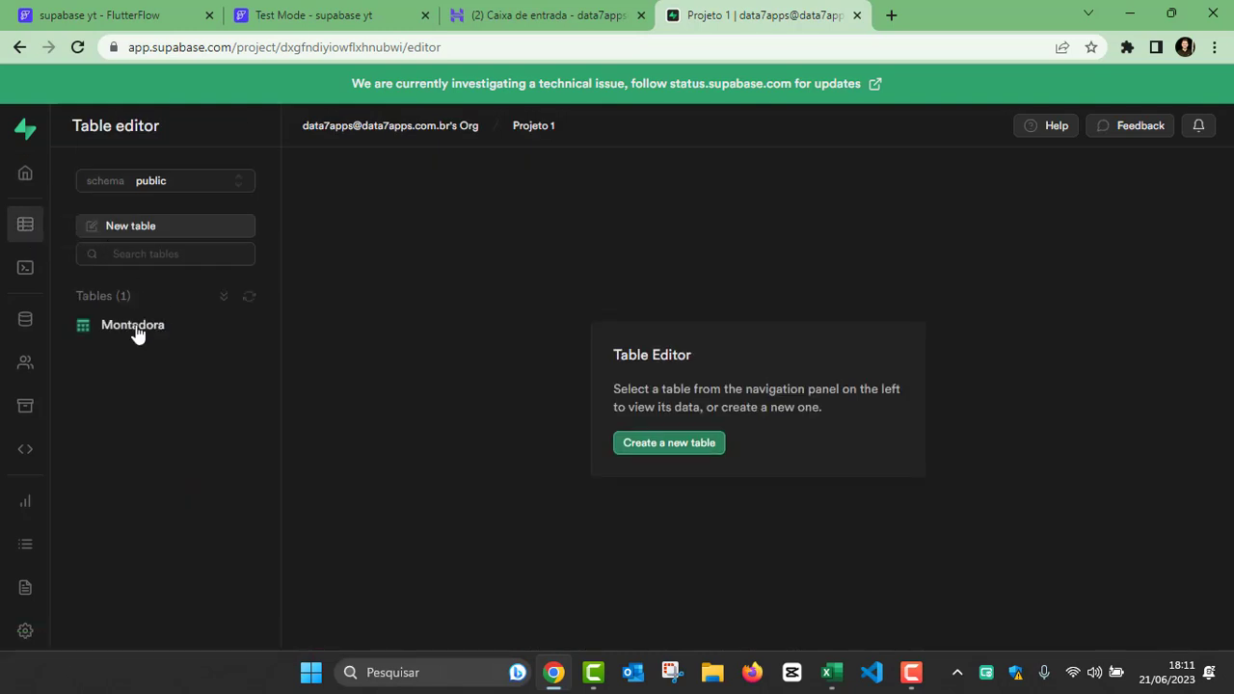
left_click(132, 326)
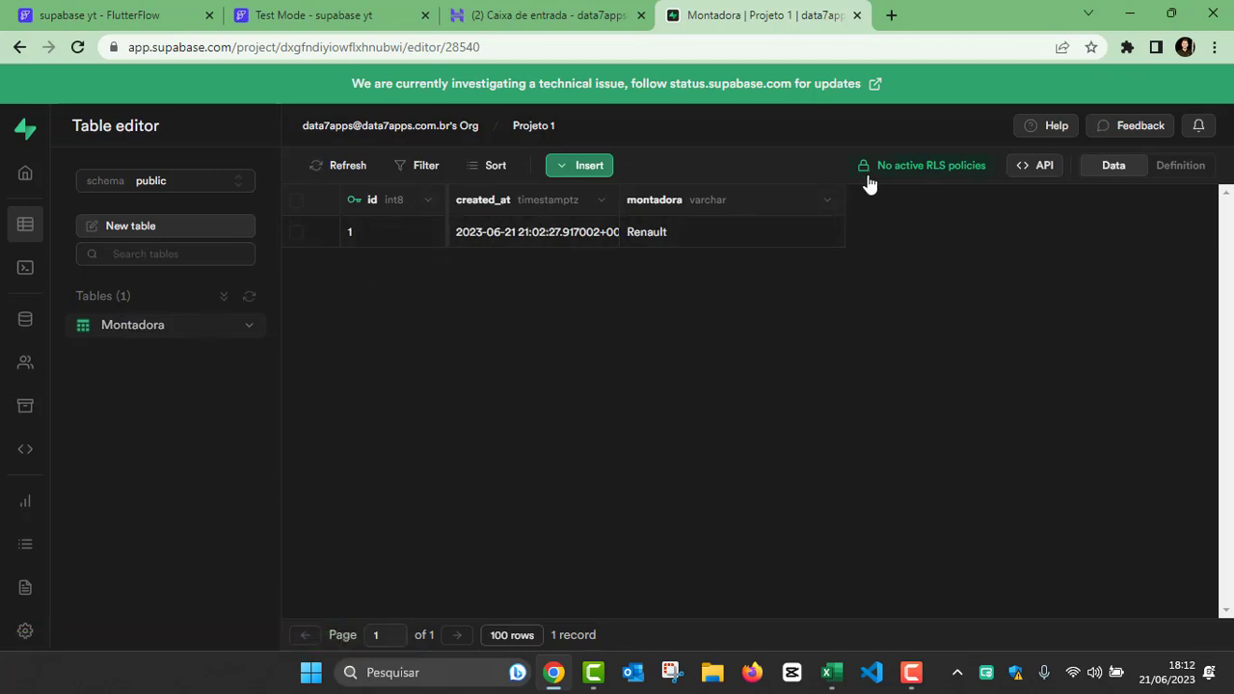
Step: Start a new RLS policy from scratch for the Montadora table
left_click(918, 170)
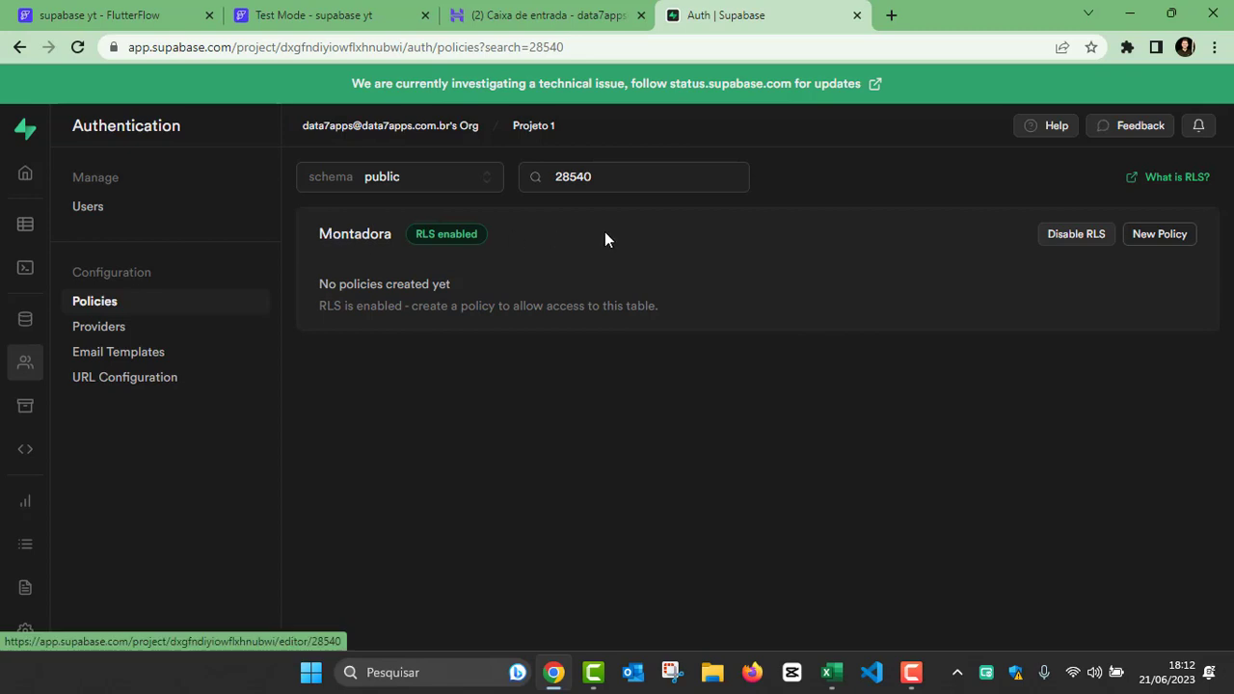
left_click(1162, 236)
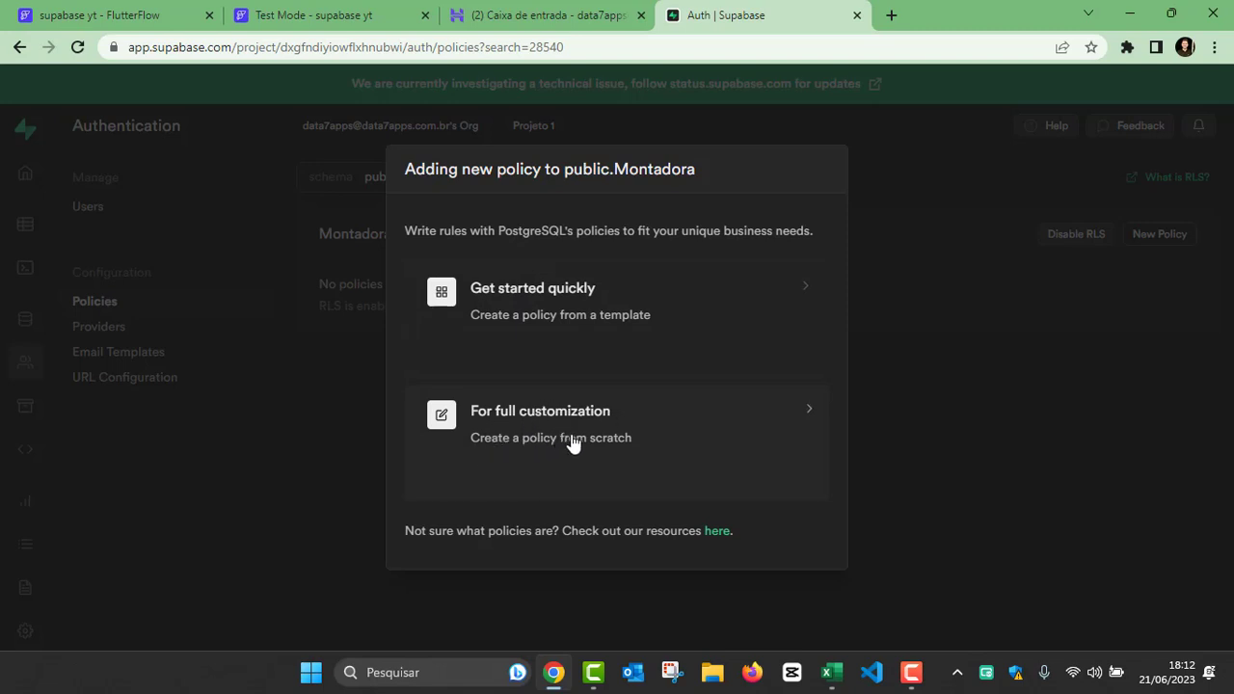
left_click(653, 450)
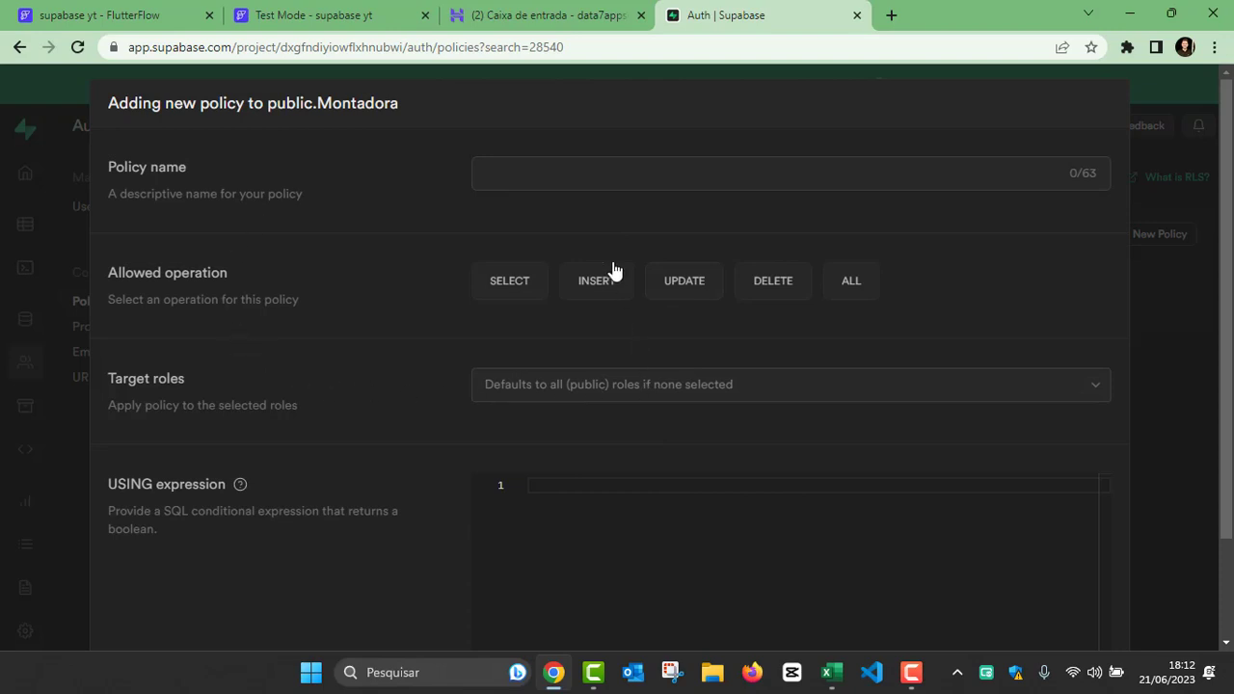
Step: Name the policy "Acesso geral" and set its allowed operation to ALL
left_click(540, 176)
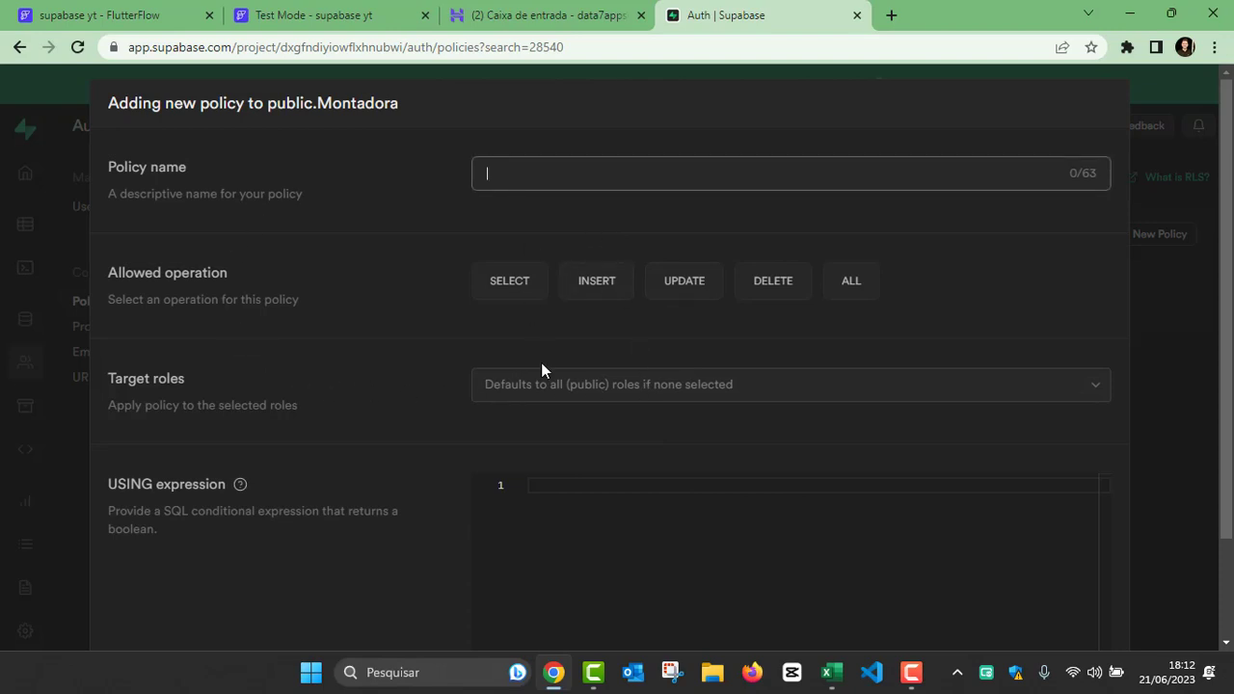
type("Acesso geral")
left_click(850, 286)
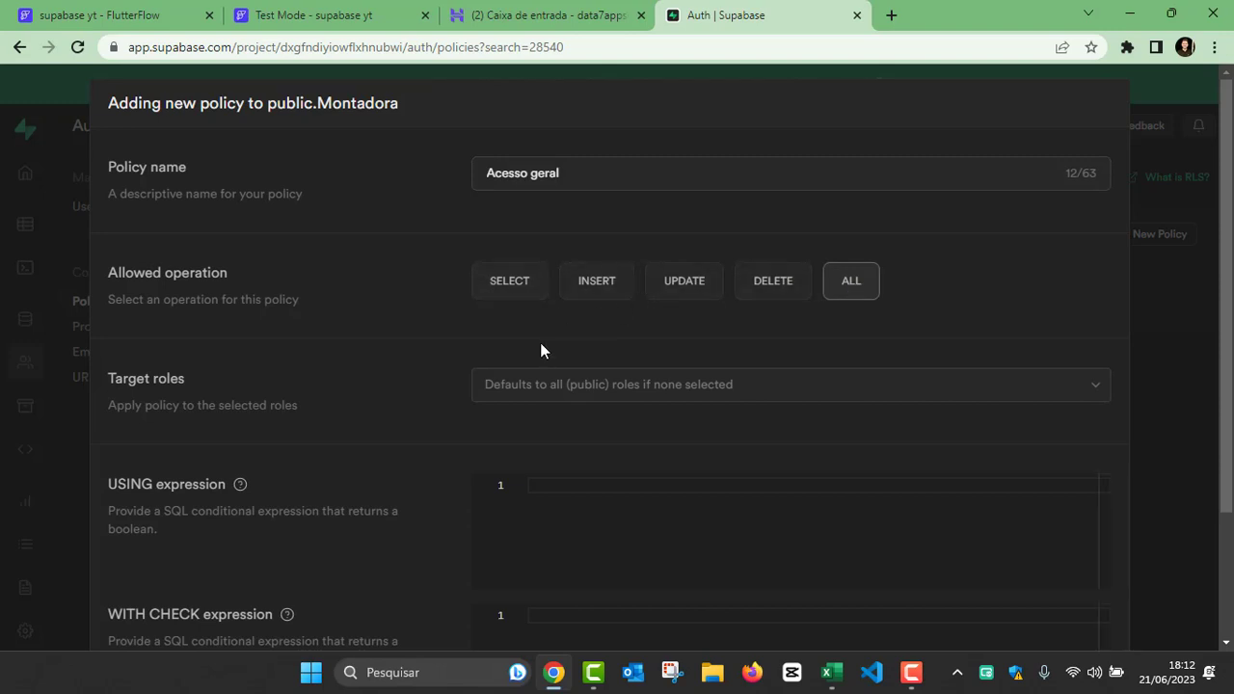
Step: Examine the roles available as target roles for the policy
scroll(540, 345, "down", 1)
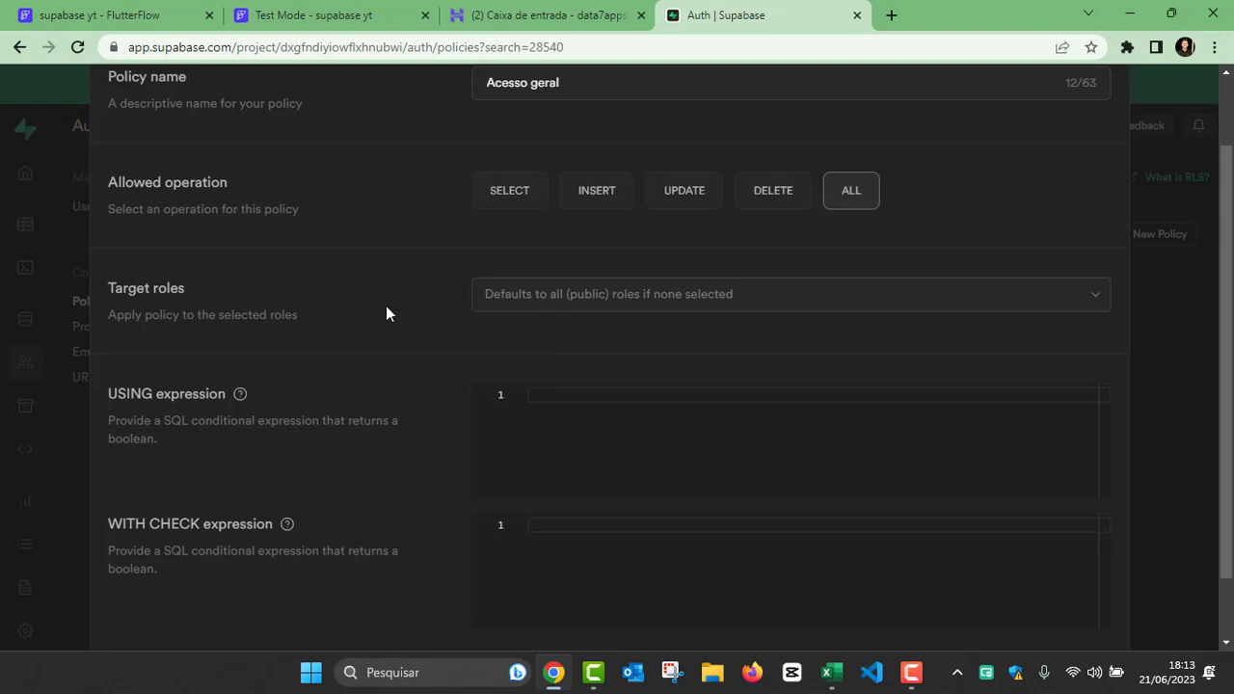
left_click(586, 294)
scroll(553, 434, "down", 2)
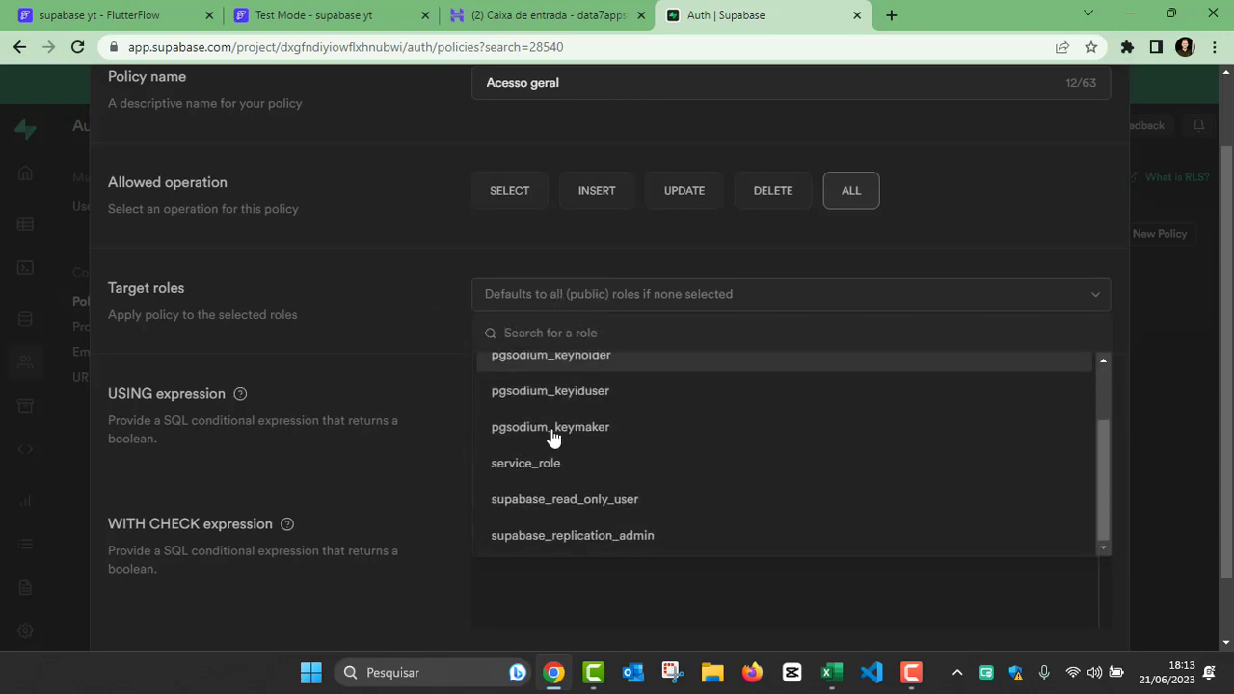
scroll(579, 453, "up", 2)
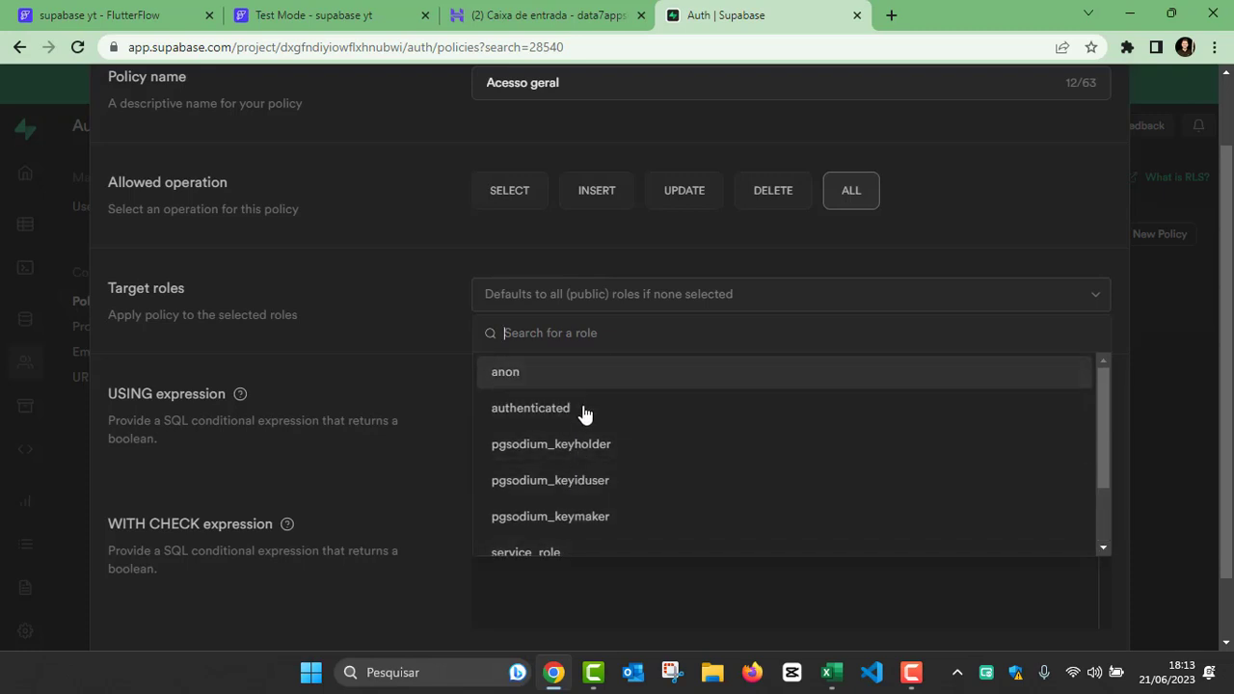
scroll(583, 414, "down", 2)
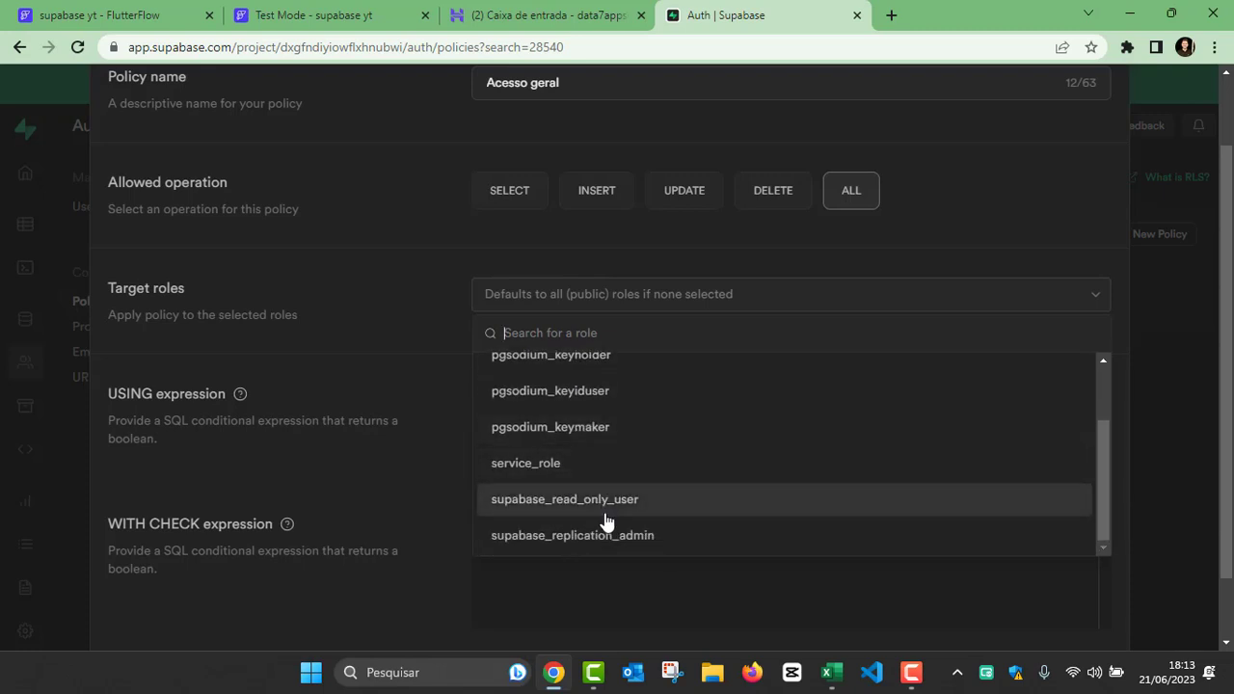
scroll(606, 521, "up", 2)
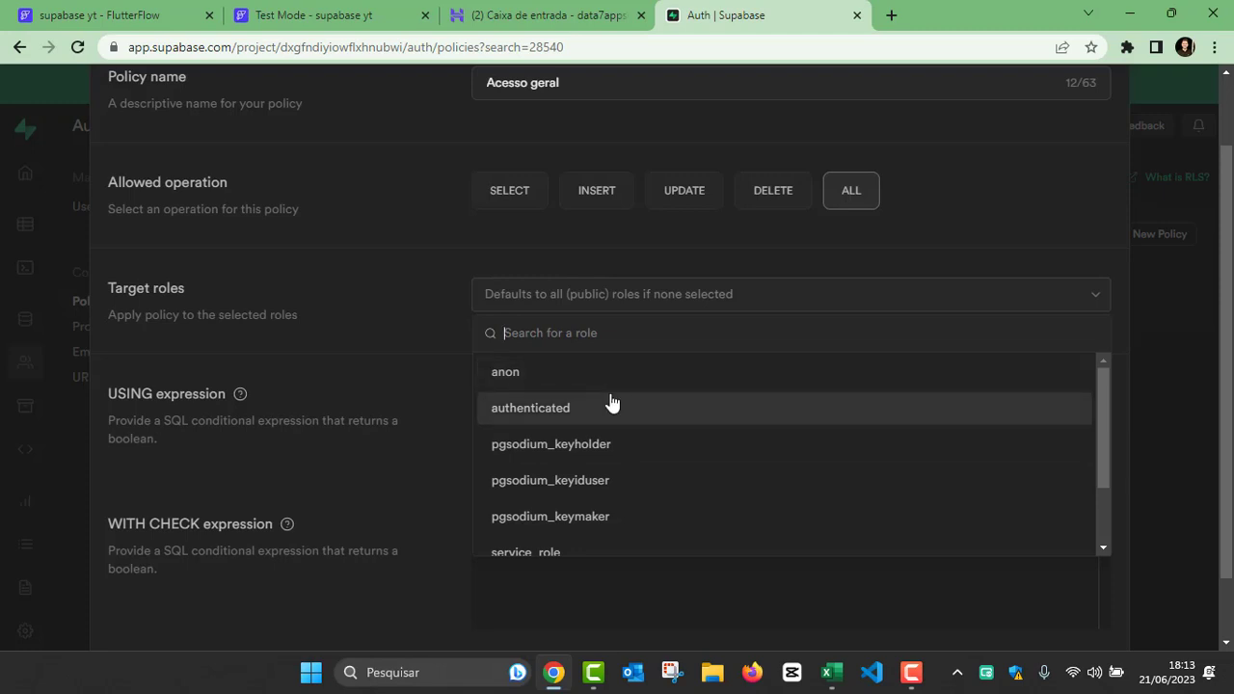
scroll(611, 401, "down", 2)
scroll(617, 425, "up", 2)
scroll(621, 467, "down", 2)
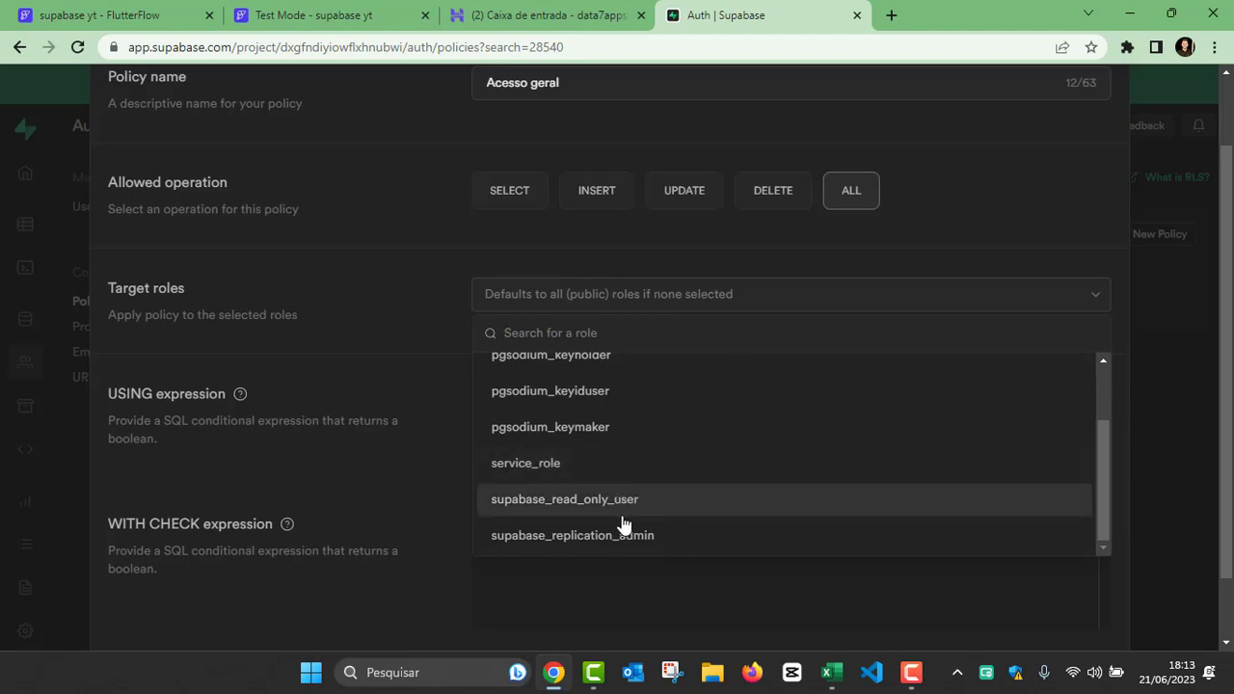
scroll(621, 524, "up", 3)
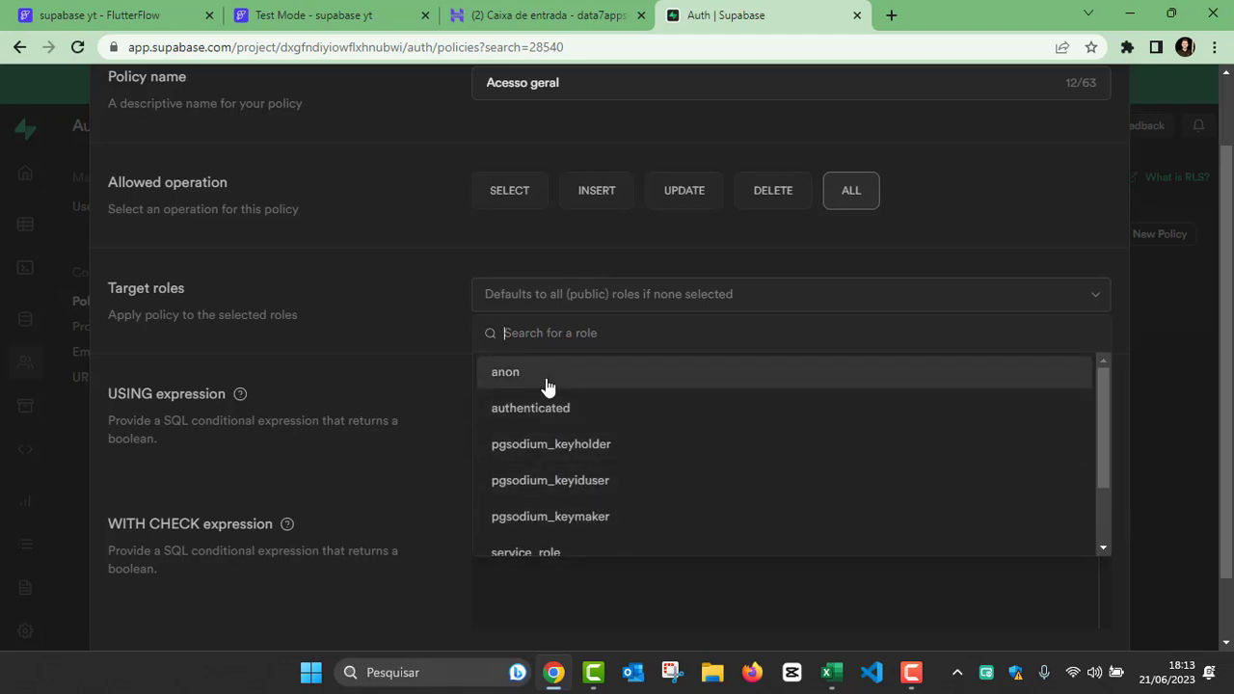
scroll(573, 438, "down", 2)
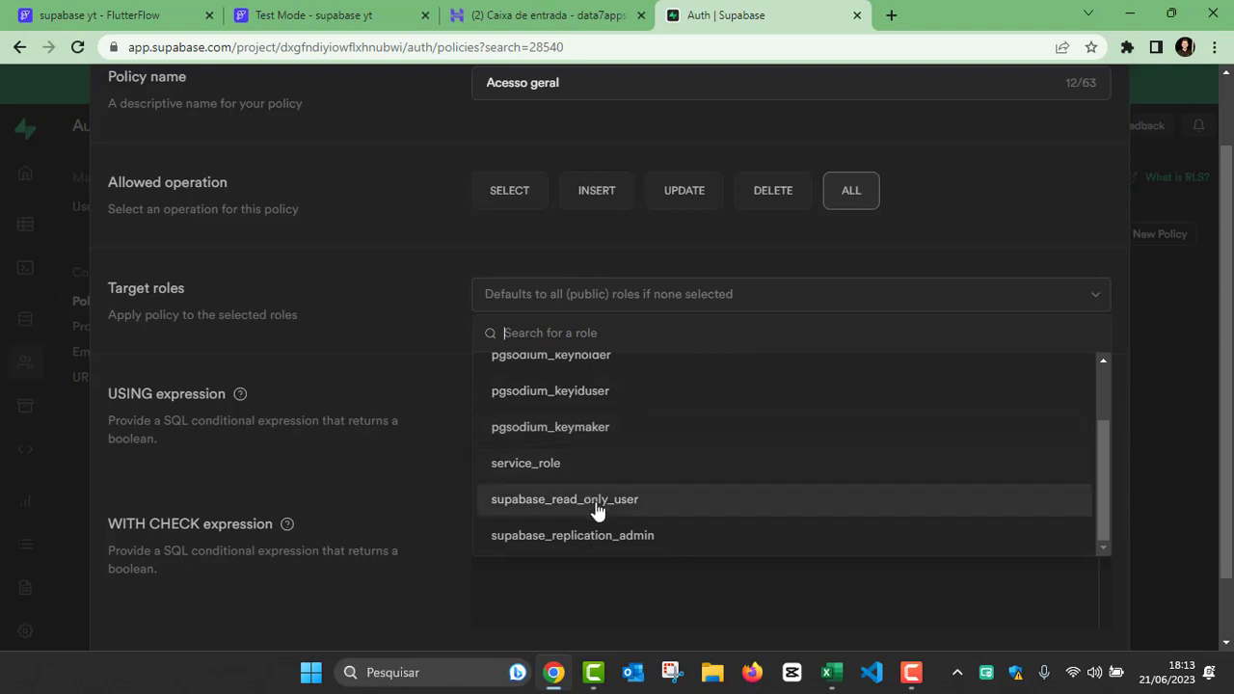
scroll(606, 517, "up", 3)
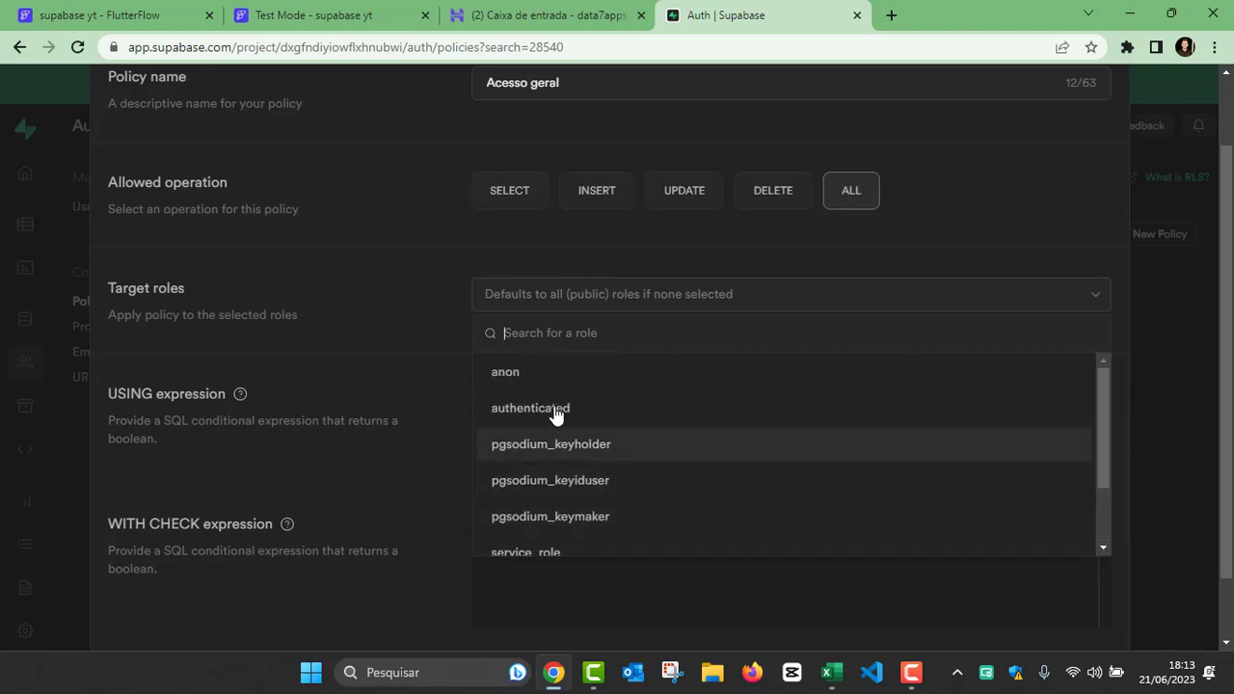
left_click(538, 376)
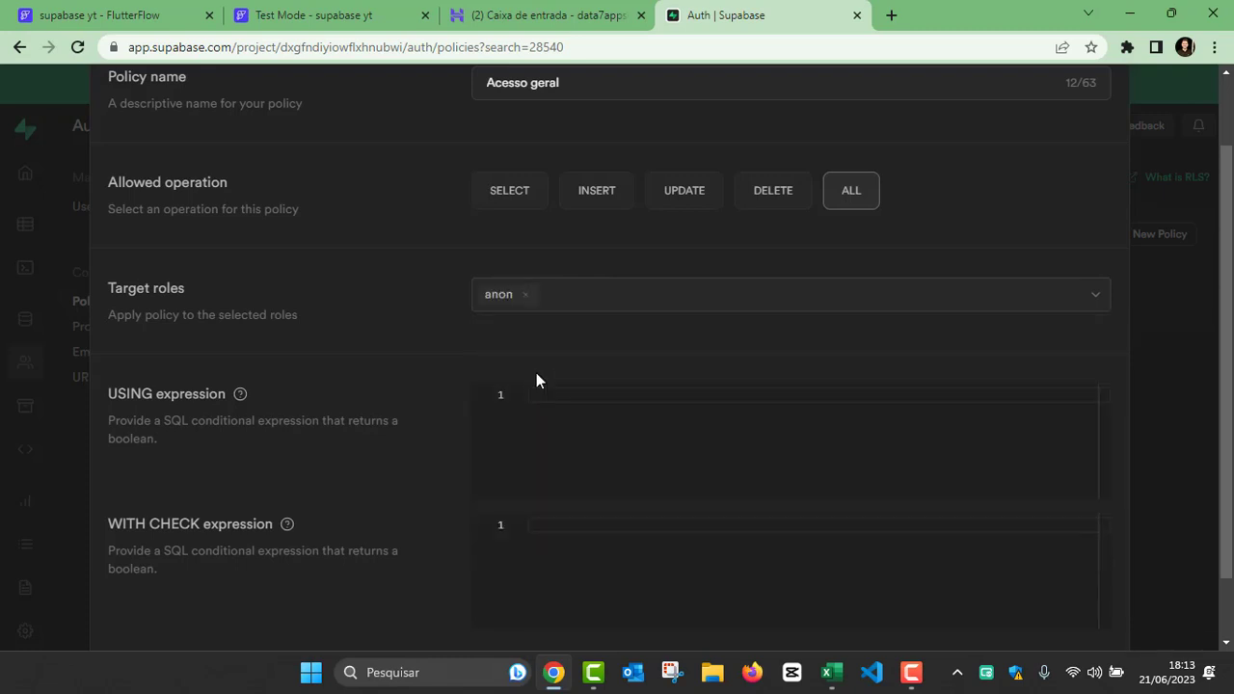
left_click(526, 295)
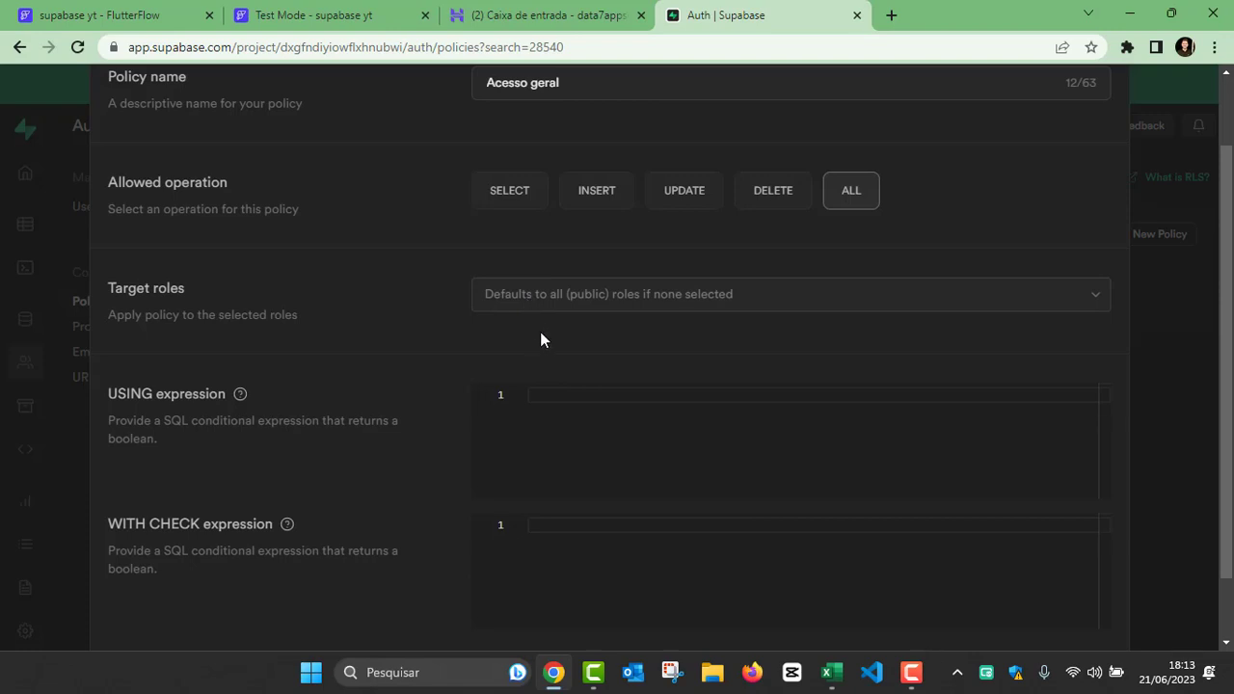
left_click(534, 310)
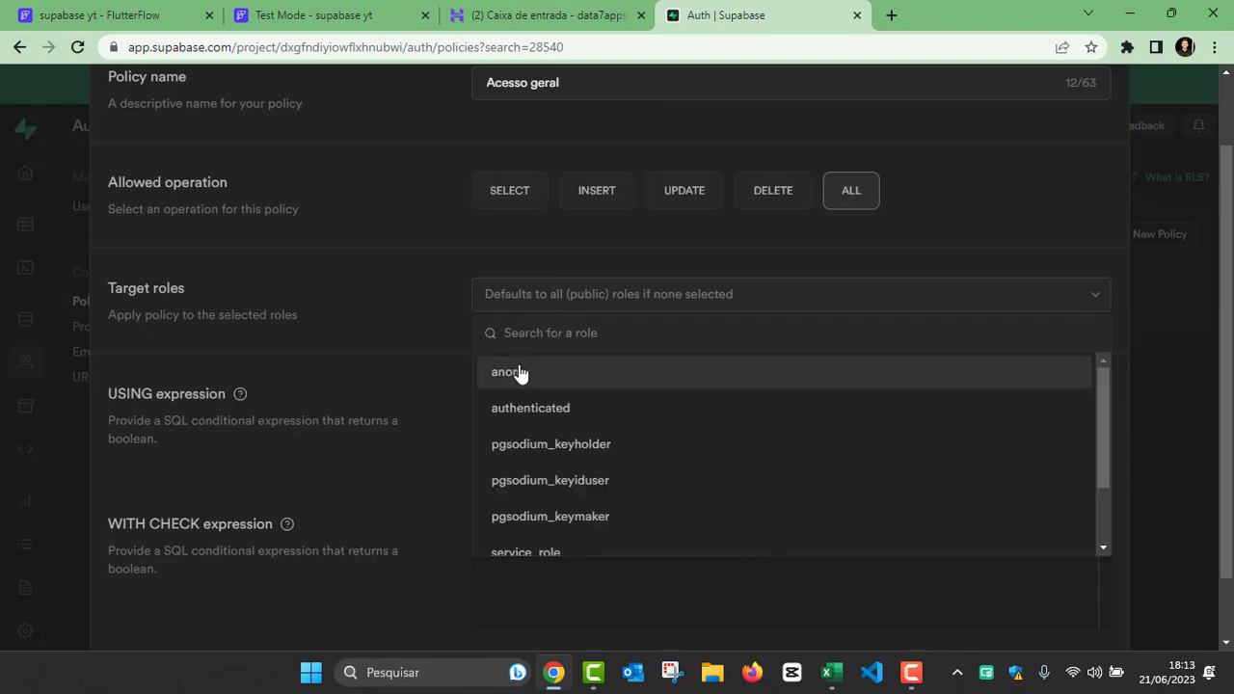
left_click(403, 334)
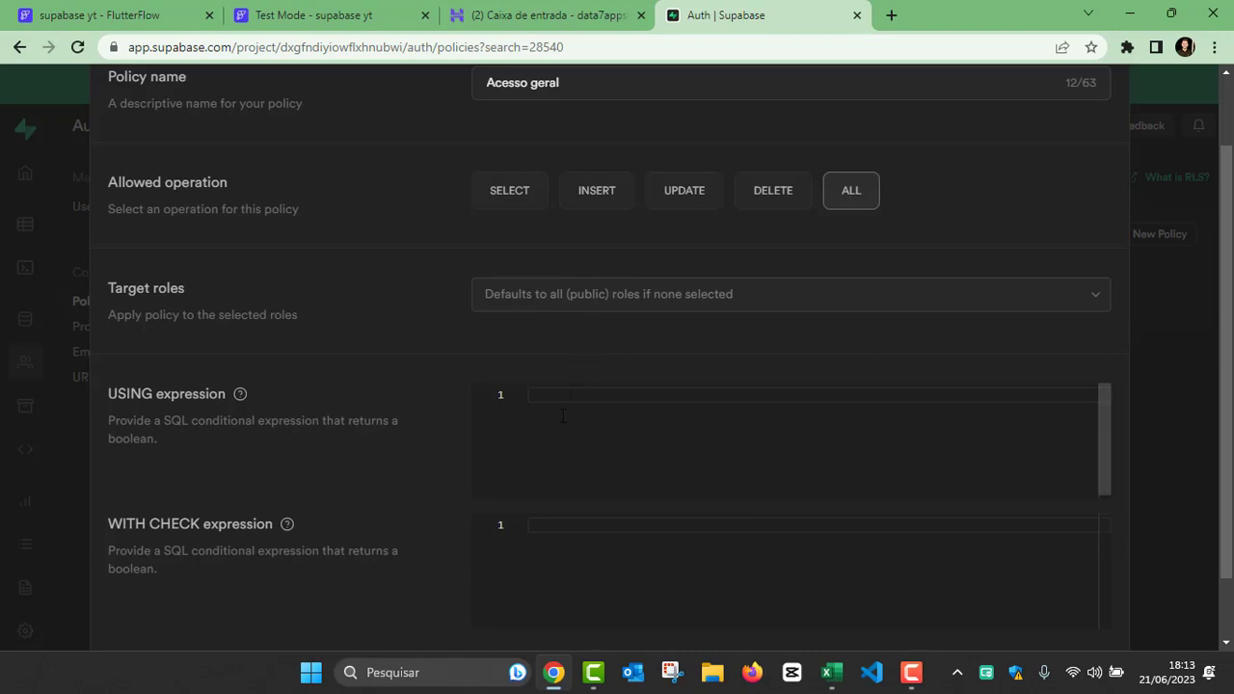
Step: Enter true as both the USING expression and the WITH CHECK expression of the policy
left_click(652, 470)
type("true")
left_click(609, 525)
type("true")
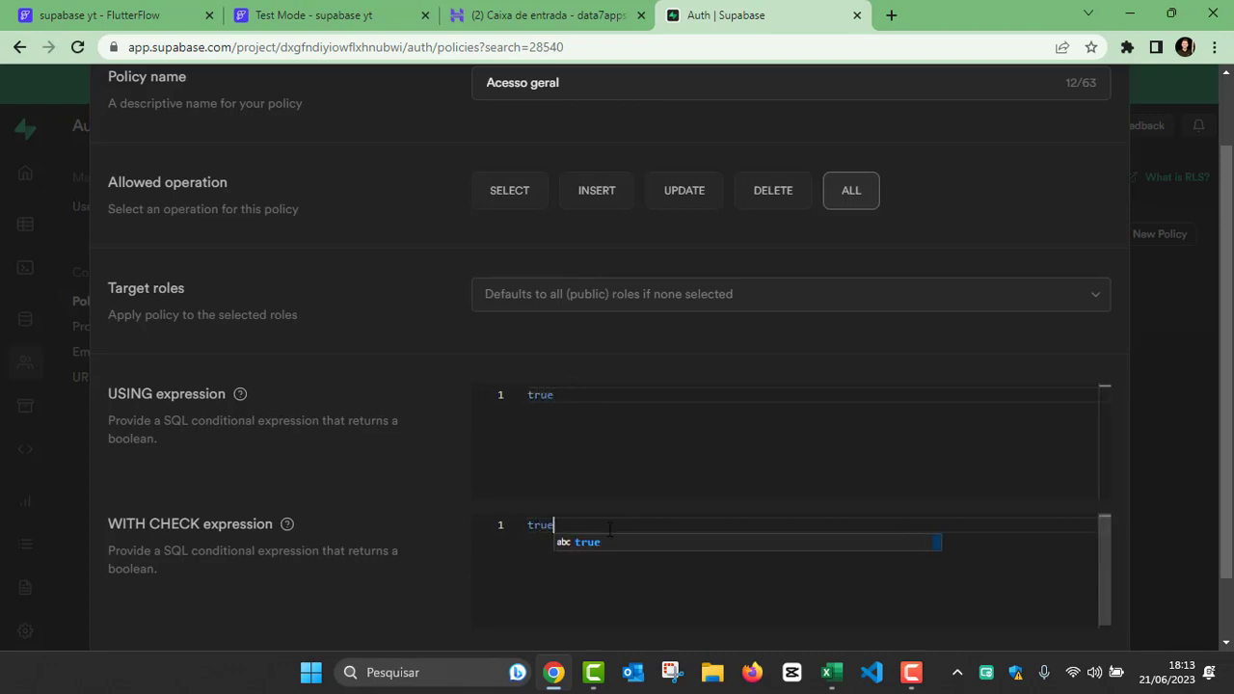
left_click(592, 355)
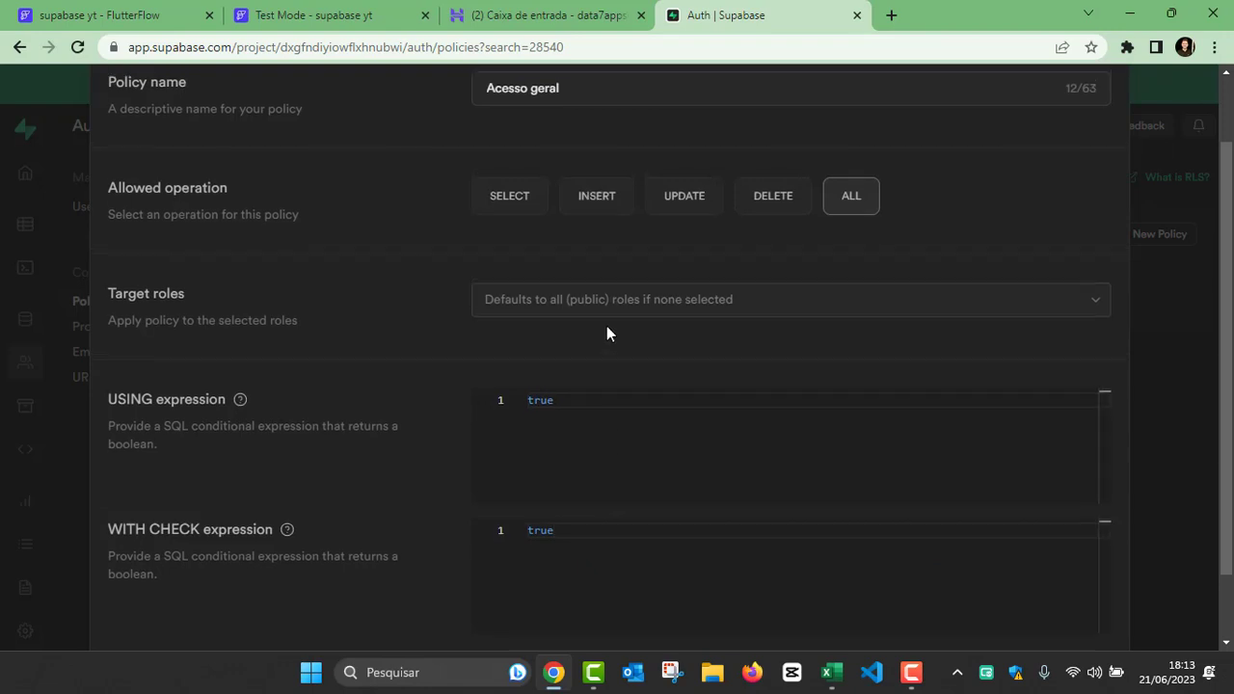
Step: Check the policy's name, allowed operation, target role options and both expressions
scroll(606, 328, "up", 1)
left_click_drag(574, 176, 447, 179)
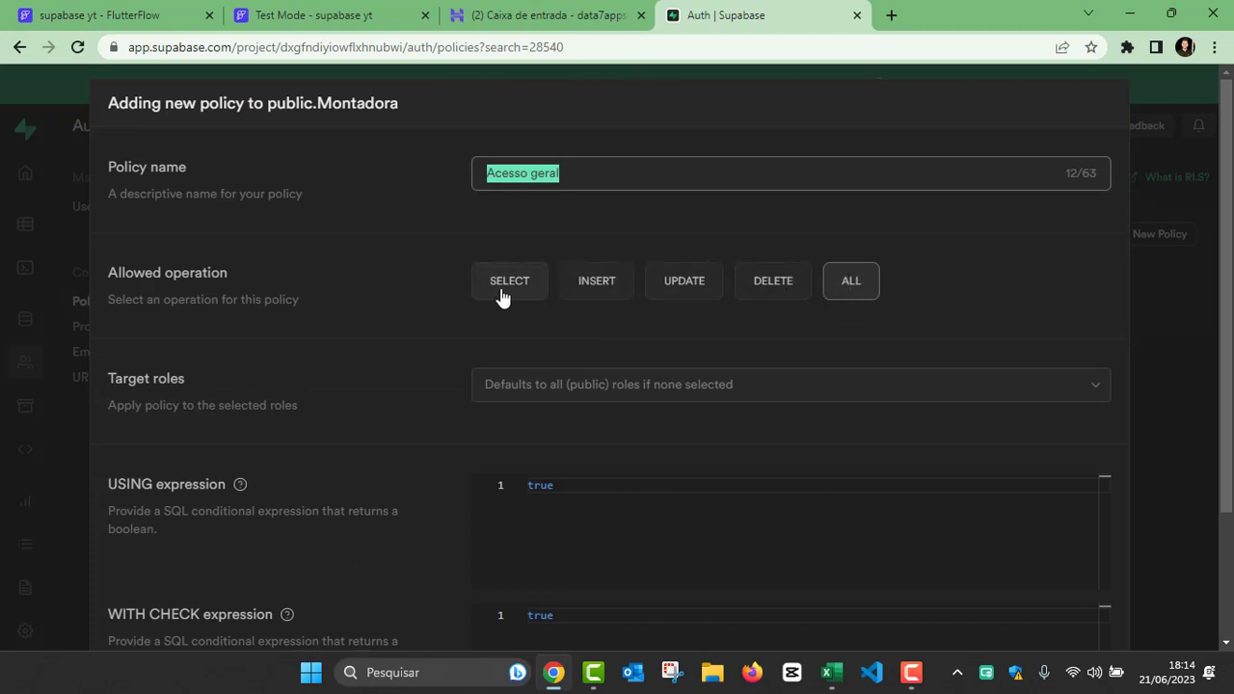
scroll(503, 296, "down", 1)
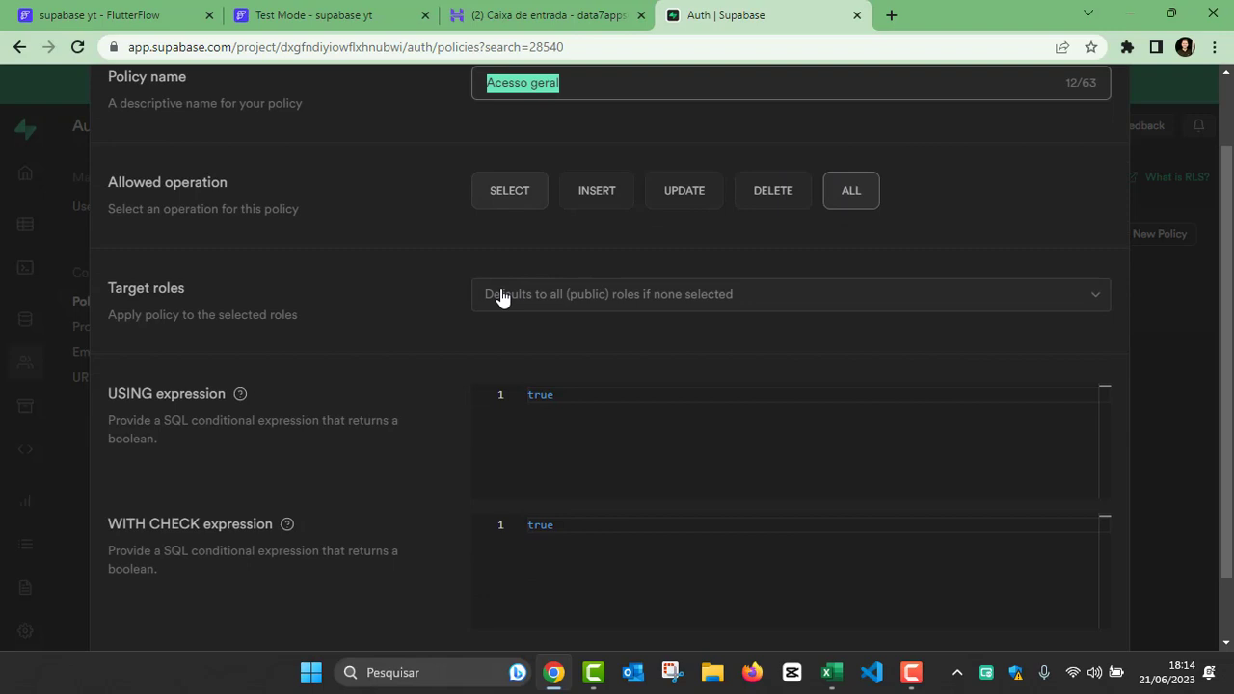
left_click(553, 306)
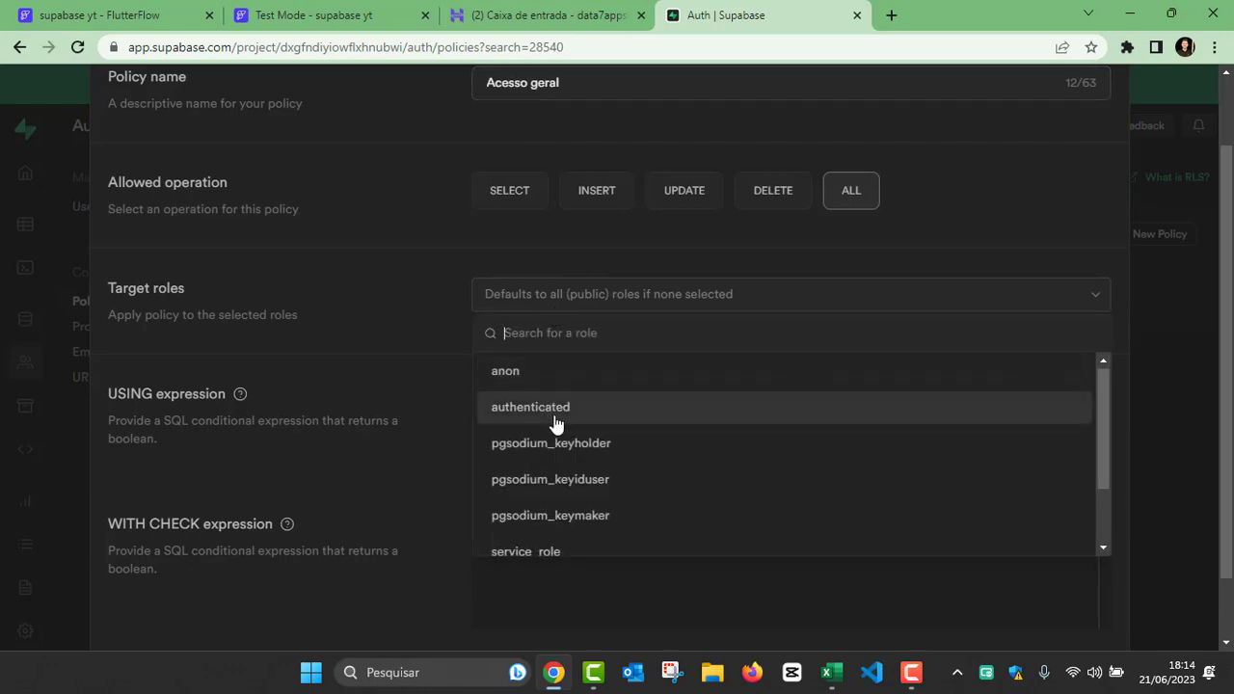
scroll(557, 424, "down", 2)
scroll(550, 429, "up", 2)
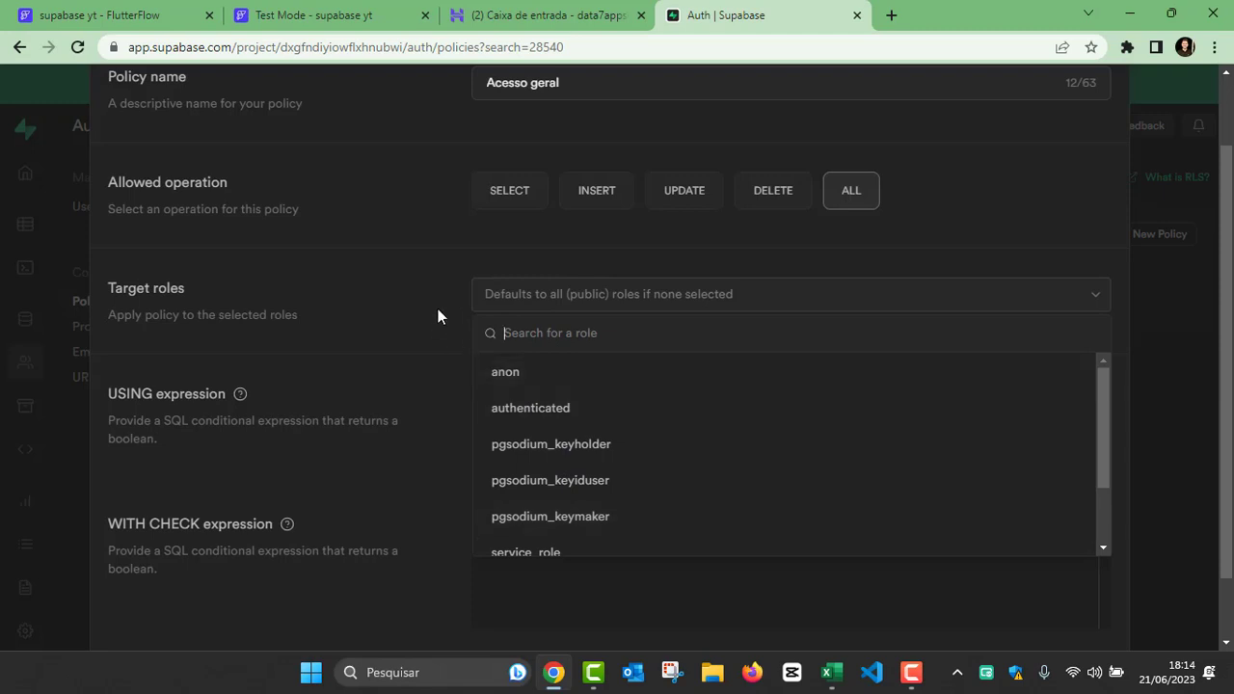
left_click(555, 297)
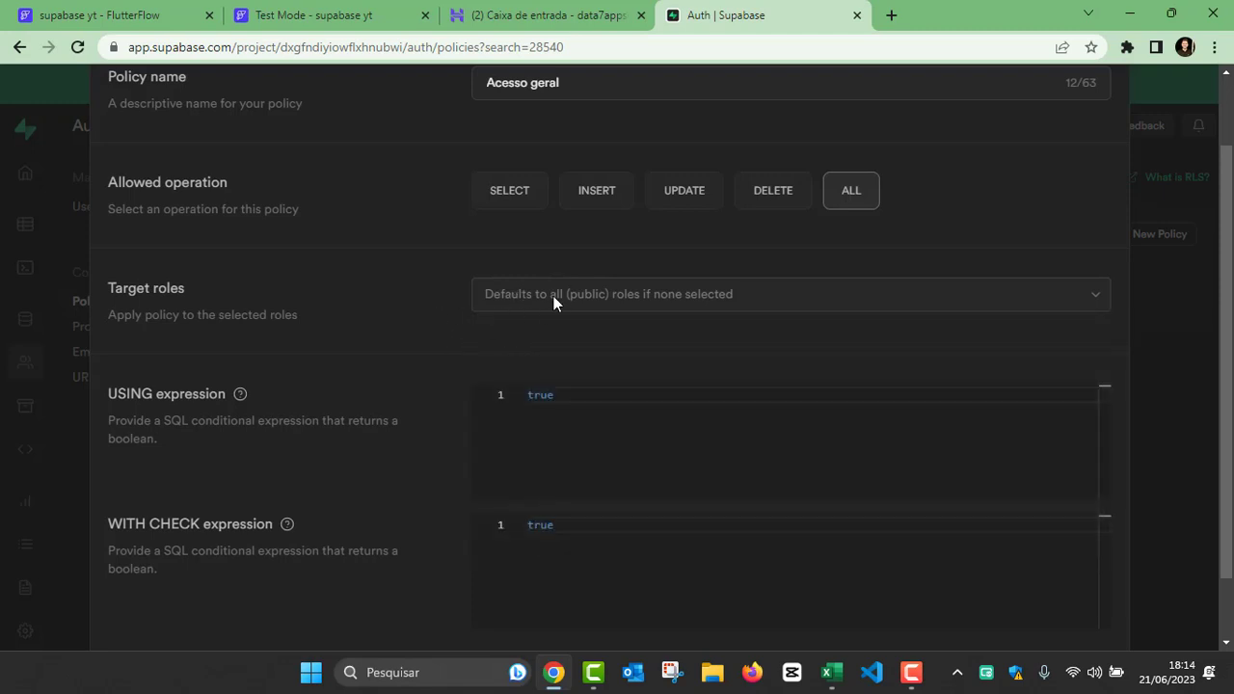
scroll(553, 296, "down", 2)
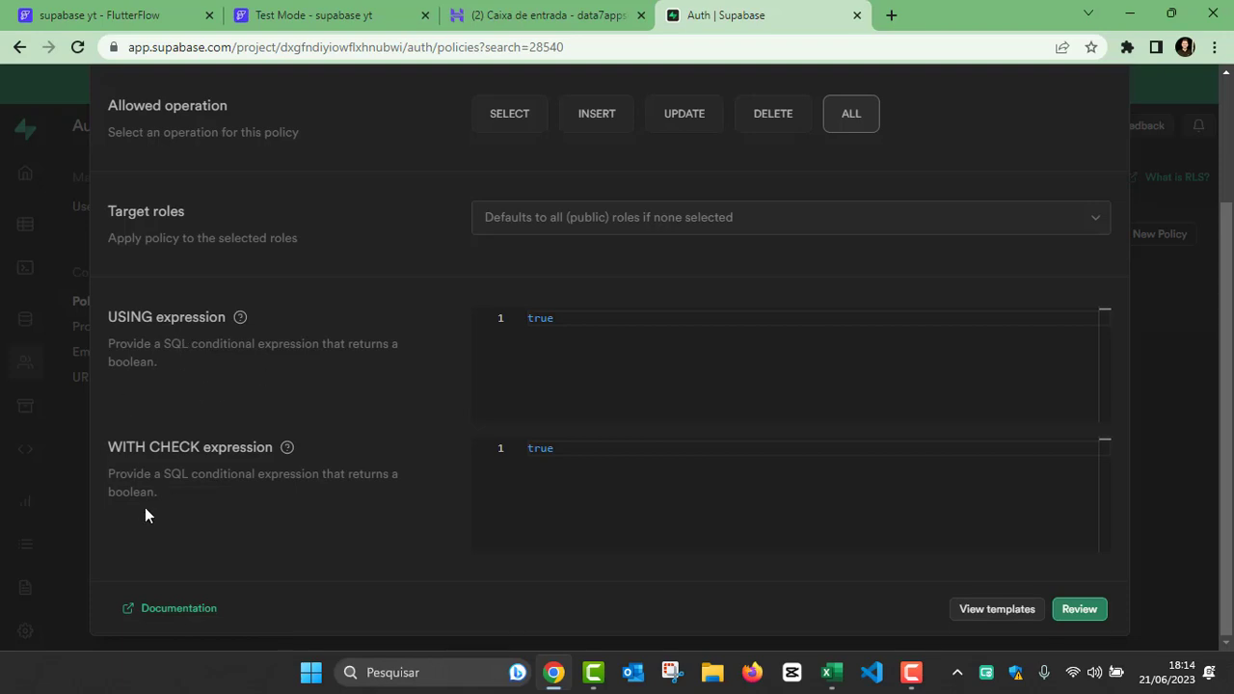
Step: Review the generated SQL statement for the "Acesso geral" policy on the Montadora table and save the policy
left_click(1079, 610)
left_click_drag(281, 394, 163, 328)
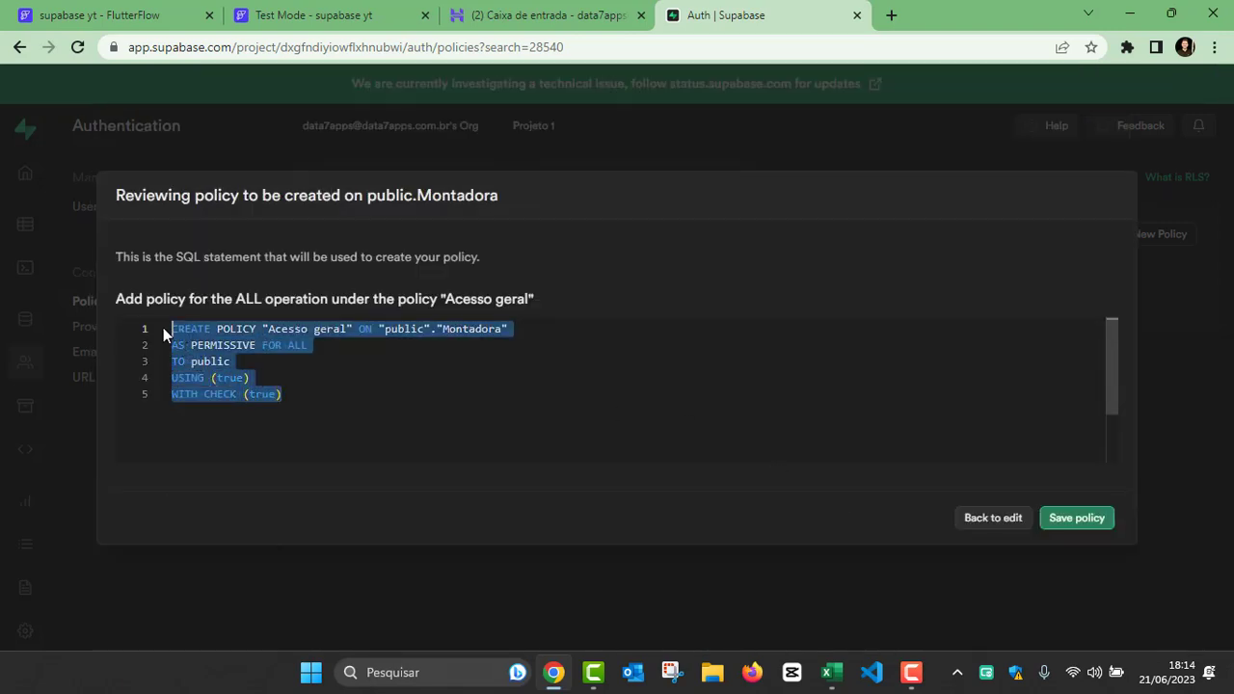
left_click(294, 387)
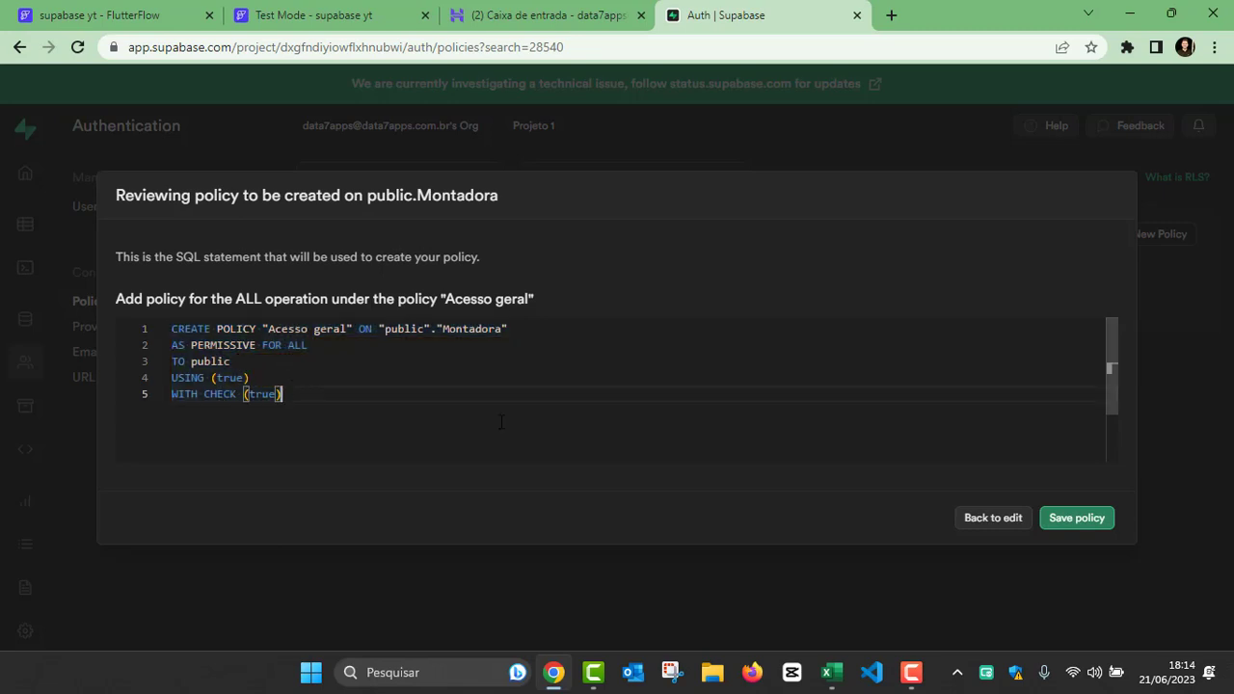
left_click(1079, 523)
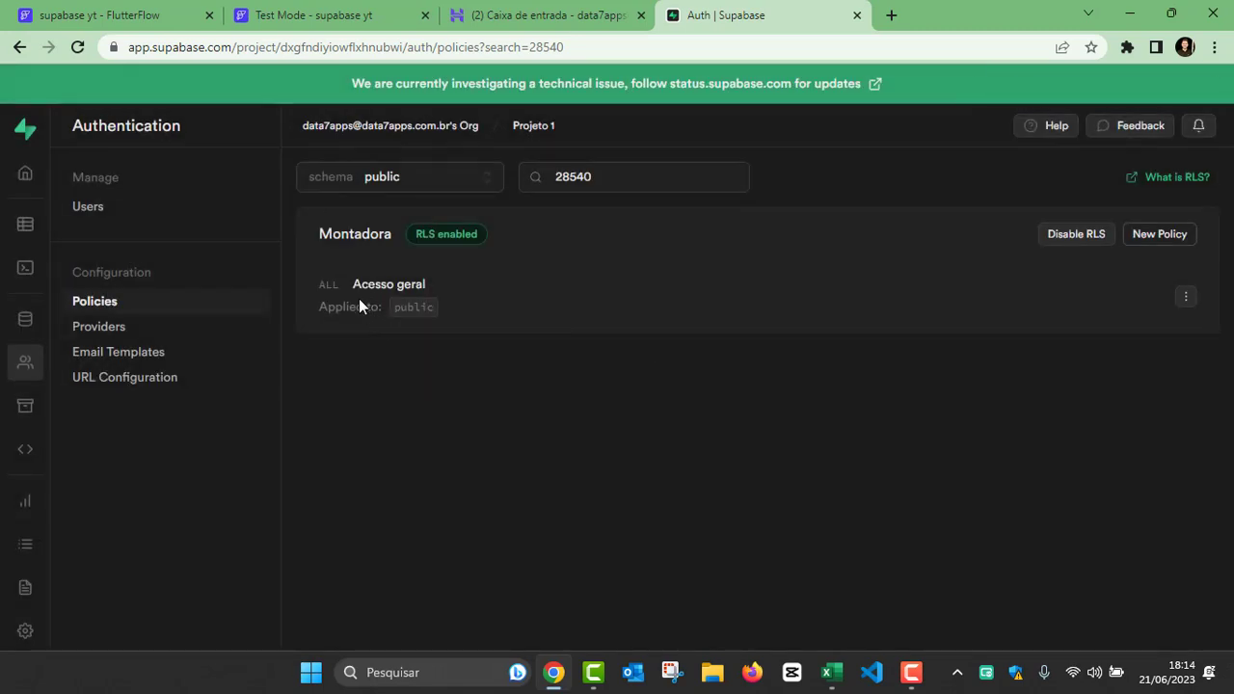
left_click_drag(353, 290, 436, 288)
double_click(401, 306)
Step: Switch to the FlutterFlow test session and reload the app to test the list with the new policy
left_click(305, 15)
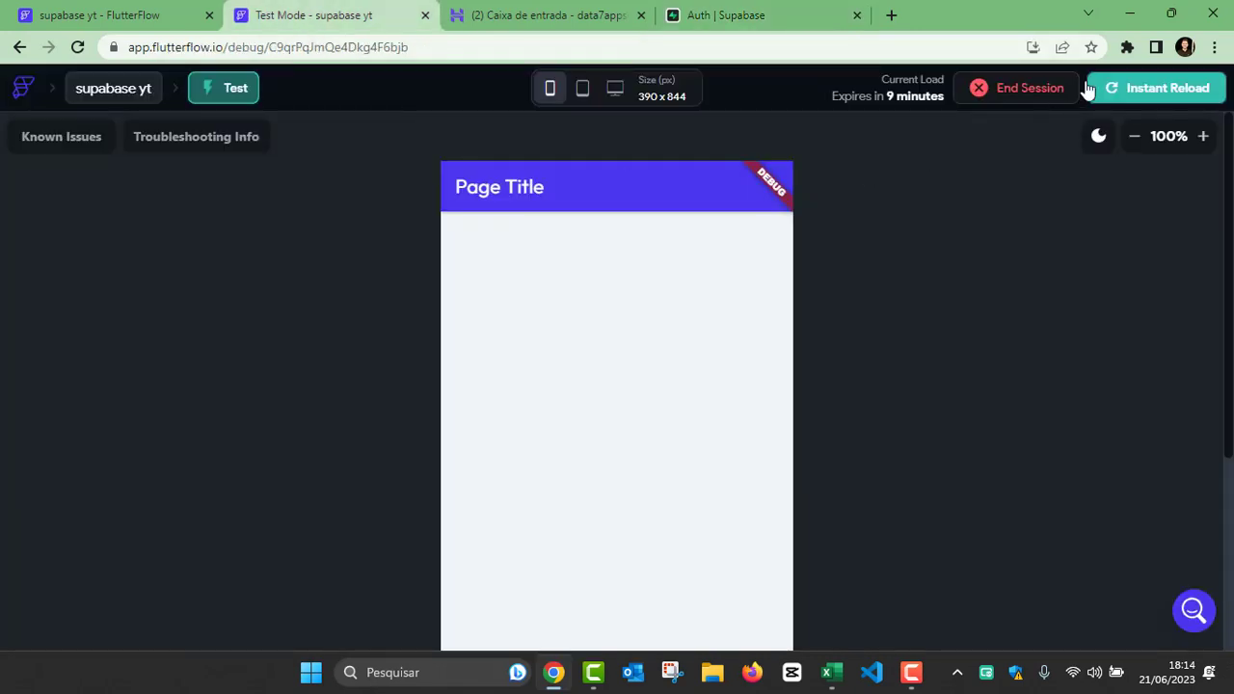
left_click(1123, 88)
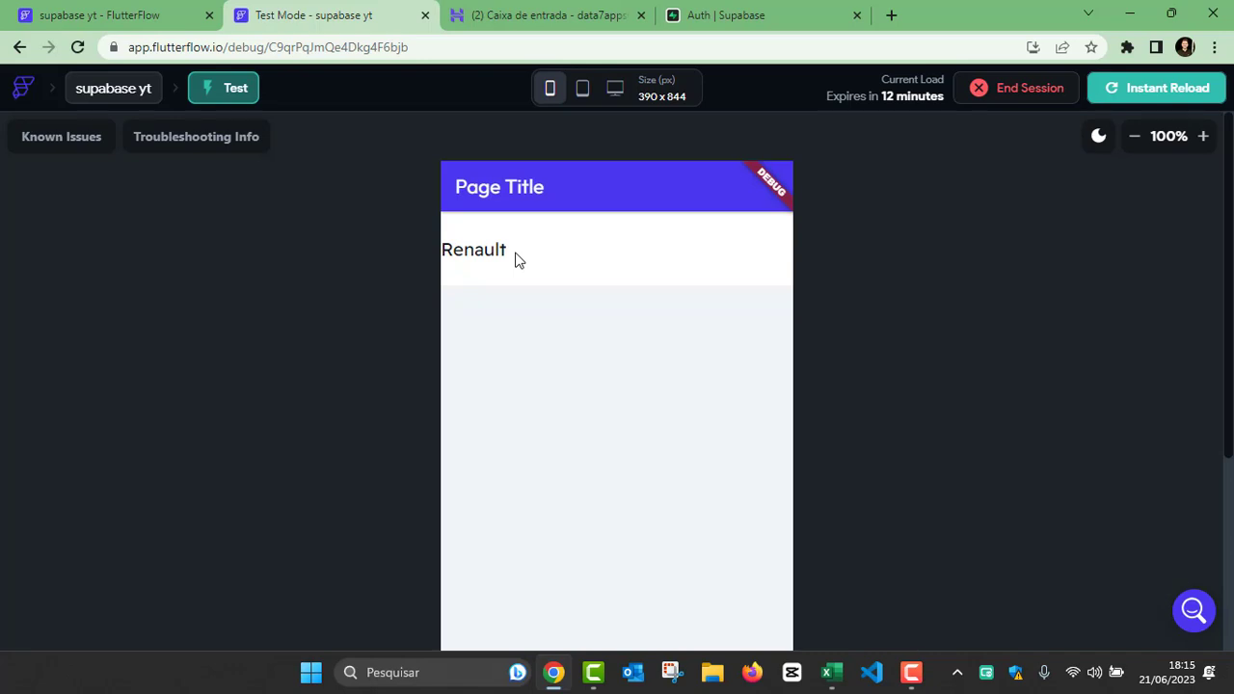
Step: Return to the FlutterFlow project, add a TextField to the HomePage Column and move it above the ListView
left_click(149, 26)
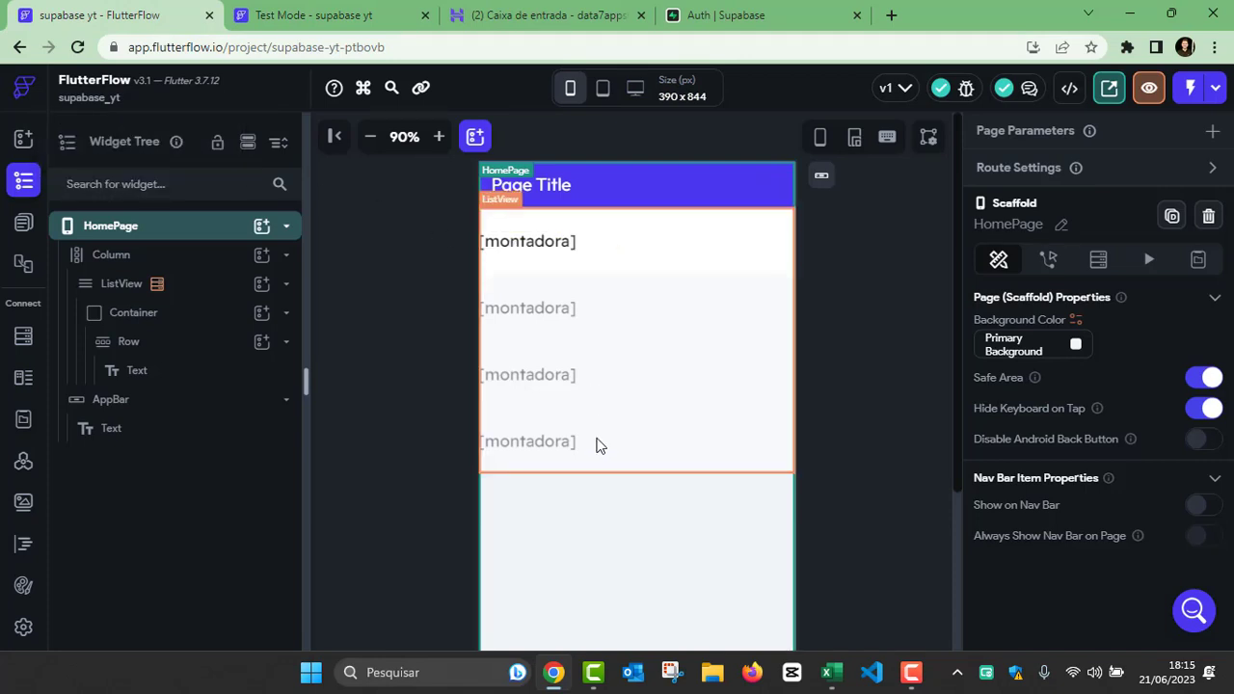
left_click(131, 260)
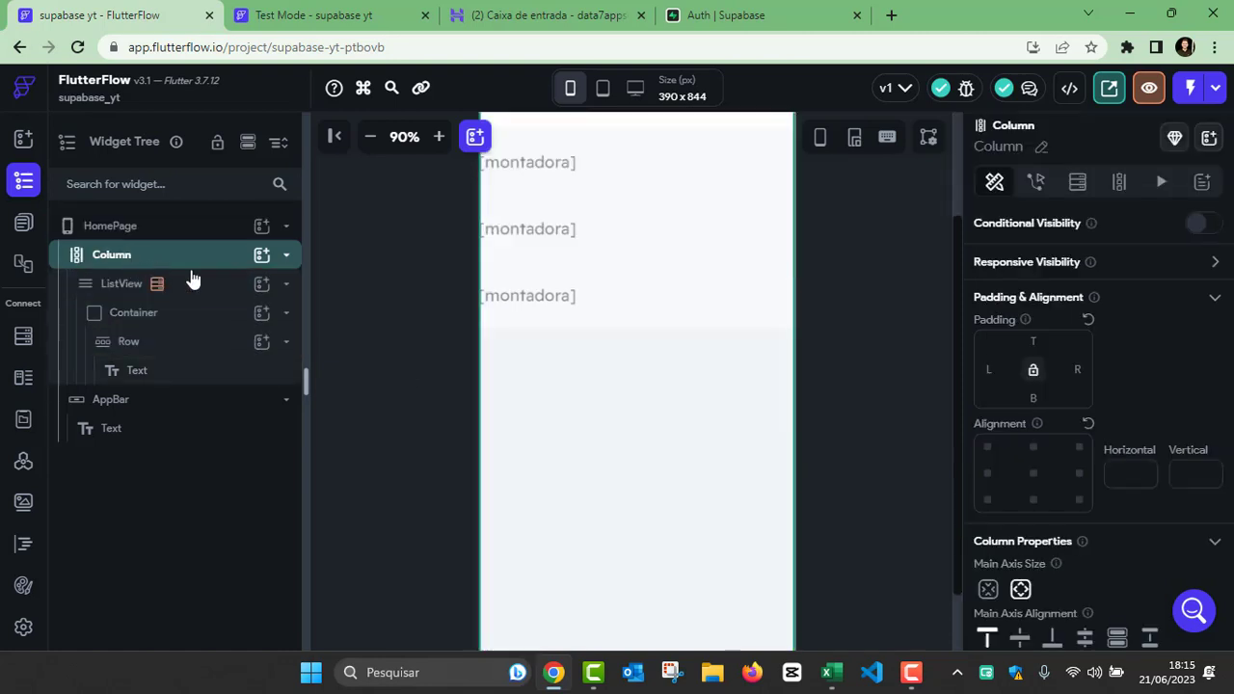
left_click(286, 288)
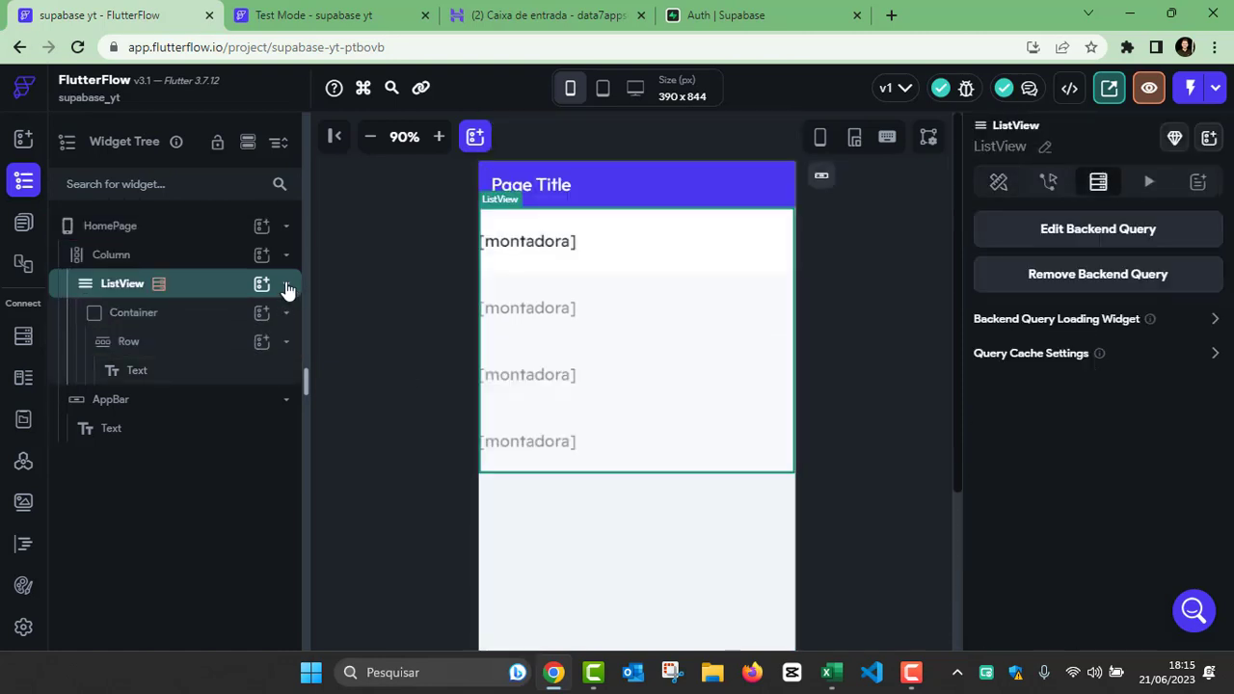
left_click(286, 285)
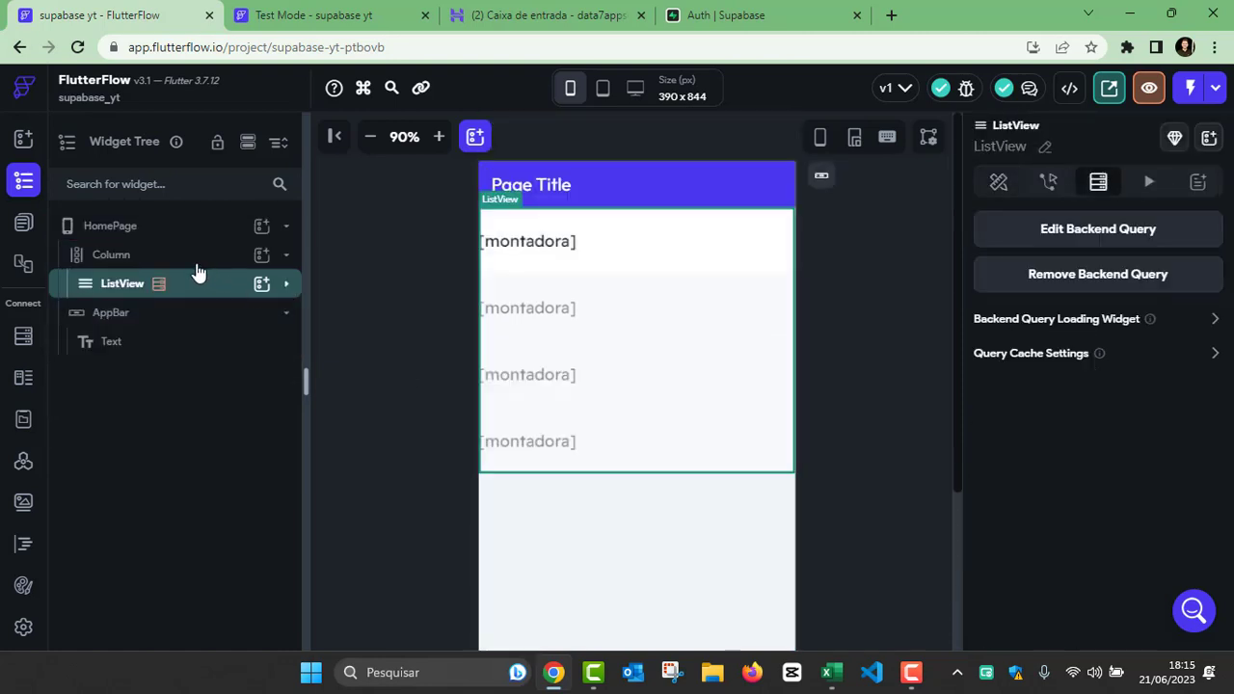
left_click(262, 257)
left_click(367, 252)
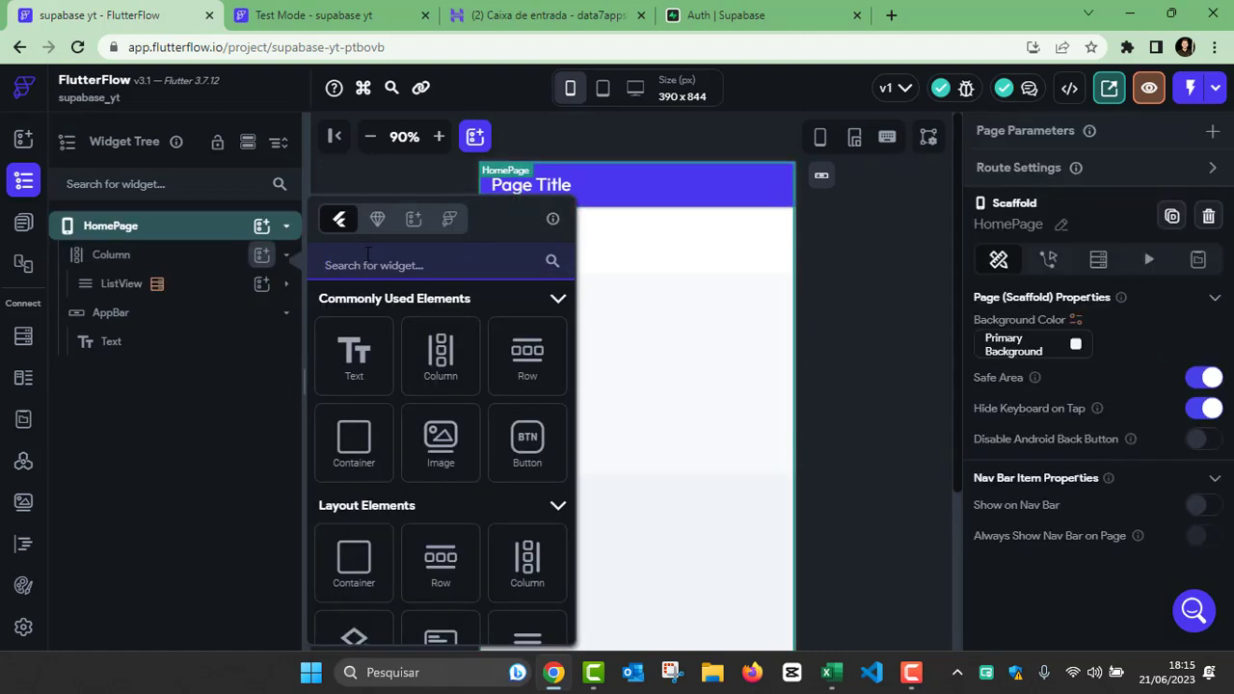
type("text")
scroll(353, 463, "down", 1)
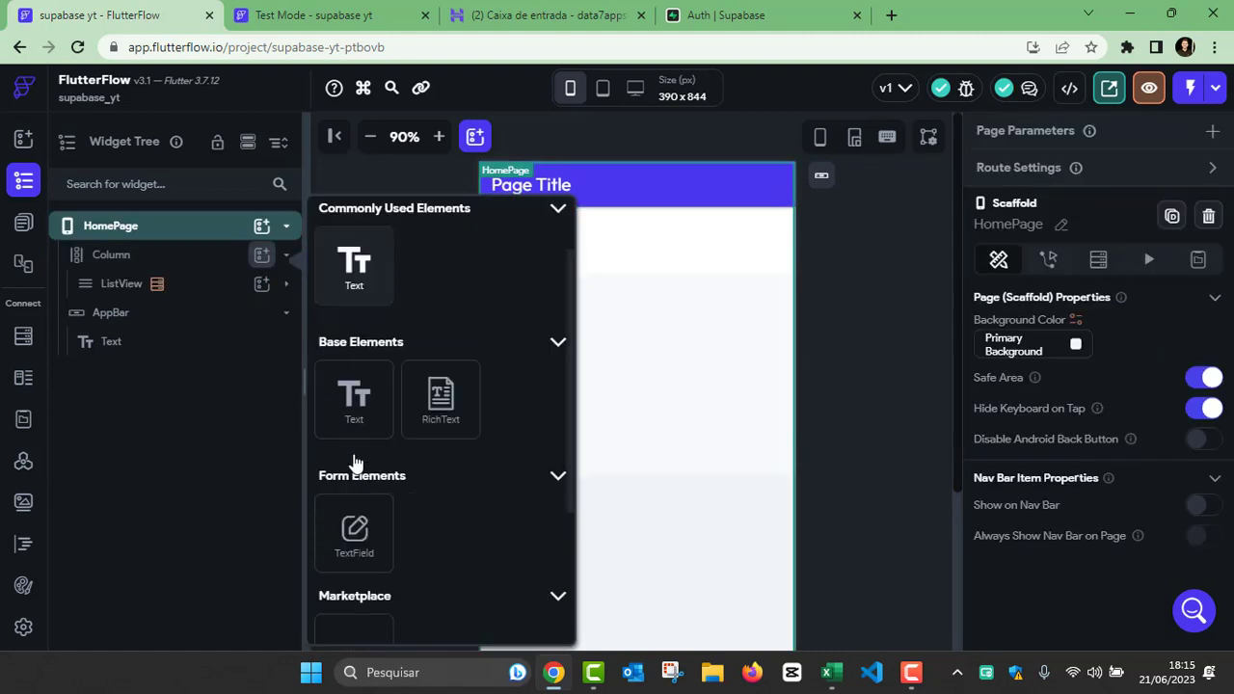
left_click(354, 537)
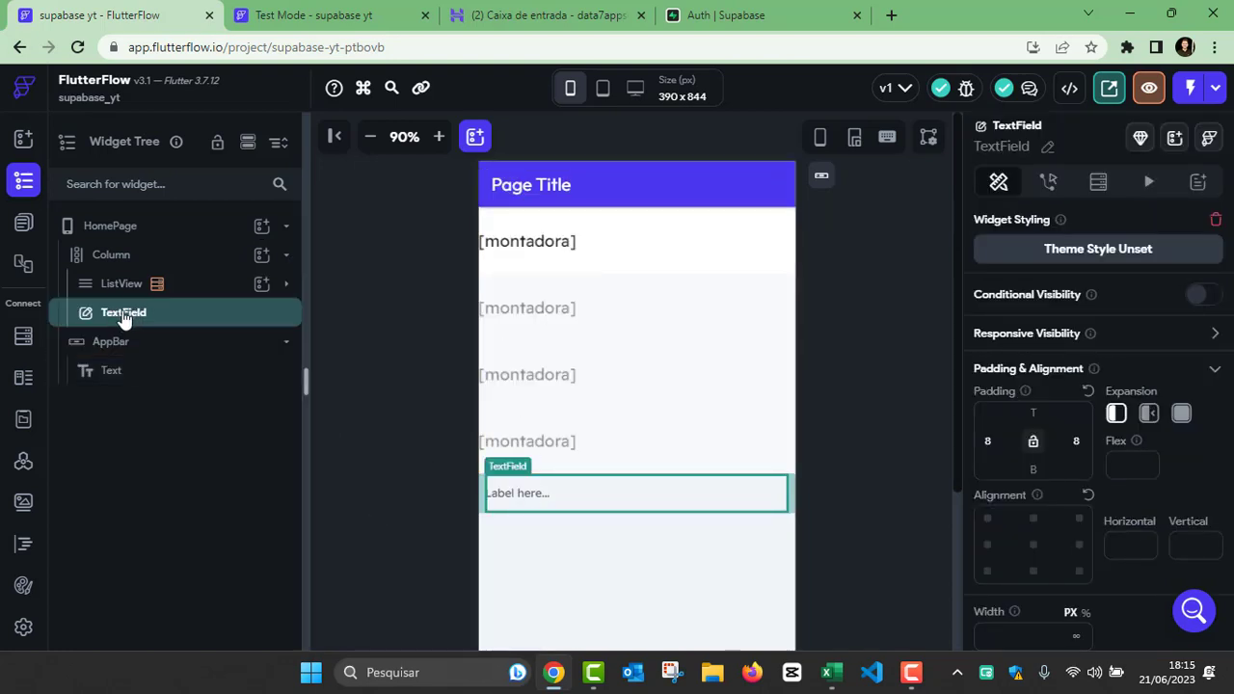
left_click_drag(122, 316, 133, 268)
left_click(600, 468)
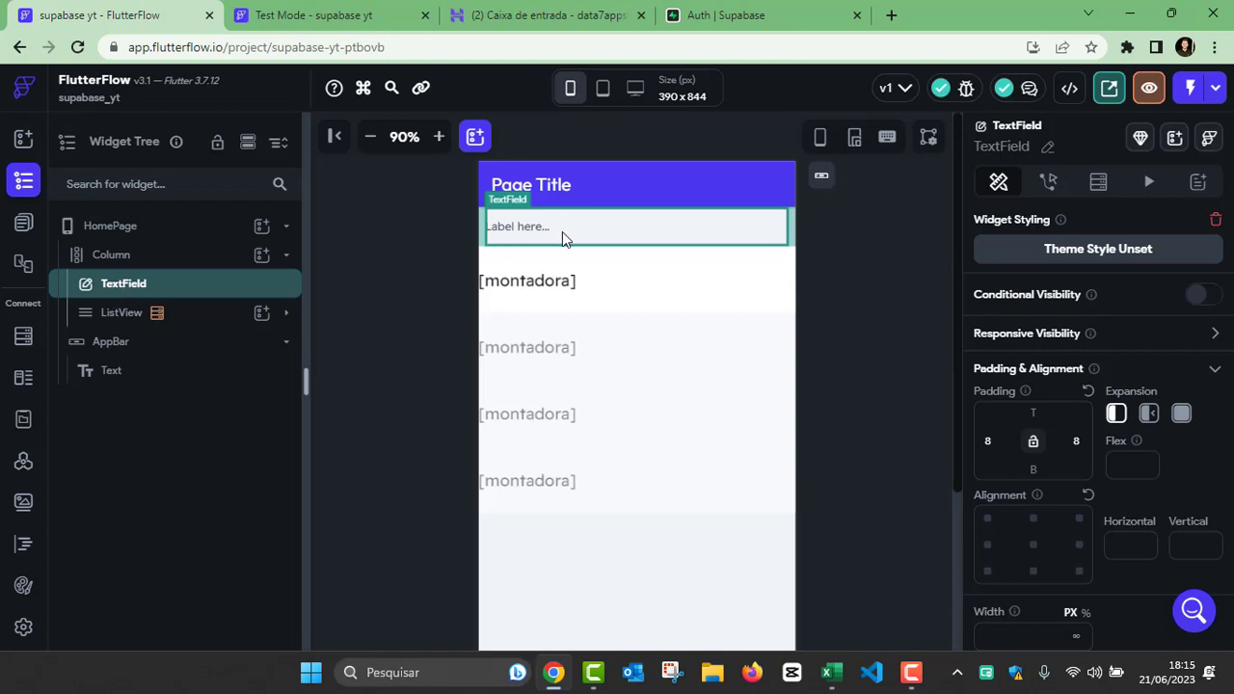
Step: Set the TextField's top padding to 16 and its input border type to Outline
left_click(1049, 410)
type("16")
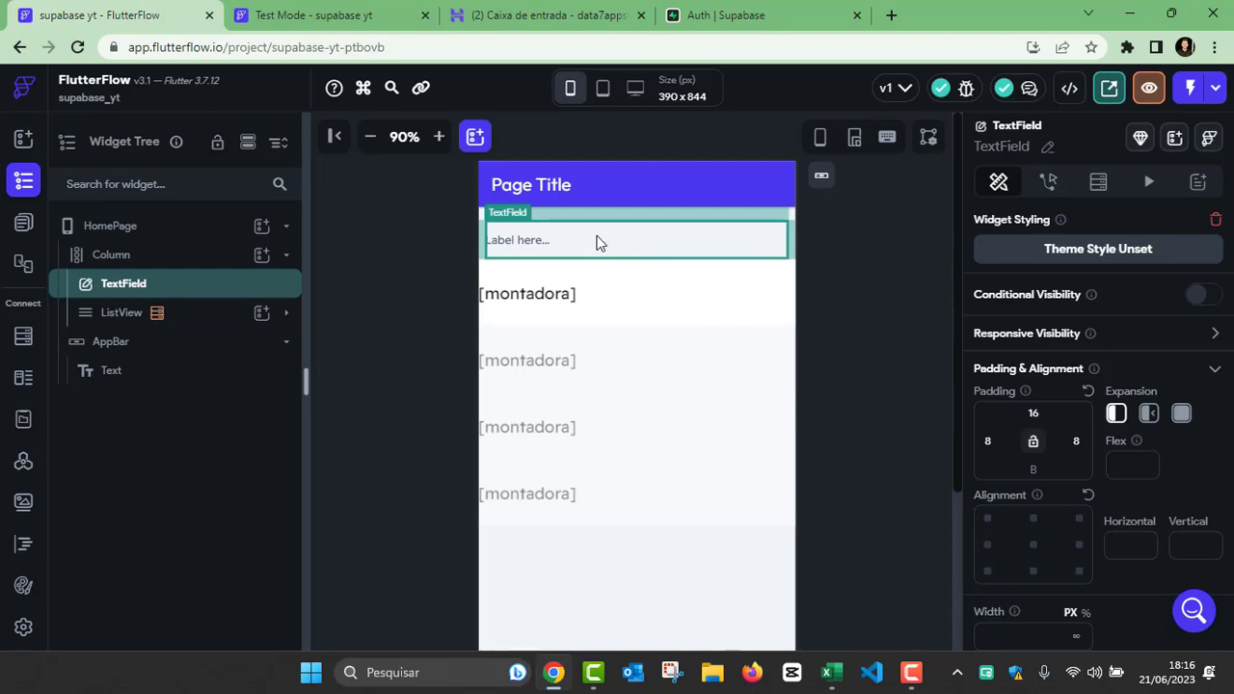
scroll(1082, 386, "down", 10)
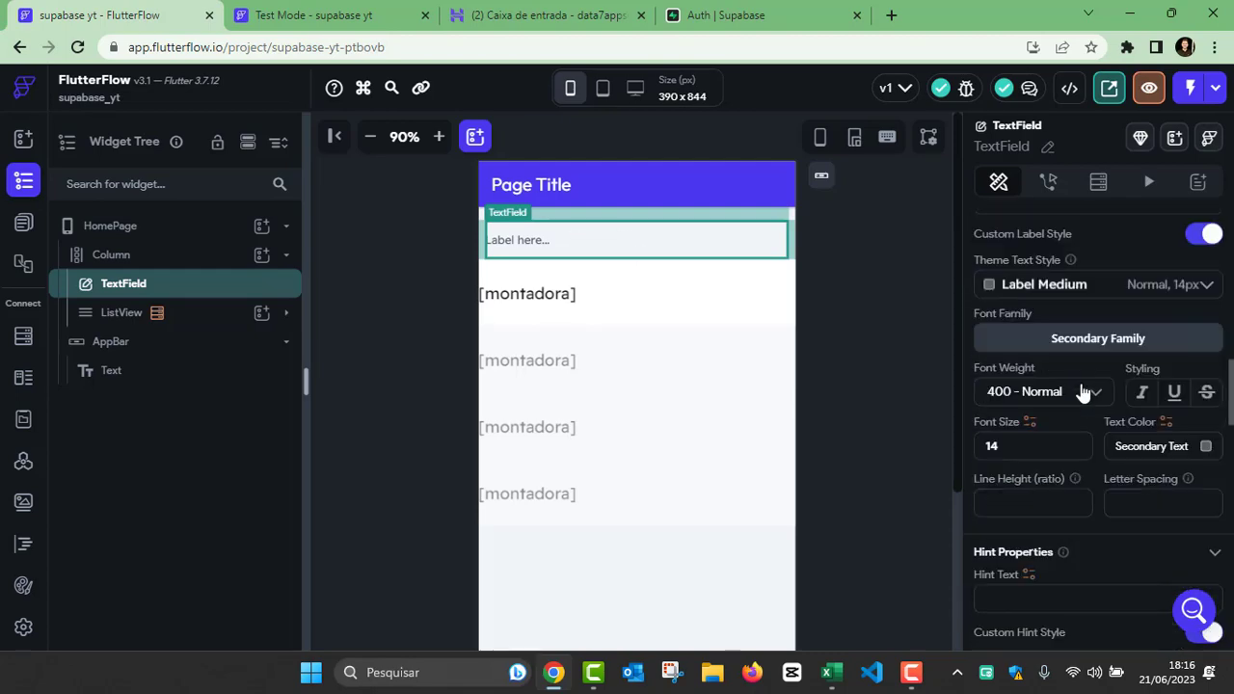
scroll(1079, 439, "down", 5)
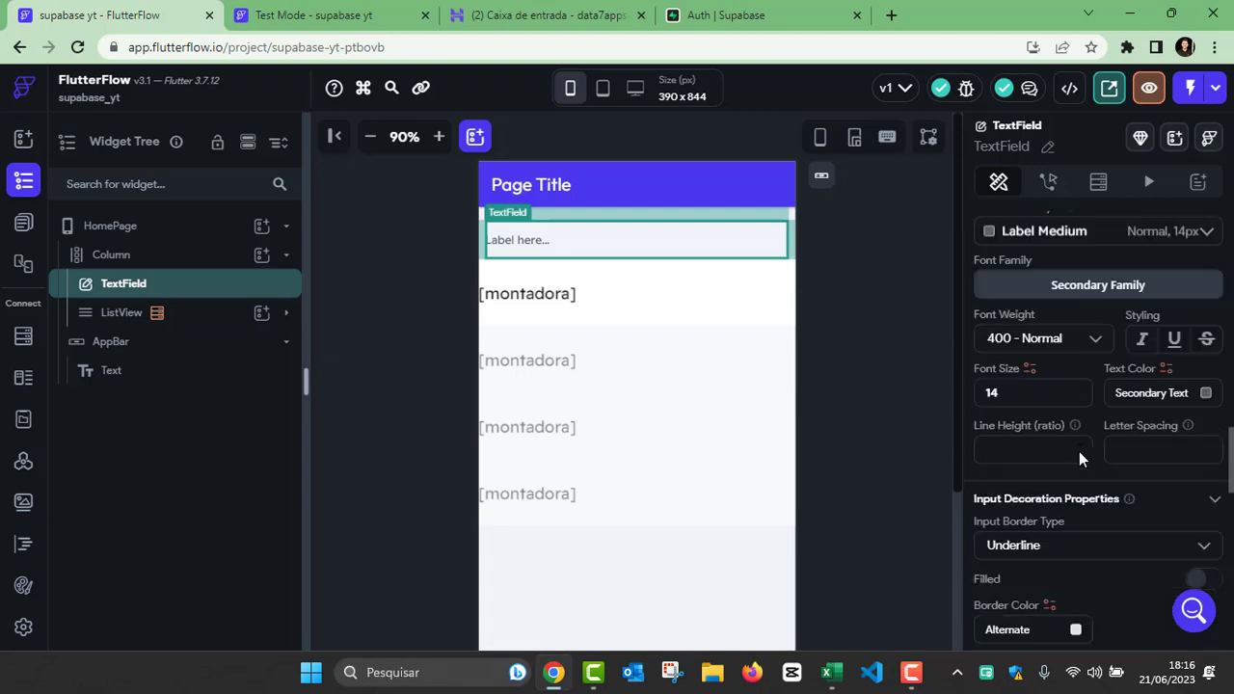
scroll(1079, 451, "down", 3)
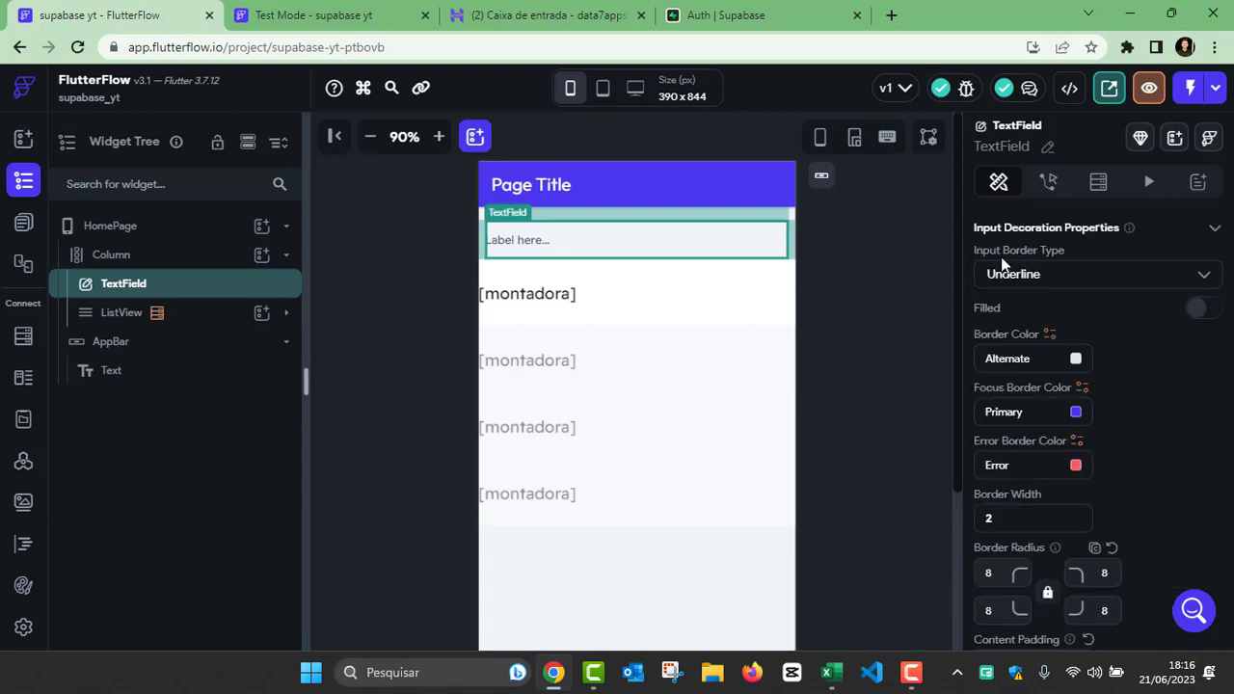
left_click(1038, 278)
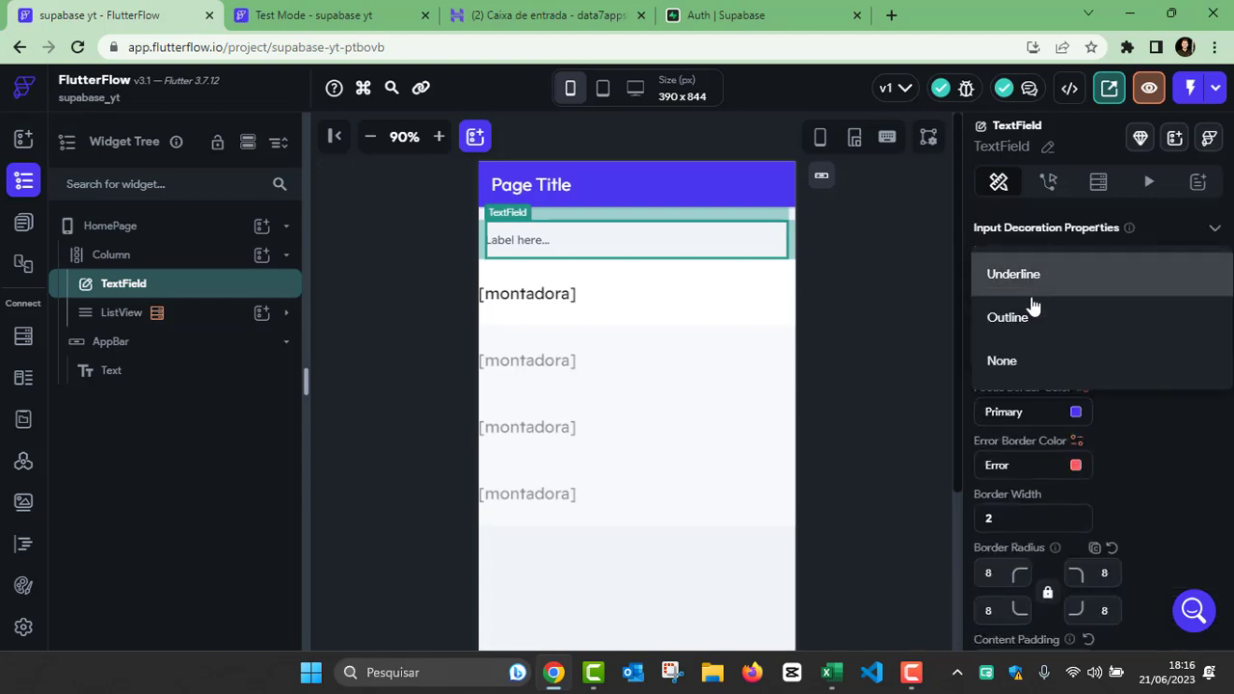
left_click(1024, 321)
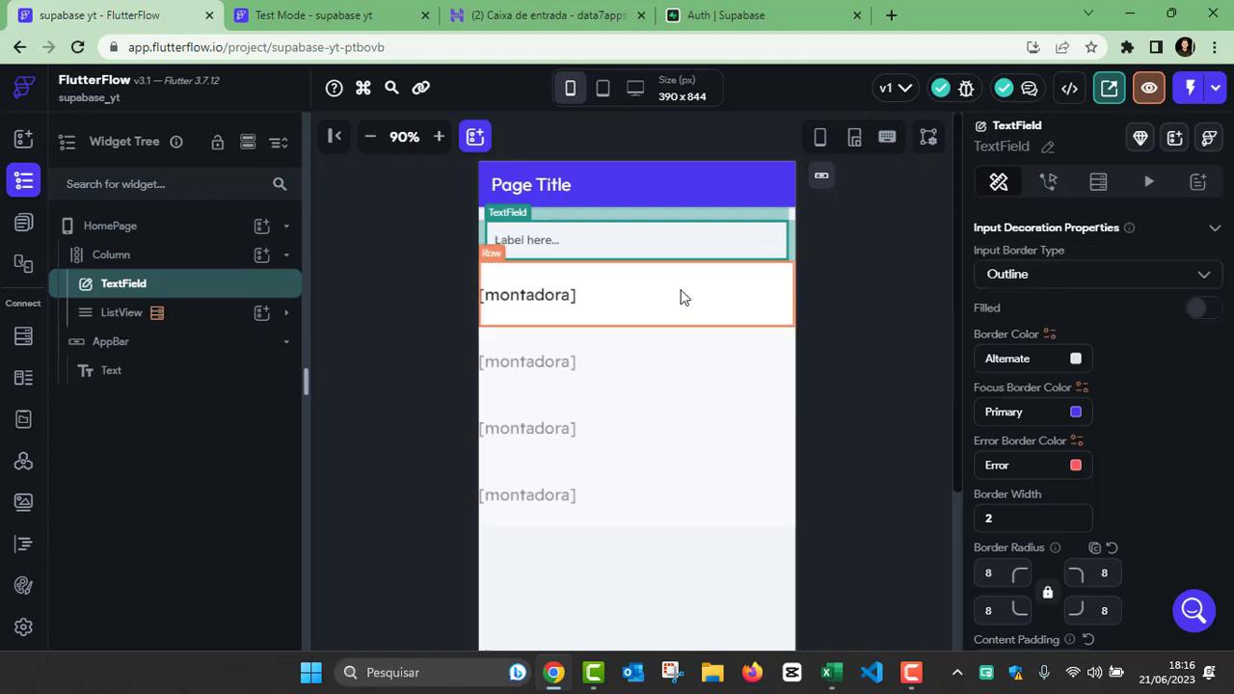
left_click(849, 412)
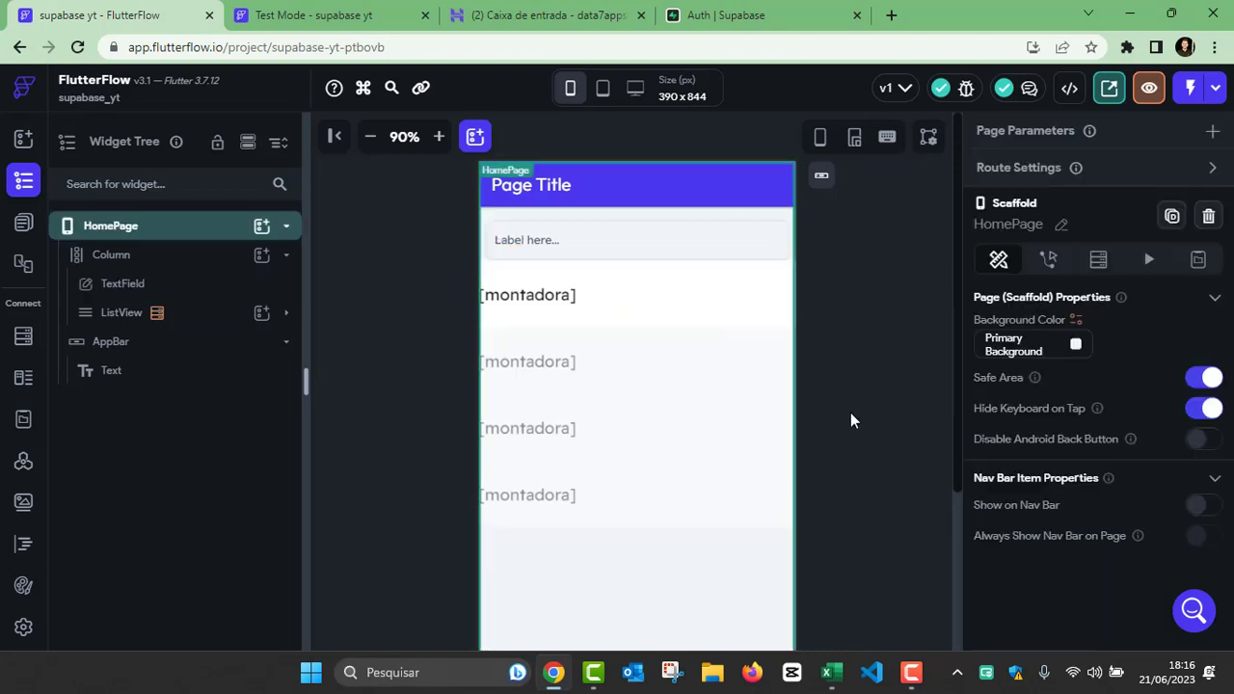
left_click(684, 253)
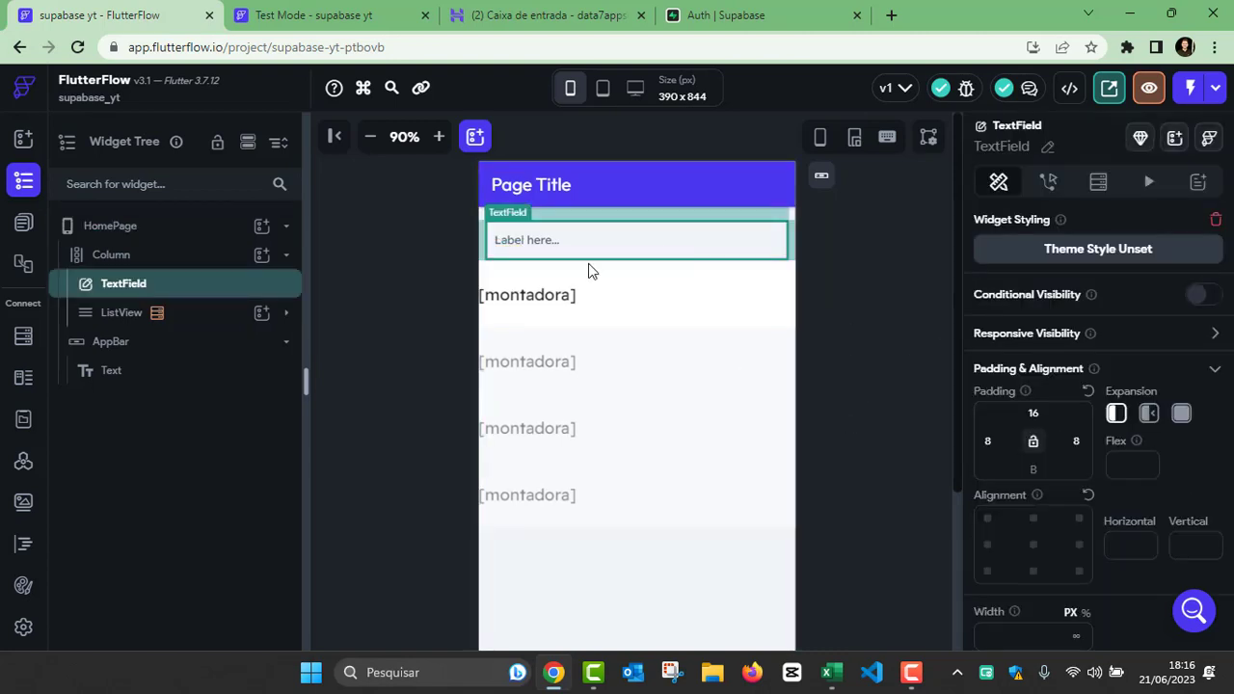
Step: Add a Button to the HomePage Column and place it between the TextField and the ListView
left_click(262, 254)
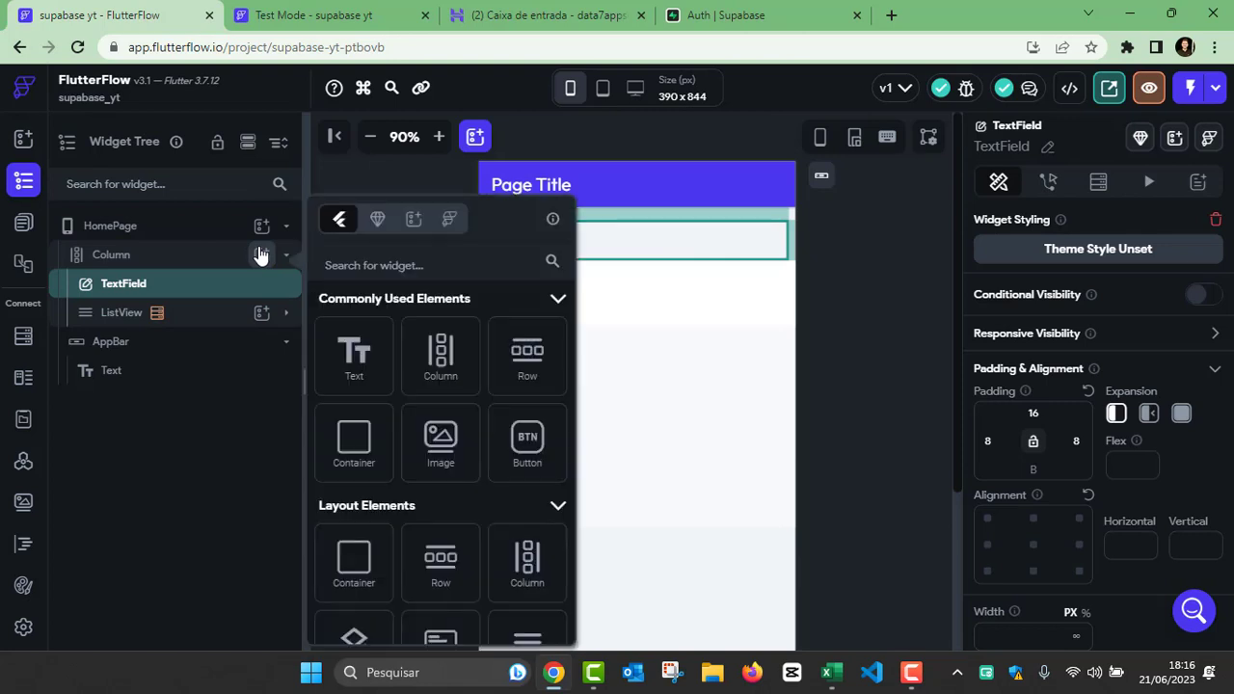
left_click(516, 439)
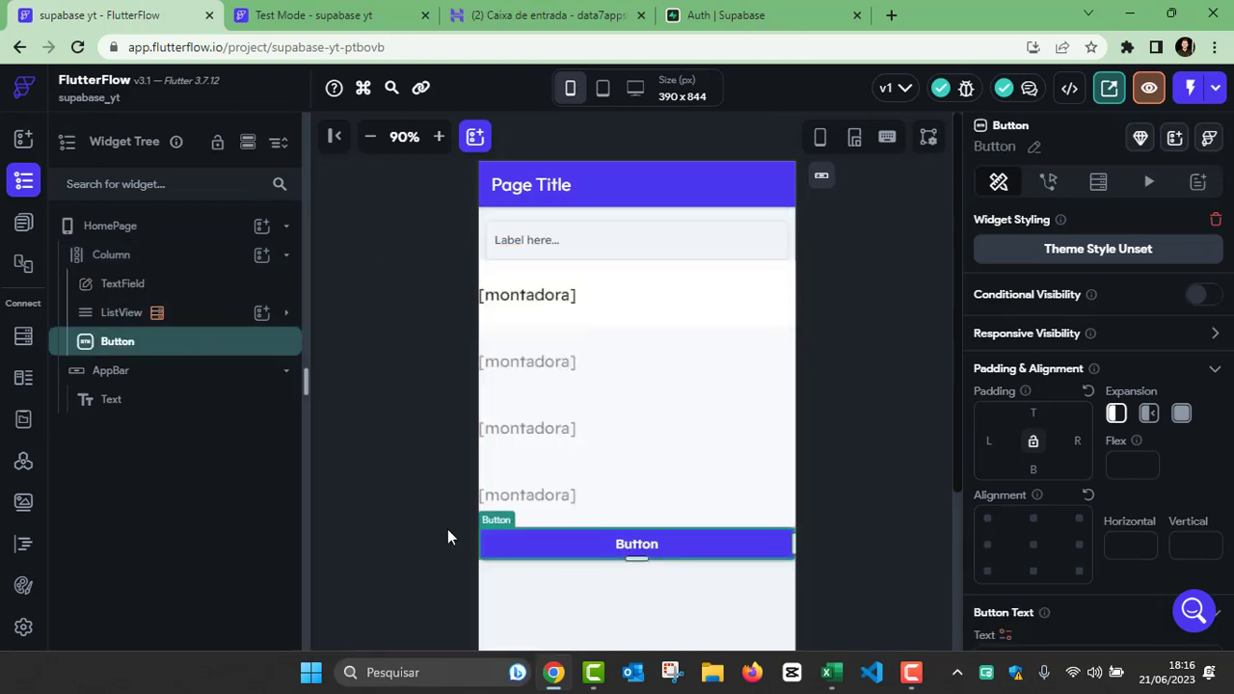
left_click_drag(537, 552, 551, 248)
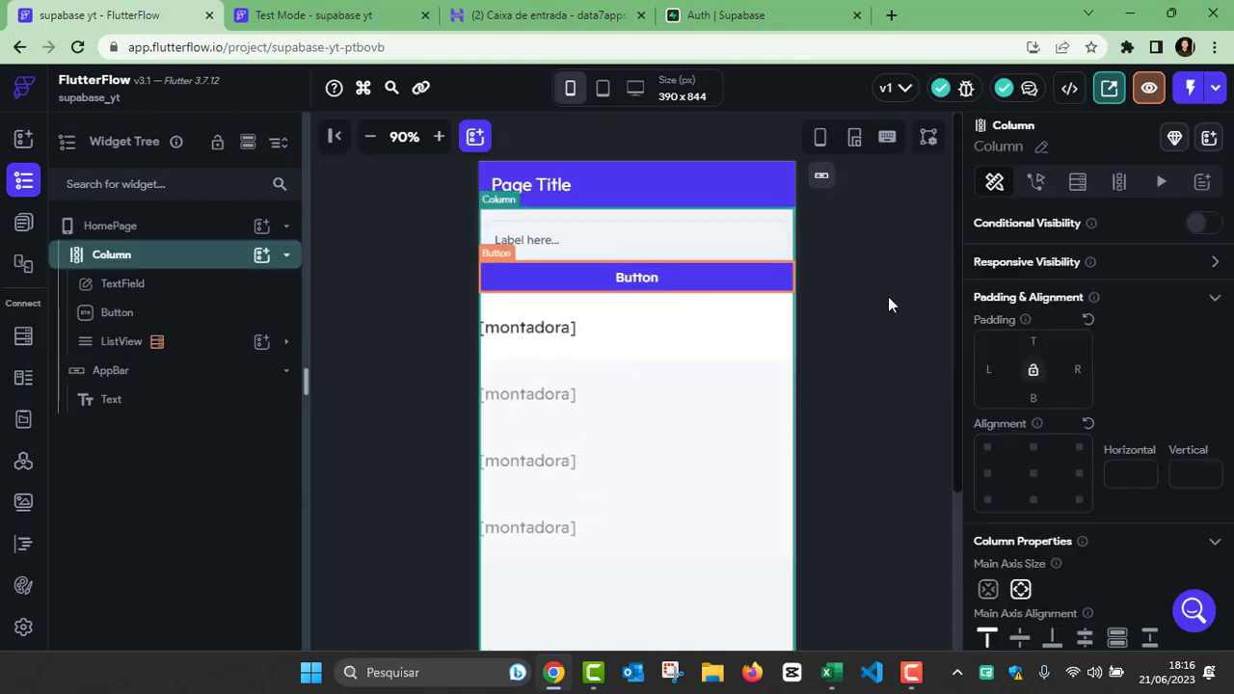
Step: Set the Button's top padding to 8, leaving the Column without top padding
type("8")
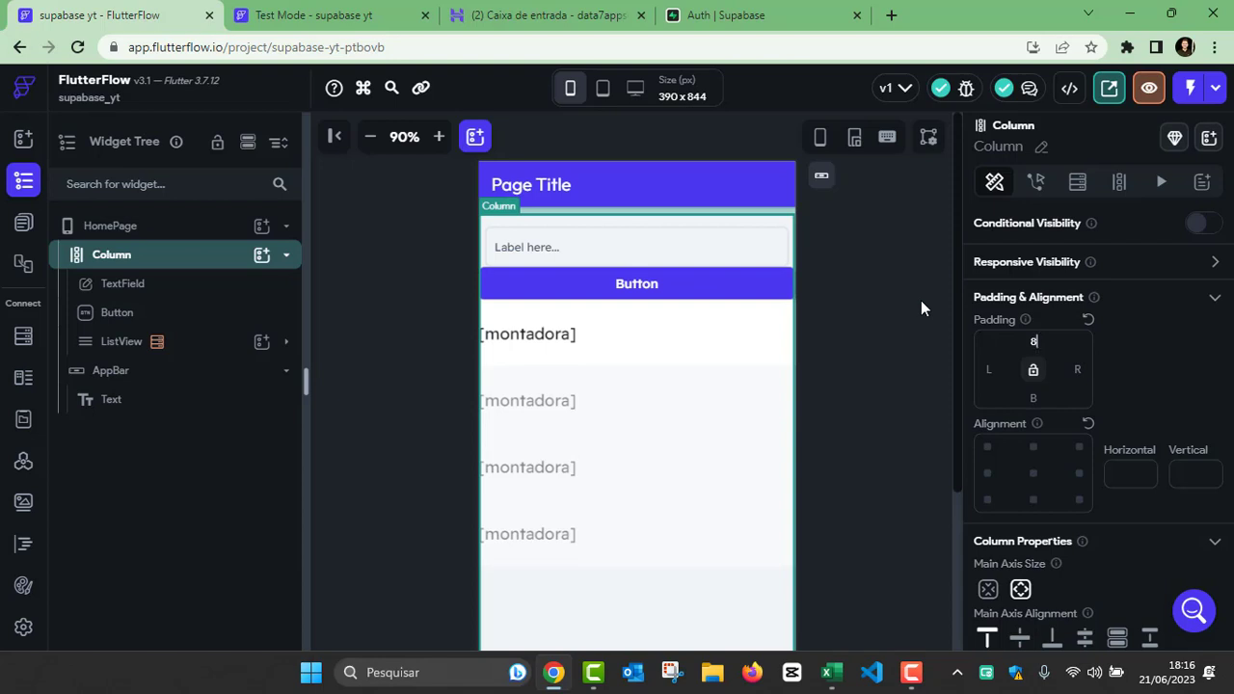
key("BackSpace")
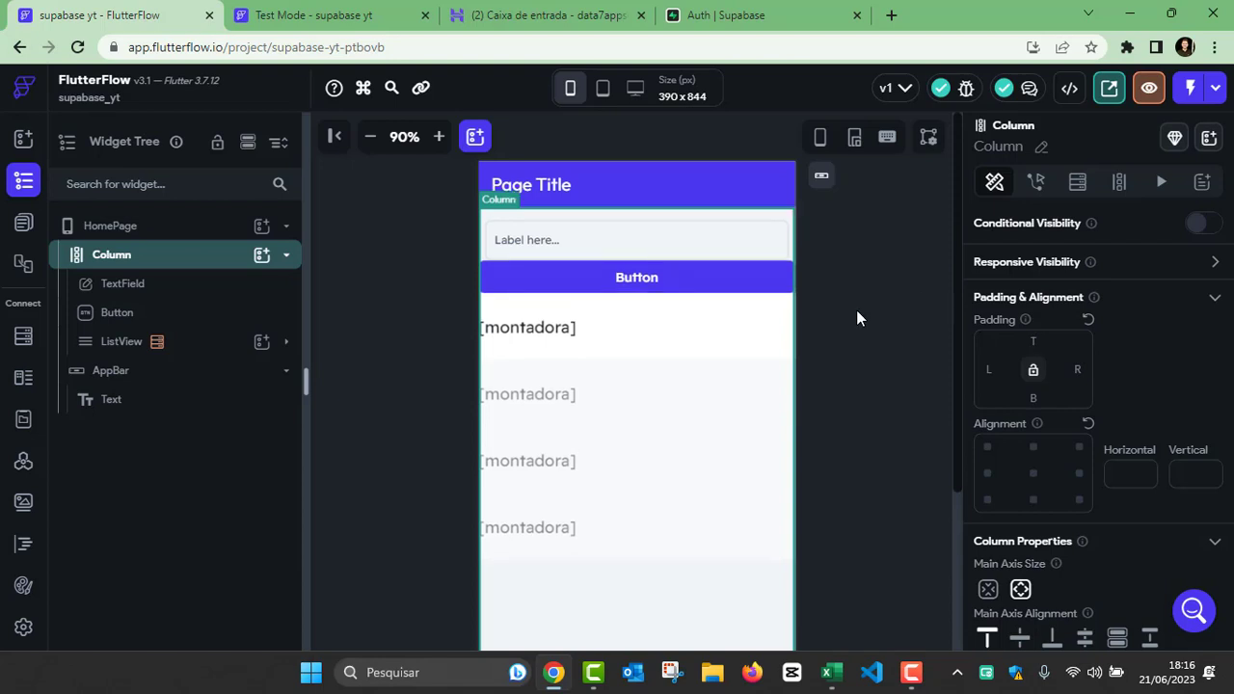
left_click(689, 289)
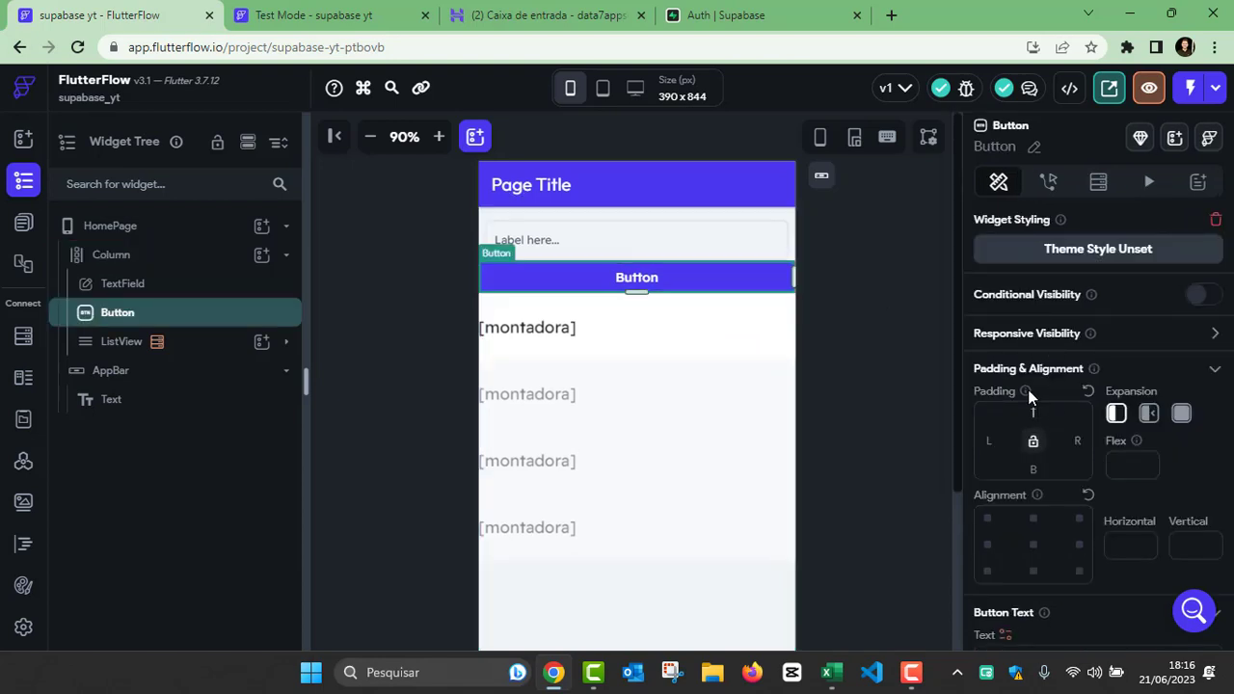
left_click(856, 306)
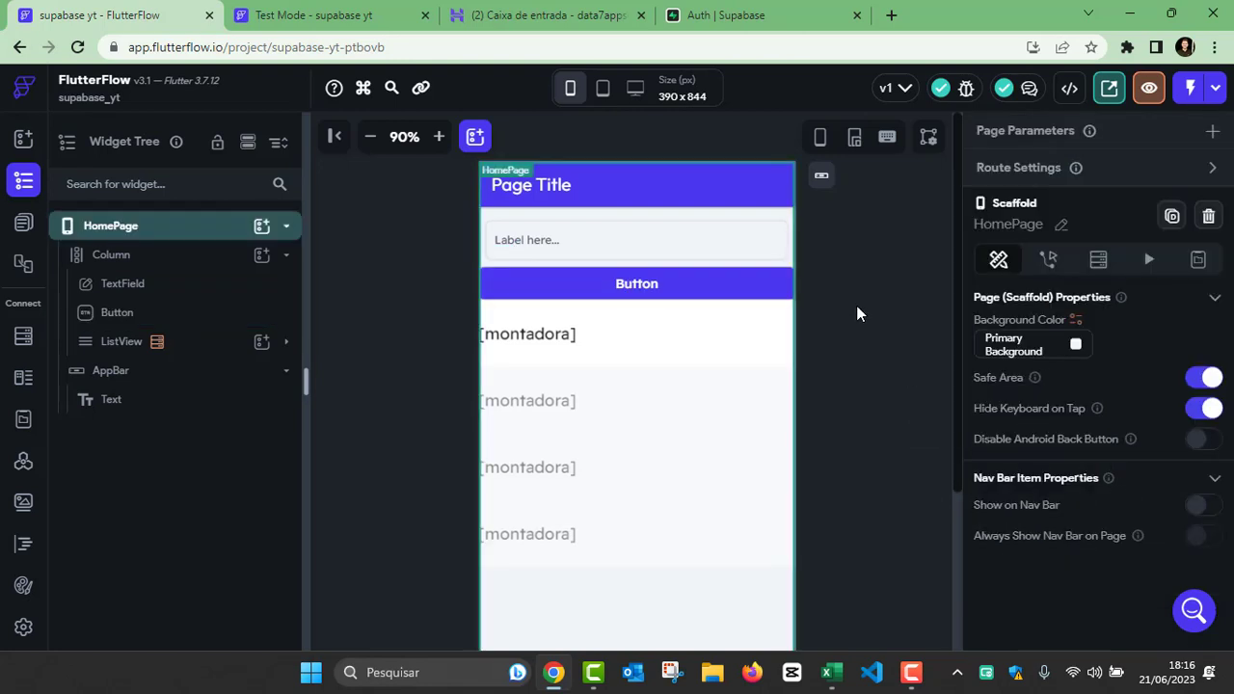
left_click(586, 249)
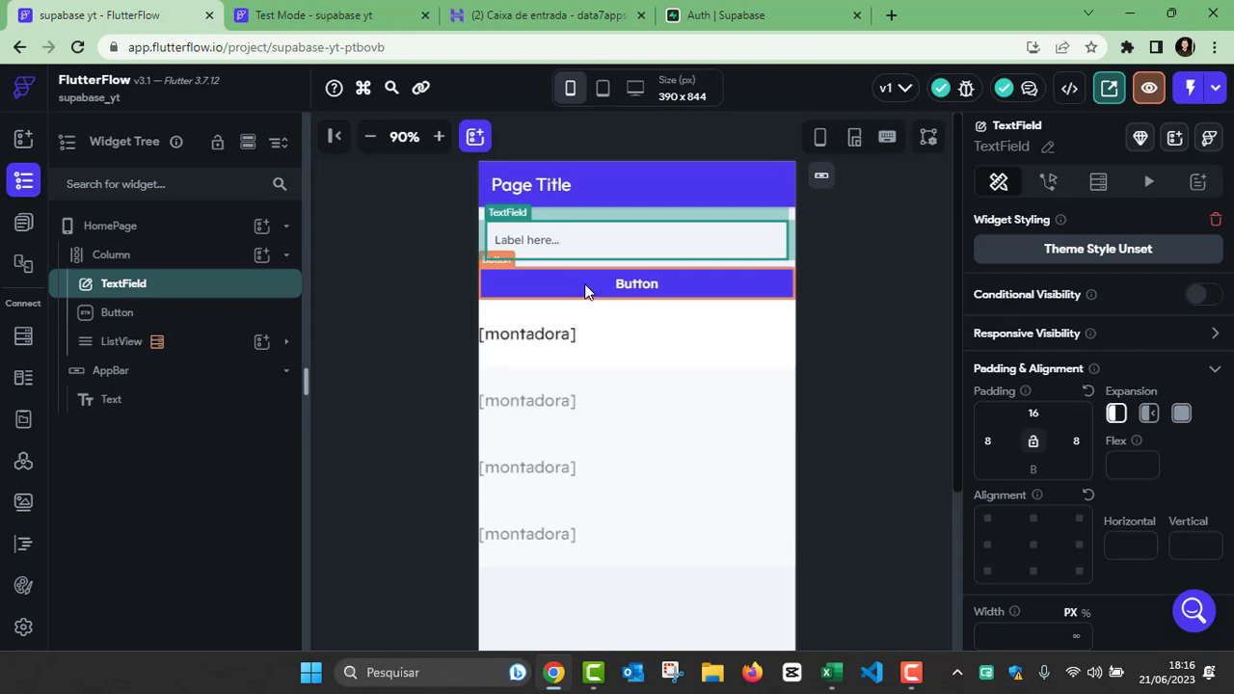
Step: Add an On Tap action to the HomePage Button that performs a Supabase Insert Row into the Montadora table
left_click(609, 291)
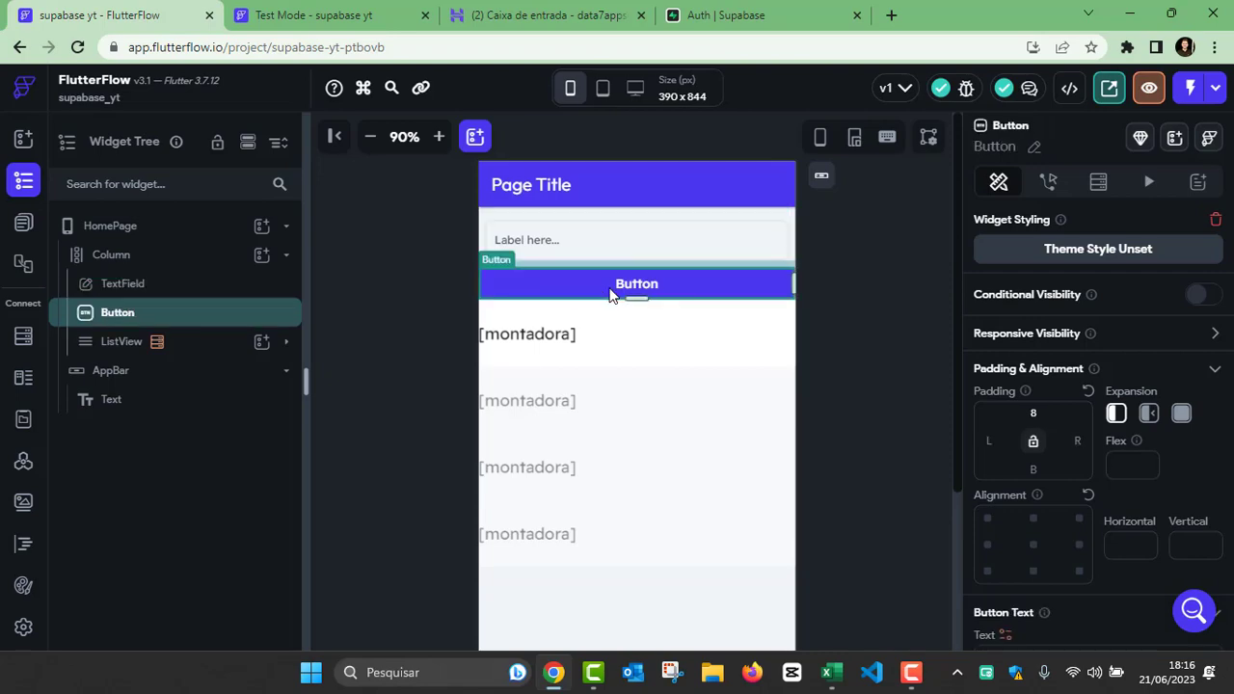
left_click(1047, 182)
left_click(1172, 282)
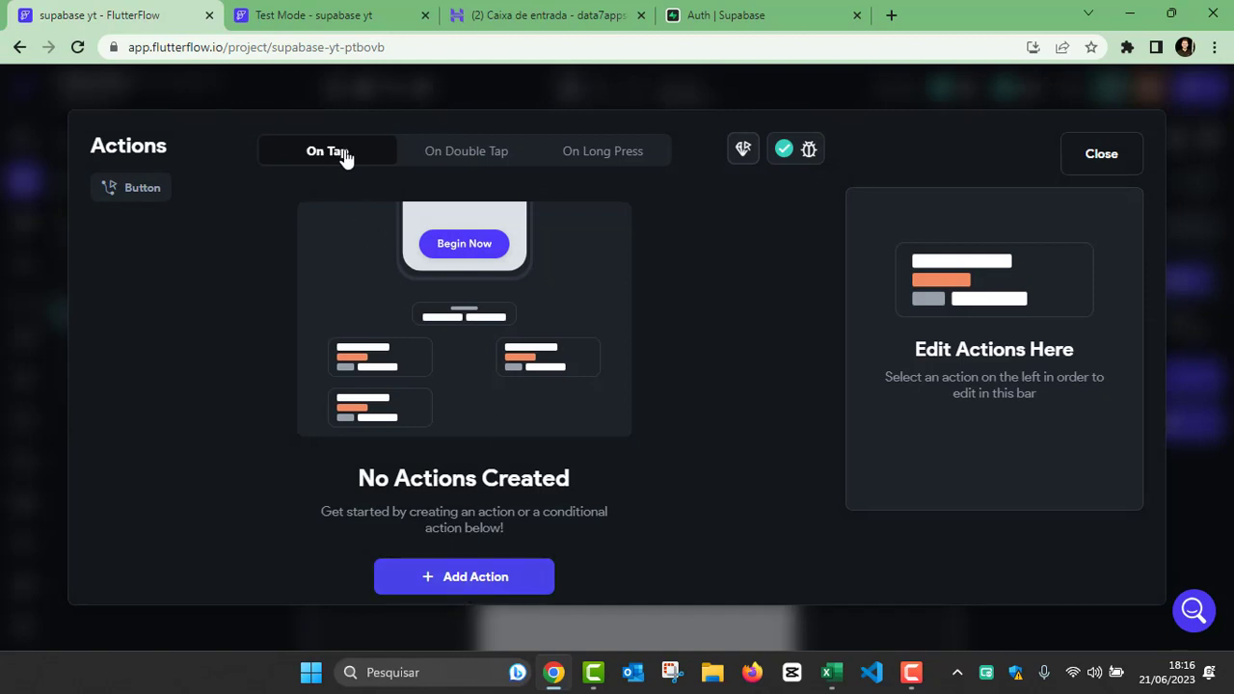
left_click(474, 585)
left_click(916, 342)
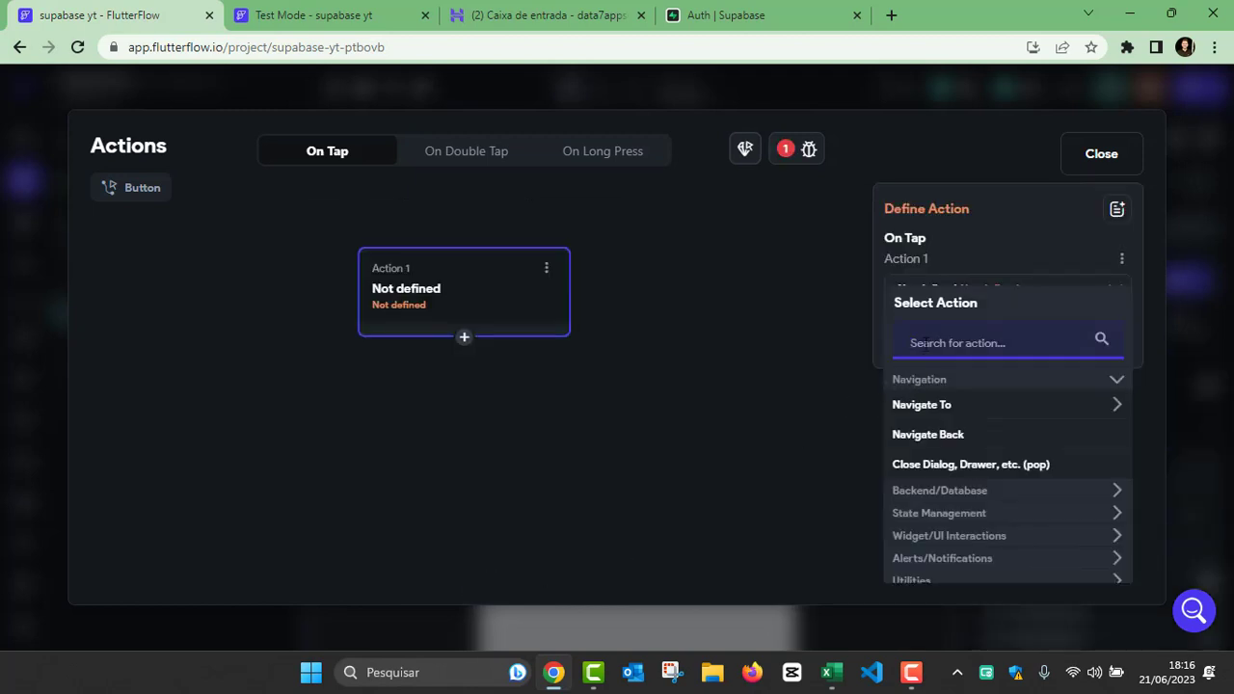
type("sup")
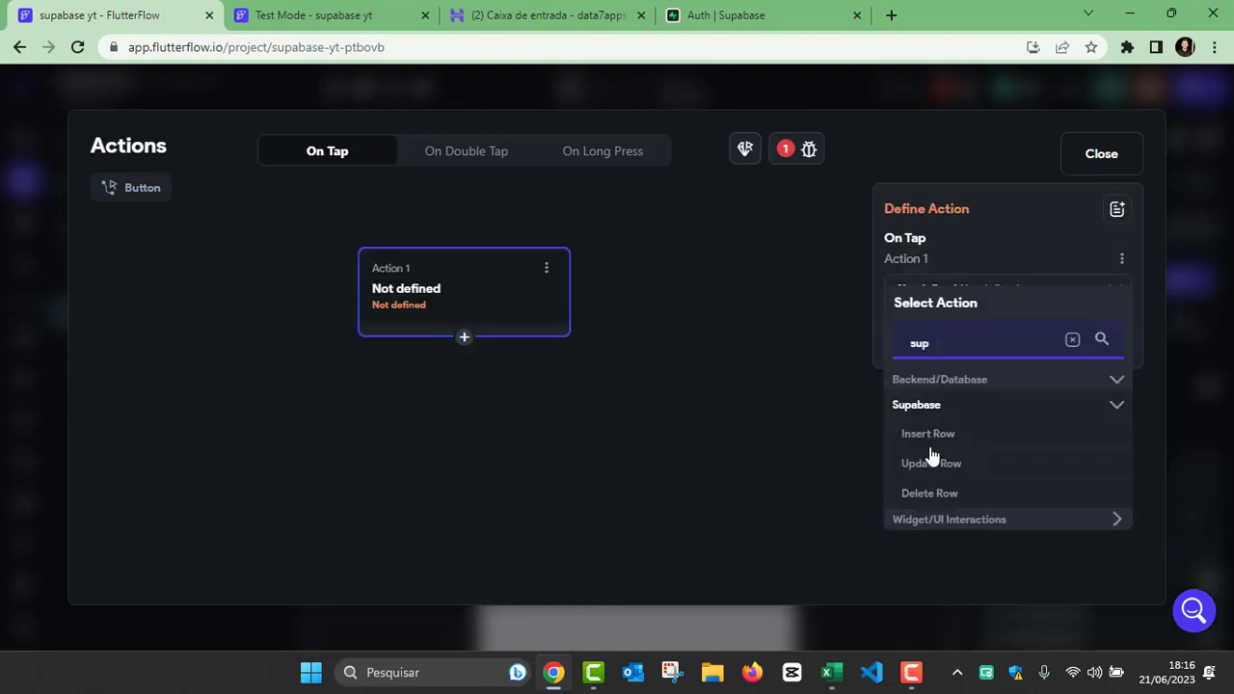
left_click(928, 436)
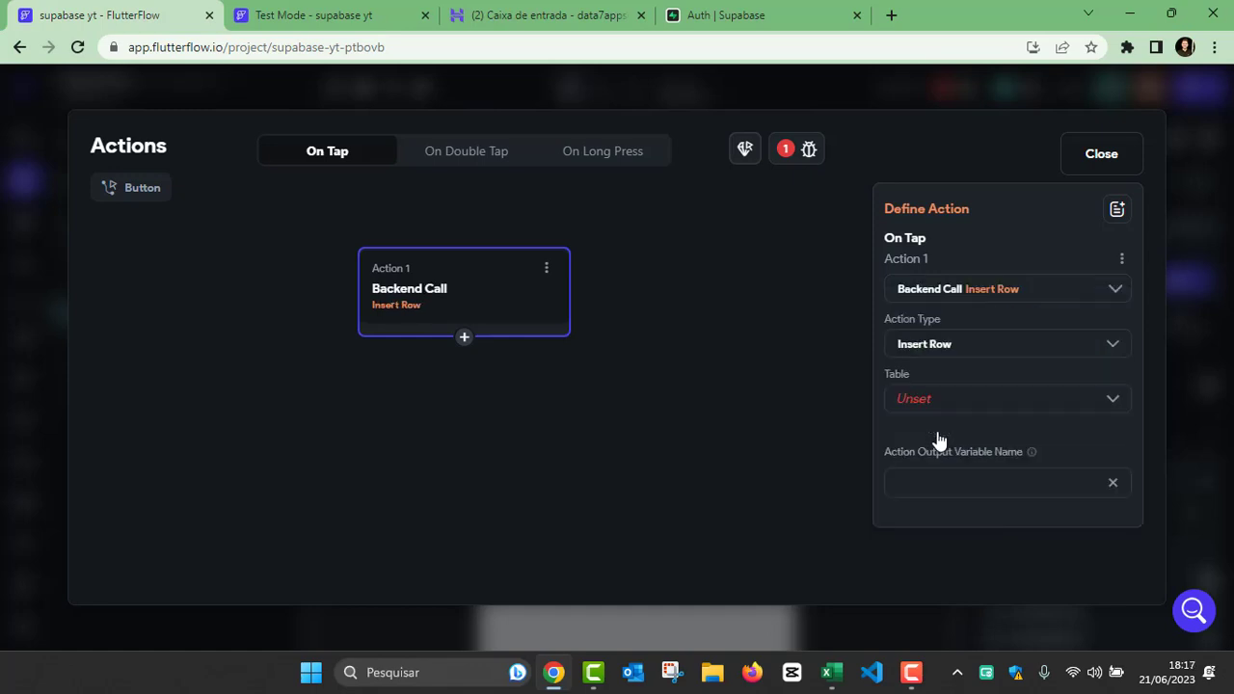
left_click(914, 399)
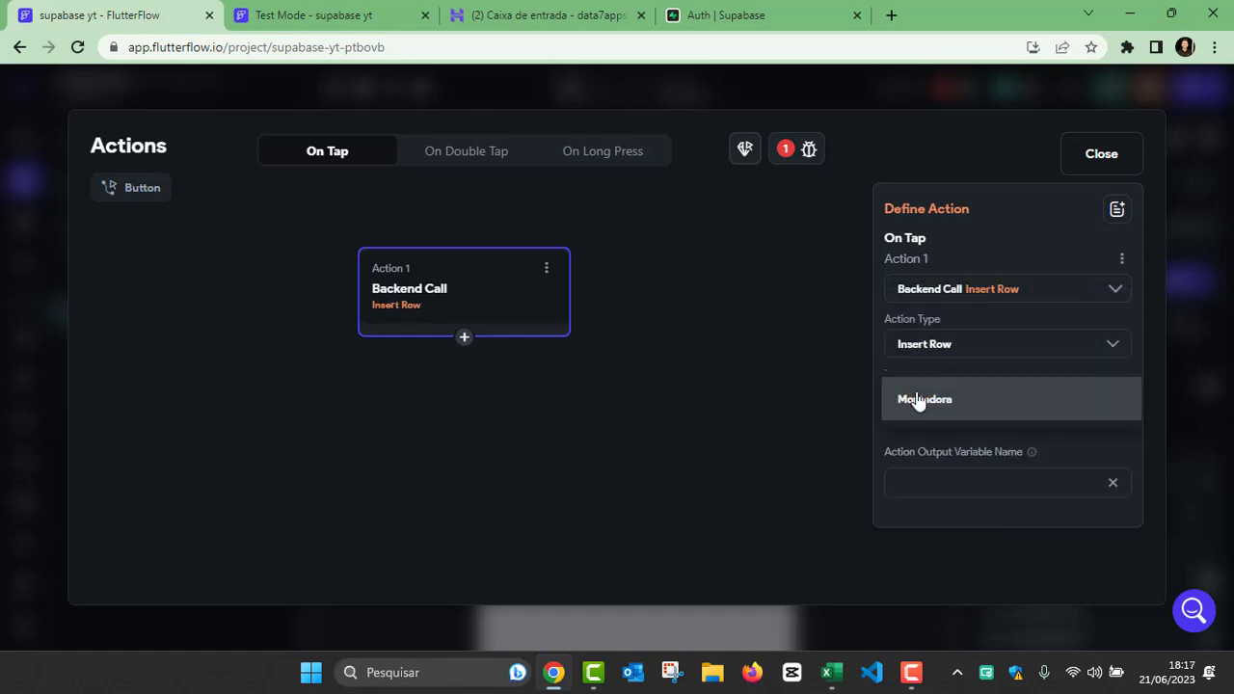
left_click(941, 406)
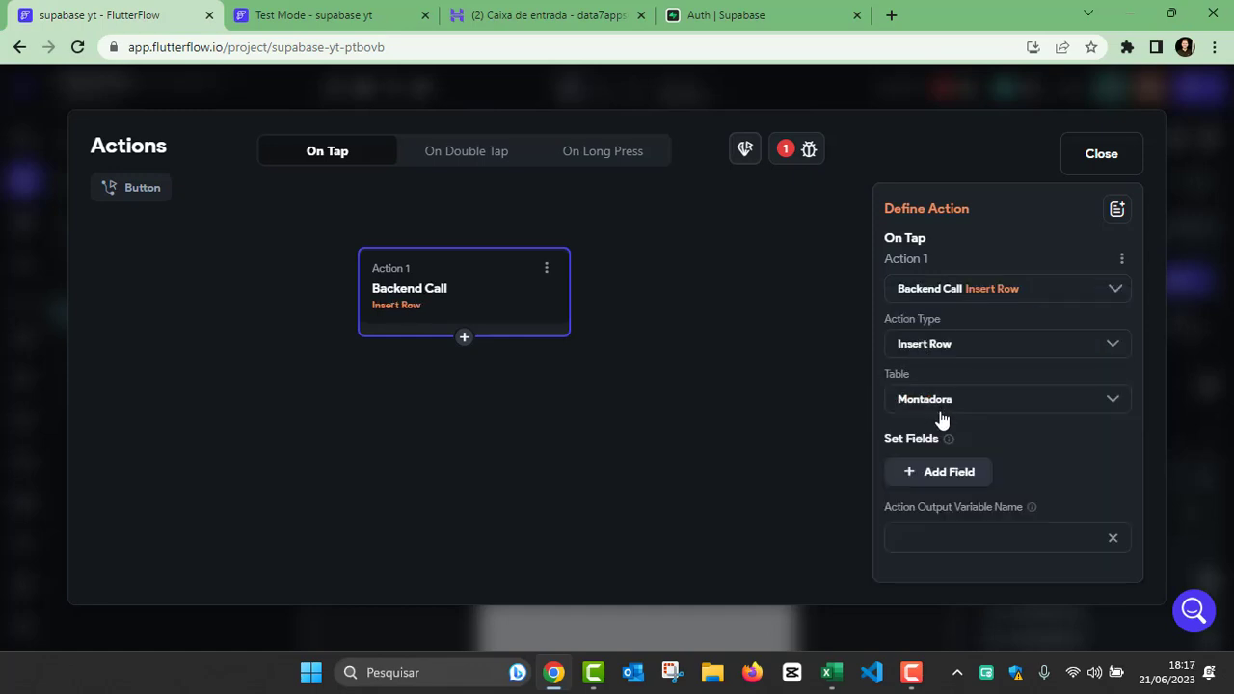
Step: Set the Insert Row action's montadora field from the TextField's widget state and close the action flow editor
left_click(939, 471)
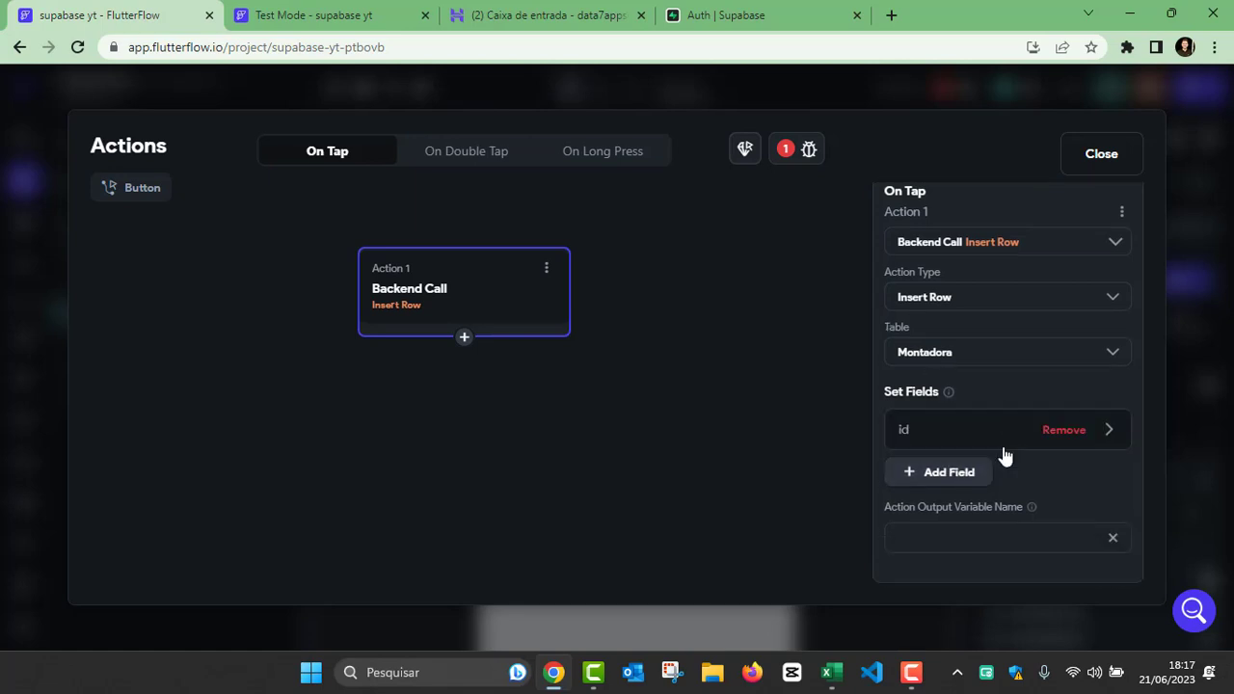
left_click(936, 448)
scroll(937, 443, "down", 2)
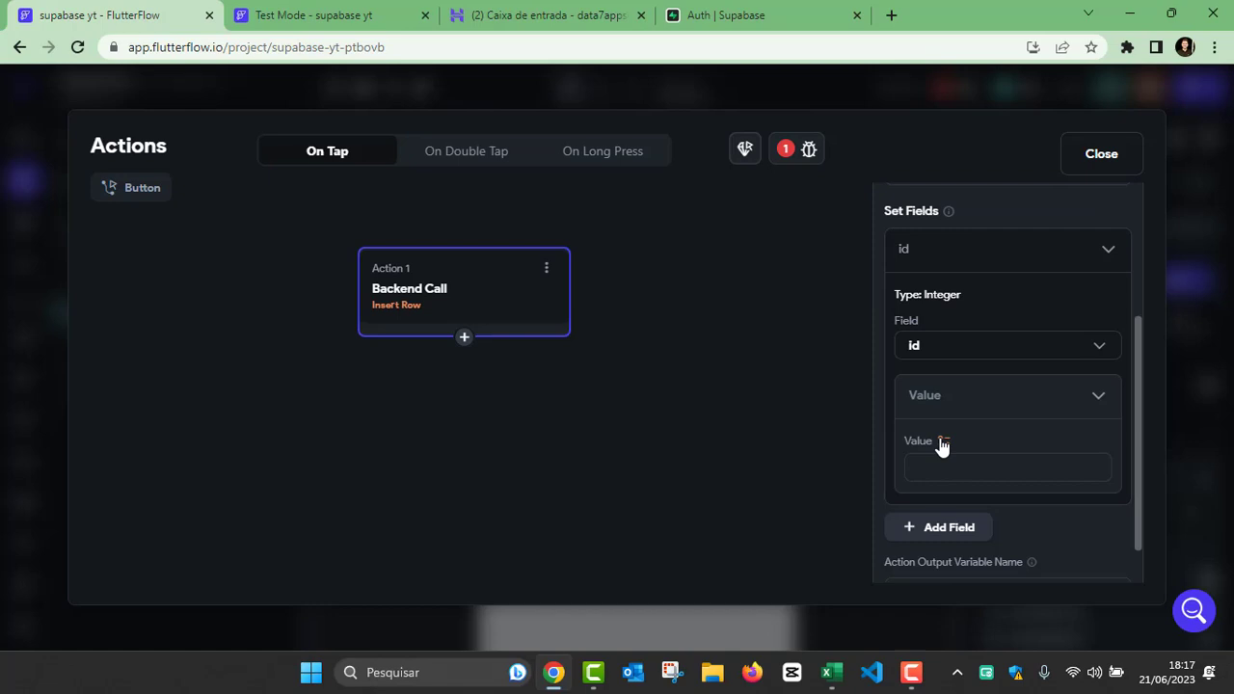
left_click(936, 349)
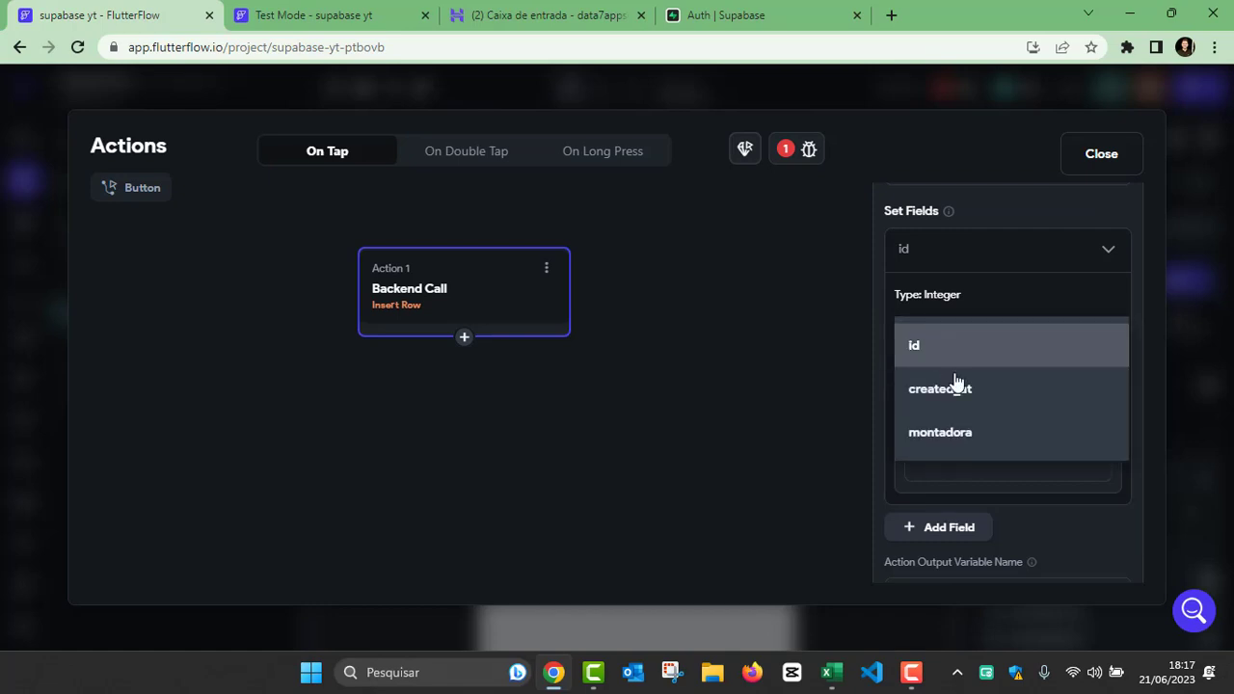
left_click(943, 436)
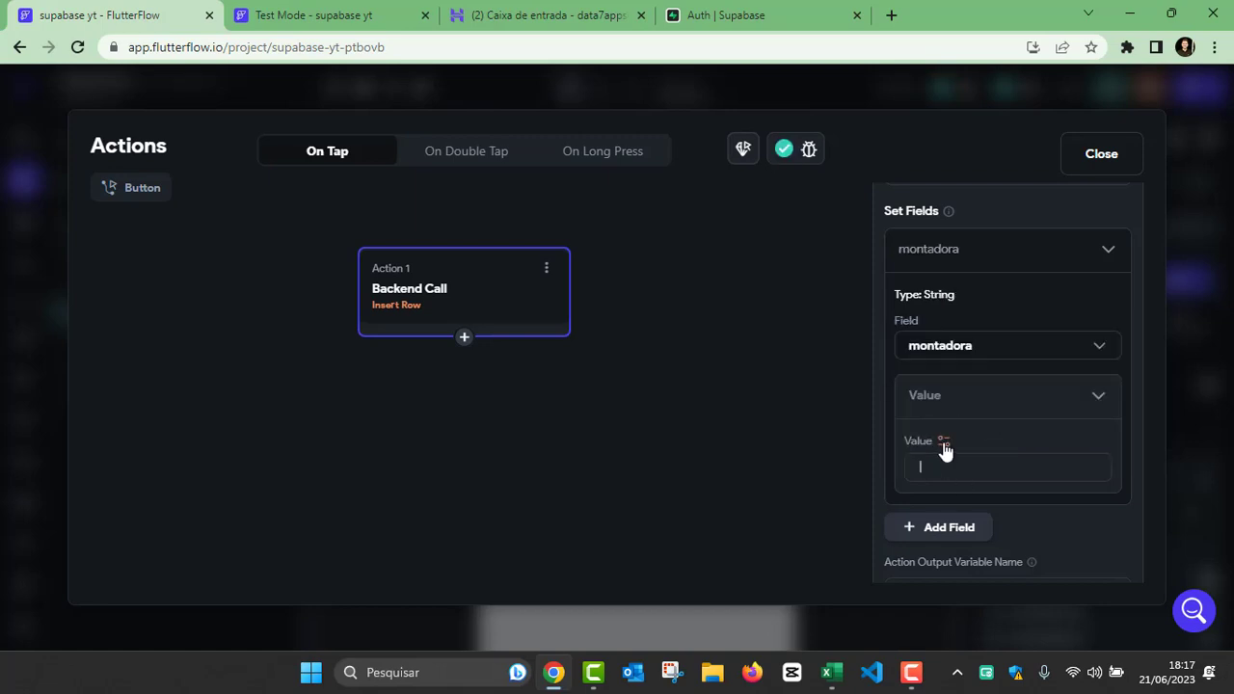
left_click(943, 441)
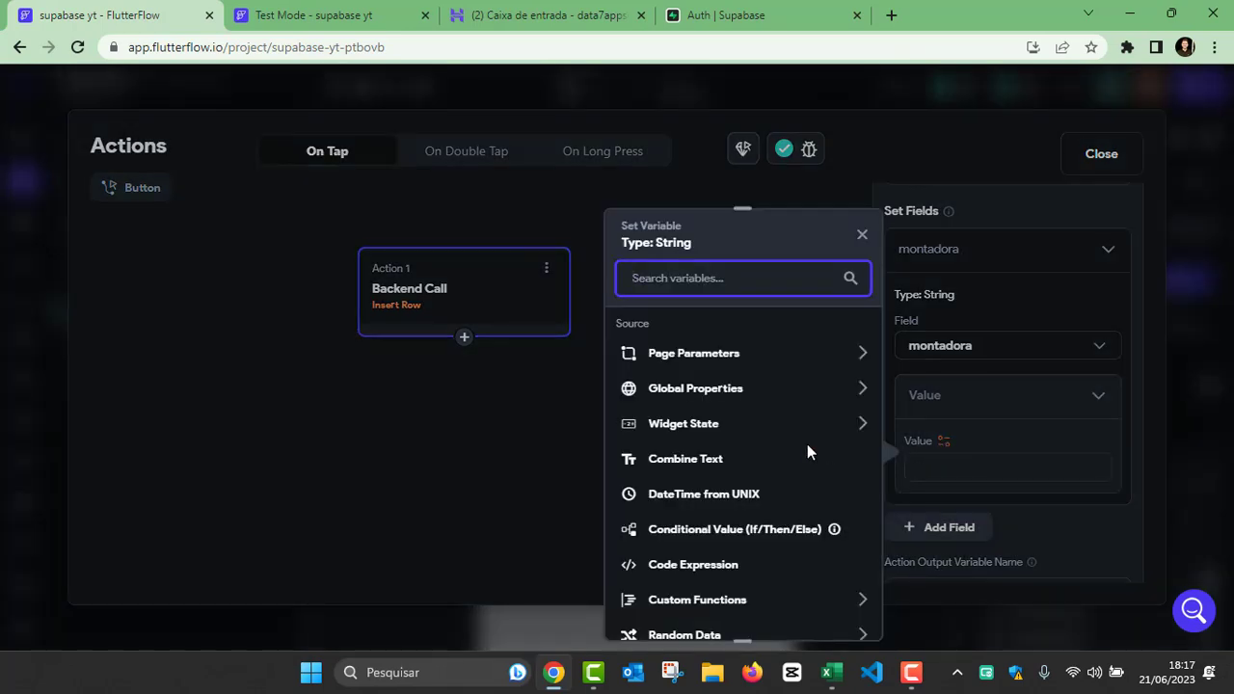
left_click(674, 424)
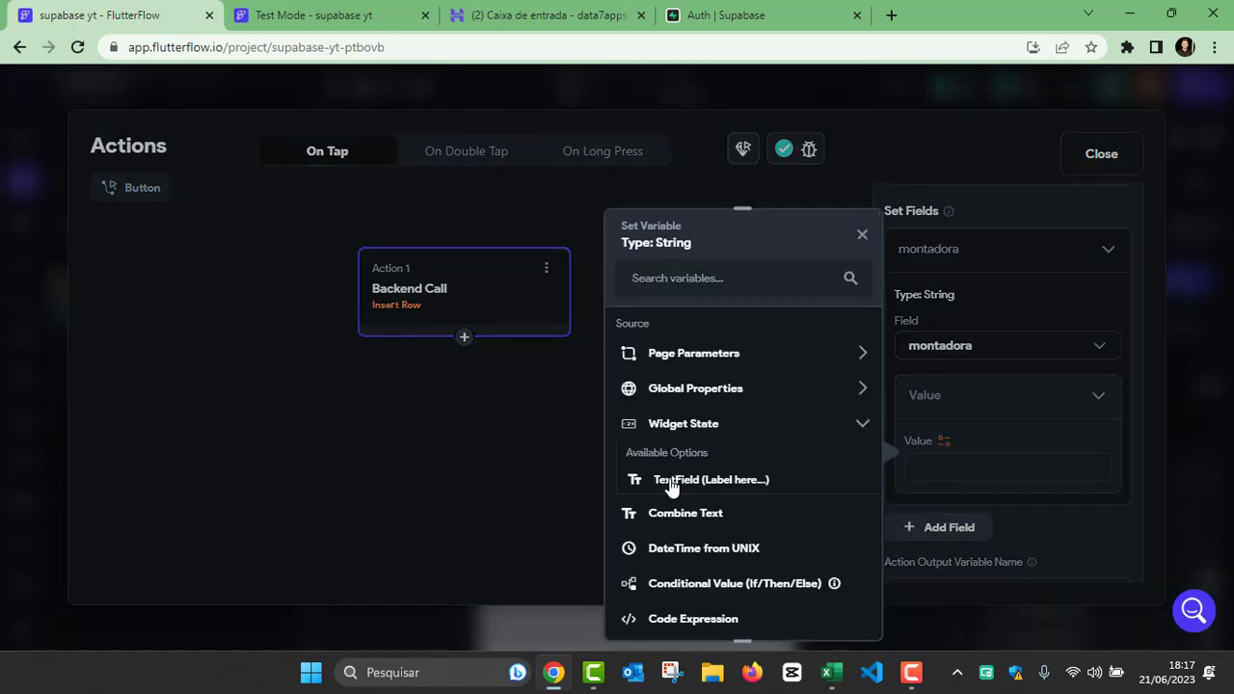
left_click(705, 480)
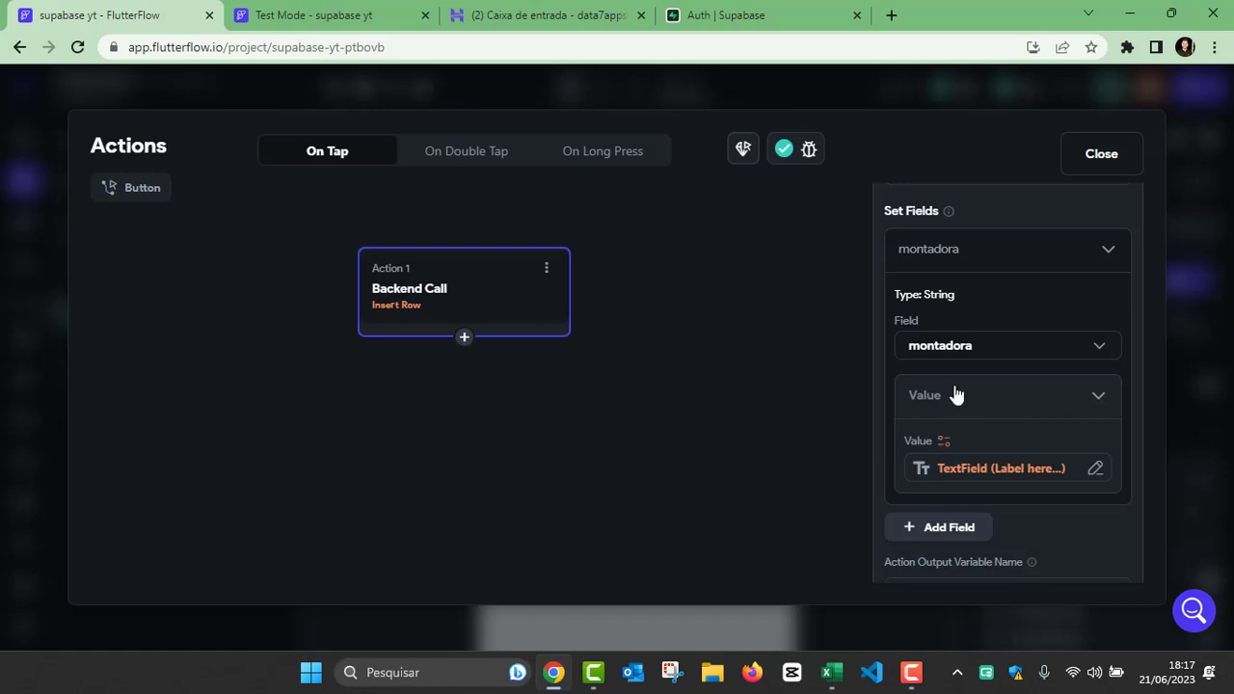
scroll(955, 394, "down", 1)
scroll(1017, 328, "up", 3)
left_click(1101, 157)
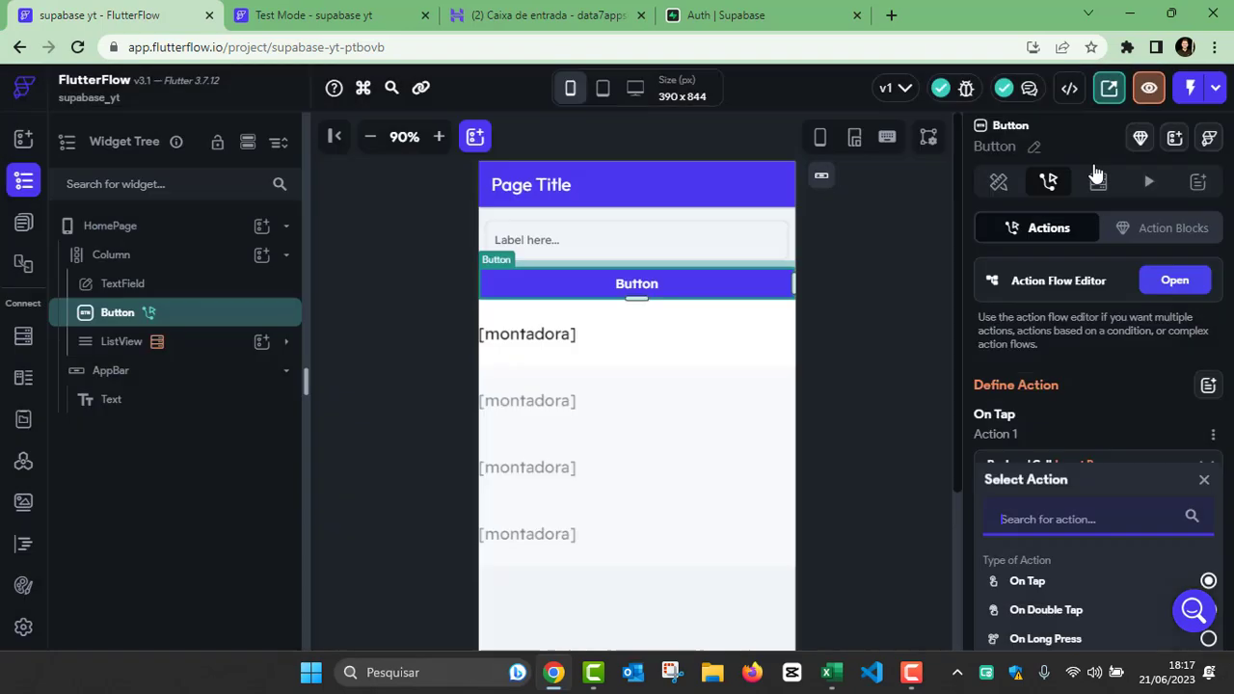
left_click(841, 296)
Step: Reload the app in Test Mode and submit Chevrolet through the TextField and Button
left_click(377, 15)
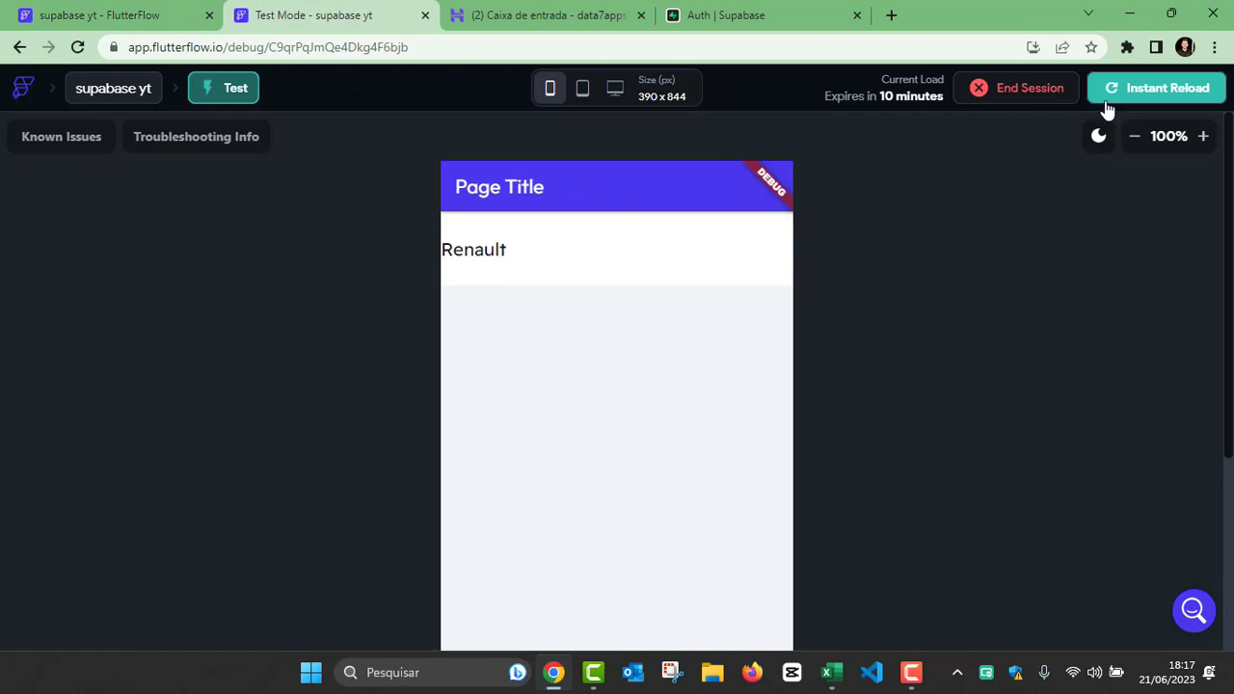
left_click(1157, 88)
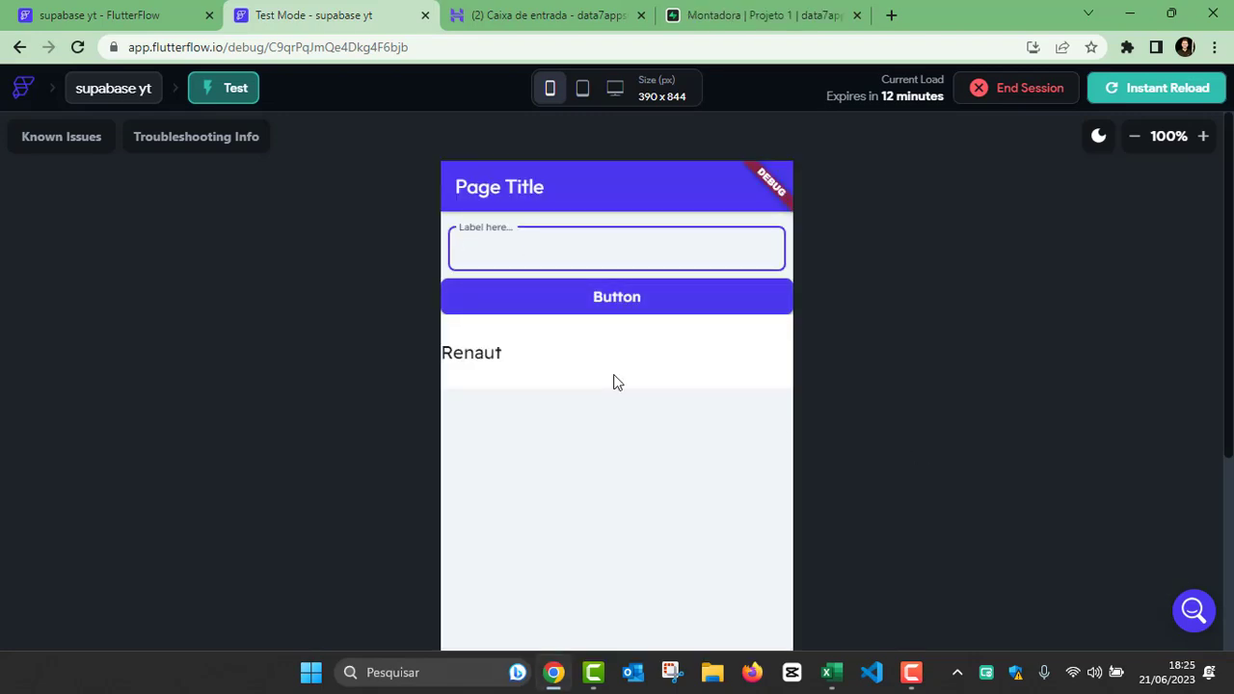
type("Chevrolet")
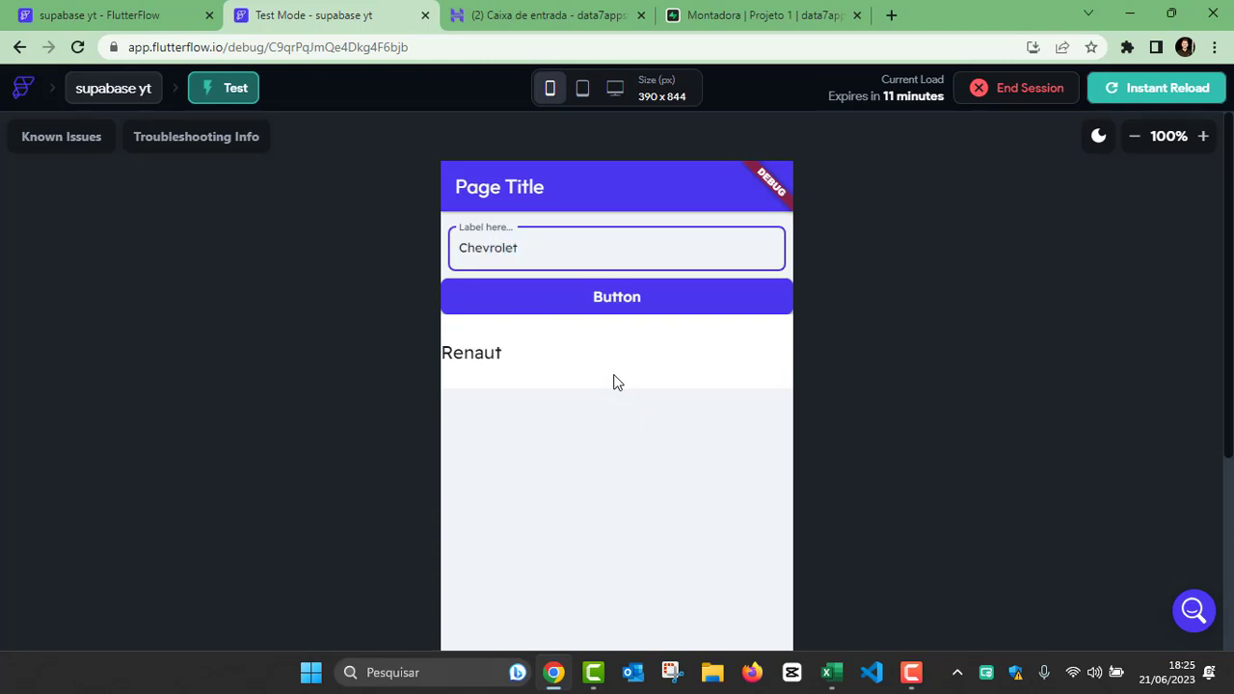
left_click(515, 305)
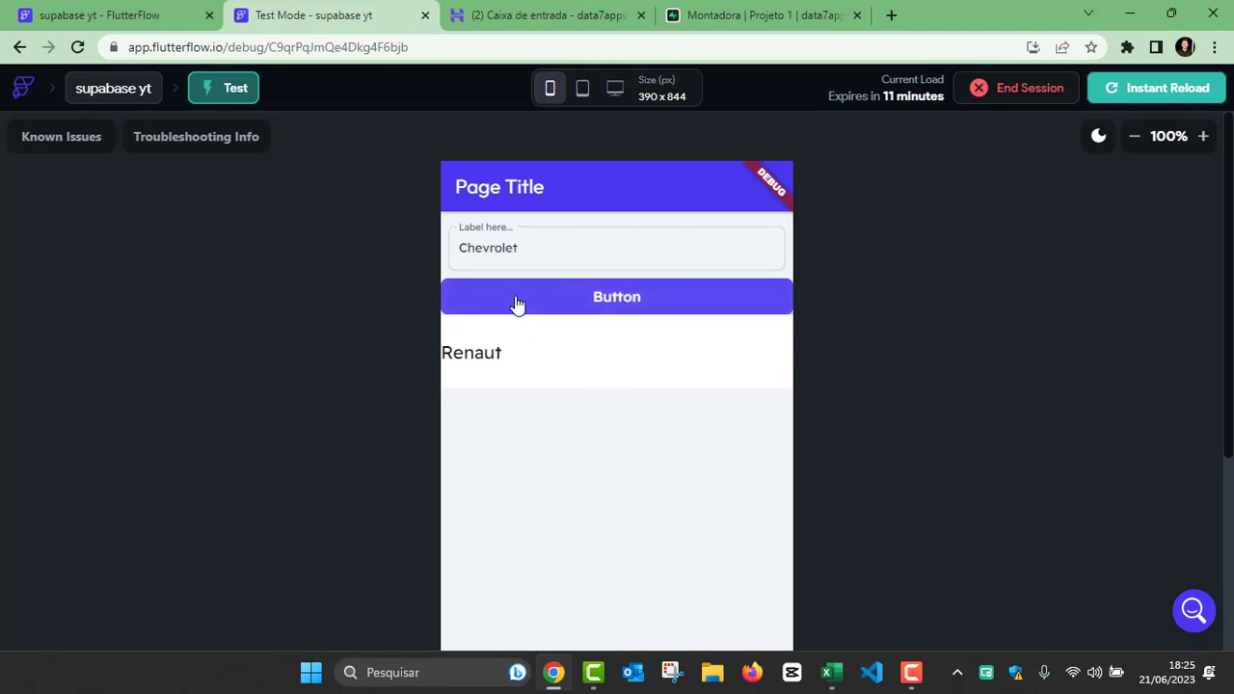
left_click(571, 294)
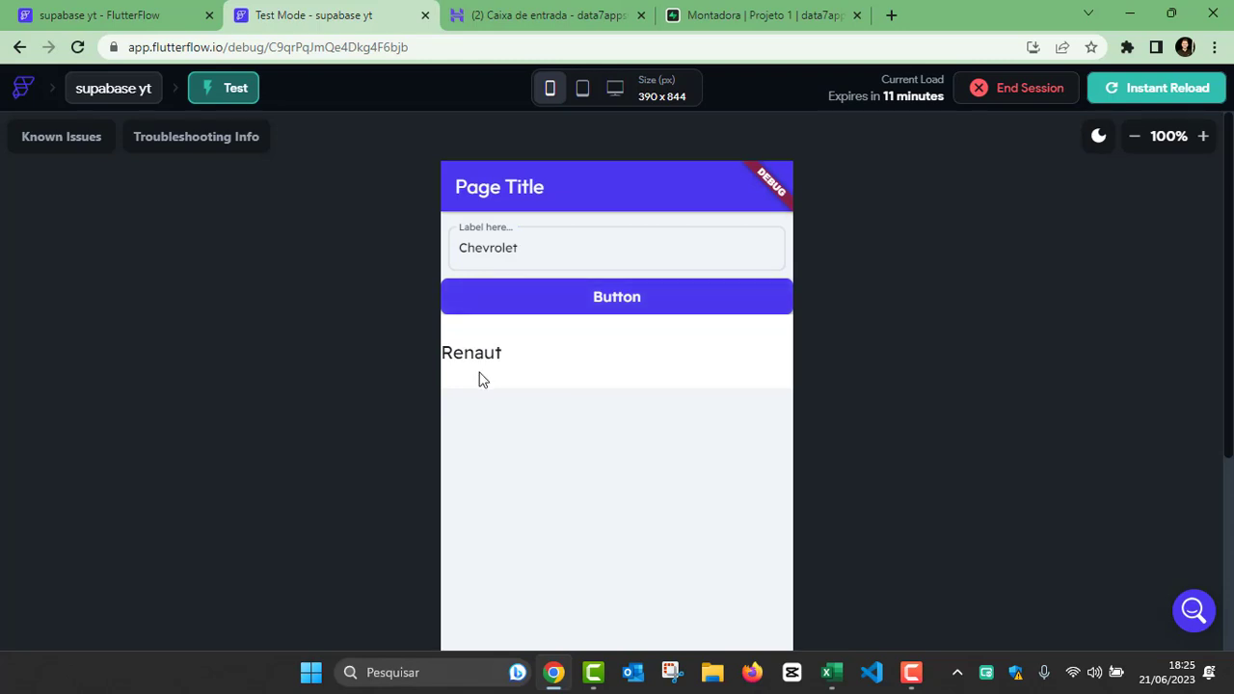
Step: Check the Montadora table in Supabase for the Chevrolet row and return to the Test Mode session
left_click(710, 17)
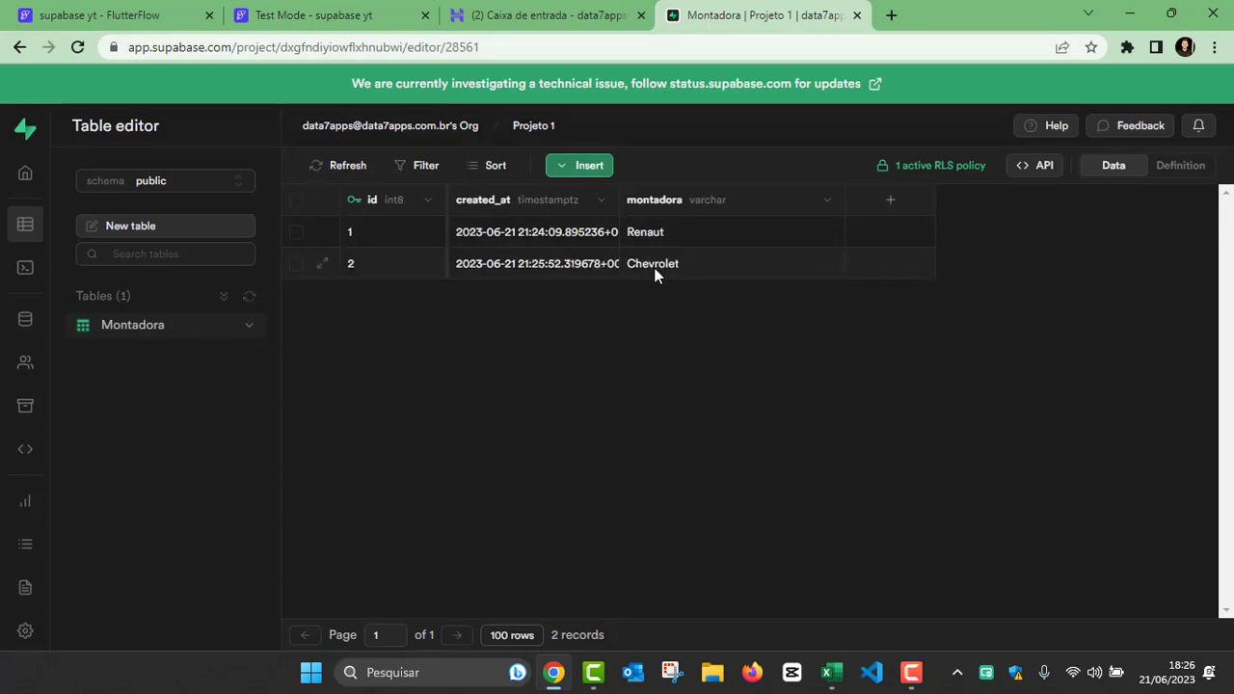
left_click(544, 16)
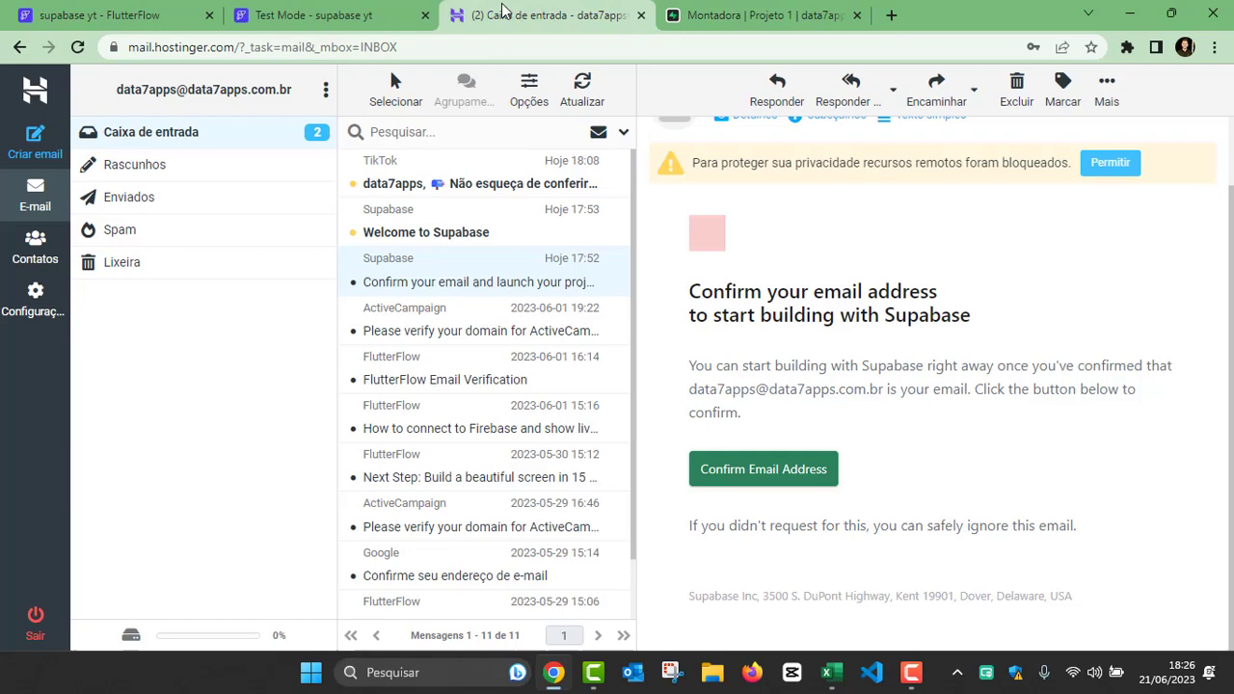
left_click(289, 15)
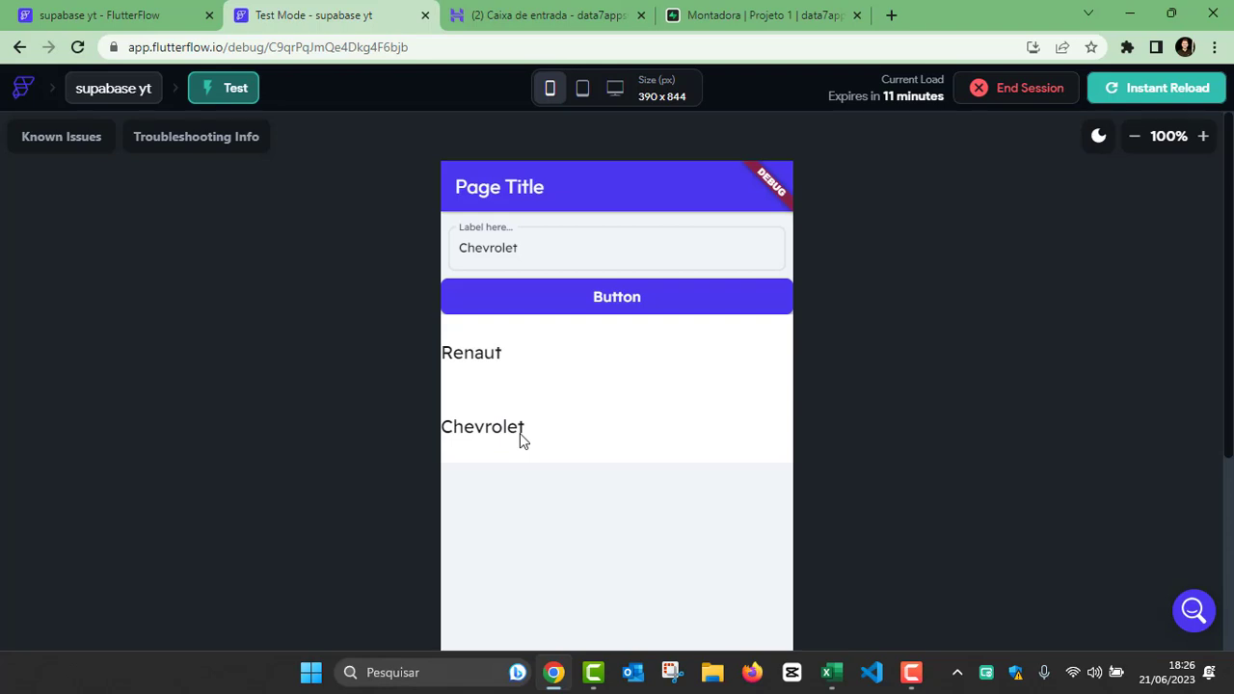
Step: Replace the TextField's text with Volkswagen and submit it with the Button
left_click(534, 247)
key("ctrl+a")
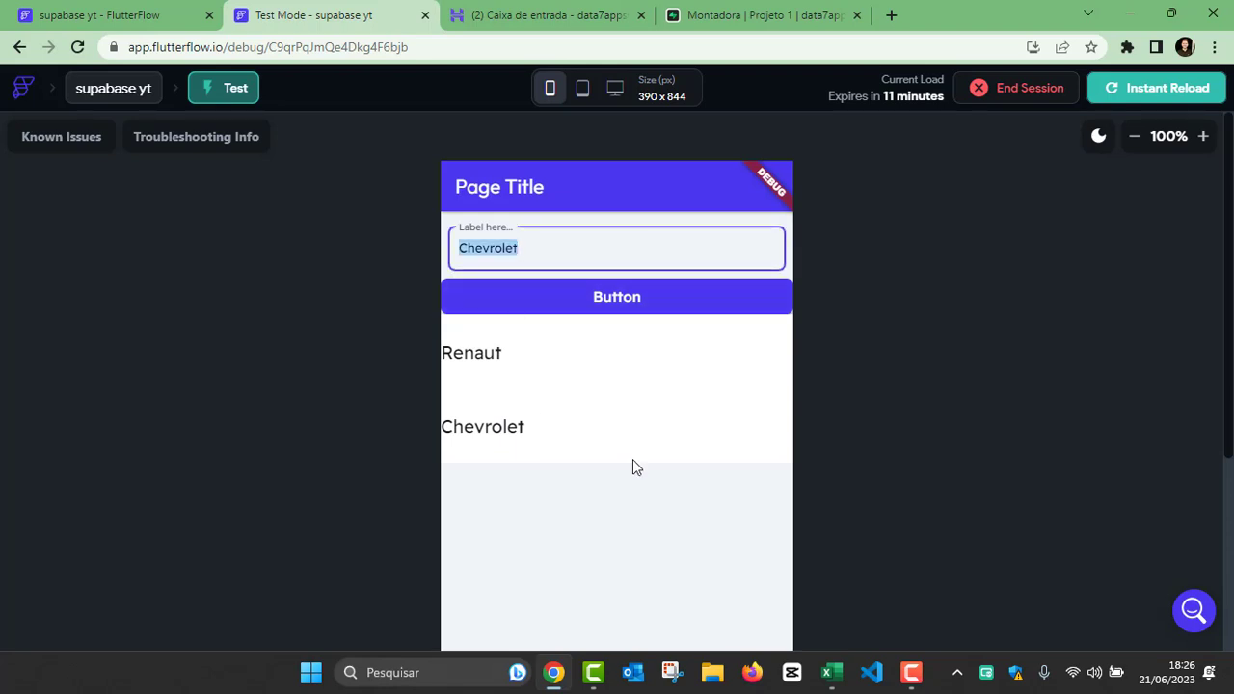
type("Volks")
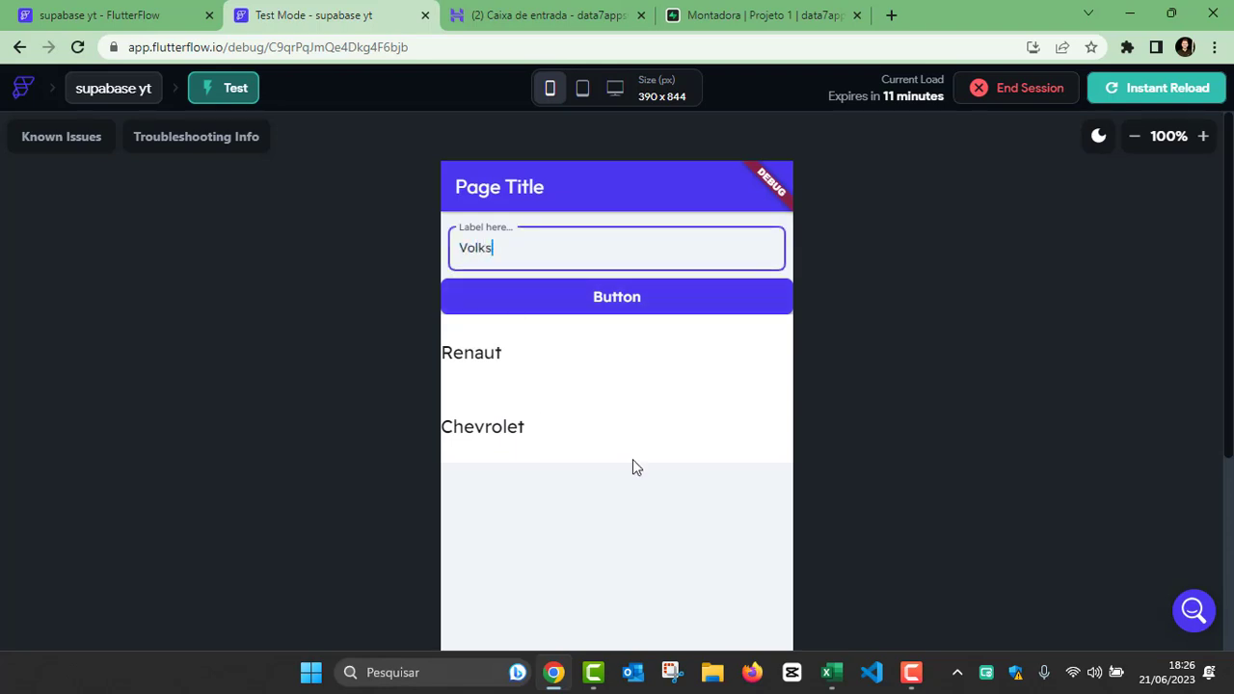
type("wagem")
key("BackSpace")
type("nm")
key("BackSpace")
key("BackSpace")
type("m")
key("BackSpace")
type("n")
left_click(595, 303)
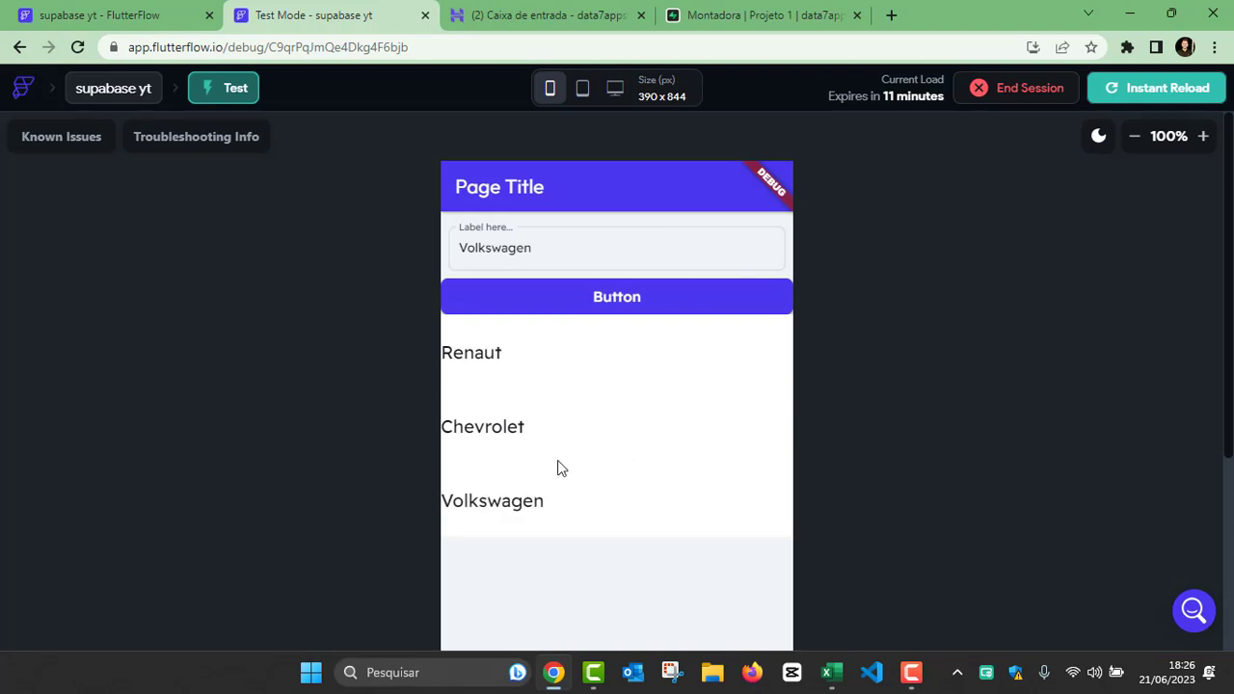
Step: Return to the FlutterFlow project and add a second action after Insert Row in the Button's On Tap flow
left_click(155, 17)
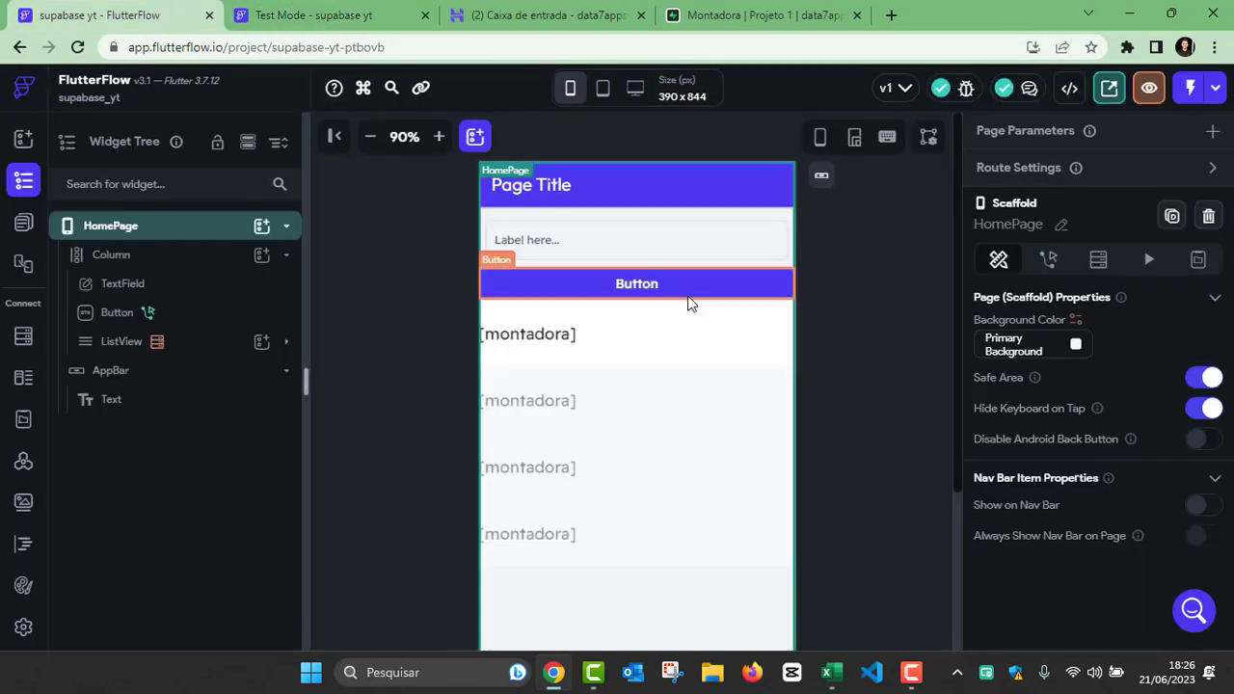
left_click(654, 281)
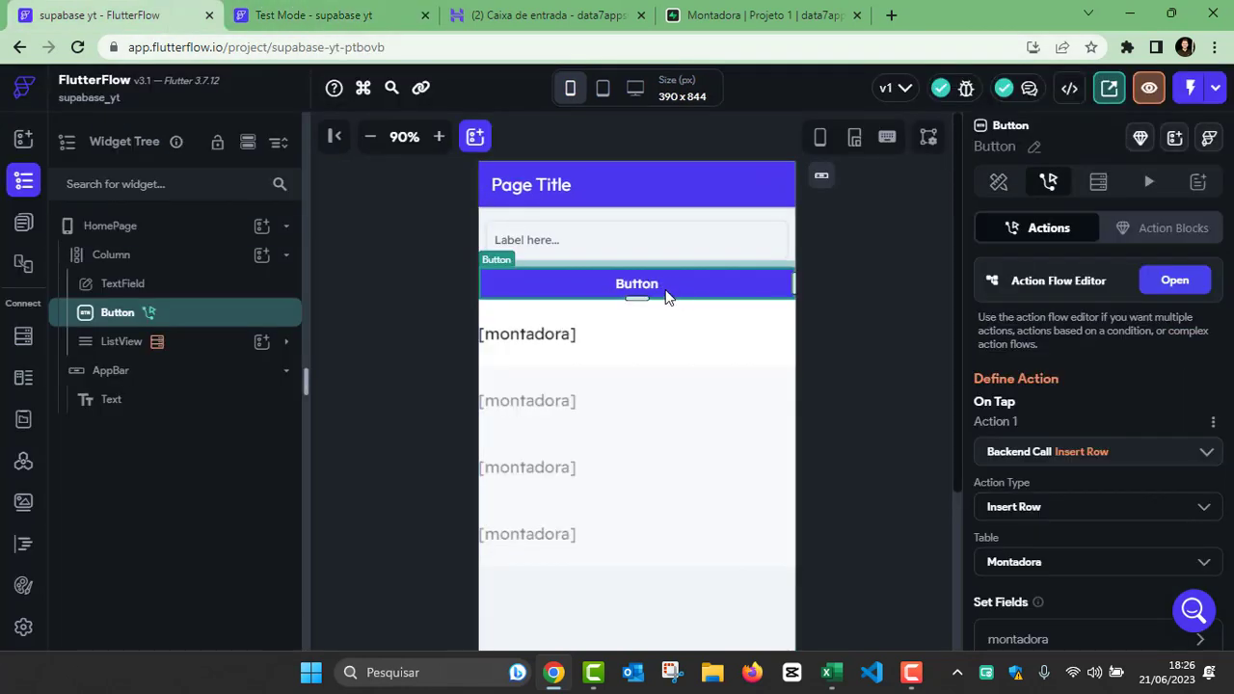
left_click(1171, 280)
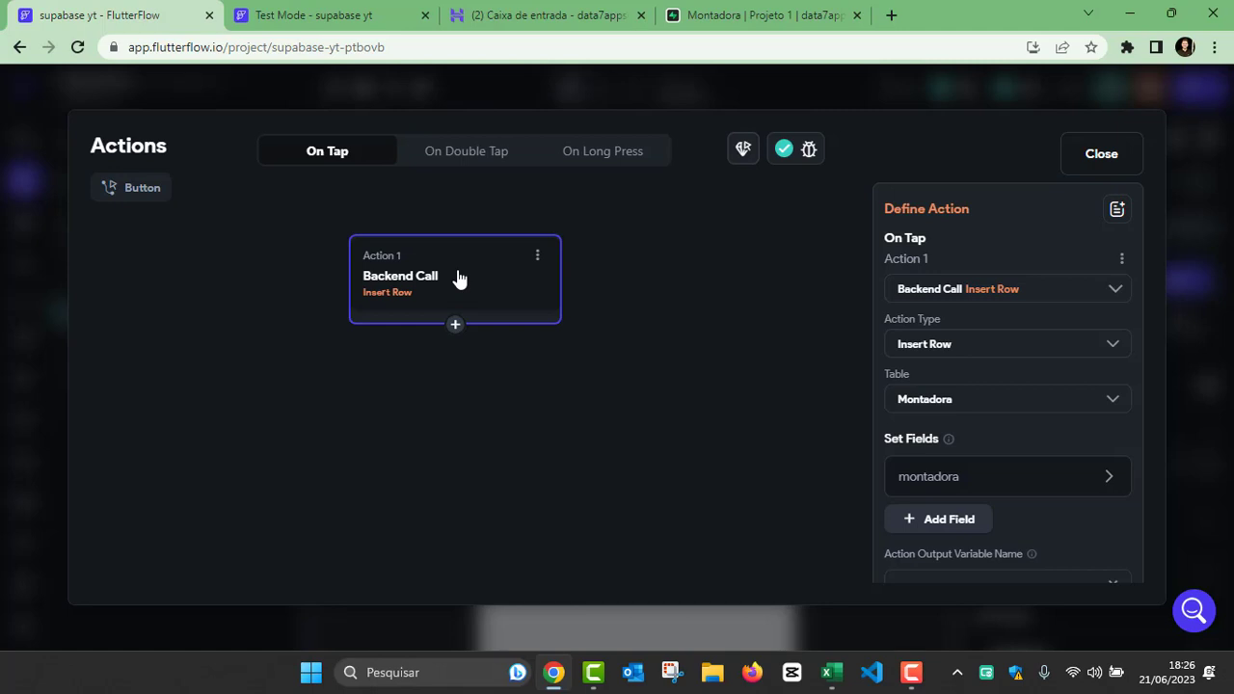
left_click(455, 325)
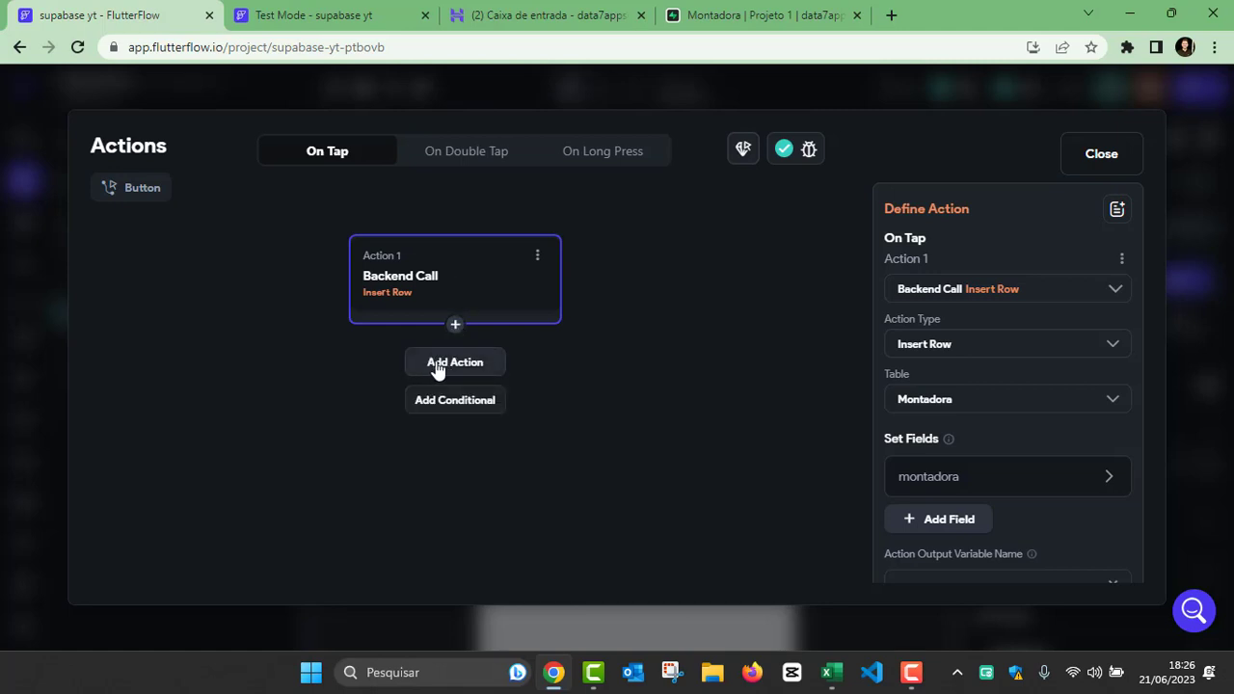
left_click(448, 362)
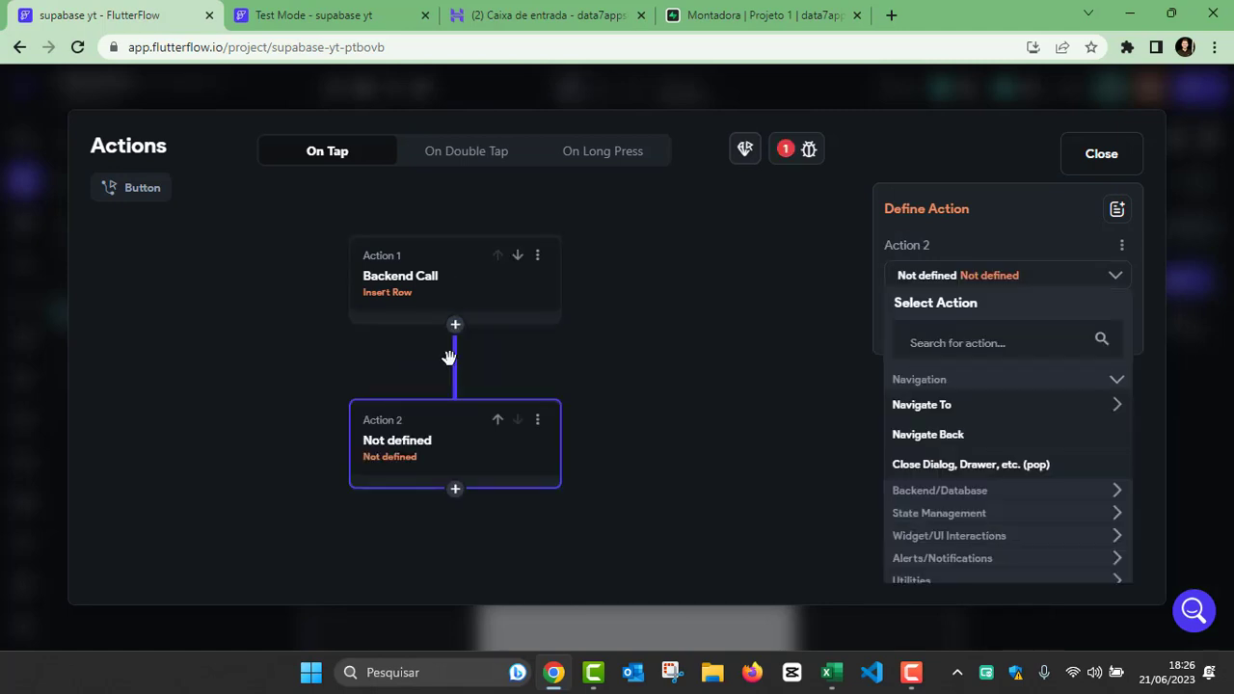
Step: Find the Refresh Database Request action and assign it to Action 2 in the Button's On Tap flow
left_click(950, 349)
type("up")
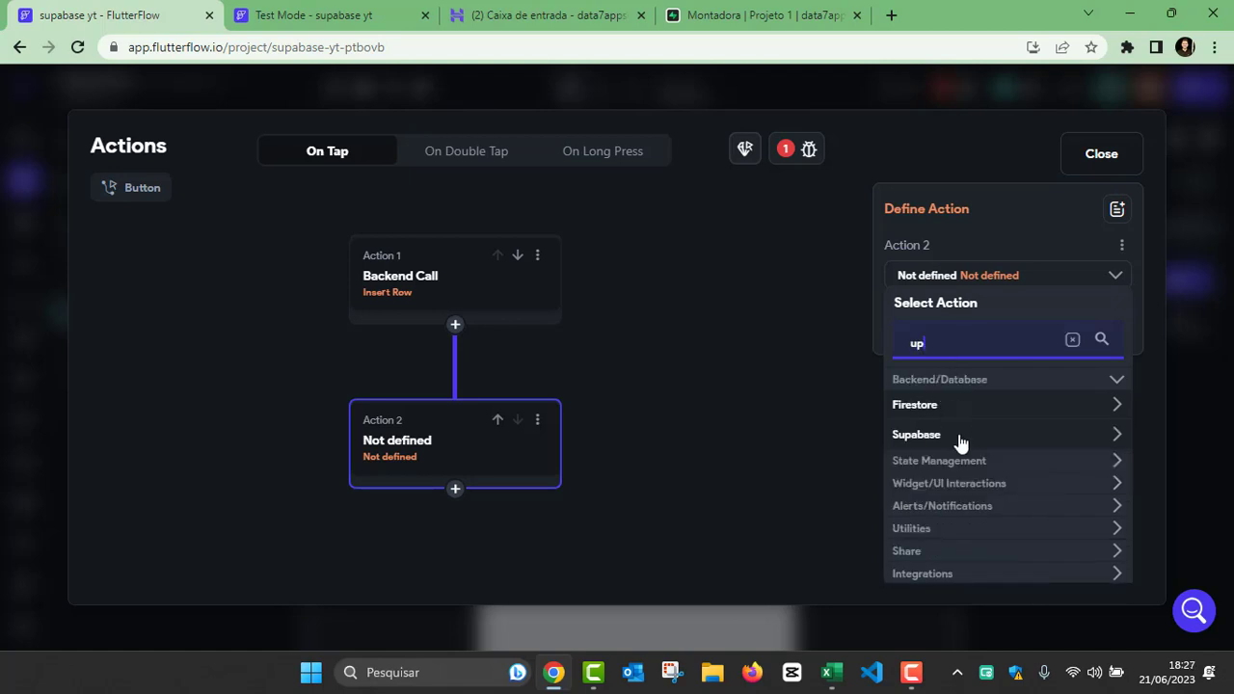
type("d")
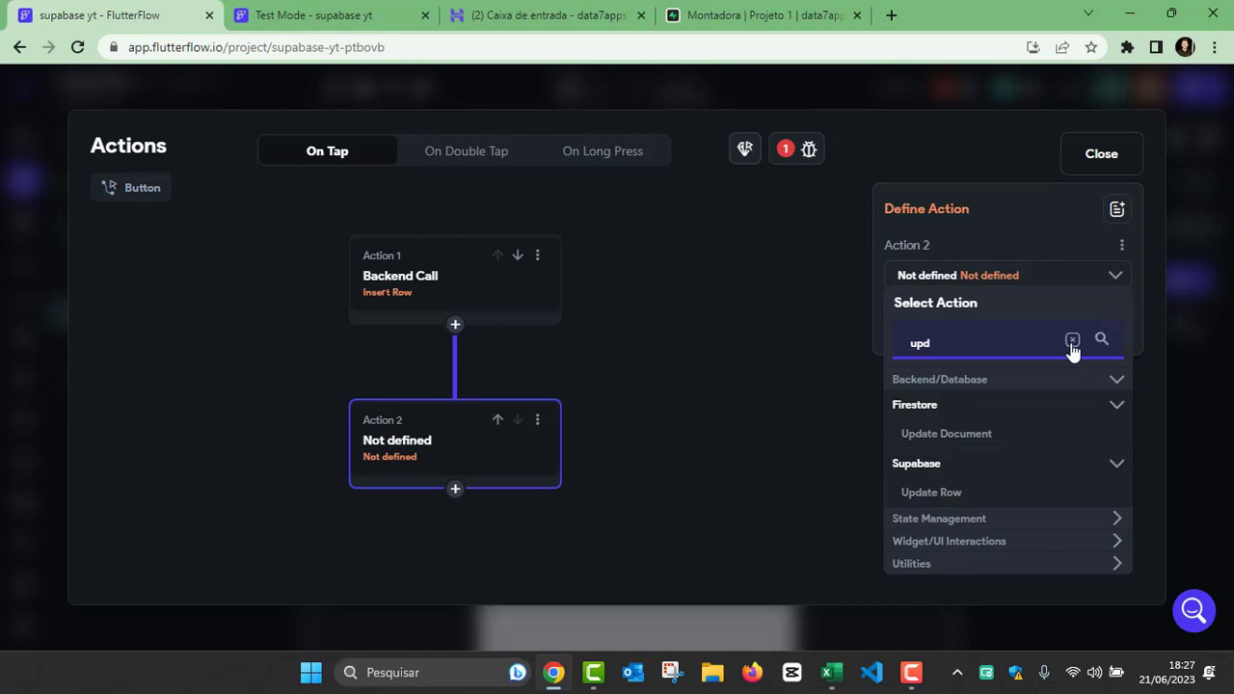
key("ctrl+a")
type("refree")
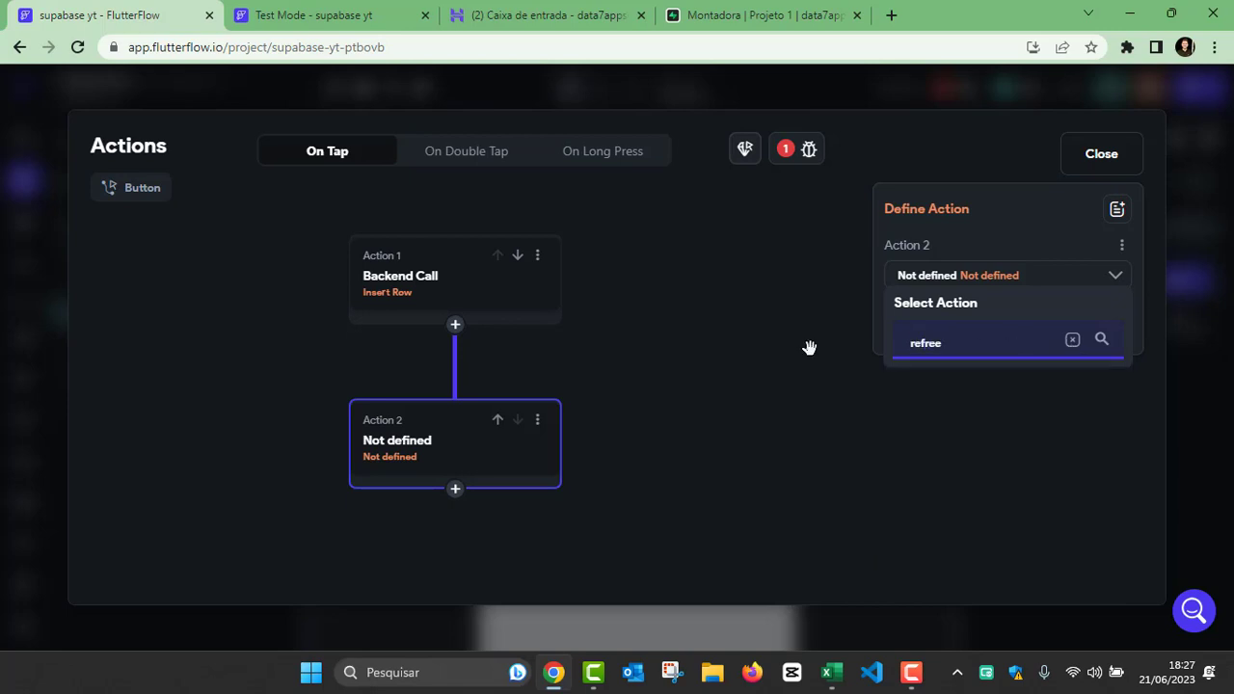
key("BackSpace")
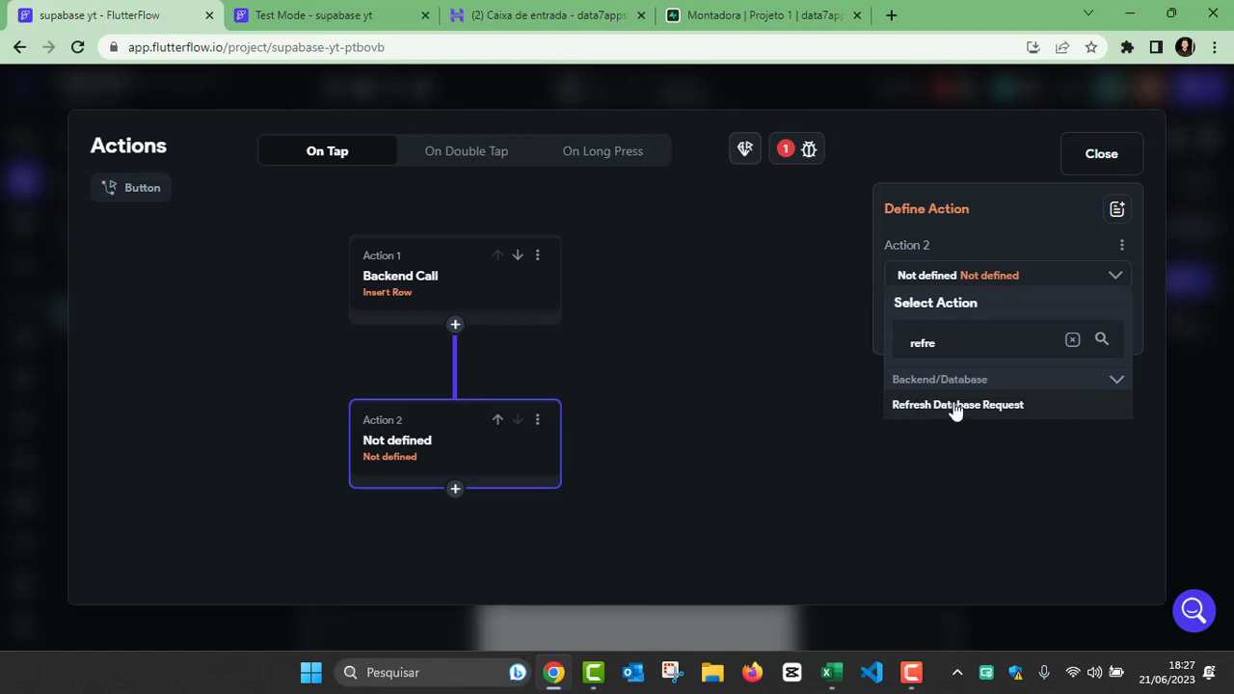
left_click(954, 405)
Step: Choose the ListView as the widget whose database request is refreshed and close the action flow editor
left_click(952, 329)
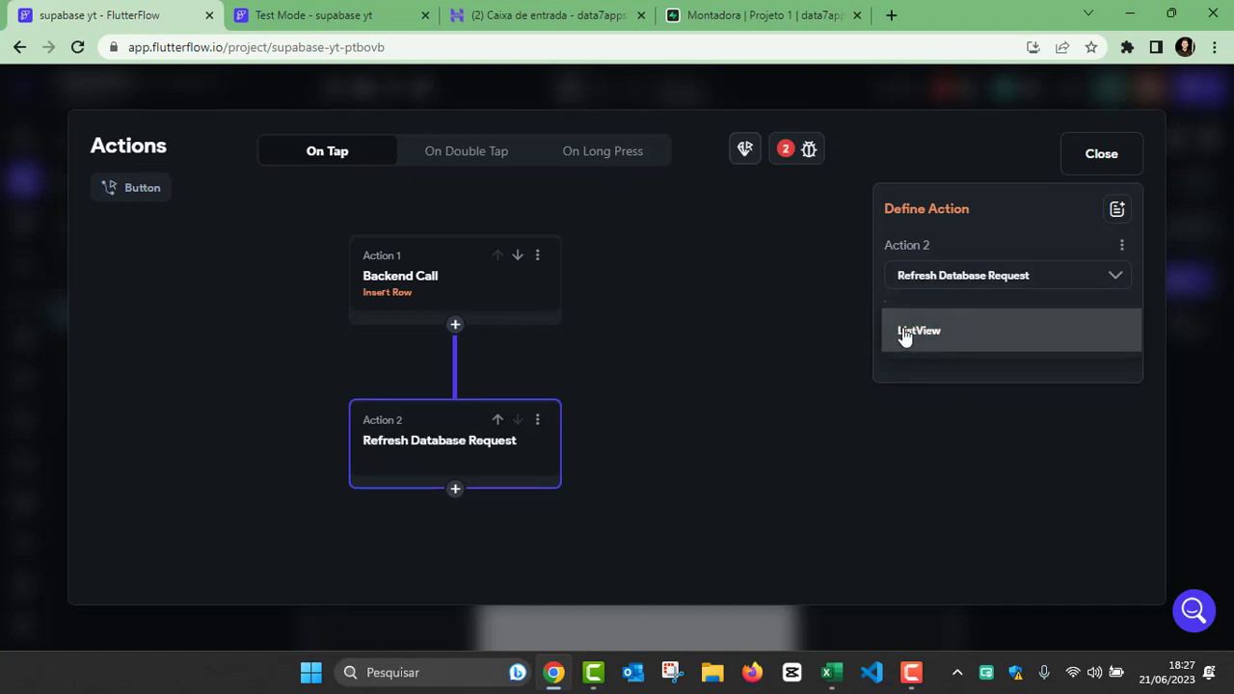
left_click(923, 337)
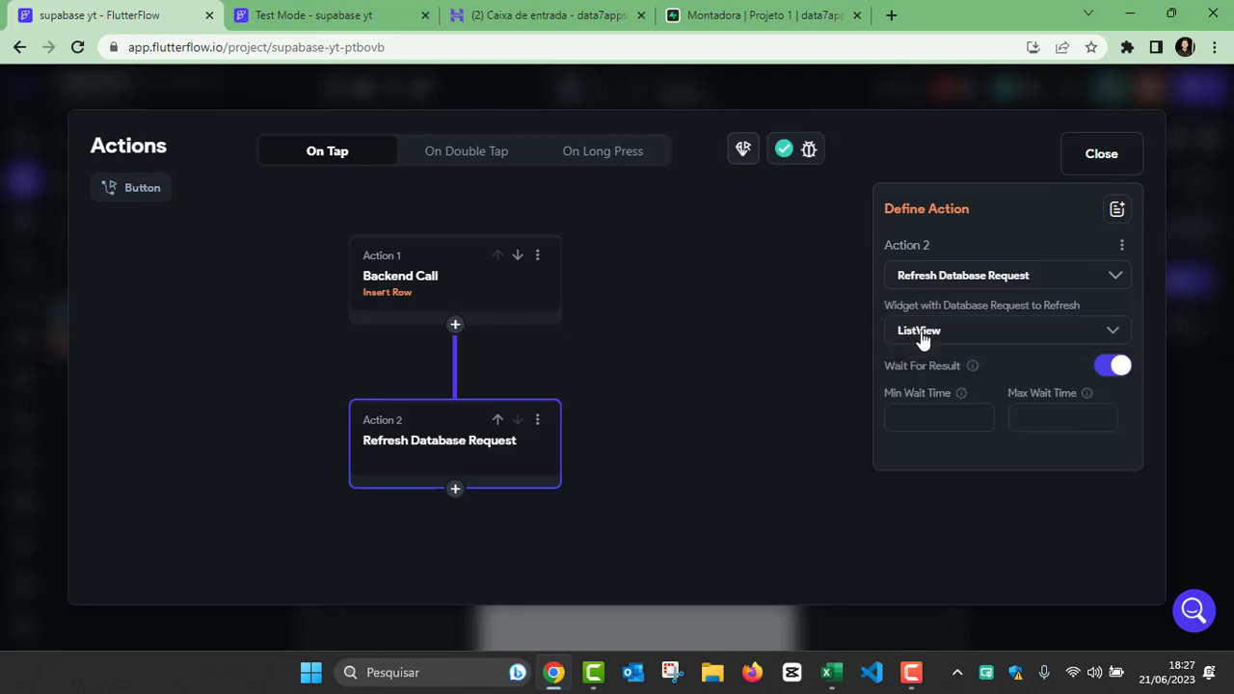
left_click(723, 382)
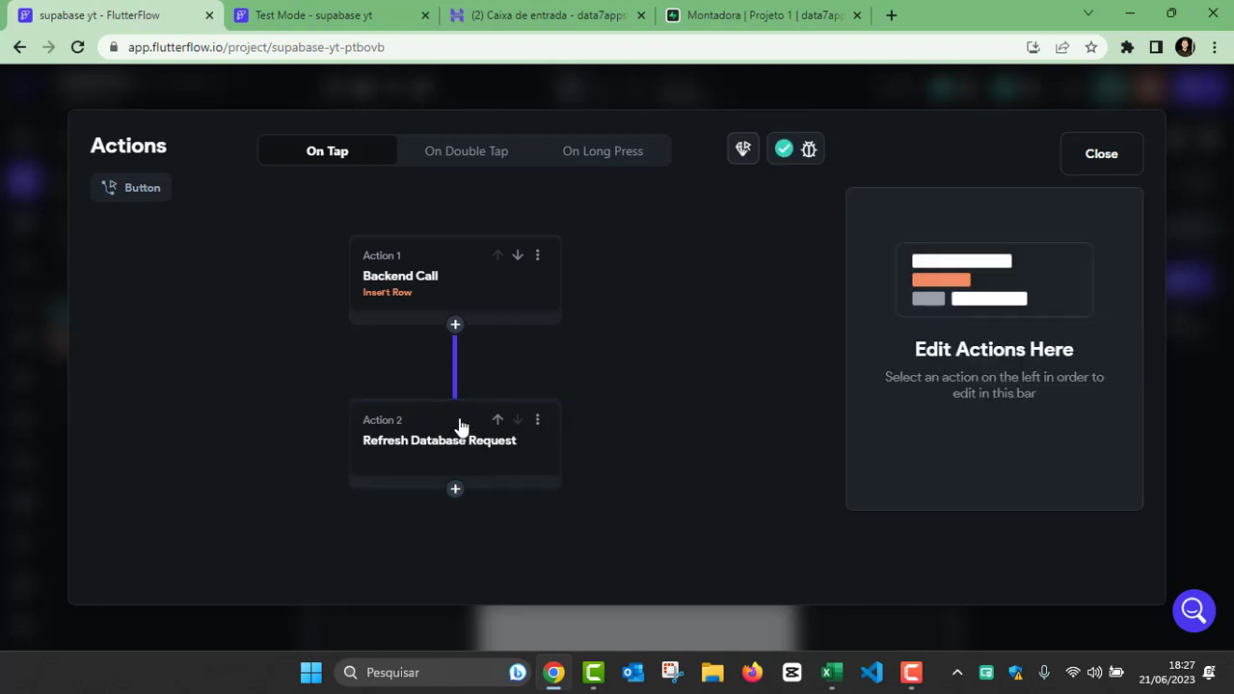
left_click(461, 426)
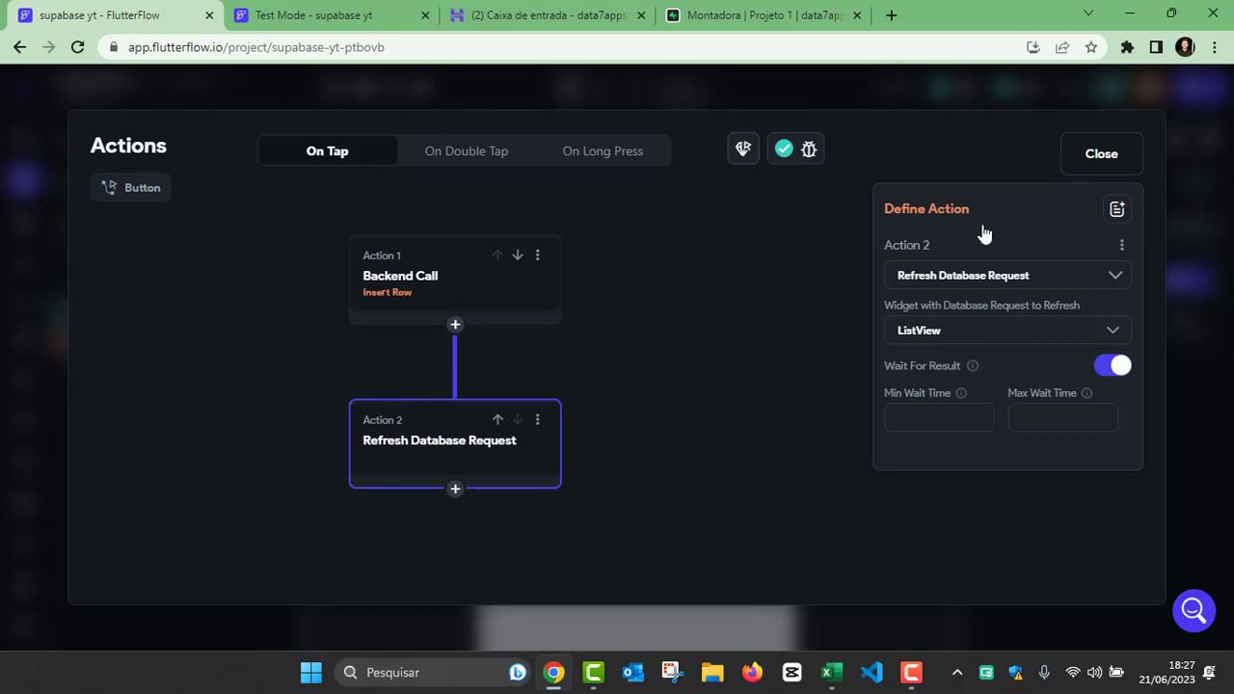
left_click(1076, 156)
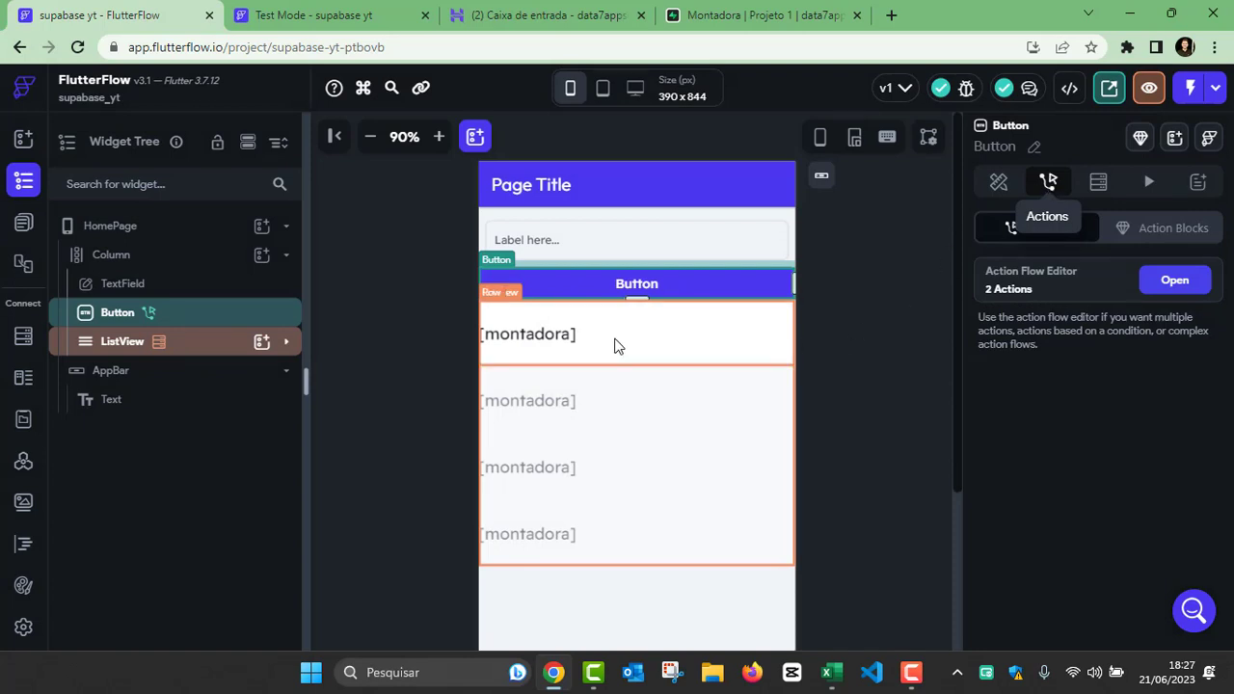
Step: Switch to the Test Mode session, replace the TextField's text with Nissan and submit it with the Button
left_click(296, 16)
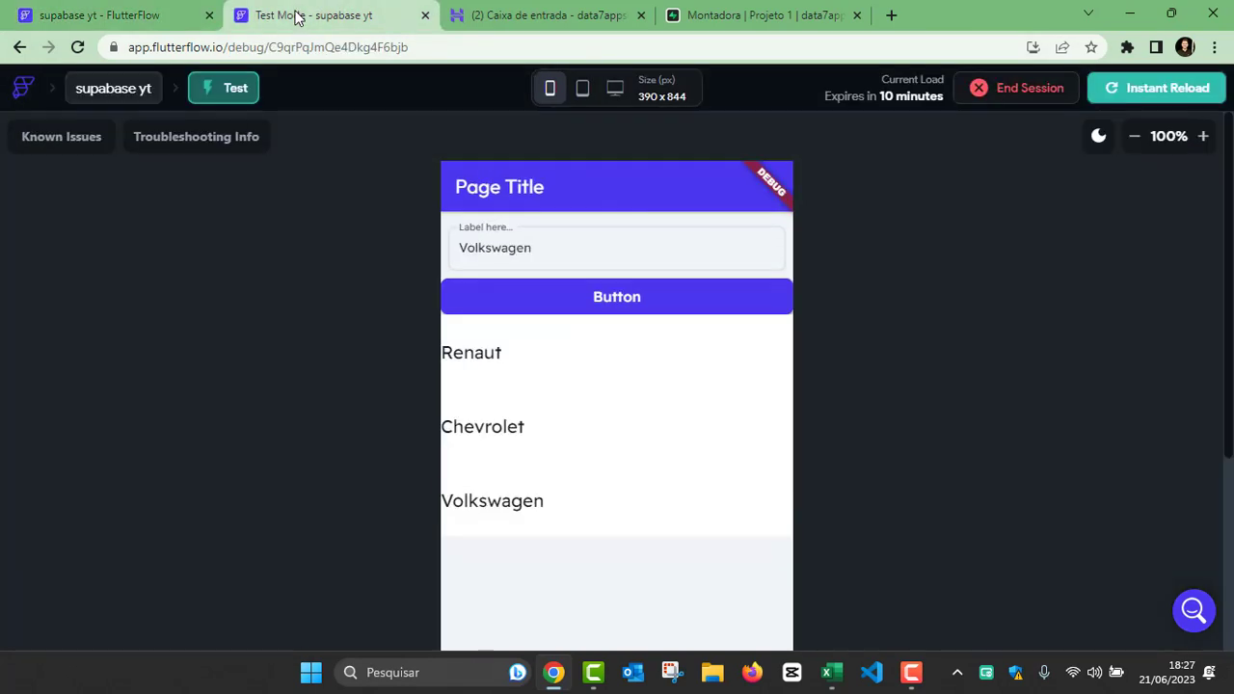
double_click(530, 250)
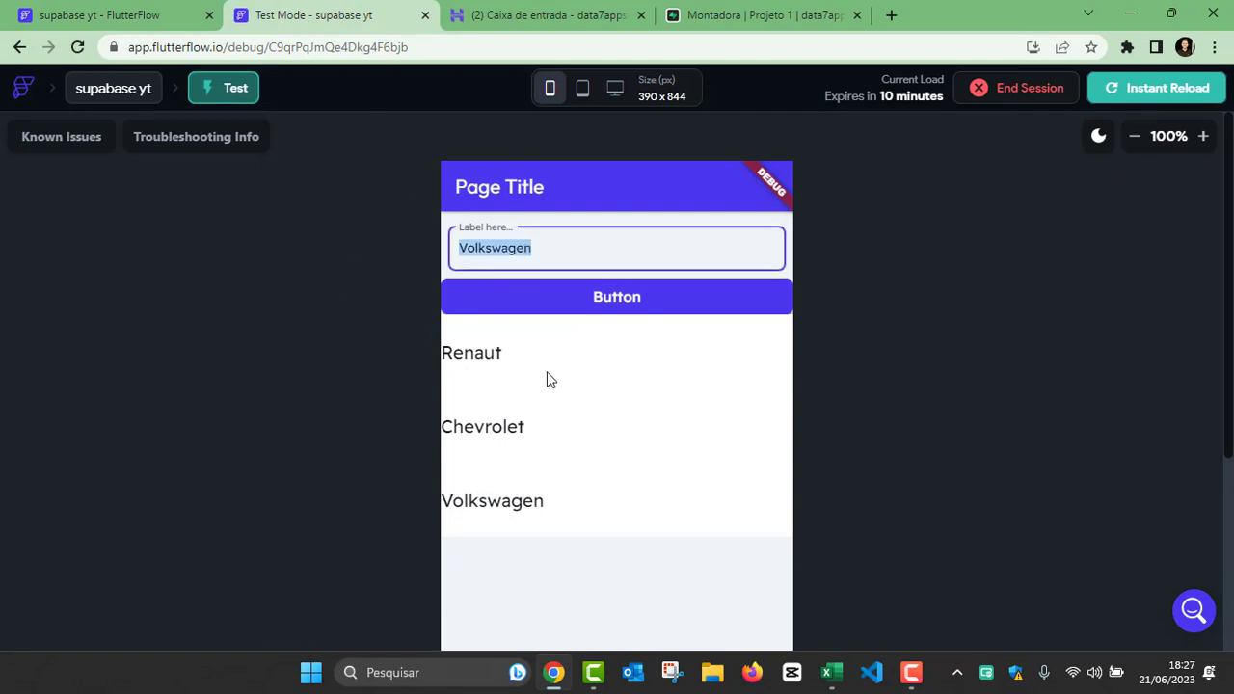
type("Nissan")
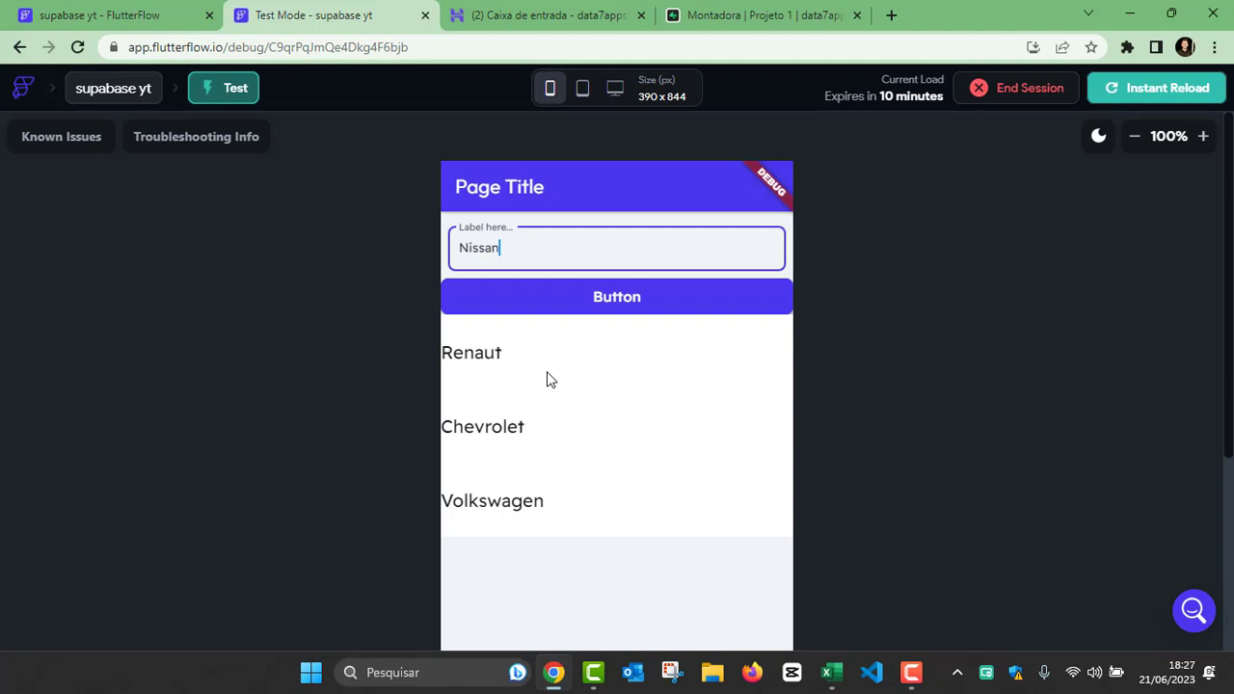
left_click(546, 306)
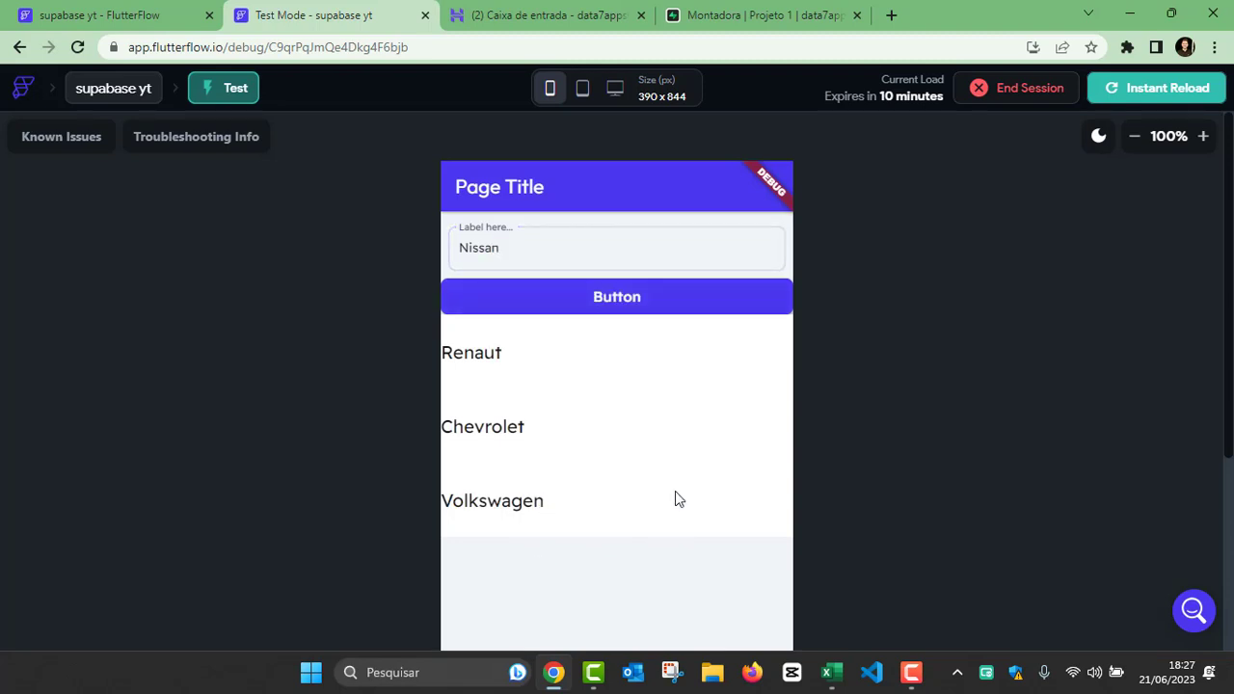
Step: Reload the app in Test Mode, submit Honda through the TextField and Button, and check the end of the list
left_click(1122, 105)
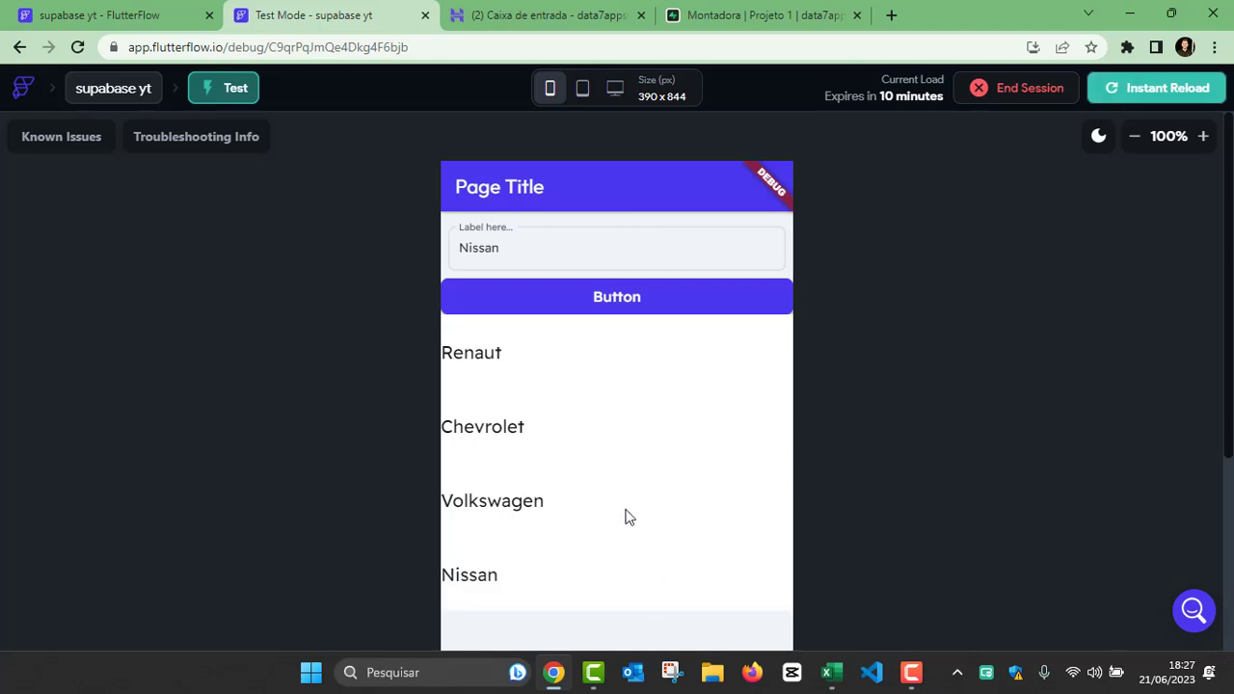
left_click(1149, 92)
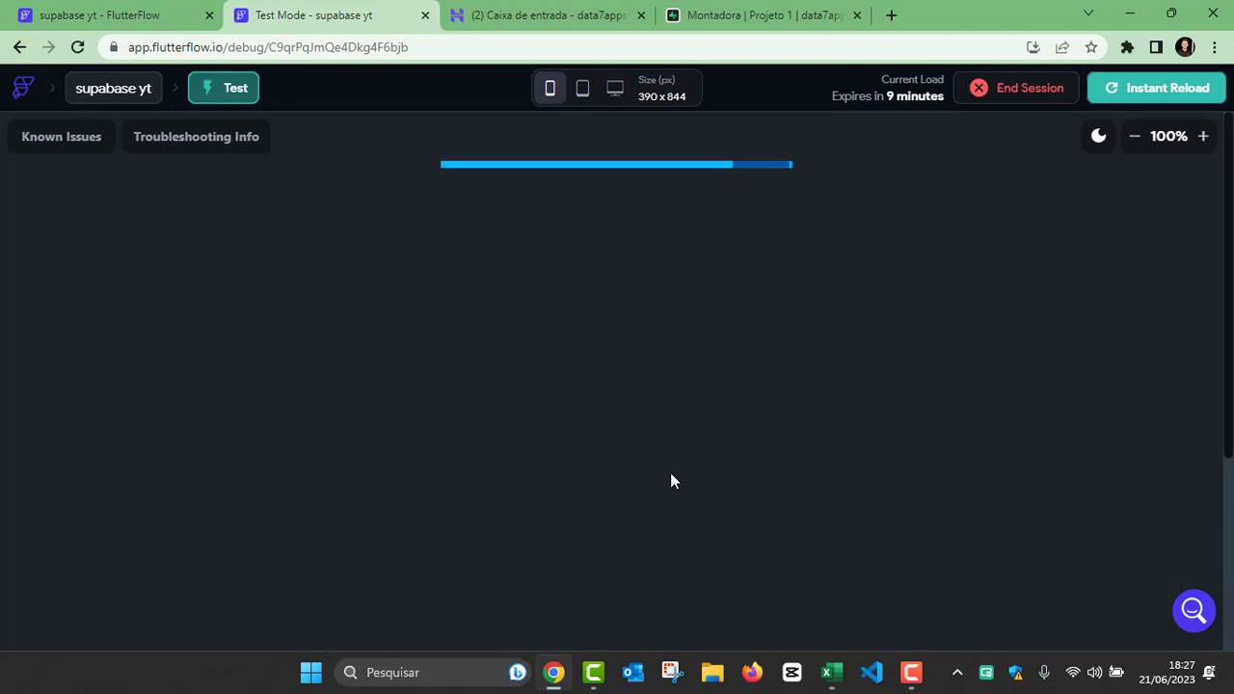
left_click(511, 234)
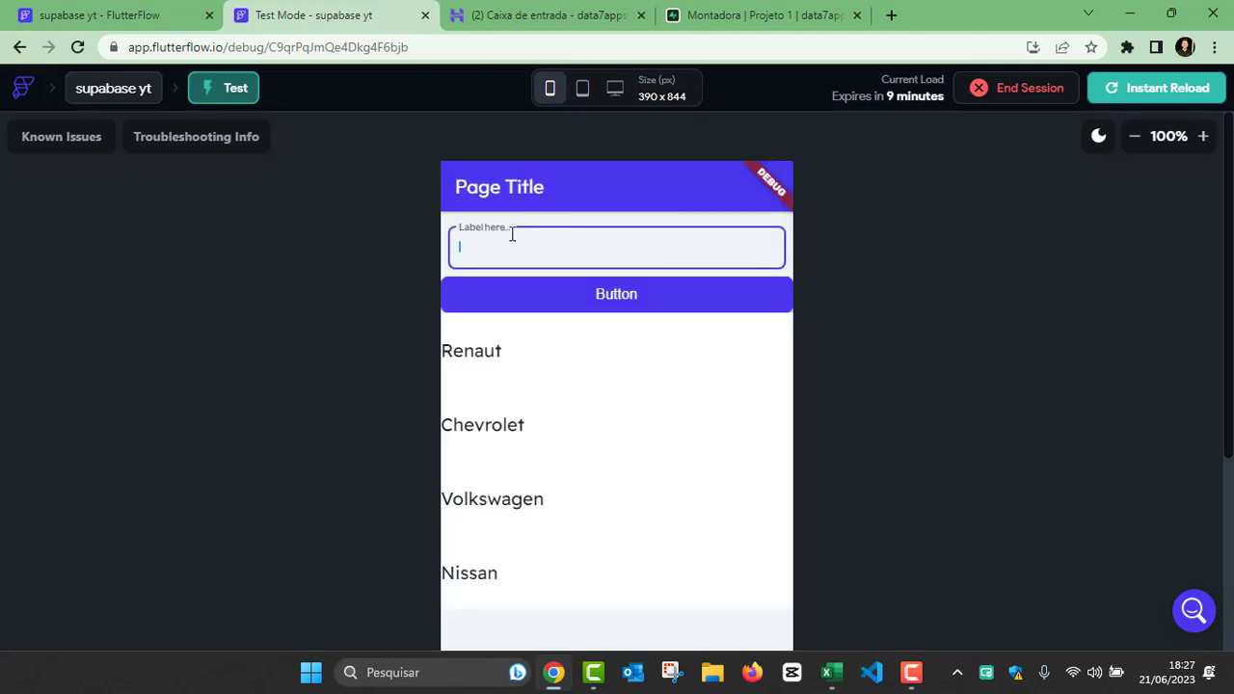
type("H")
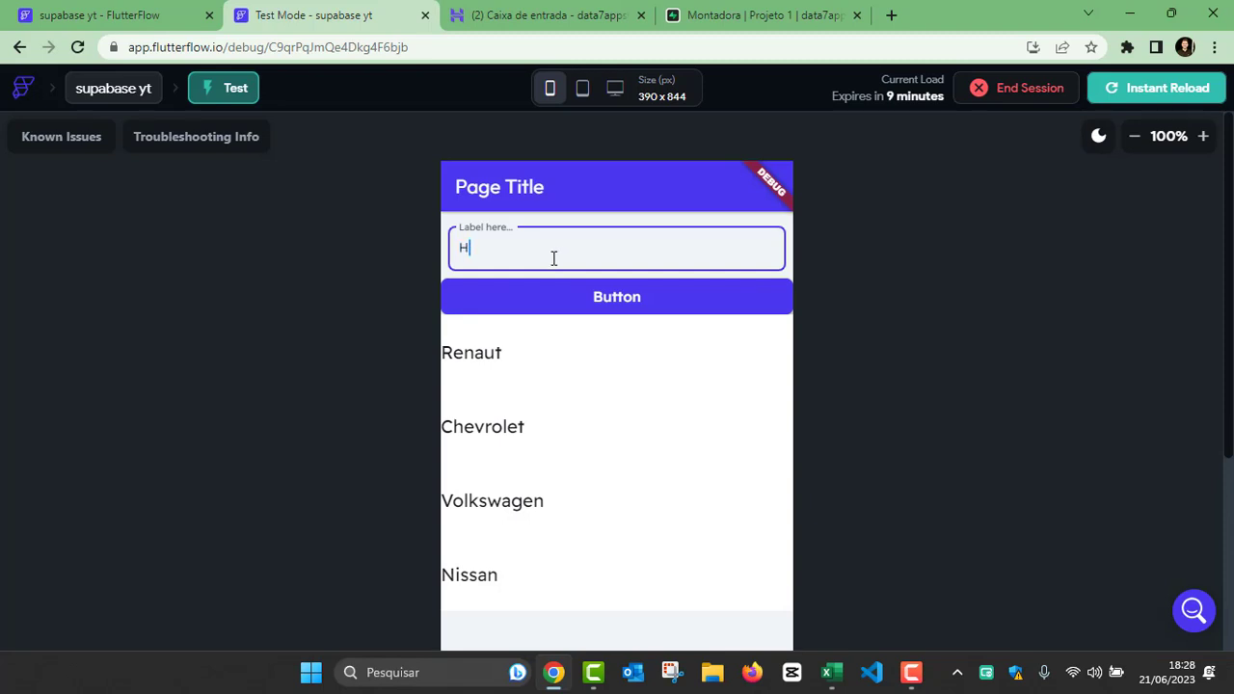
type("onda")
key("BackSpace")
key("BackSpace")
key("BackSpace")
type("onda")
left_click(565, 300)
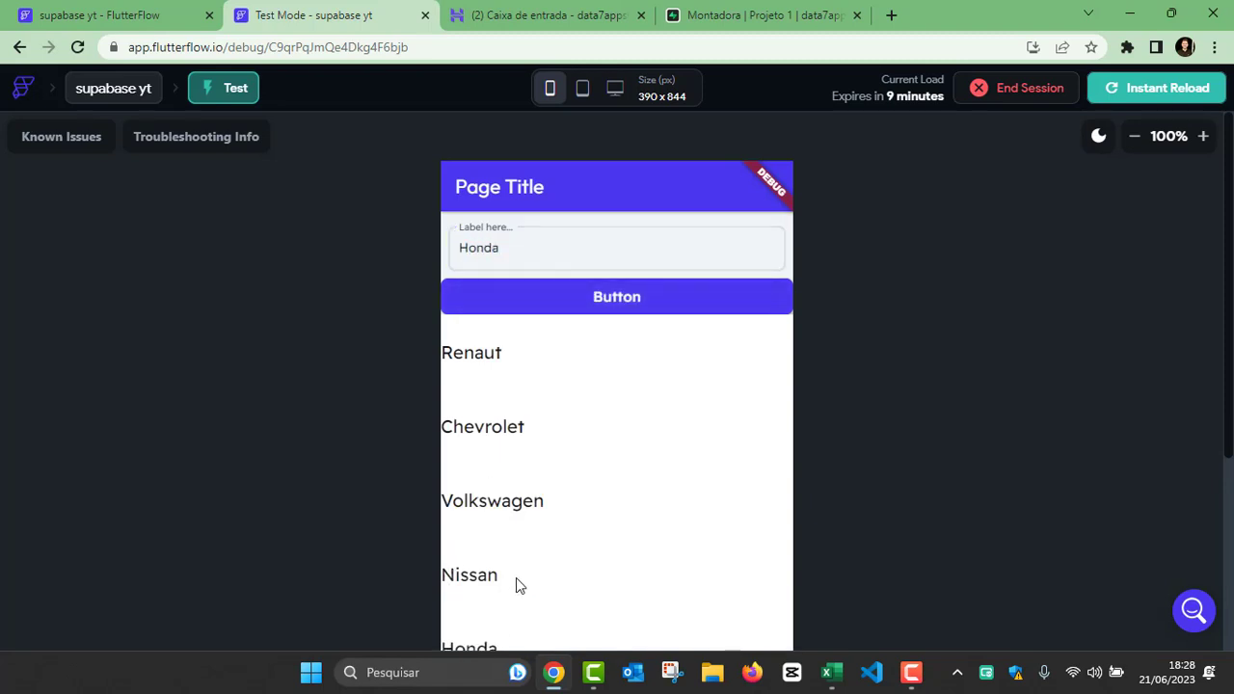
scroll(1030, 469, "down", 4)
scroll(849, 513, "up", 4)
Step: Return to the FlutterFlow project and reduce the height of the ListView's Container to fit the montadora text
left_click(174, 23)
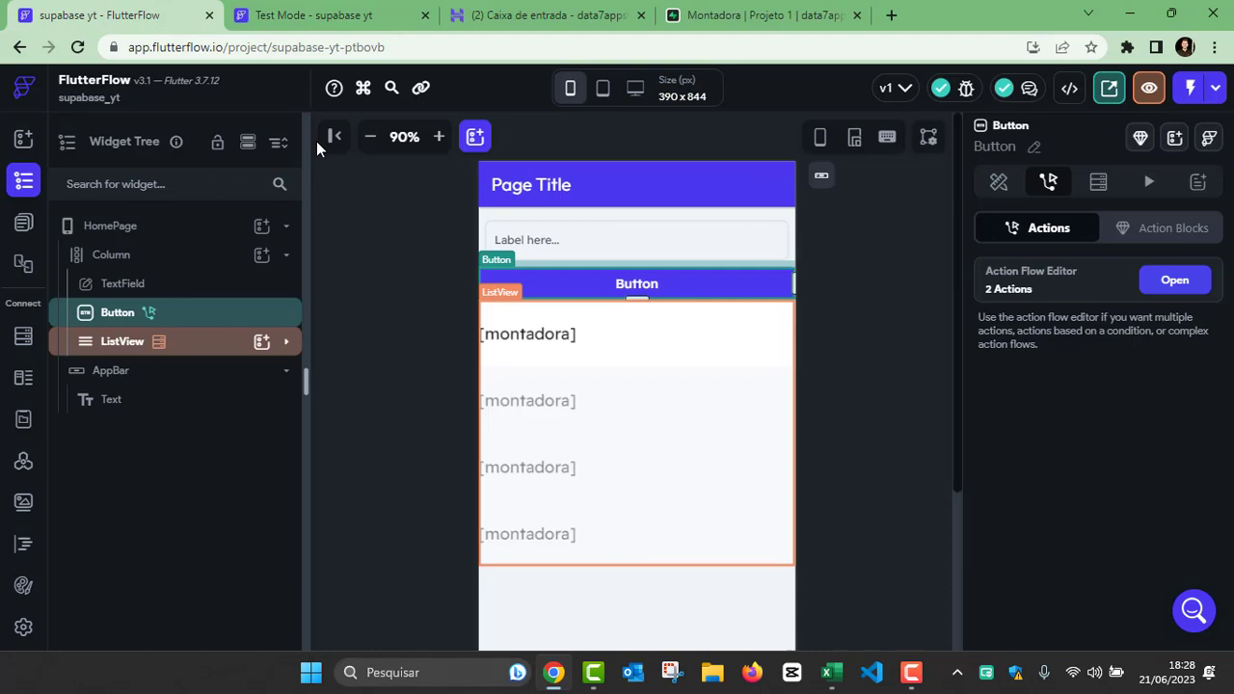
left_click(621, 350)
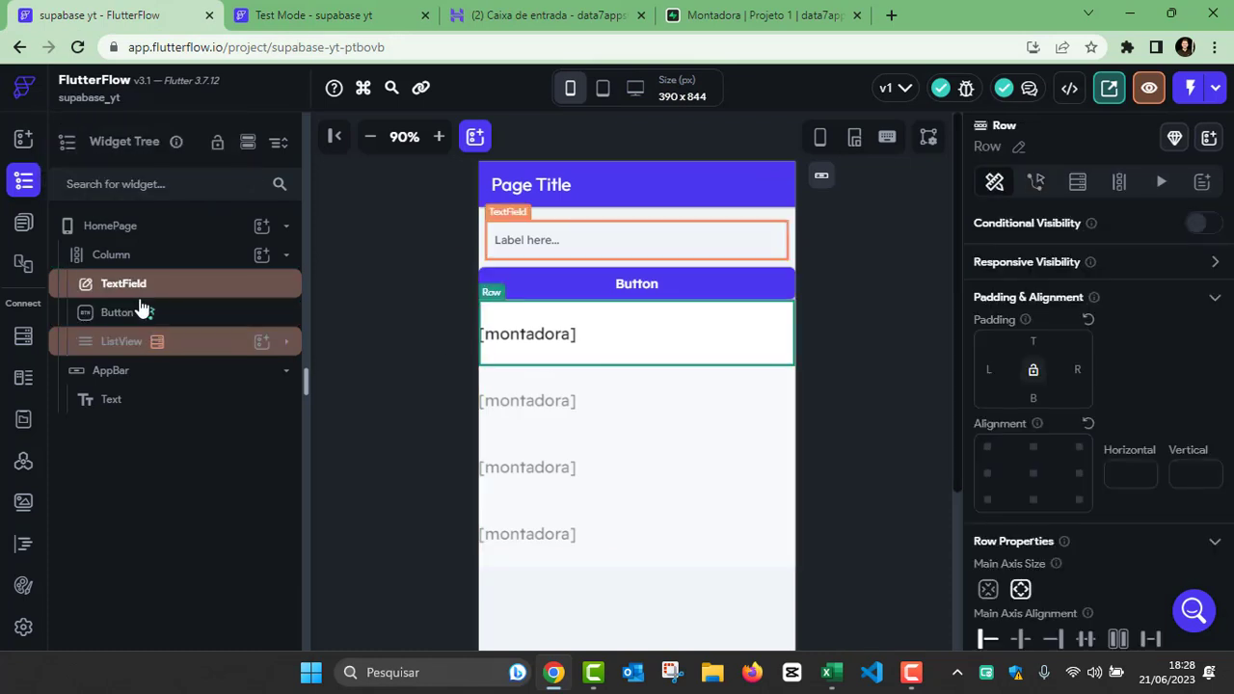
left_click(286, 341)
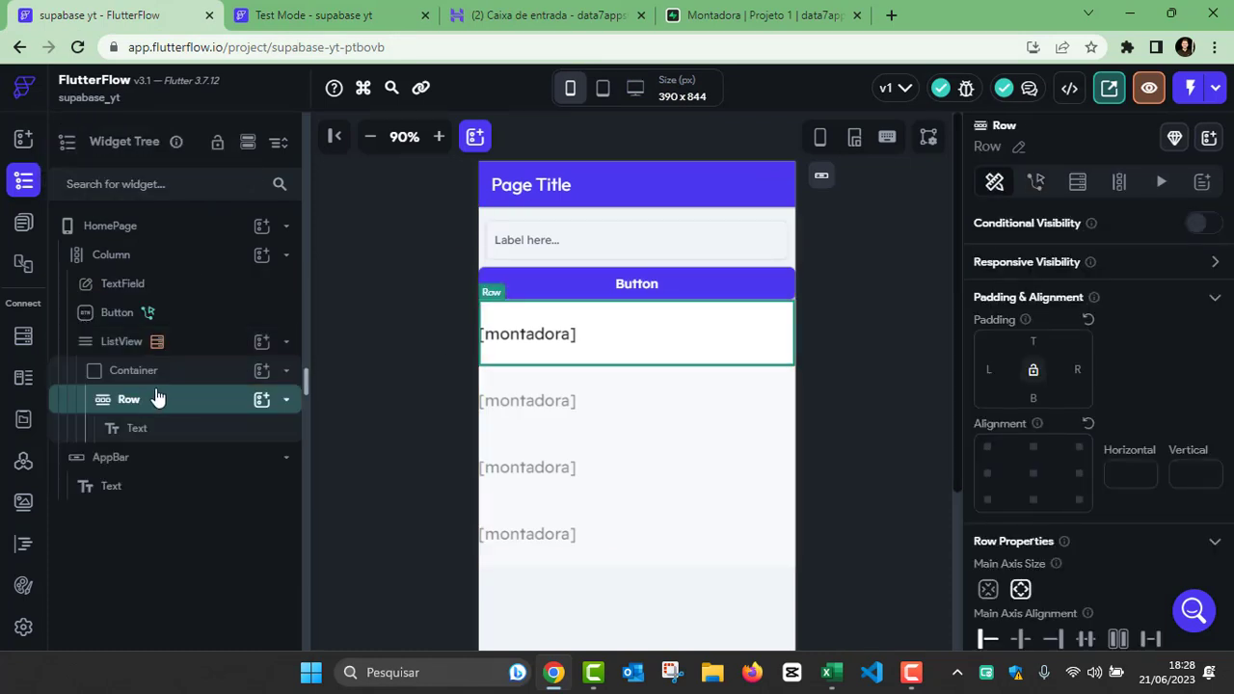
left_click(627, 364)
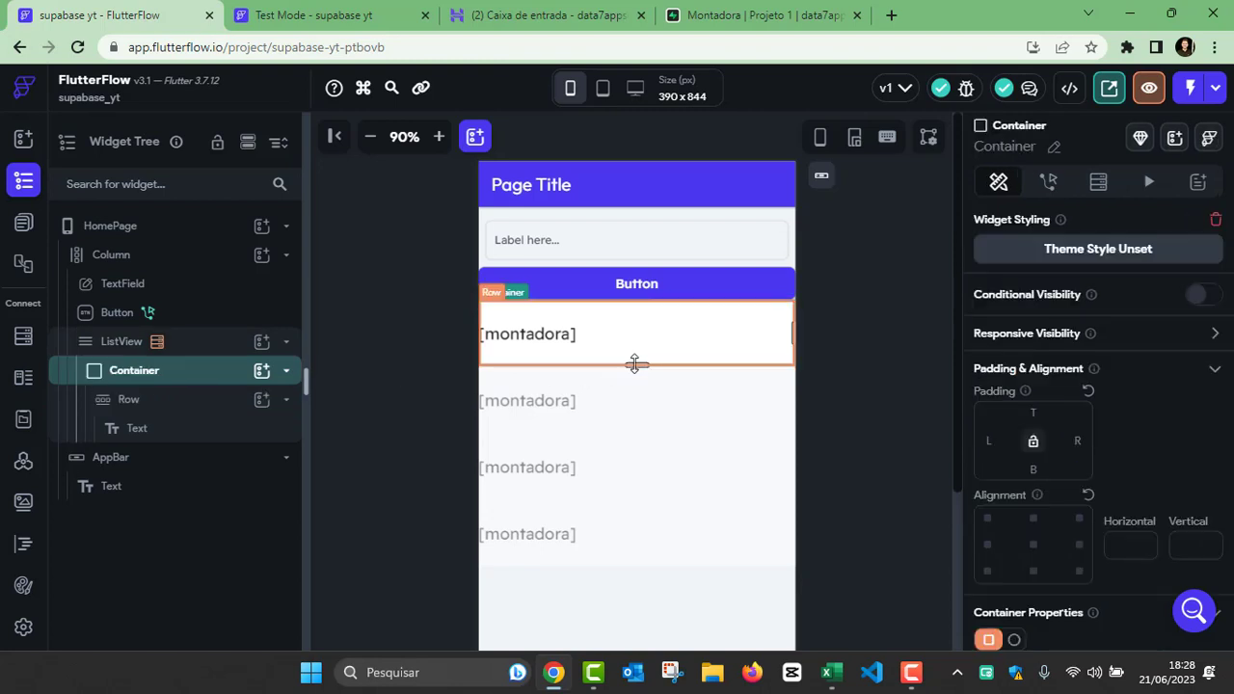
left_click_drag(635, 363, 632, 327)
left_click(832, 368)
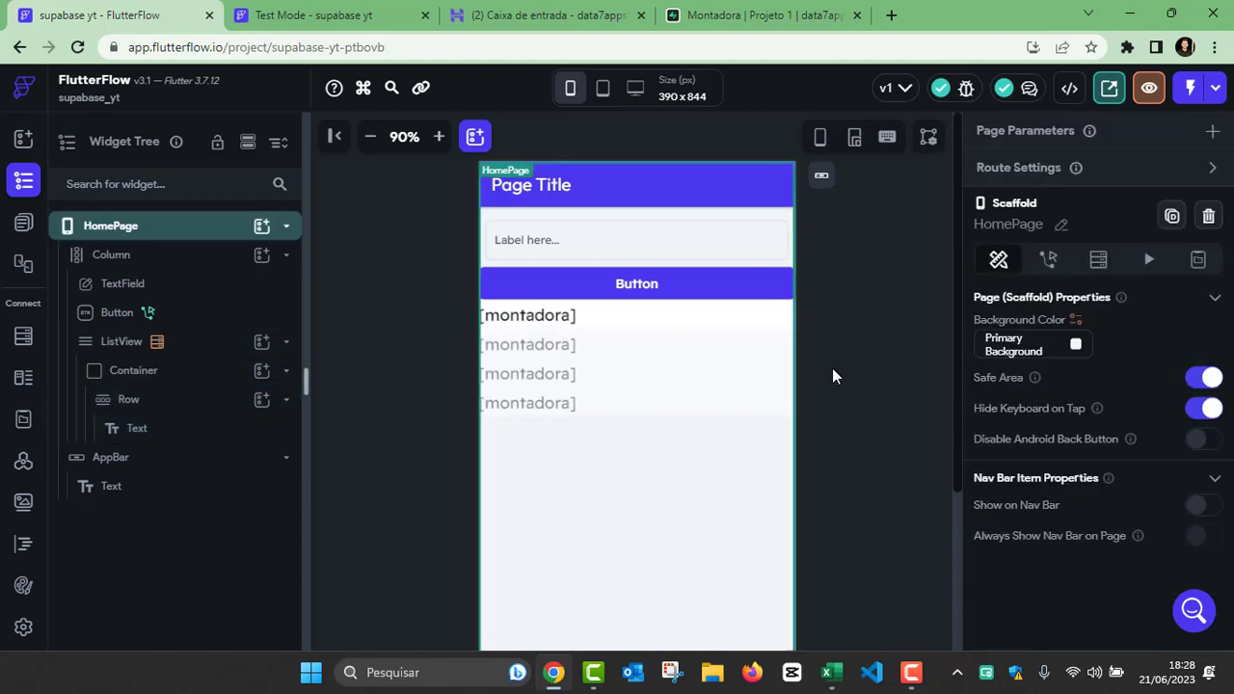
Step: Check the inserted rows of the Montadora table in Supabase and return to the FlutterFlow project
left_click(718, 19)
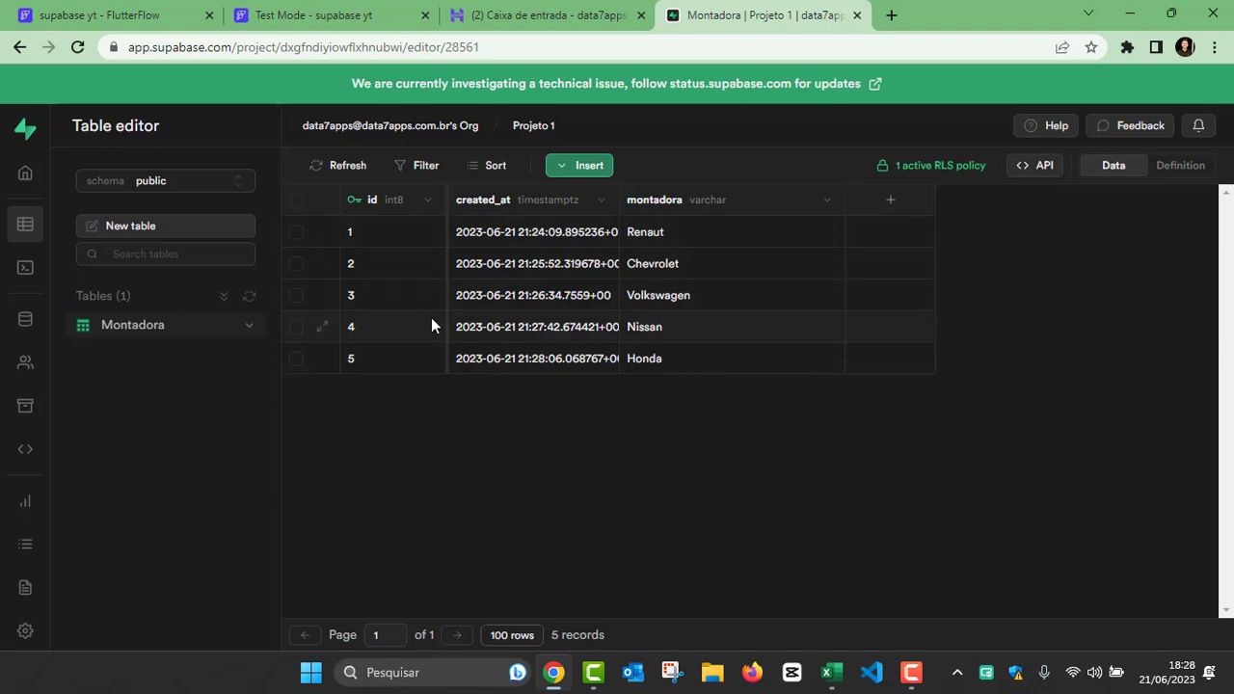
left_click(105, 16)
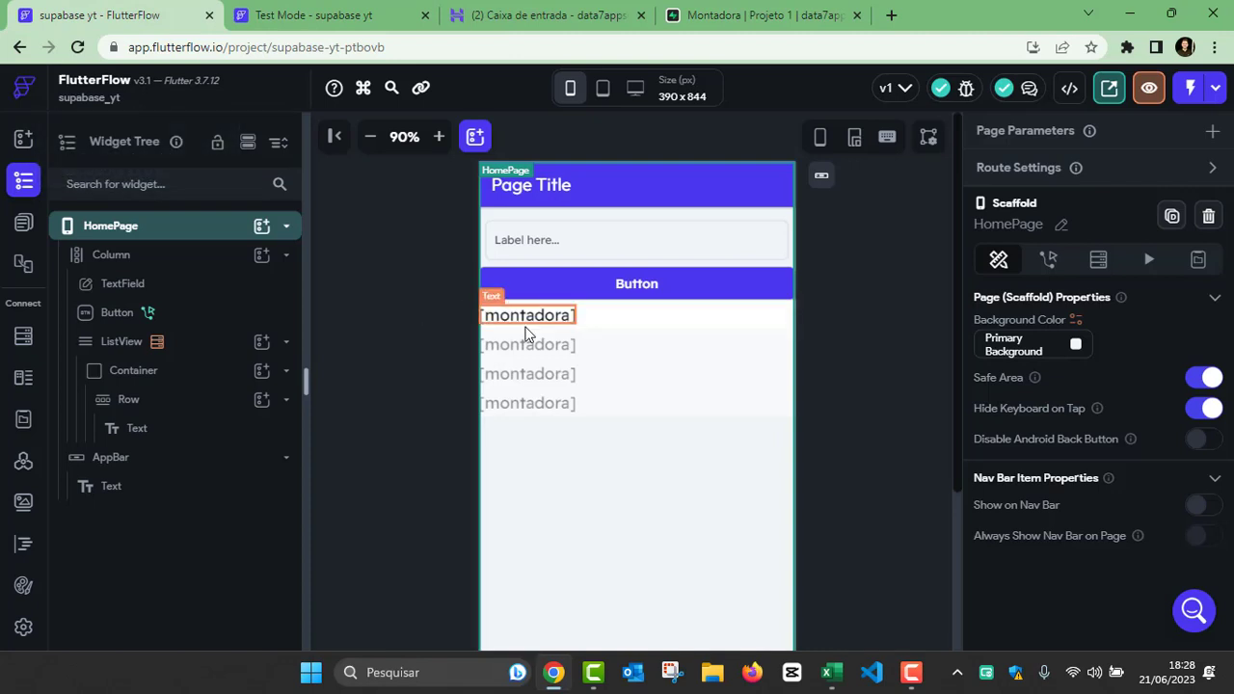
Step: Add a nested Row after the montadora text in the ListView item's Row and set the outer Row's main axis alignment to space between
left_click(632, 328)
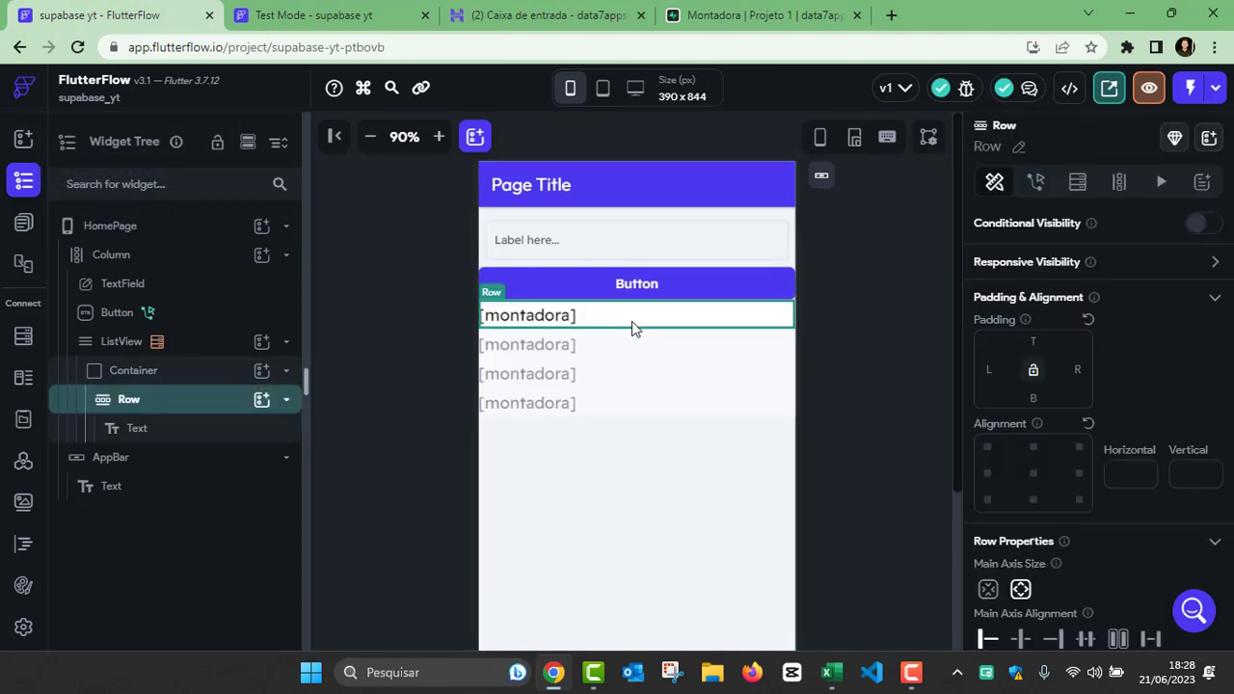
left_click(263, 400)
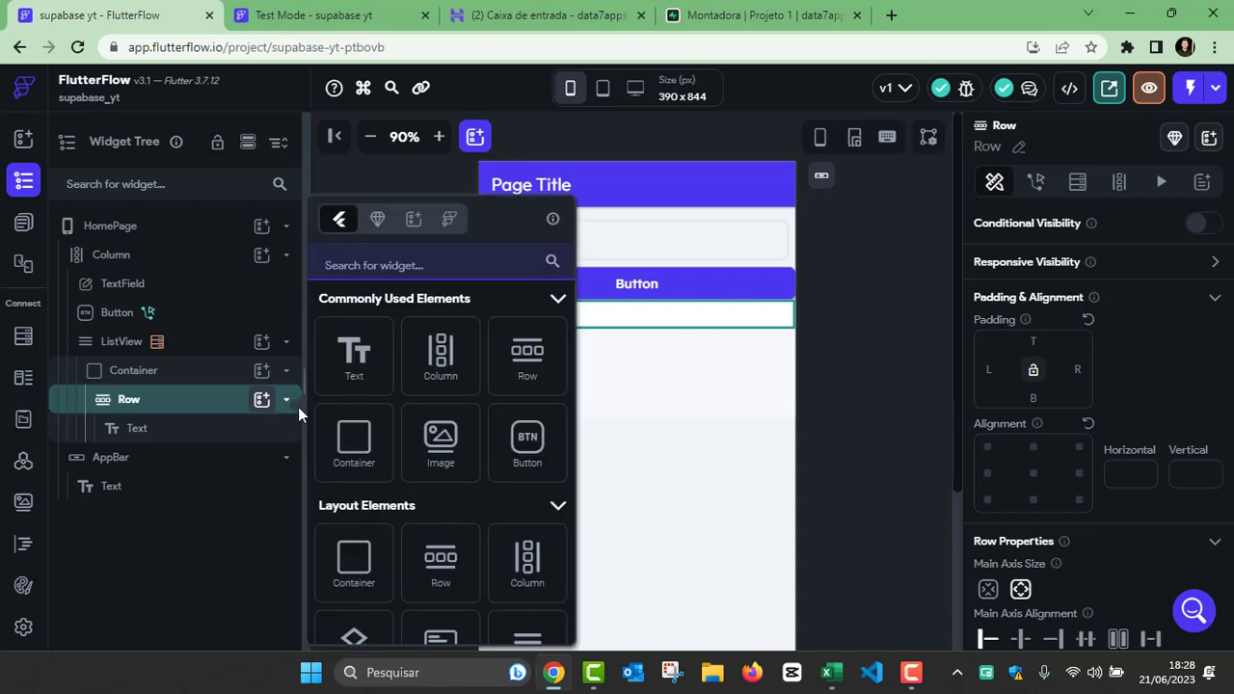
left_click(528, 369)
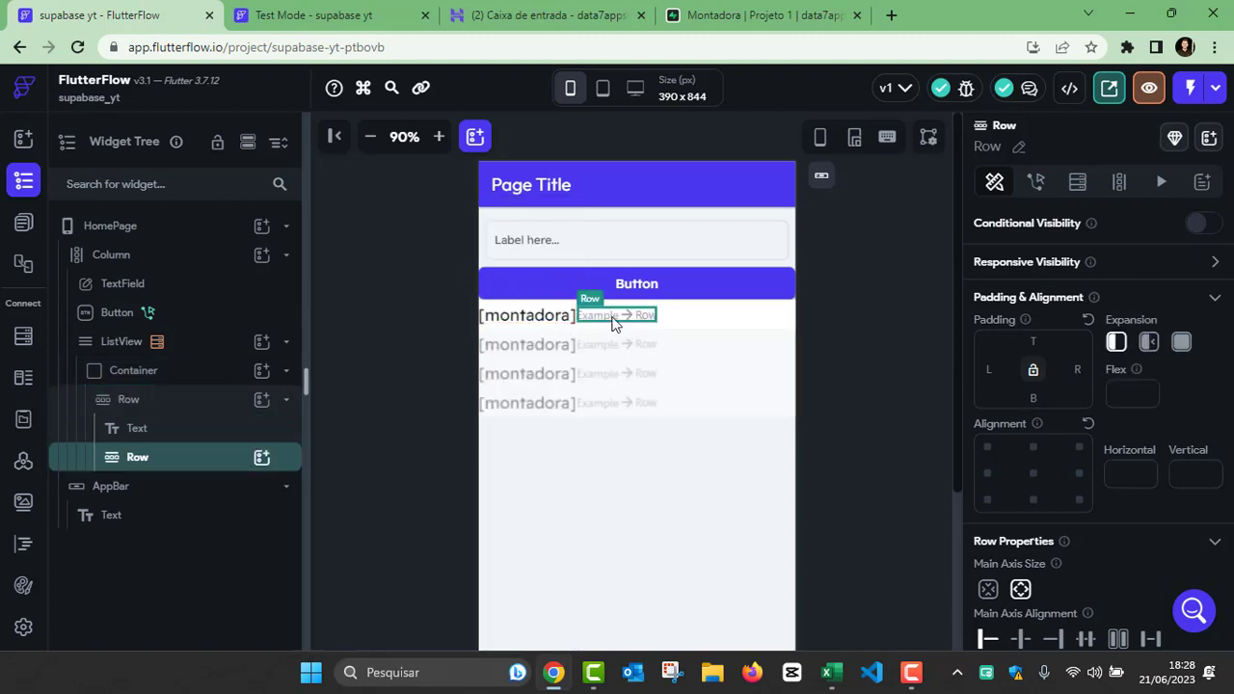
left_click(145, 402)
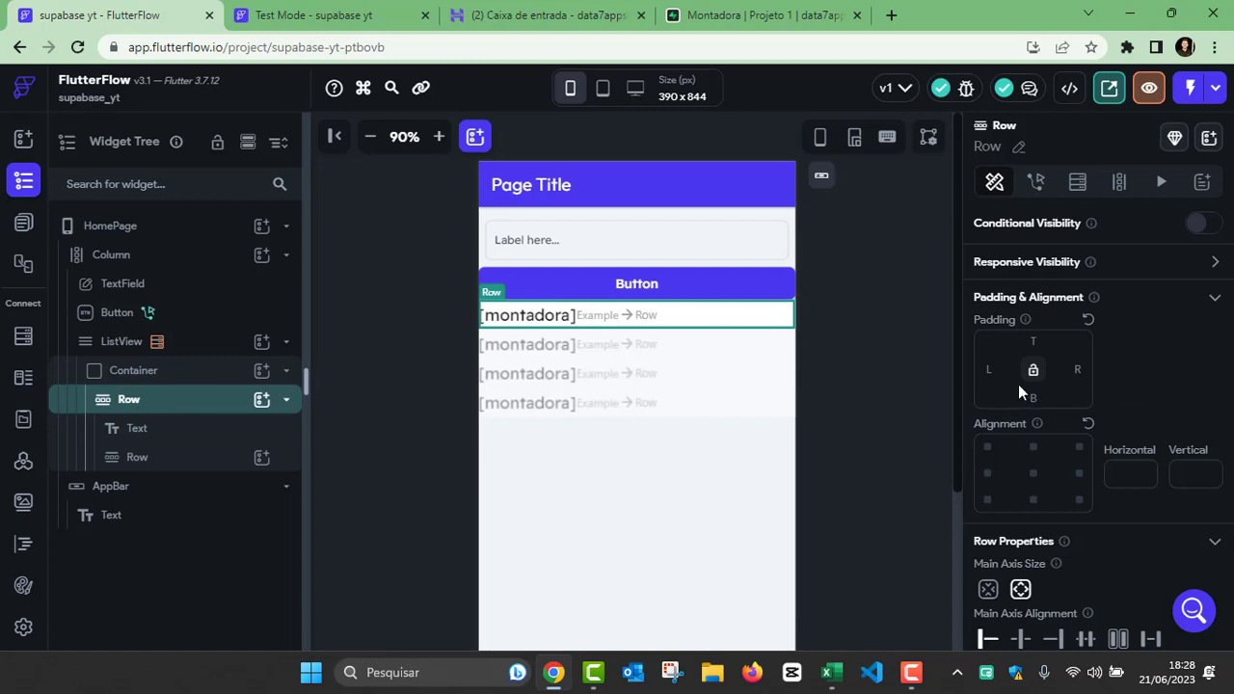
scroll(1019, 386, "down", 3)
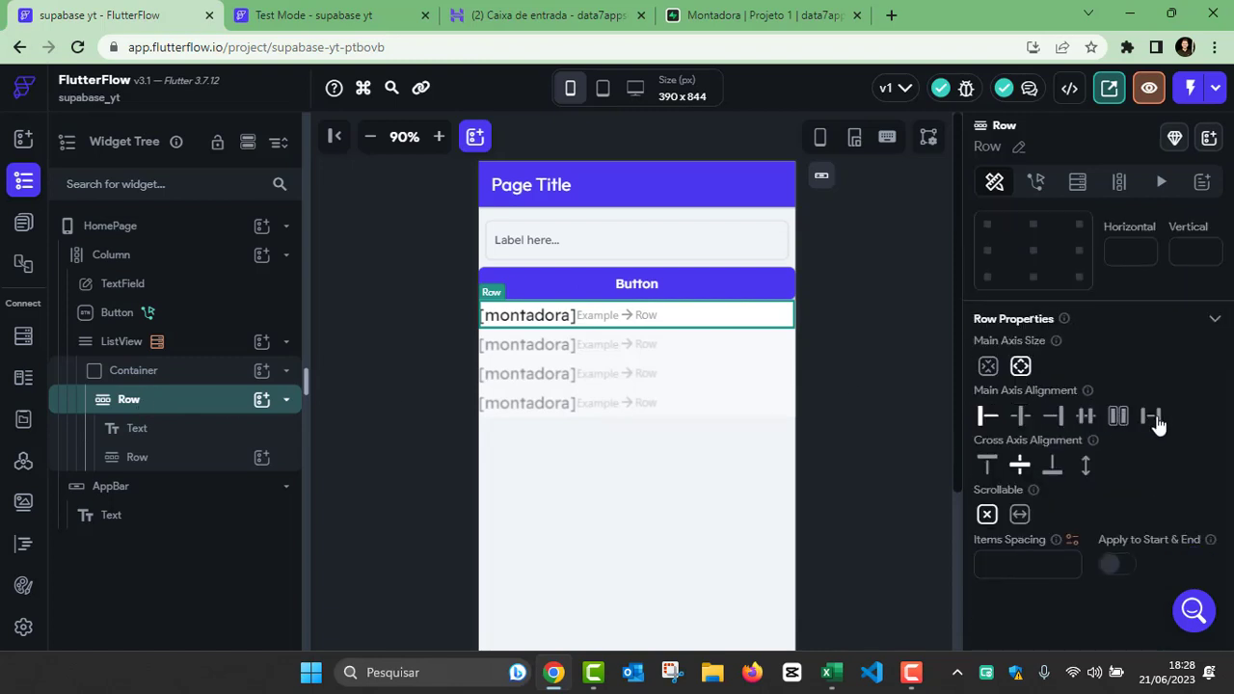
left_click(1147, 417)
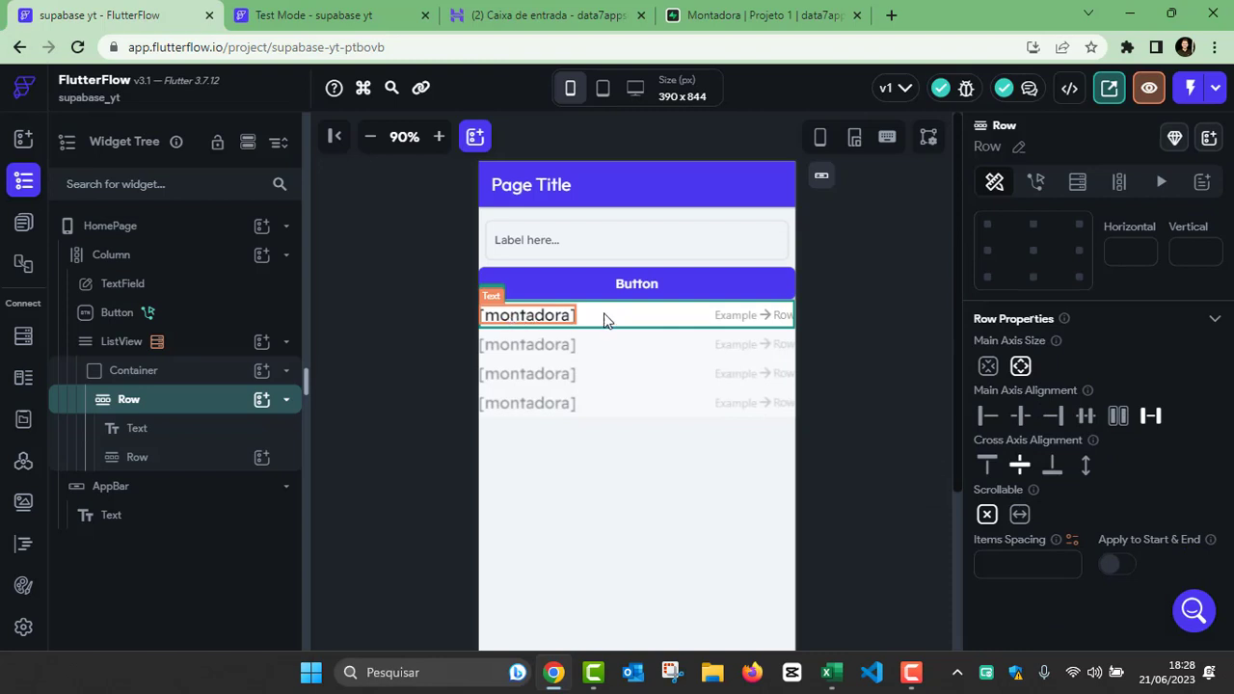
Step: Add an IconButton inside the nested Row of the ListView item
left_click(754, 320)
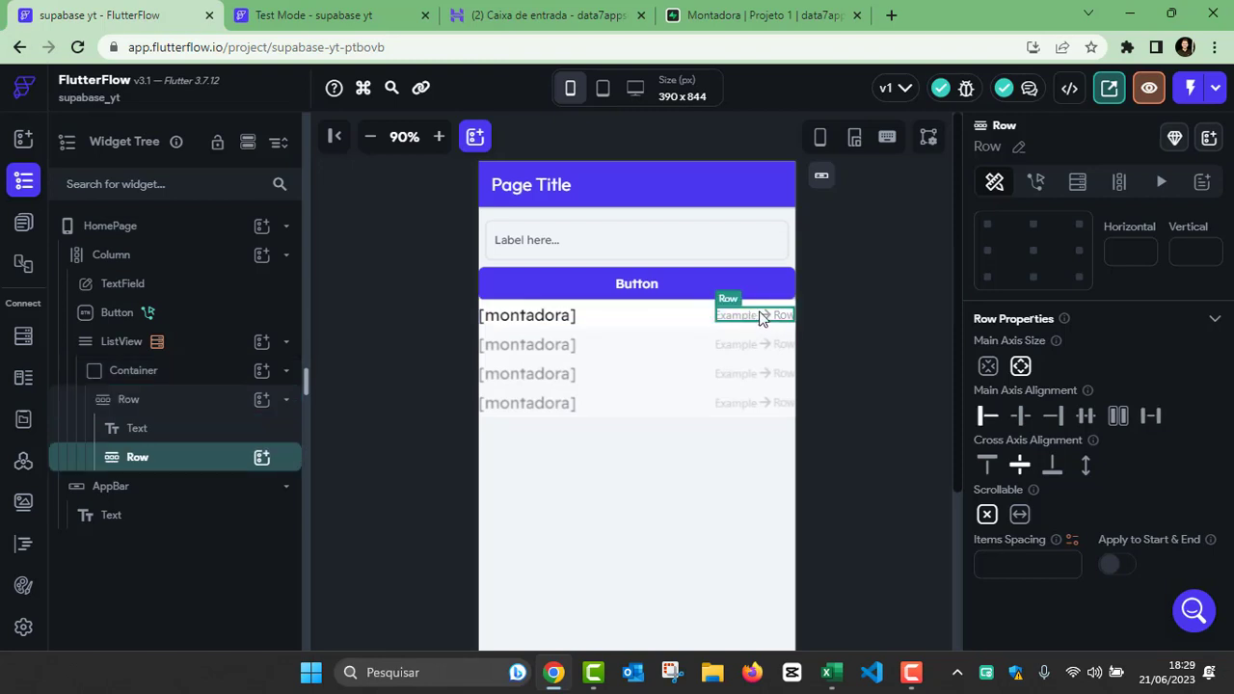
left_click(262, 460)
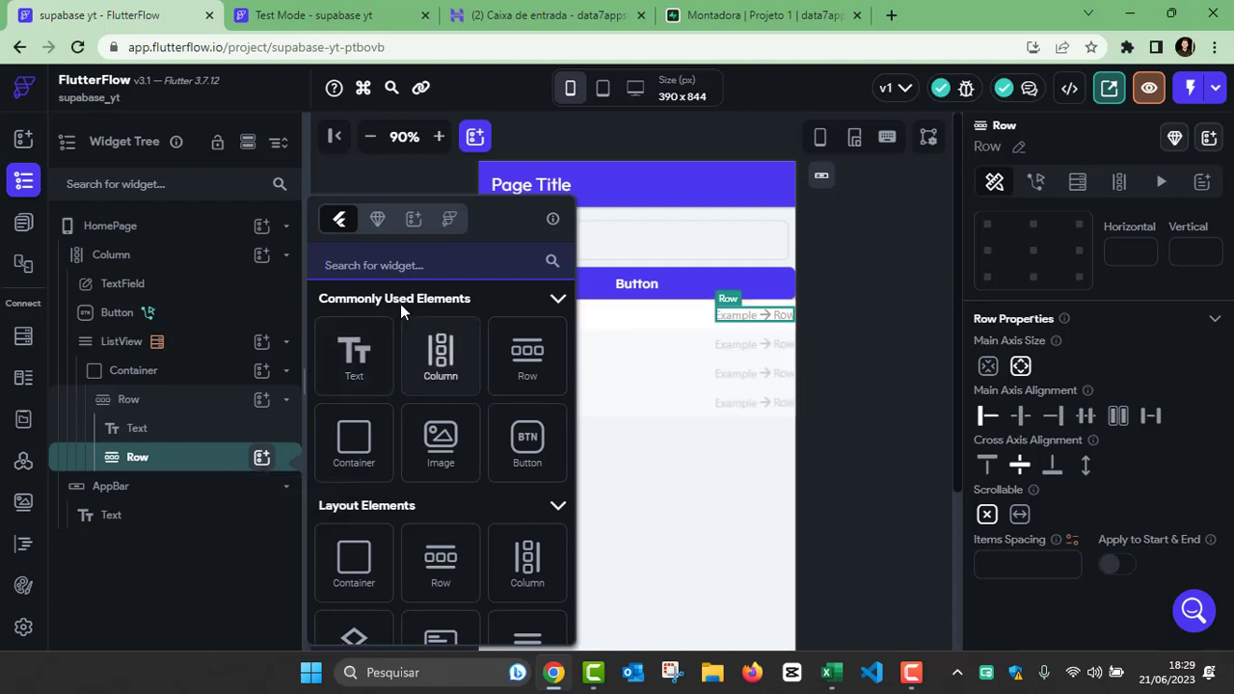
left_click(389, 270)
type("icon")
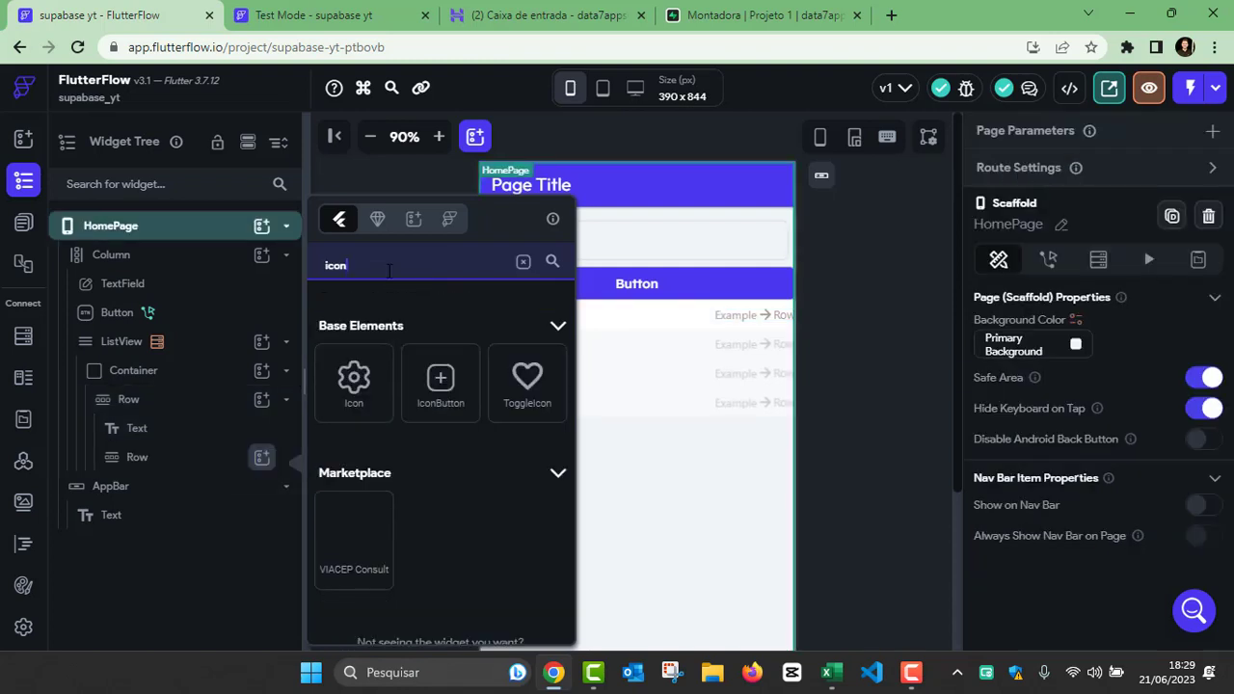
left_click(440, 386)
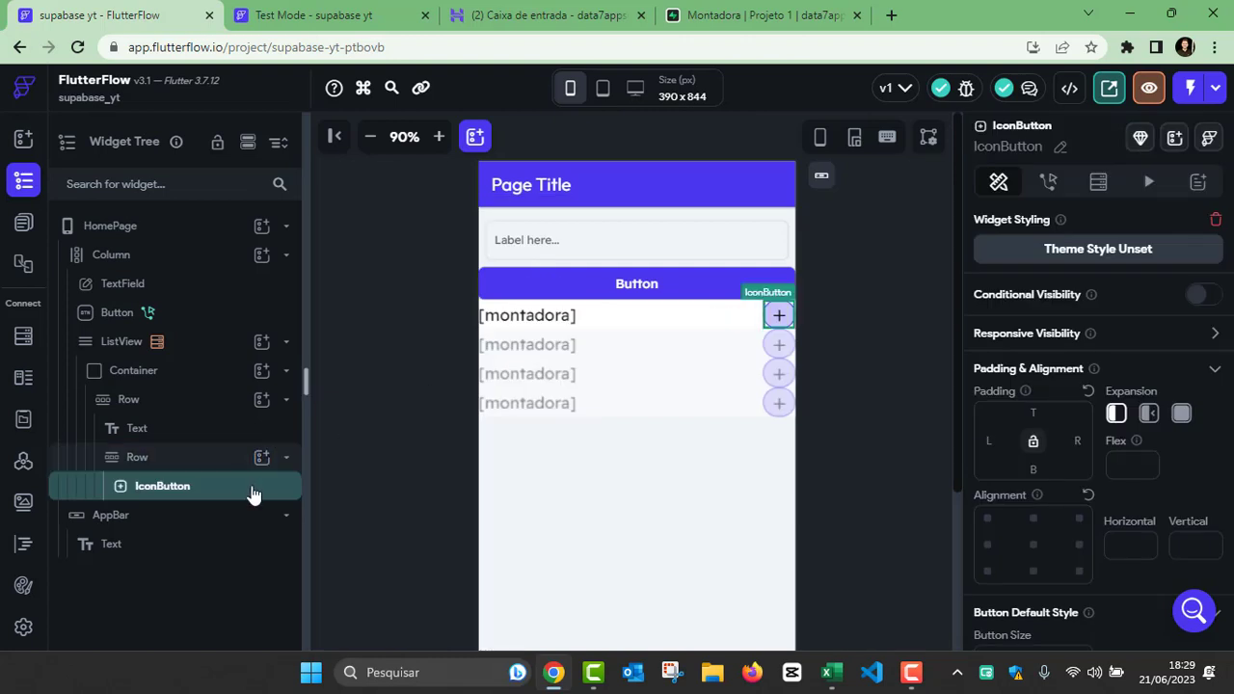
Step: Duplicate the IconButton in the ListView item's nested Row and give the first copy a pencil-in-square edit icon
right_click(180, 490)
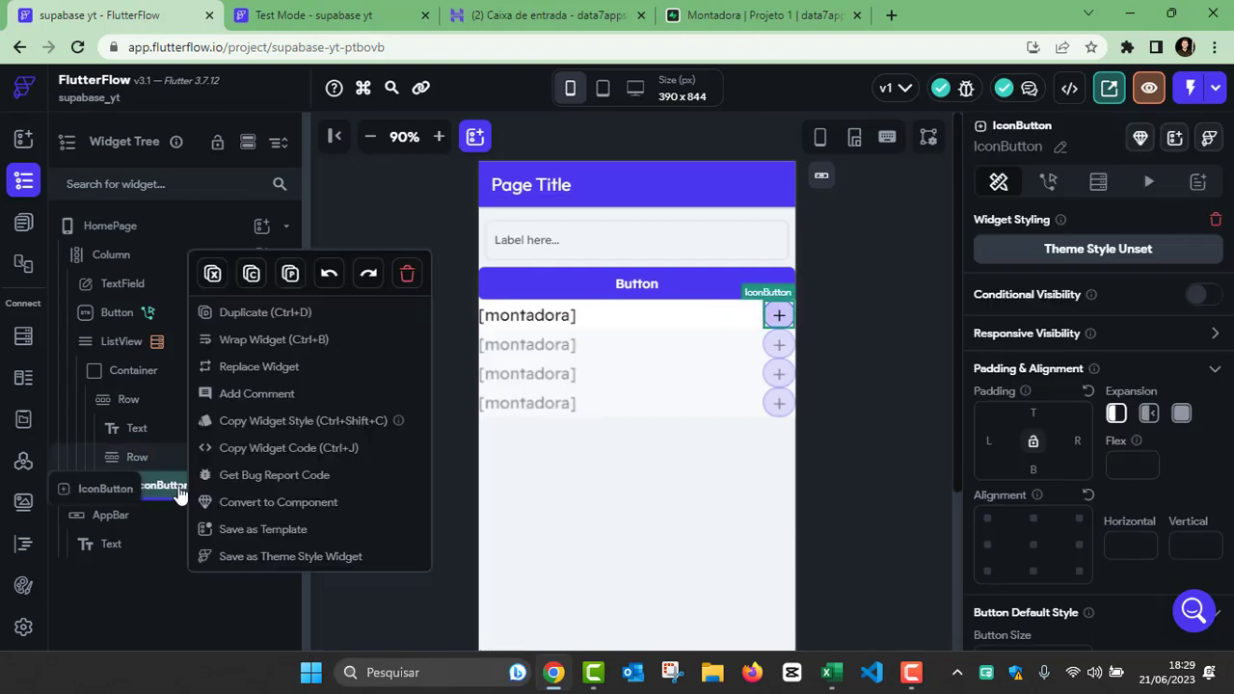
left_click(246, 314)
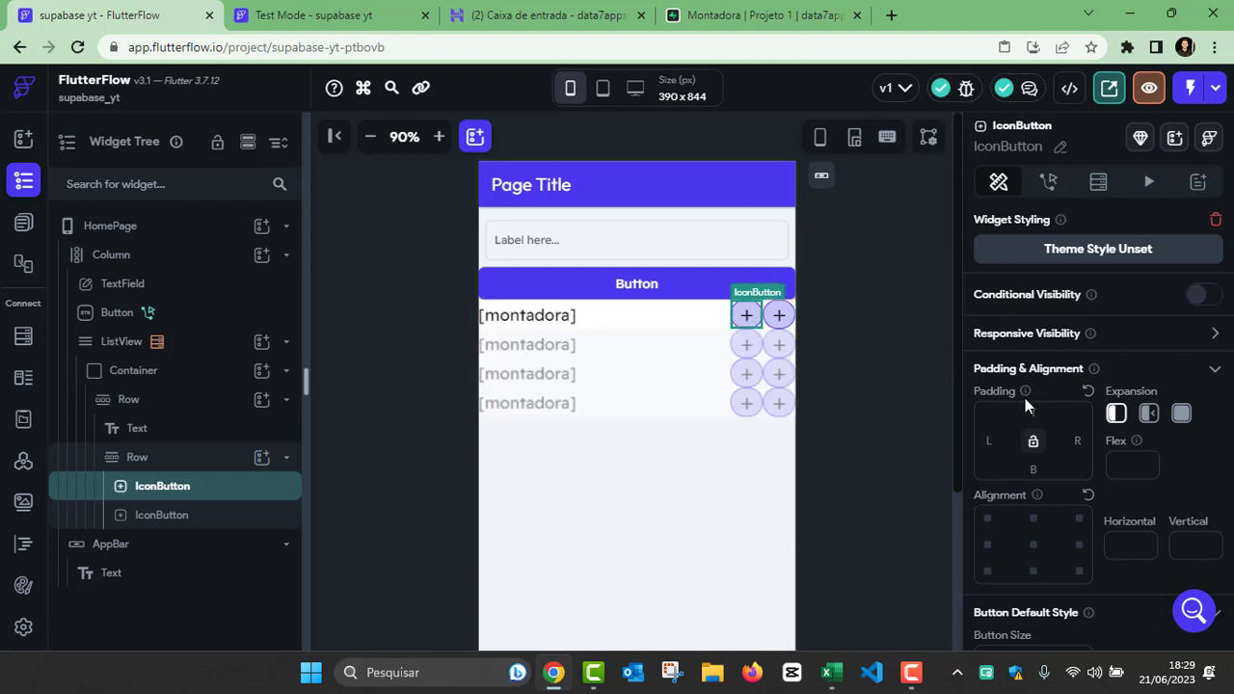
scroll(1025, 398, "down", 4)
scroll(1031, 409, "down", 2)
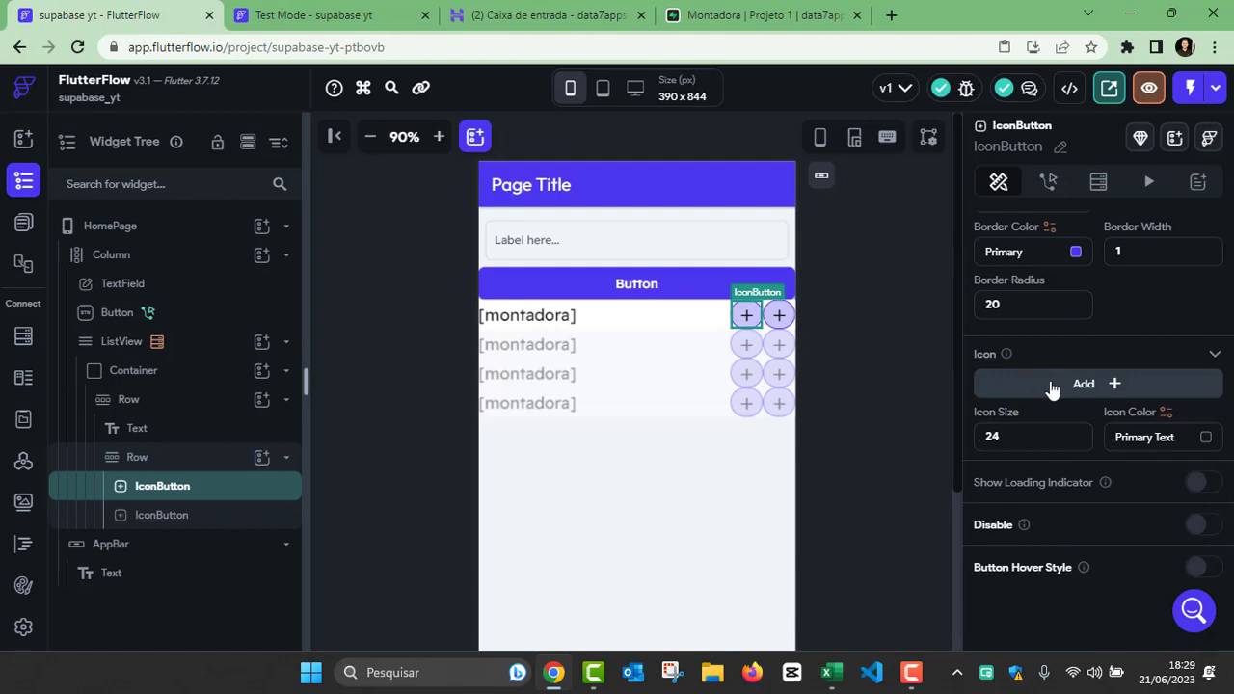
left_click(1054, 386)
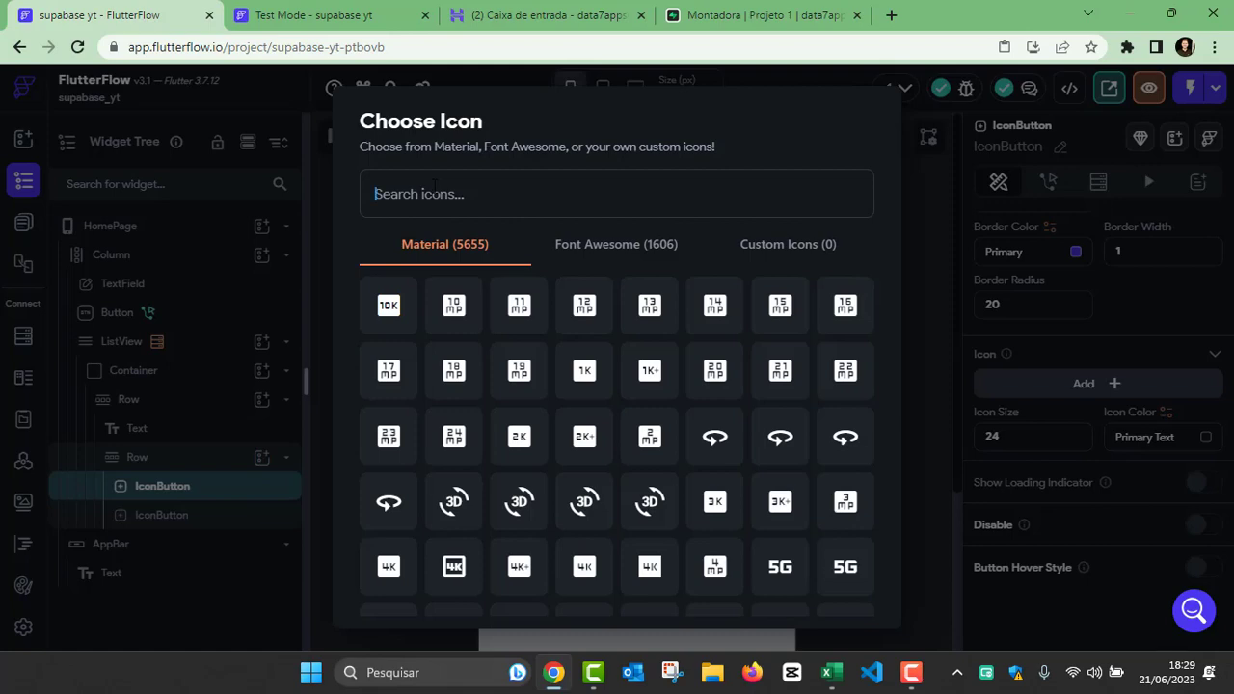
type("edi")
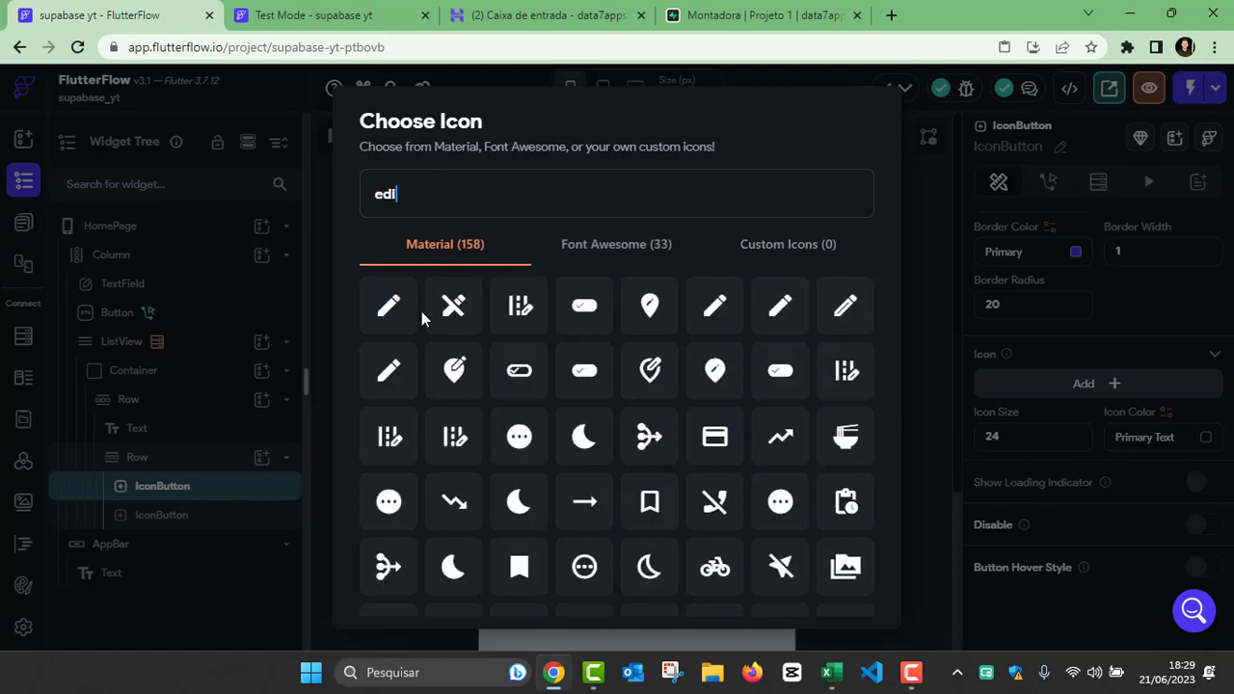
left_click(569, 353)
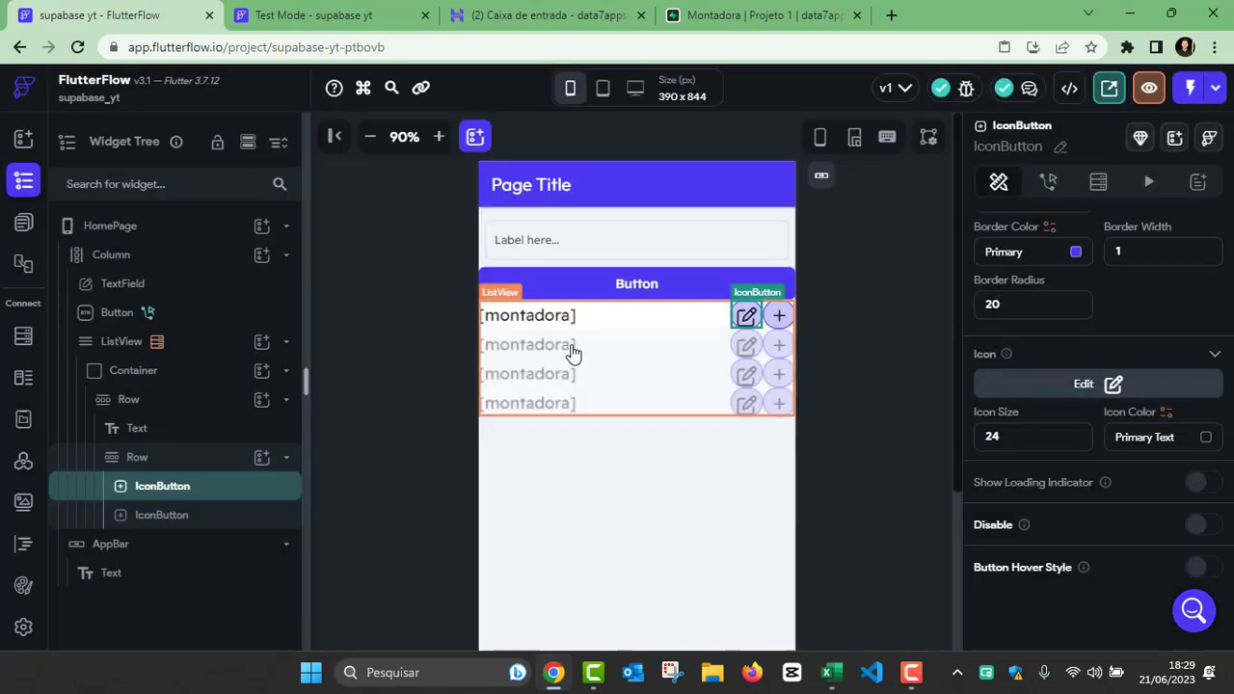
left_click(855, 383)
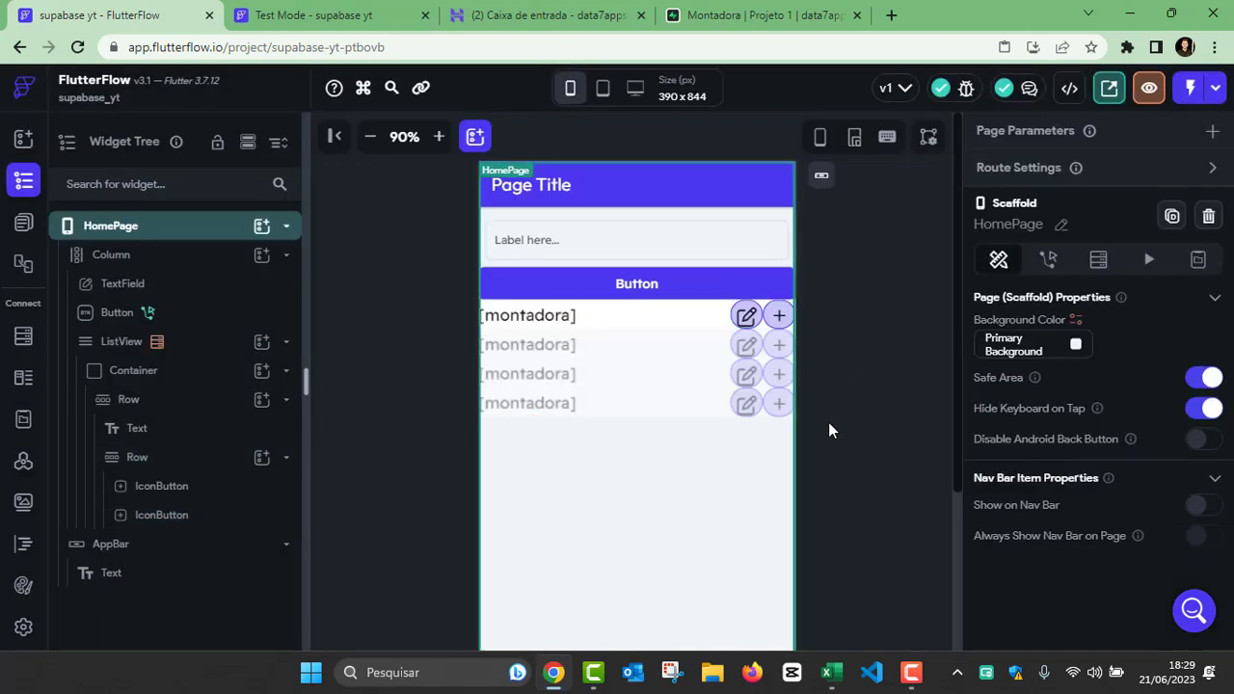
left_click(748, 318)
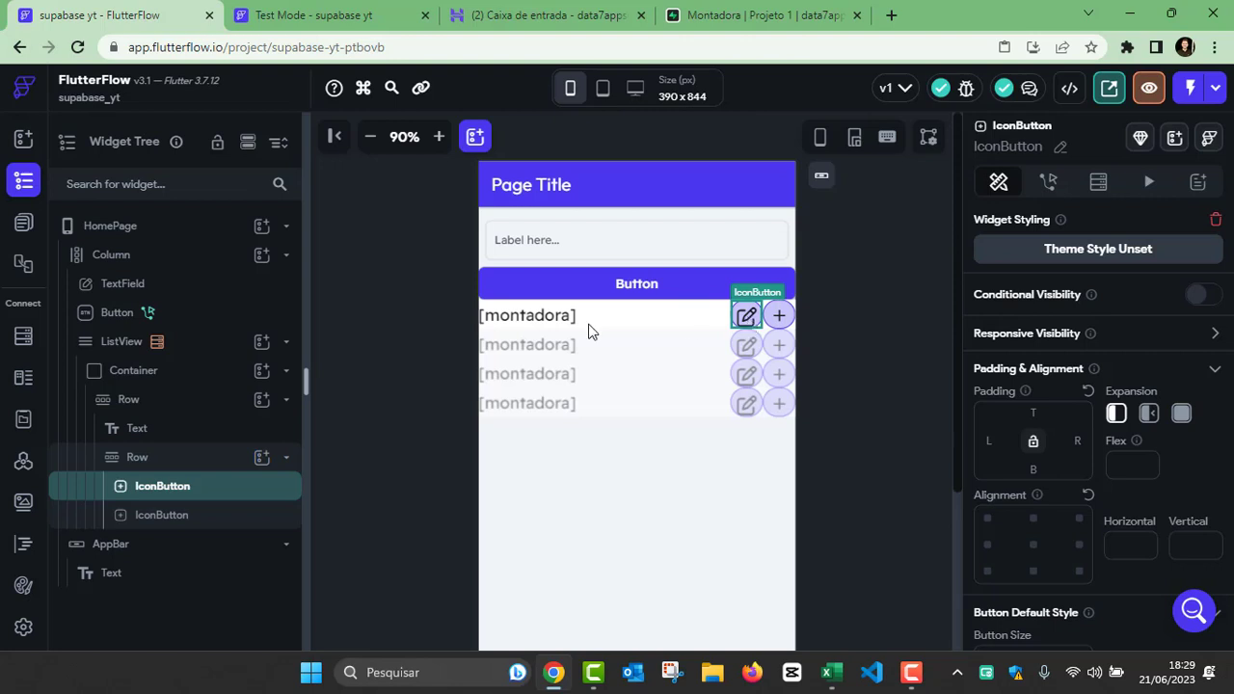
Step: Create a blank component named editarMontadora
left_click(24, 224)
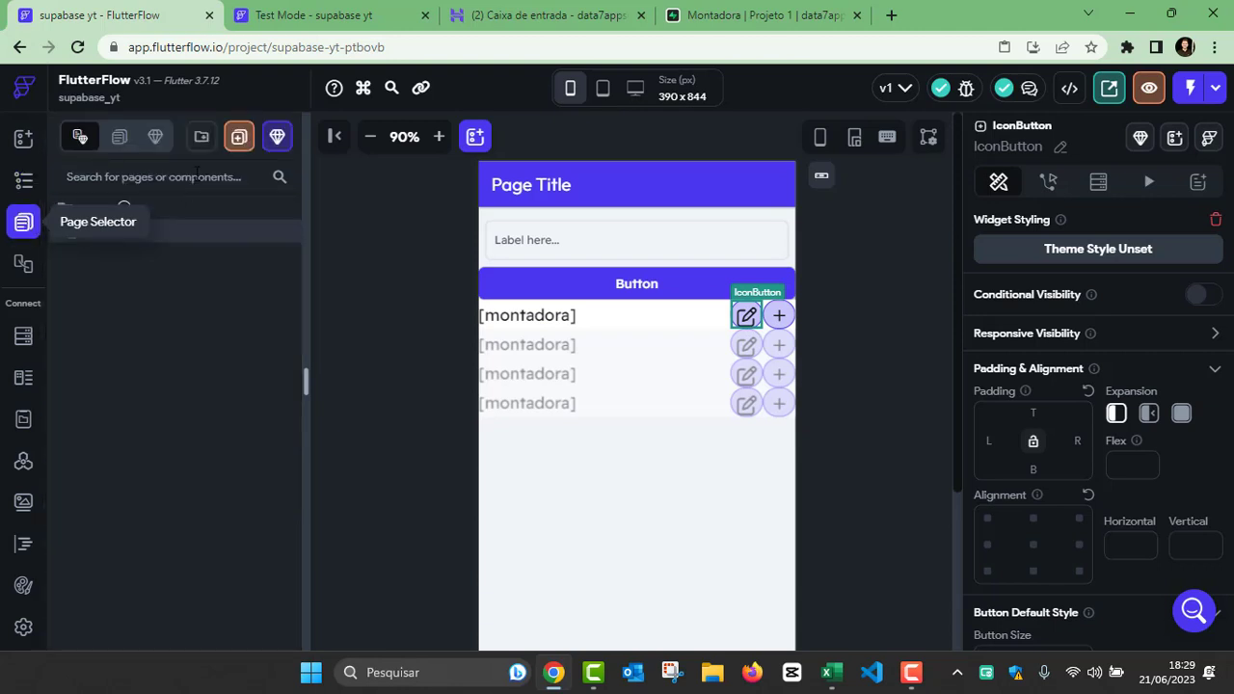
left_click(274, 142)
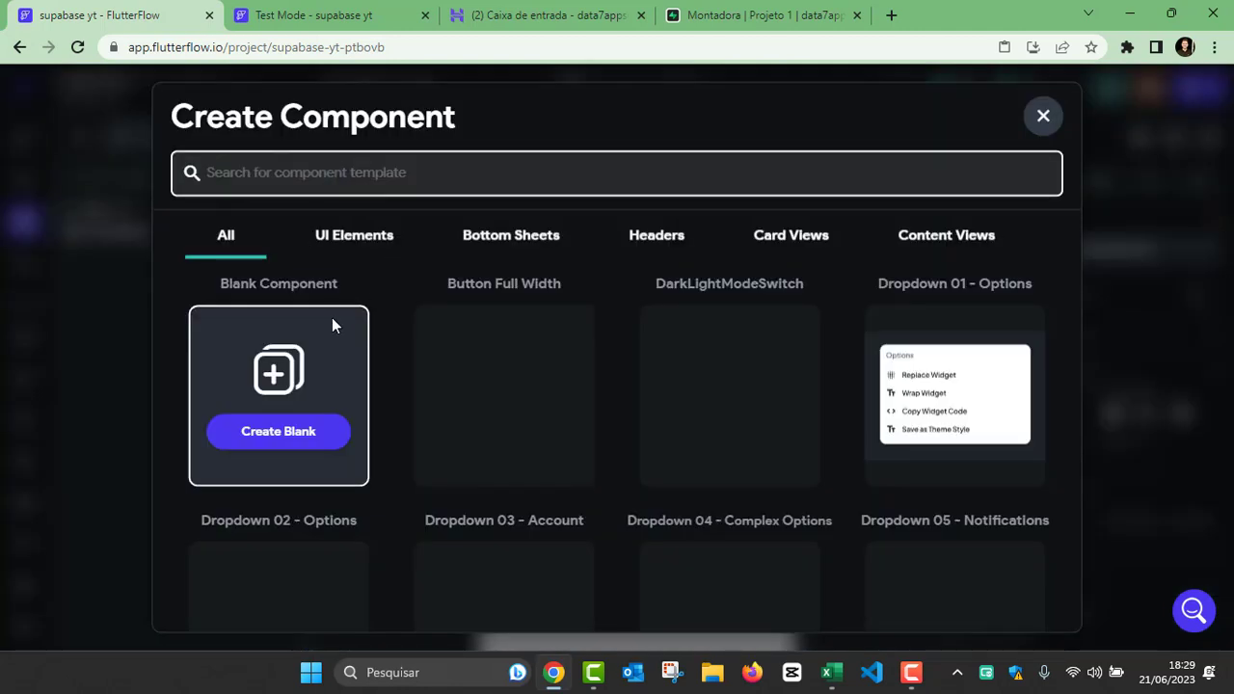
left_click(260, 434)
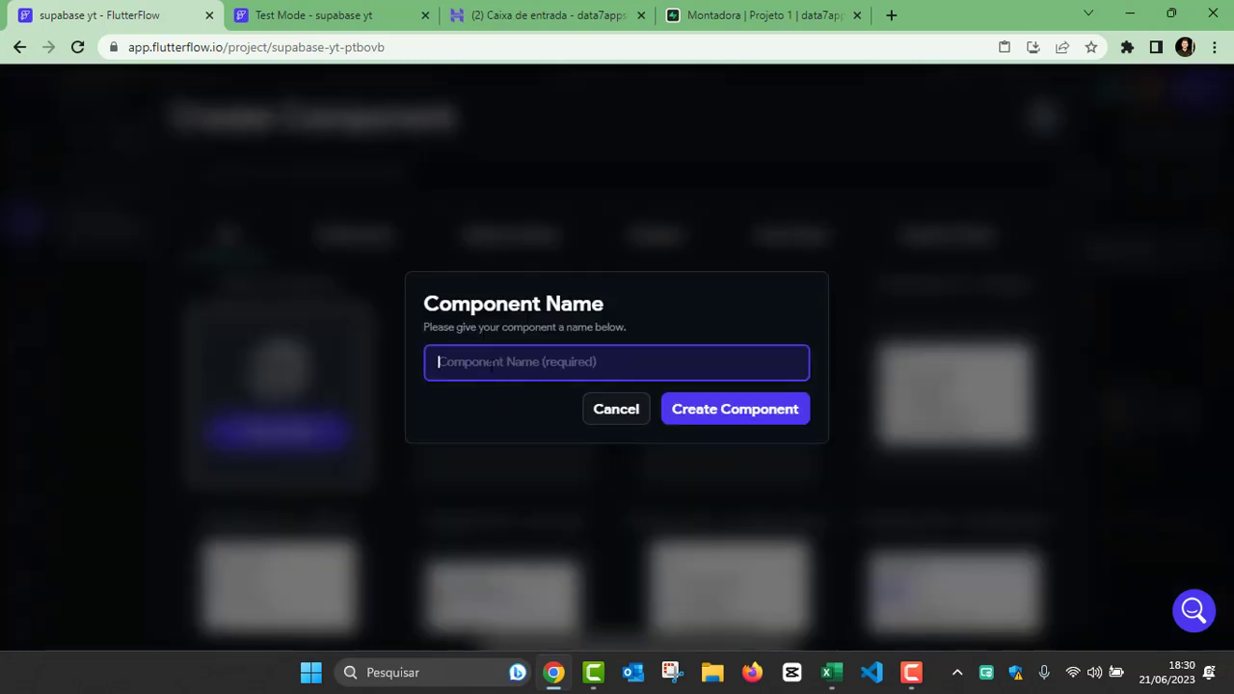
type("editar")
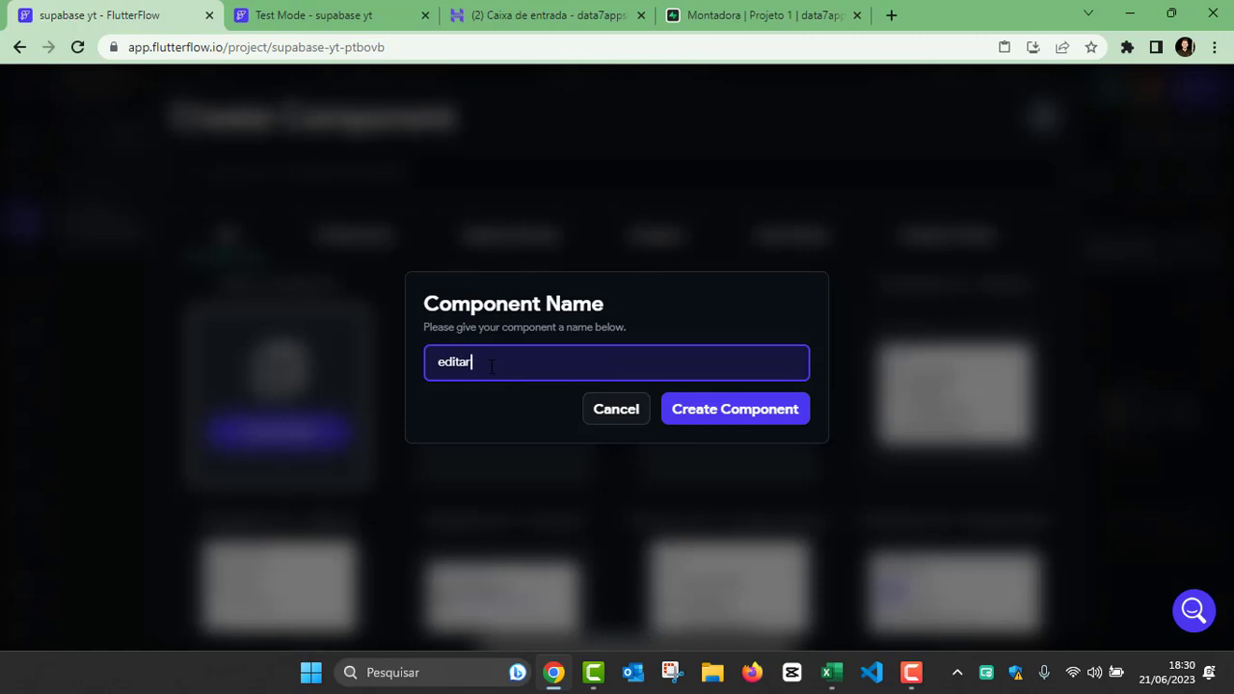
type("Montadora")
left_click(743, 413)
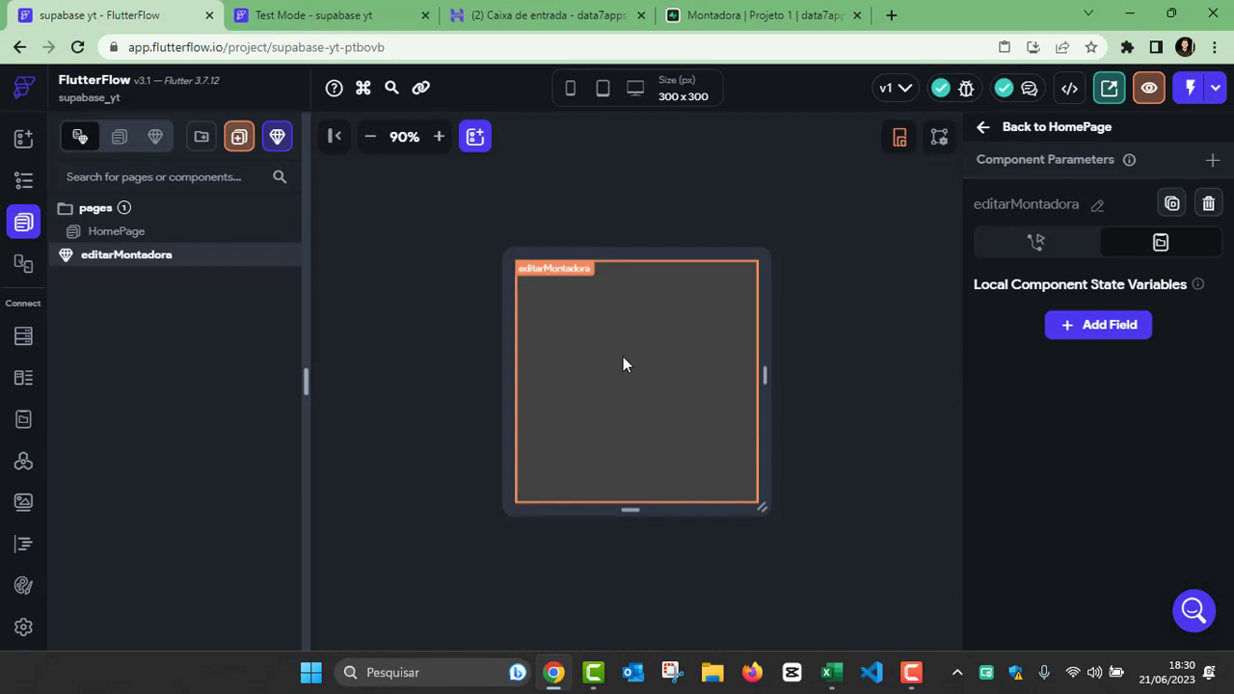
Step: Add a Container to the editarMontadora component and enlarge it to the full width and nearly the full height of the canvas
left_click(623, 364)
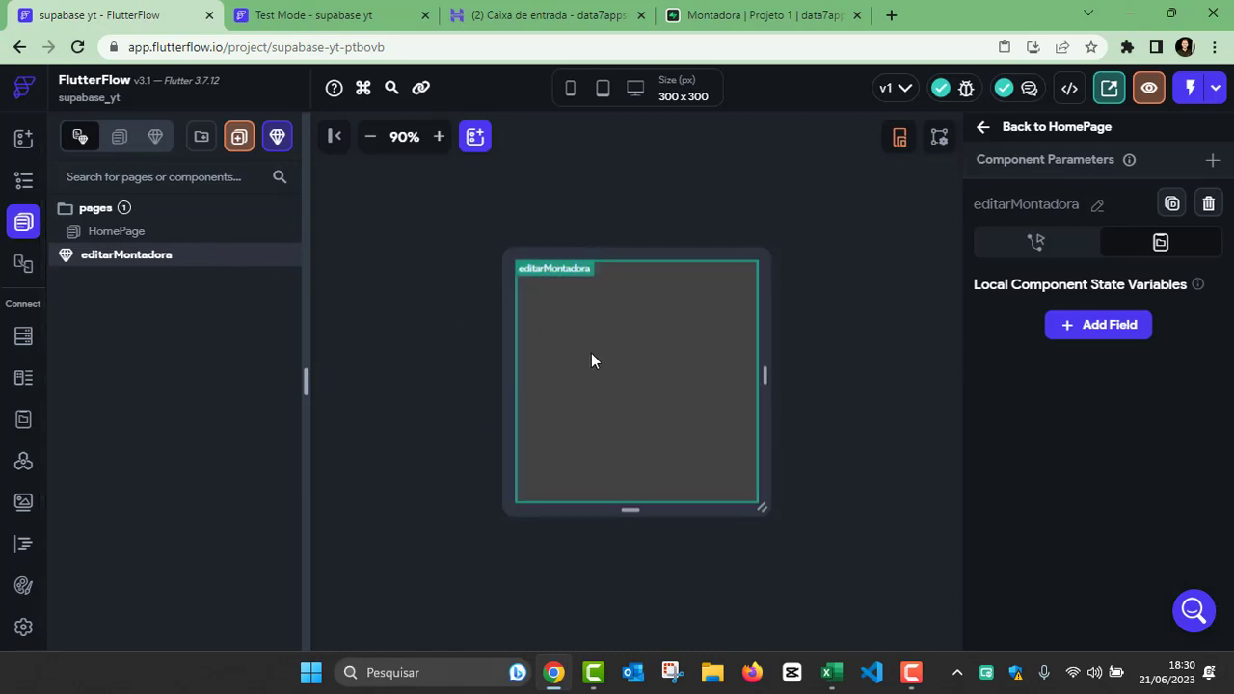
left_click(25, 182)
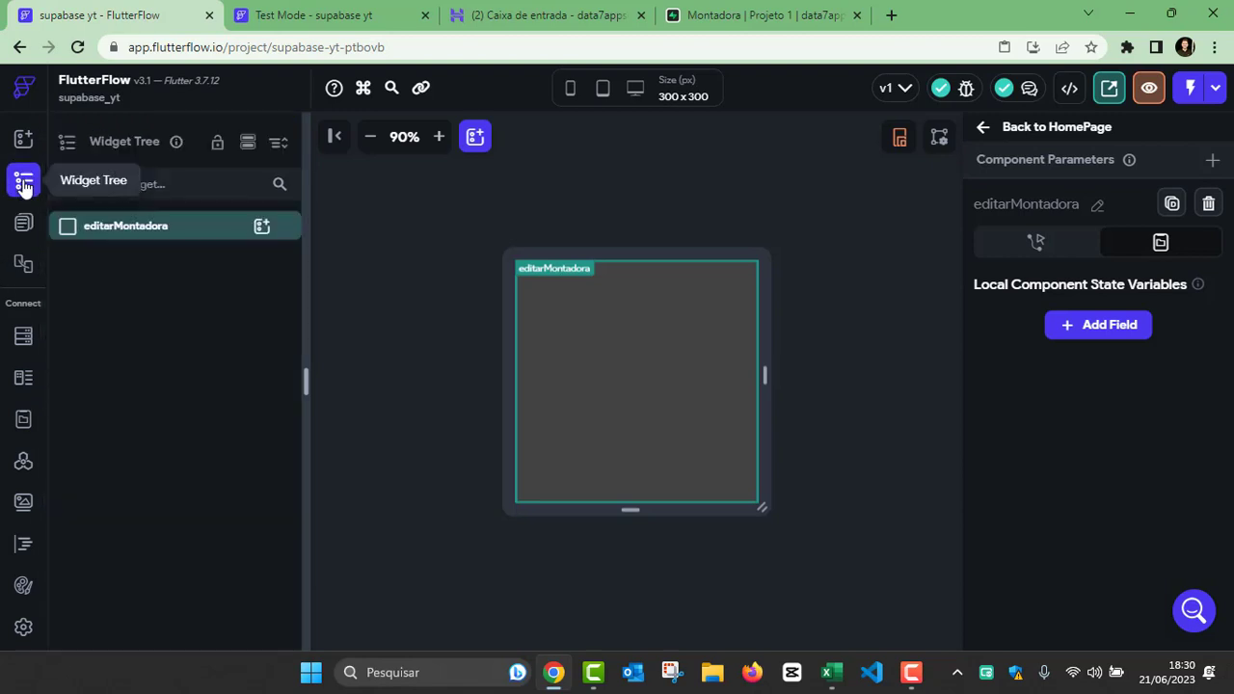
left_click(262, 228)
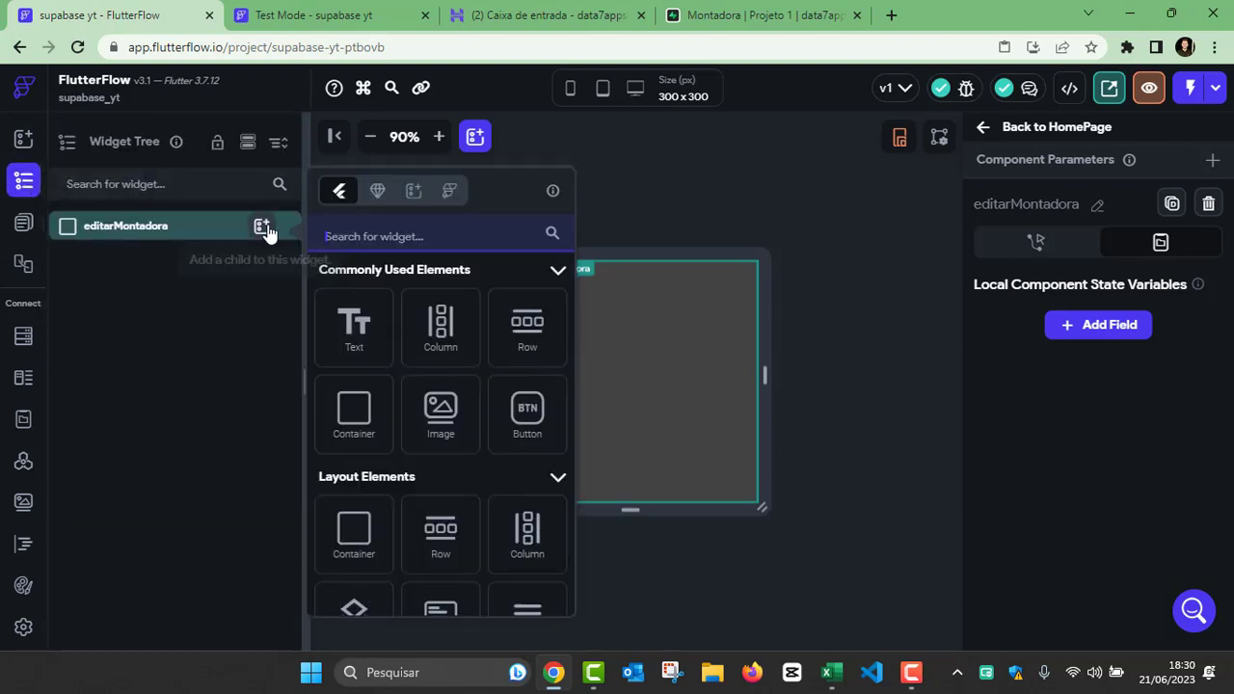
left_click(344, 411)
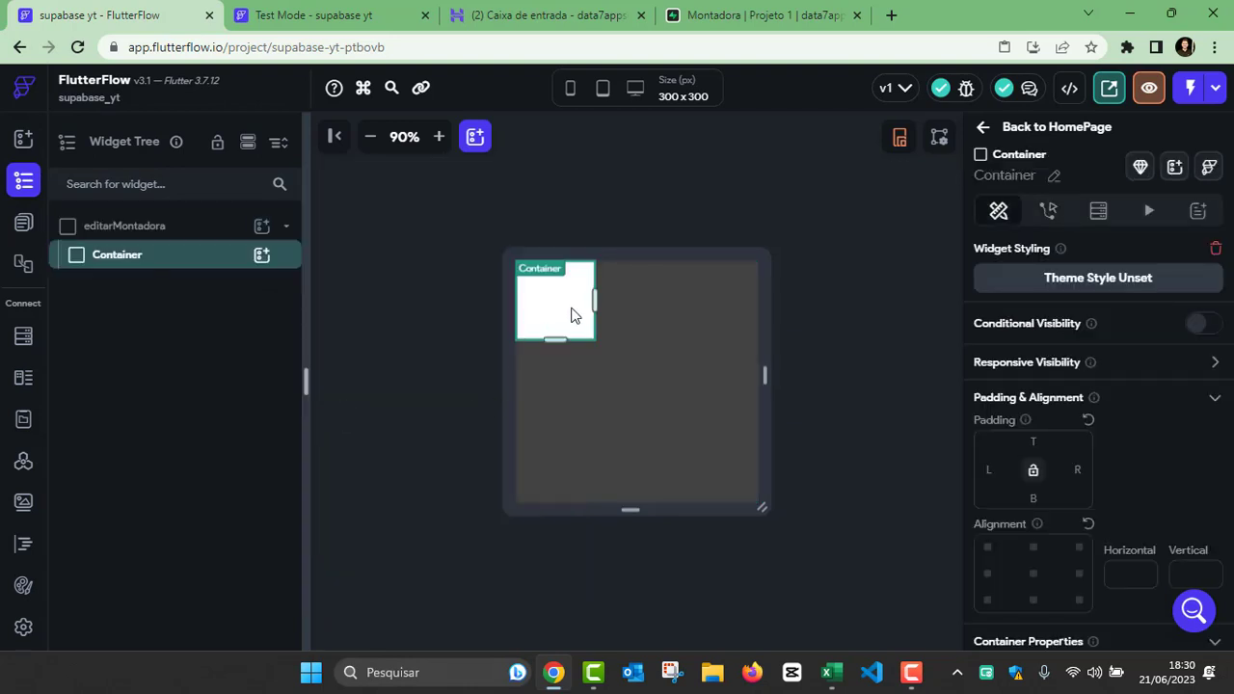
left_click_drag(597, 304, 751, 305)
left_click_drag(634, 339, 633, 486)
left_click_drag(752, 375, 809, 383)
left_click(828, 380)
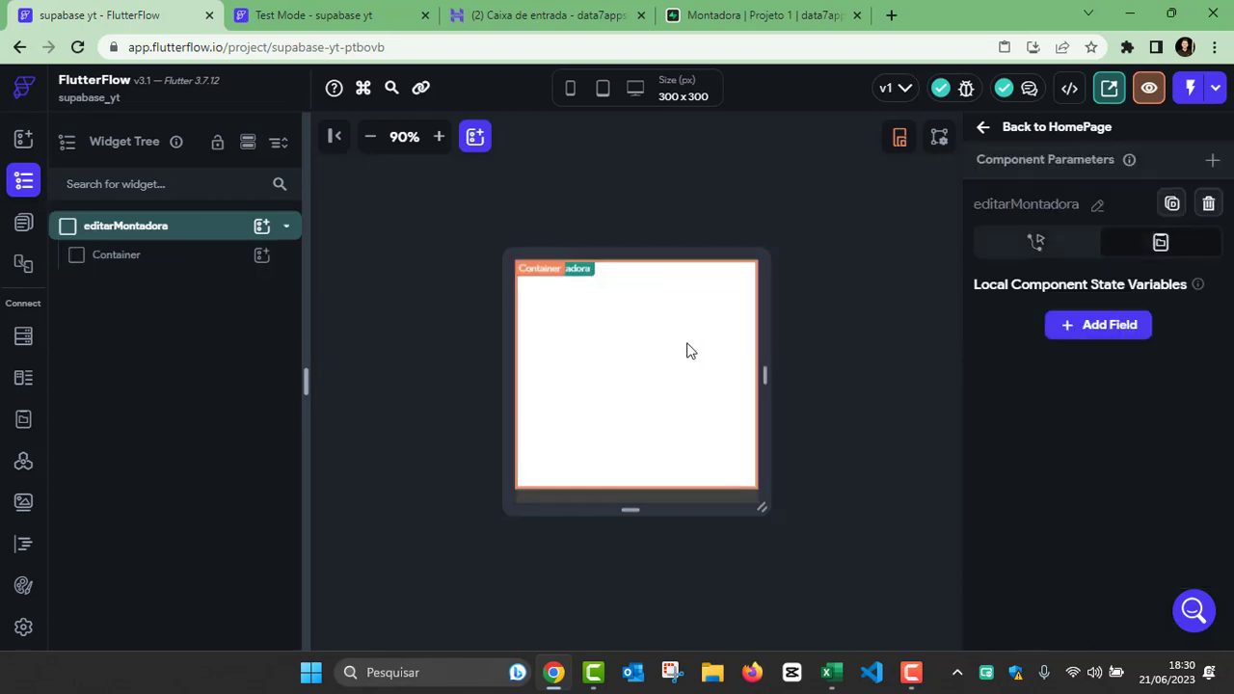
Step: Add a Column inside the Container of the editarMontadora component
left_click(625, 335)
left_click(260, 257)
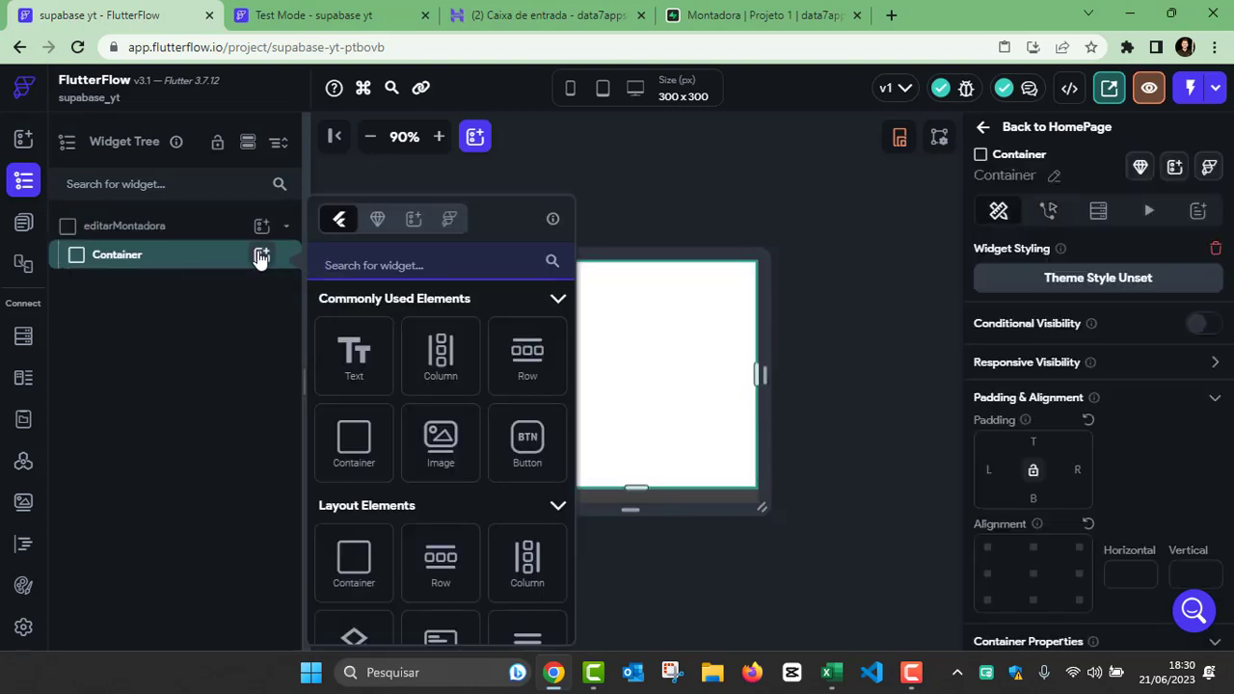
left_click(436, 358)
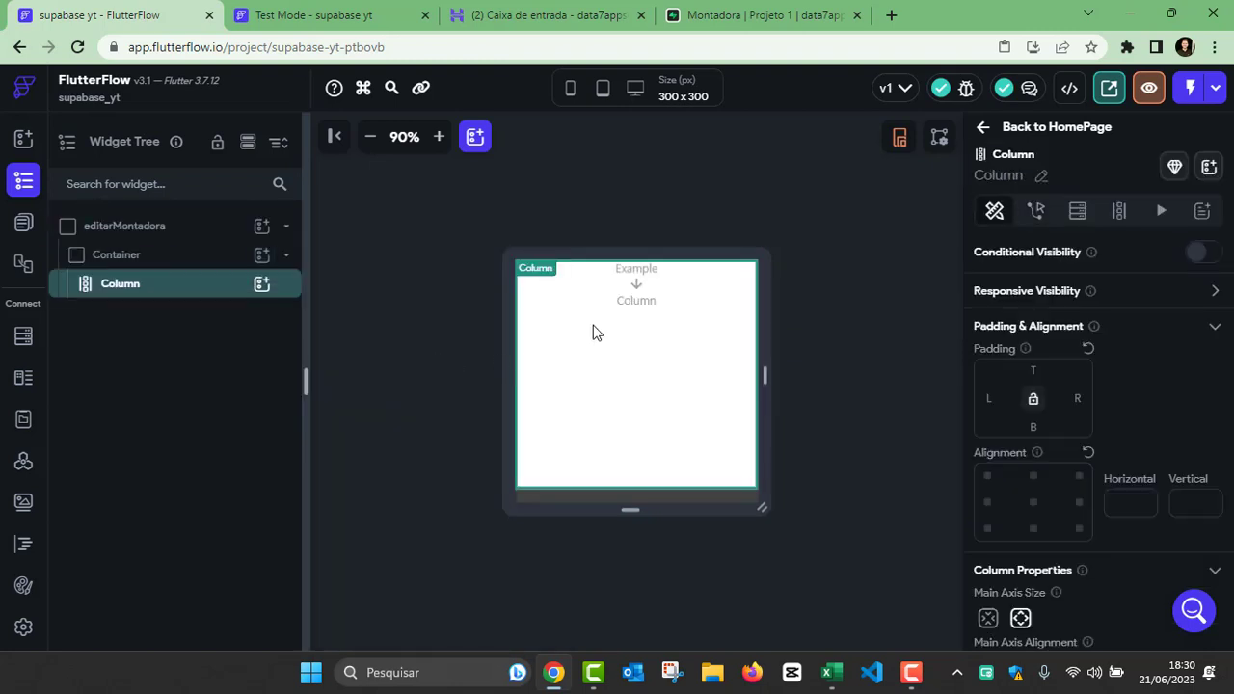
Step: Add a TextField inside the Column of the editarMontadora component
left_click(260, 287)
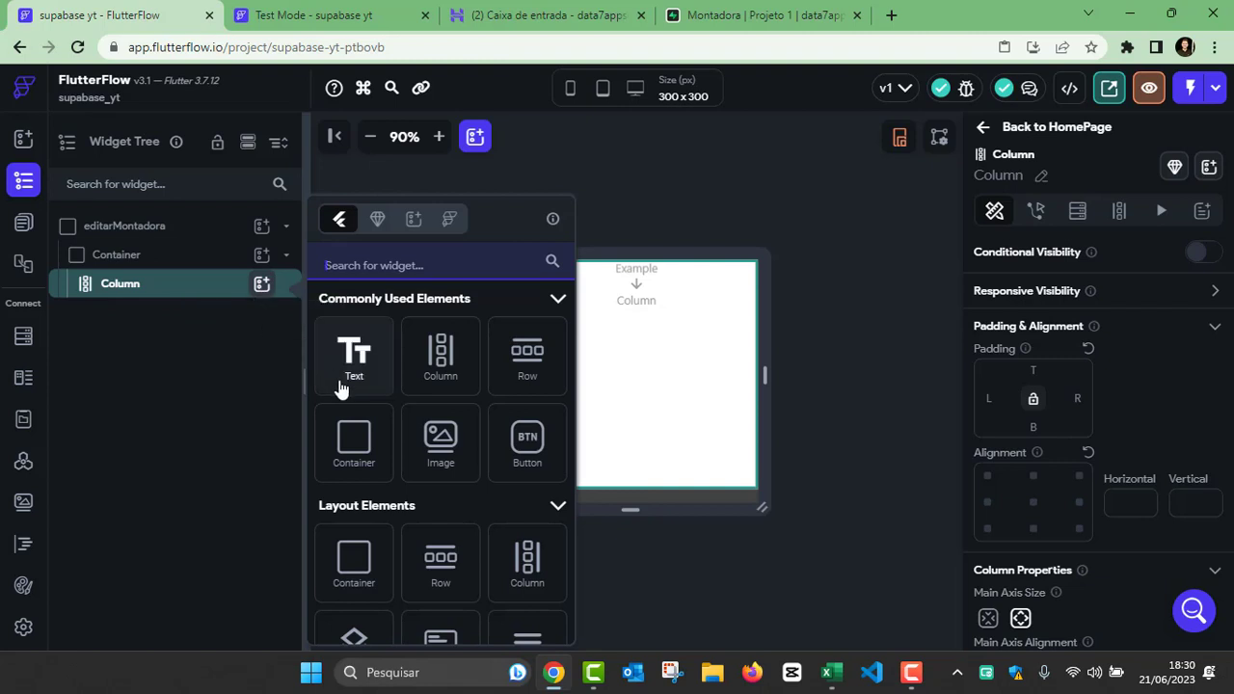
left_click(367, 271)
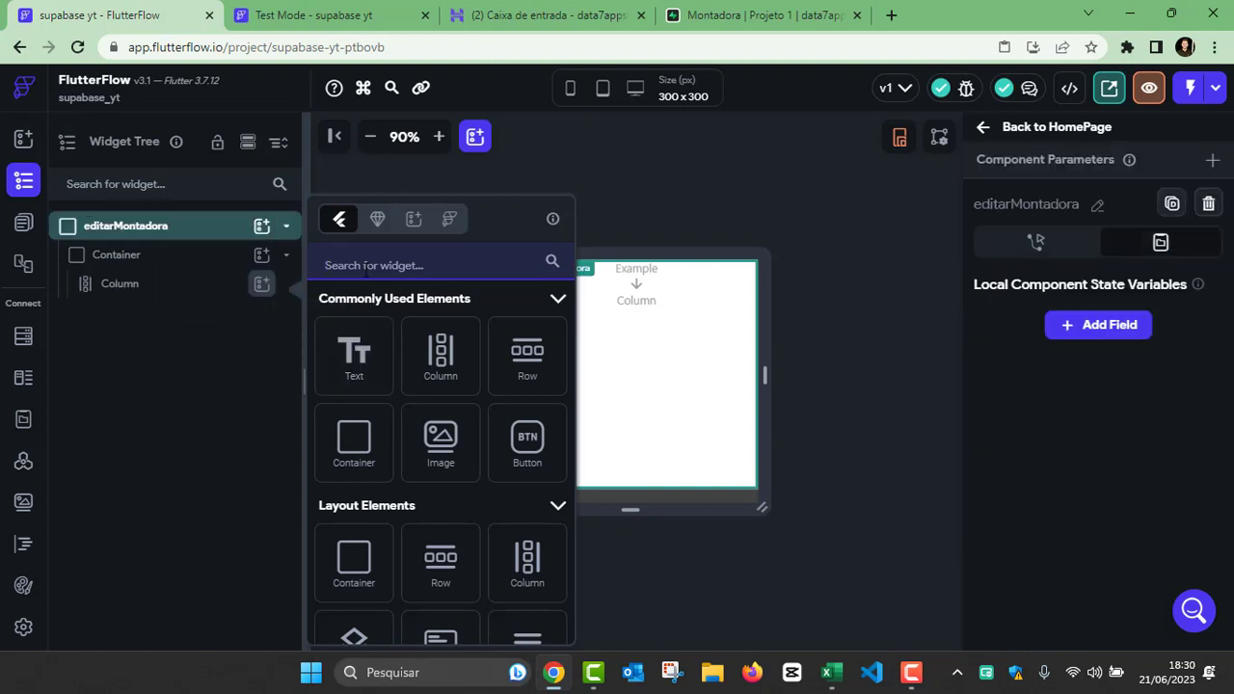
type("twext")
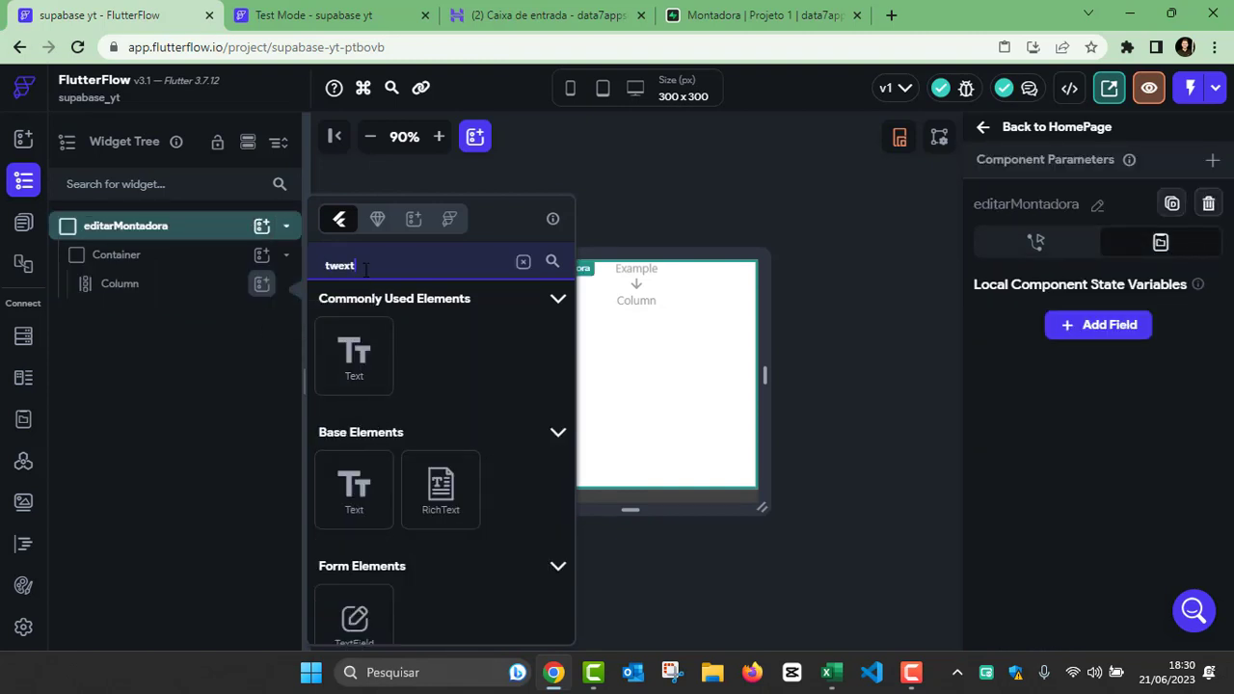
scroll(363, 446, "down", 1)
left_click(353, 525)
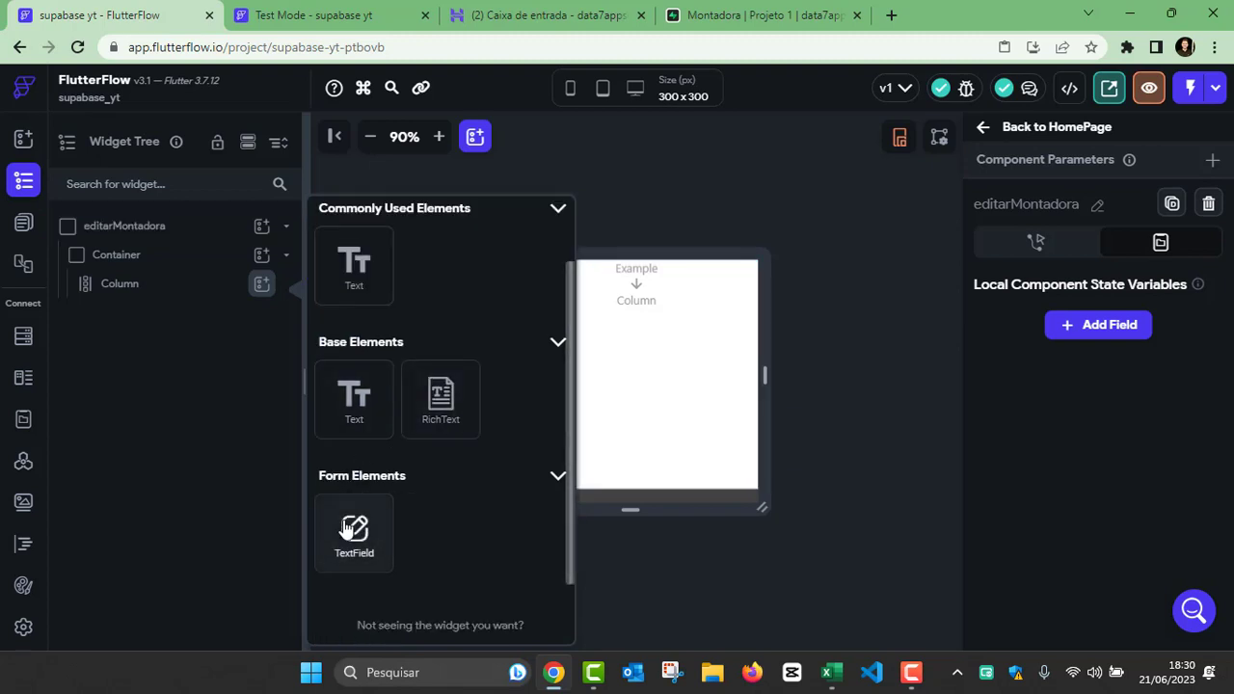
left_click(646, 421)
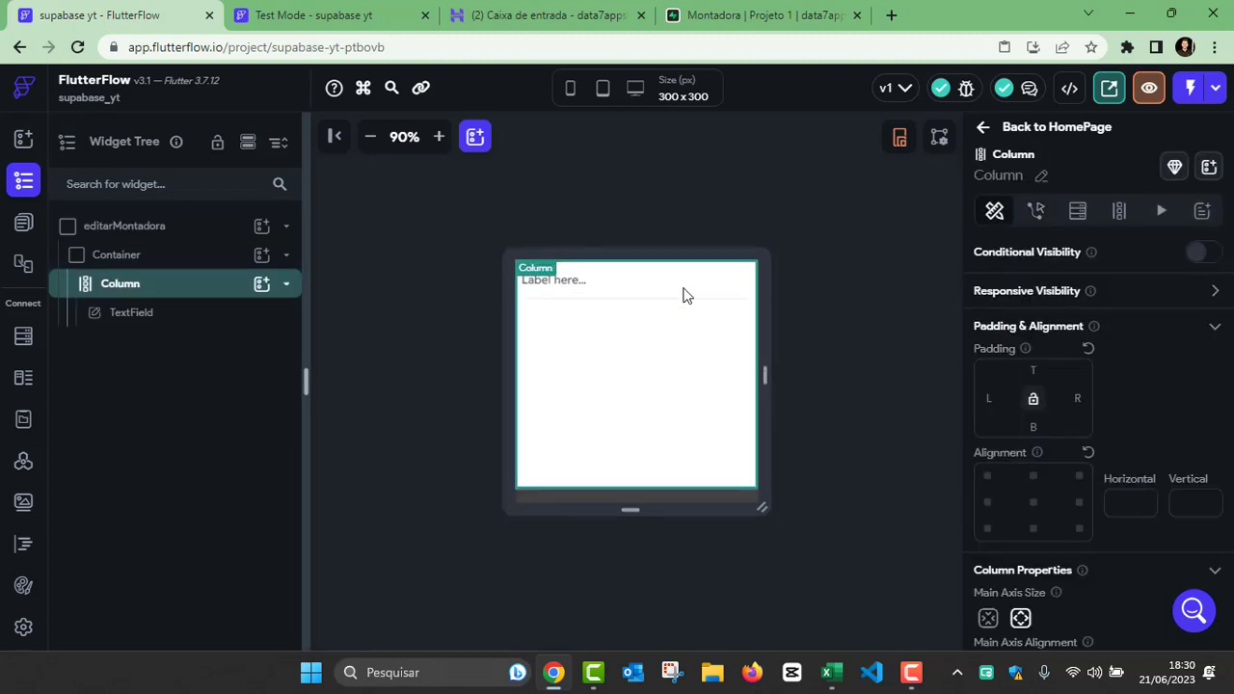
Step: Set the input border type of the component's TextField to Outline
left_click(646, 289)
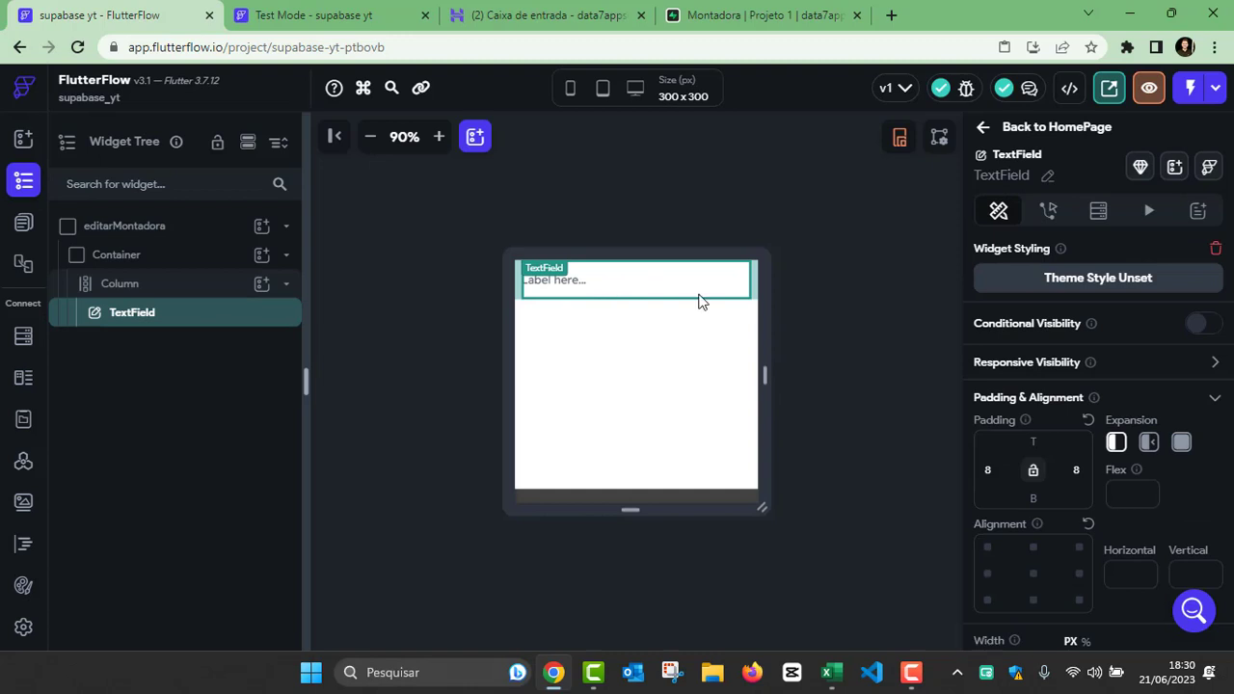
scroll(1134, 364, "down", 2)
scroll(1133, 365, "down", 5)
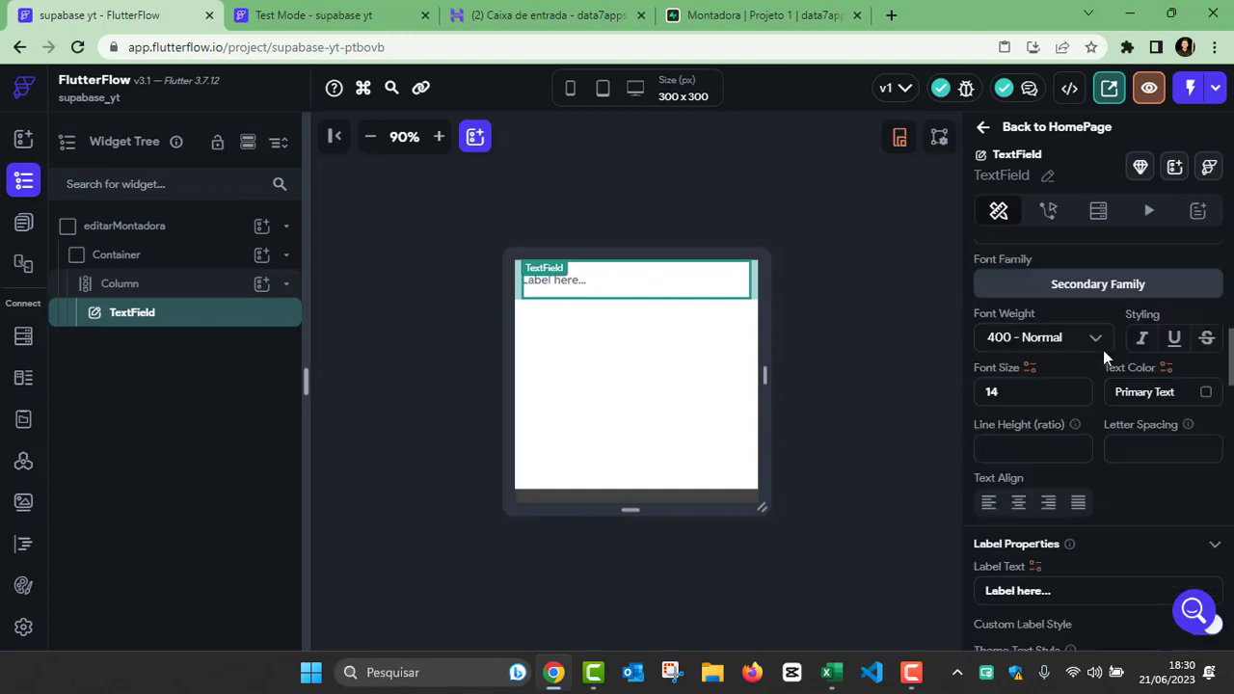
scroll(1073, 385, "down", 5)
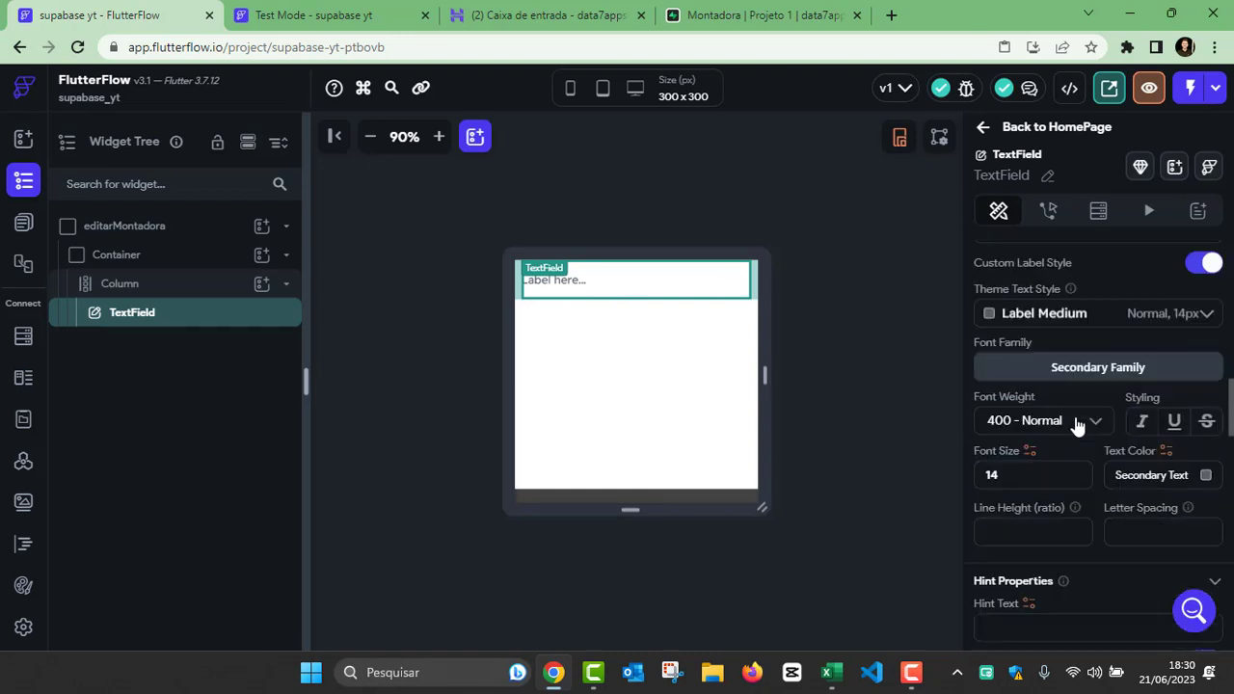
scroll(1076, 429, "down", 8)
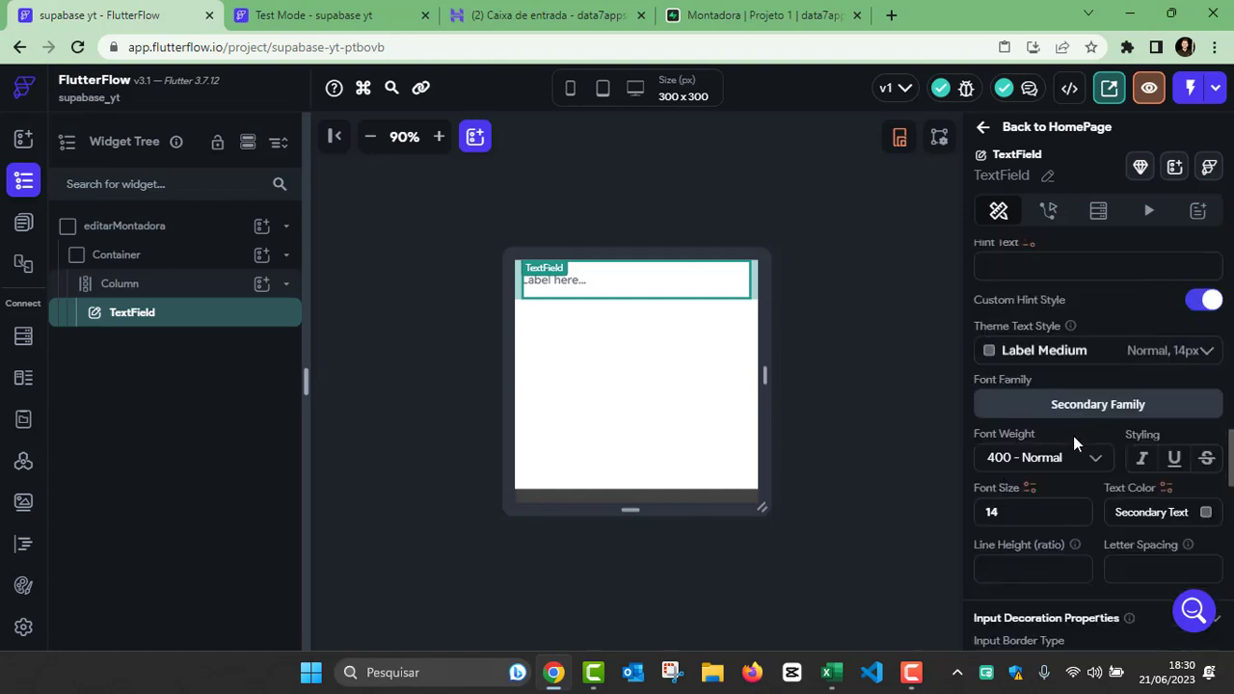
left_click(1033, 487)
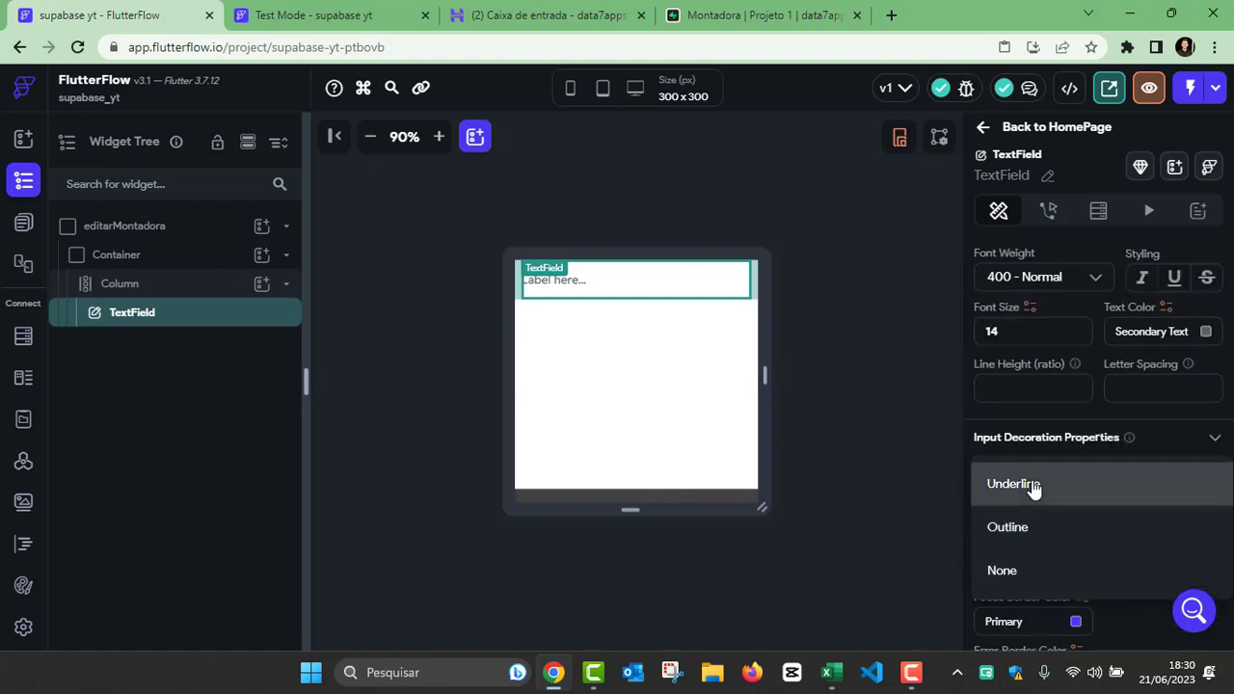
left_click(1024, 529)
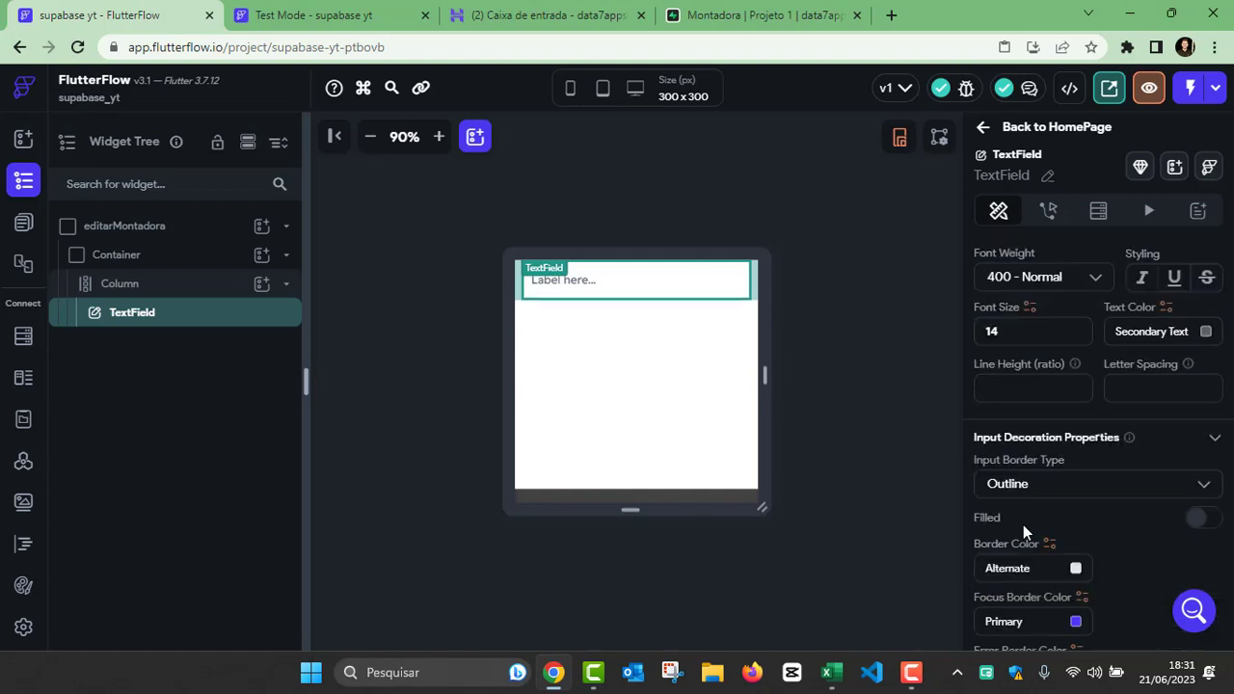
left_click(694, 441)
left_click(614, 289)
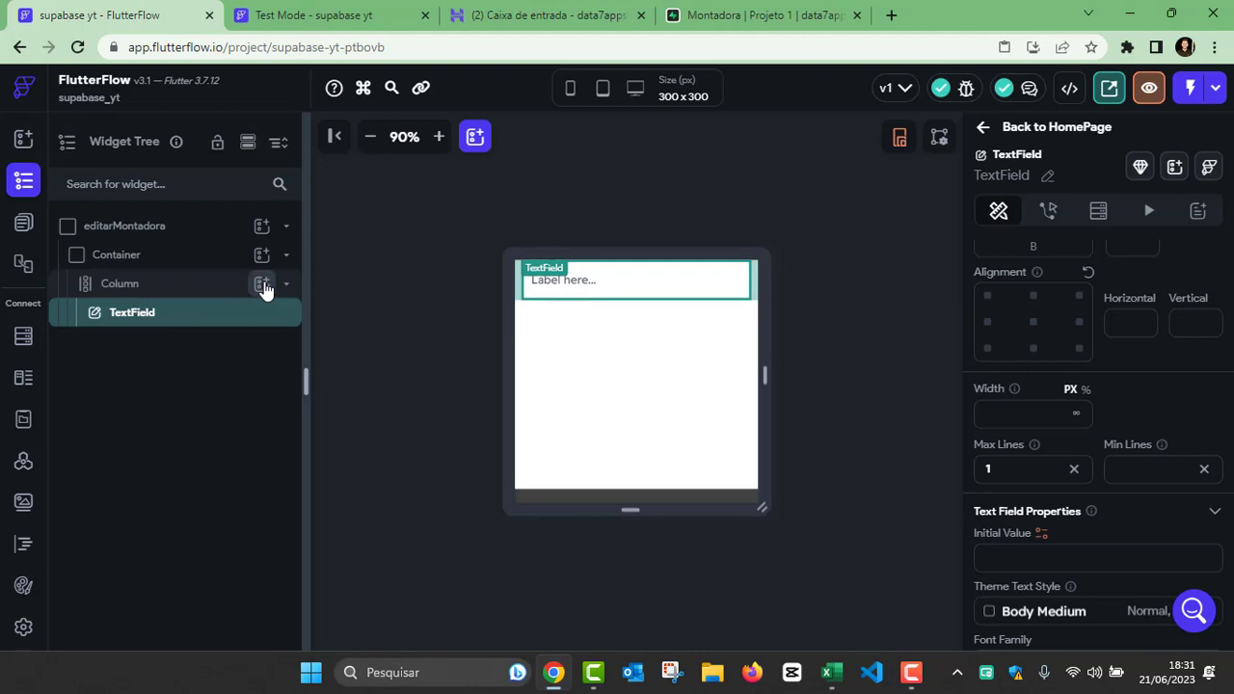
Step: Add a Button below the TextField in the component's Column
left_click(263, 285)
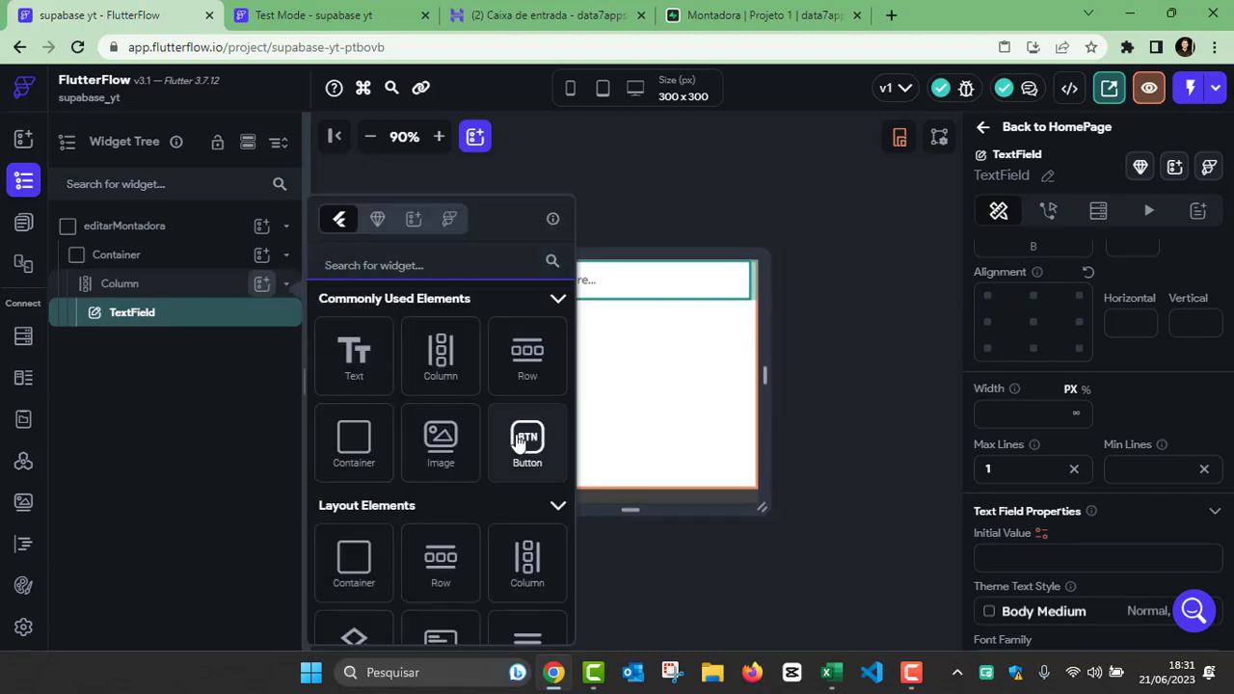
left_click(519, 441)
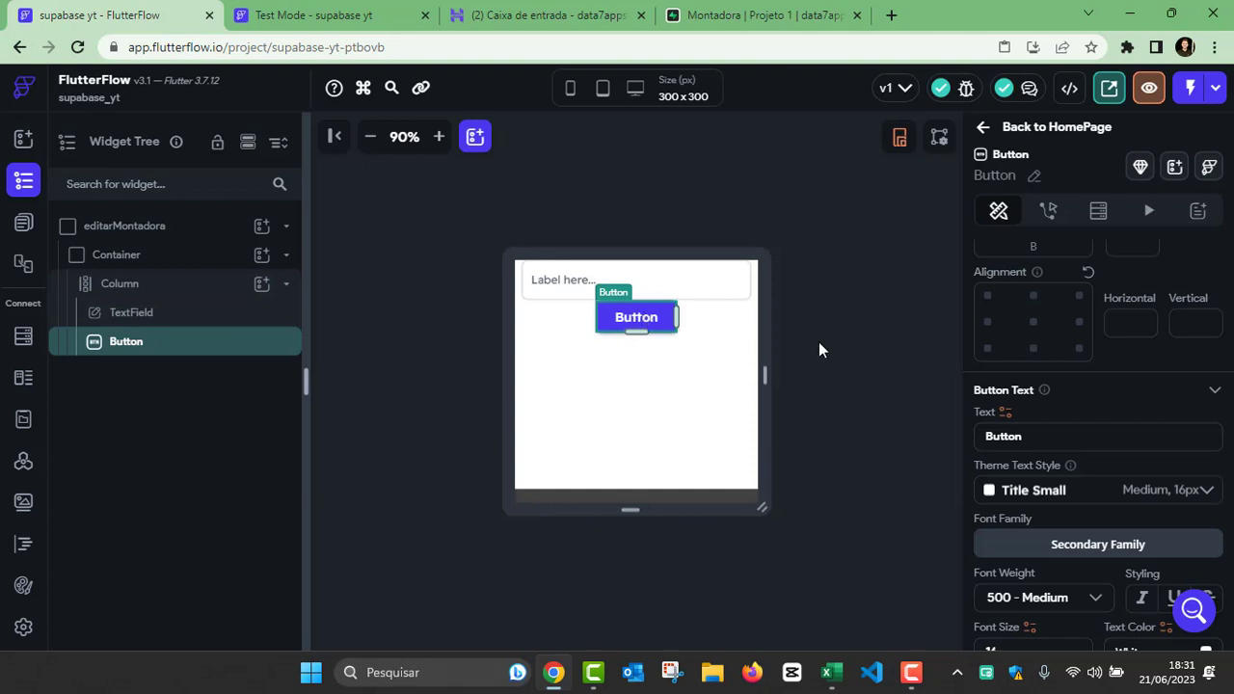
scroll(1039, 354, "up", 2)
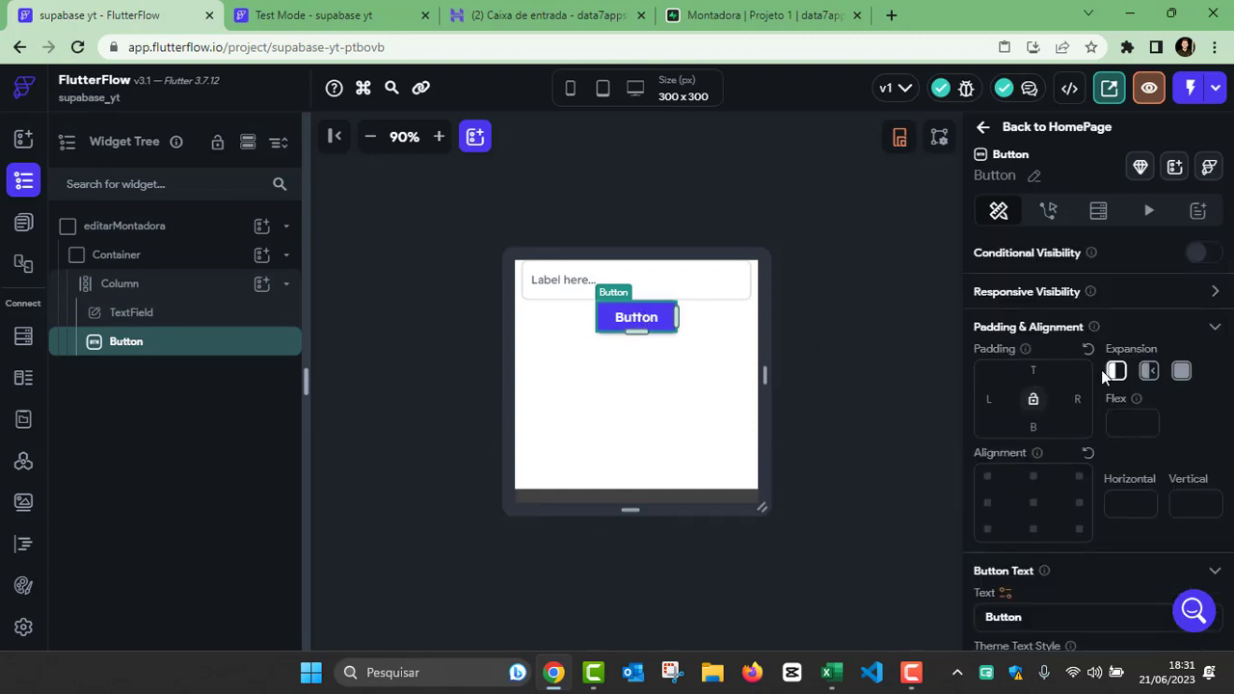
Step: Set the top padding of both the Button and the TextField in the editarMontadora component to 16
type("16")
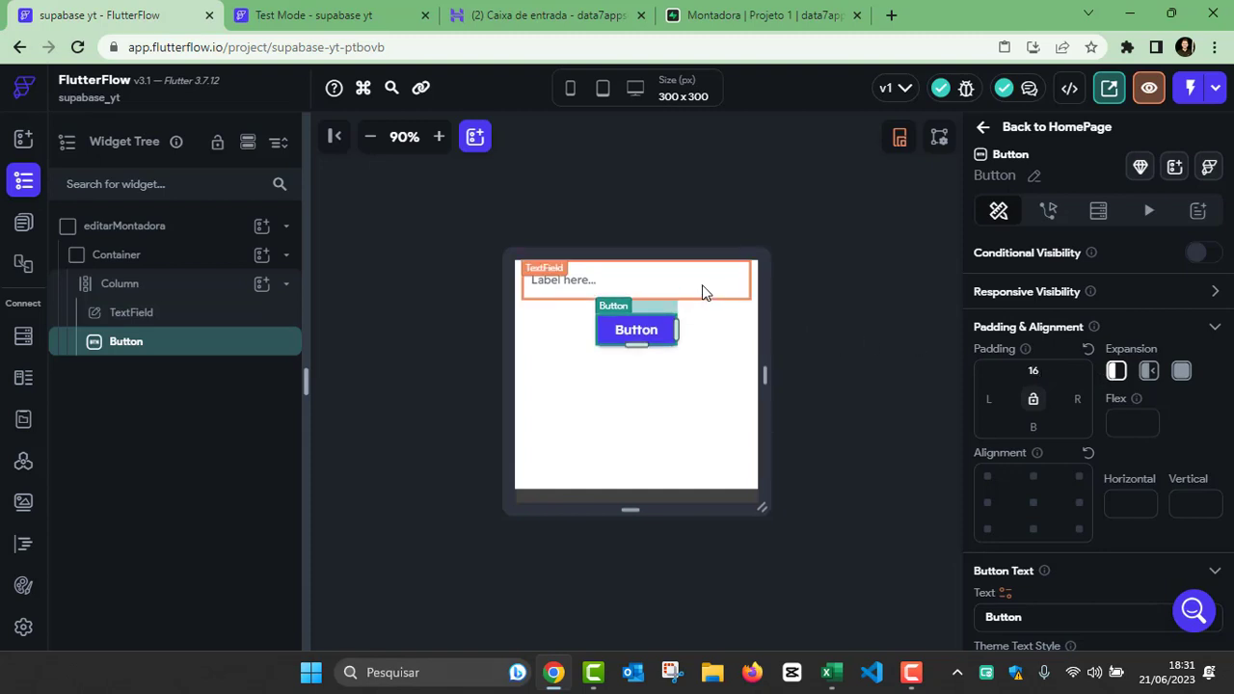
left_click(664, 291)
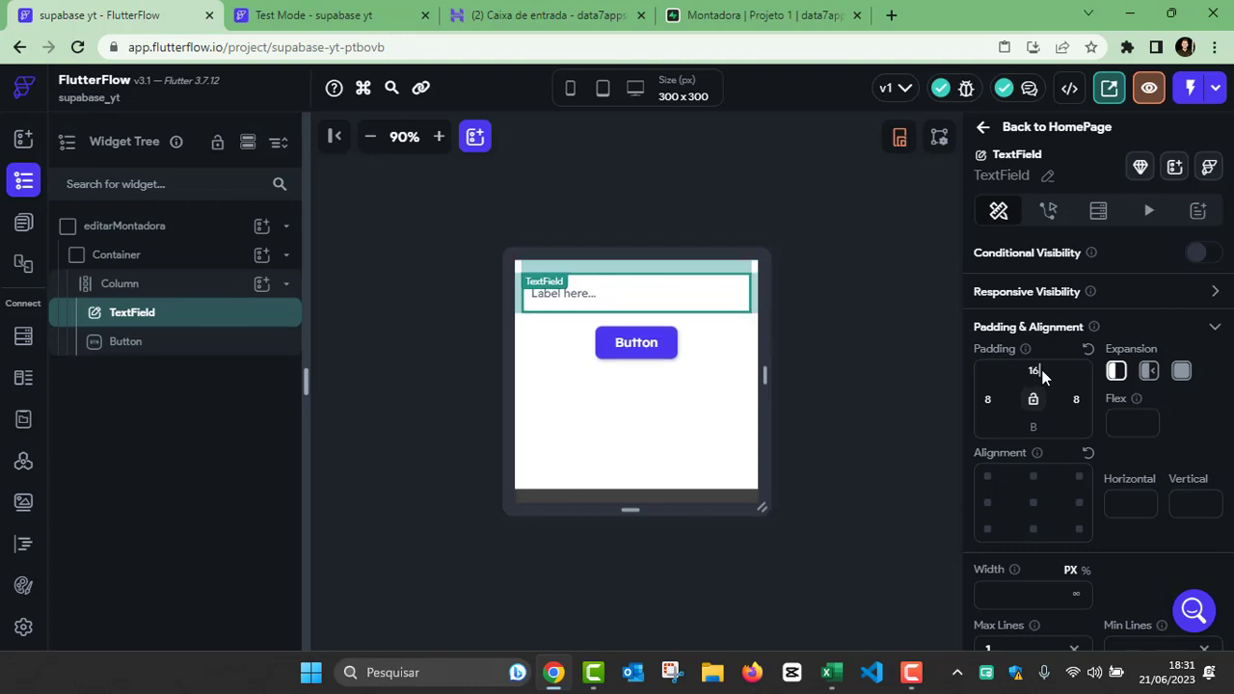
left_click(782, 397)
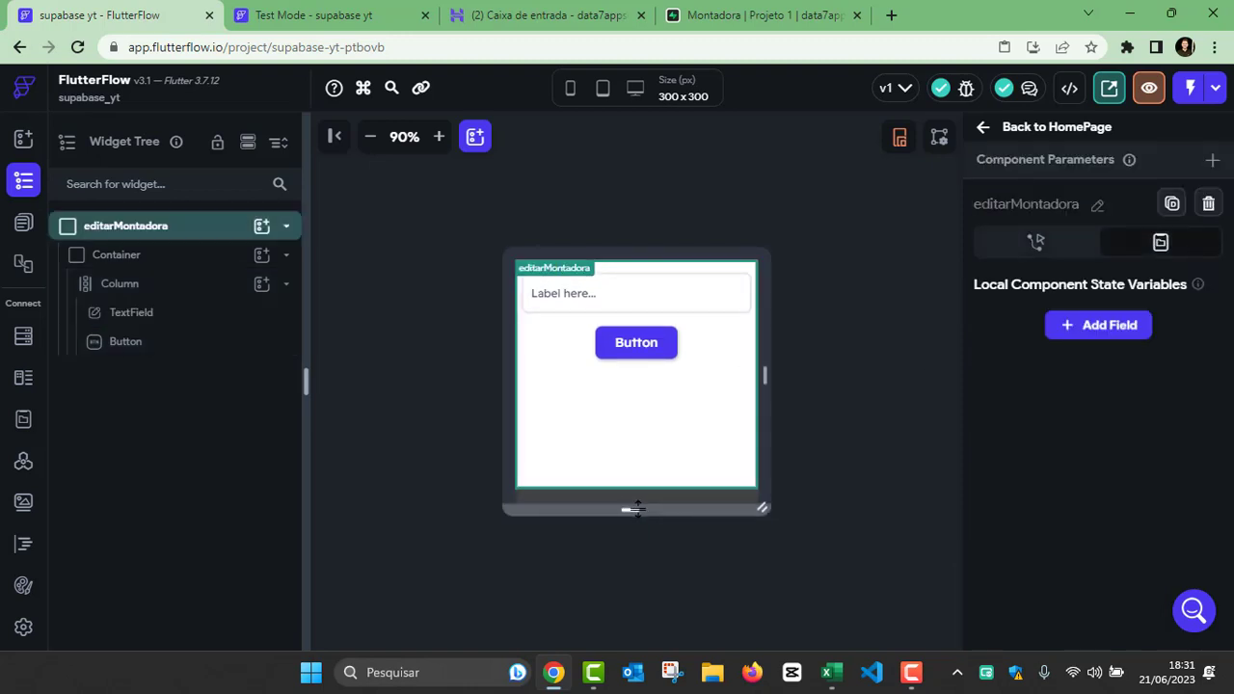
Step: Reduce the height of the editarMontadora component's canvas to about 214 px, keeping it 300 px wide
left_click_drag(644, 511, 644, 446)
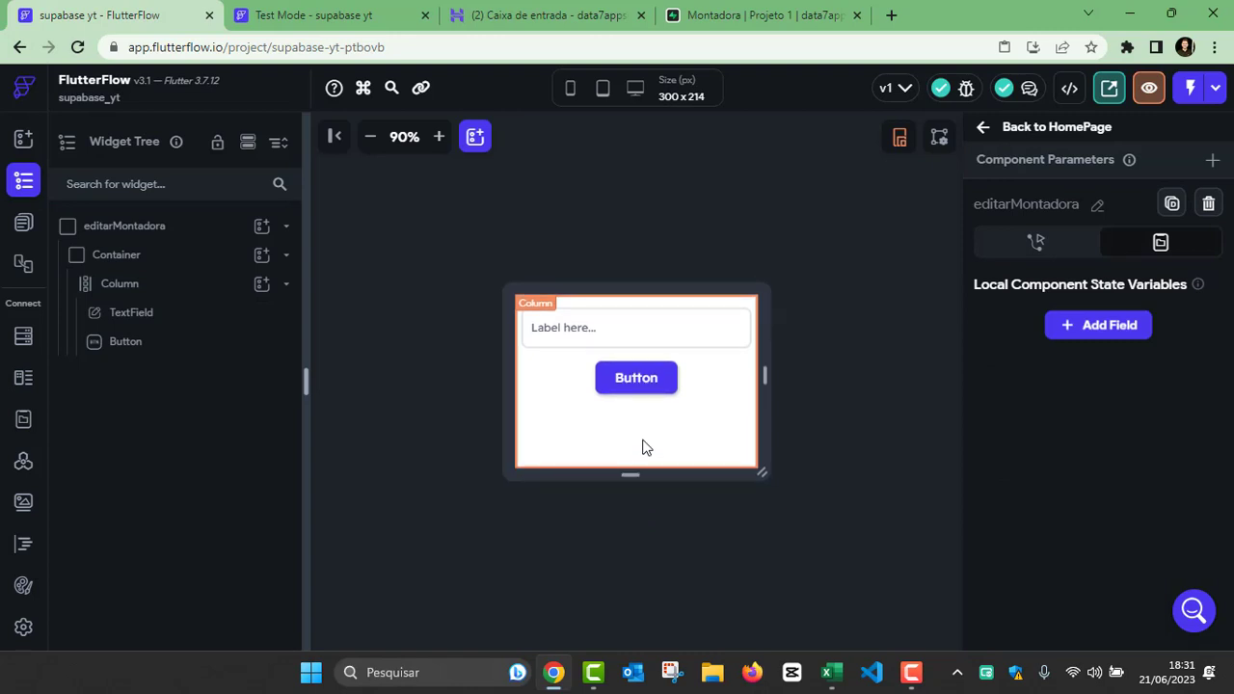
left_click(841, 413)
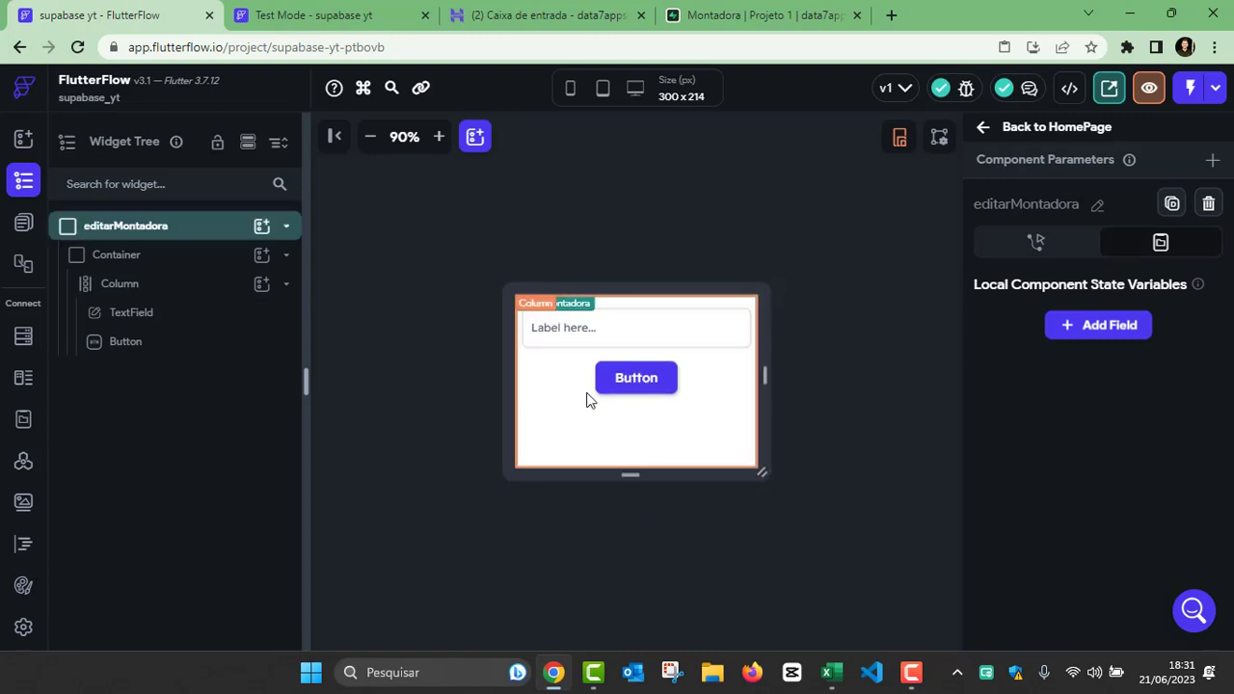
left_click(694, 226)
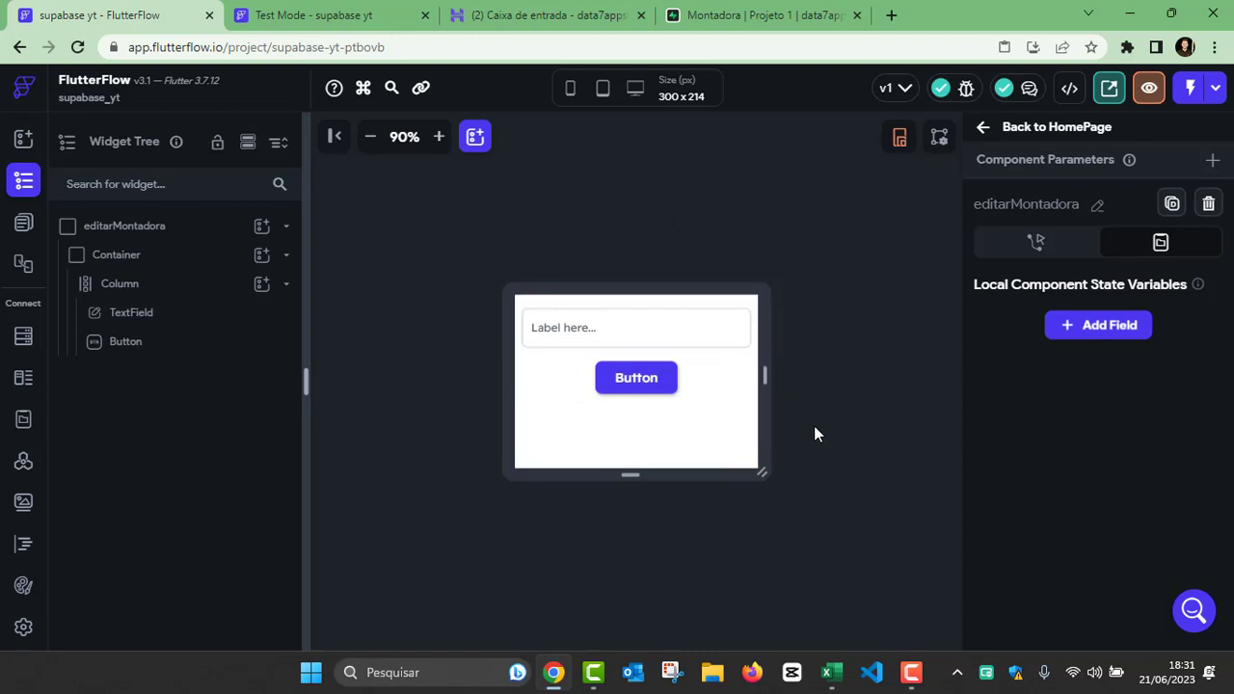
Step: Open the parameter definitions of the editarMontadora component
left_click(118, 231)
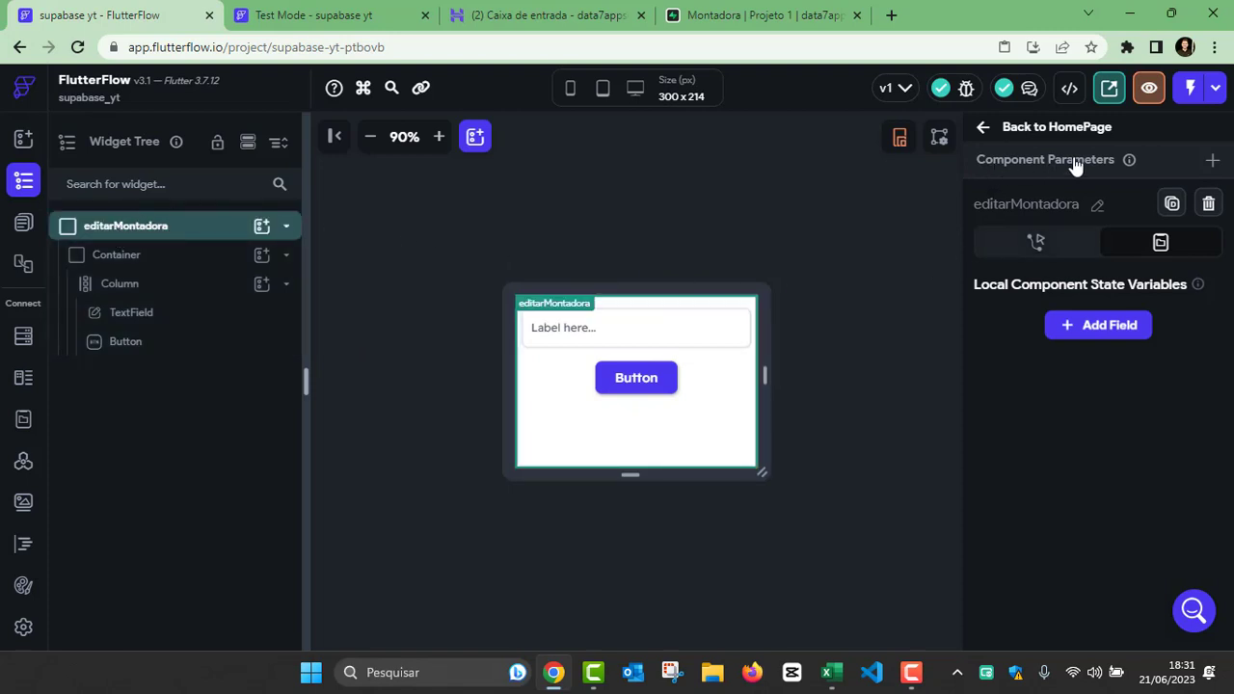
left_click(1213, 160)
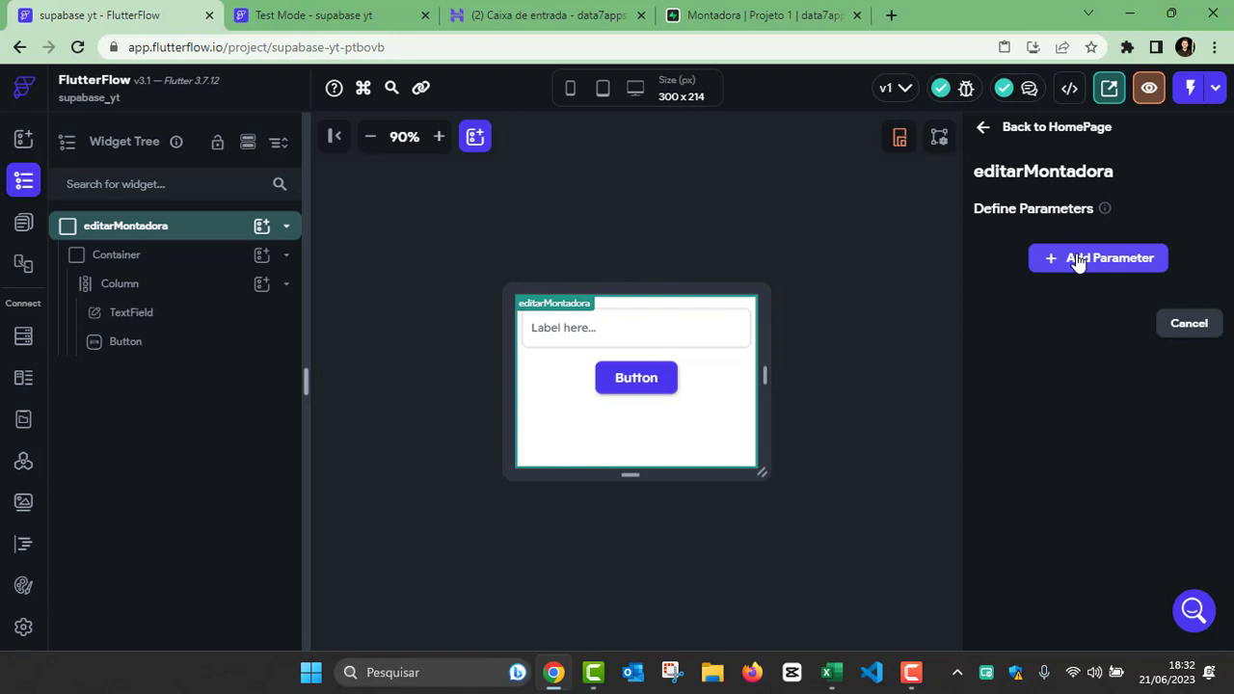
Step: Add a parameter named paramMontadora to the editarMontadora component
left_click(1080, 258)
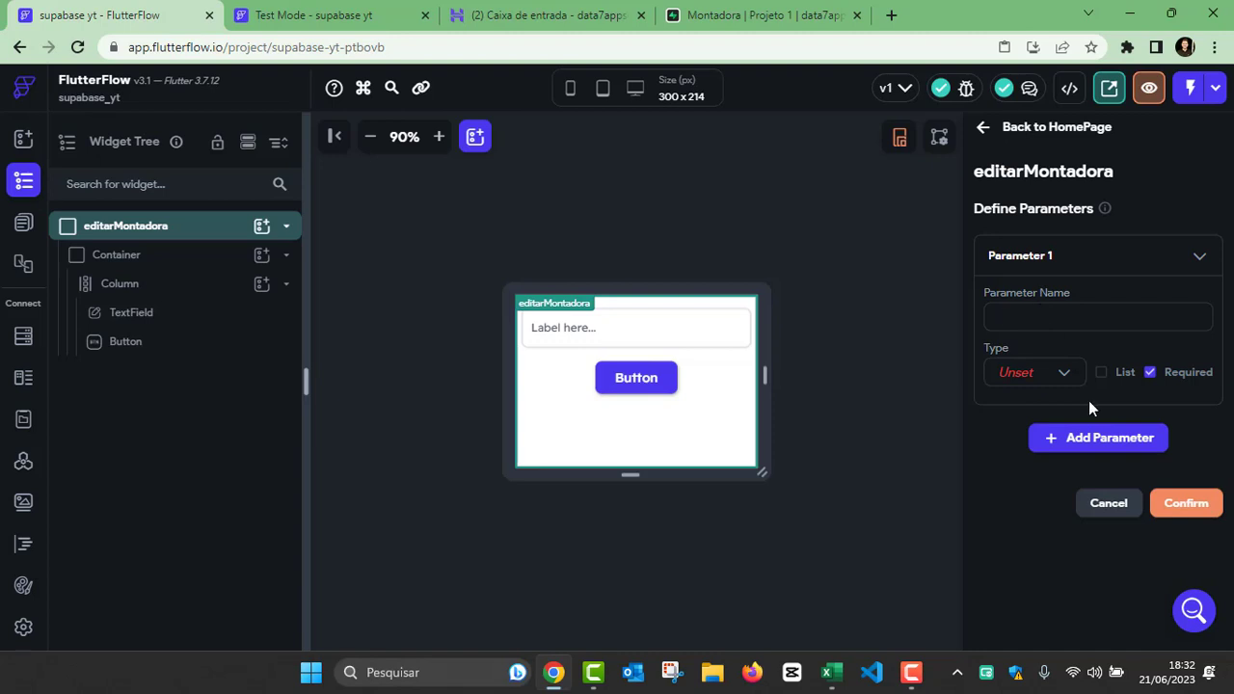
type("paramMontadora")
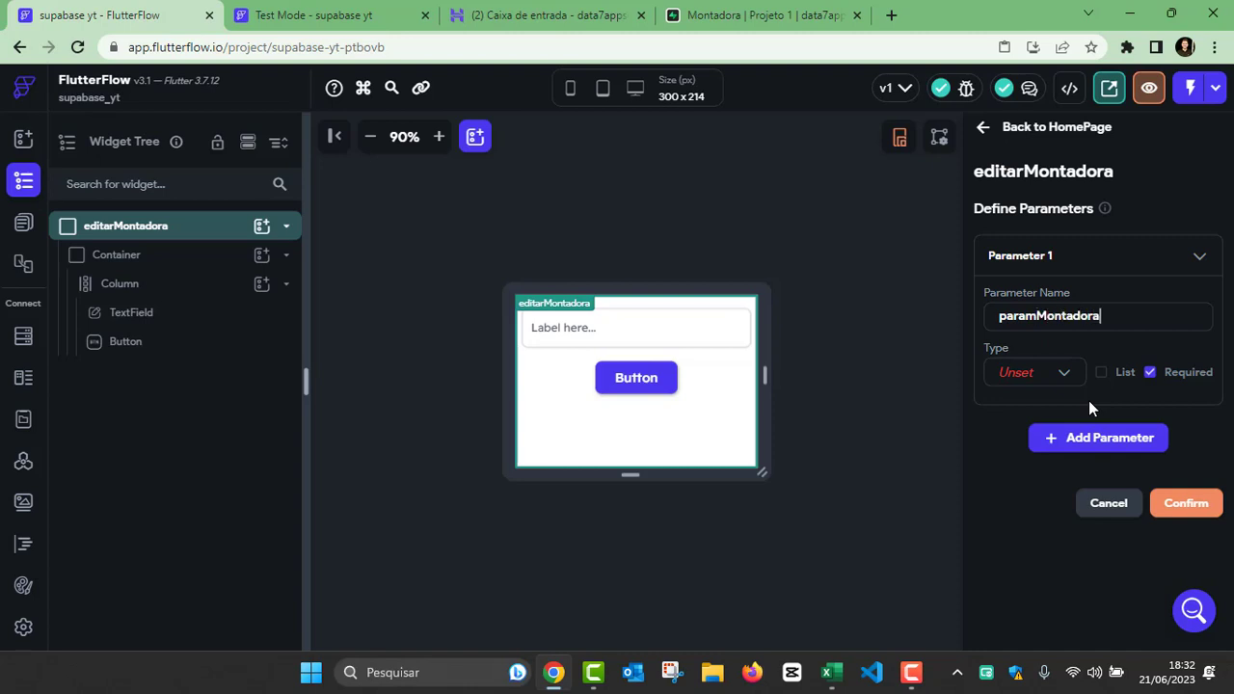
left_click_drag(1124, 316, 980, 321)
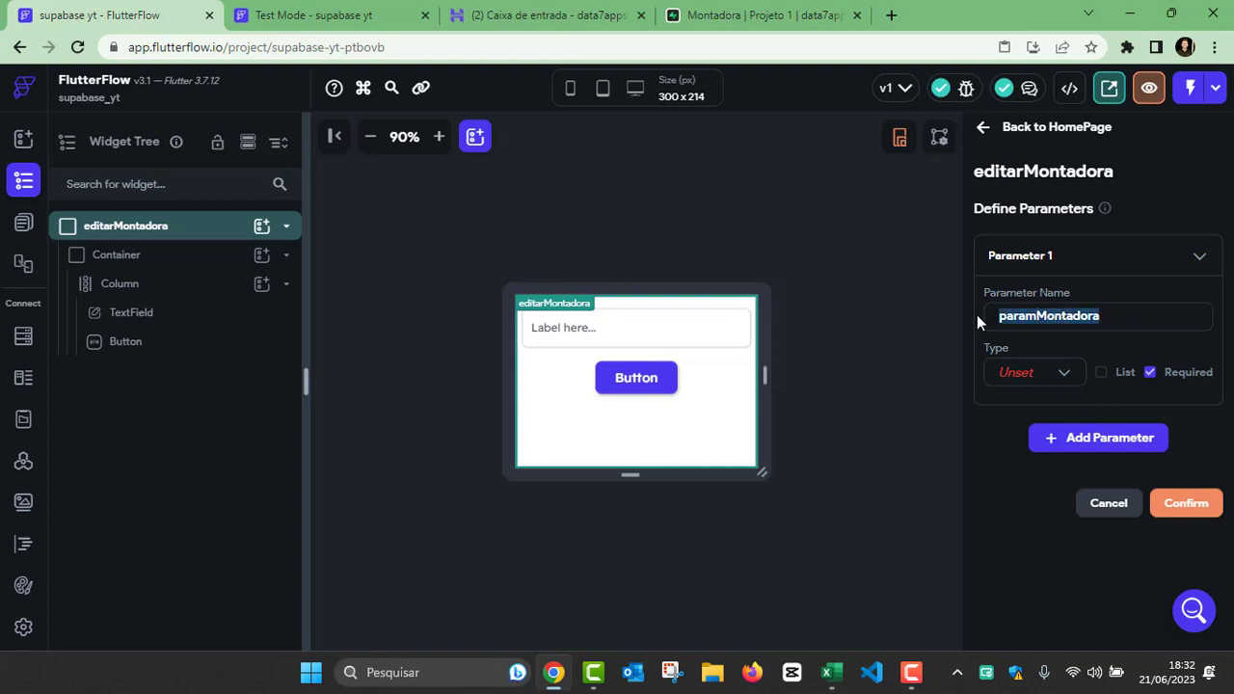
Step: Define paramMontadora as a Supabase Row from the Montadora table and save the component's parameters
left_click(1030, 373)
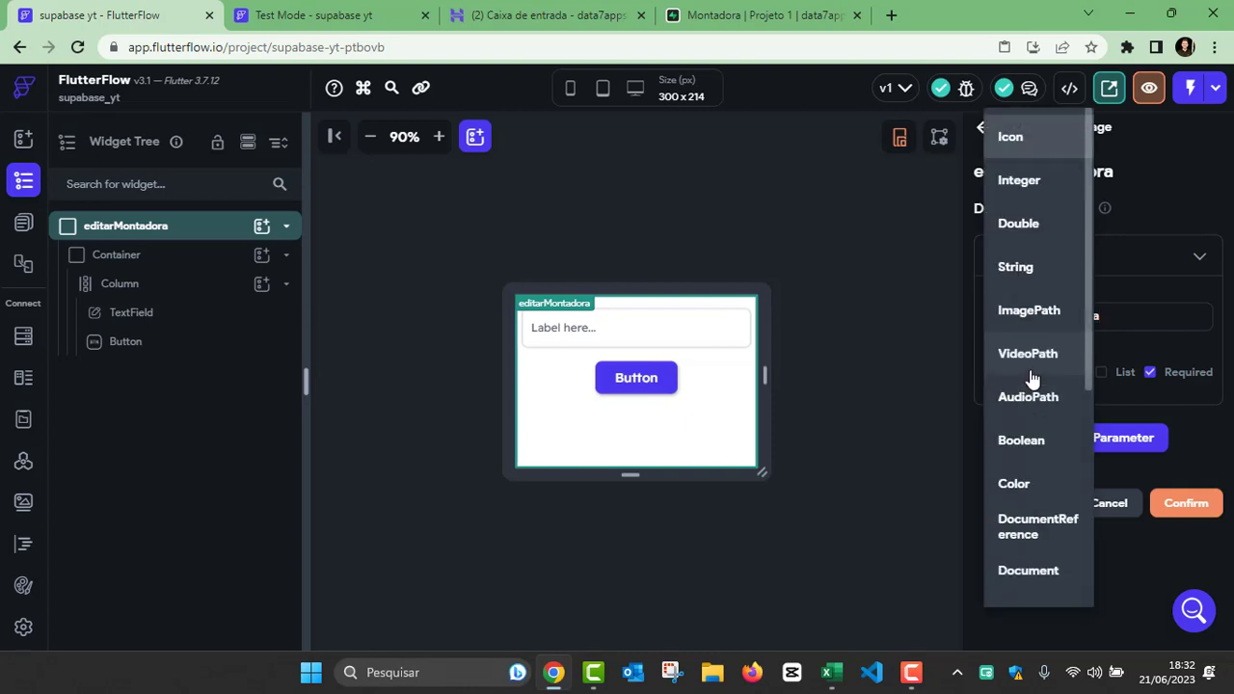
scroll(1031, 378, "down", 1)
scroll(1031, 376, "down", 4)
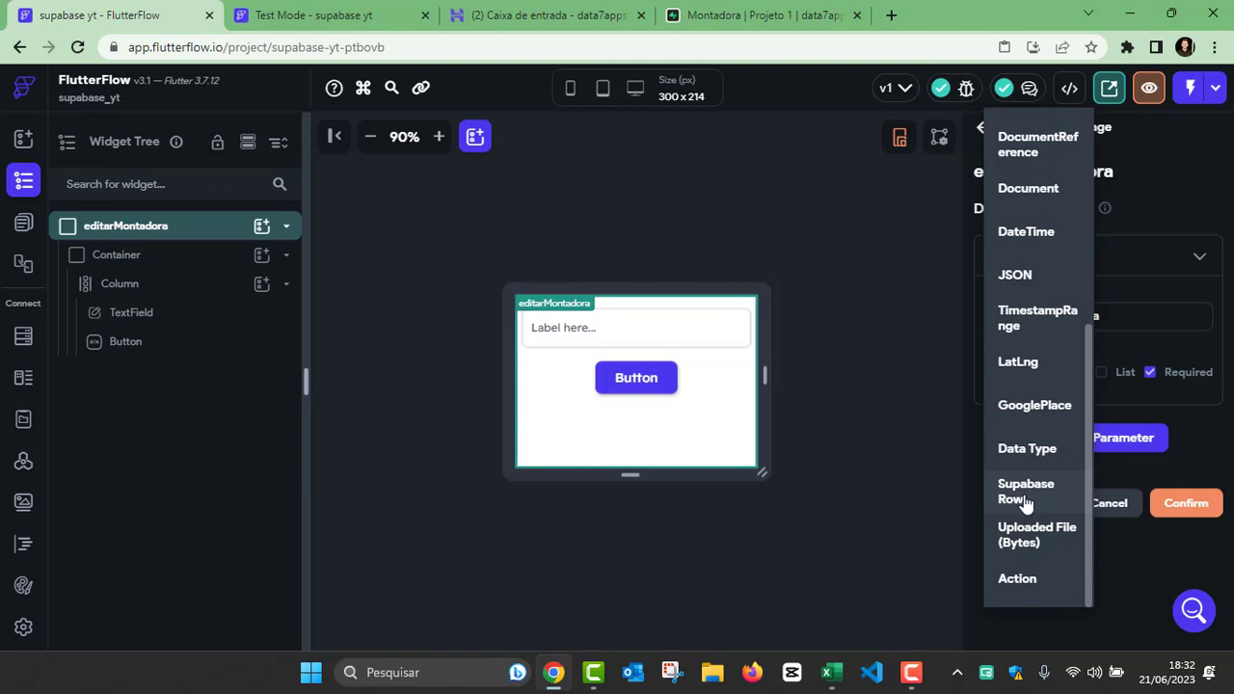
left_click(1026, 499)
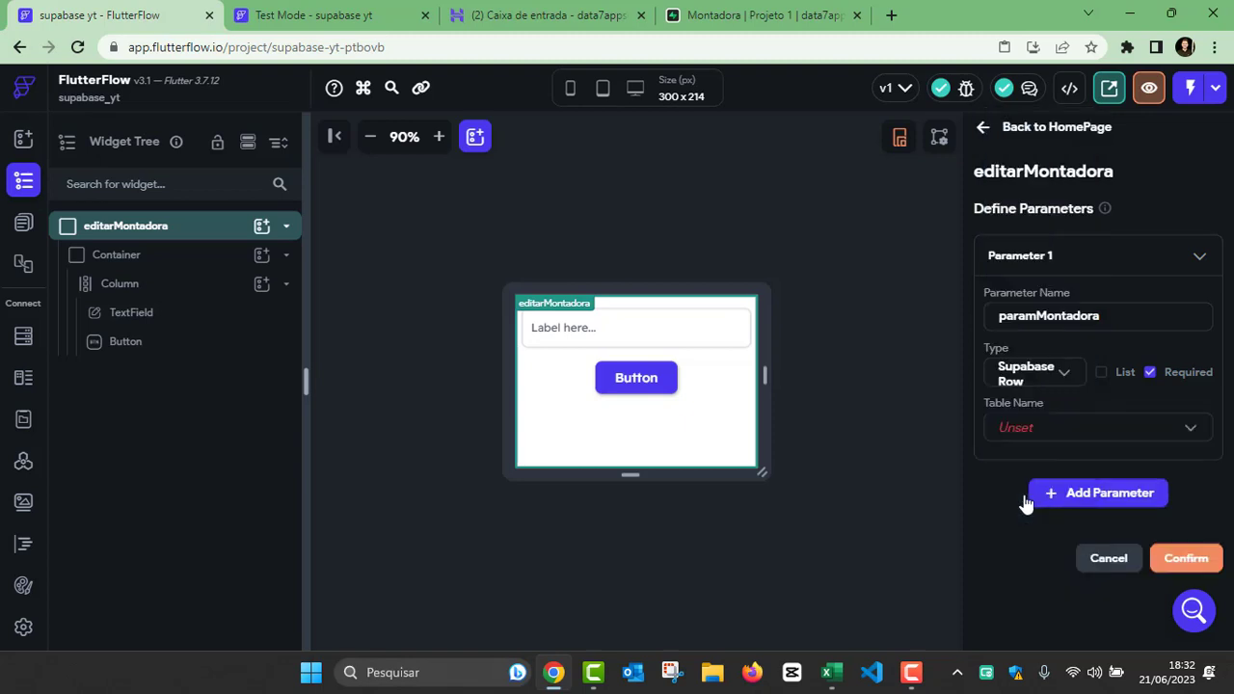
left_click(1045, 434)
left_click(1038, 434)
left_click(1178, 561)
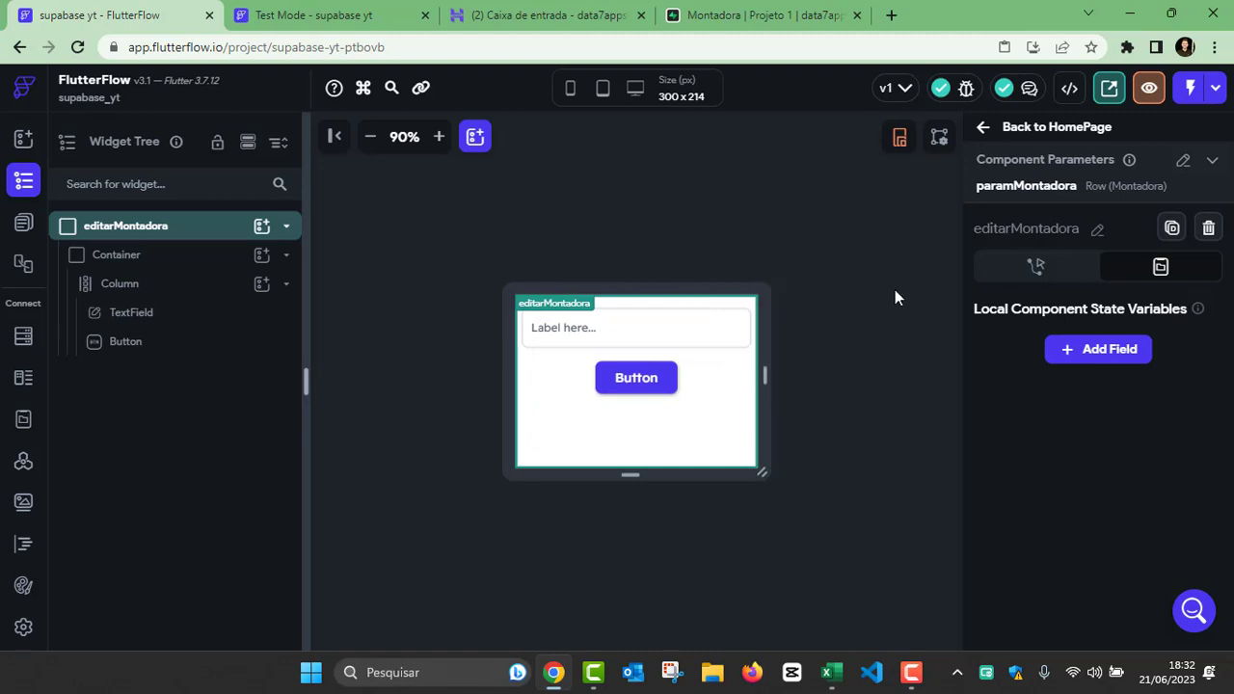
Step: Bind the TextField's initial value to the montadora field of the paramMontadora component parameter
left_click(617, 342)
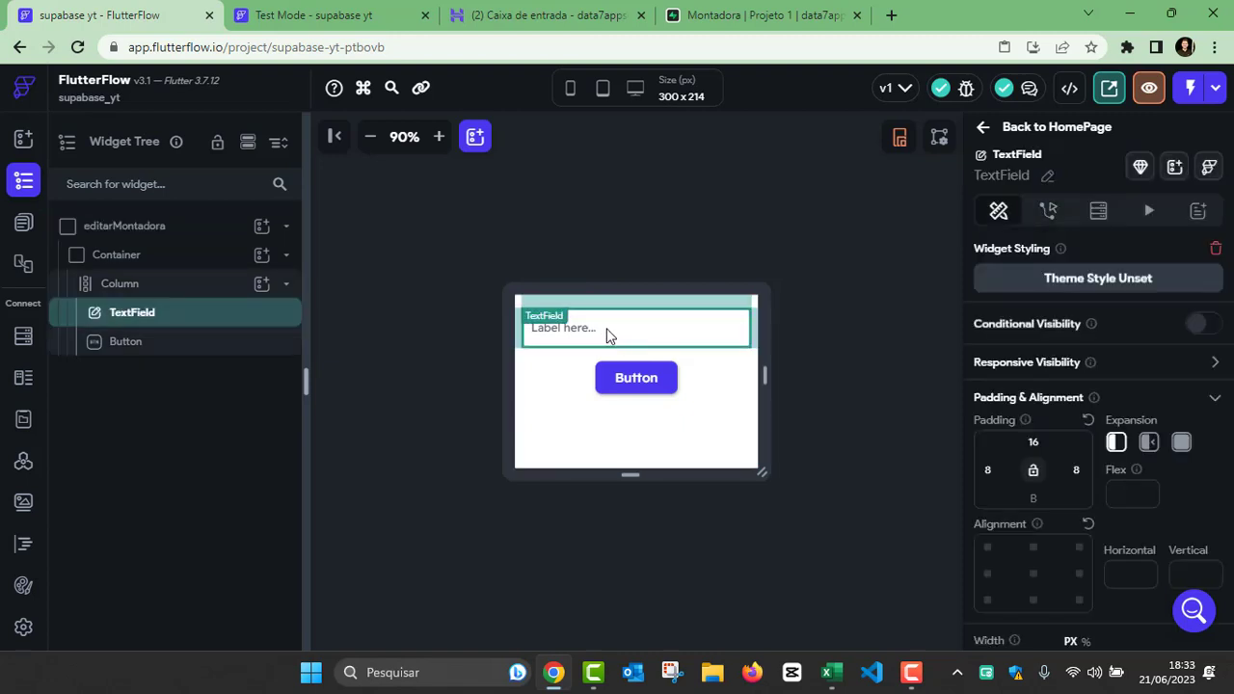
scroll(1039, 376, "down", 5)
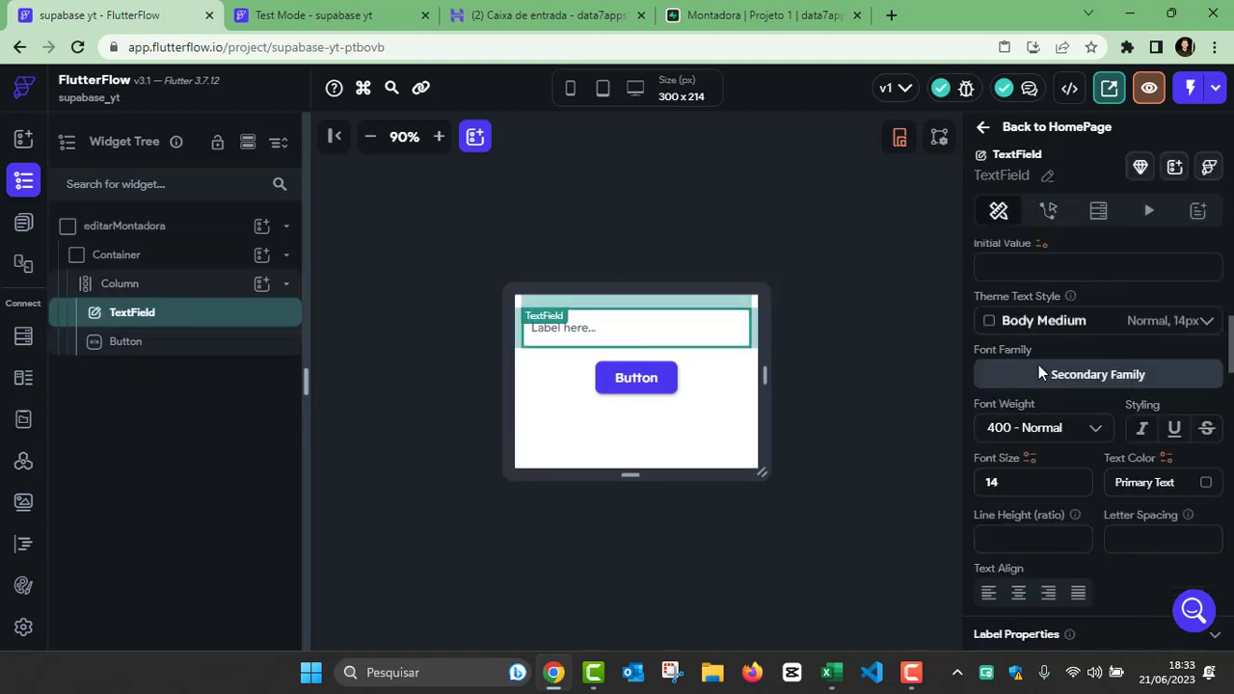
scroll(996, 264, "up", 1)
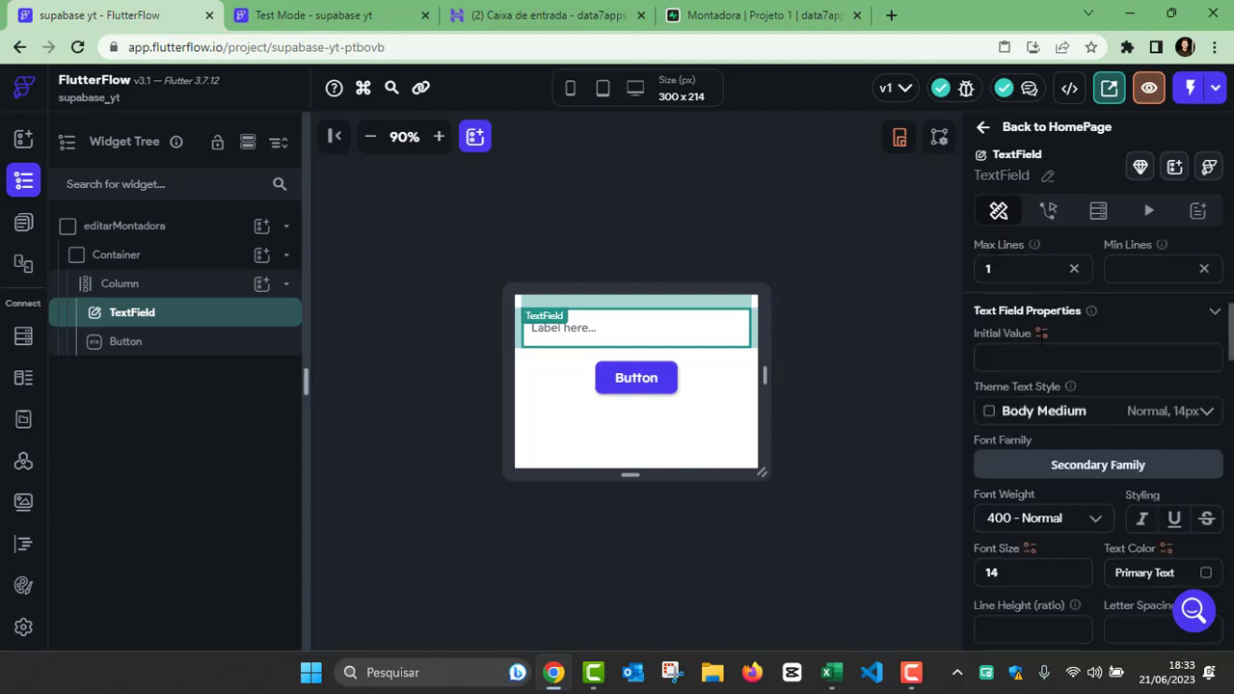
left_click(1042, 335)
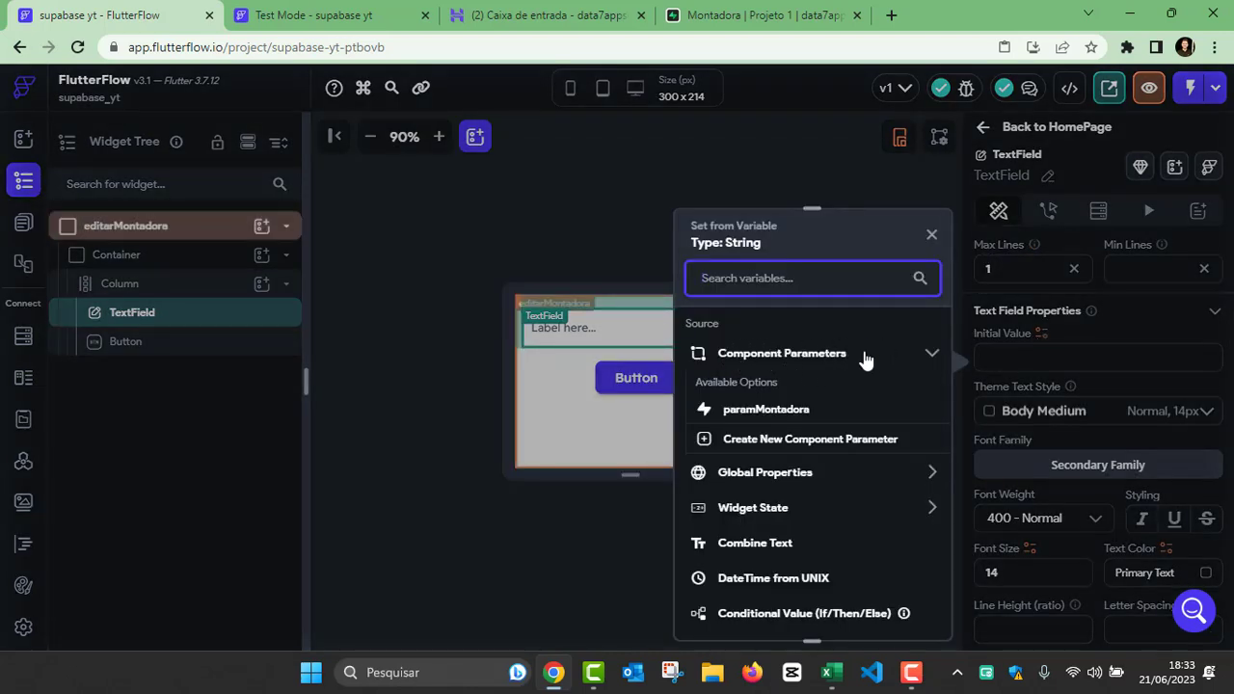
left_click(929, 352)
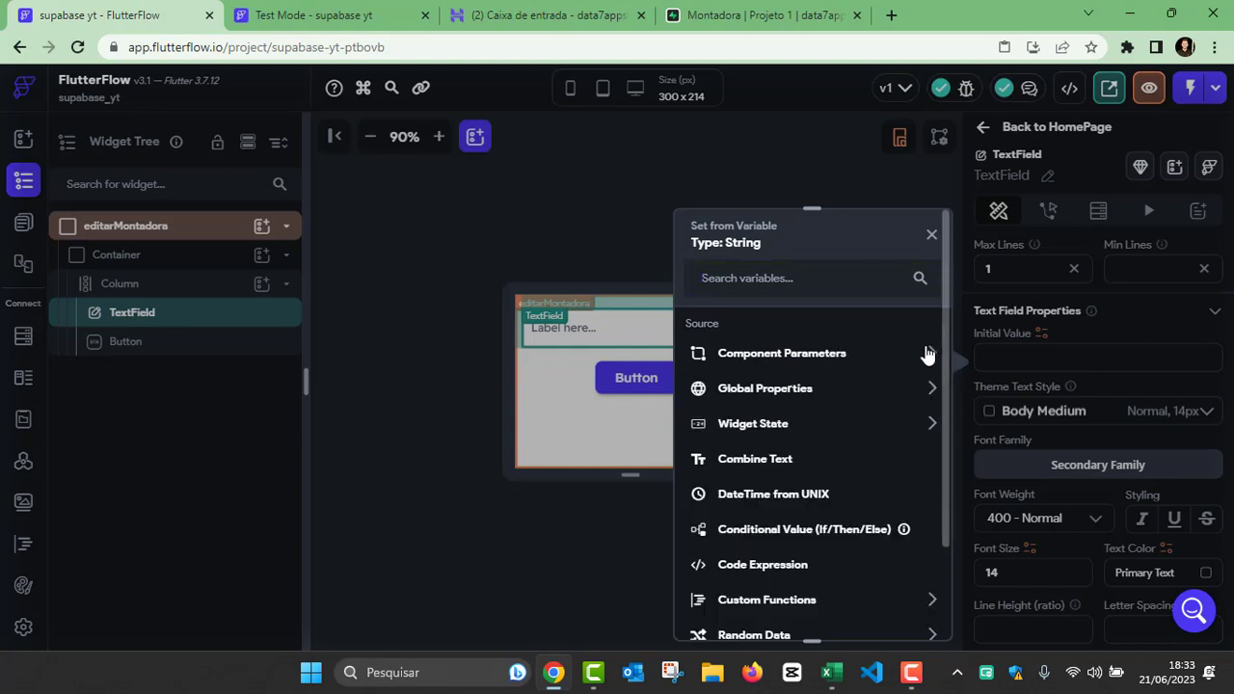
left_click(926, 353)
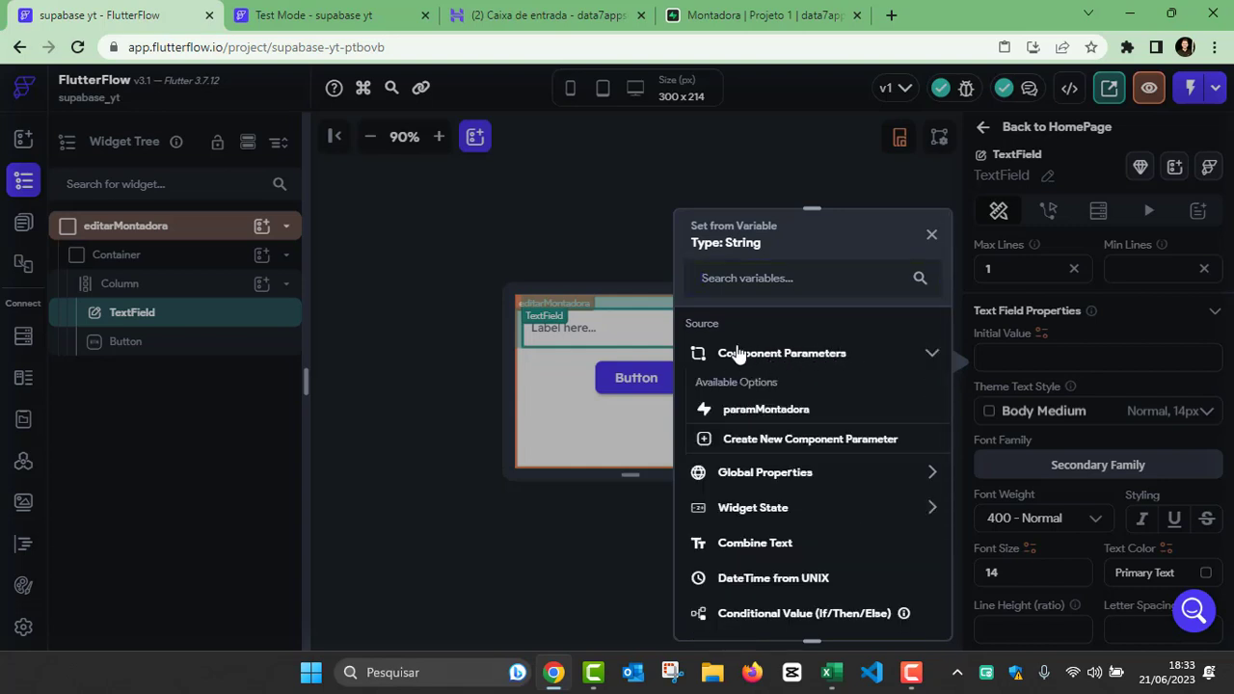
left_click(786, 410)
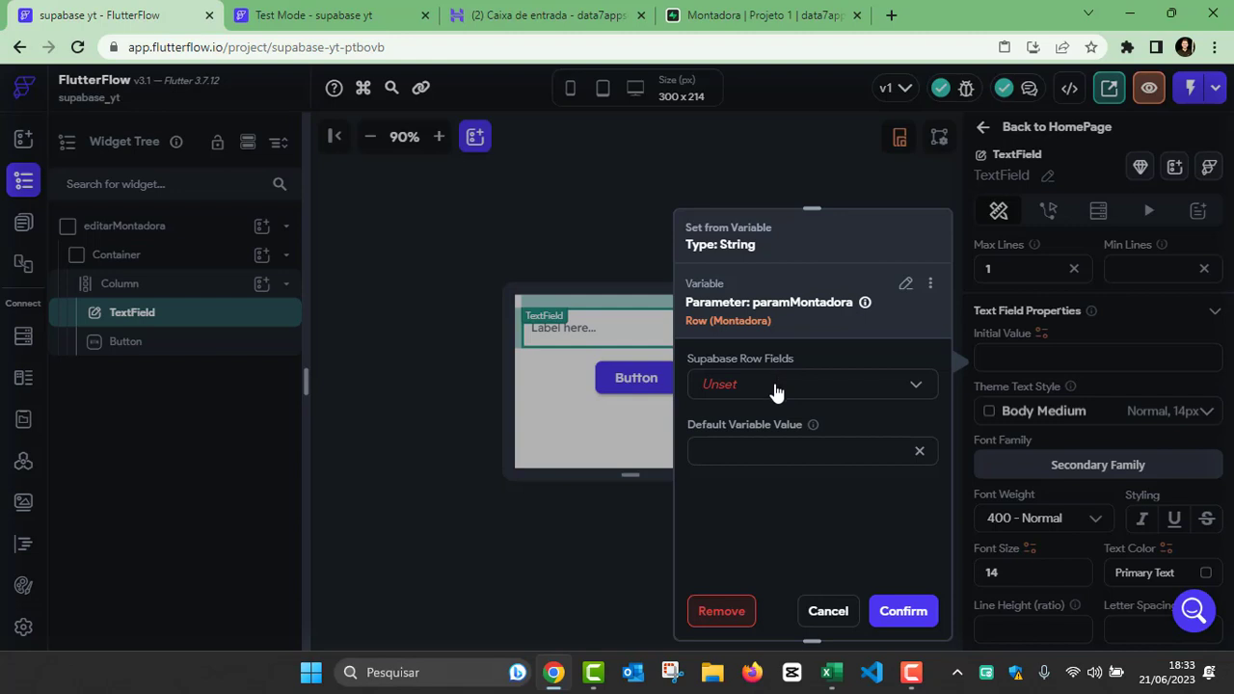
left_click(776, 388)
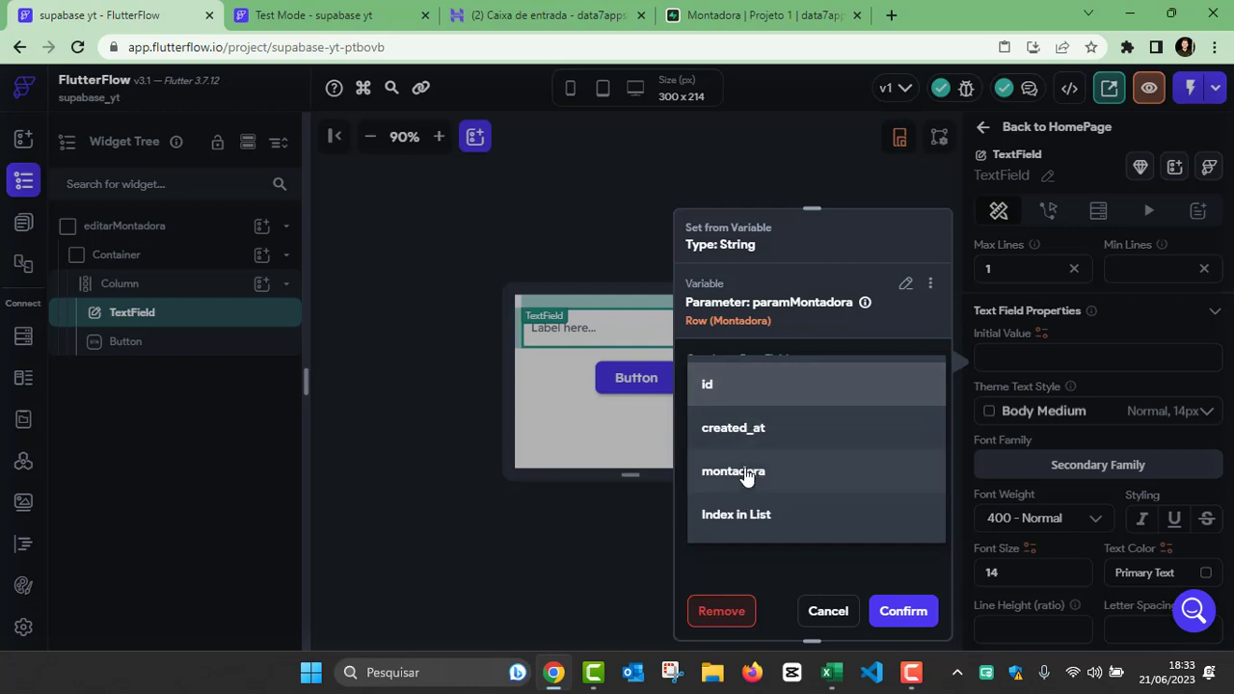
left_click(731, 472)
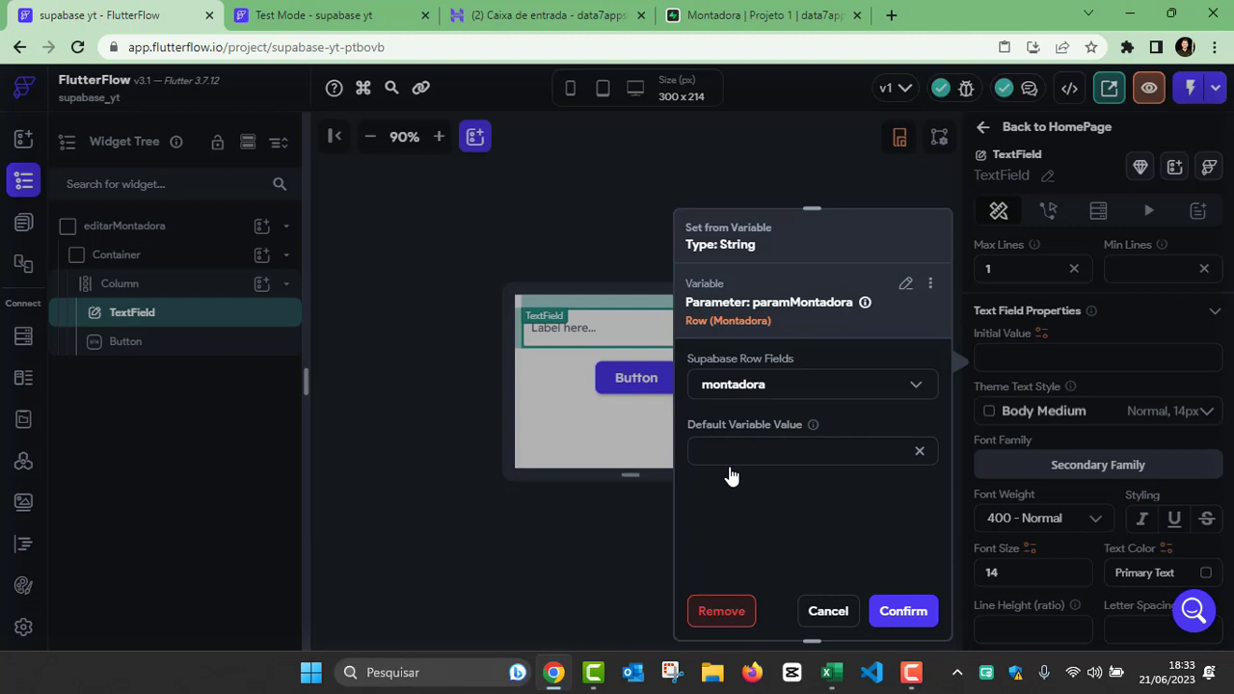
left_click(889, 609)
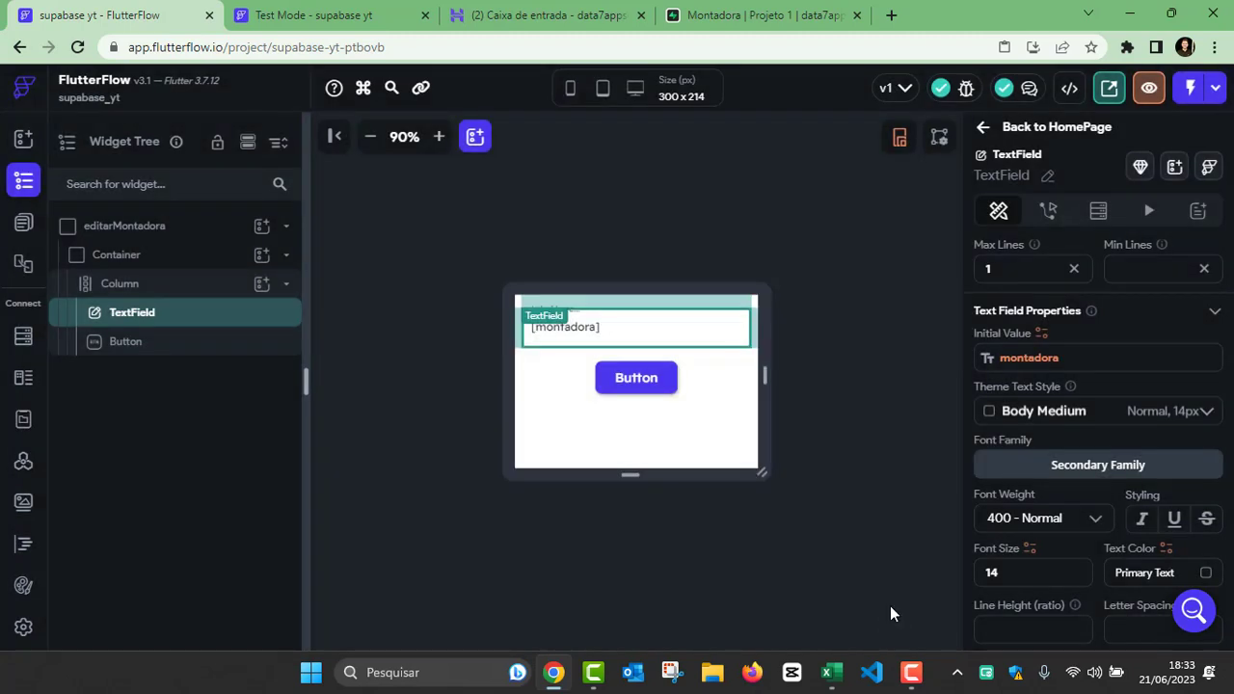
left_click(830, 412)
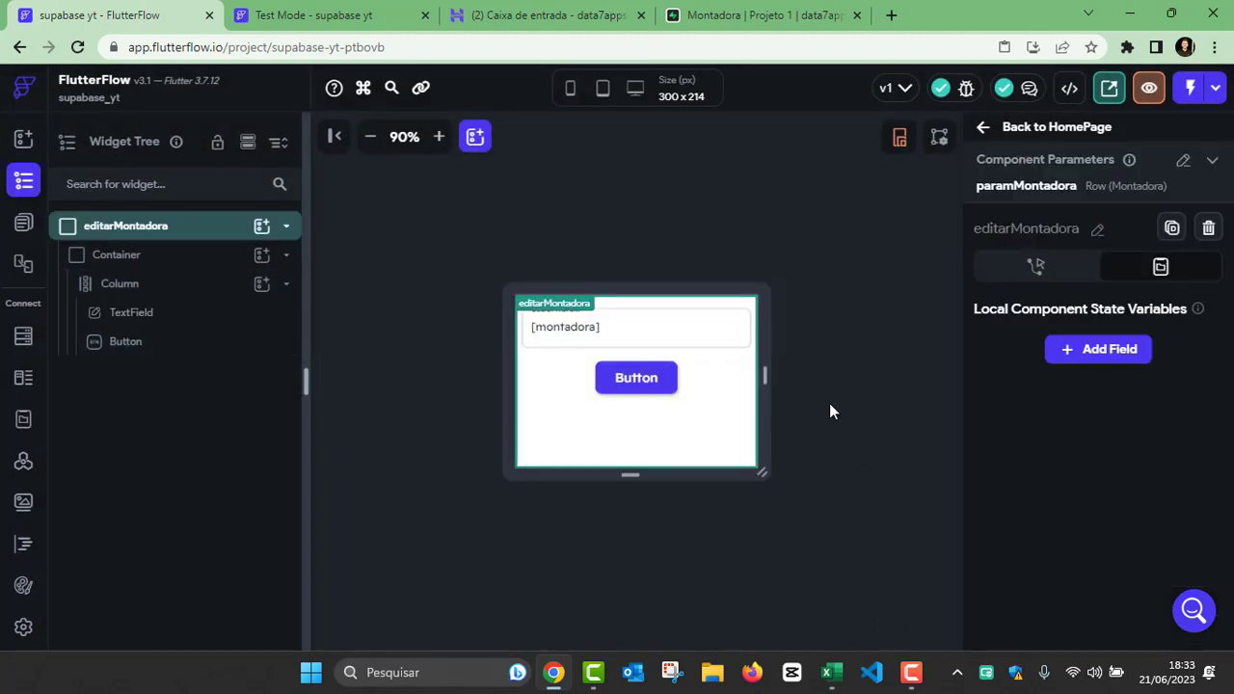
Step: Open the HomePage for editing
left_click(26, 228)
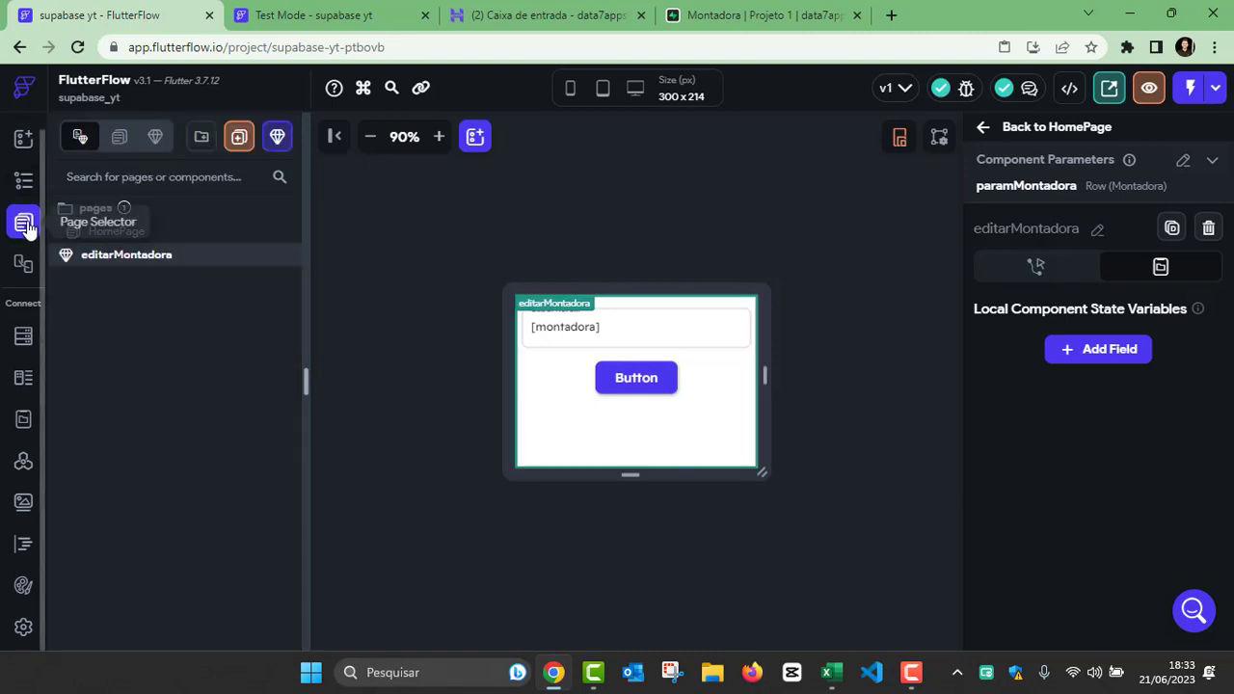
left_click(26, 183)
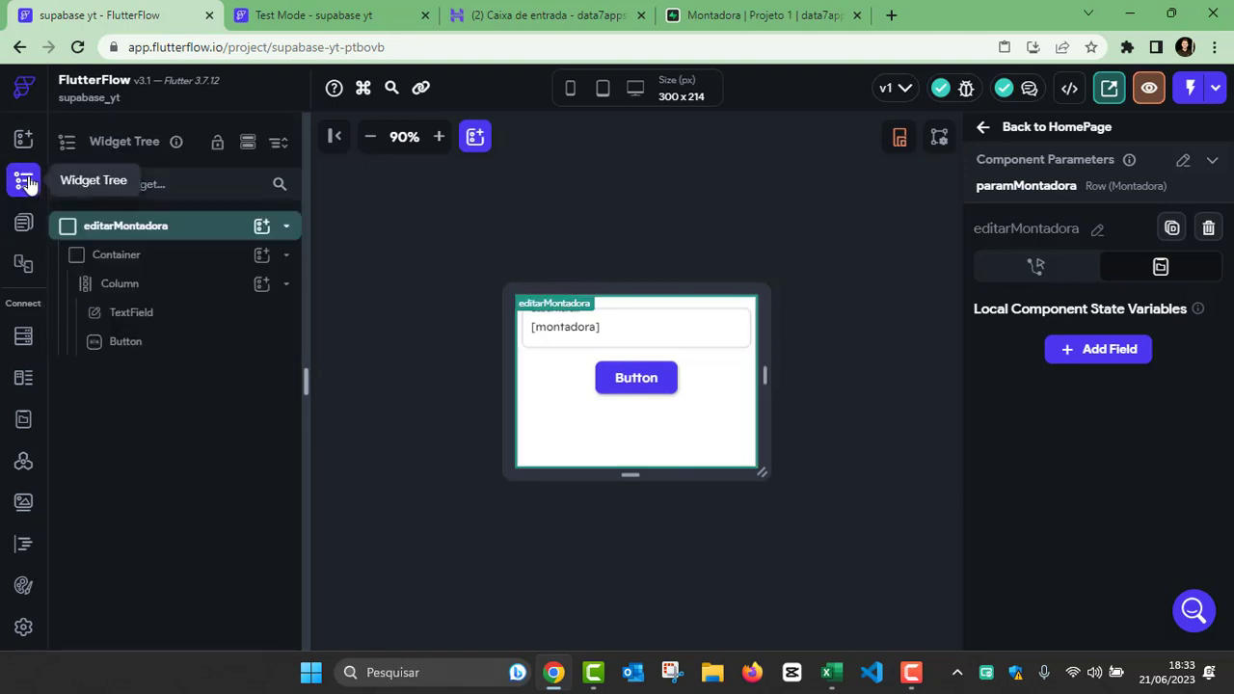
left_click(26, 224)
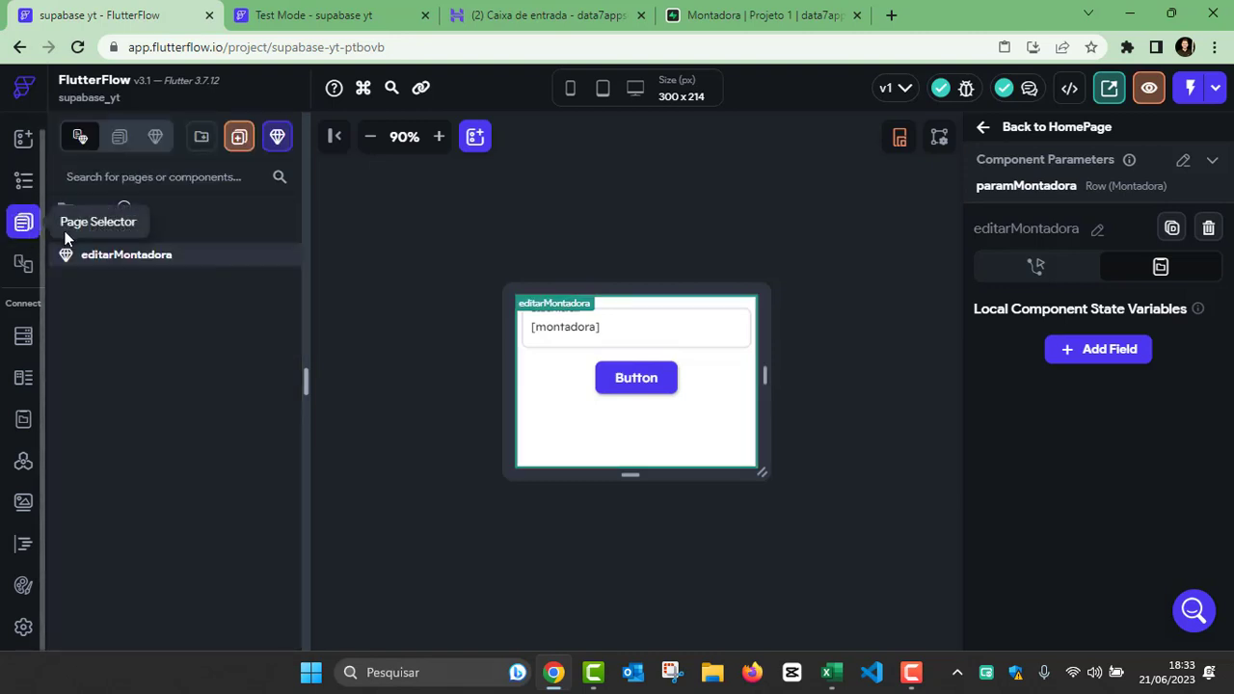
left_click(177, 236)
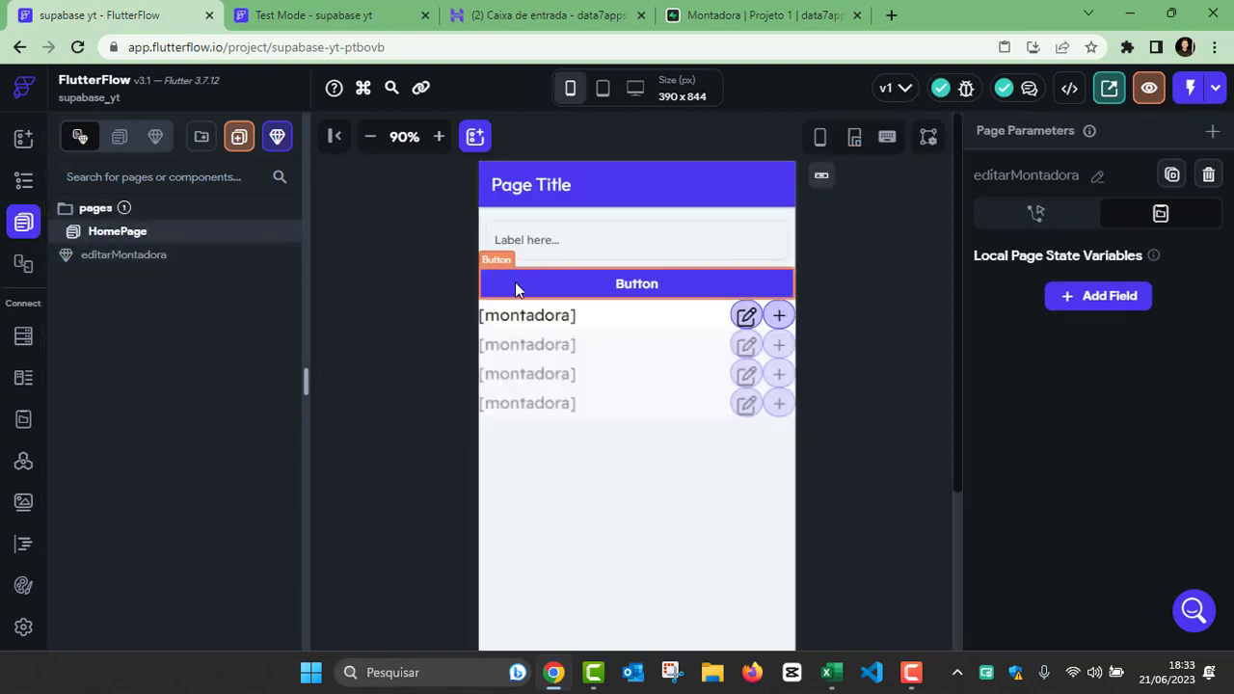
Step: Add an On Tap action that shows a Bottom Sheet to the edit icon button in the montadora list row
left_click(745, 316)
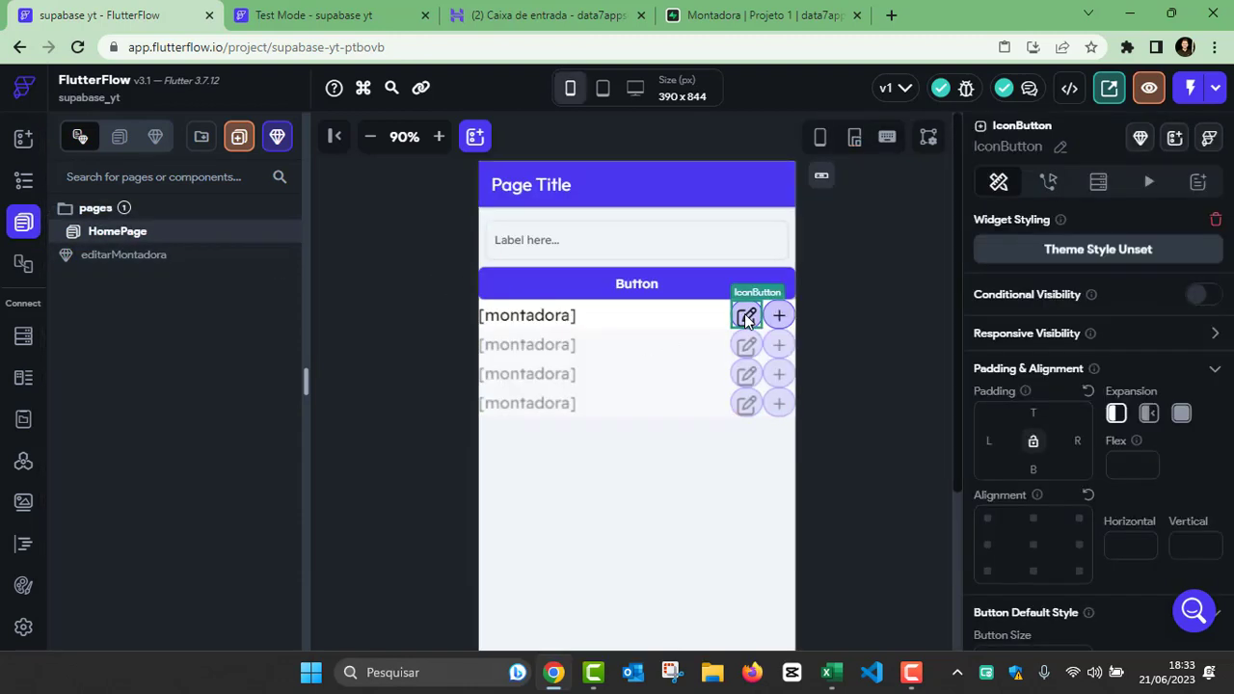
left_click(1053, 183)
left_click(1174, 282)
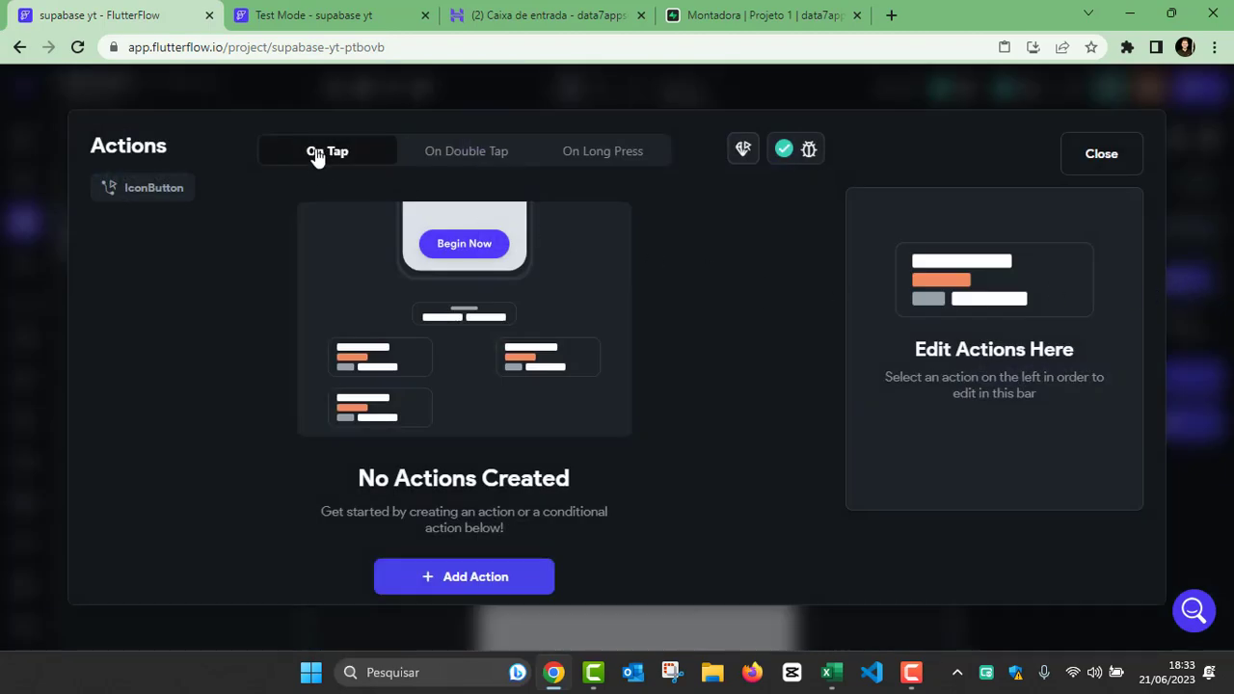
left_click(460, 578)
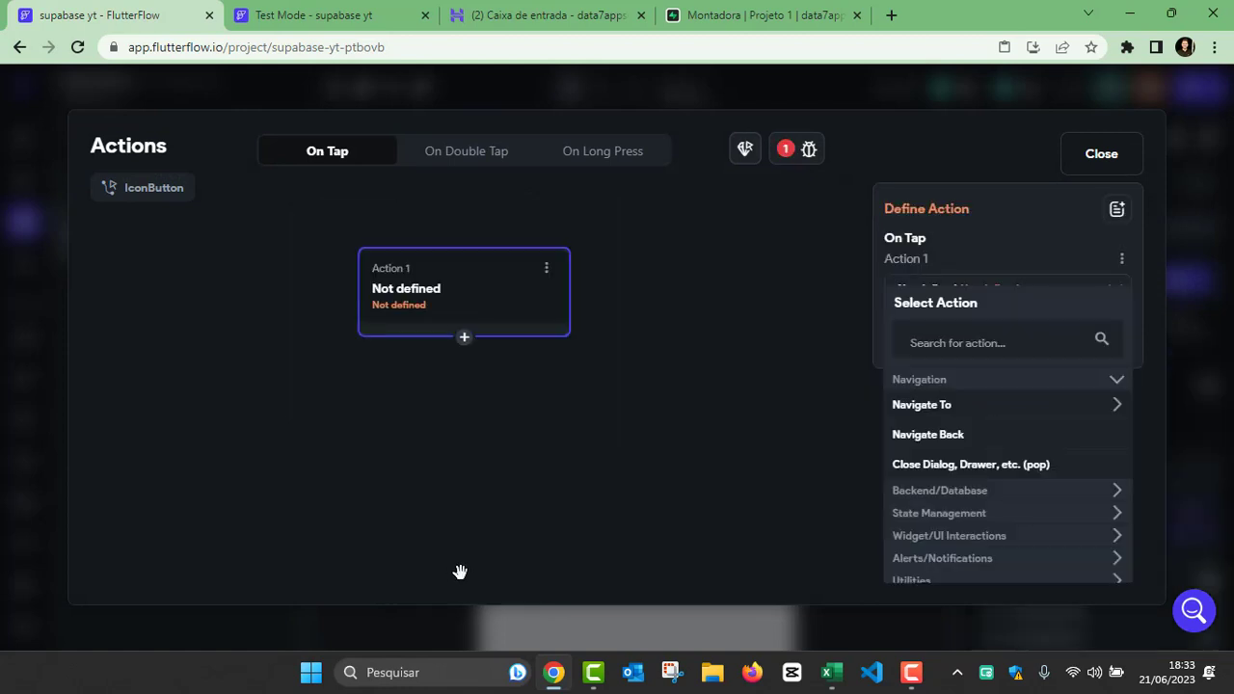
left_click(948, 345)
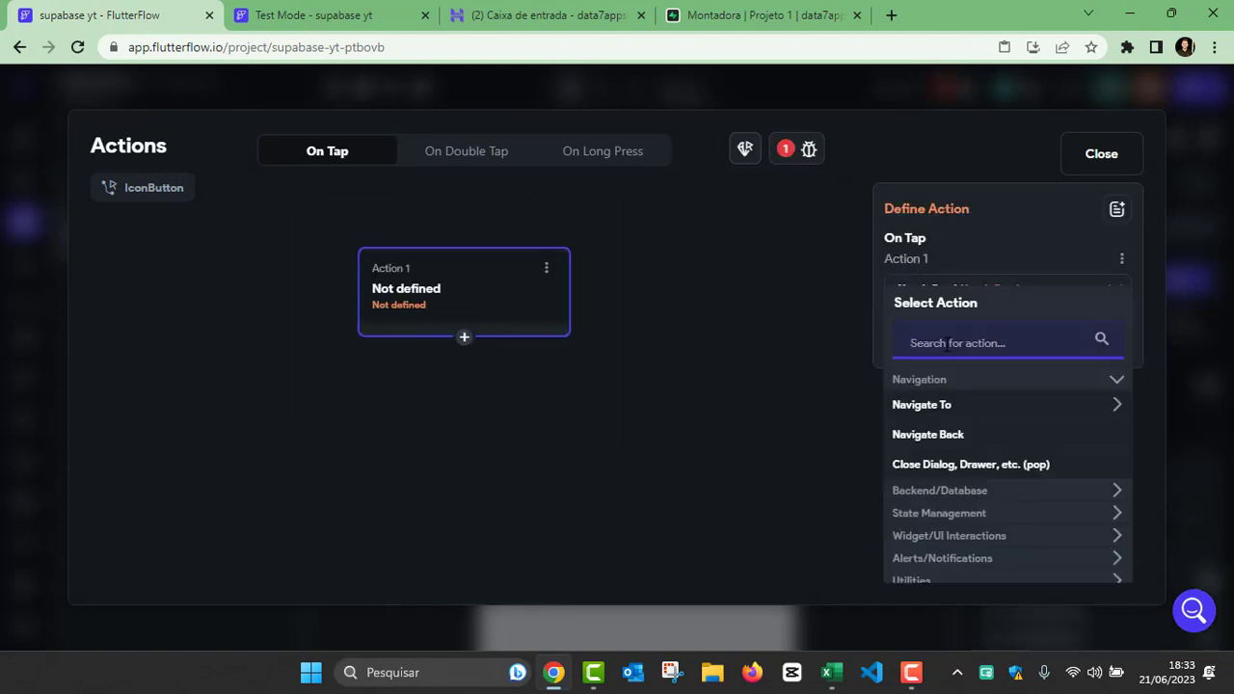
type("bot")
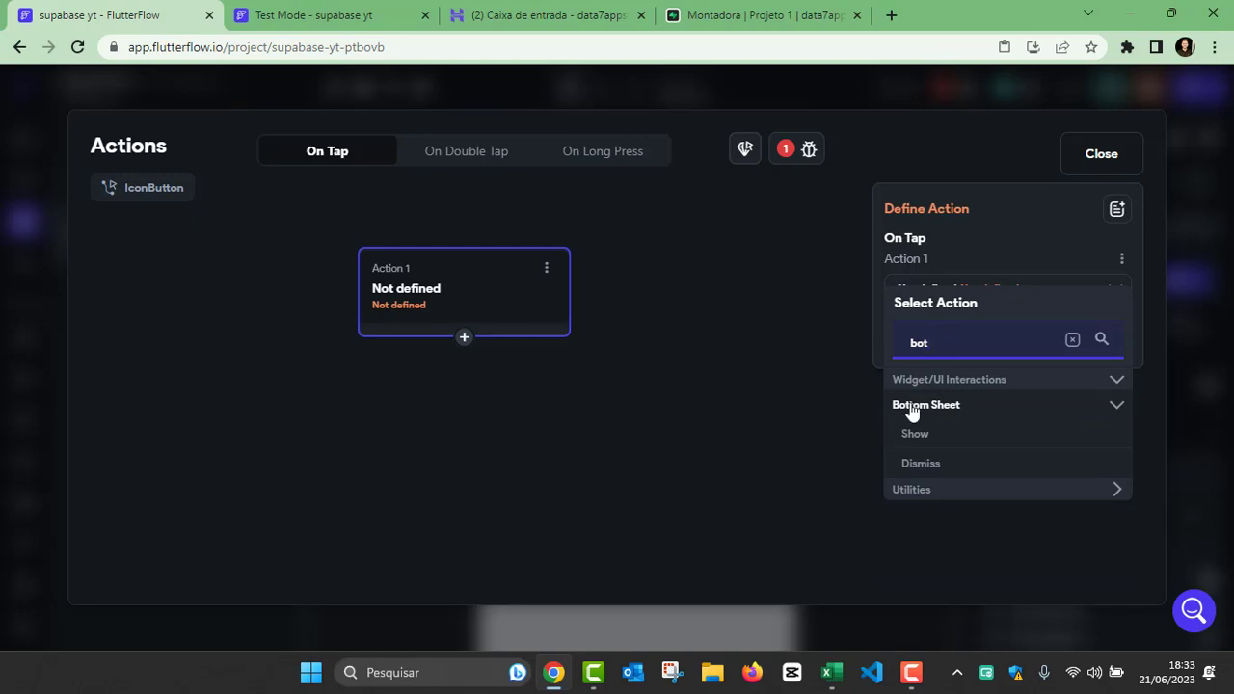
left_click(910, 436)
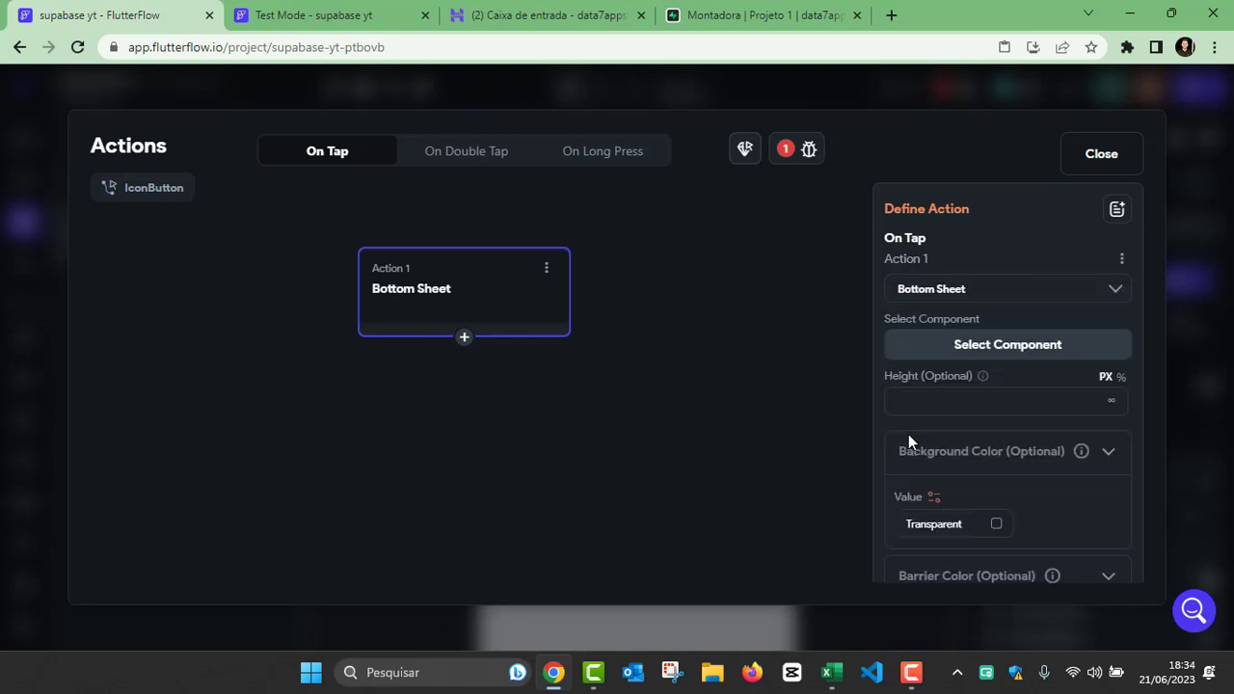
Step: Assign the editarMontadora component to the Bottom Sheet action and set its height to 300 px
left_click_drag(482, 300, 476, 281)
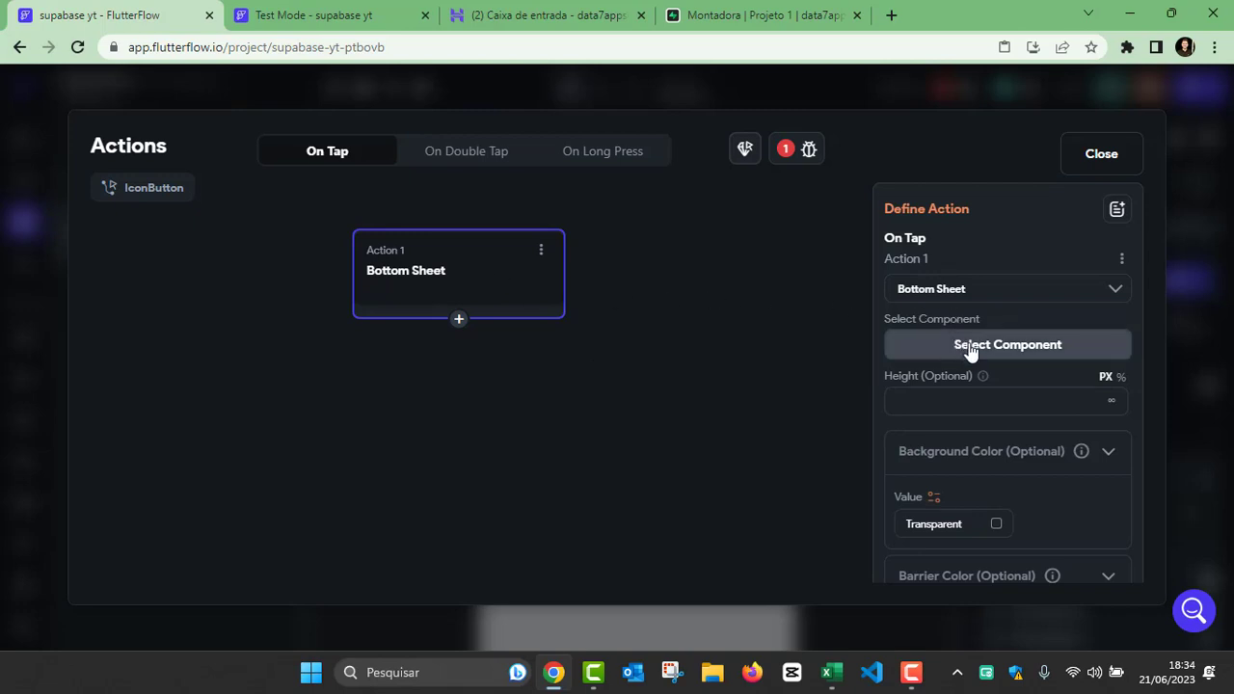
left_click(1017, 349)
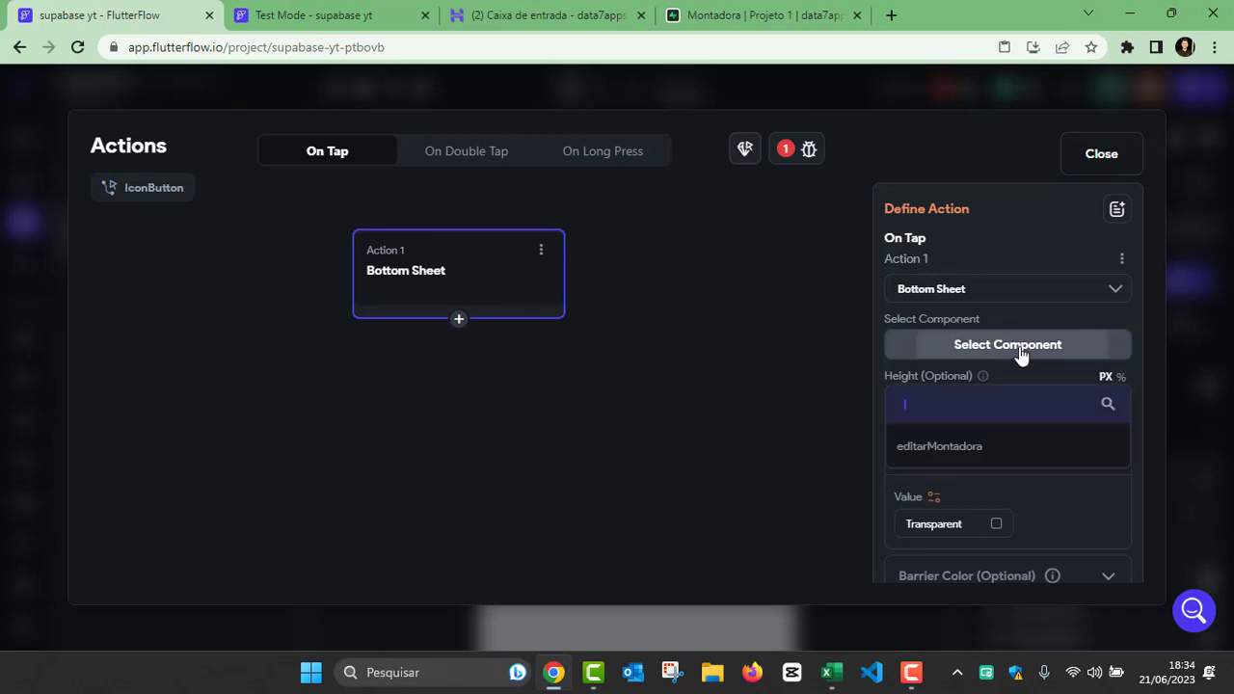
left_click(959, 449)
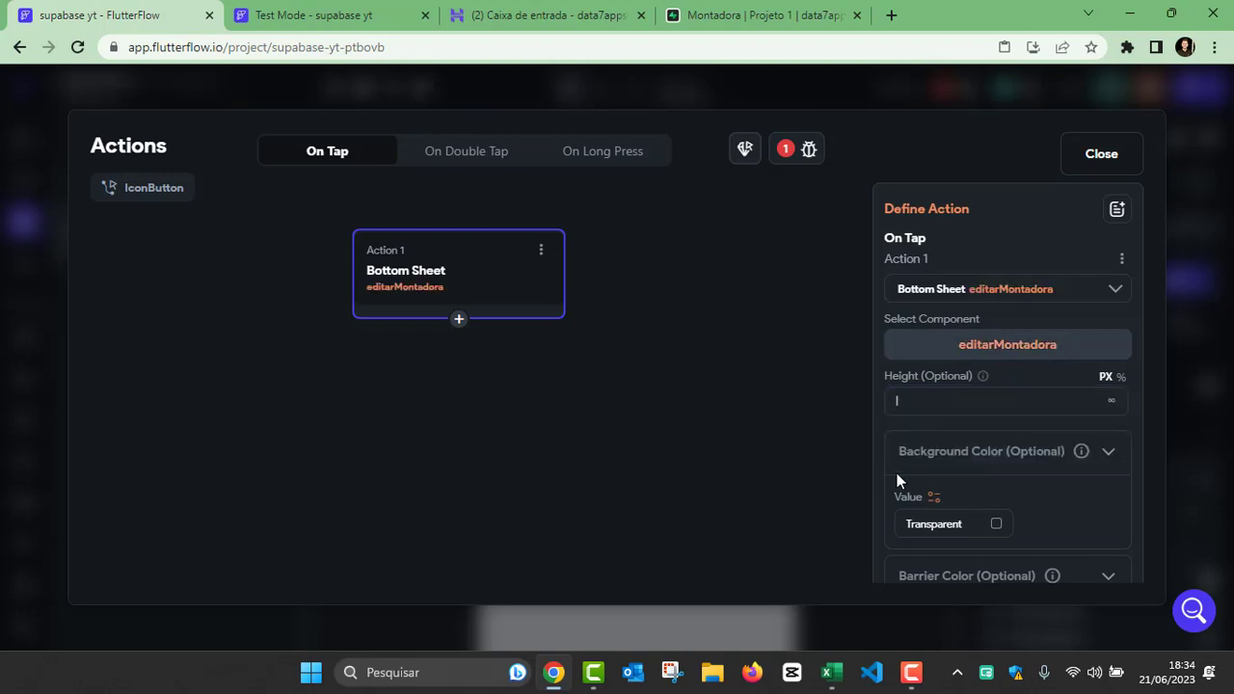
type("300")
scroll(936, 449, "down", 2)
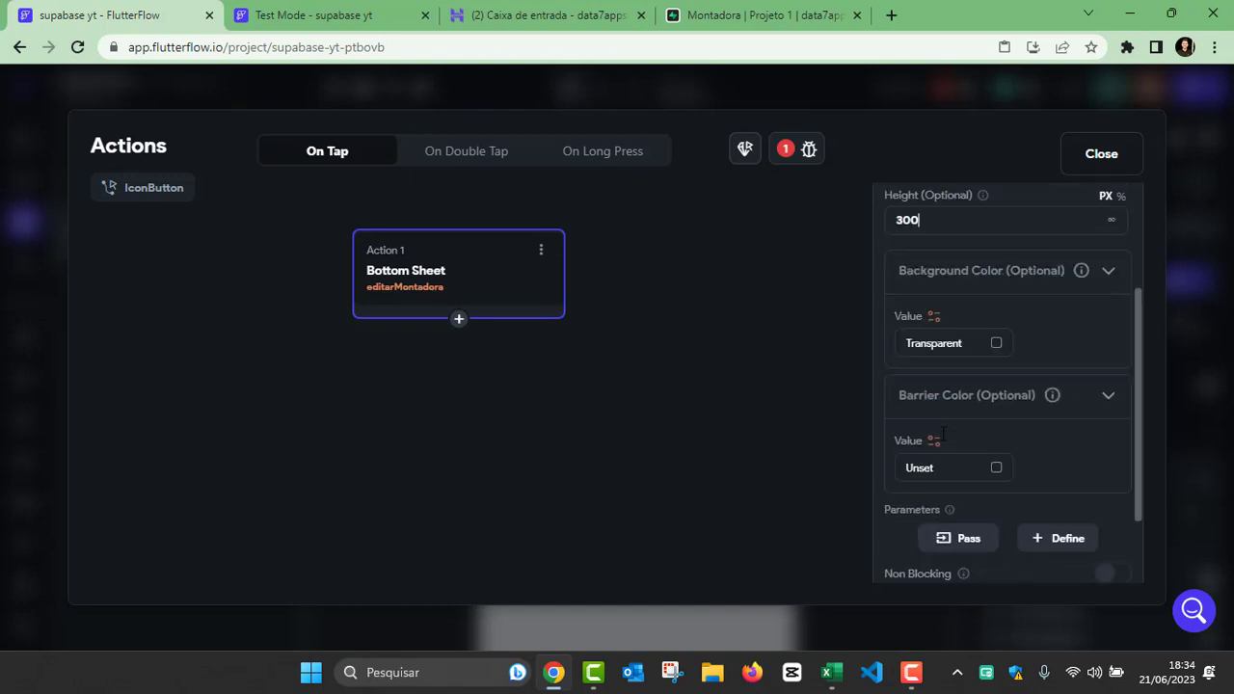
scroll(944, 433, "up", 2)
scroll(954, 424, "down", 2)
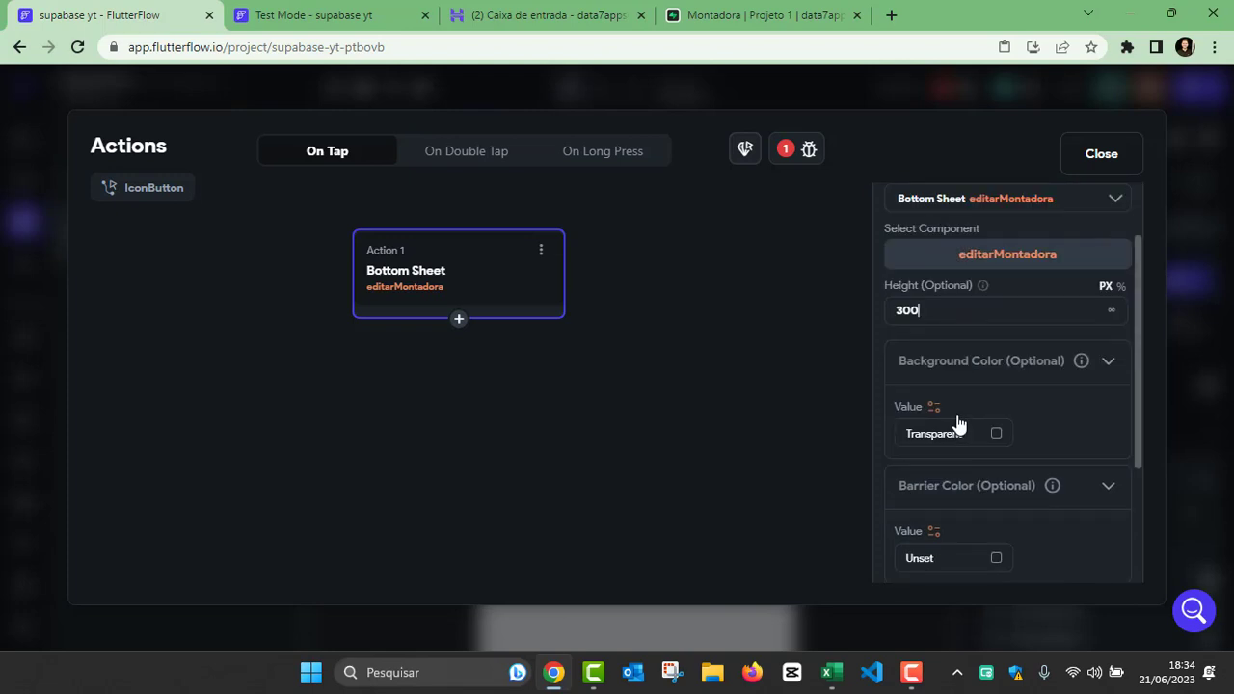
scroll(1002, 410, "up", 2)
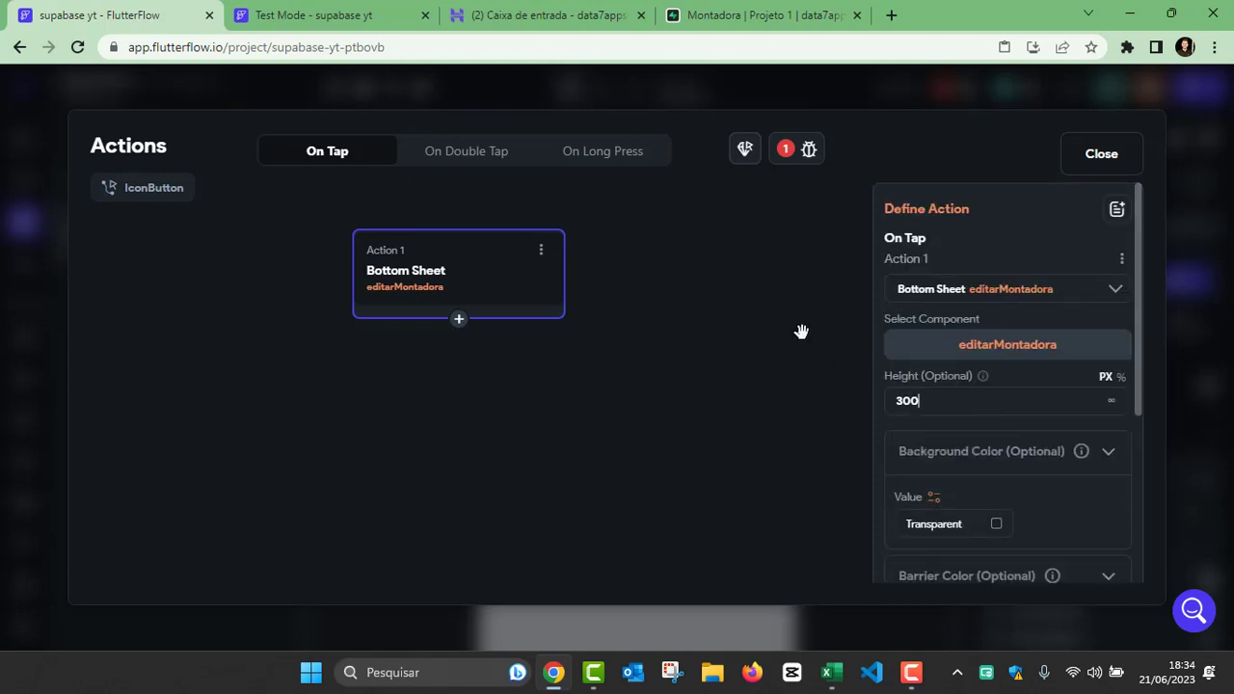
left_click(799, 326)
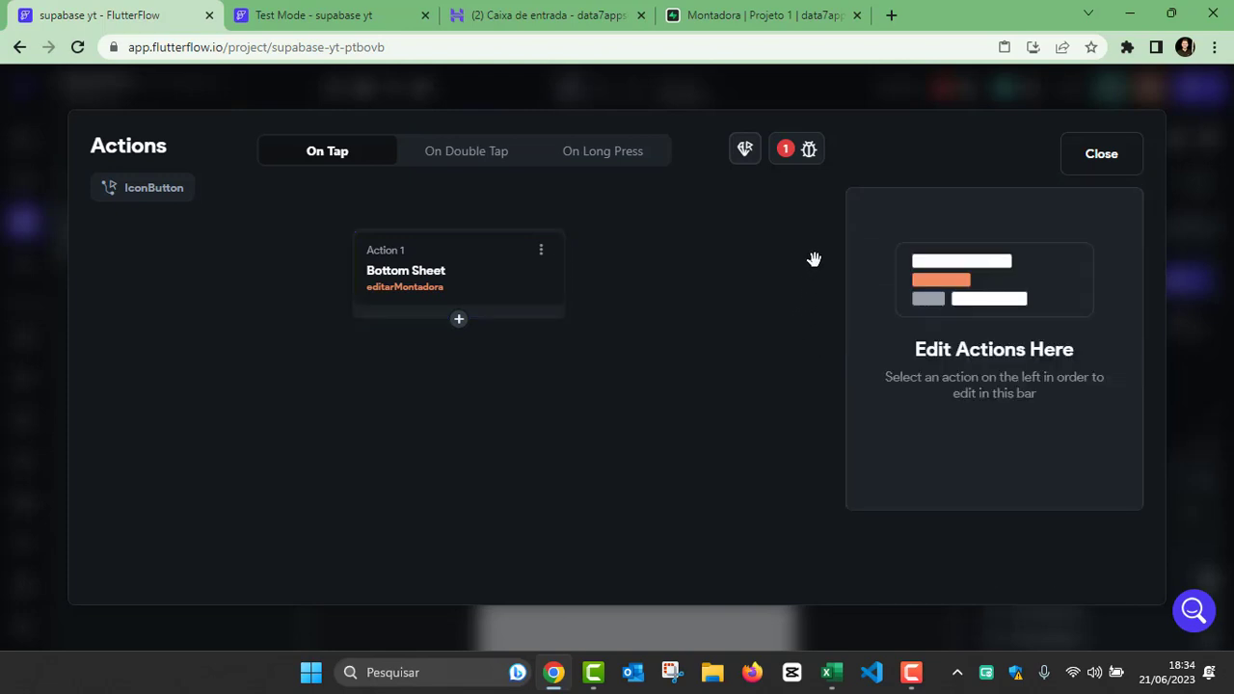
Step: Pass the paramMontadora parameter in the edit icon's Bottom Sheet action and expand its settings
left_click(514, 302)
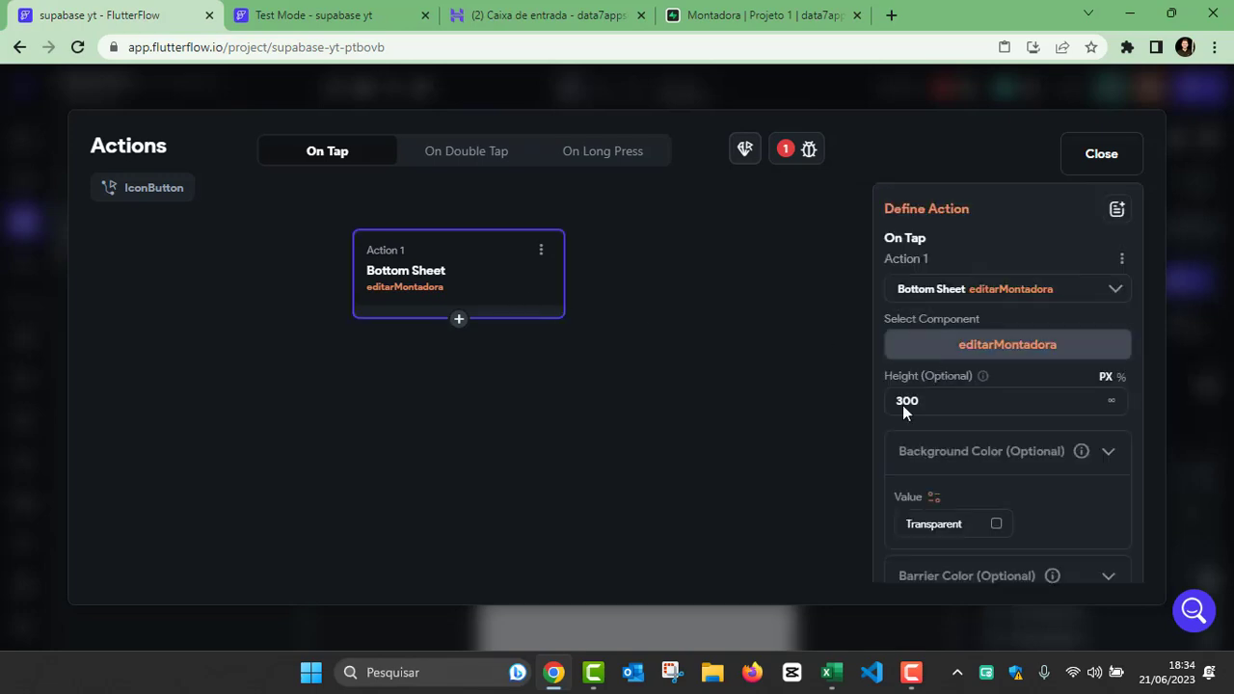
left_click_drag(922, 402, 865, 407)
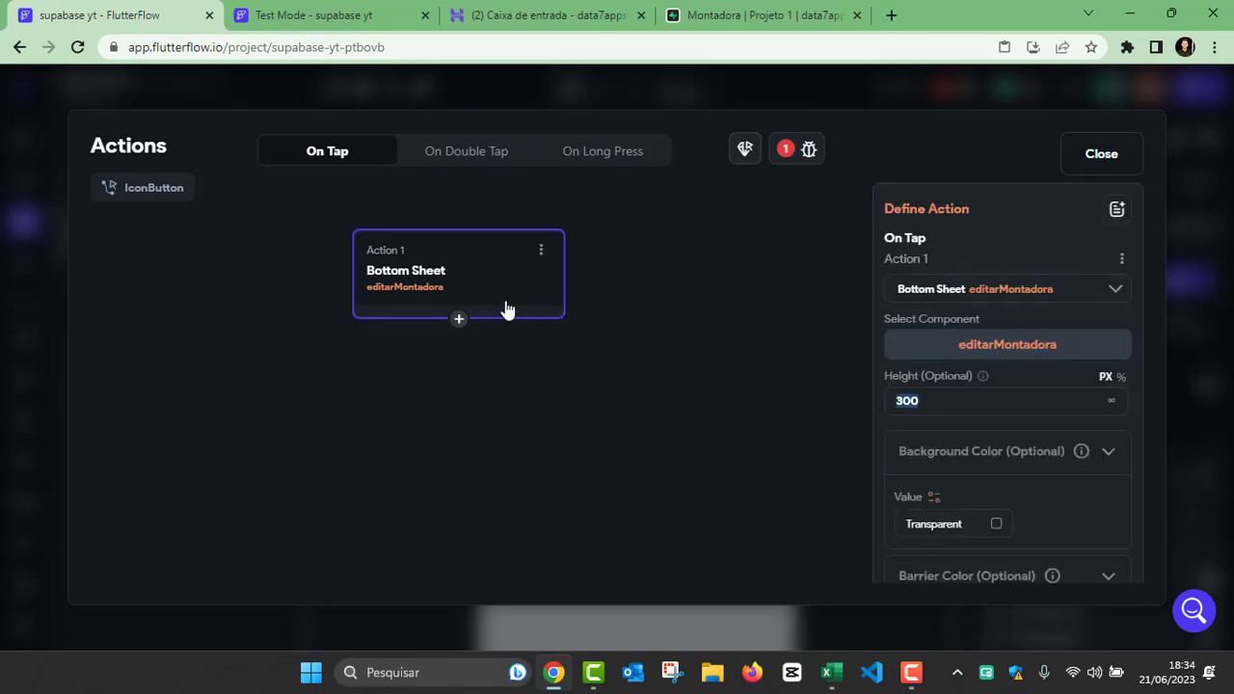
scroll(940, 318, "down", 3)
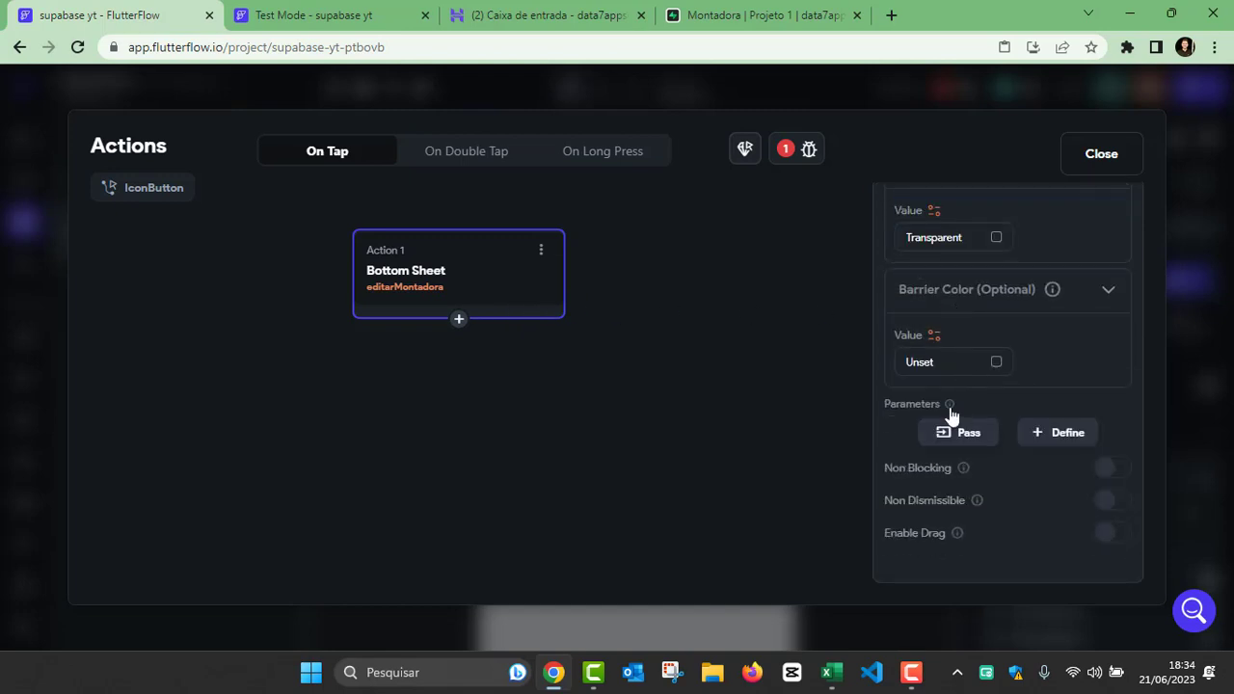
mouse_move(951, 415)
left_click(967, 432)
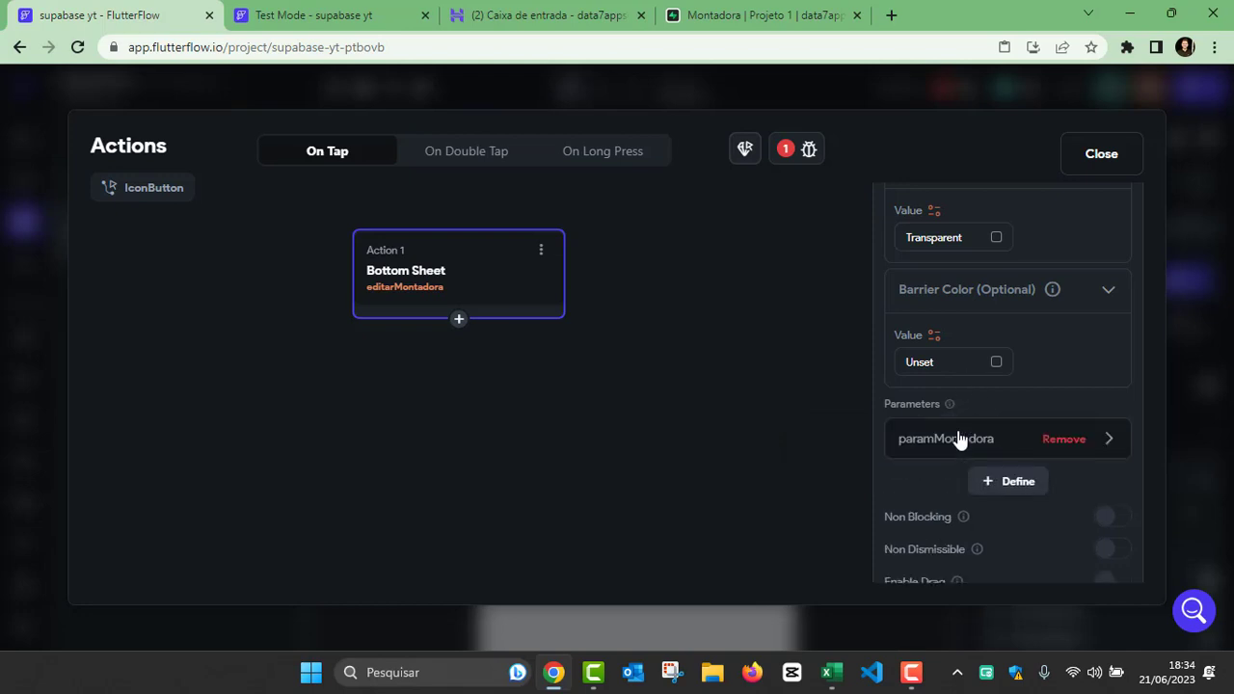
mouse_move(969, 403)
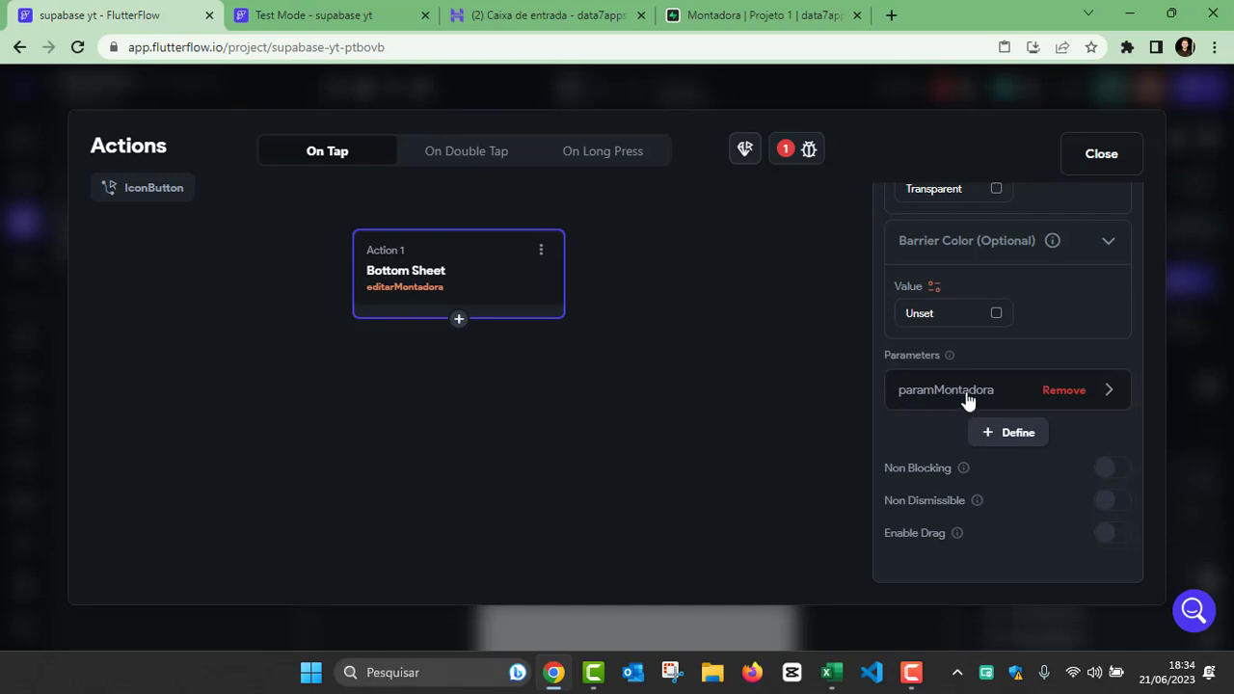
left_click(976, 397)
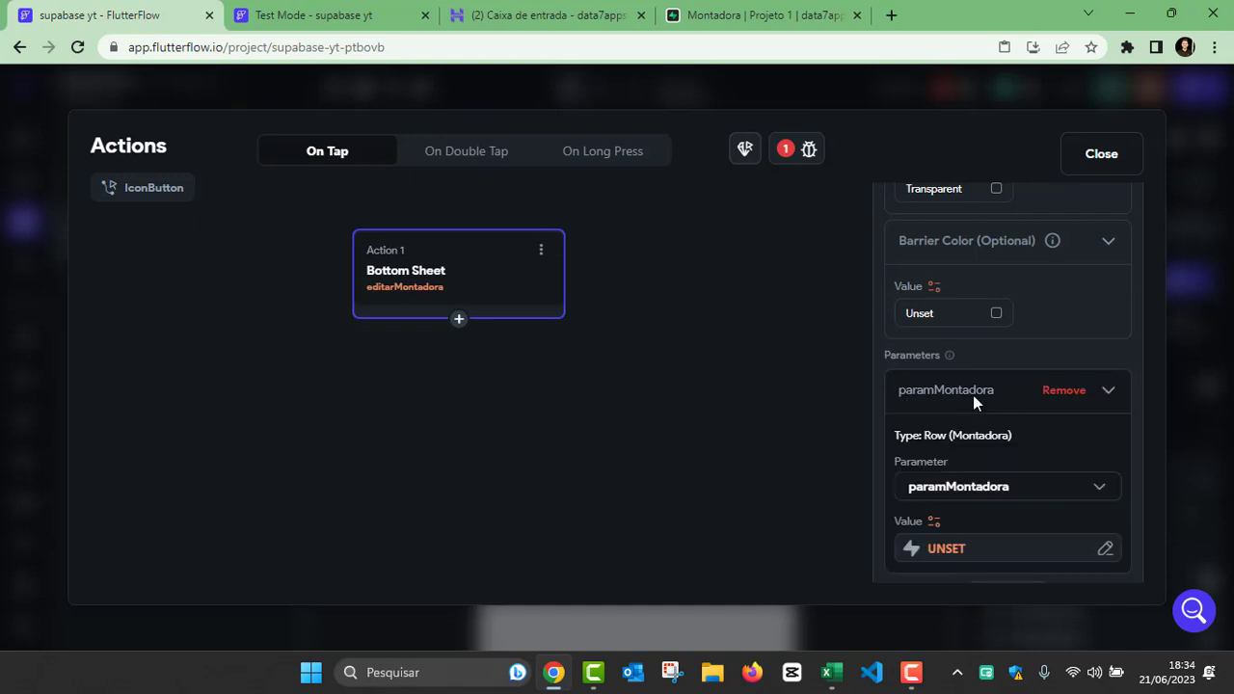
Step: Set the paramMontadora parameter's value to the Supabase Row of Montadora Row and close the action editor
scroll(978, 394, "down", 1)
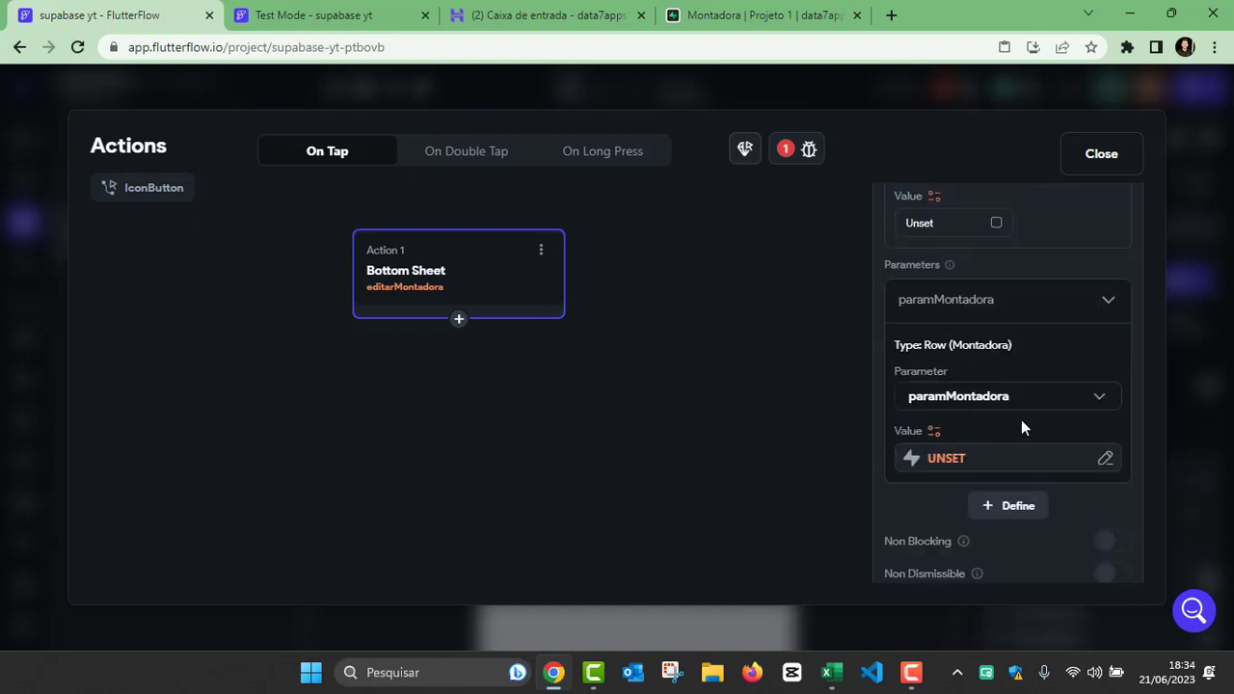
left_click(932, 432)
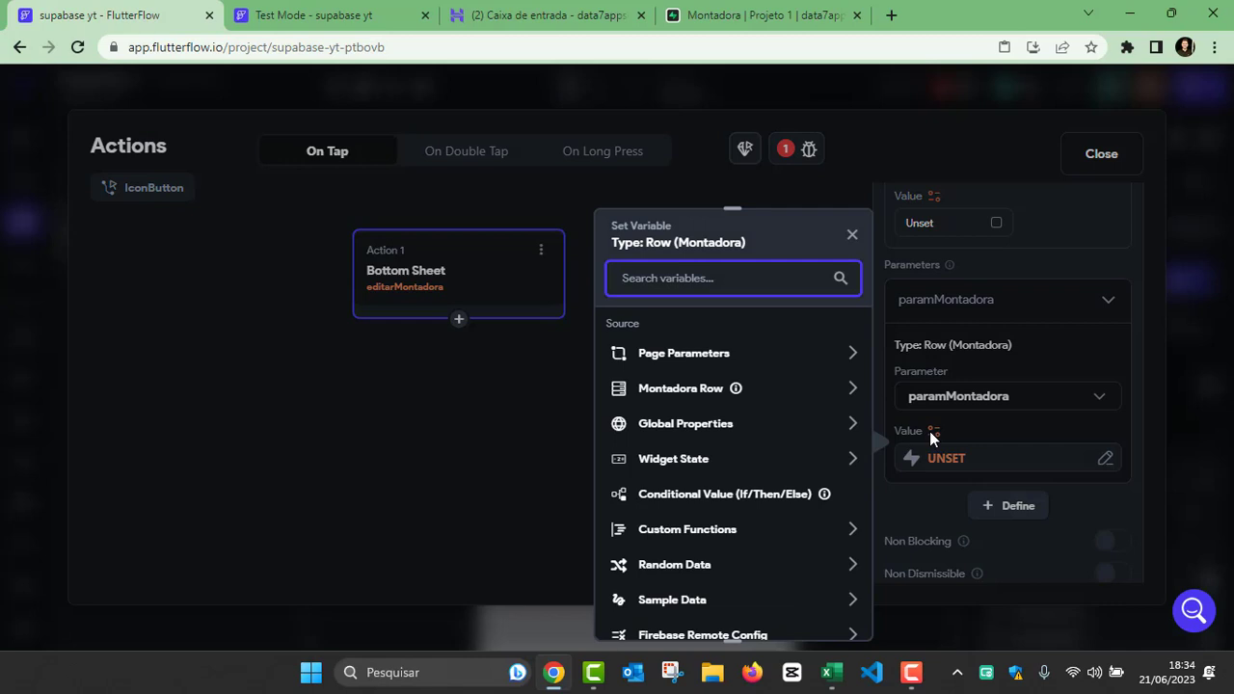
left_click(691, 390)
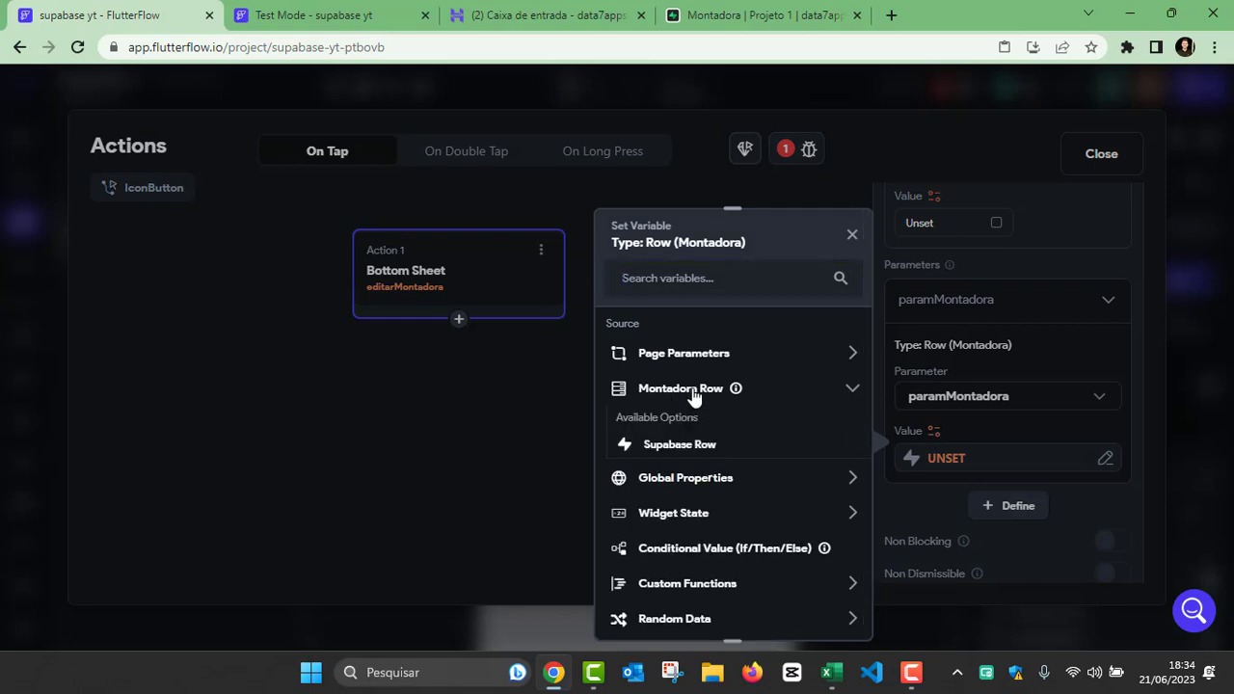
left_click(677, 389)
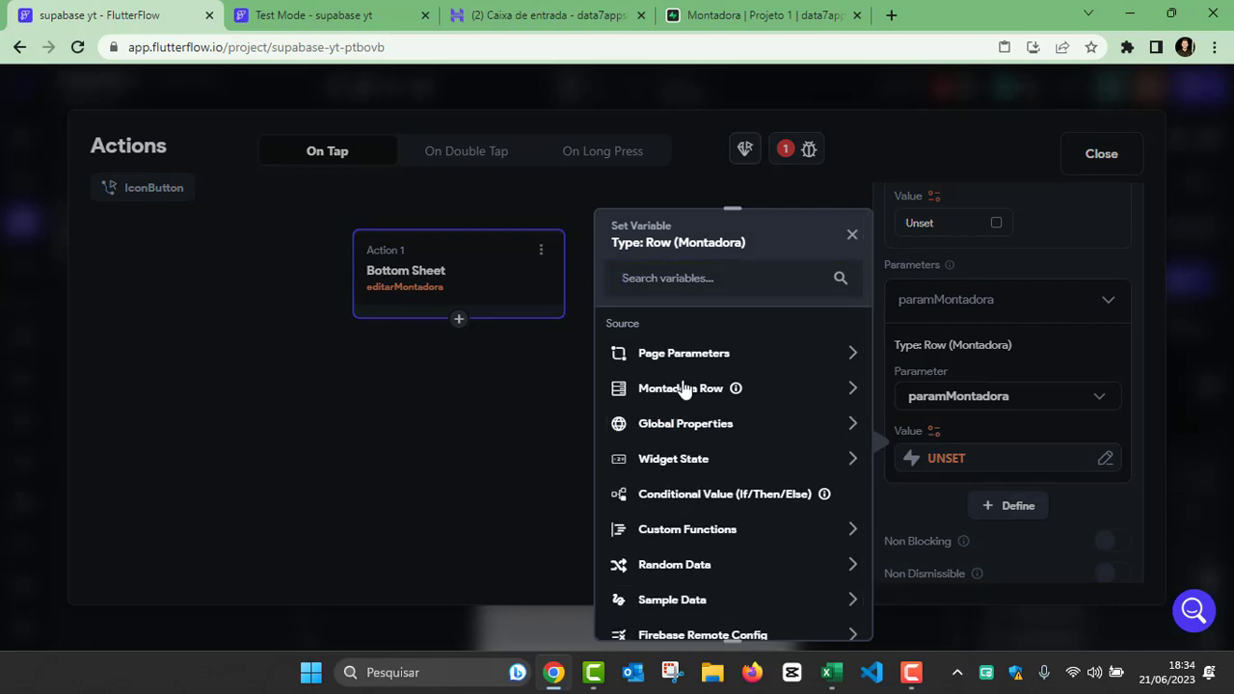
left_click(667, 388)
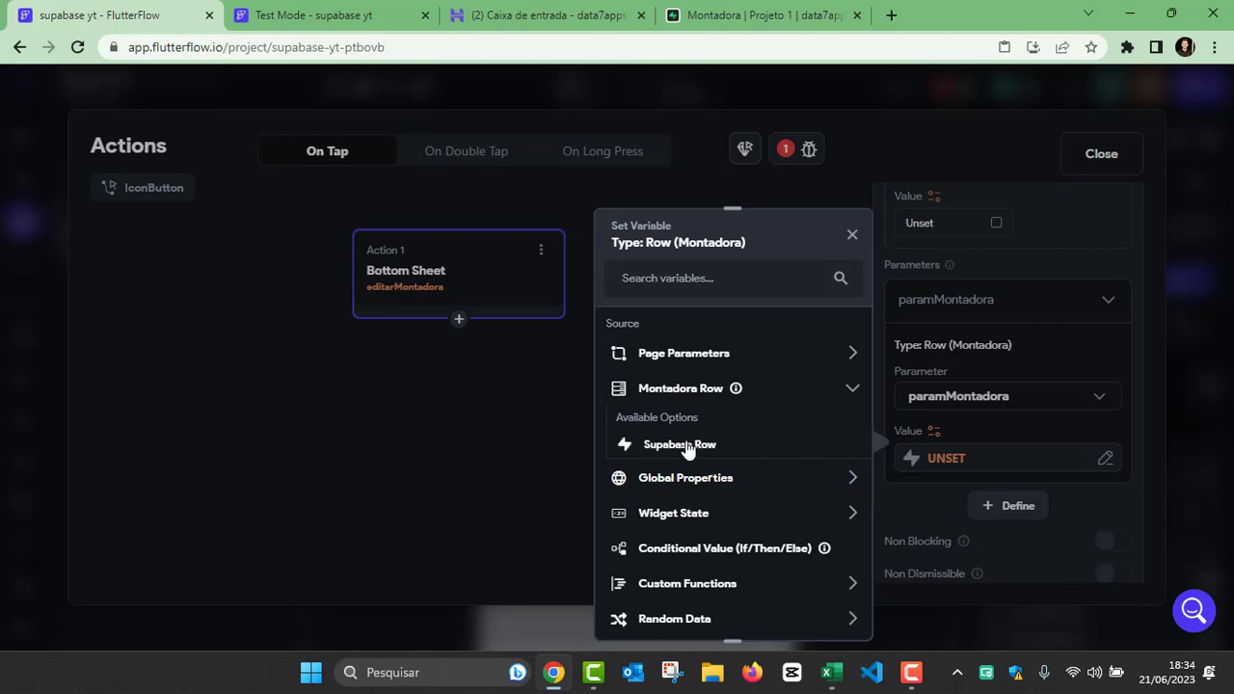
left_click(688, 445)
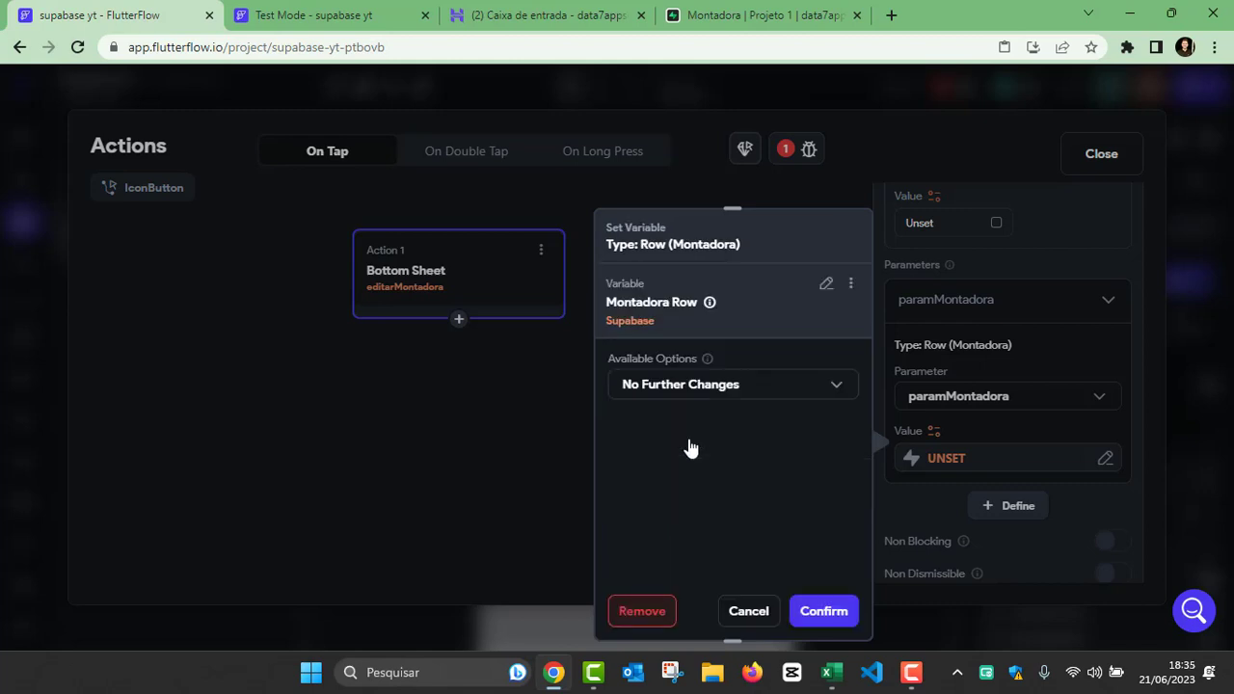
left_click(819, 610)
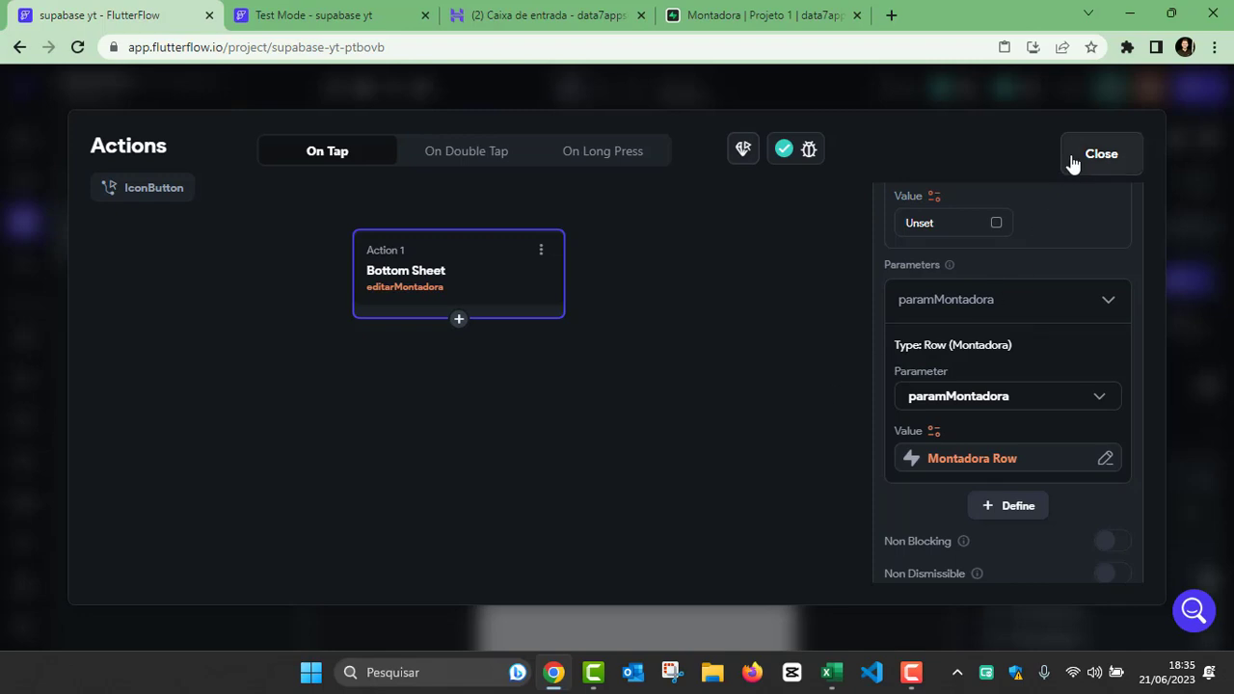
left_click(1101, 153)
Step: Reload the app in Test Mode and check the edit bottom sheet for the Renaut and Honda rows
left_click(344, 15)
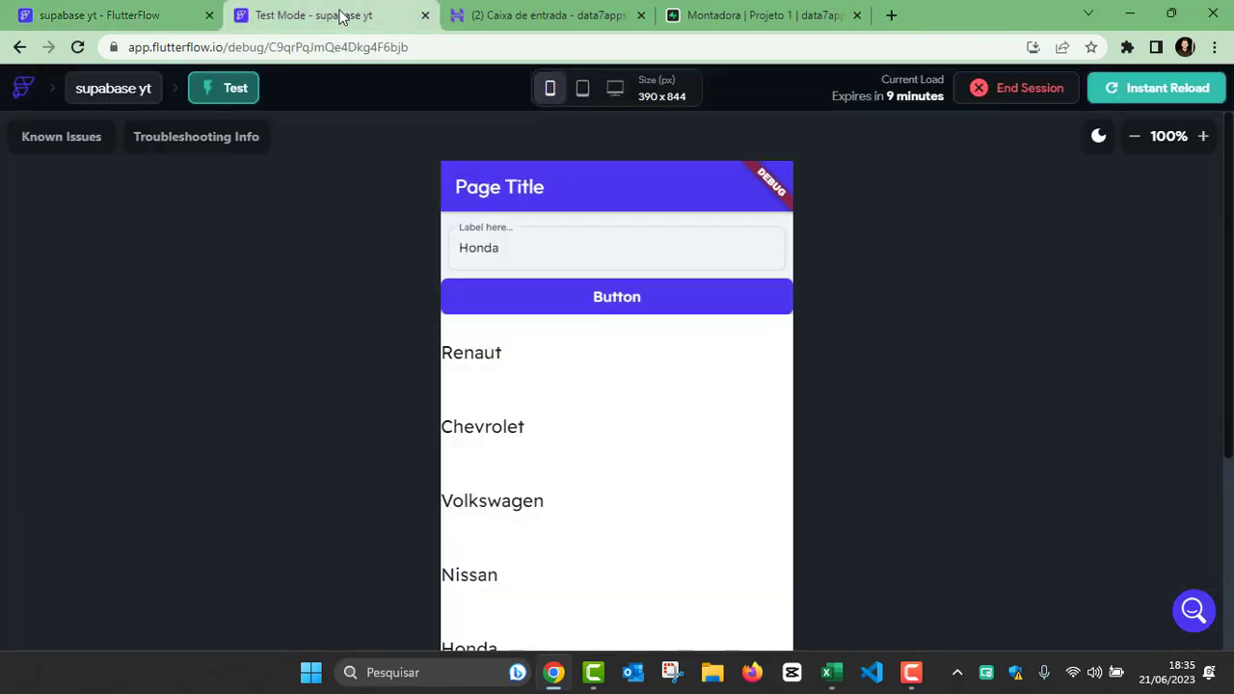
left_click(1137, 89)
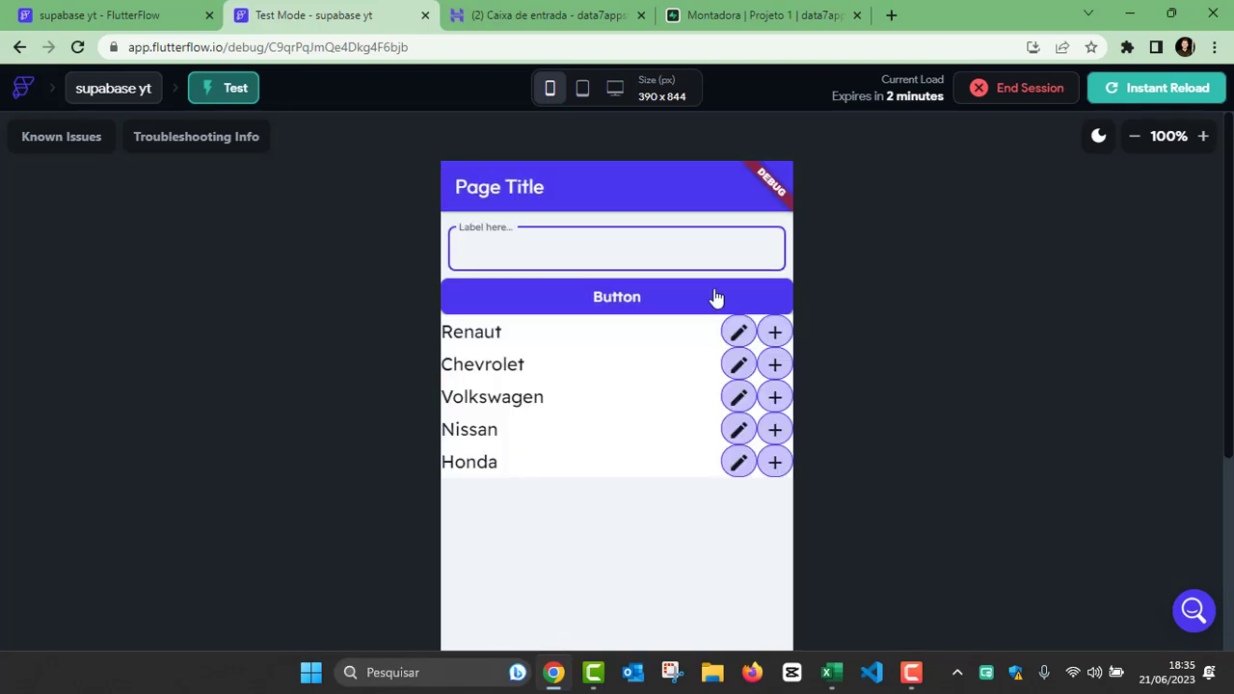
left_click(741, 335)
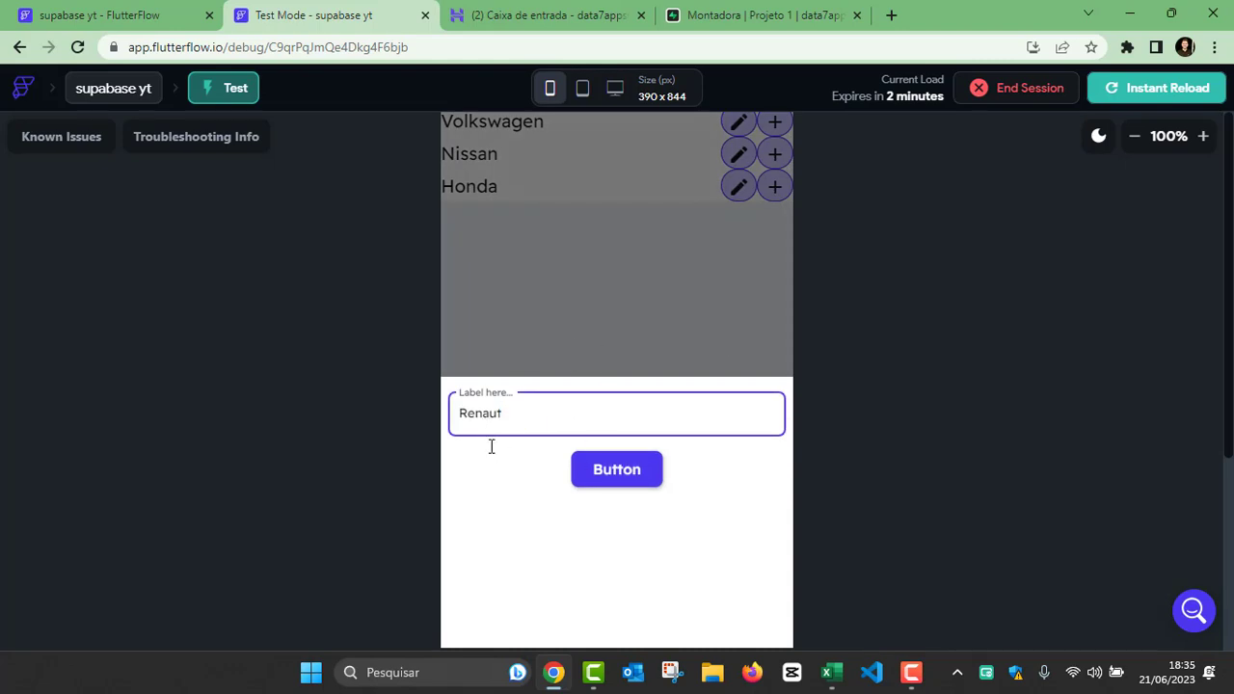
left_click_drag(509, 415, 456, 417)
left_click(611, 338)
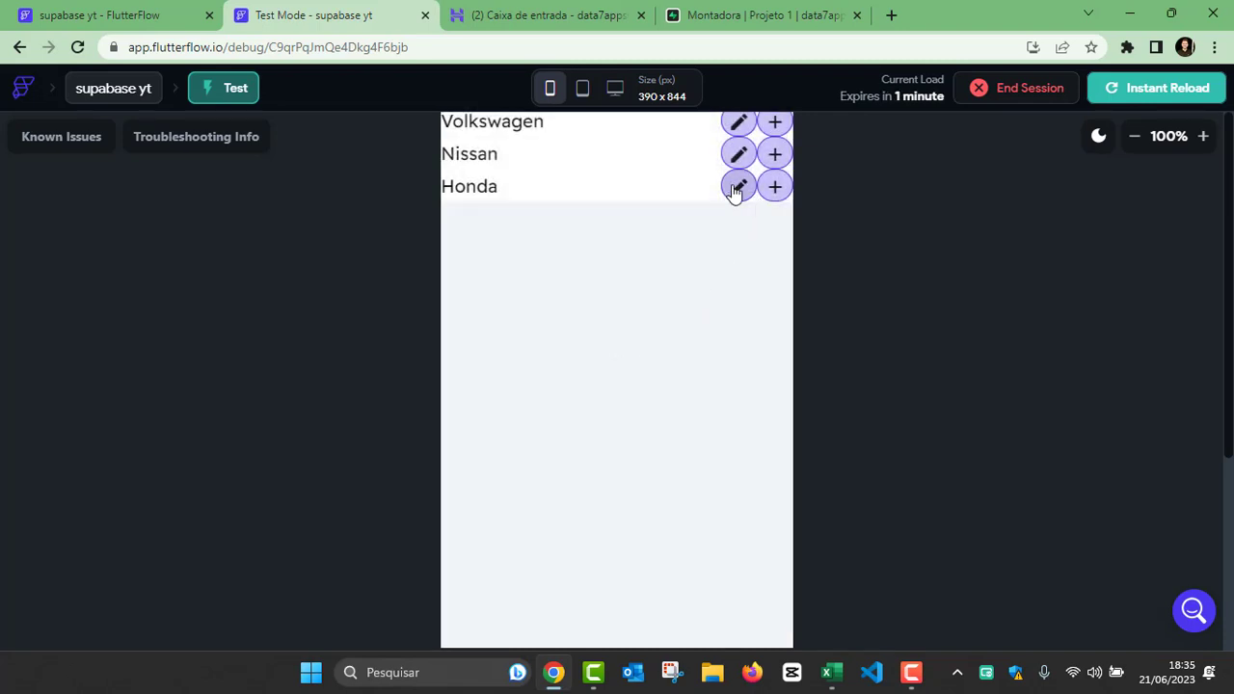
left_click(736, 188)
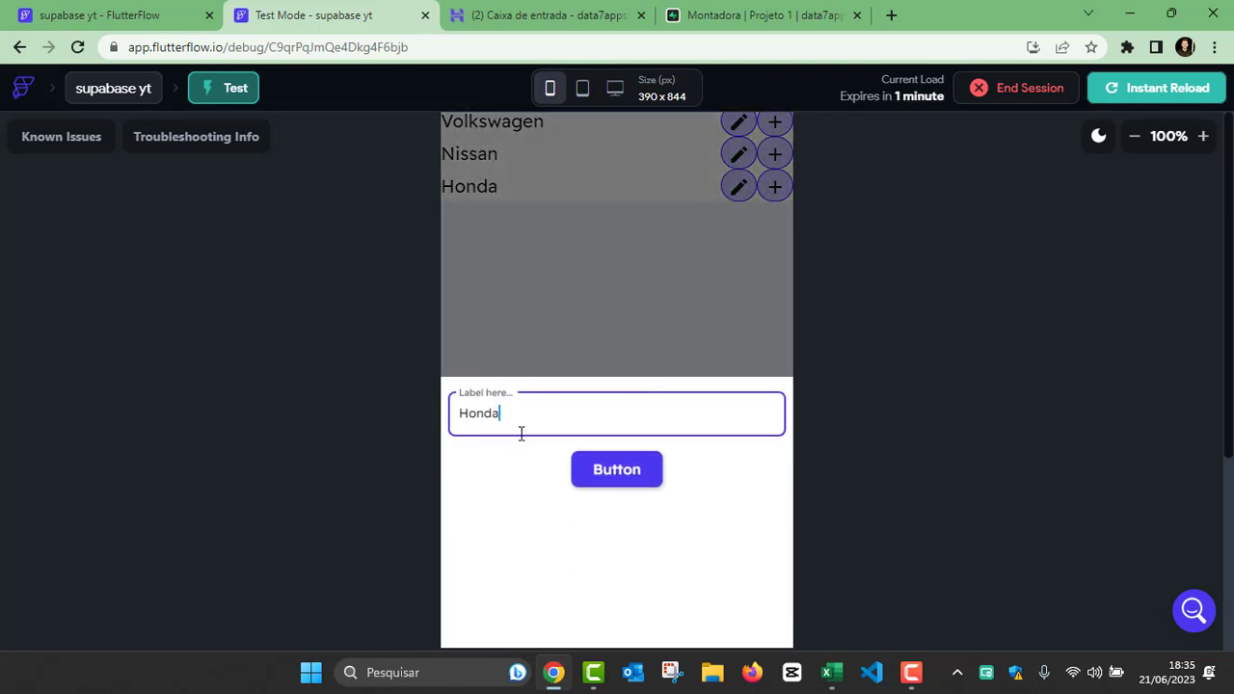
left_click(556, 341)
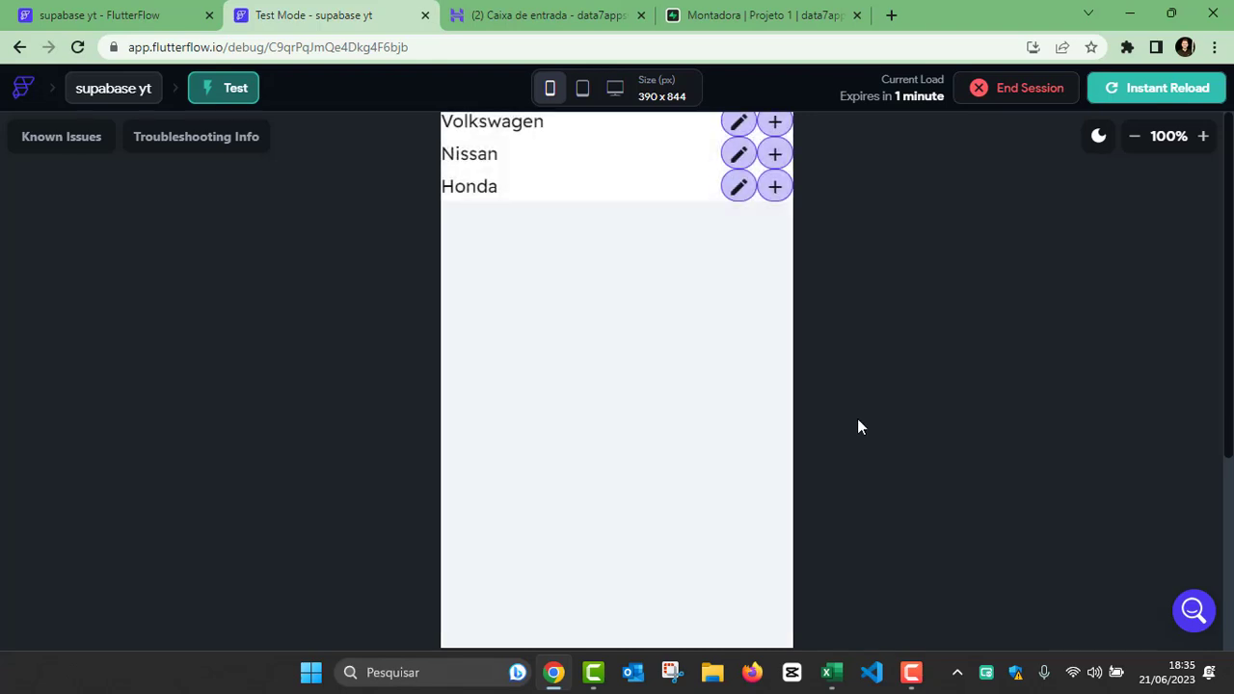
Step: Open the Action Flow Editor for the button in the editarMontadora component
left_click(97, 15)
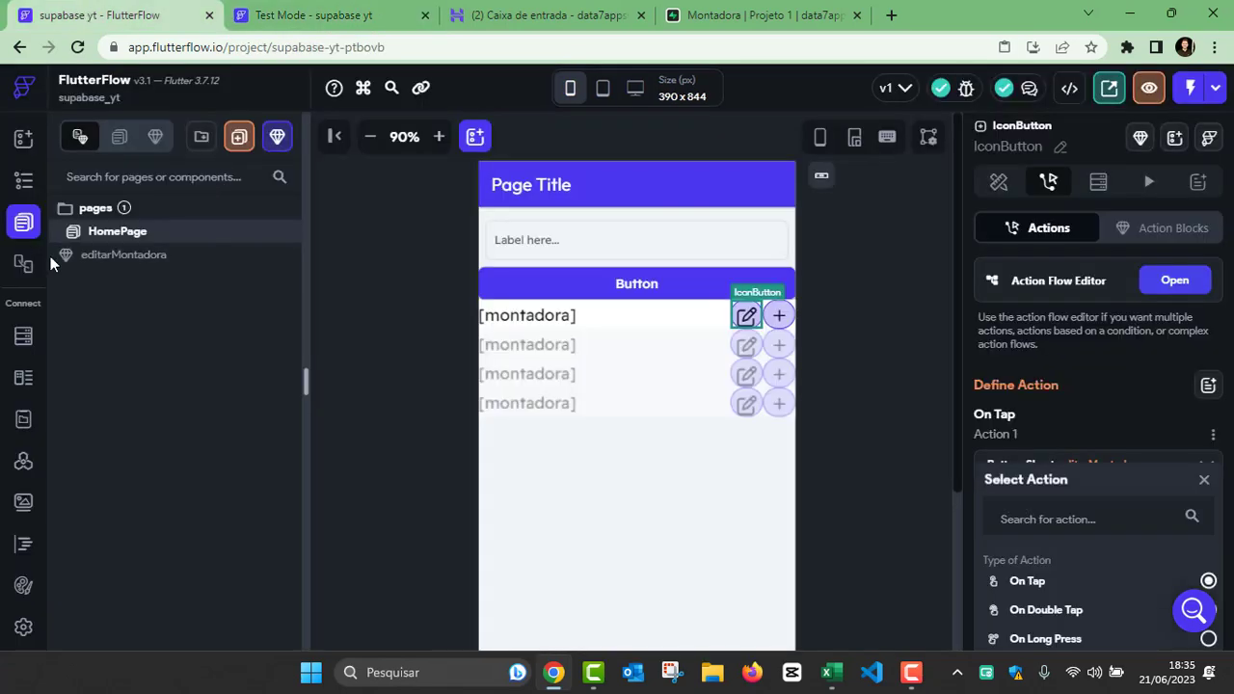
left_click(120, 265)
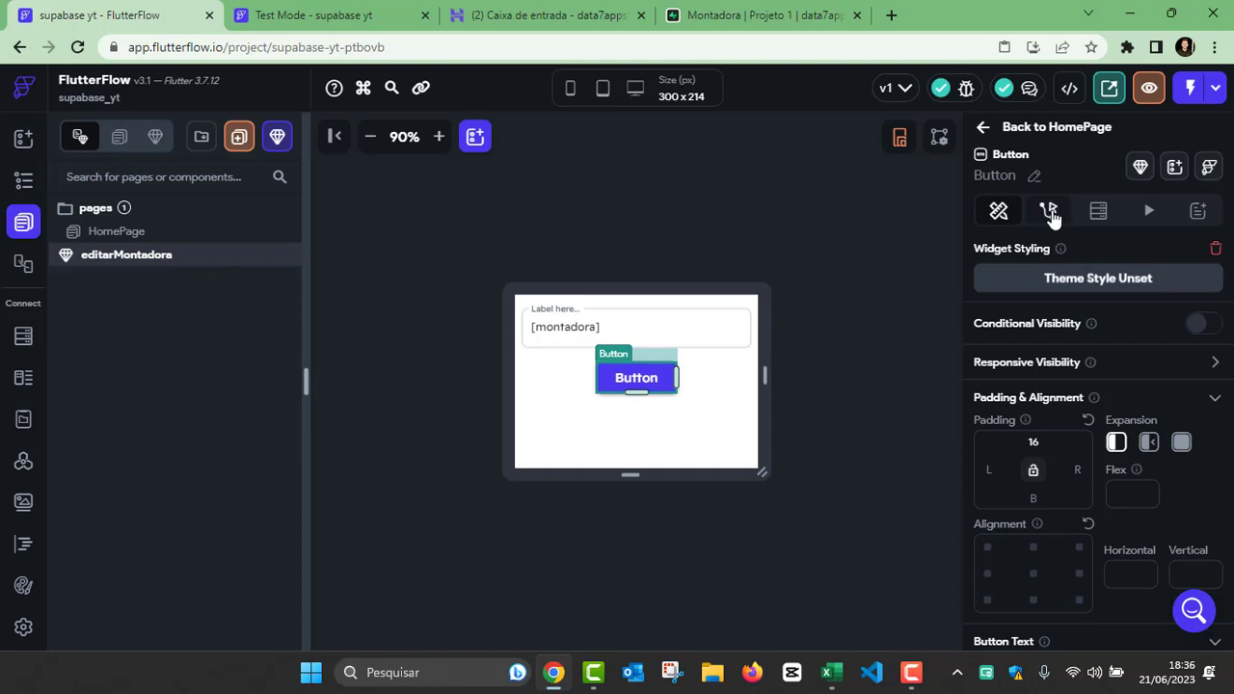
left_click(1050, 212)
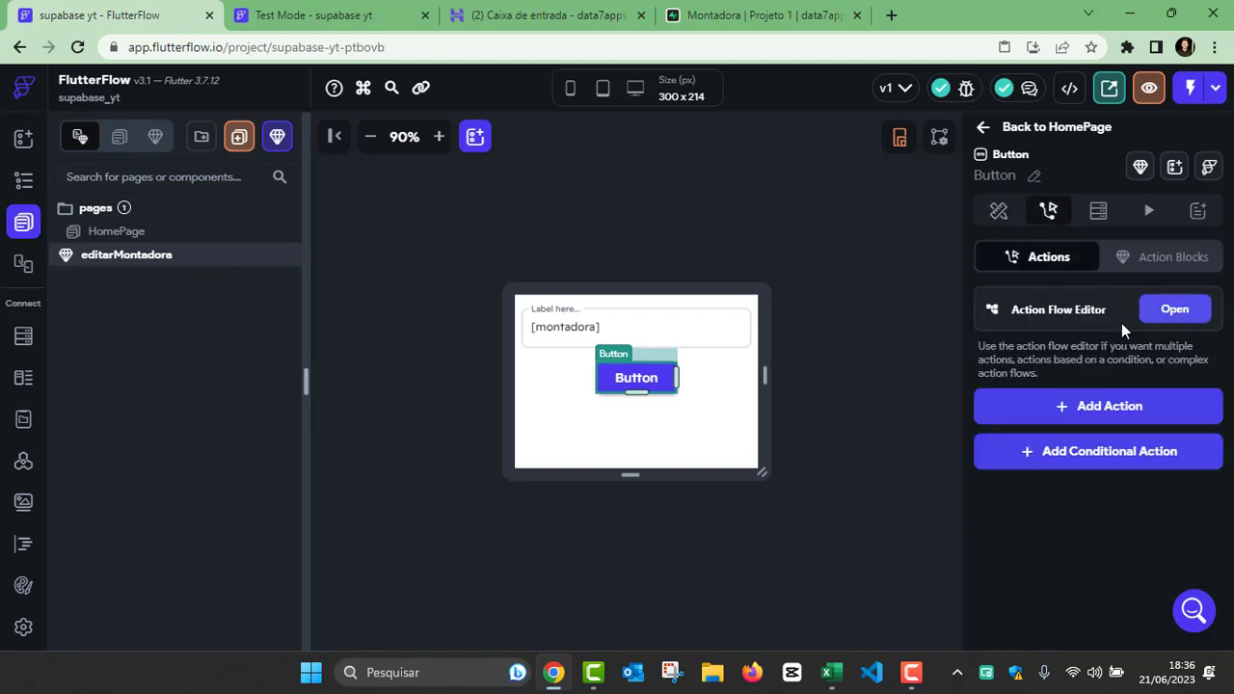
left_click(1174, 311)
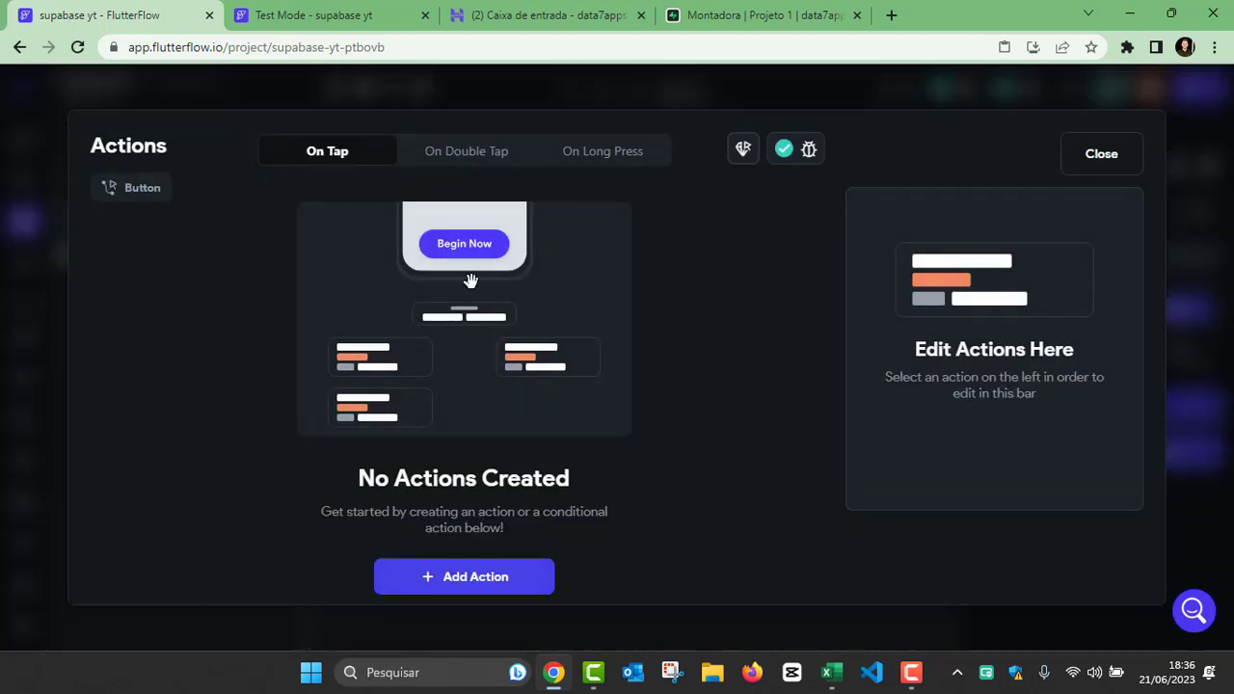
Step: End the current test session and replace it with a new one, closing the old session's page
left_click(318, 17)
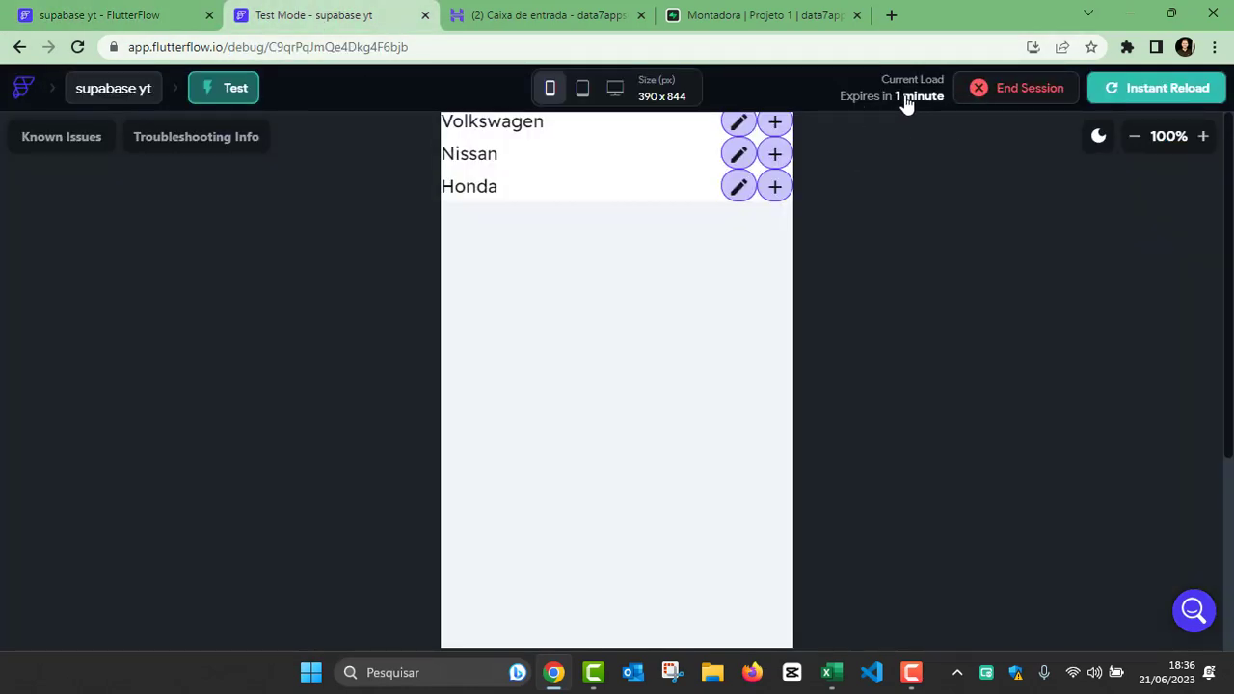
left_click(988, 90)
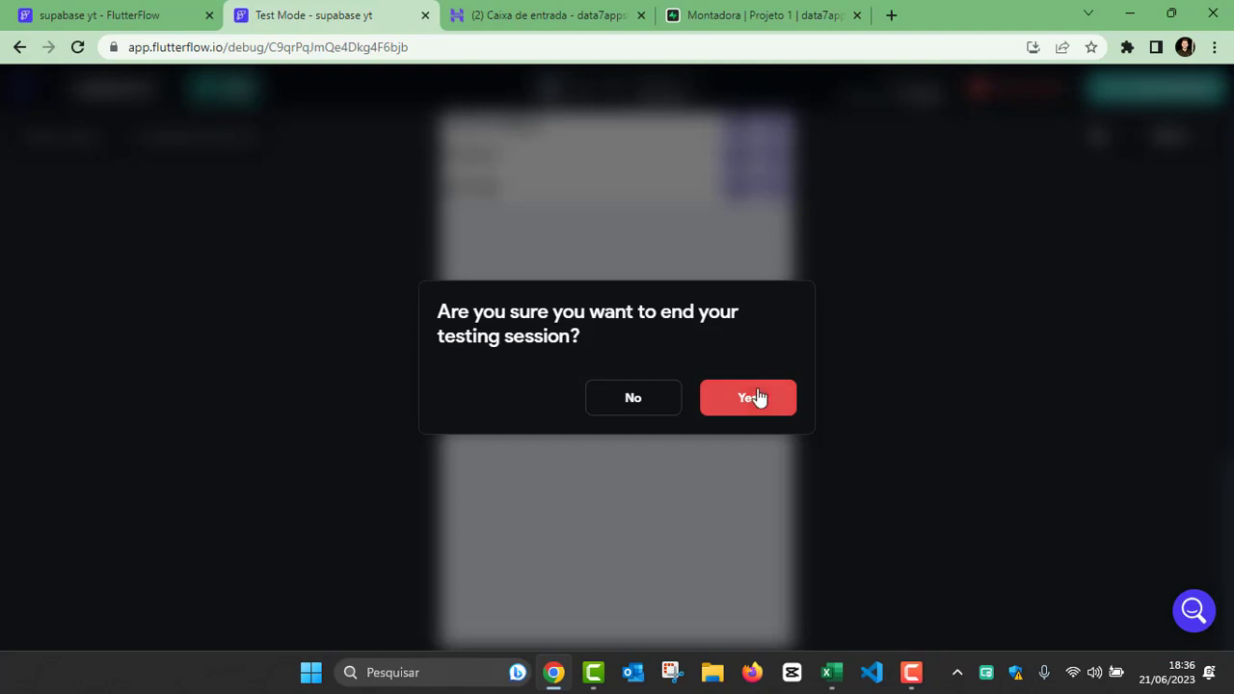
left_click(752, 397)
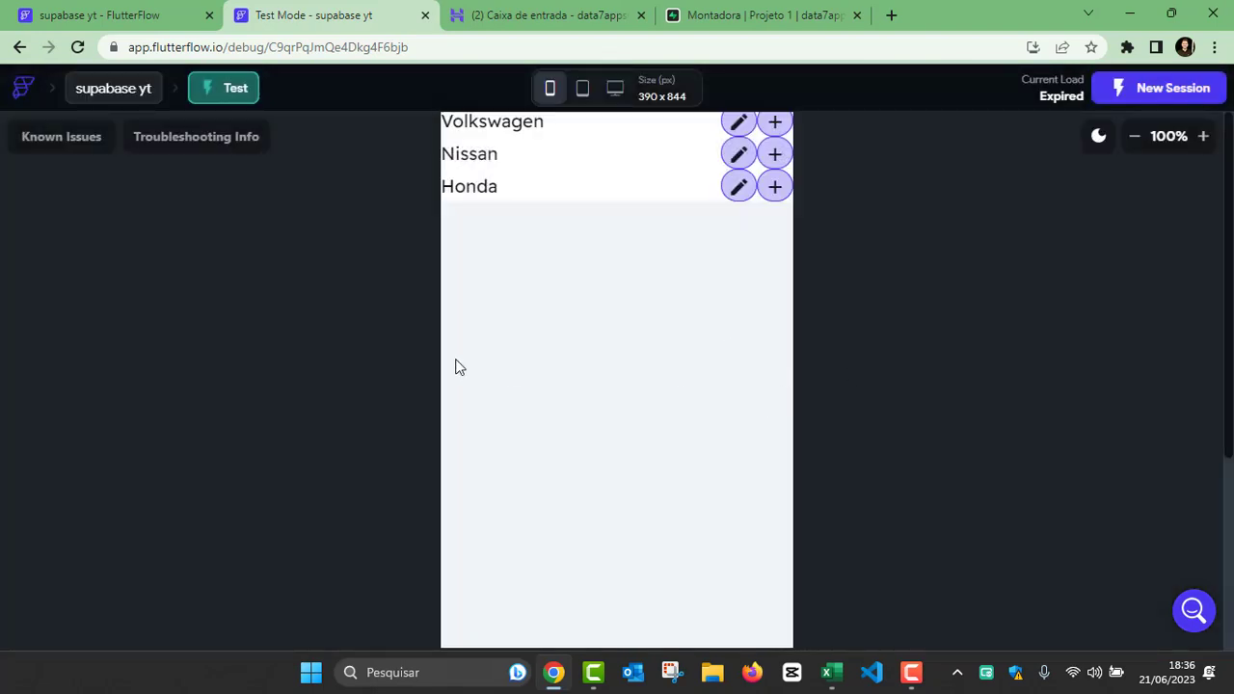
scroll(1222, 460, "up", 3)
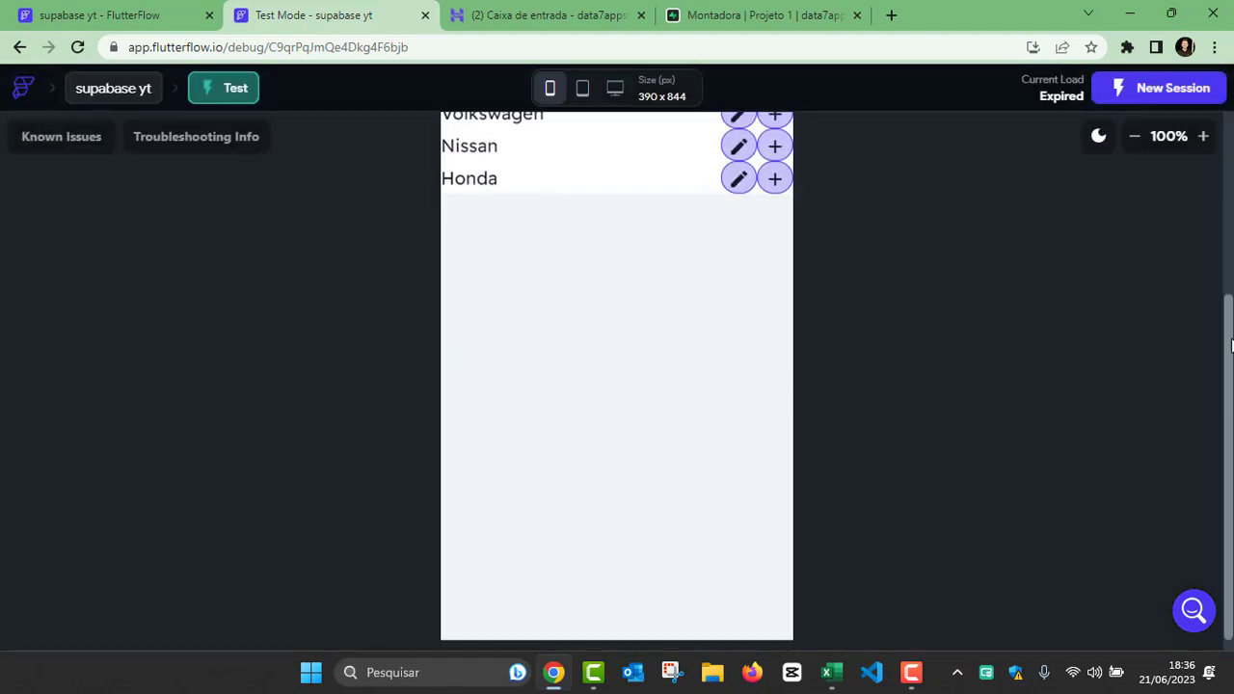
left_click(1118, 88)
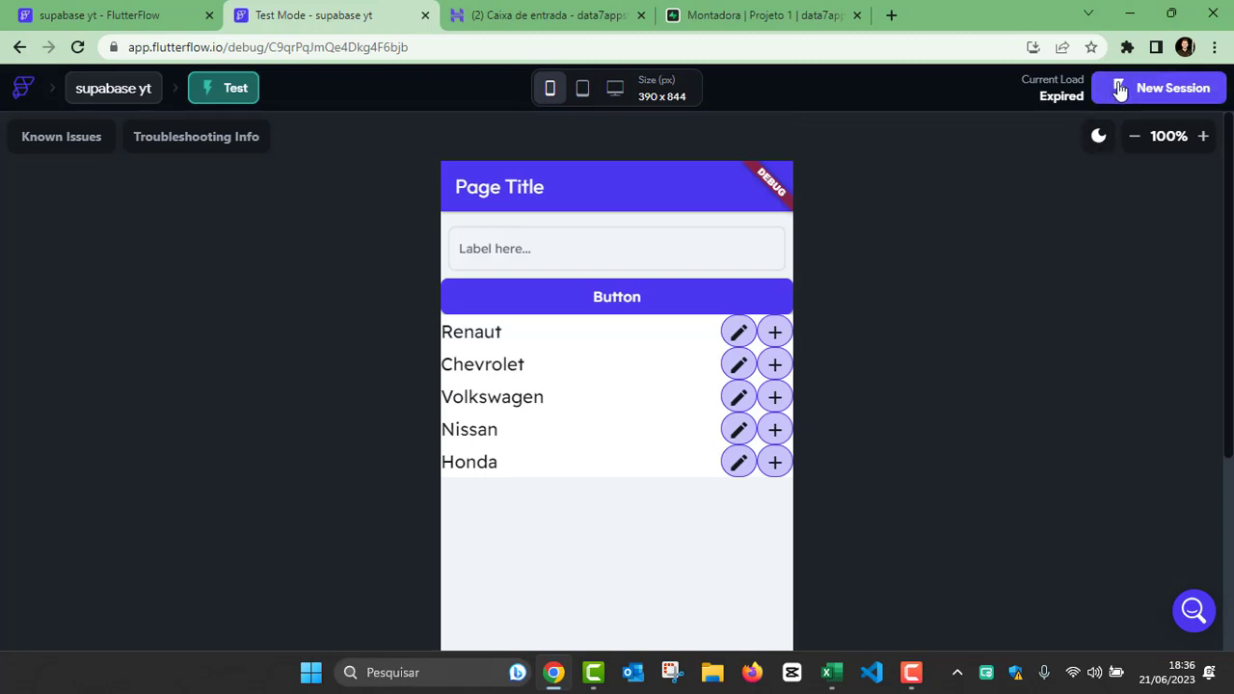
left_click(293, 17)
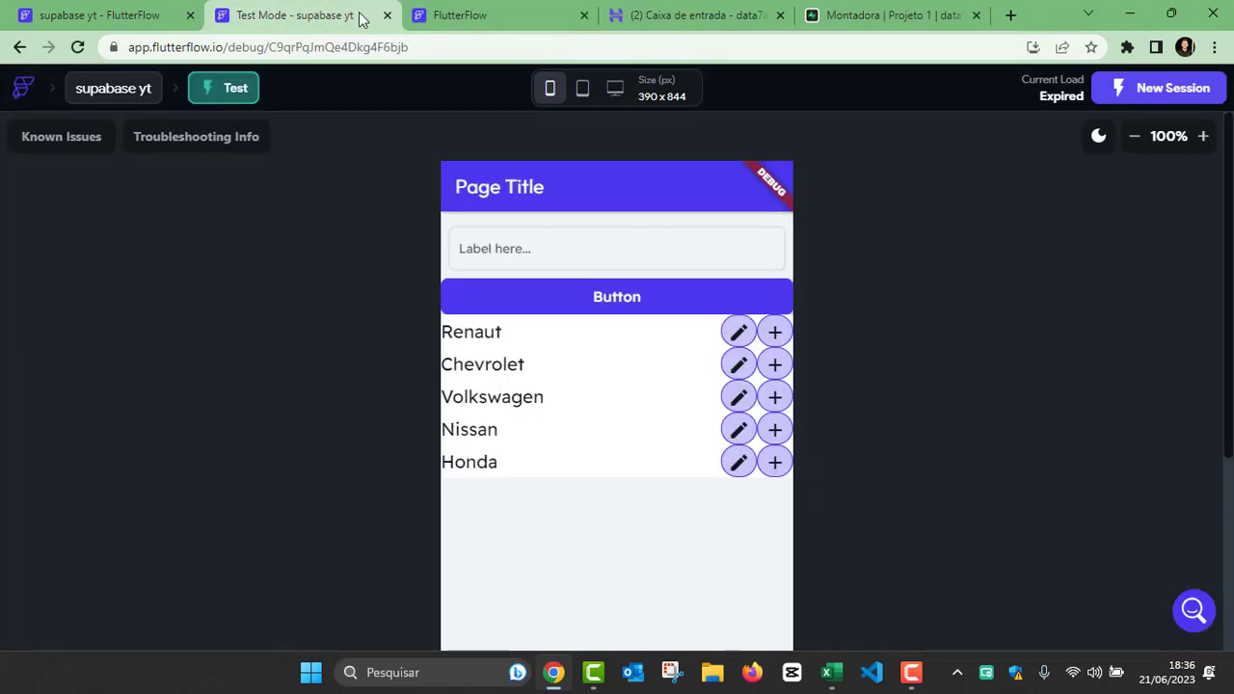
left_click(386, 16)
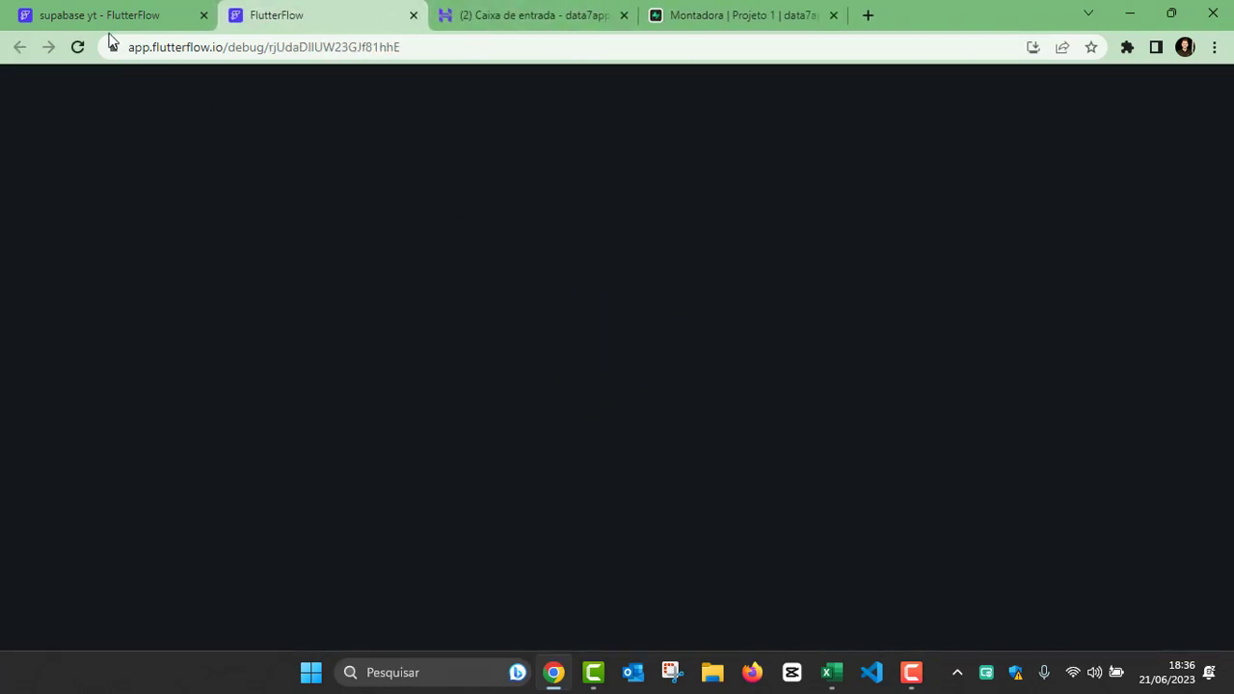
Step: Reopen the button's Action Flow Editor and add a Supabase Update Row action on the Montadora table for On Tap
left_click(101, 16)
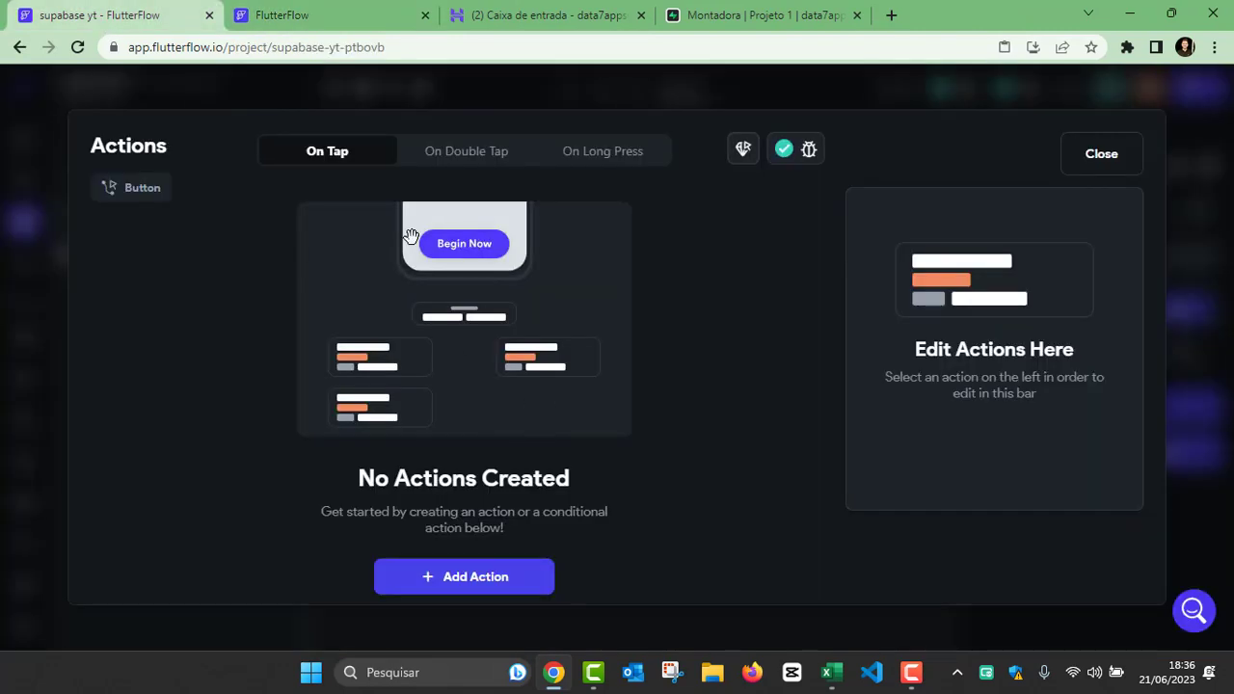
left_click(1114, 162)
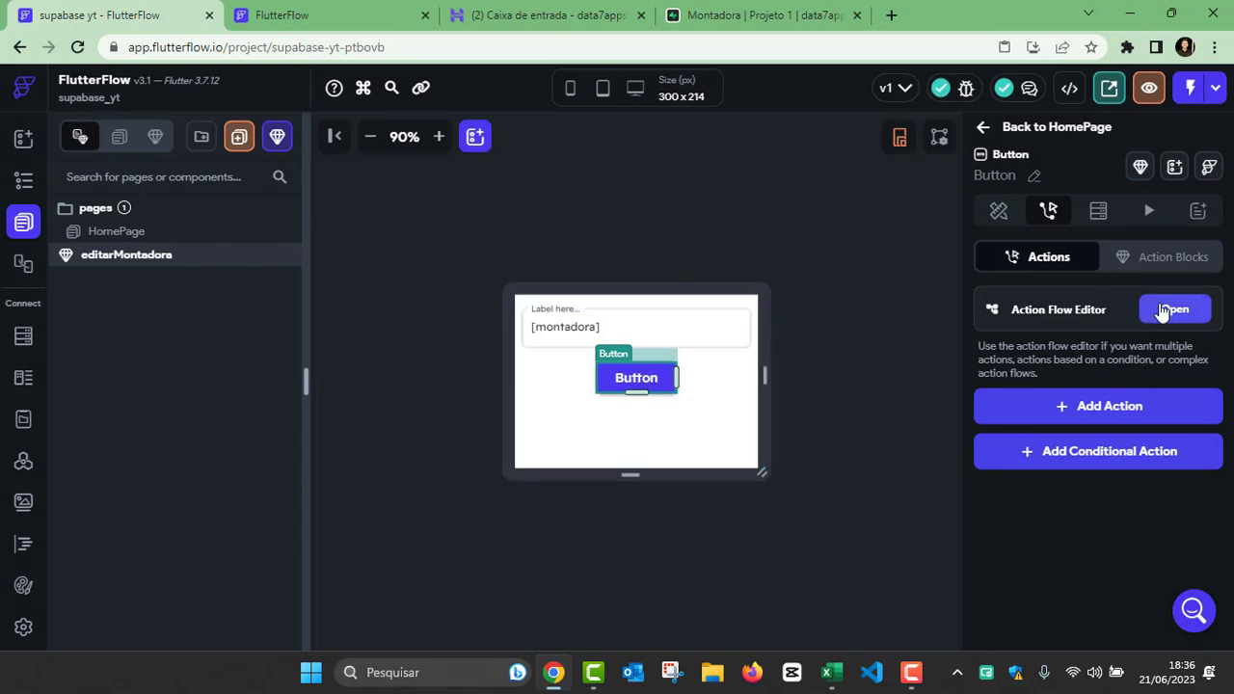
left_click(1163, 312)
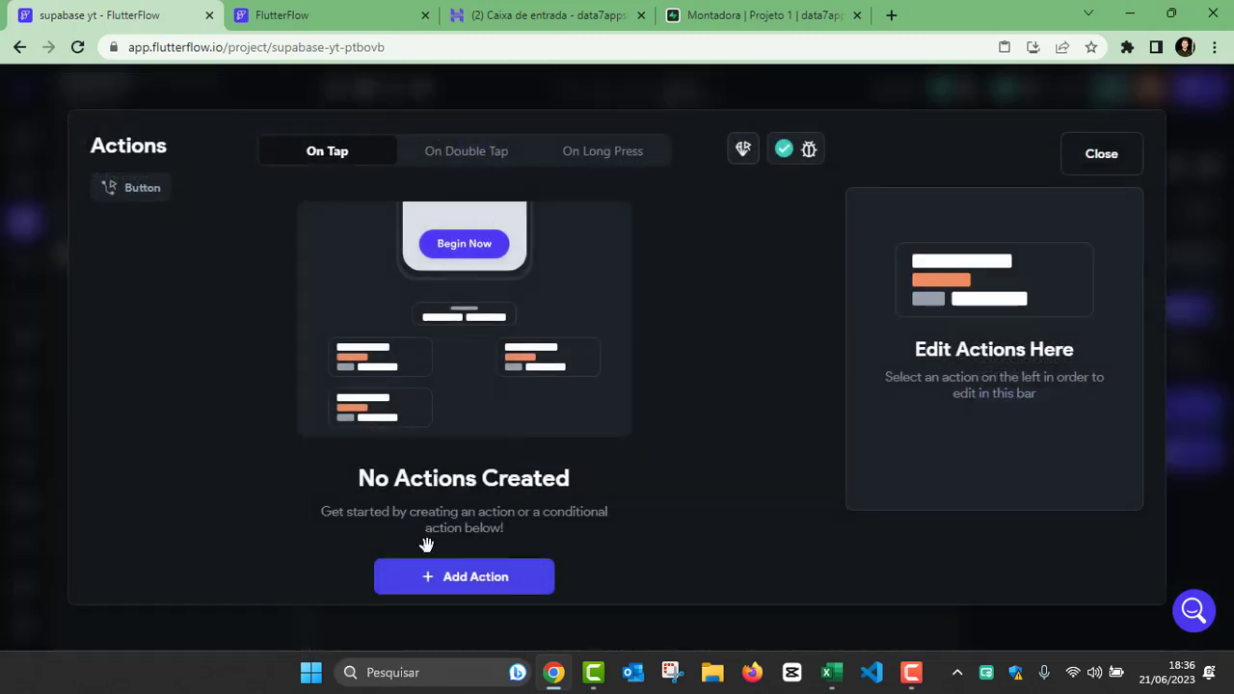
left_click(424, 581)
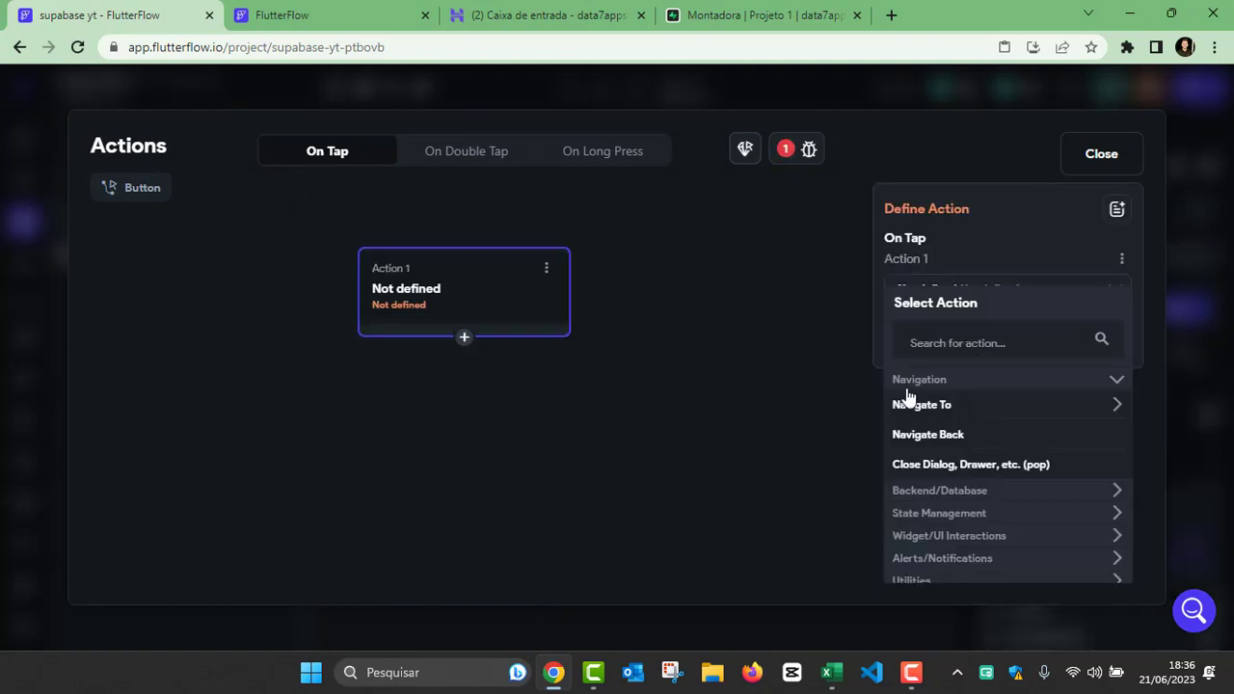
left_click(938, 336)
type("su")
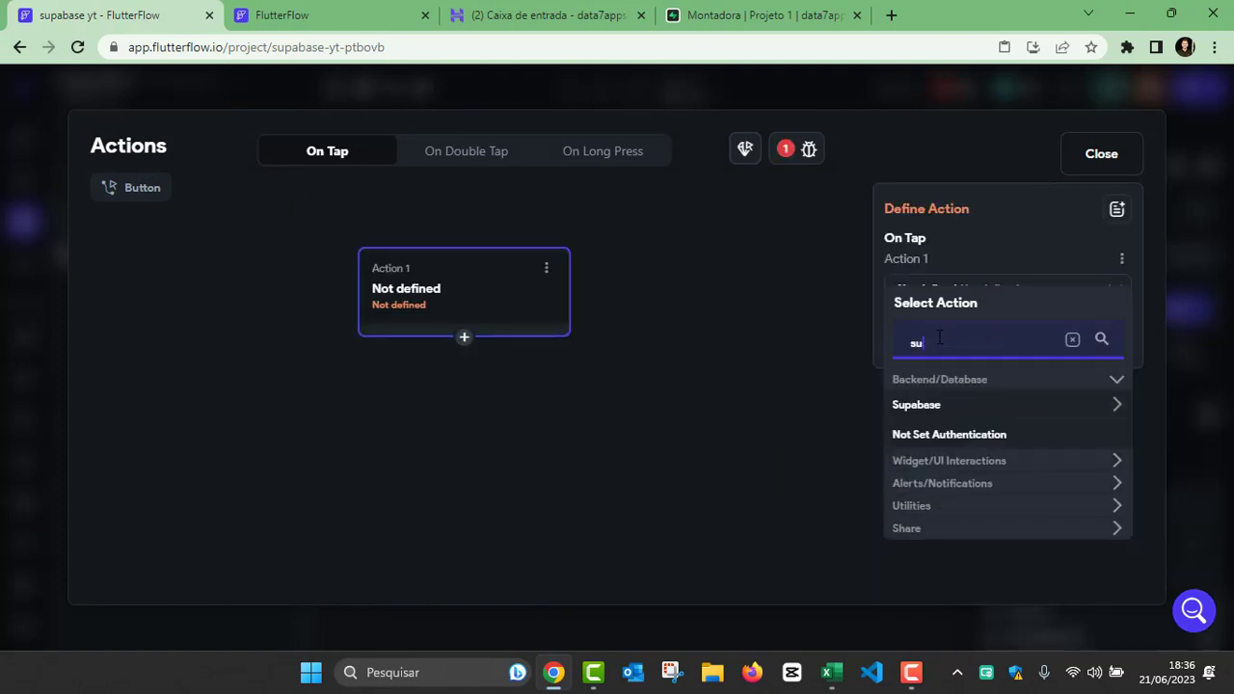
left_click(940, 410)
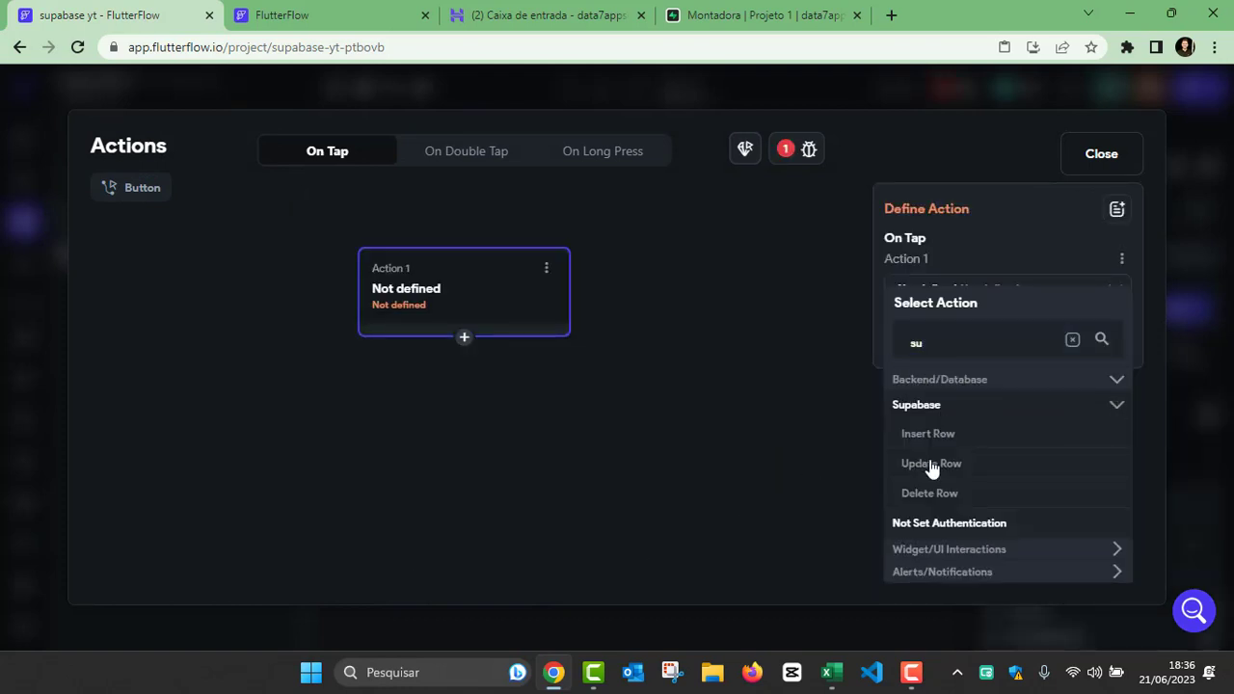
left_click(931, 463)
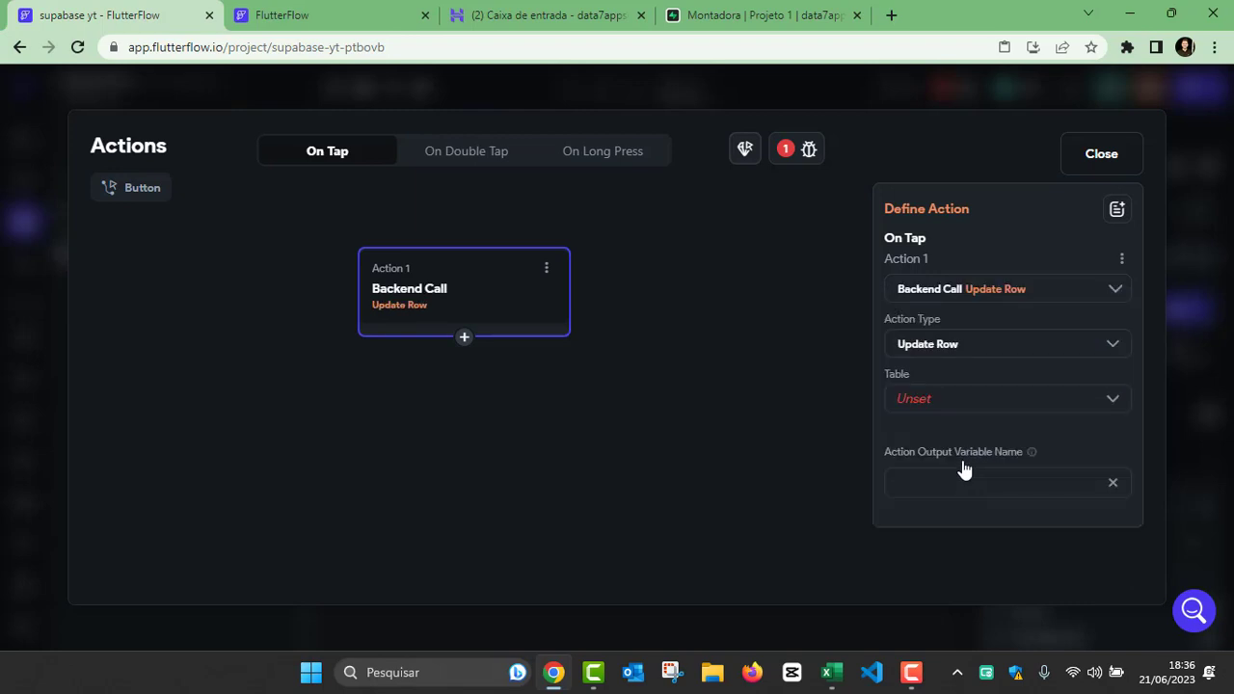
left_click(919, 400)
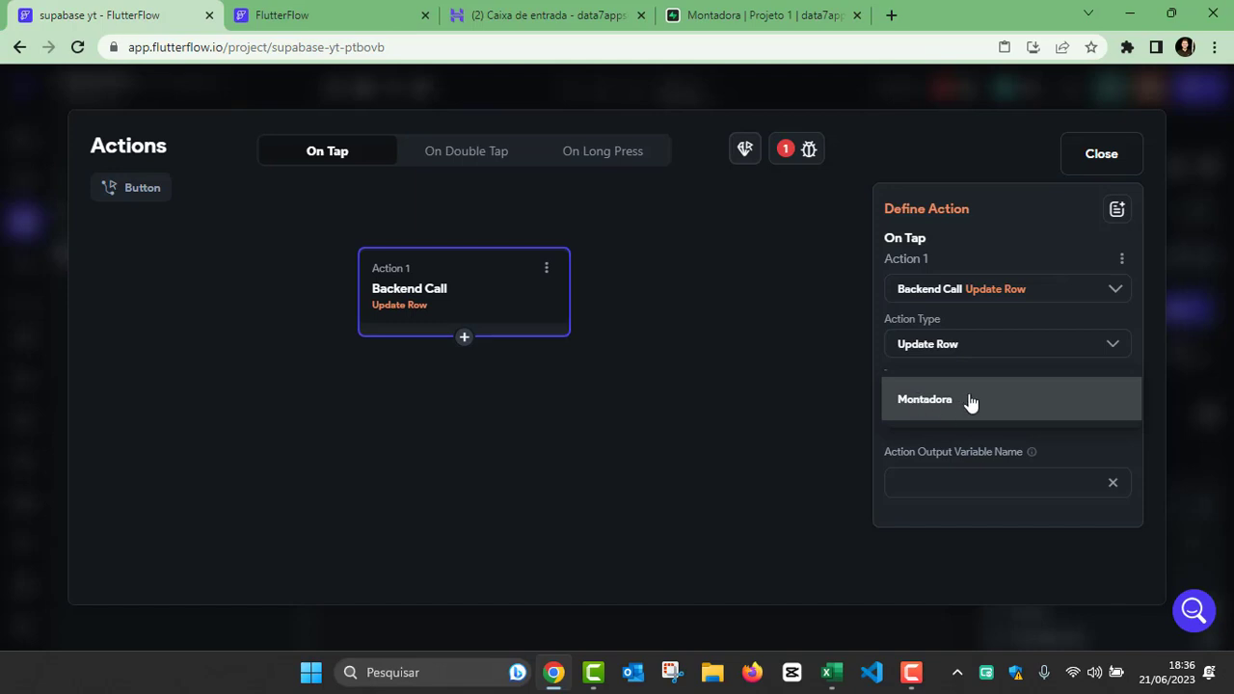
left_click(956, 410)
Step: Look at the id column in Supabase's Montadora table and add a Matching Rows filter on the id field in FlutterFlow
scroll(962, 412, "down", 1)
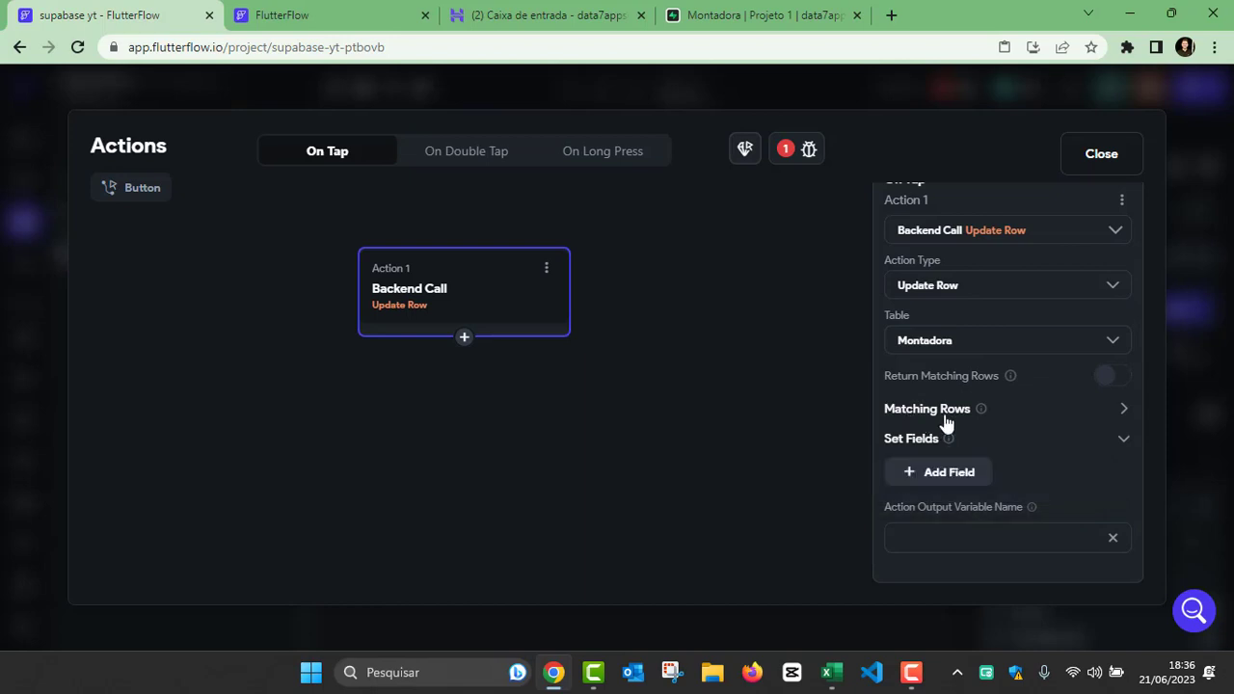
left_click(1124, 411)
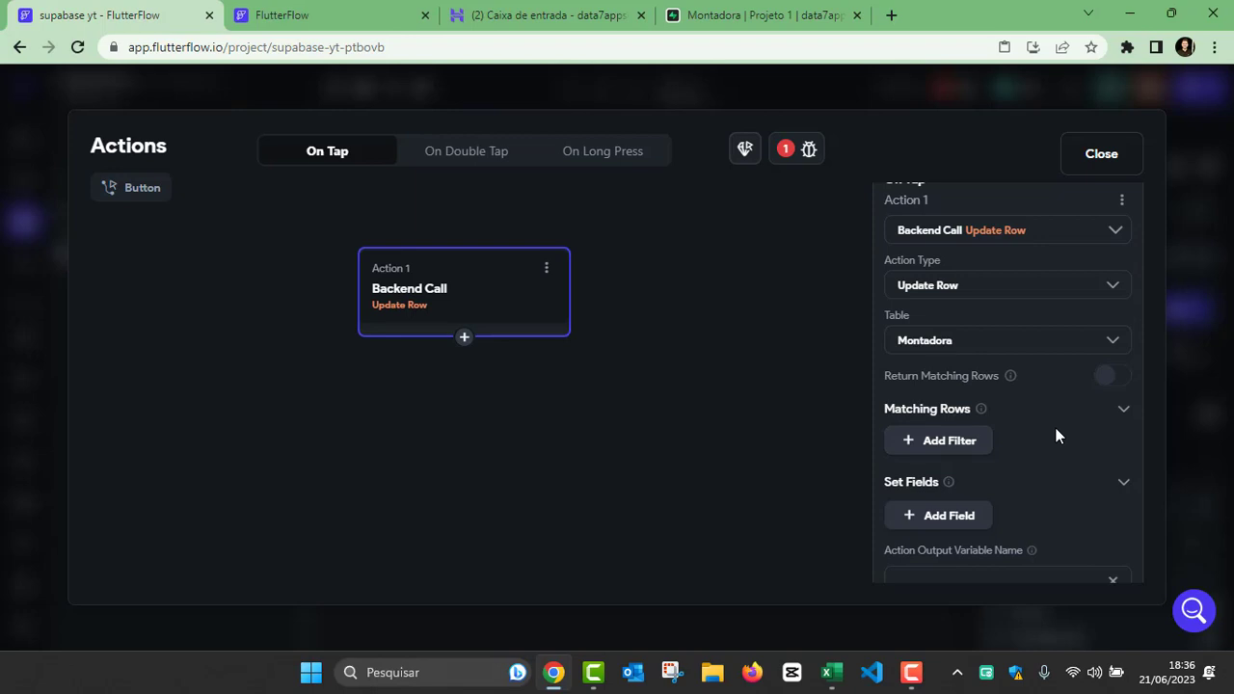
left_click(761, 15)
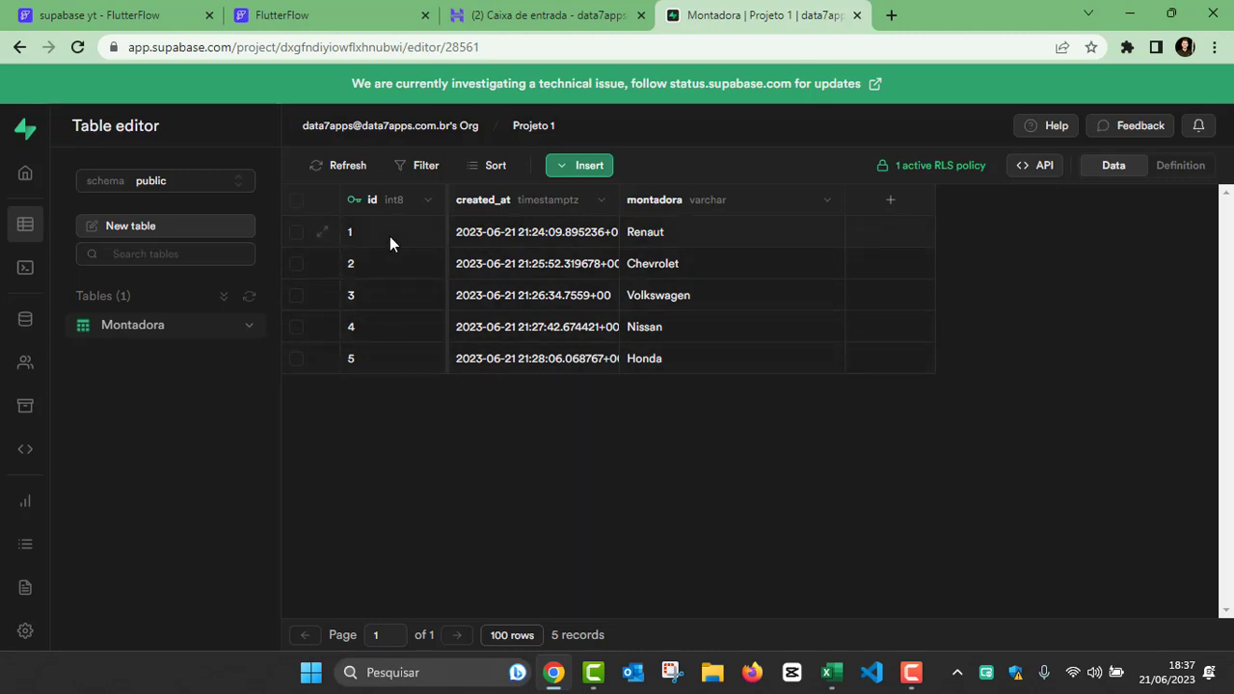
left_click(309, 19)
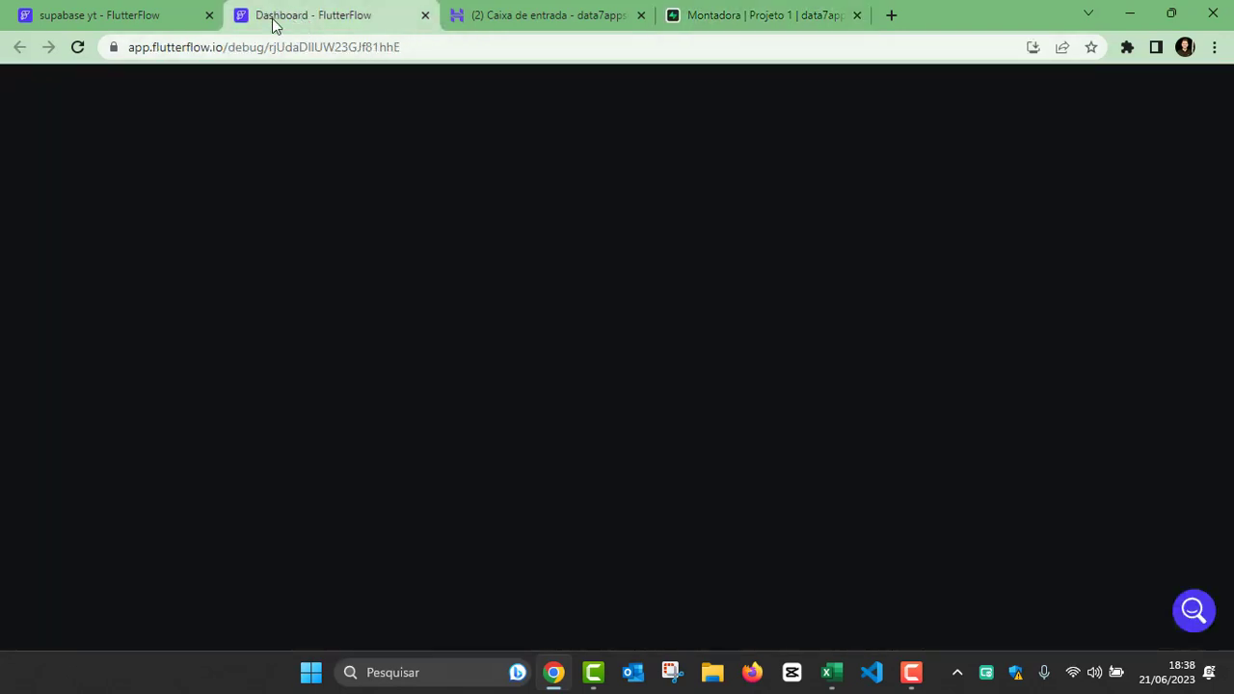
left_click(188, 17)
scroll(952, 420, "down", 1)
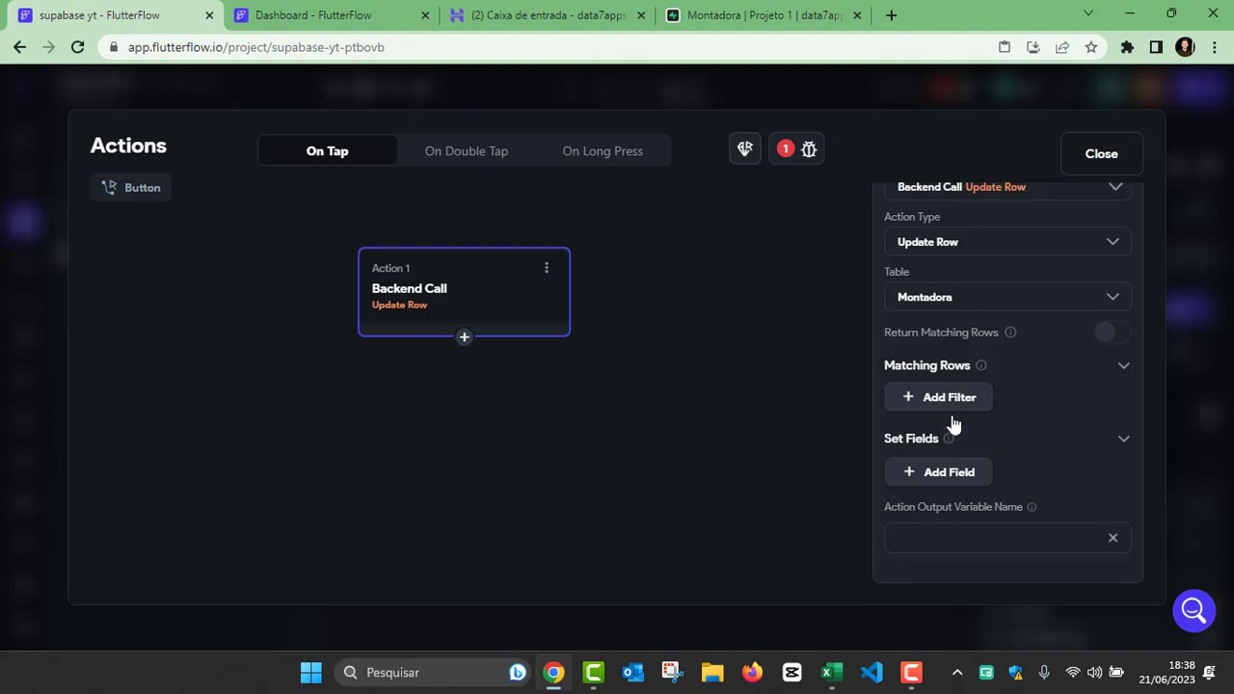
left_click(945, 399)
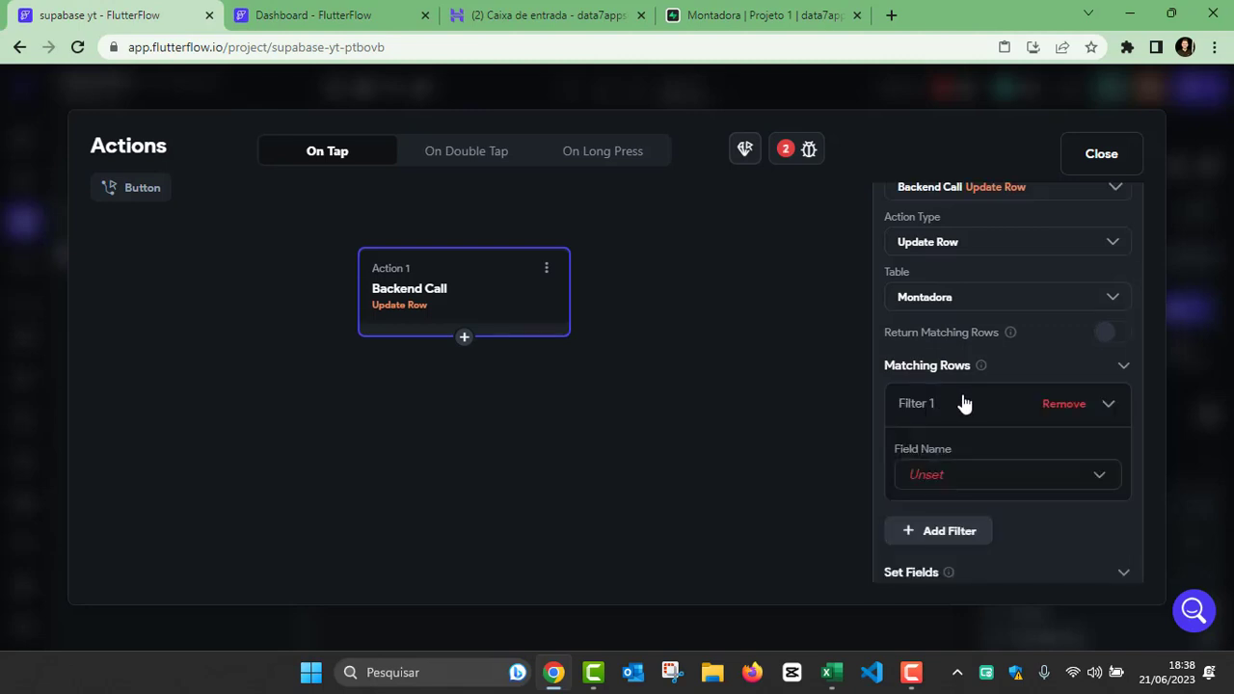
scroll(961, 396, "down", 2)
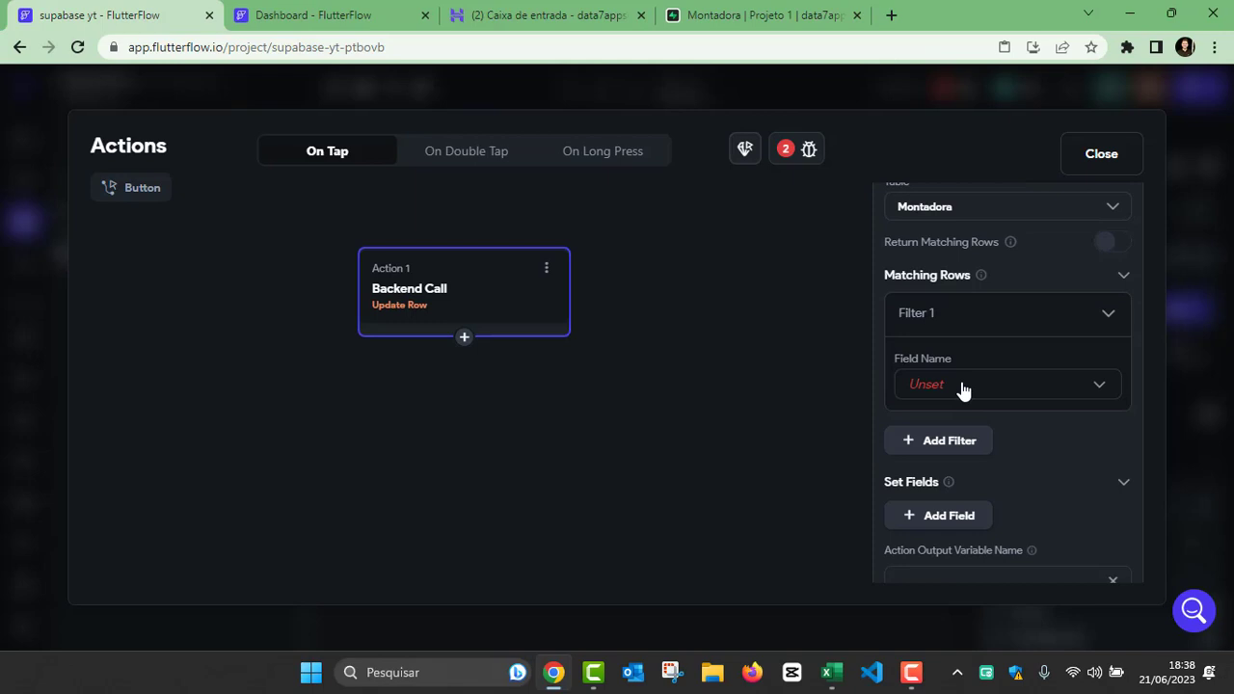
left_click(962, 389)
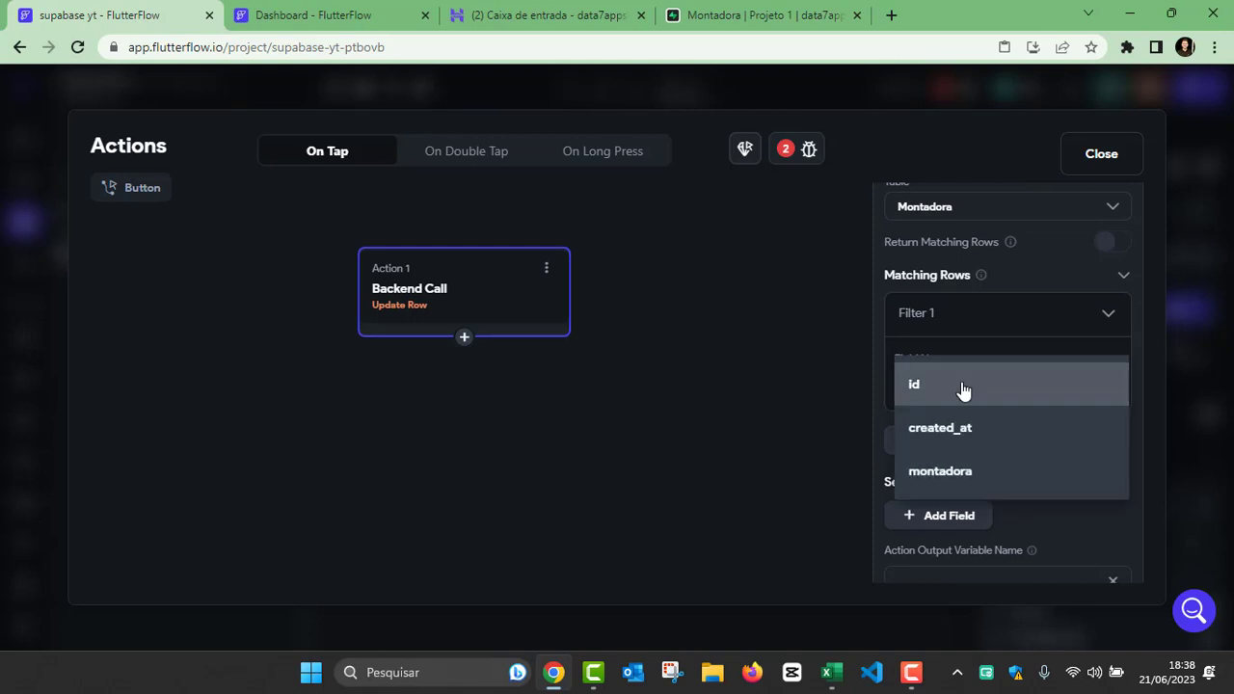
left_click(916, 400)
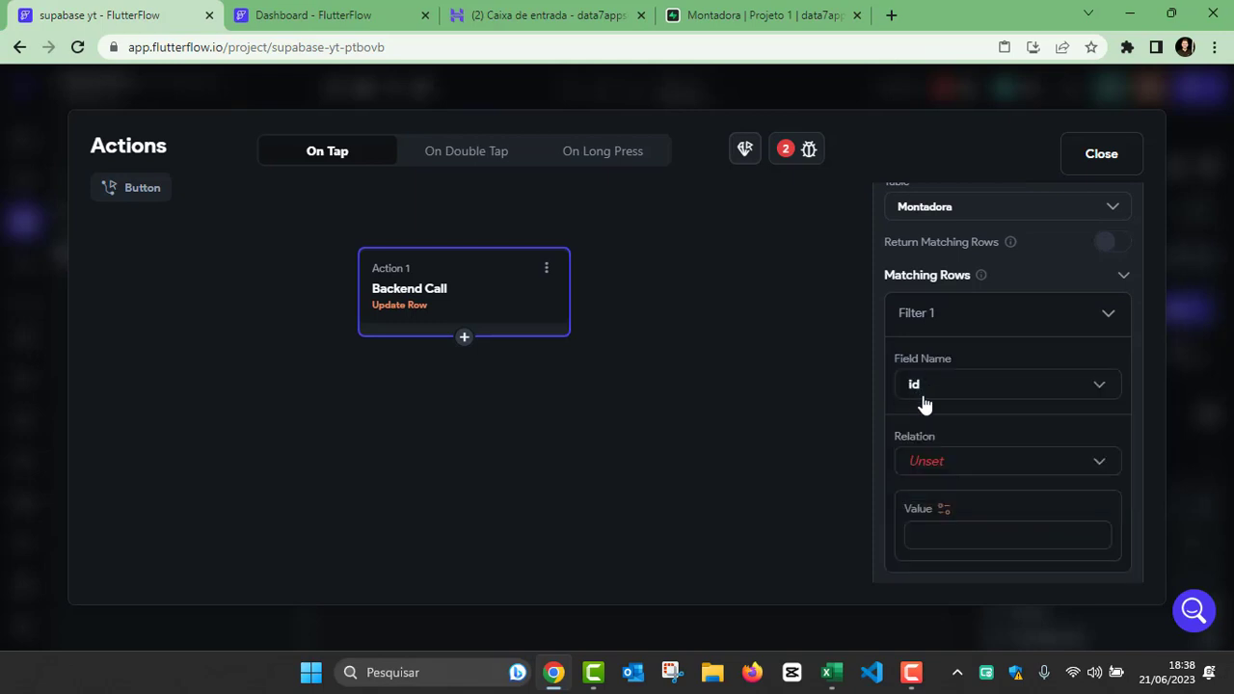
Step: Recheck the Montadora table's ids in Supabase and set Filter 1's relation to Equal To in FlutterFlow
scroll(921, 398, "down", 2)
scroll(916, 381, "up", 2)
scroll(915, 366, "down", 2)
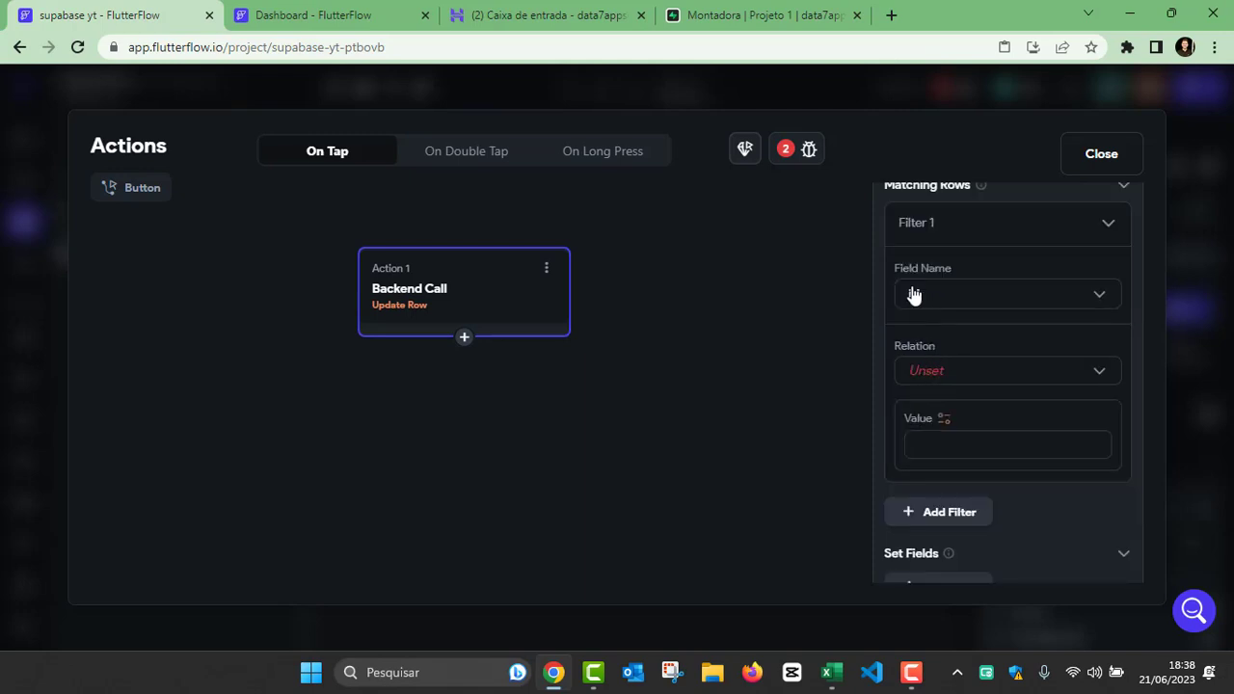
left_click(761, 16)
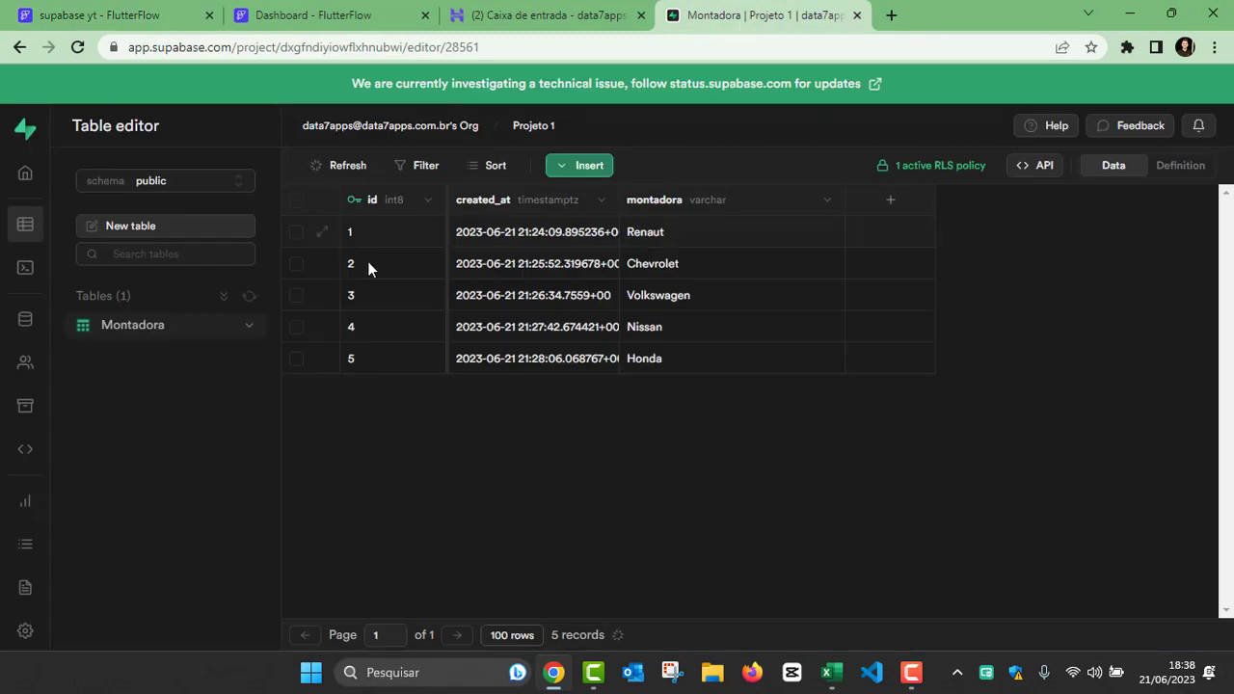
left_click(178, 17)
left_click(950, 374)
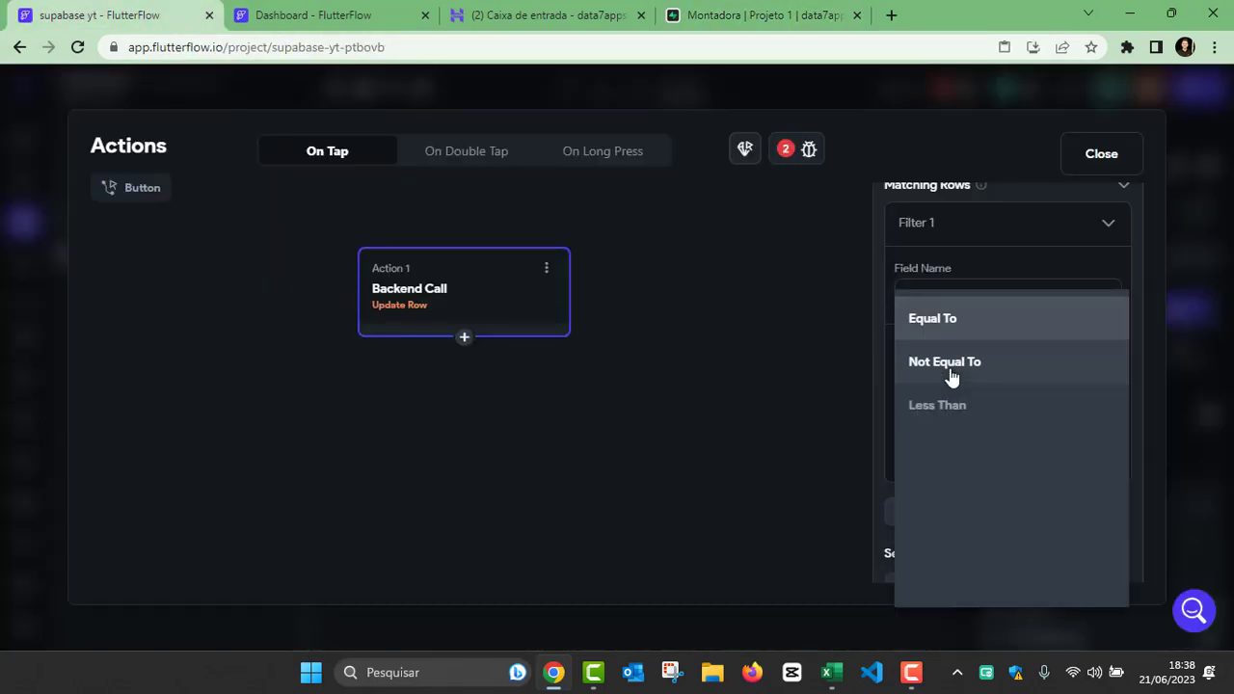
left_click(935, 318)
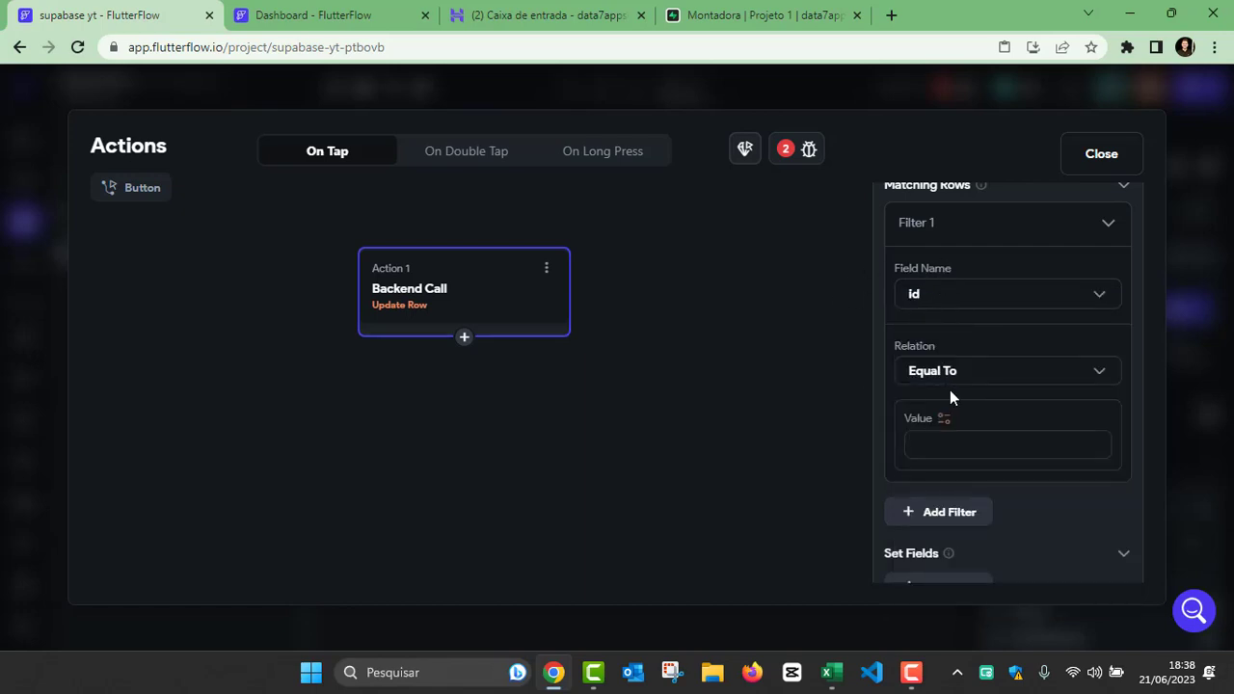
Step: Set Filter 1's value to the id field of the paramMontadora component parameter
left_click(944, 421)
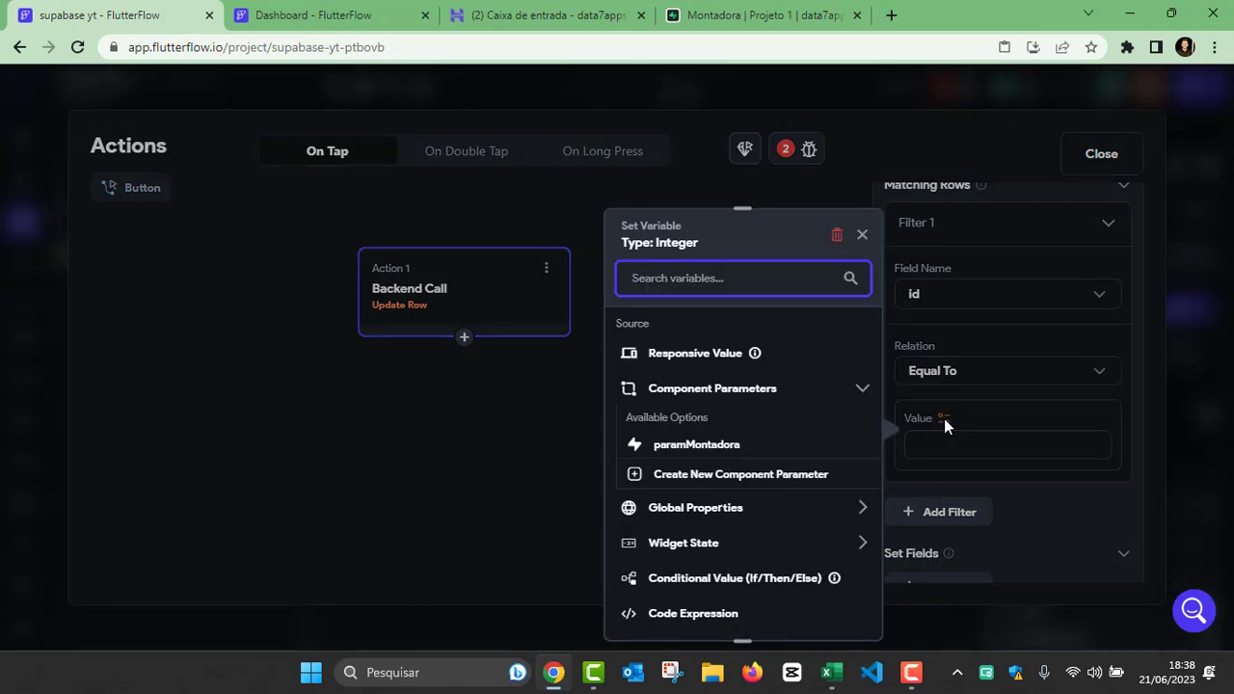
left_click(689, 449)
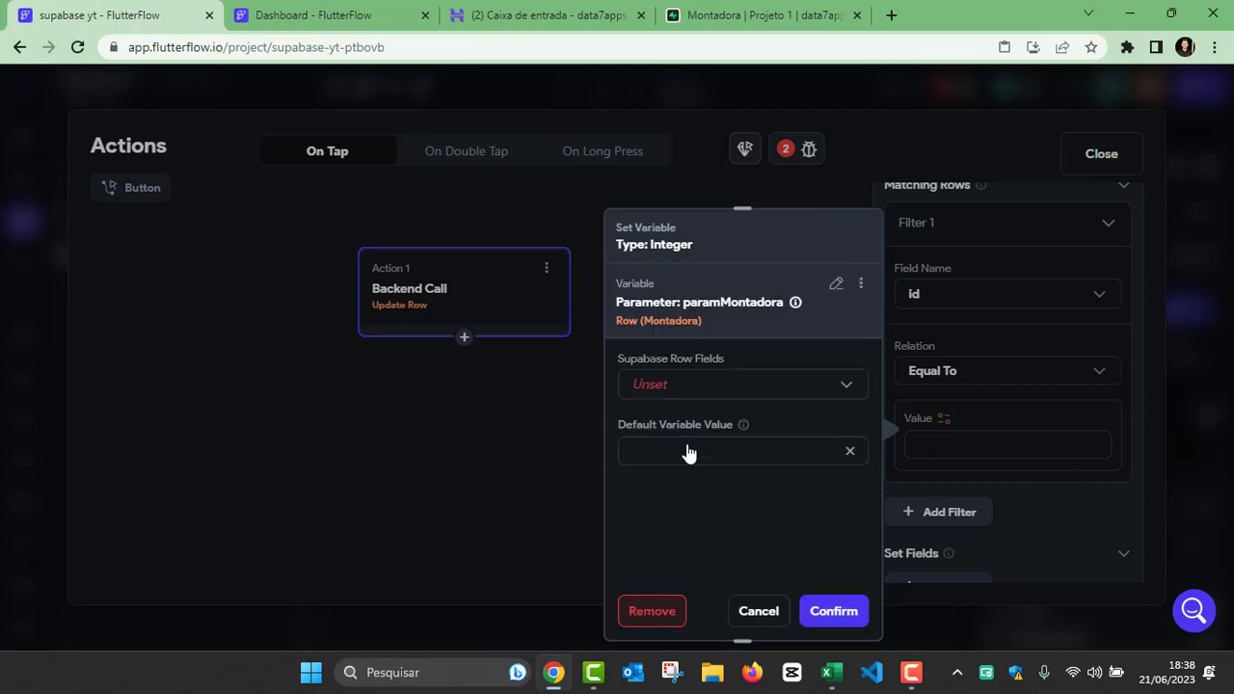
left_click(691, 390)
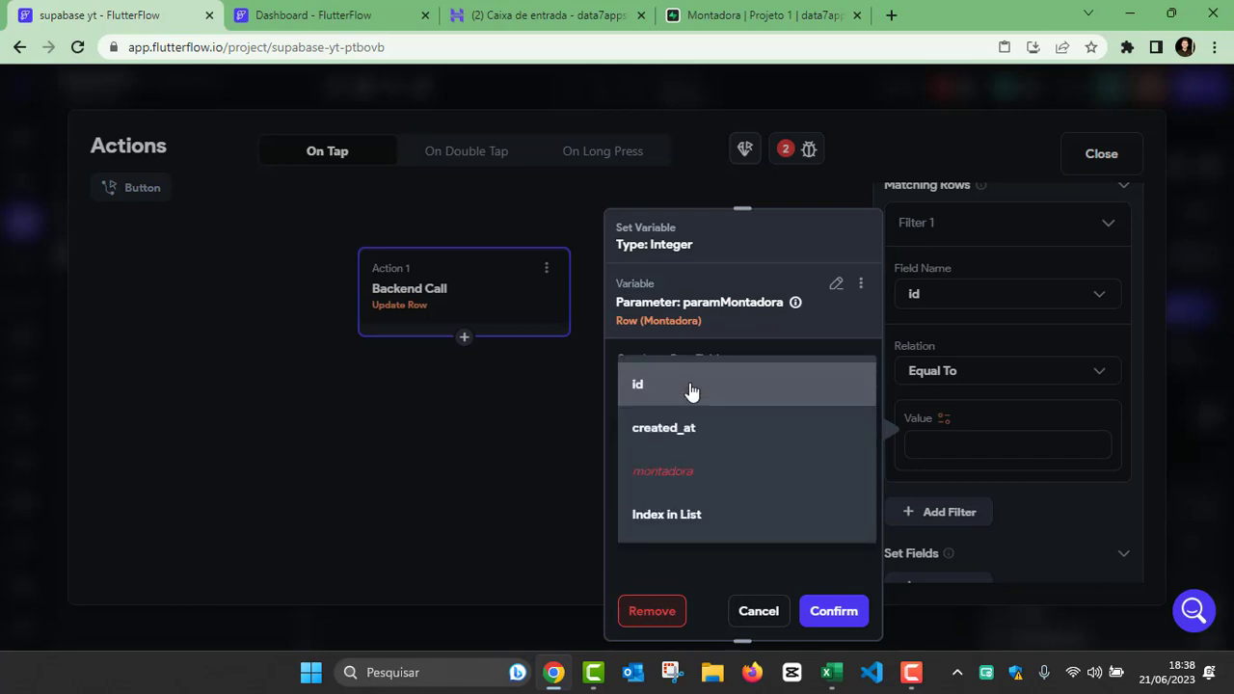
left_click(640, 386)
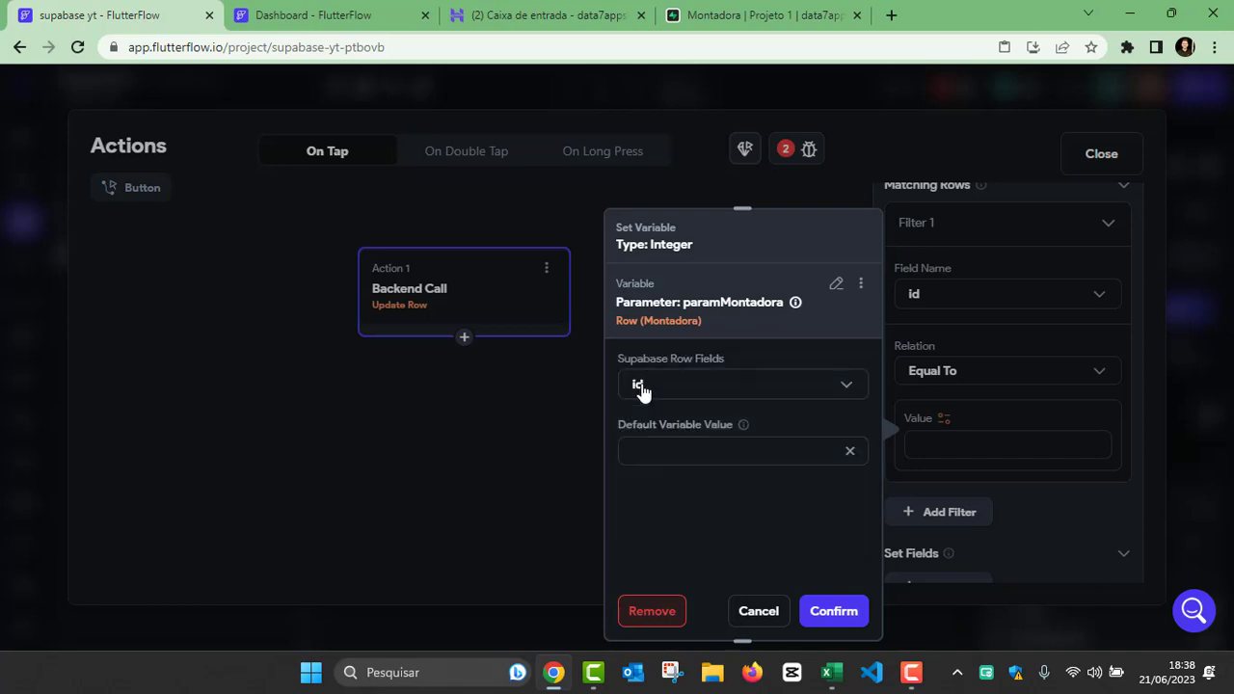
left_click(837, 613)
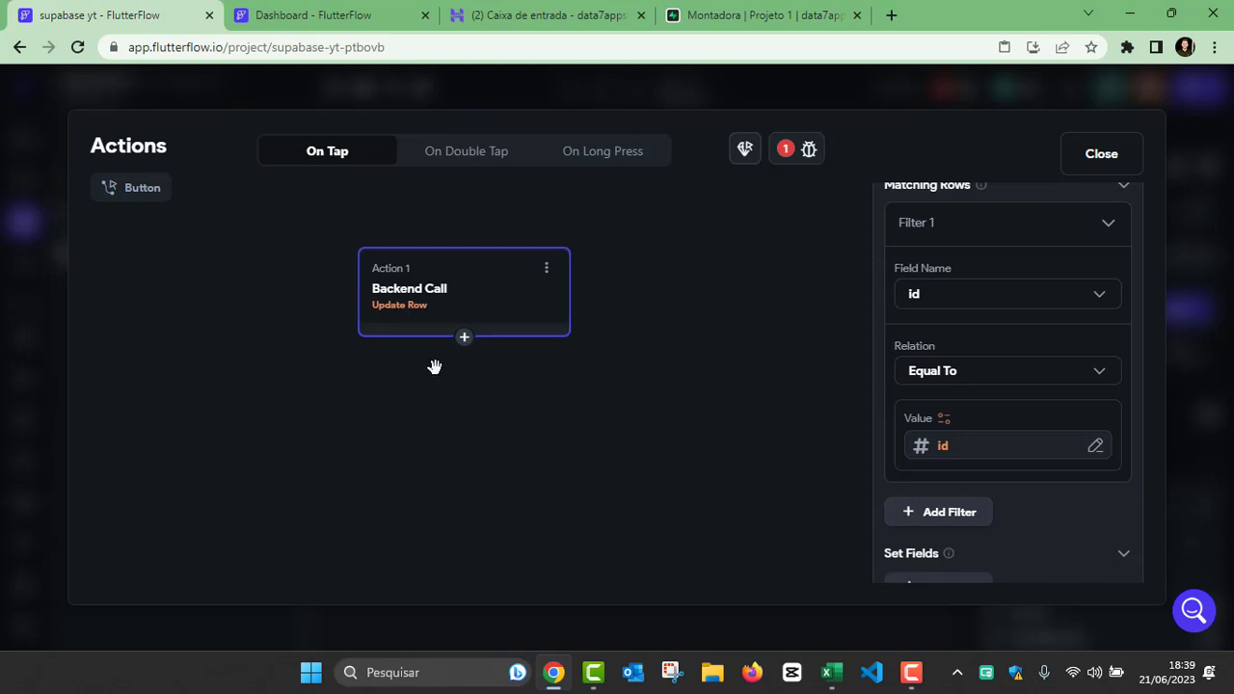
Step: Check the Montadora table's rows in Supabase against the id filter and return to FlutterFlow's action editor
left_click(342, 24)
left_click(728, 20)
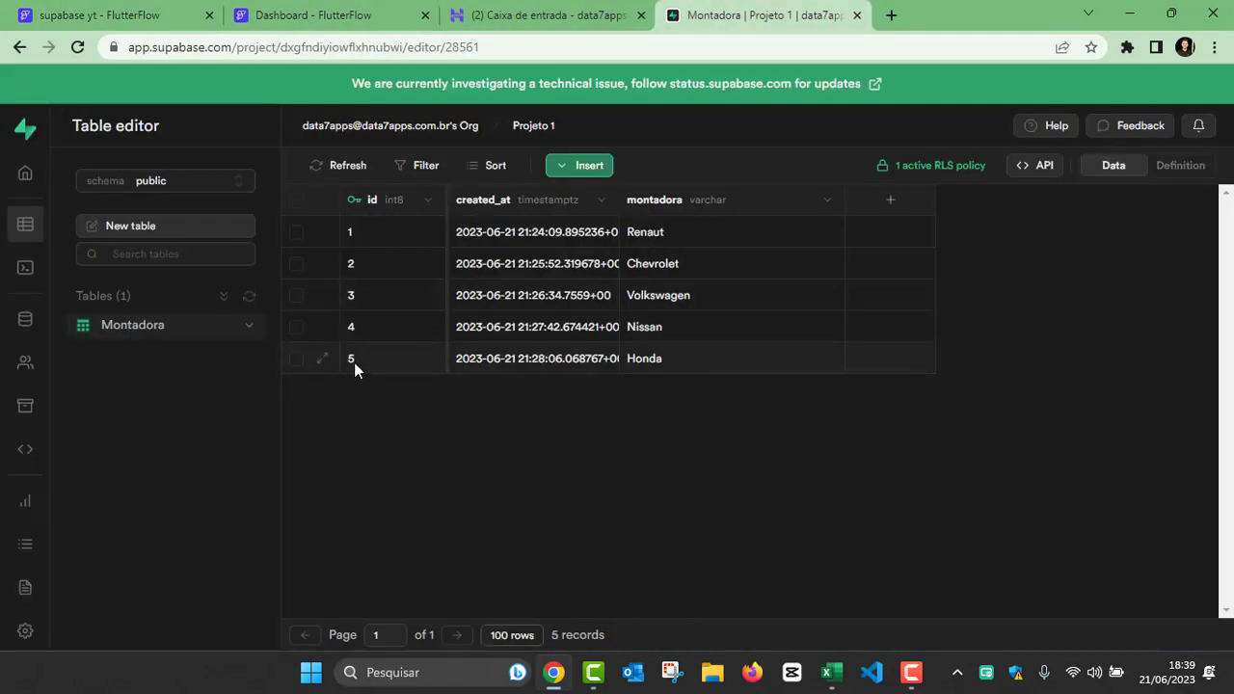
left_click(142, 21)
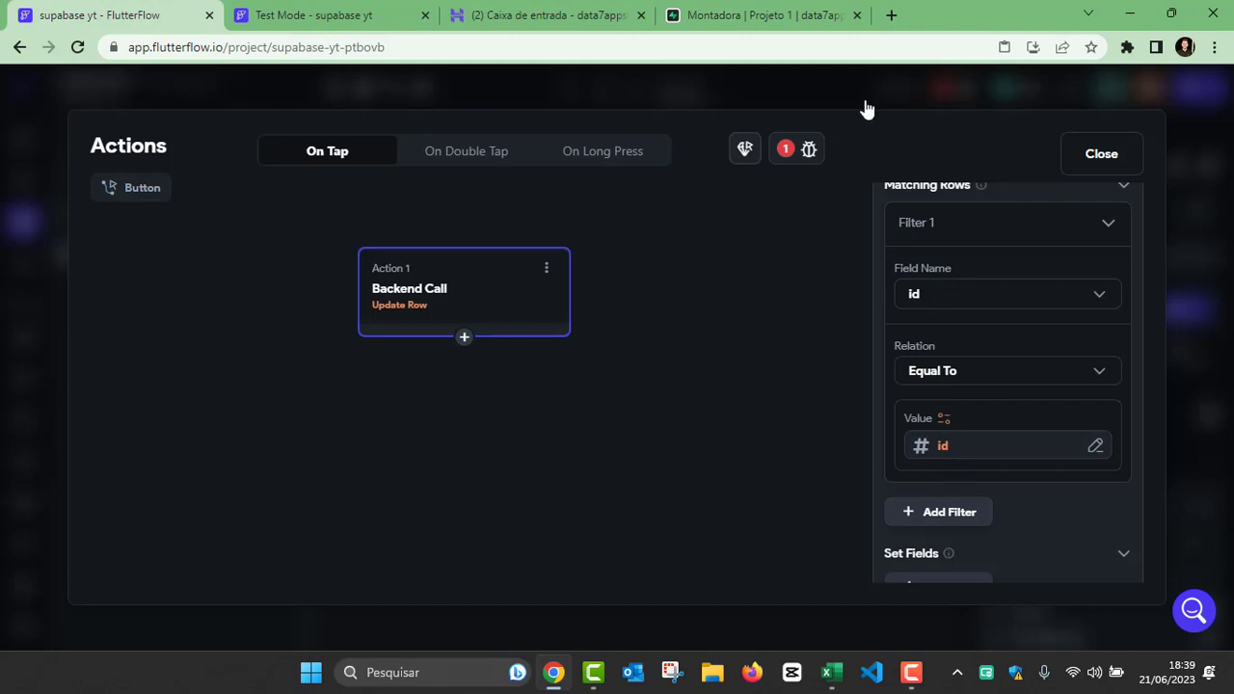
left_click(792, 21)
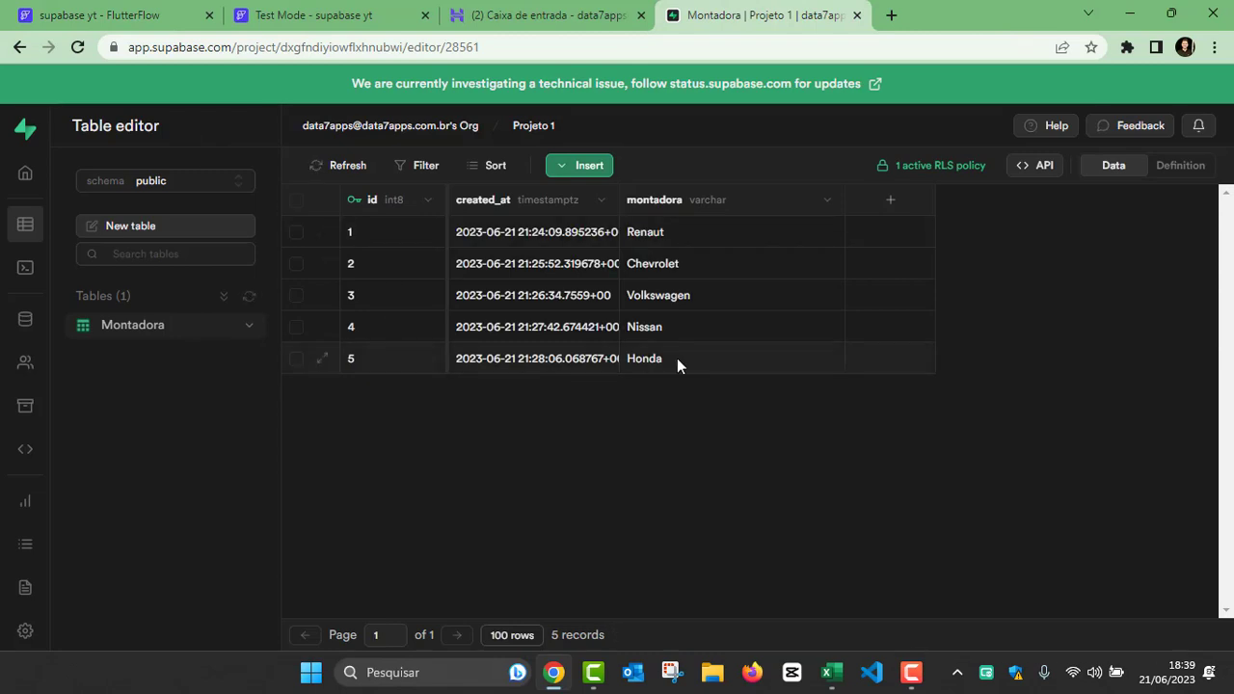
left_click(106, 15)
Step: Review and collapse Filter 1, and reopen the Update Row action's settings at Set Fields
scroll(967, 386, "down", 3)
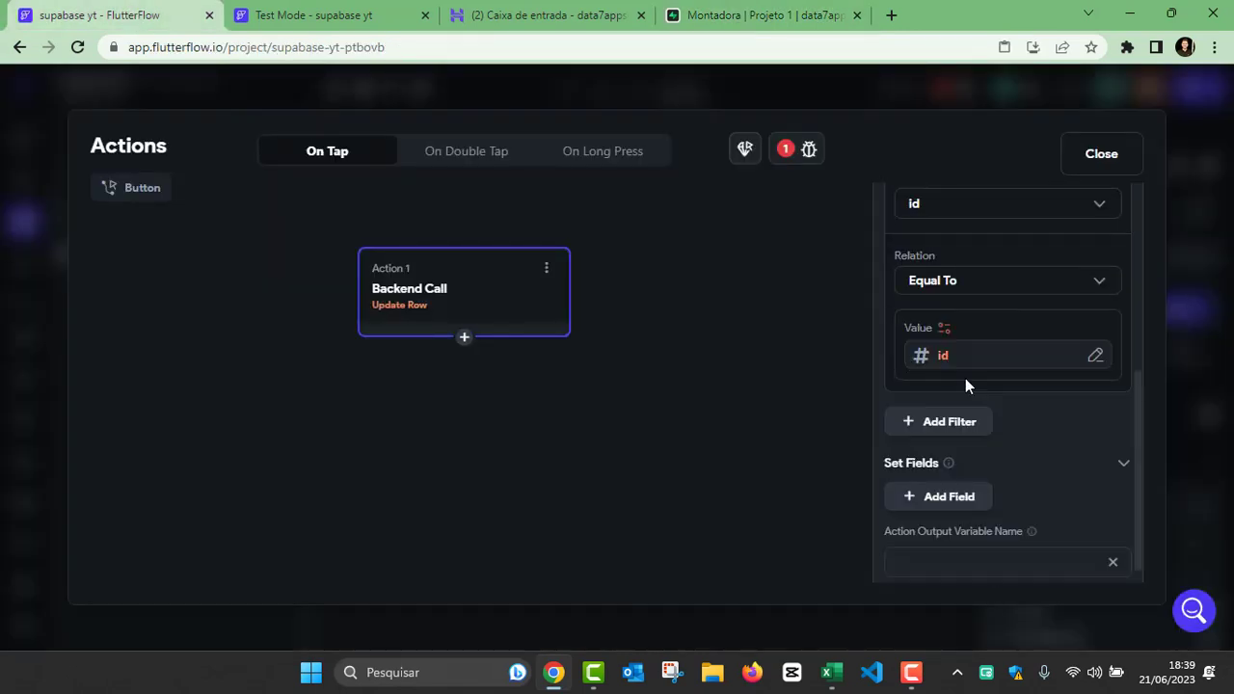
scroll(1032, 432, "up", 3)
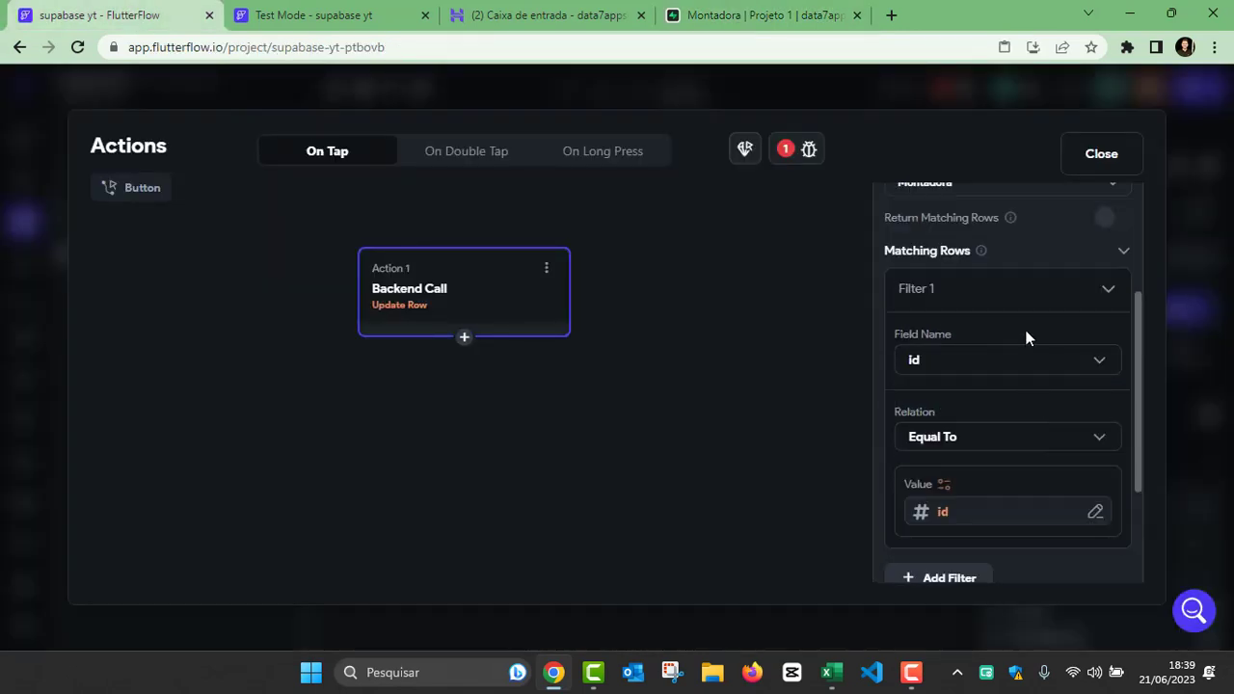
left_click(1113, 295)
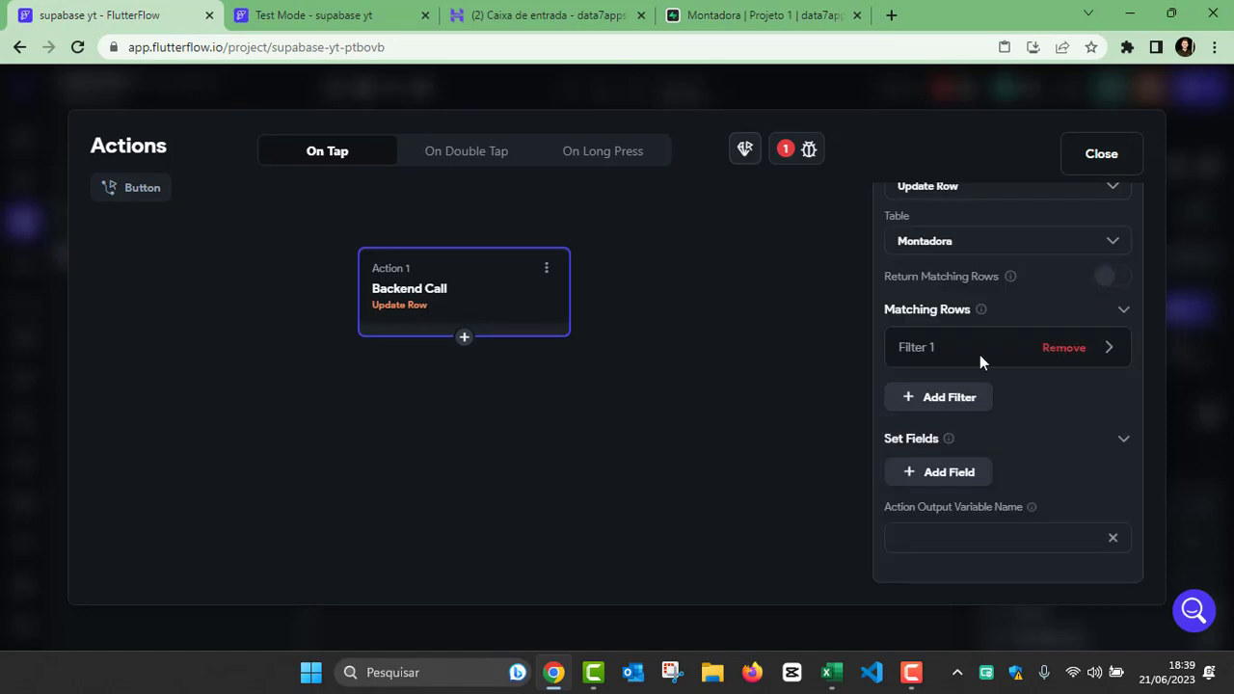
left_click(669, 344)
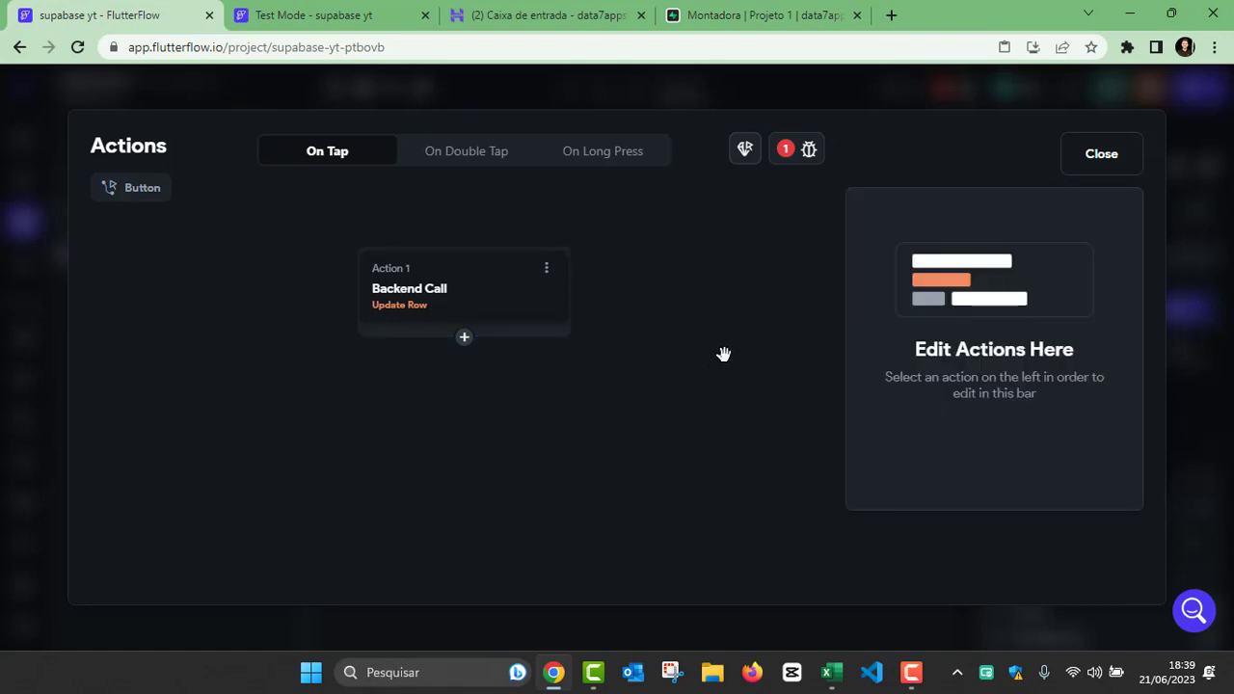
left_click(498, 318)
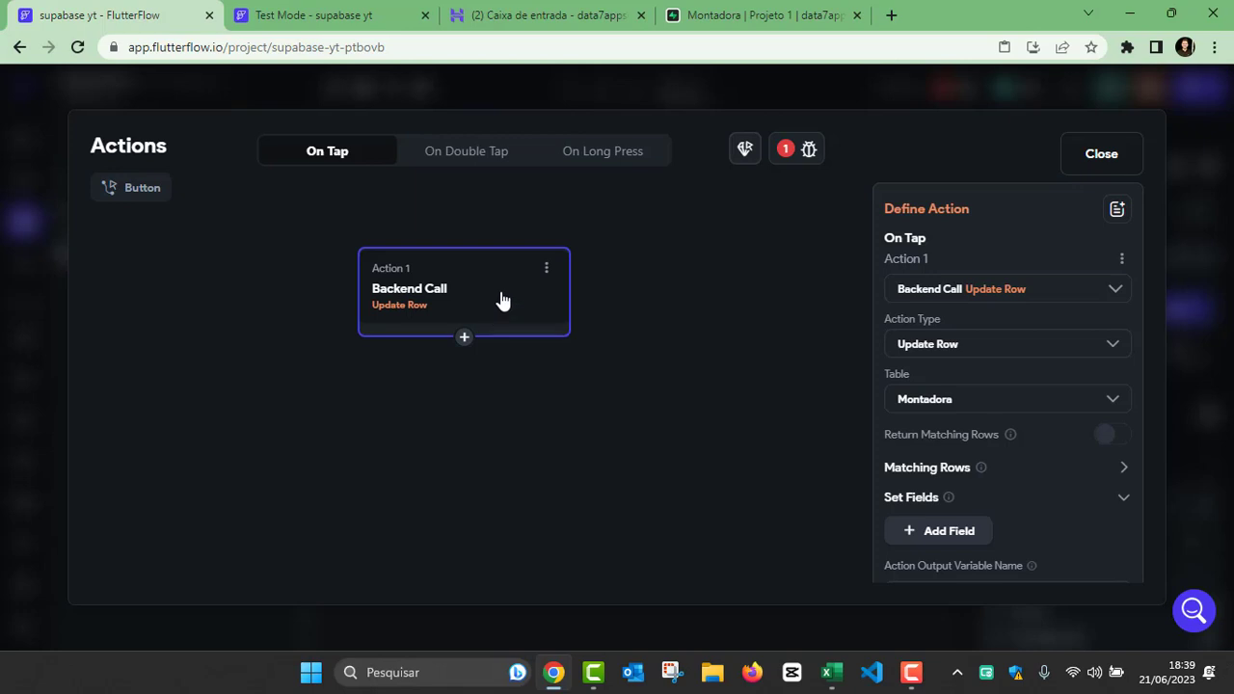
scroll(1003, 401, "down", 1)
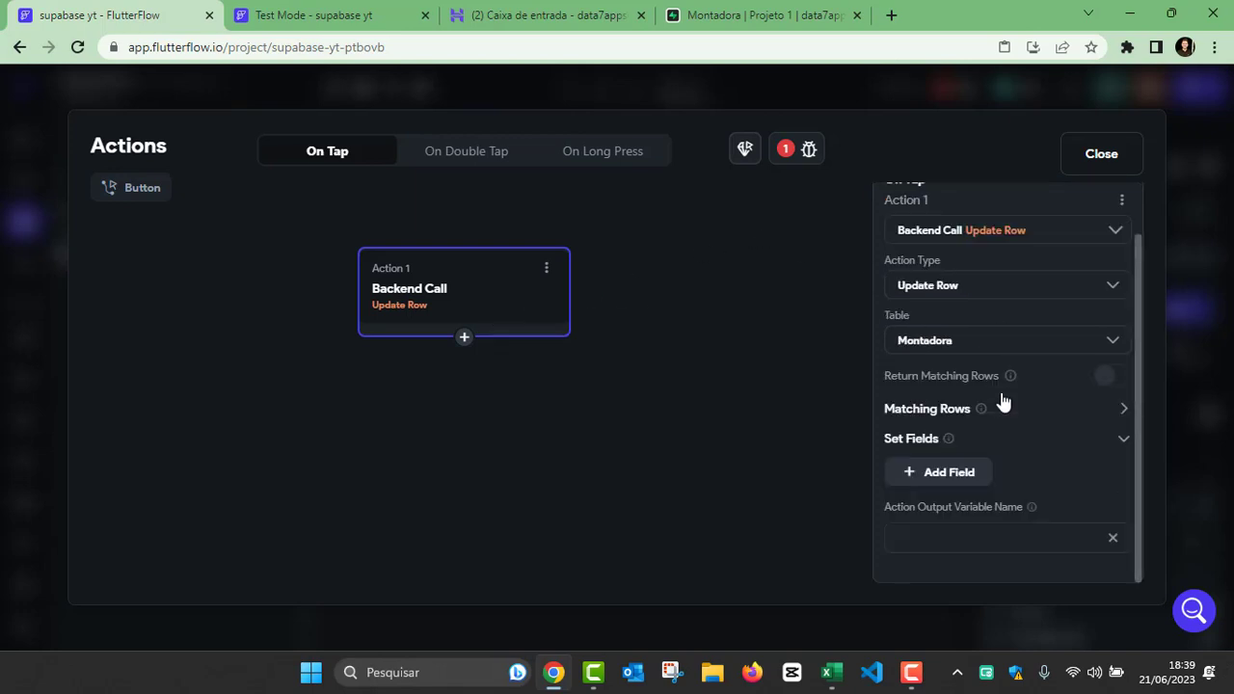
Step: Add a field to the Update Row action's Set Fields and choose montadora as the field
scroll(1007, 397, "up", 1)
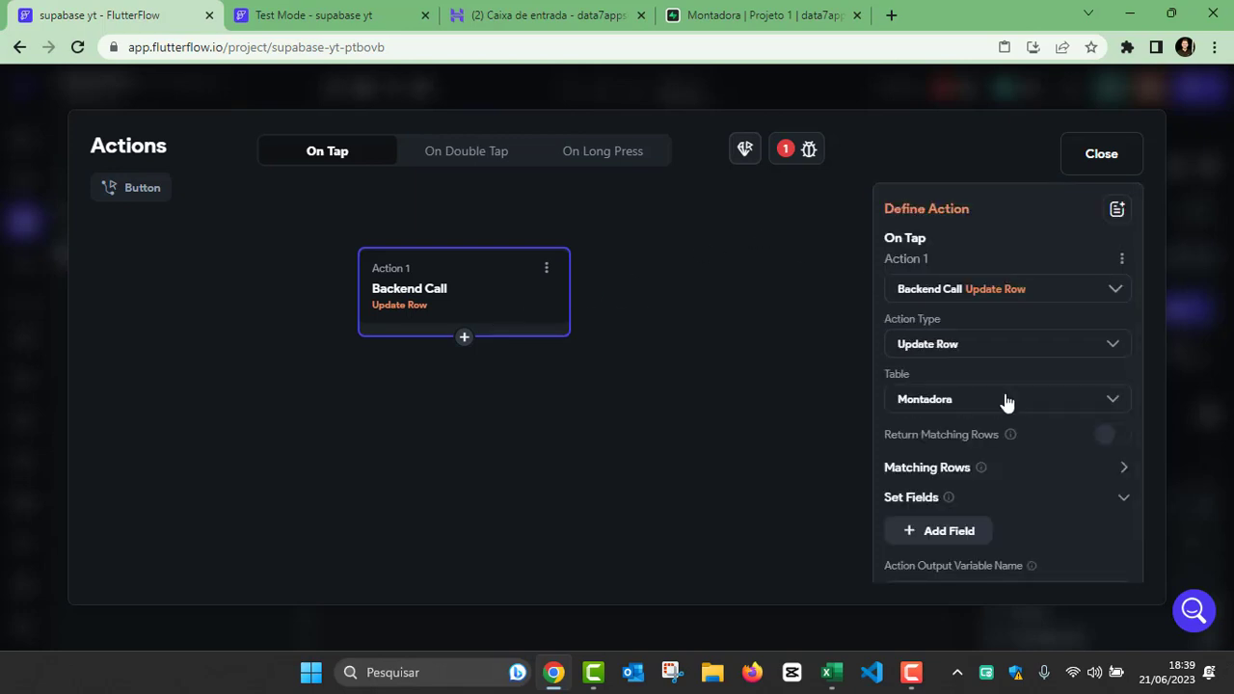
scroll(1007, 397, "down", 1)
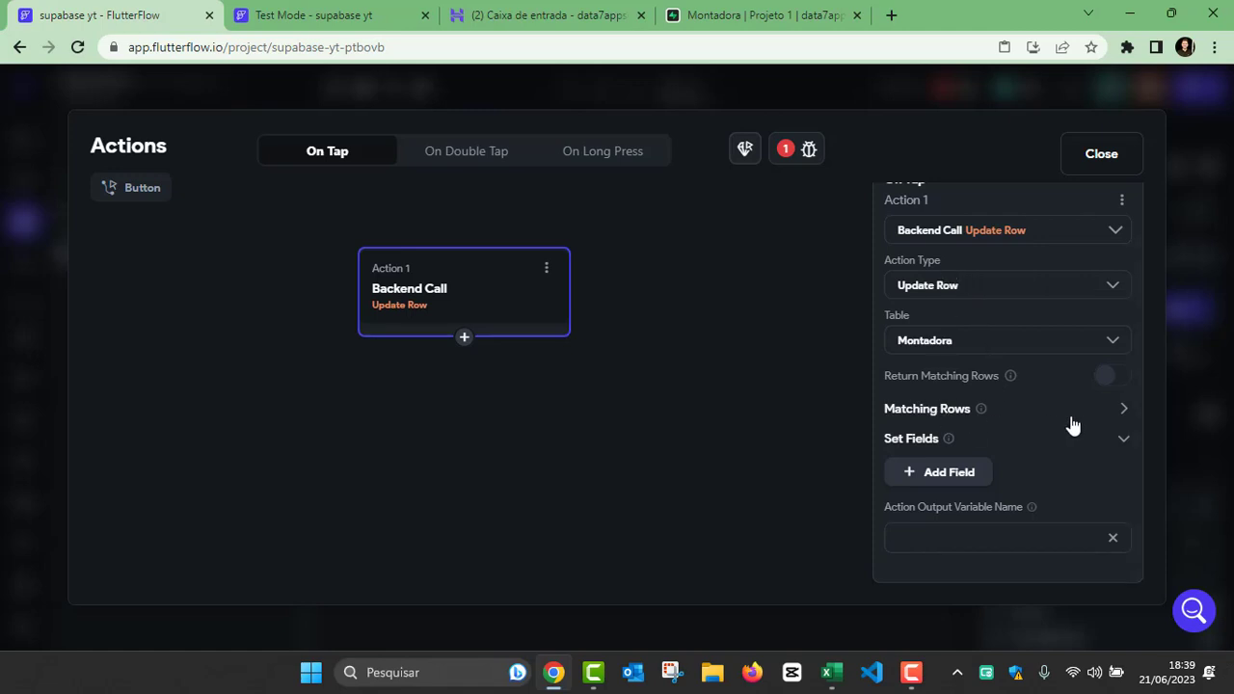
left_click(1118, 411)
left_click(1117, 413)
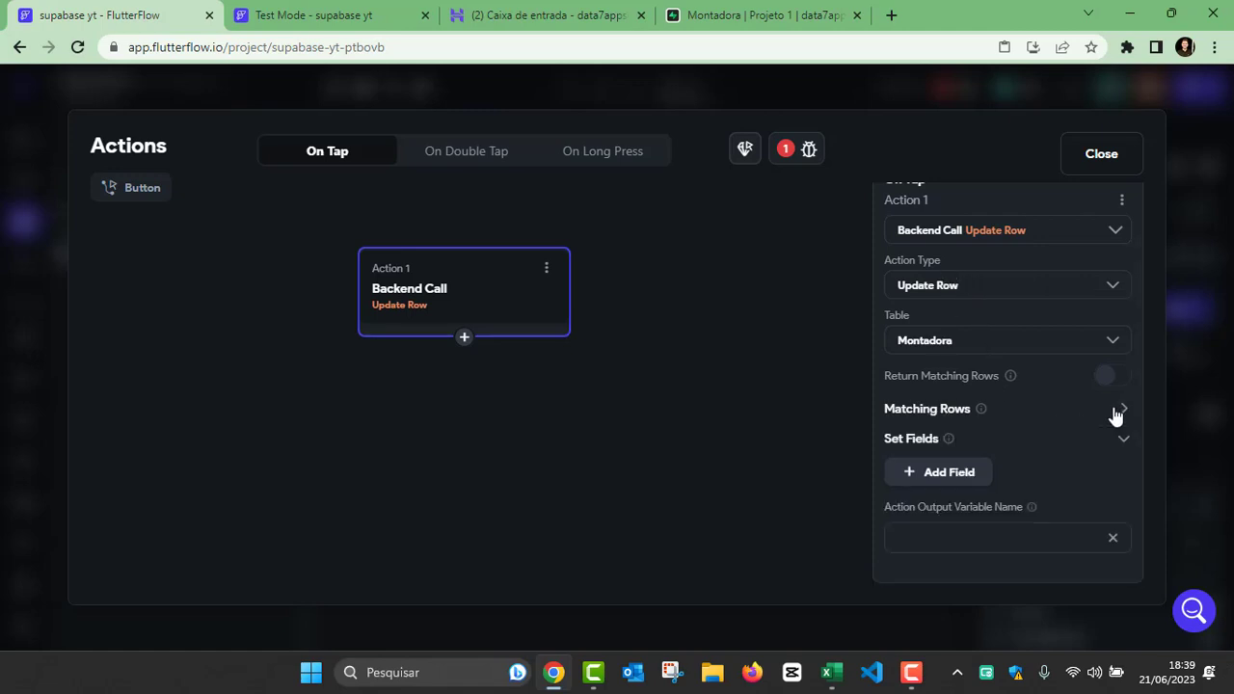
left_click(965, 474)
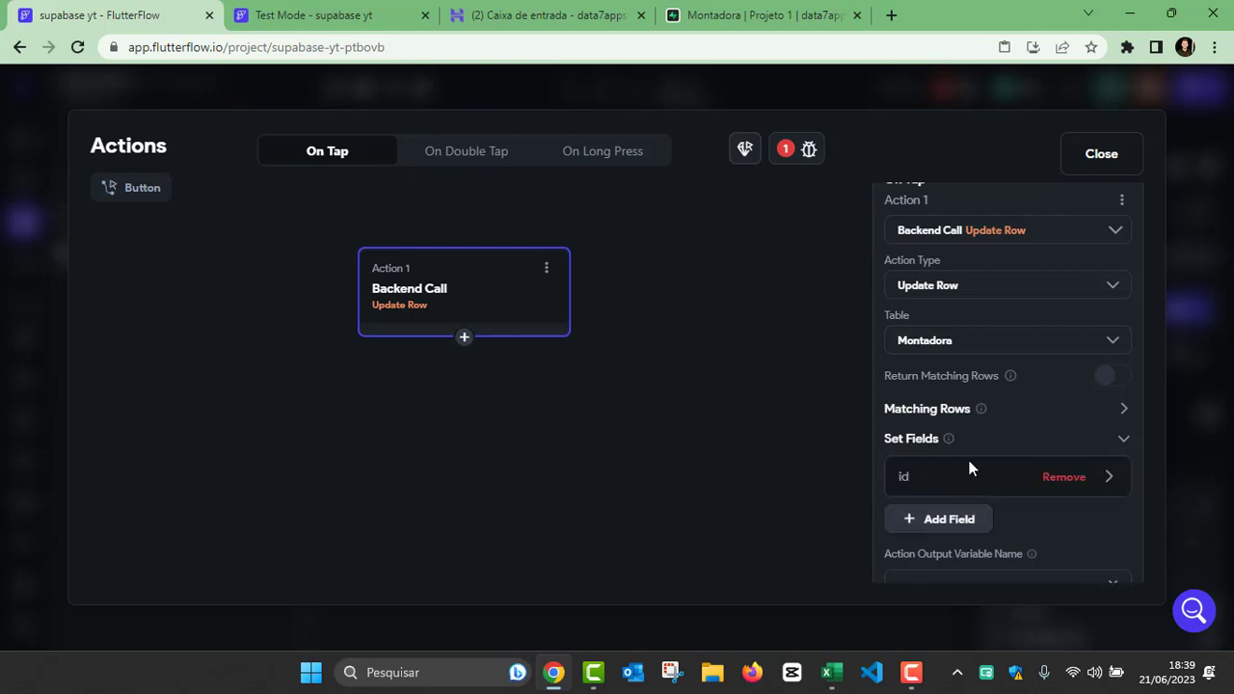
scroll(970, 468, "down", 1)
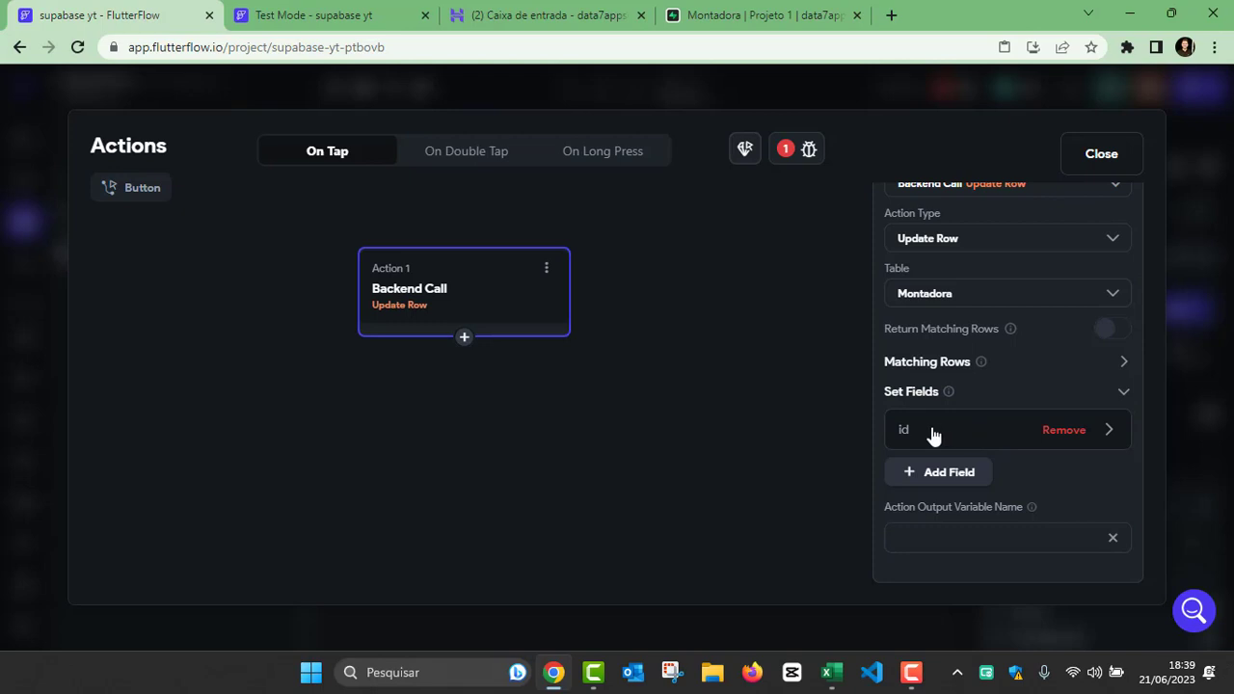
left_click(931, 432)
scroll(936, 443, "down", 4)
left_click(951, 349)
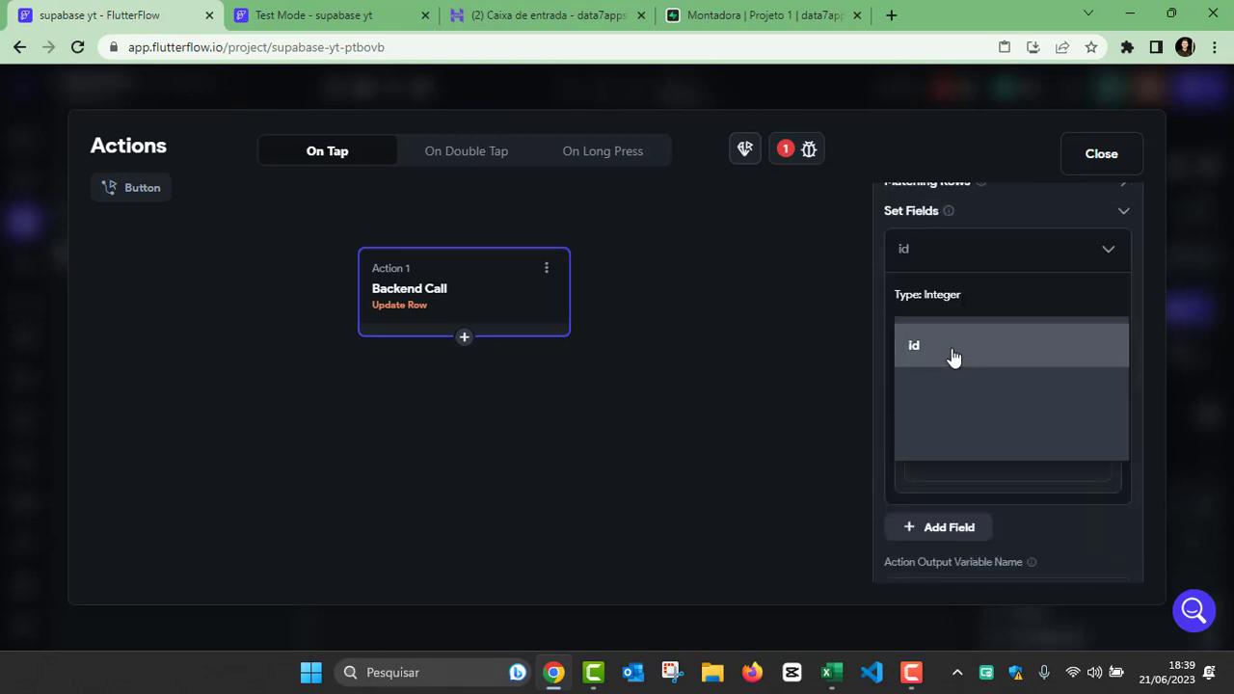
left_click(944, 434)
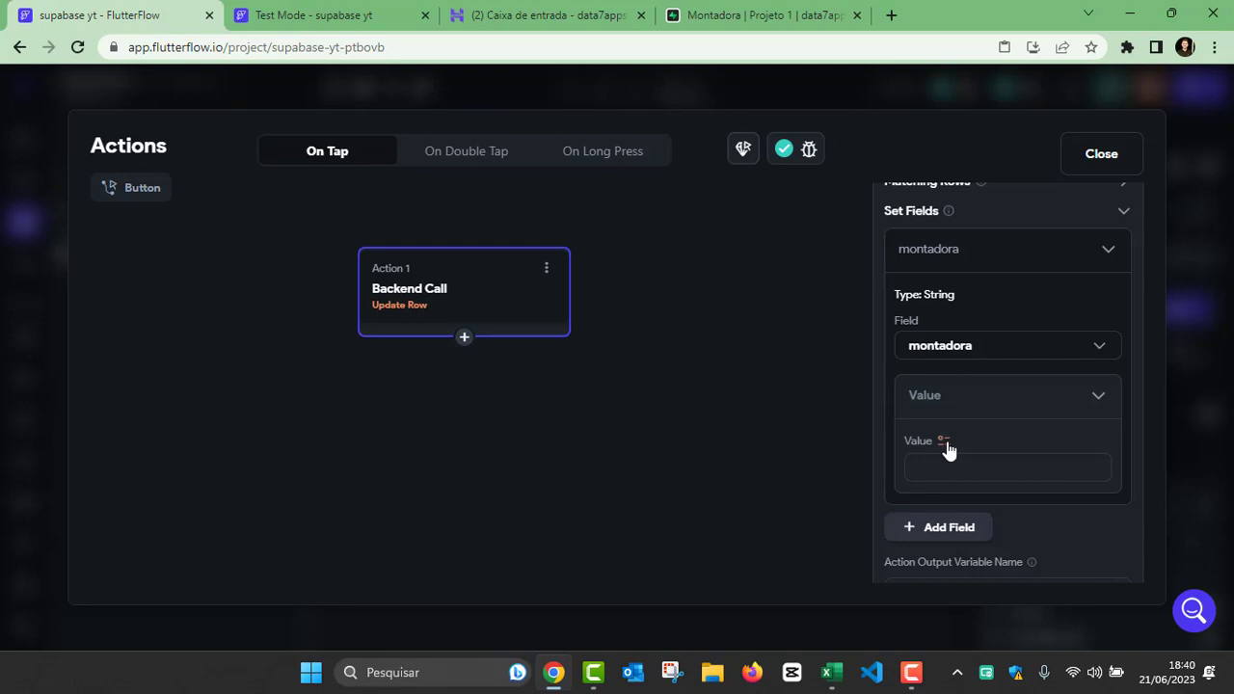
Step: Set the montadora field's value to the TextField (montadora) widget state
left_click(946, 444)
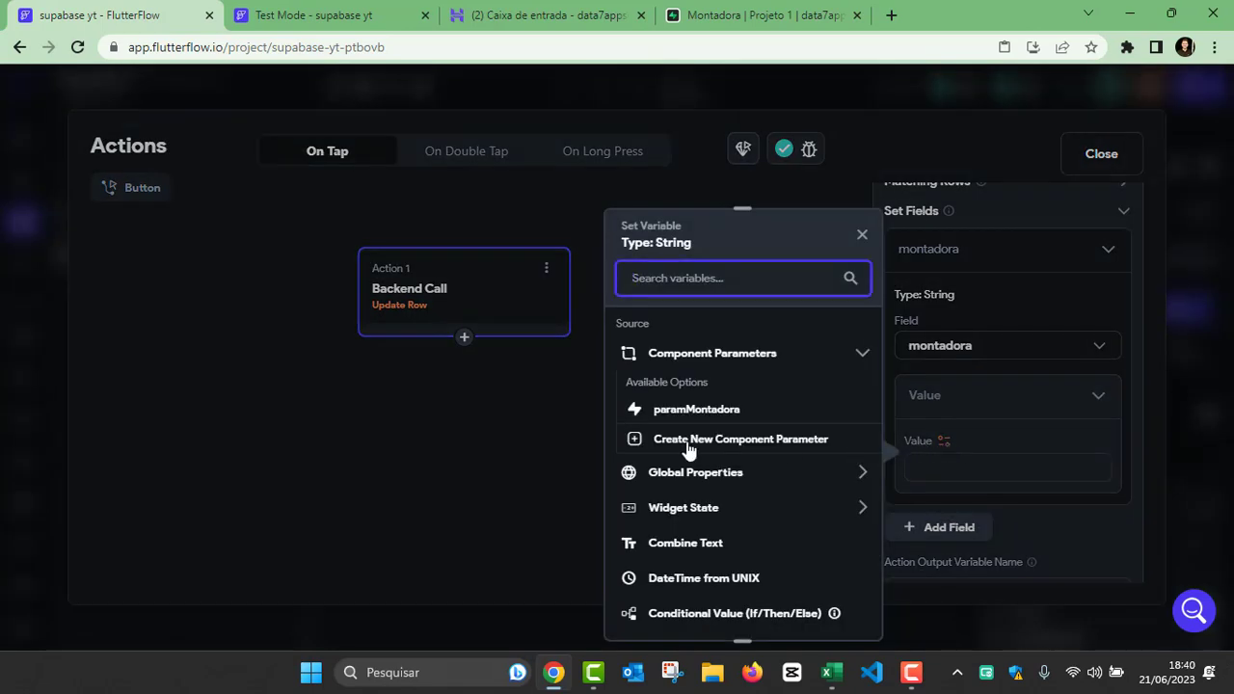
left_click(696, 511)
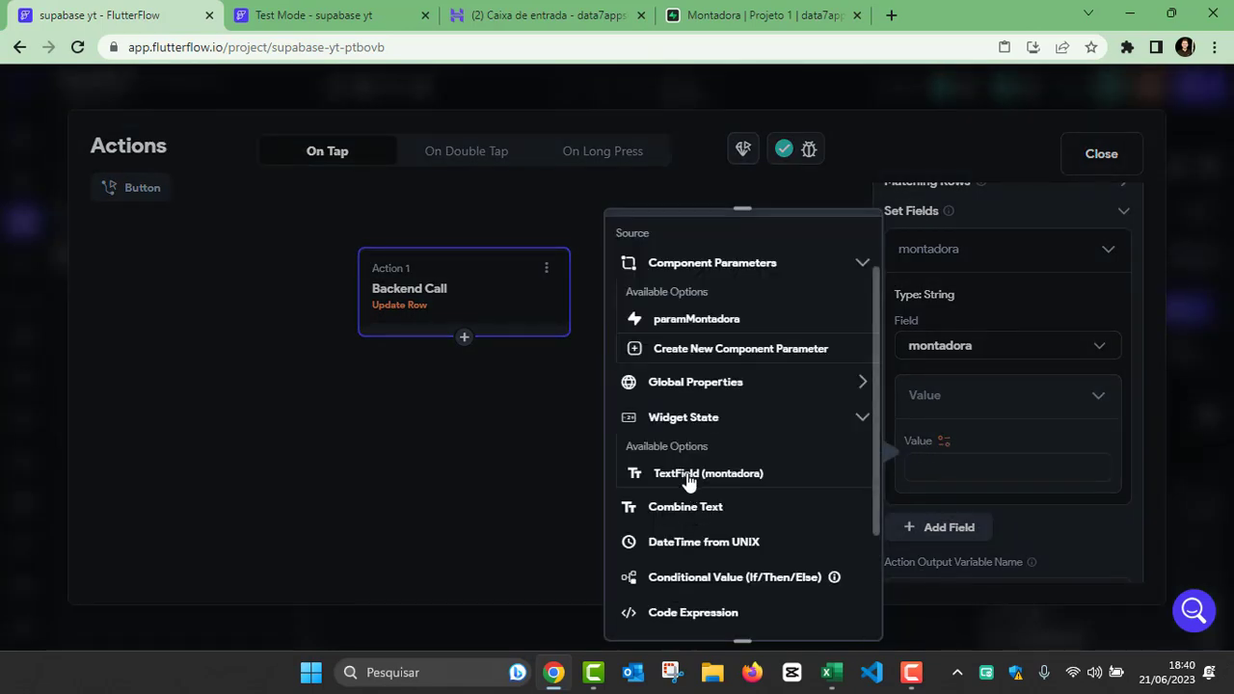
left_click(688, 474)
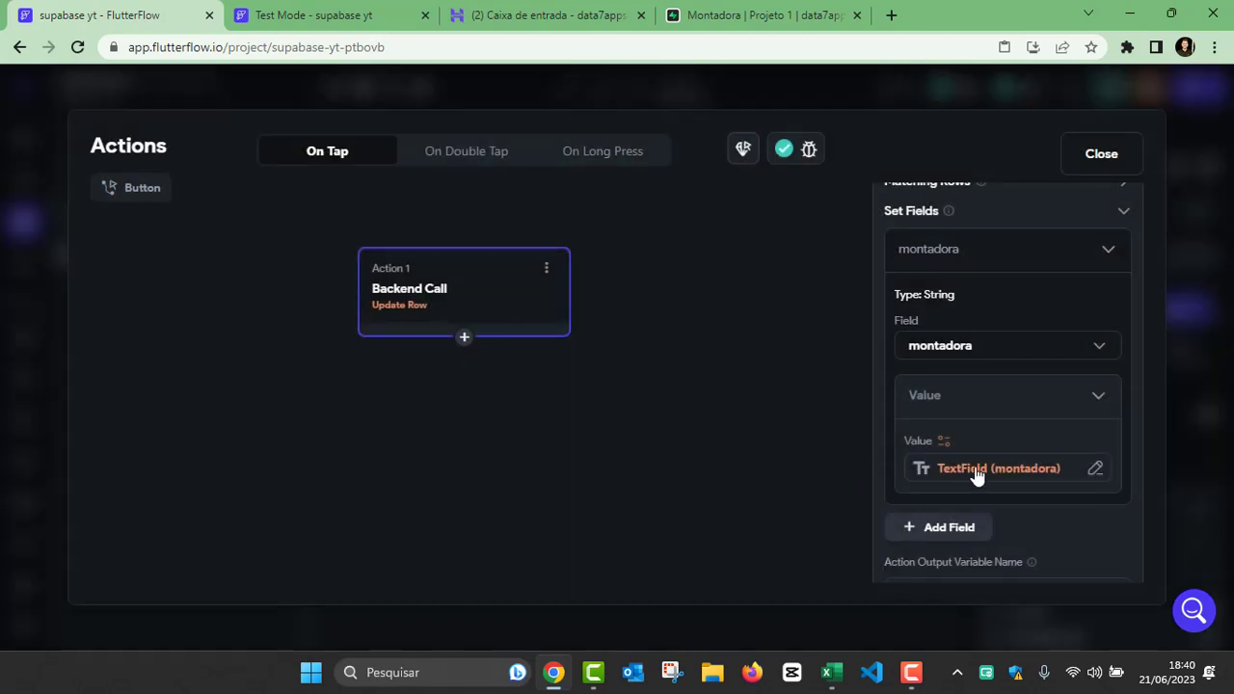
scroll(976, 472, "down", 1)
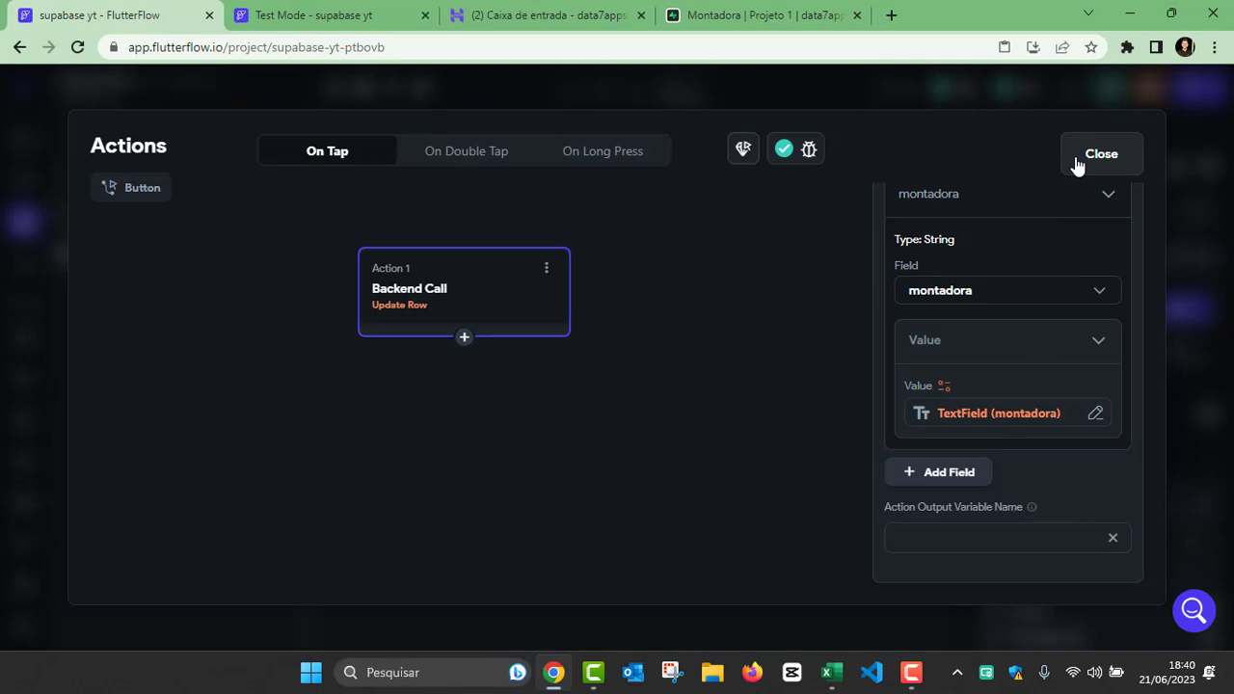
Step: Add a Bottom Sheet Dismiss action after the Update Row backend call
left_click(738, 345)
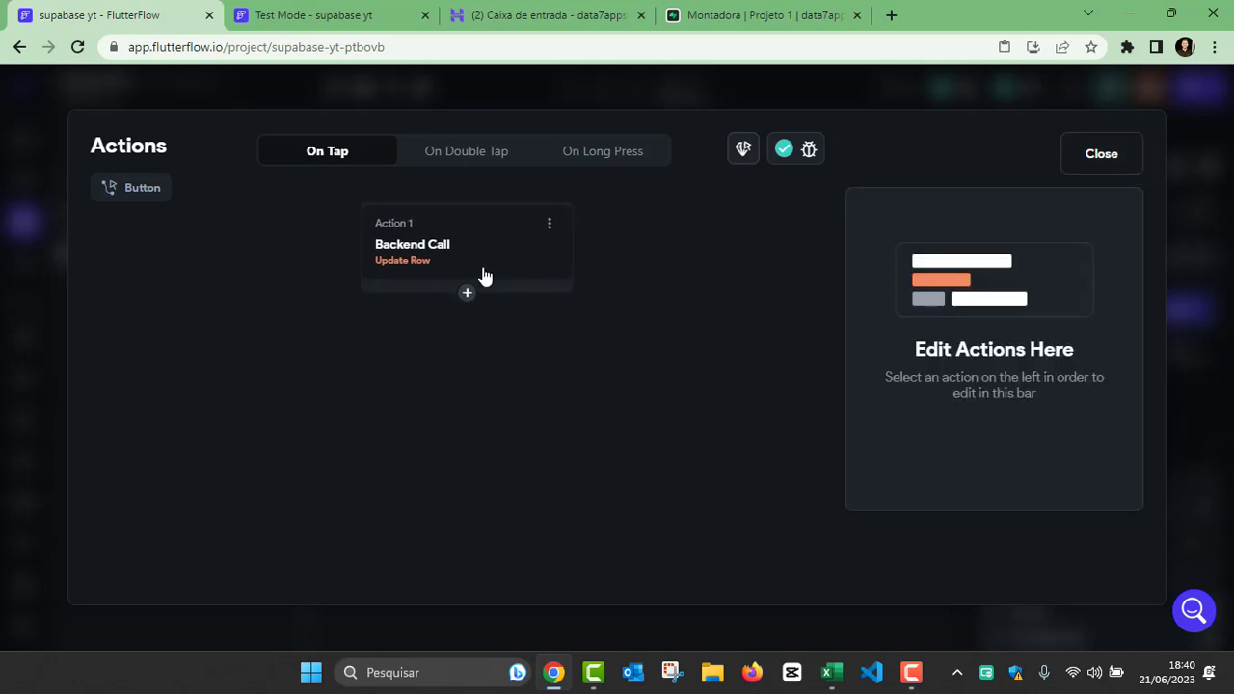
left_click(467, 293)
left_click(481, 336)
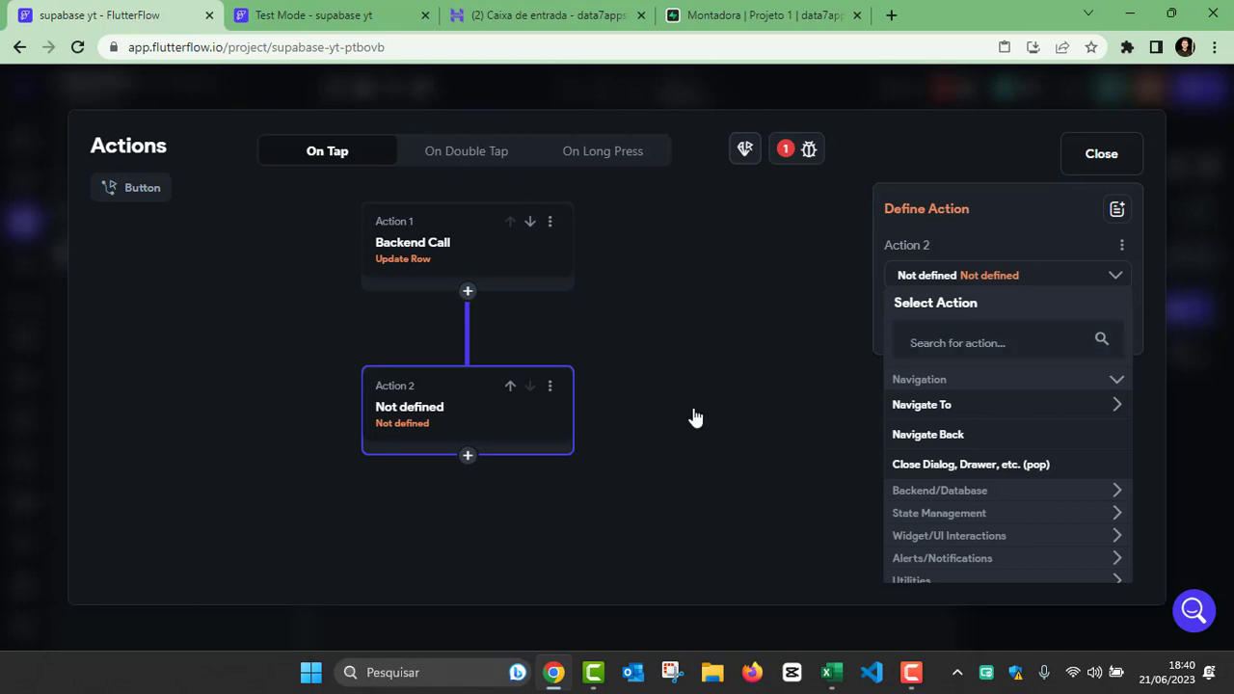
left_click(937, 345)
type("dis")
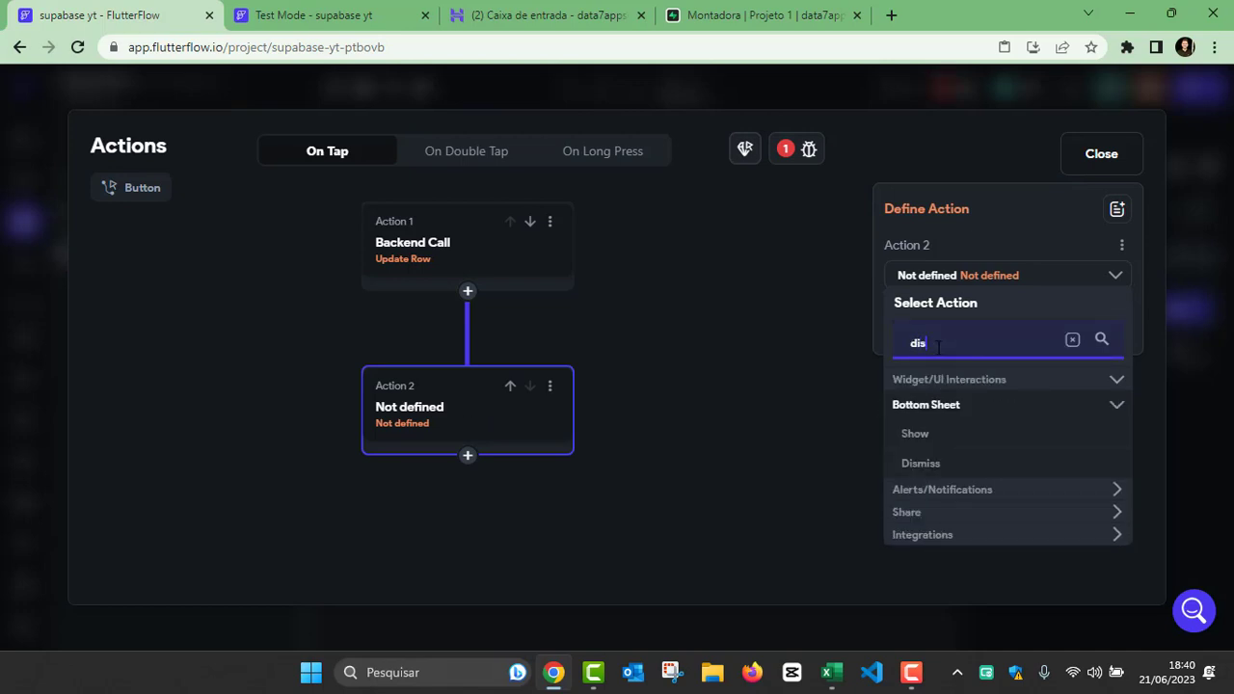
left_click(920, 464)
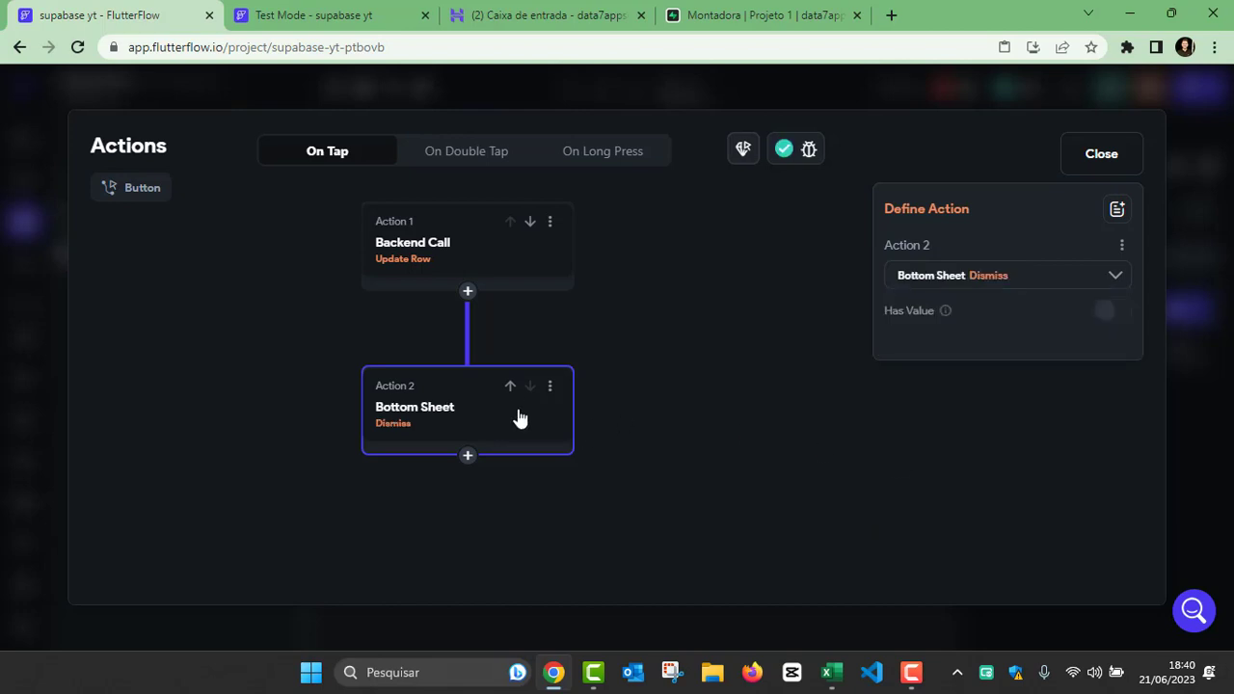
left_click(643, 391)
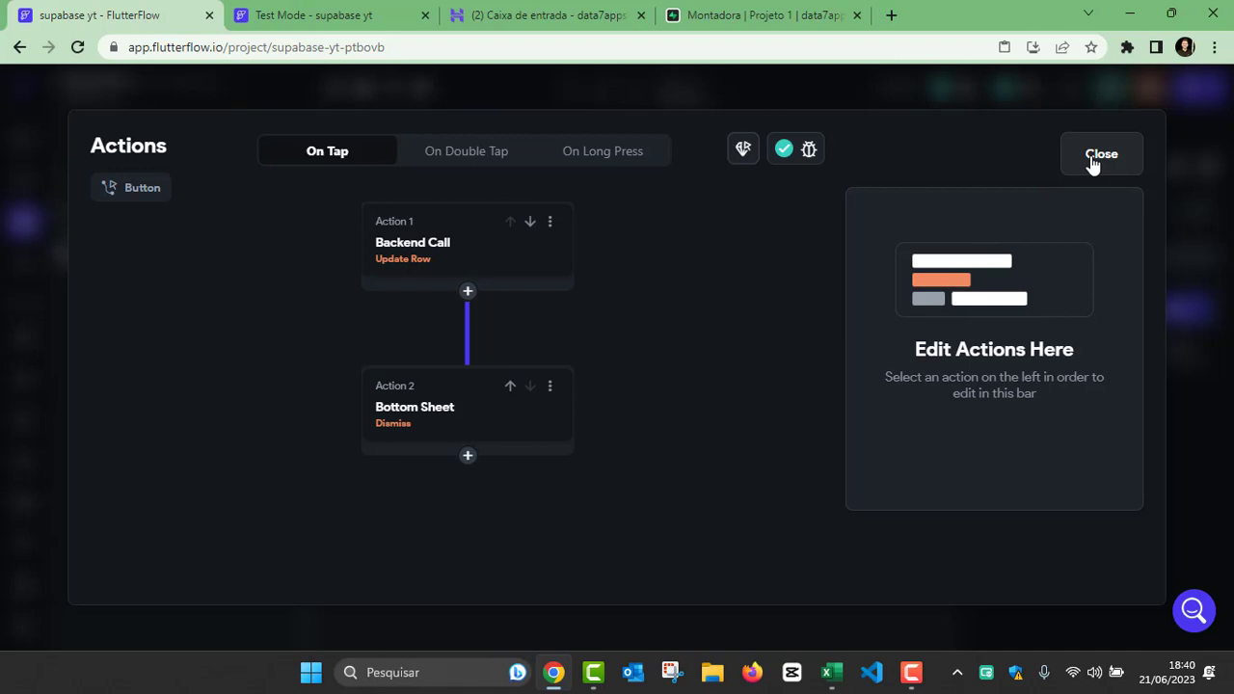
Step: Try to add a Refresh Database Request action after the Bottom Sheet Dismiss action
left_click(469, 458)
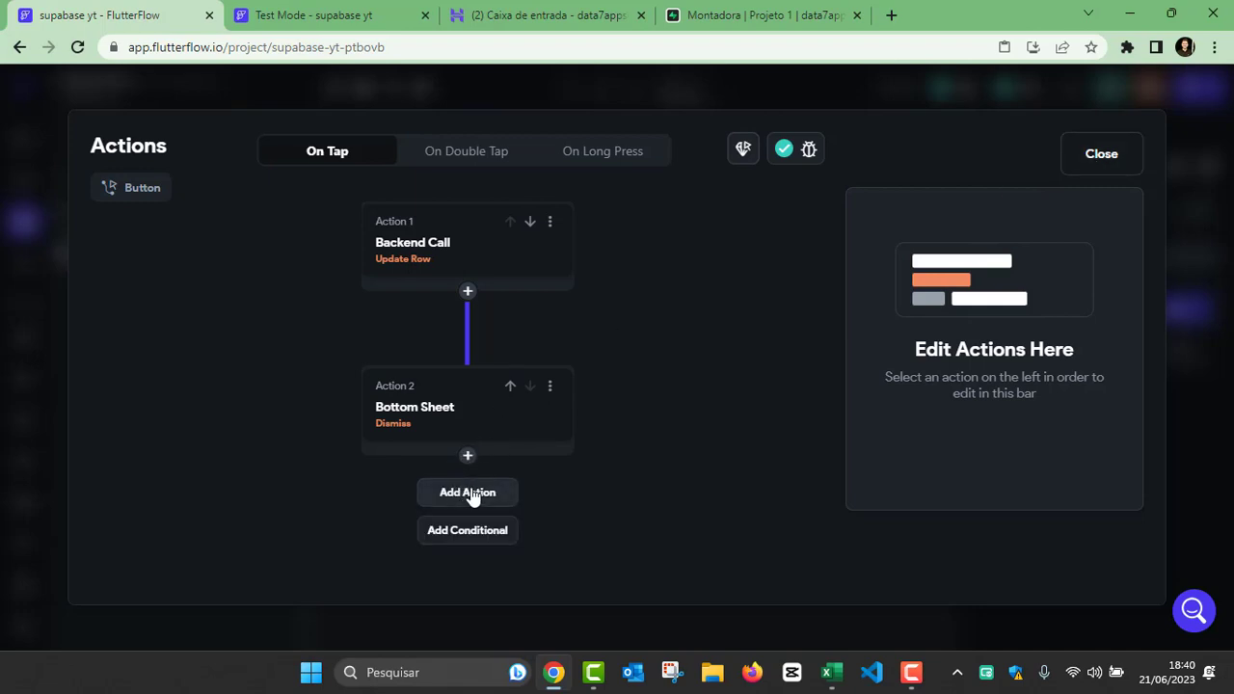
left_click(473, 494)
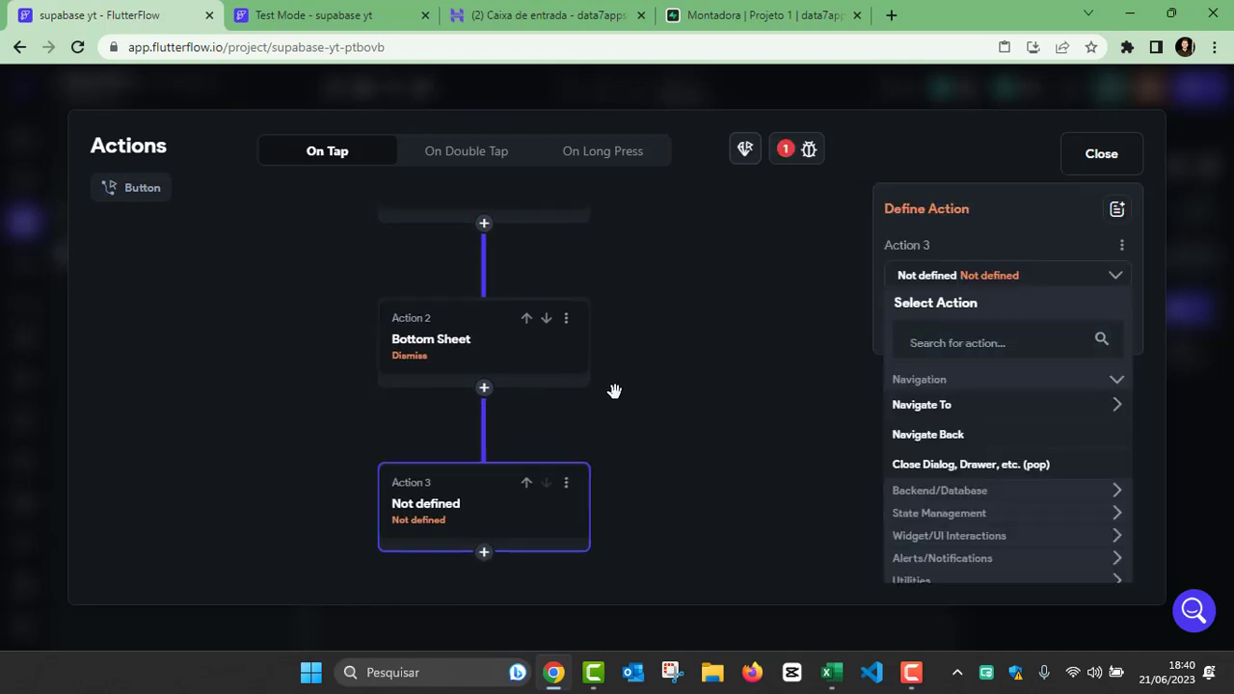
left_click(920, 345)
type("ref")
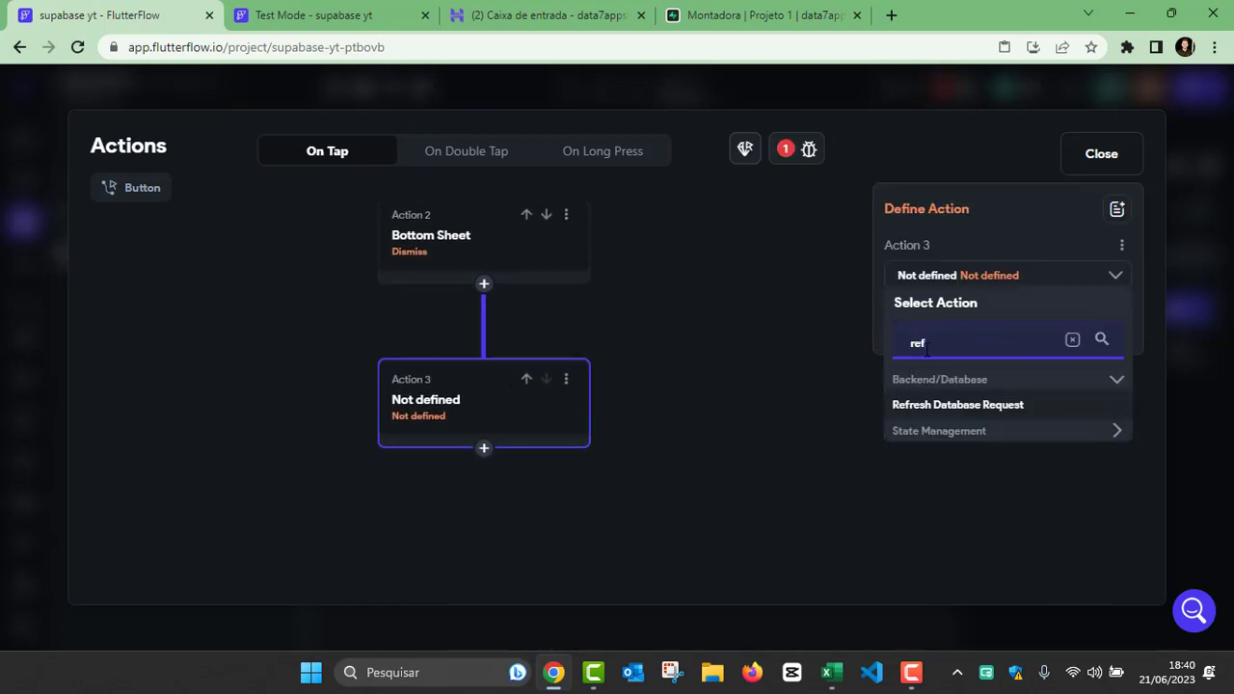
left_click(956, 405)
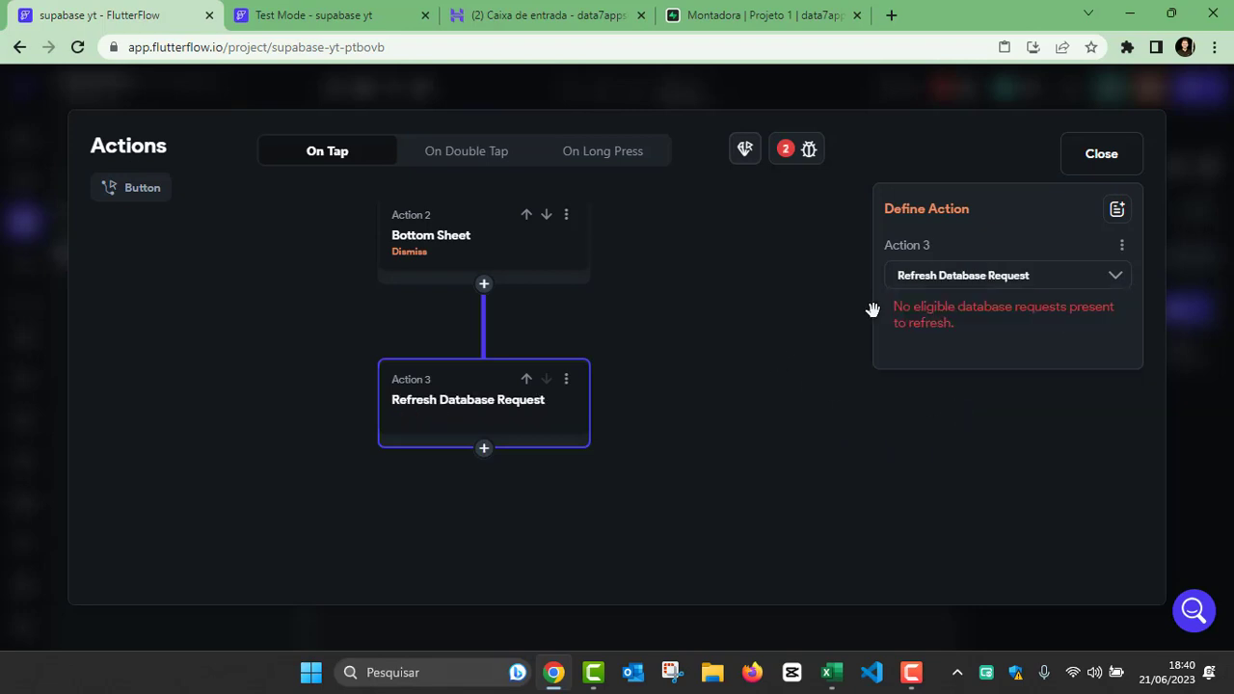
Step: Reopen the third action's type selection and choose Refresh Database Request again
left_click(964, 280)
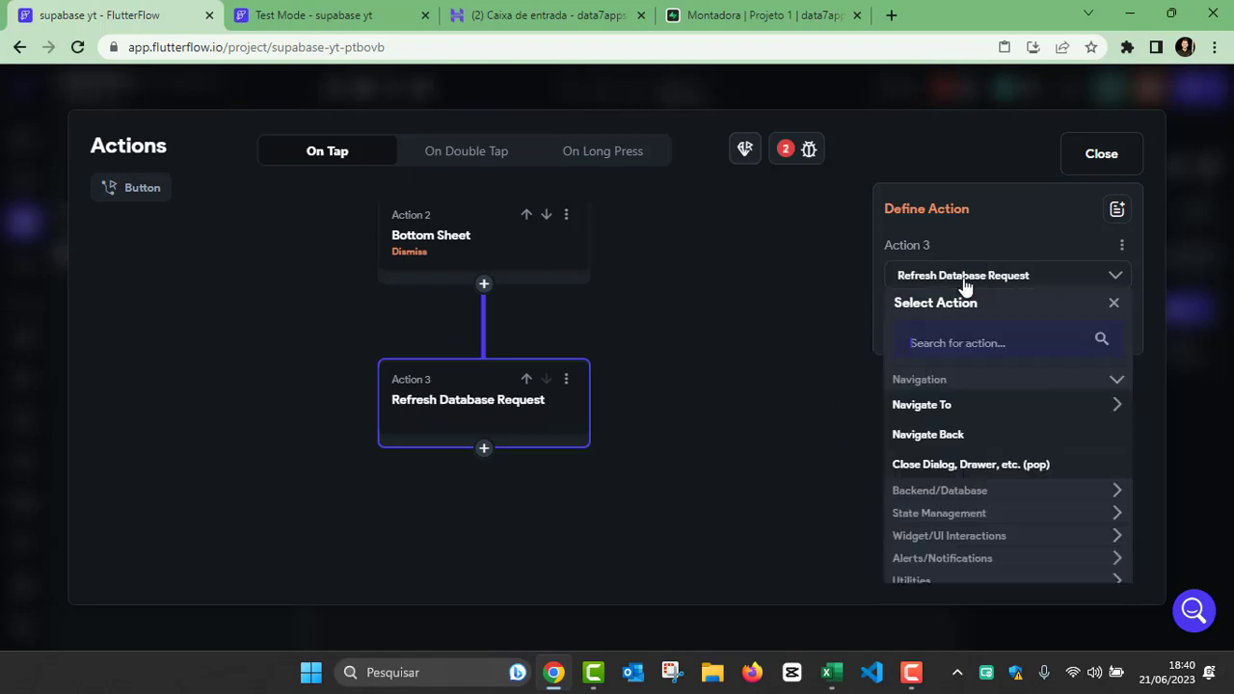
left_click(527, 419)
mouse_move(527, 418)
left_mouse_down()
mouse_move(492, 508)
mouse_move(529, 431)
left_mouse_up()
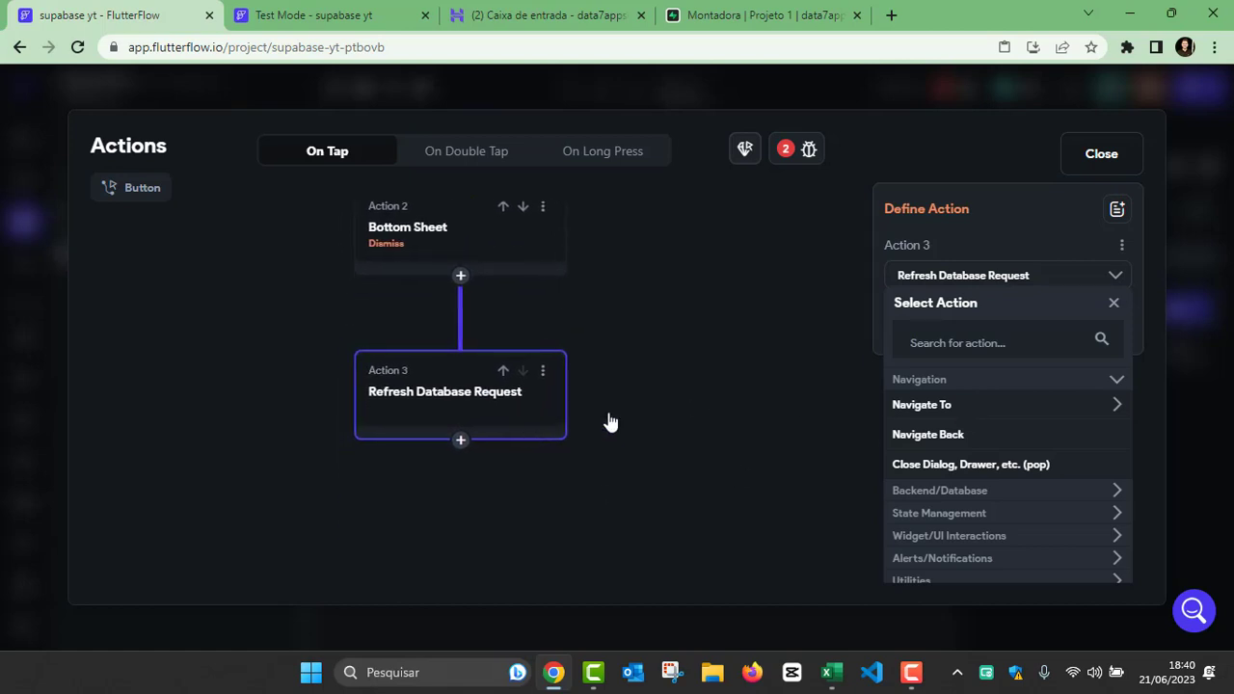
left_click(661, 380)
left_click(551, 407)
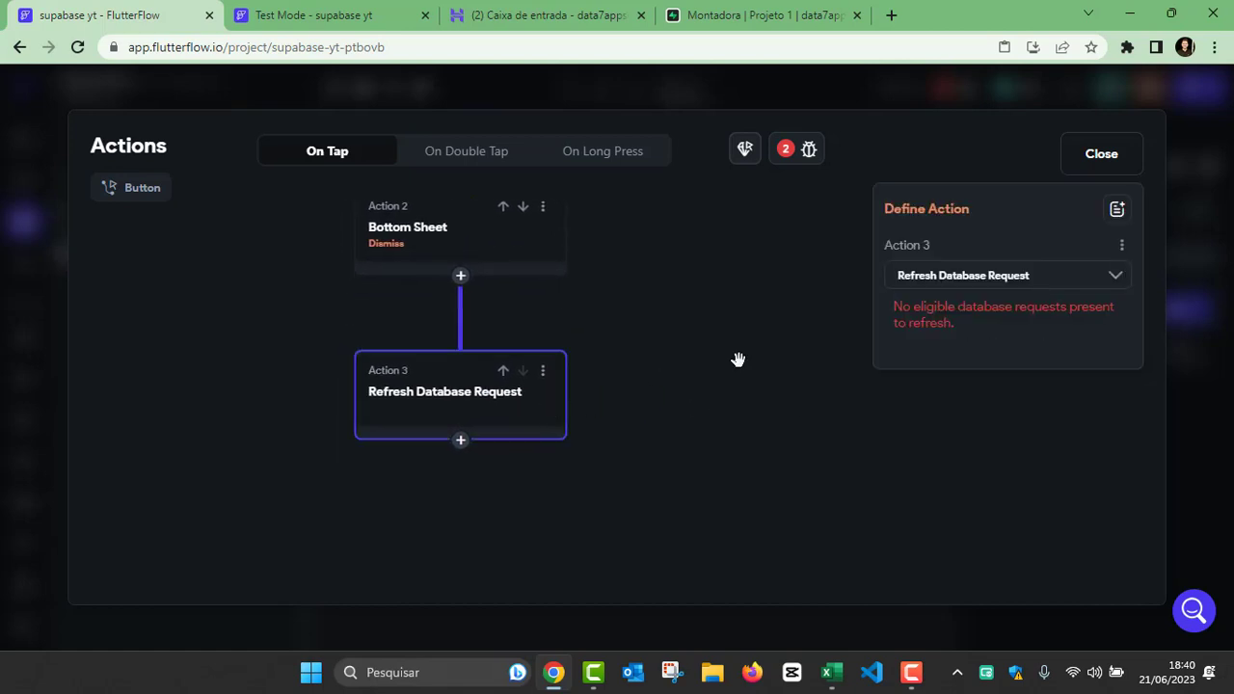
left_click(979, 284)
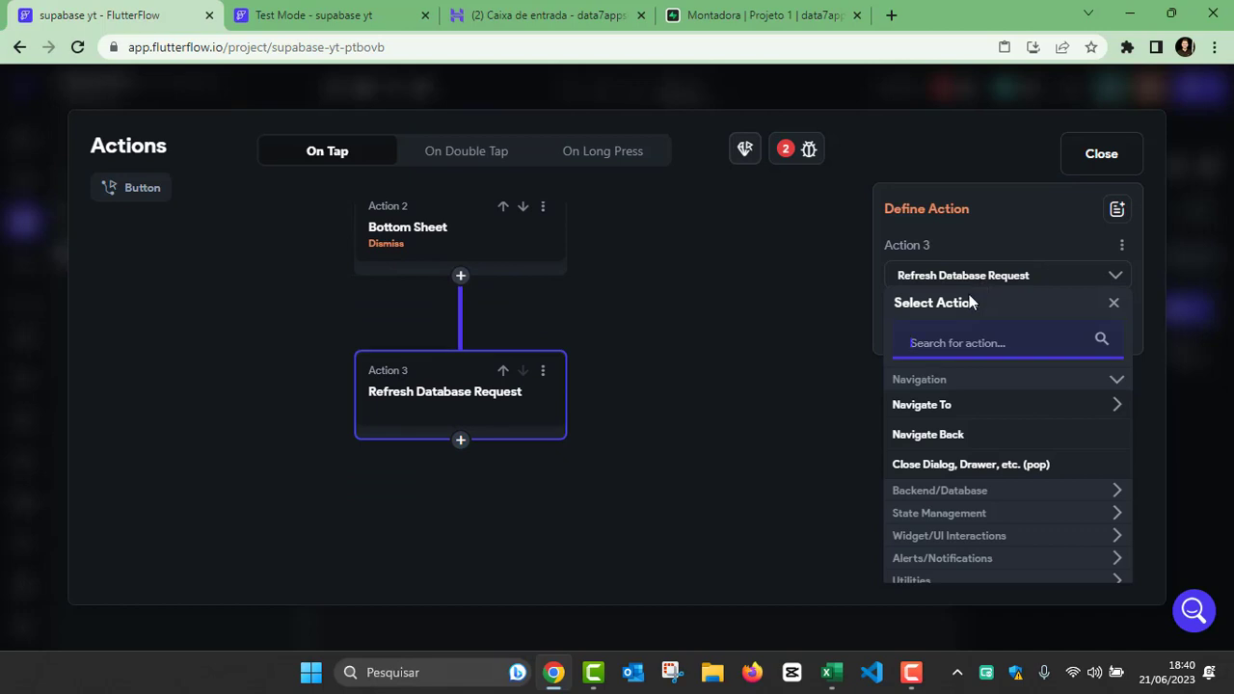
type("refre")
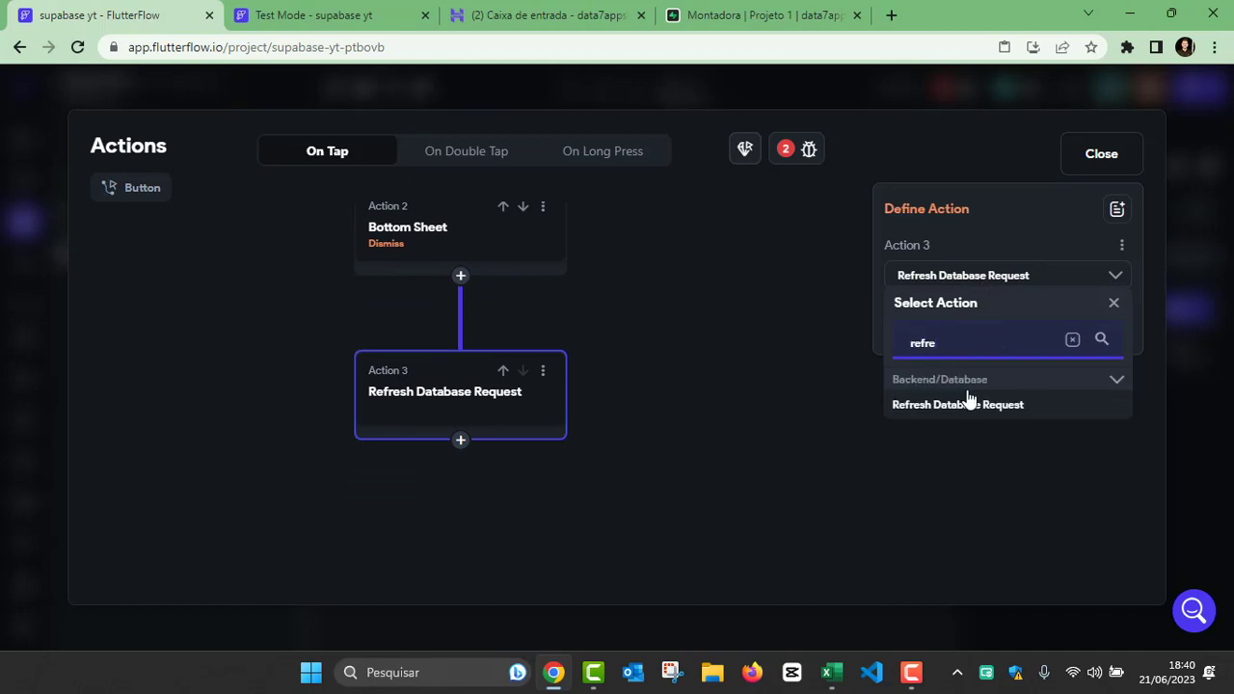
left_click(969, 403)
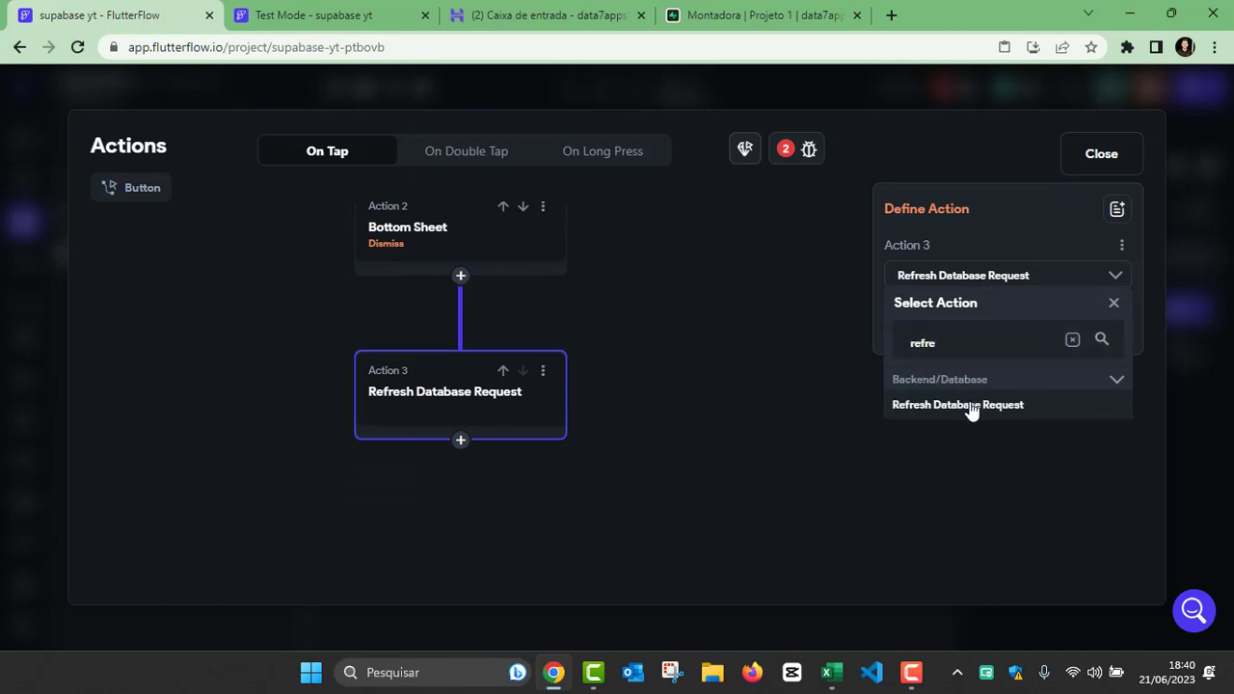
Step: Remove the Refresh Database Request action from the button's On Tap flow
left_click(544, 374)
left_click(510, 443)
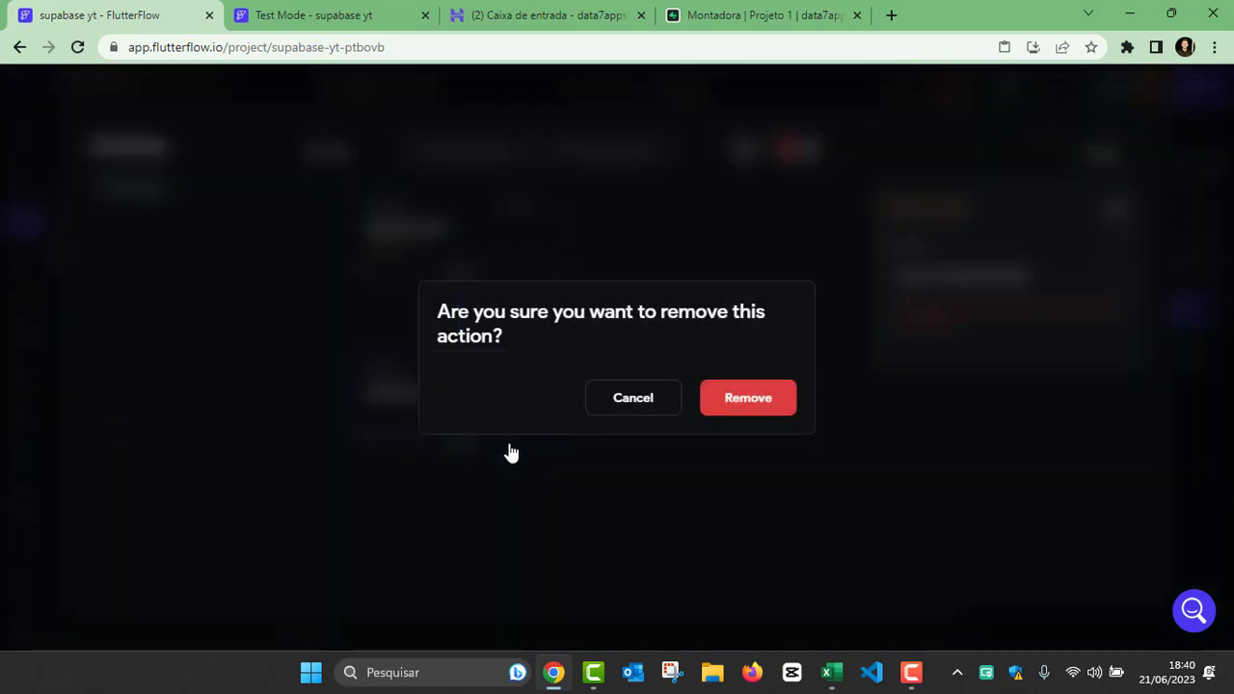
left_click(742, 398)
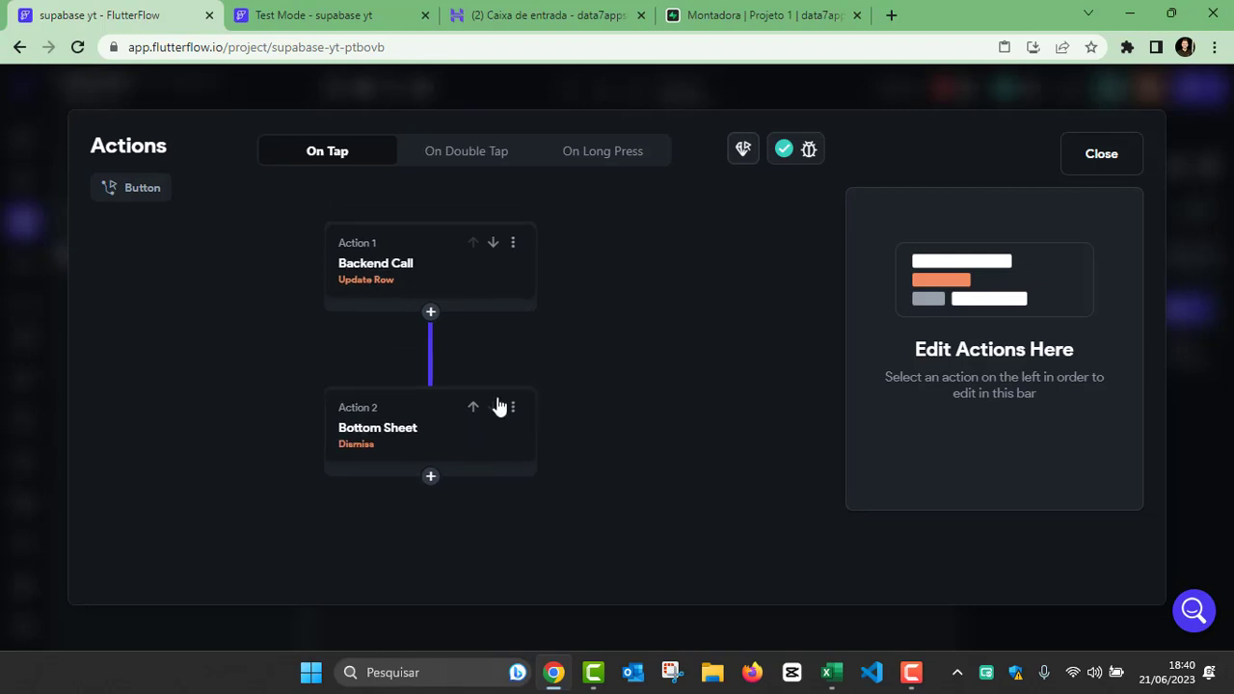
Step: Close the button's action editor and open HomePage from the project's pages
left_click(1101, 157)
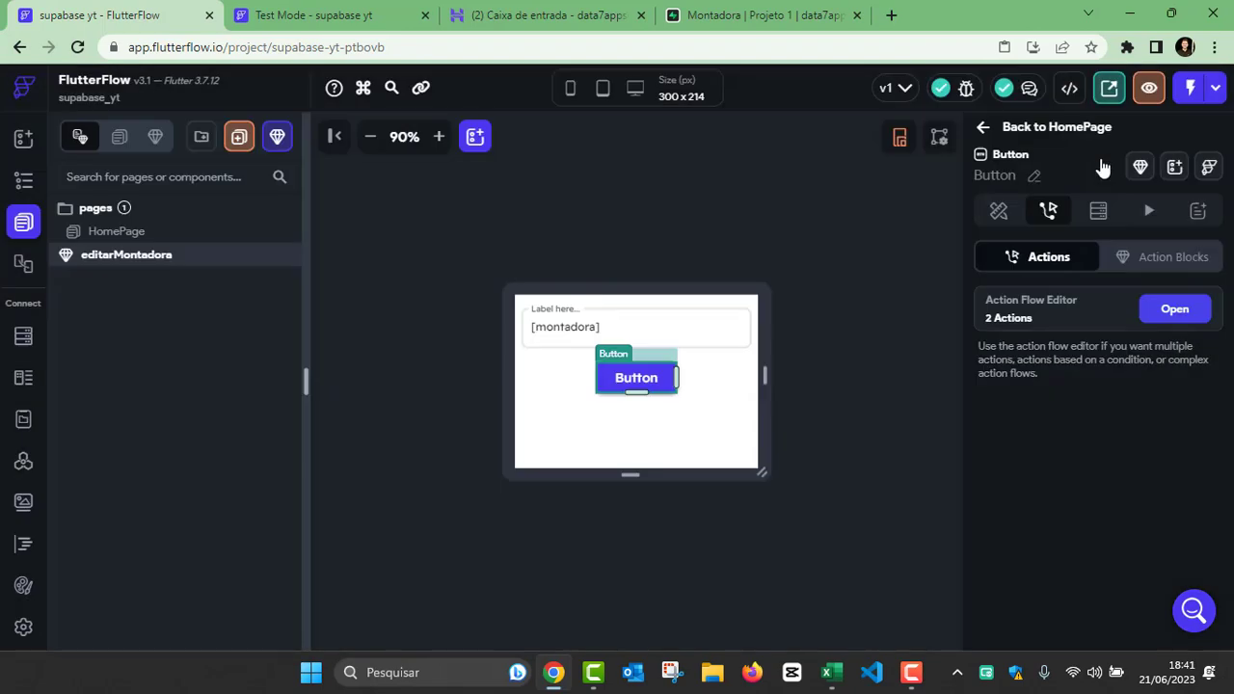
left_click(813, 333)
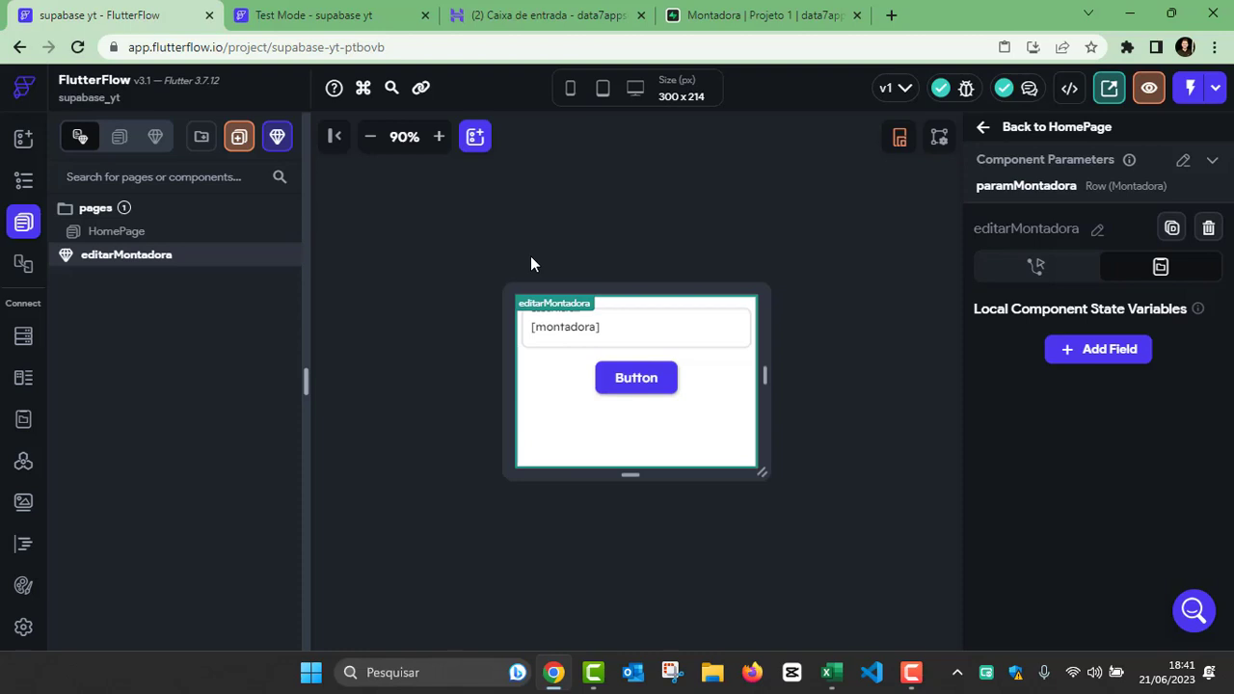
left_click(26, 182)
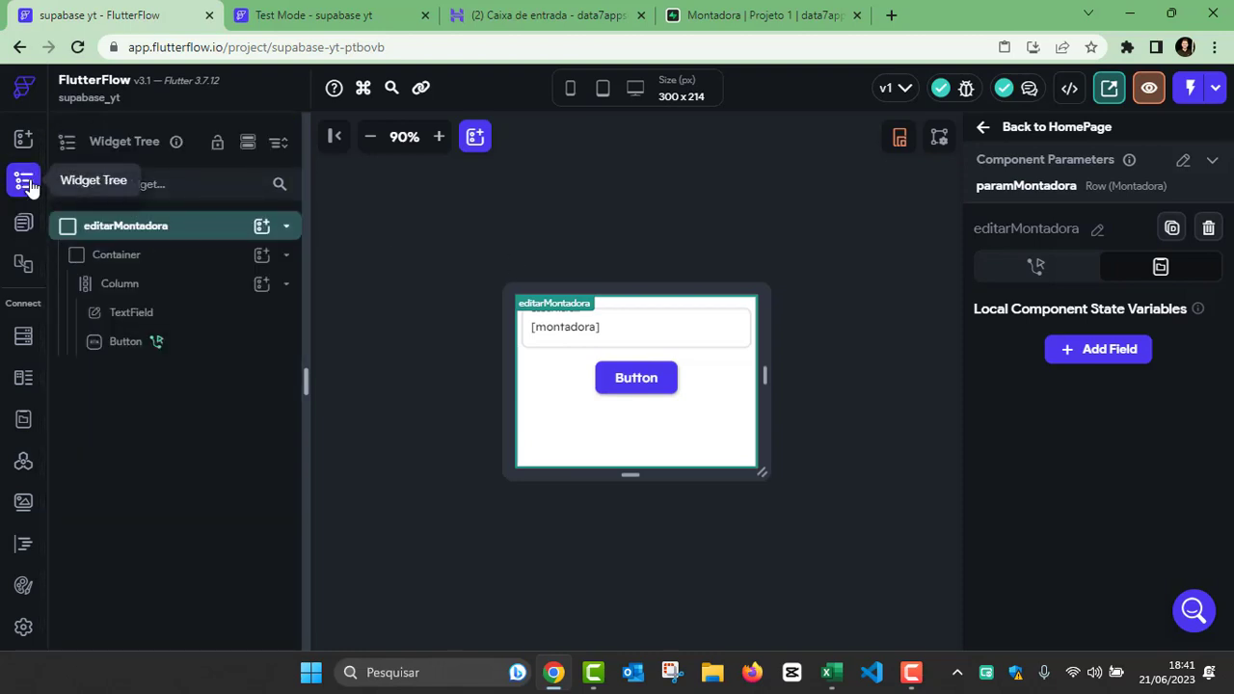
left_click(23, 142)
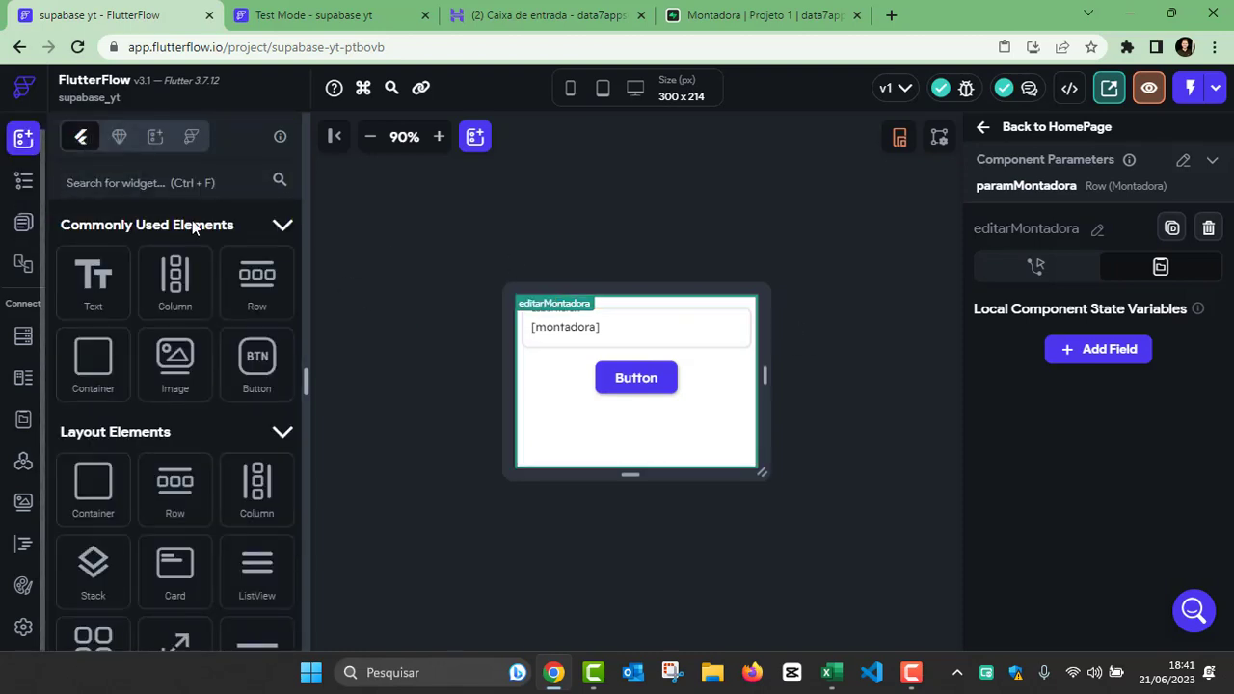
left_click(24, 182)
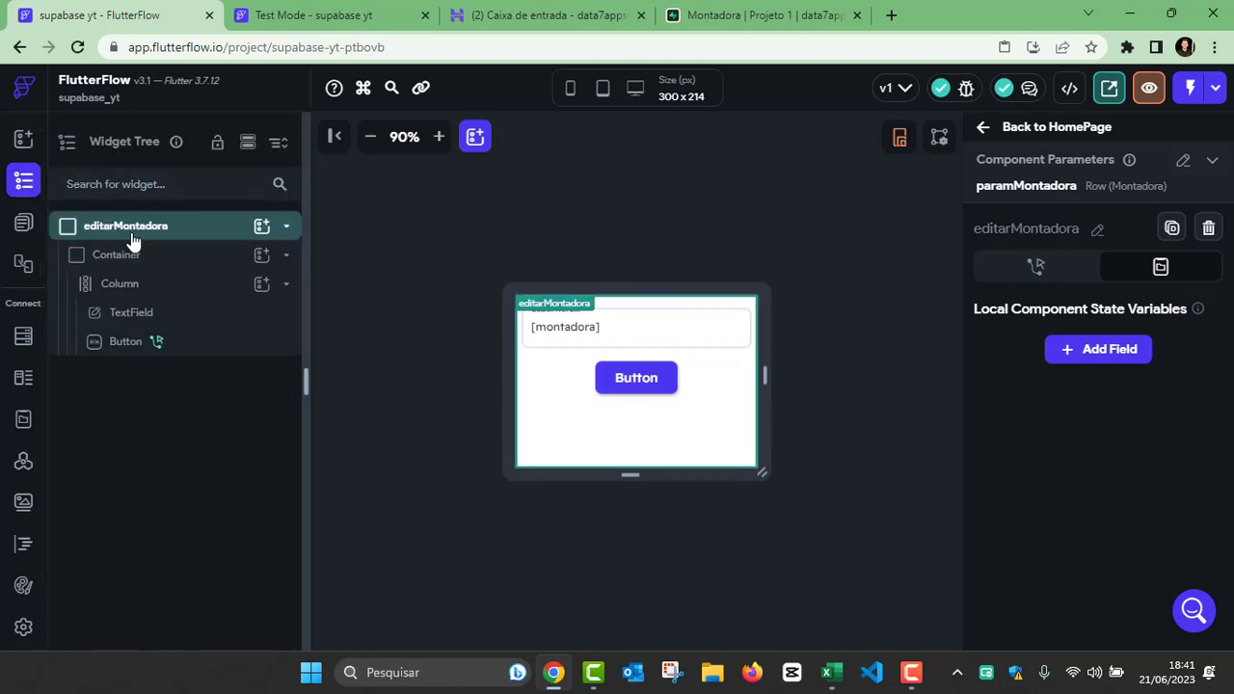
left_click(23, 223)
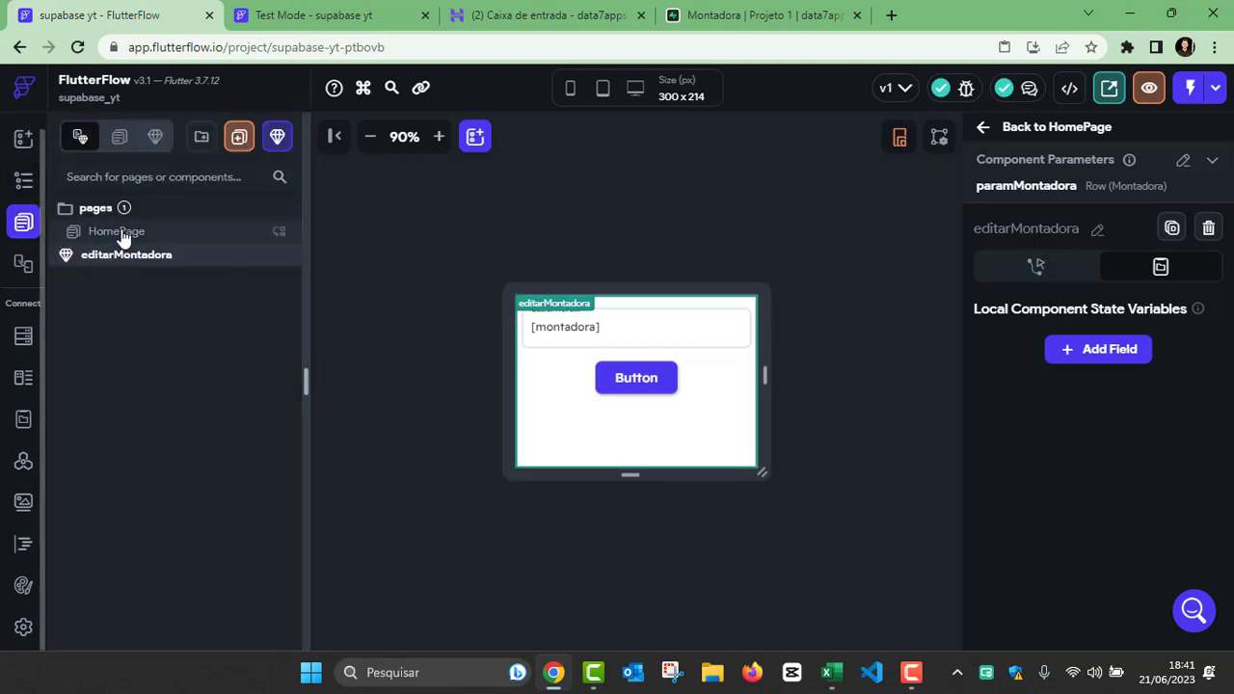
left_click(123, 238)
Step: Switch to the running Test Mode session of the supabase yt project
left_click(415, 21)
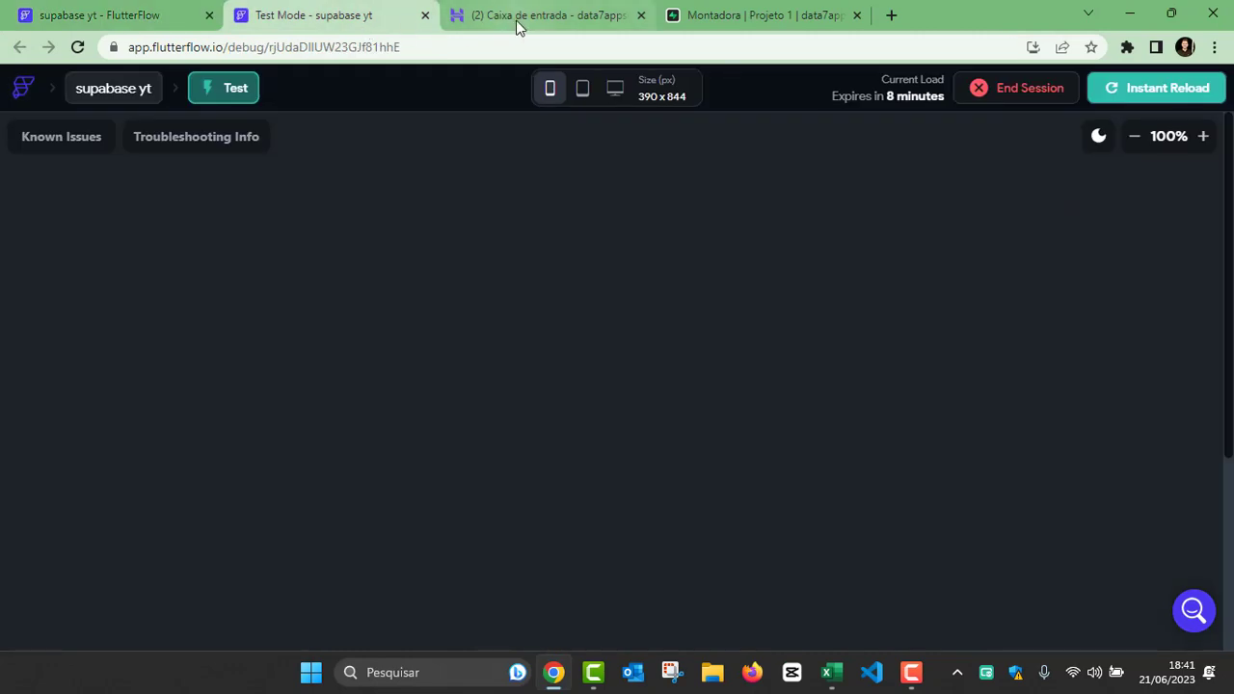
left_click(516, 21)
left_click(326, 14)
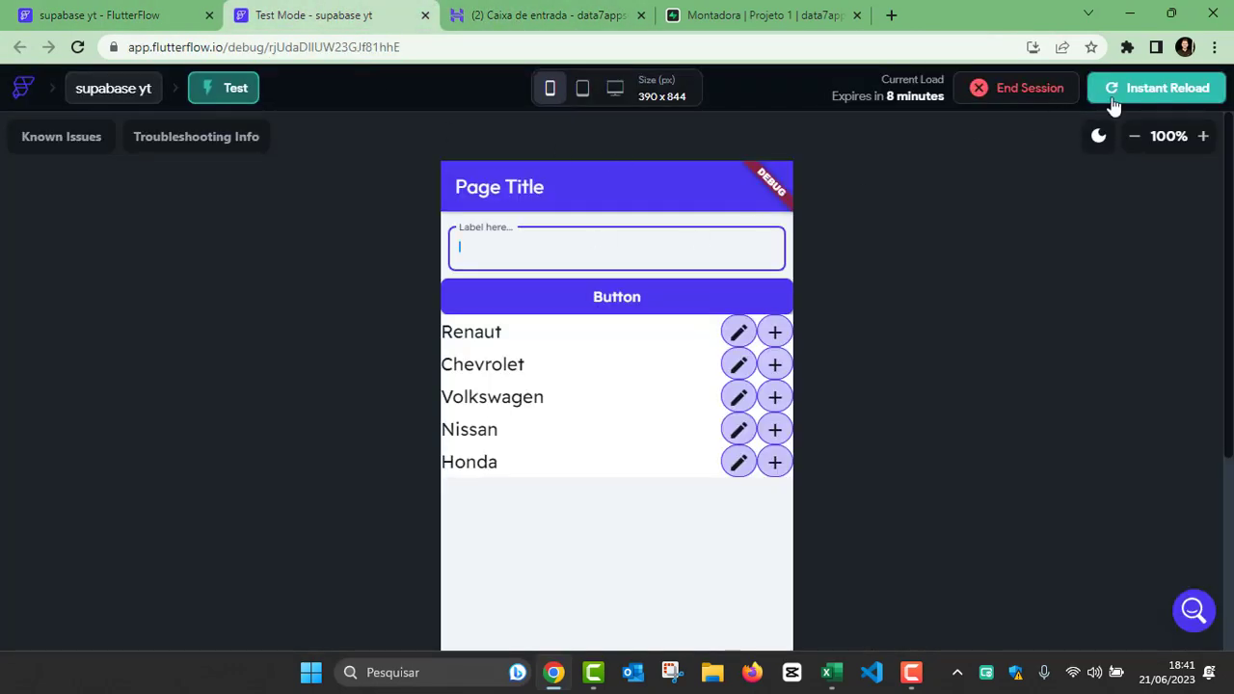
Step: Reload the test app and update the Renaut entry to Renaut do Brasil through its edit sheet
left_click(1118, 92)
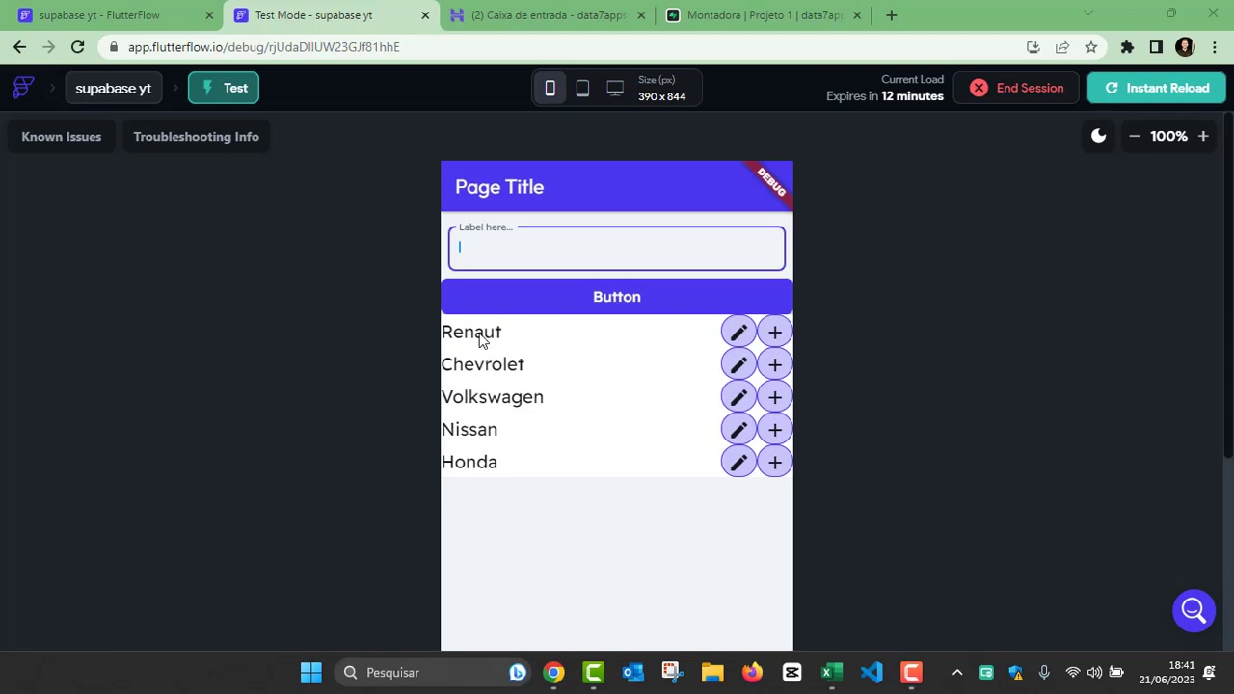
left_click(738, 332)
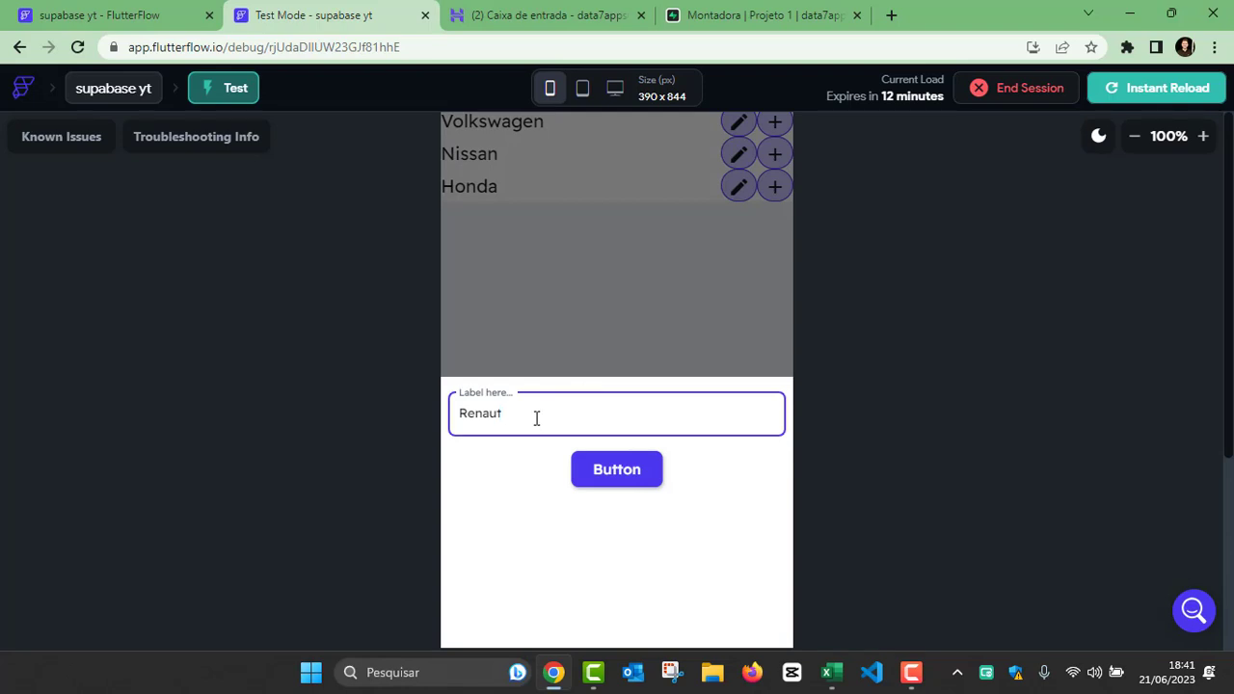
left_click_drag(536, 417, 376, 463)
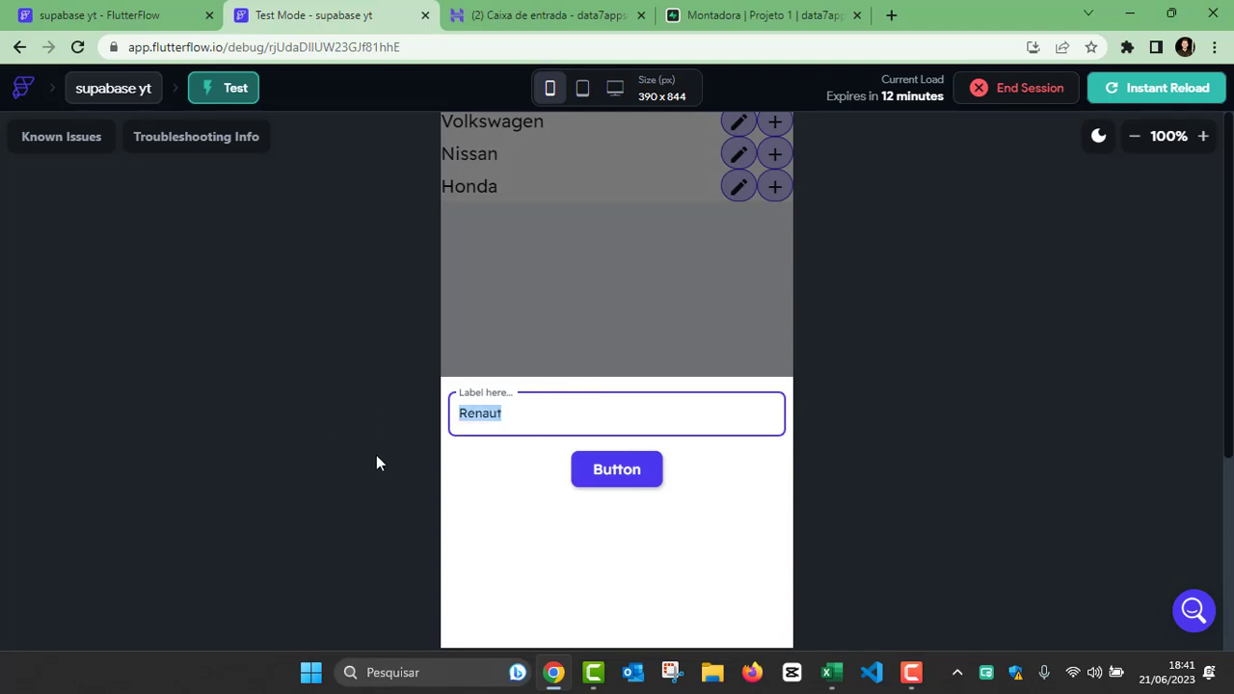
left_click(576, 407)
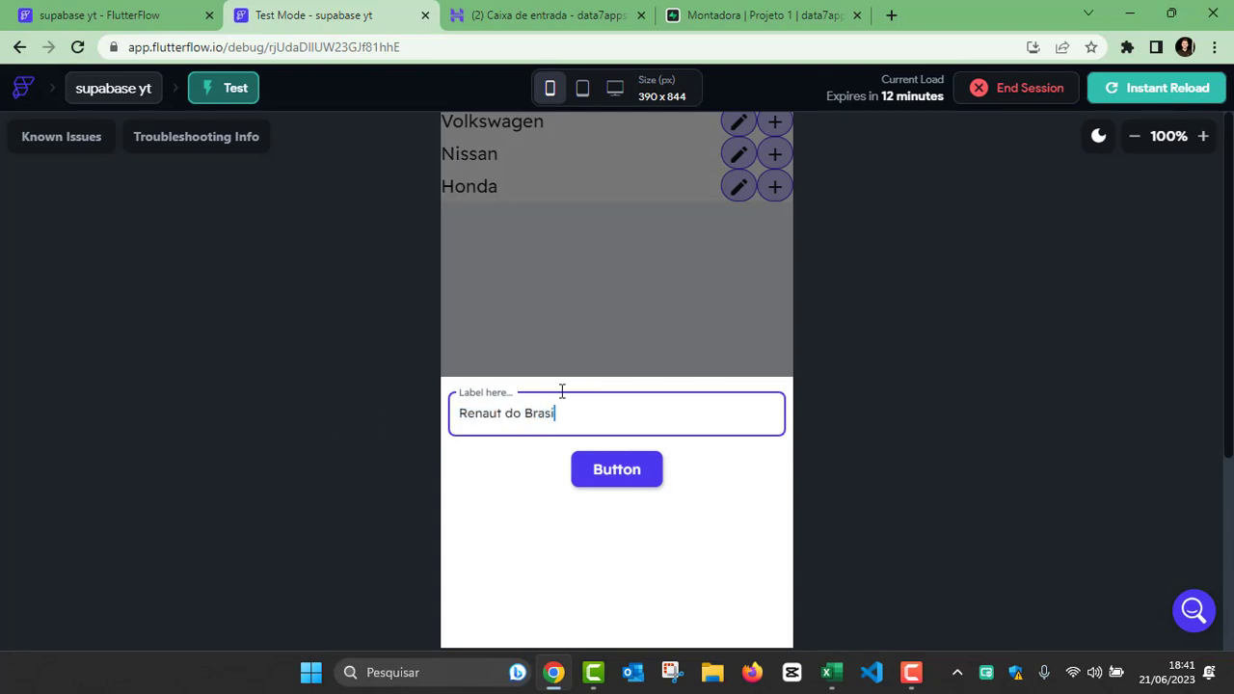
left_click(613, 472)
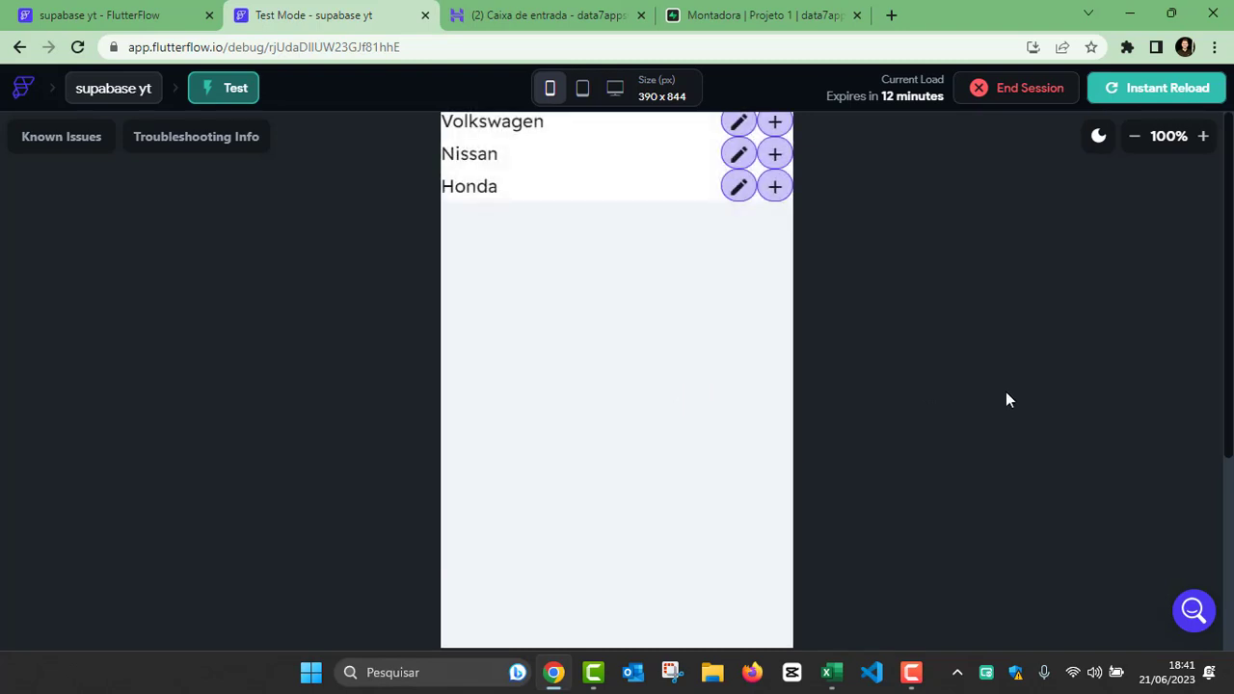
Step: Check the Renaut entry in the app's list and in the Supabase Montadora table
scroll(1157, 214, "up", 3)
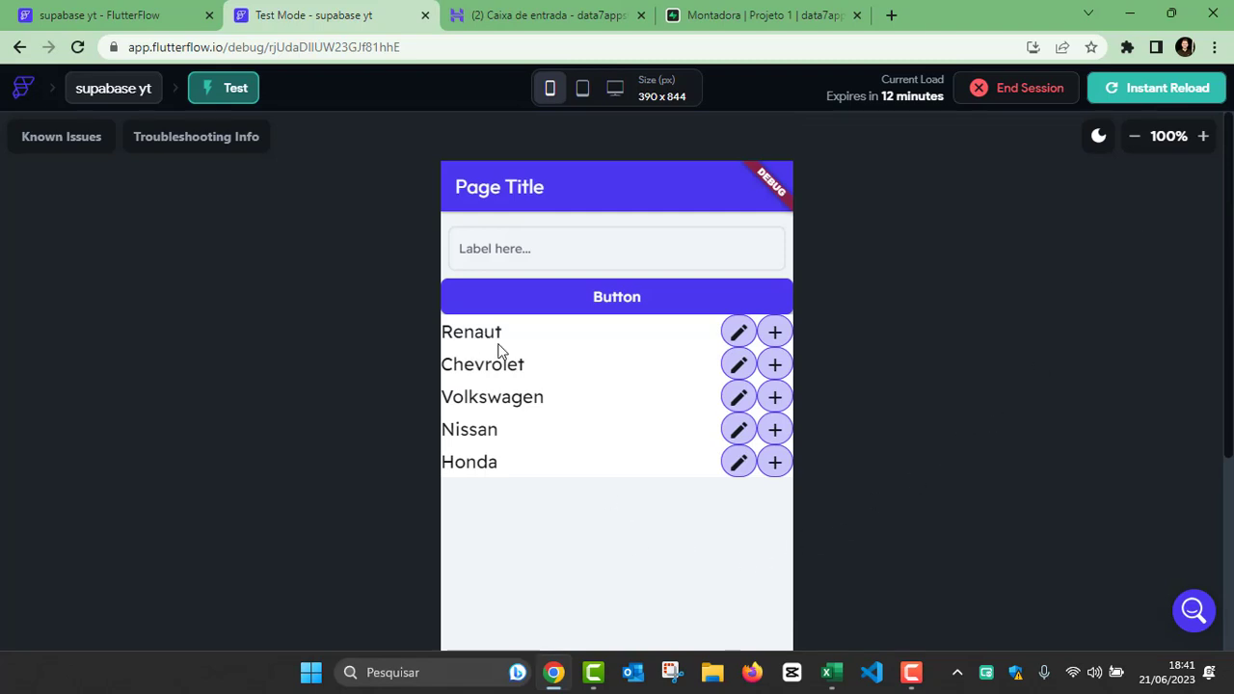
left_click(523, 252)
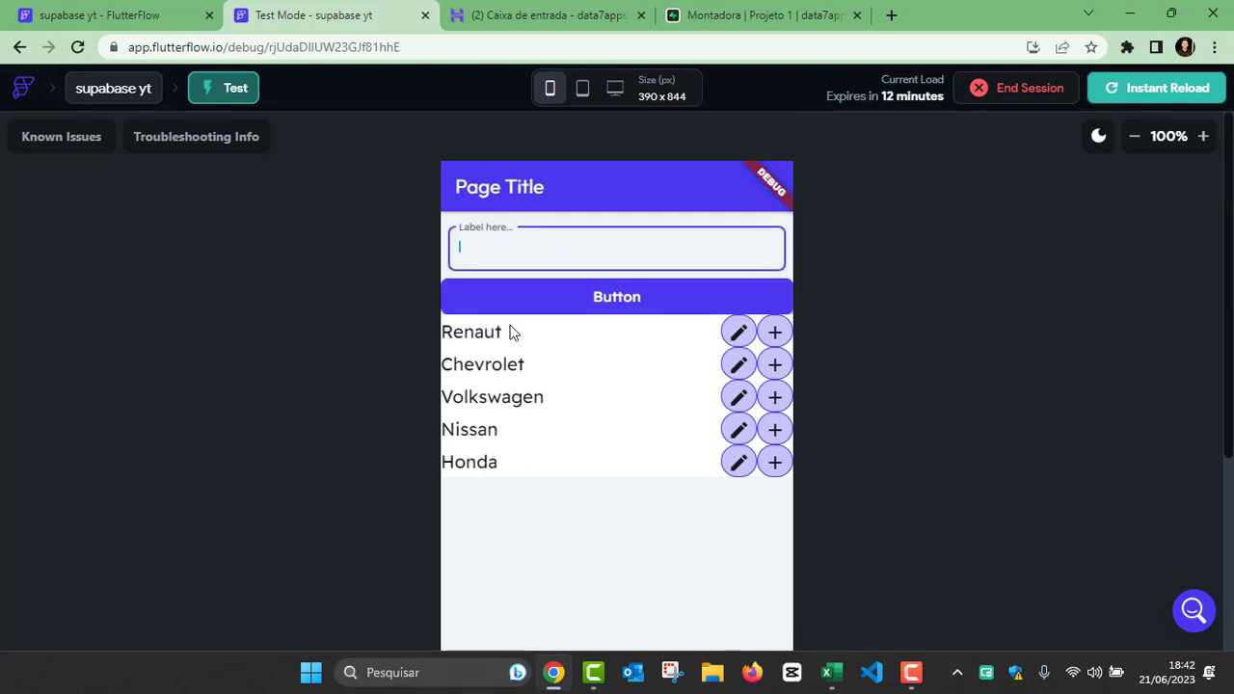
left_click(499, 332)
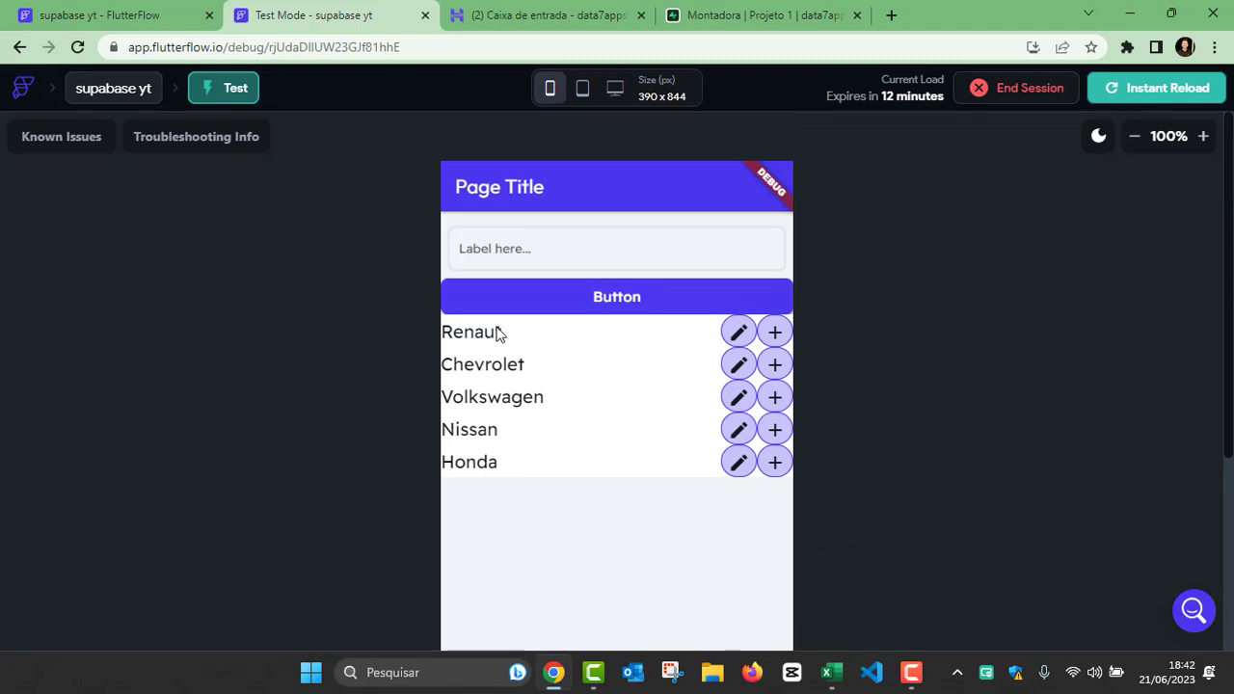
left_click(709, 19)
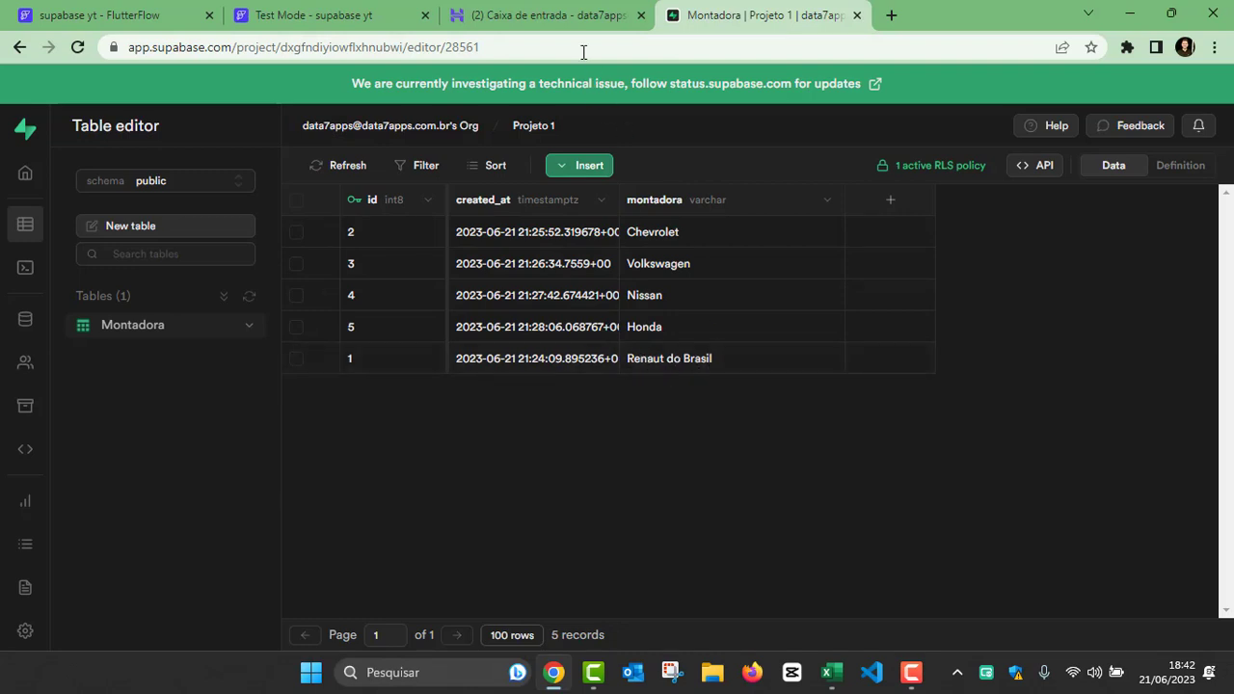
Step: Return to the running Test Mode session and reload the app to check the list of montadoras
left_click(72, 15)
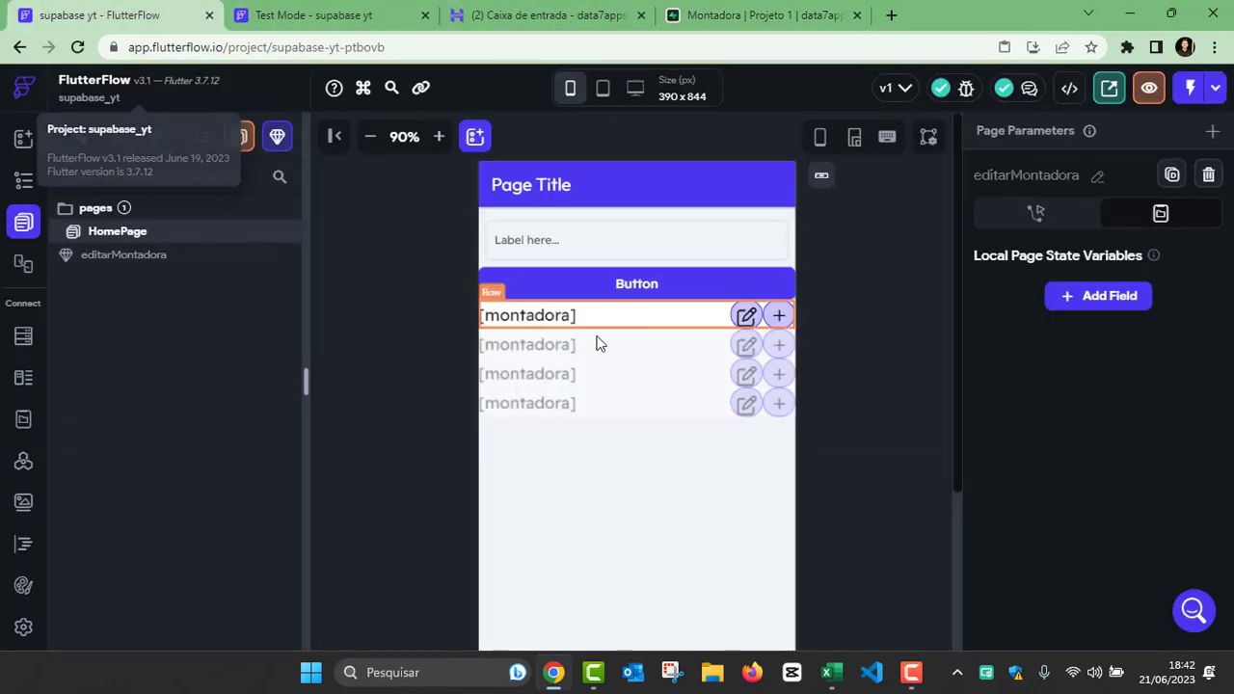
left_click(330, 12)
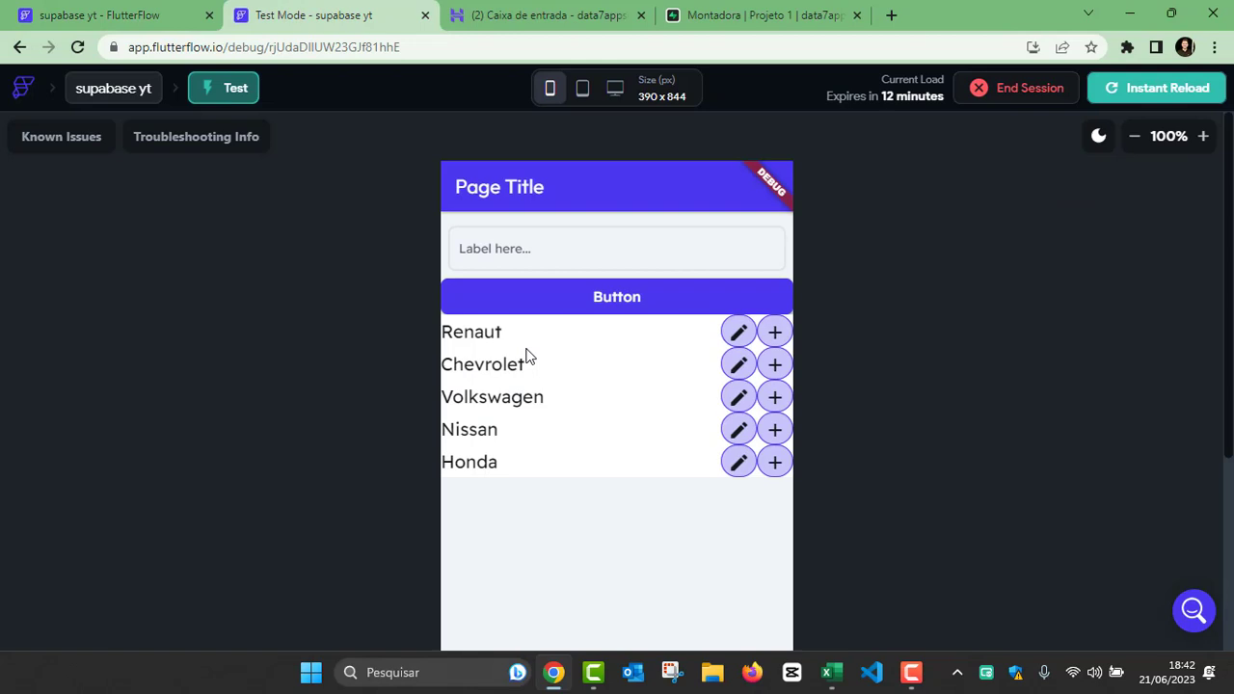
left_click(550, 253)
left_click(529, 525)
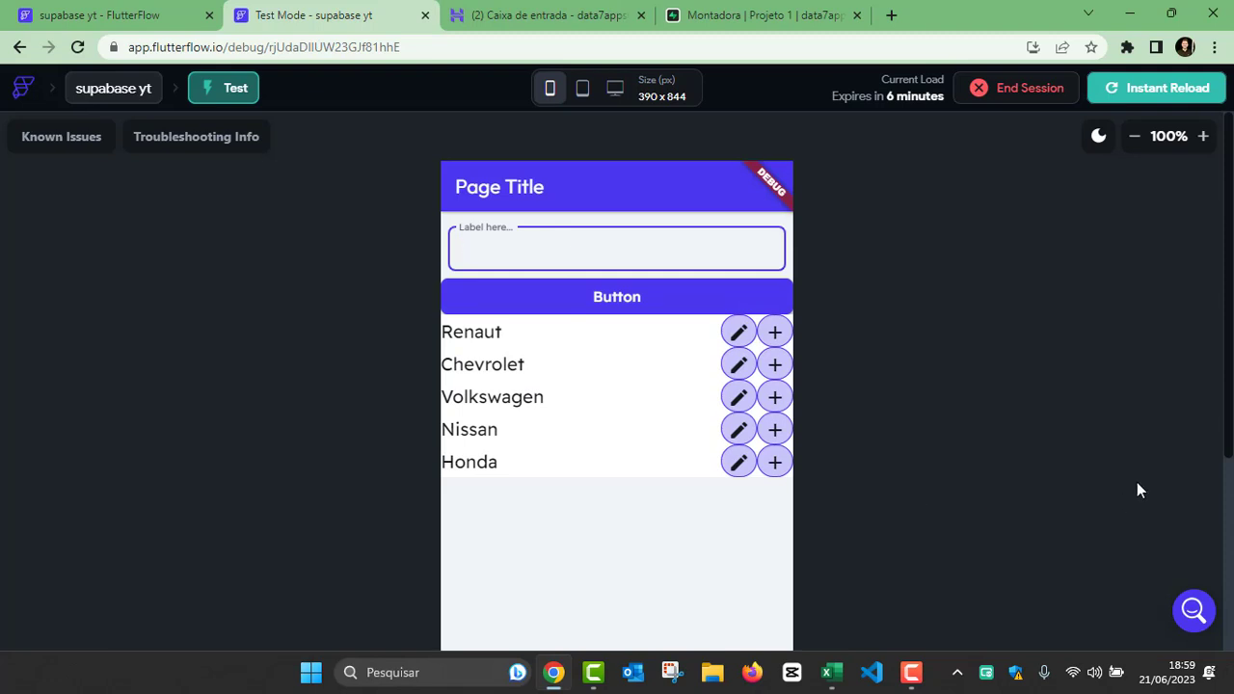
left_click(1148, 89)
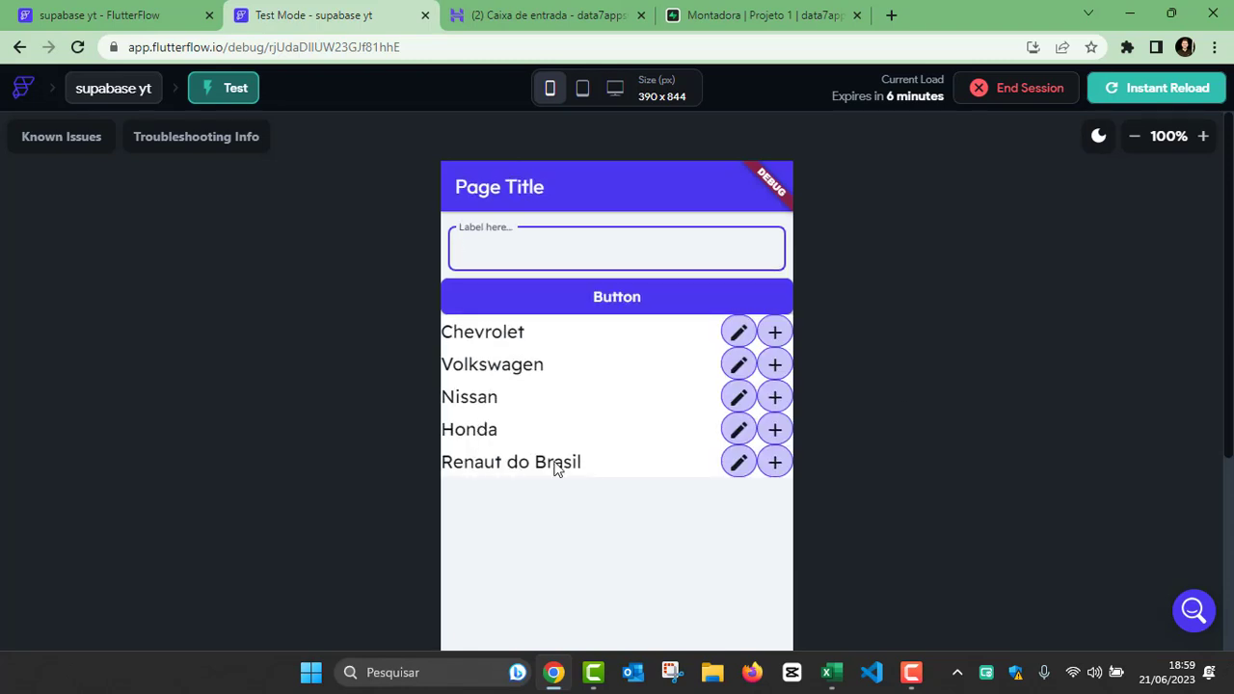
Step: In the FlutterFlow project, add a Refresh Database Request action after the Bottom Sheet in the row's edit icon On Tap flow
left_click(123, 23)
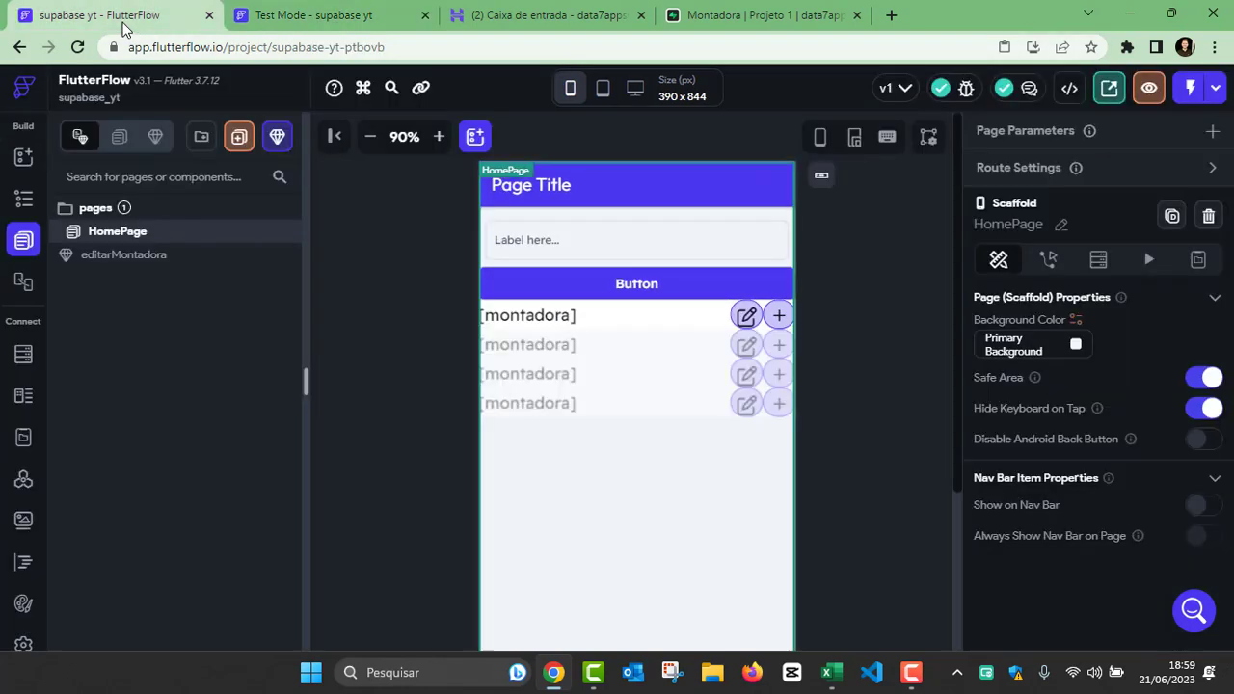
left_click(748, 316)
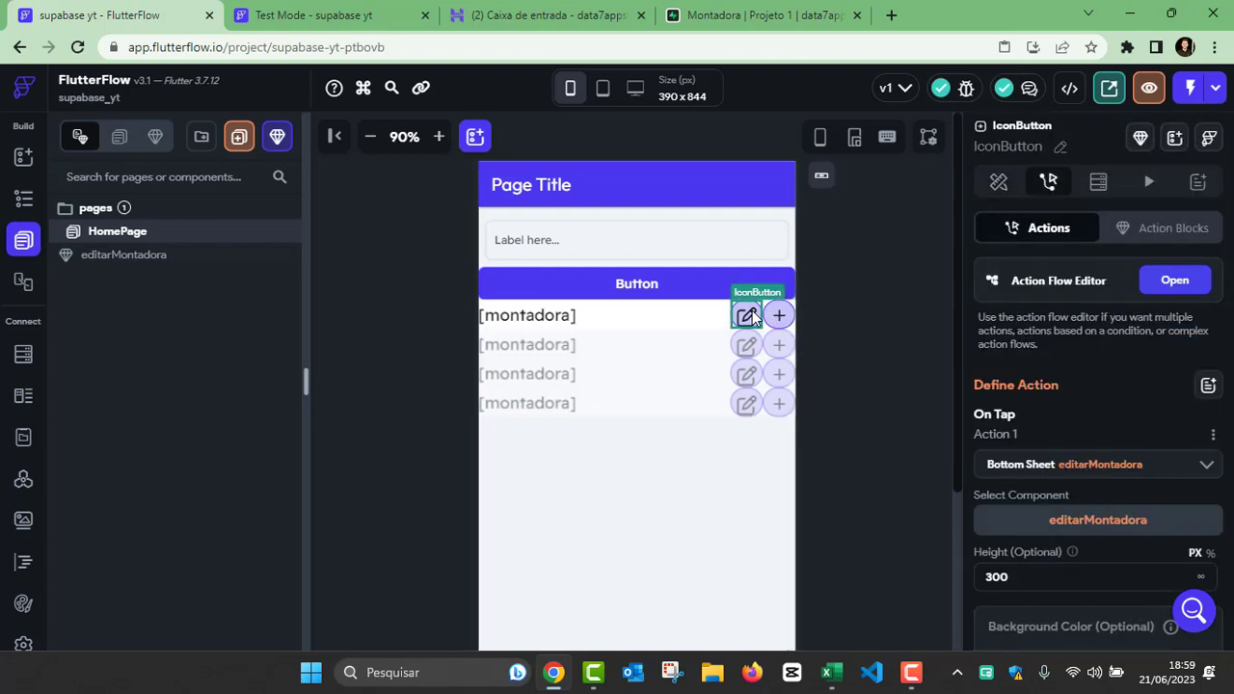
left_click(1170, 285)
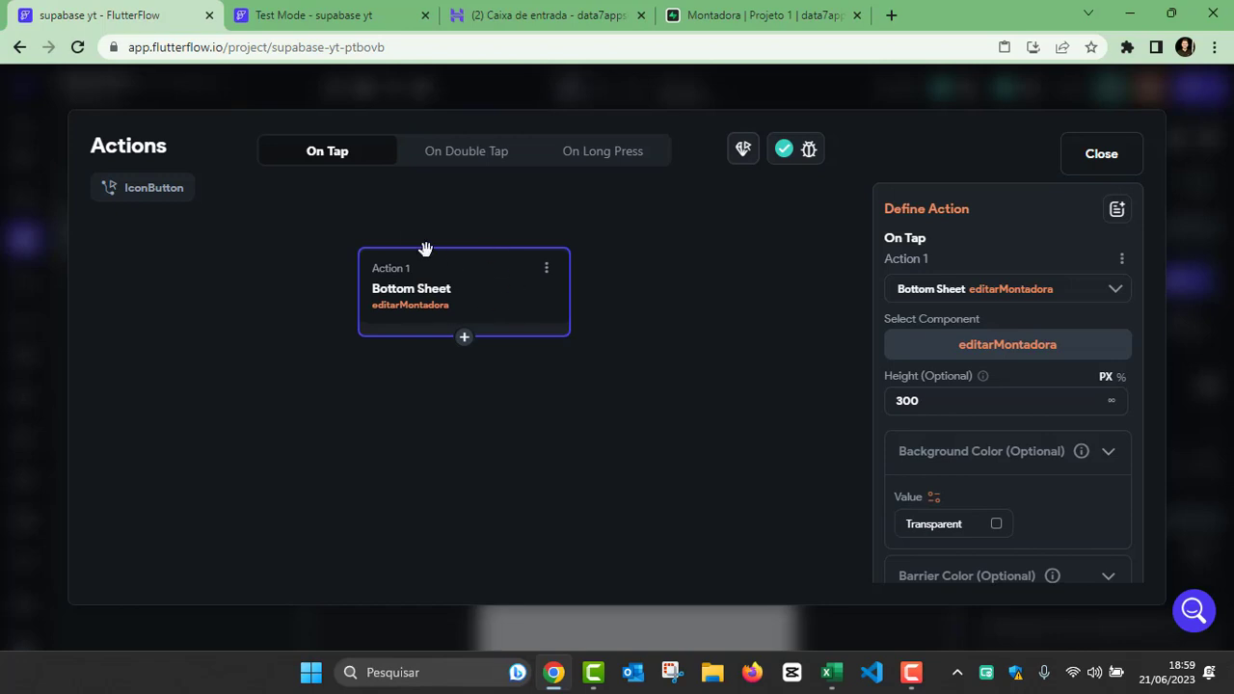
left_click(464, 340)
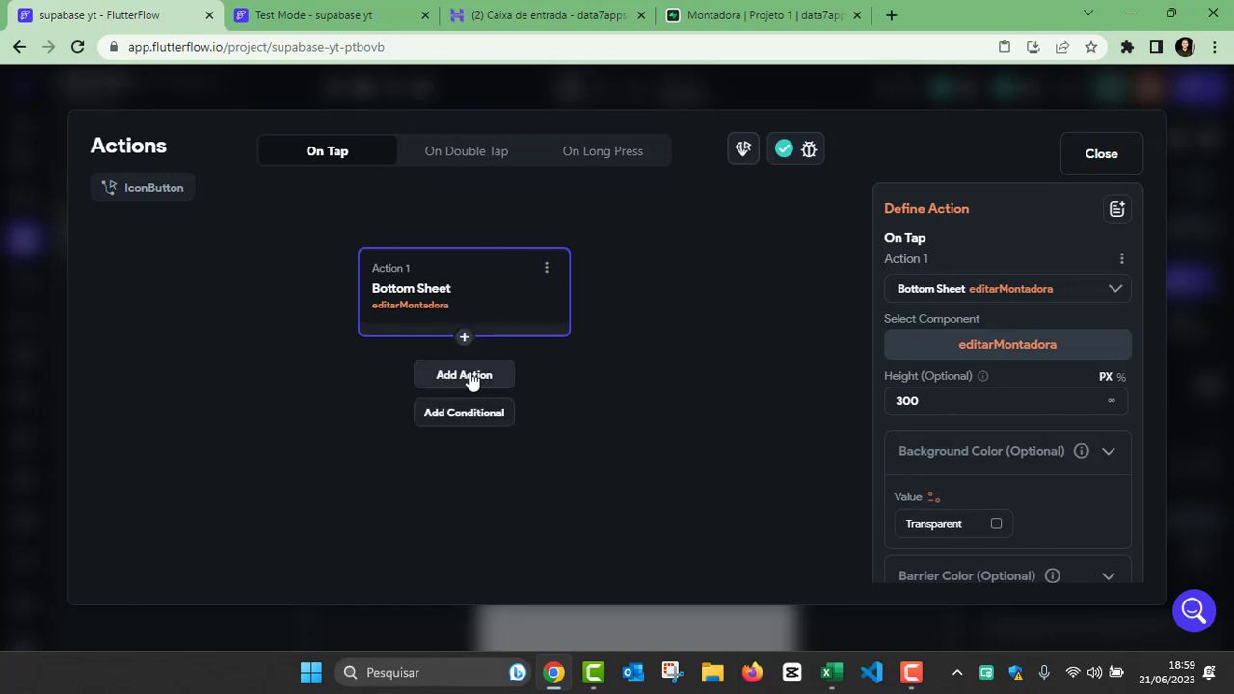
left_click(461, 375)
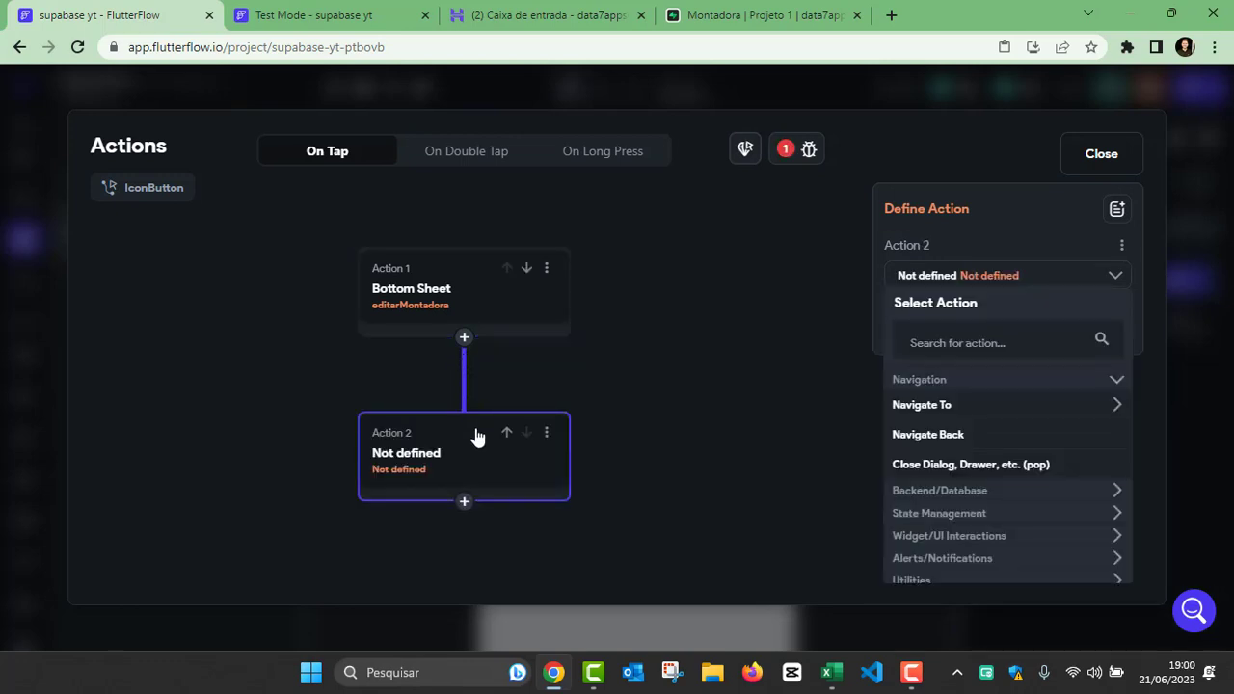
left_click(944, 347)
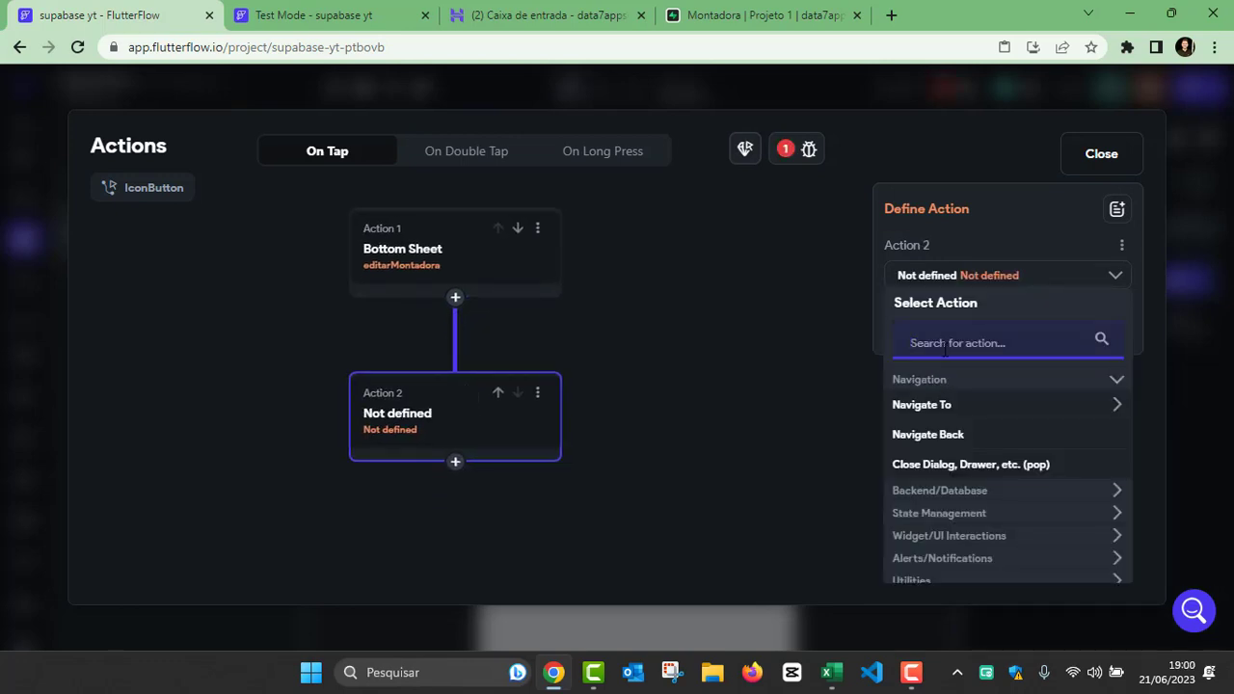
type("ref")
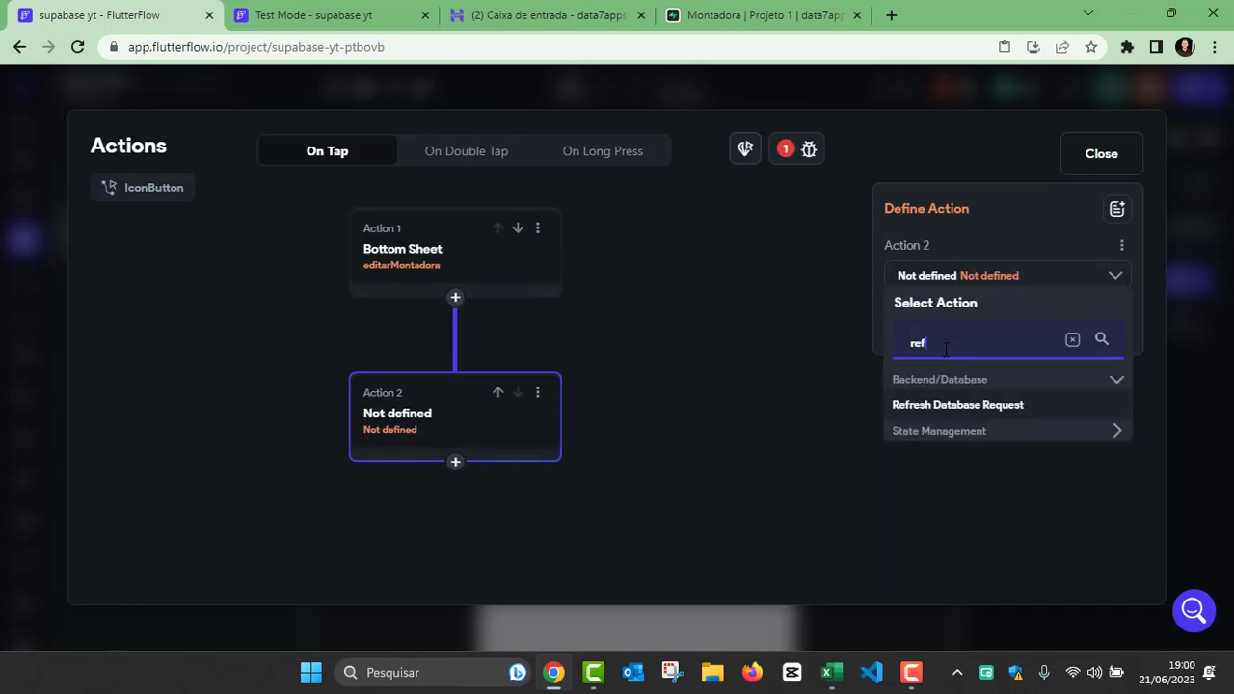
left_click(954, 405)
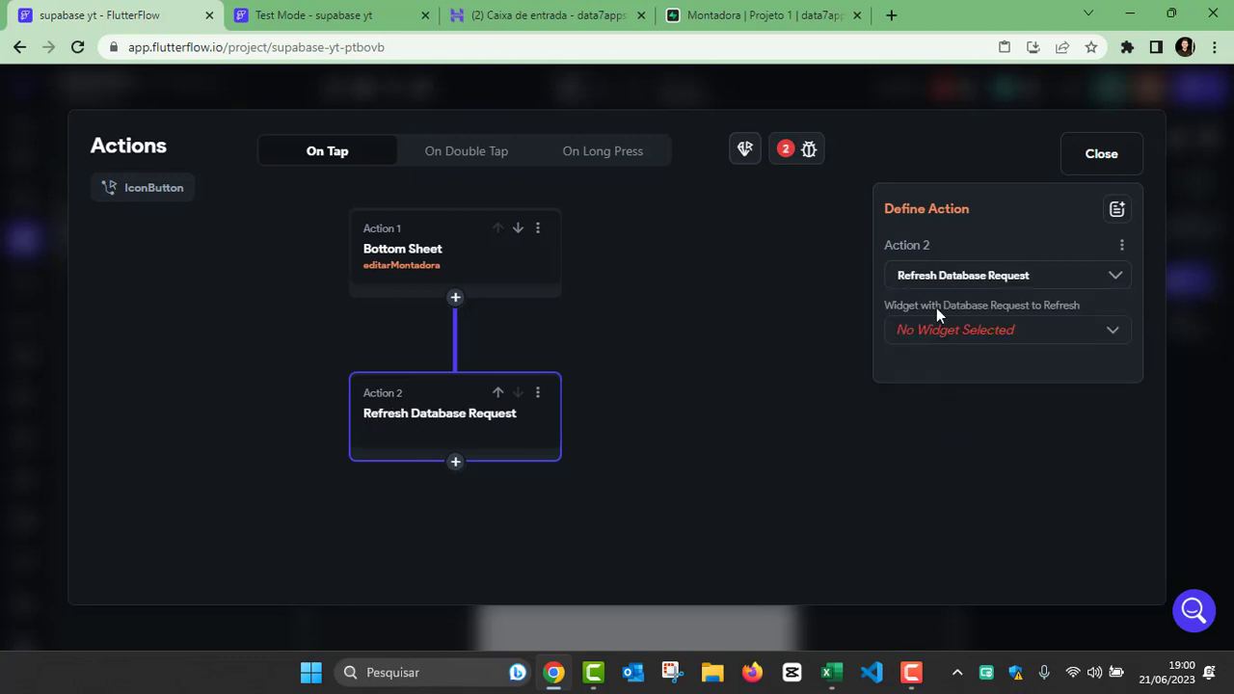
Step: Set ListView as the widget whose database request is refreshed and close the action editor
left_click(948, 338)
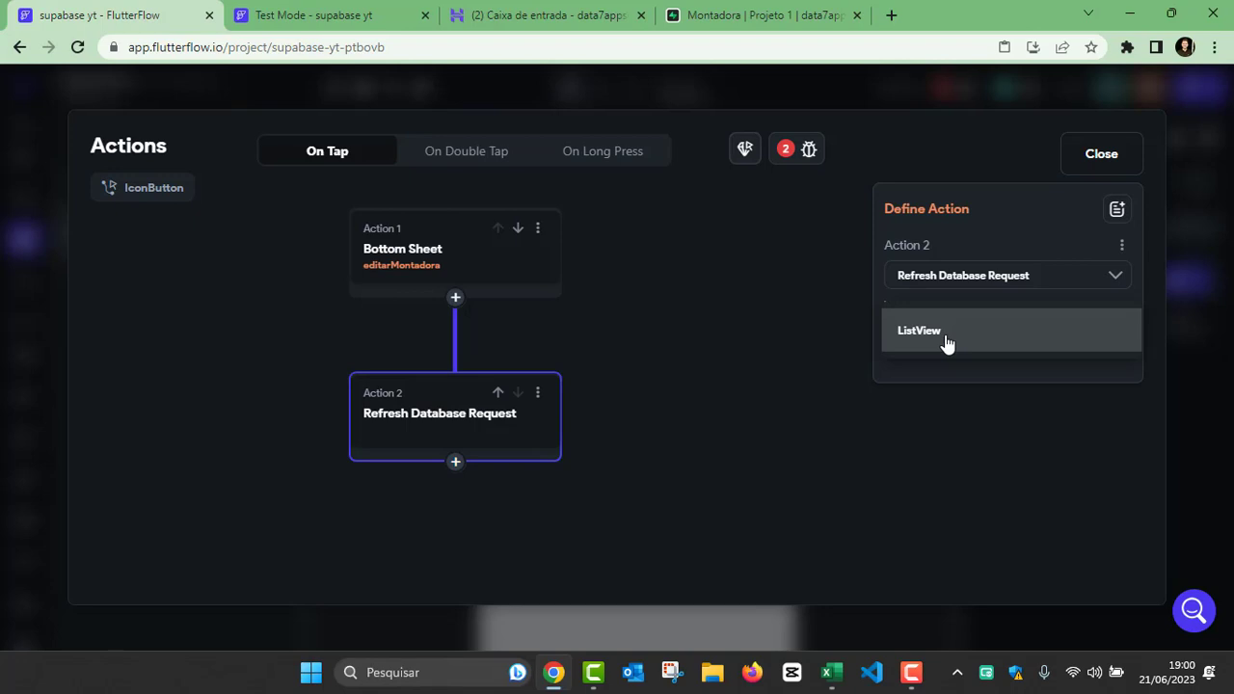
left_click(948, 337)
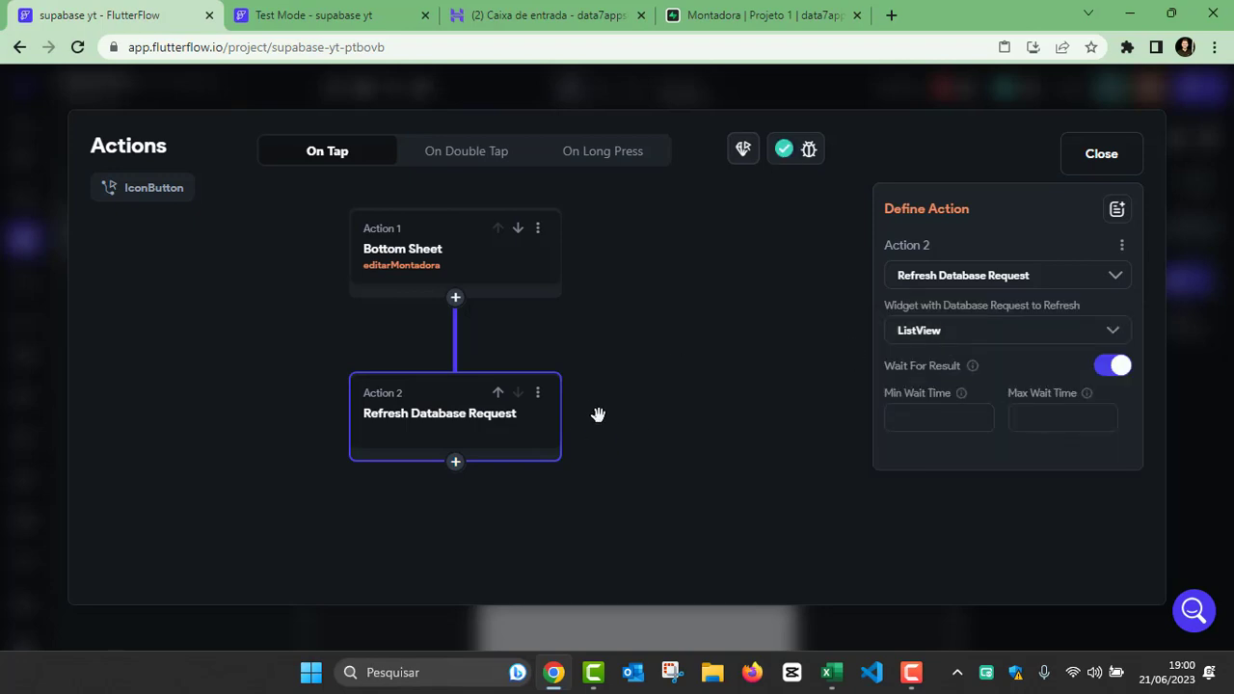
left_click(1101, 155)
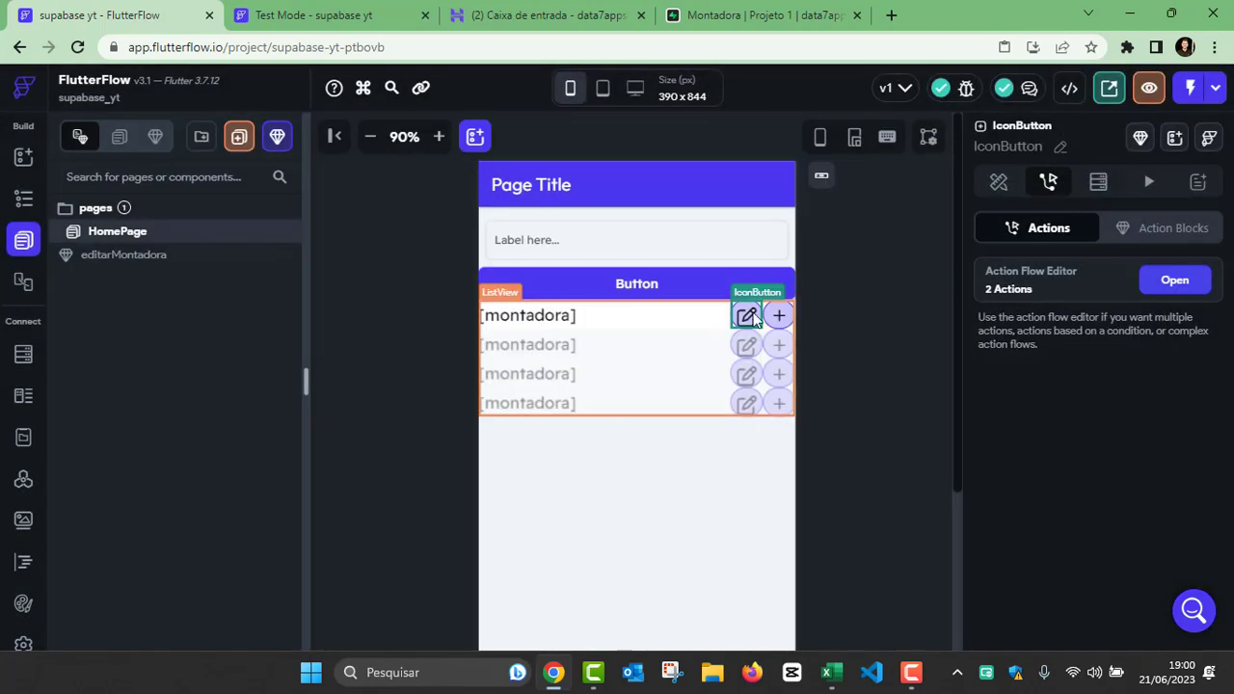
Step: View the editarMontadora component, return to HomePage, and reload the app in the Test Mode session
left_click(130, 258)
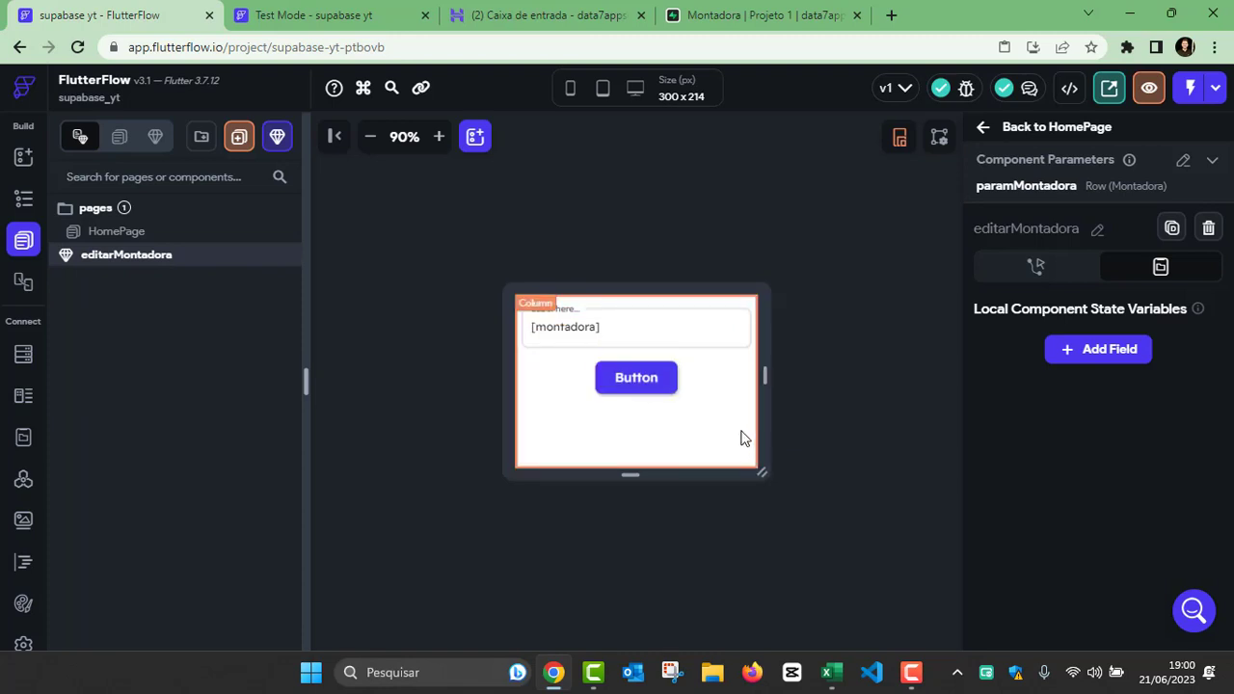
left_click(157, 231)
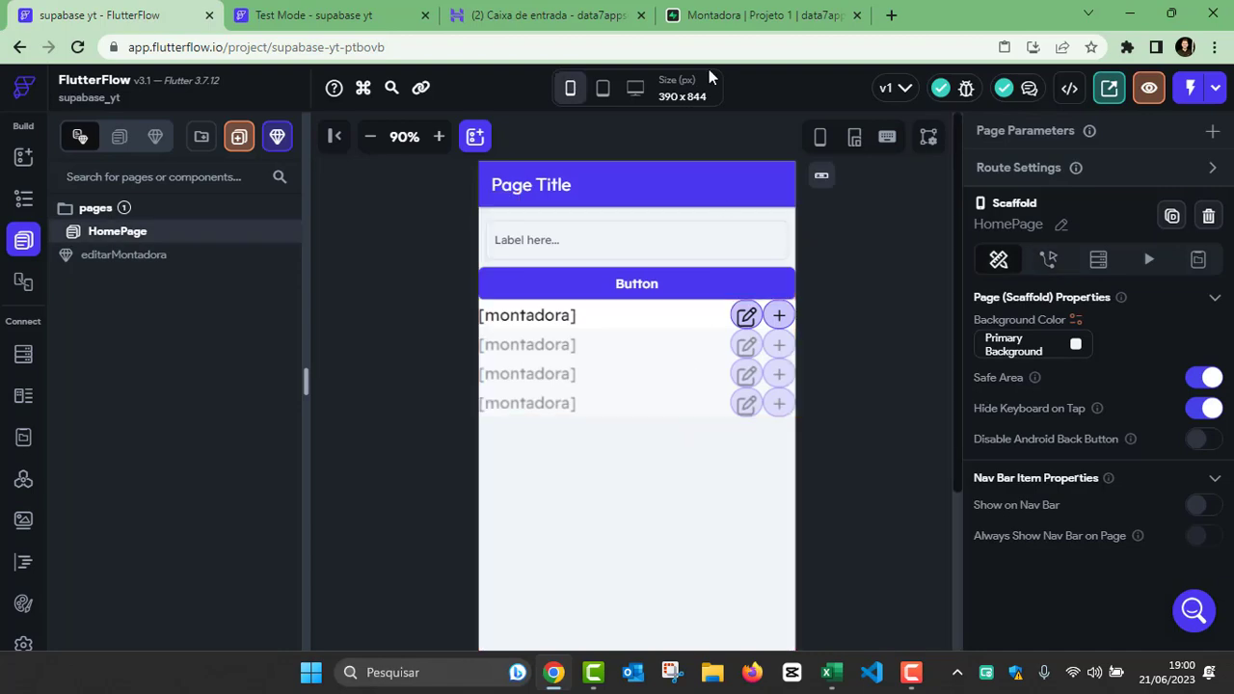
left_click(364, 16)
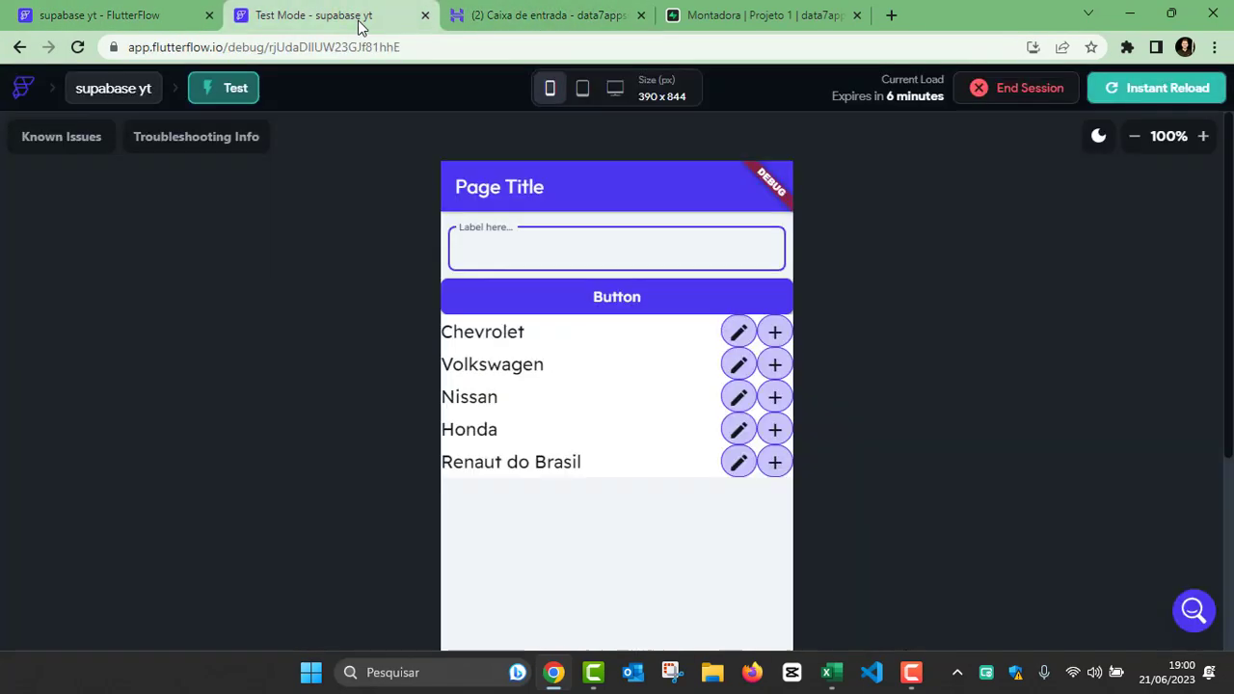
left_click(1160, 93)
Step: Change the Chevrolet entry to GM in its edit sheet and submit the update
left_click(739, 333)
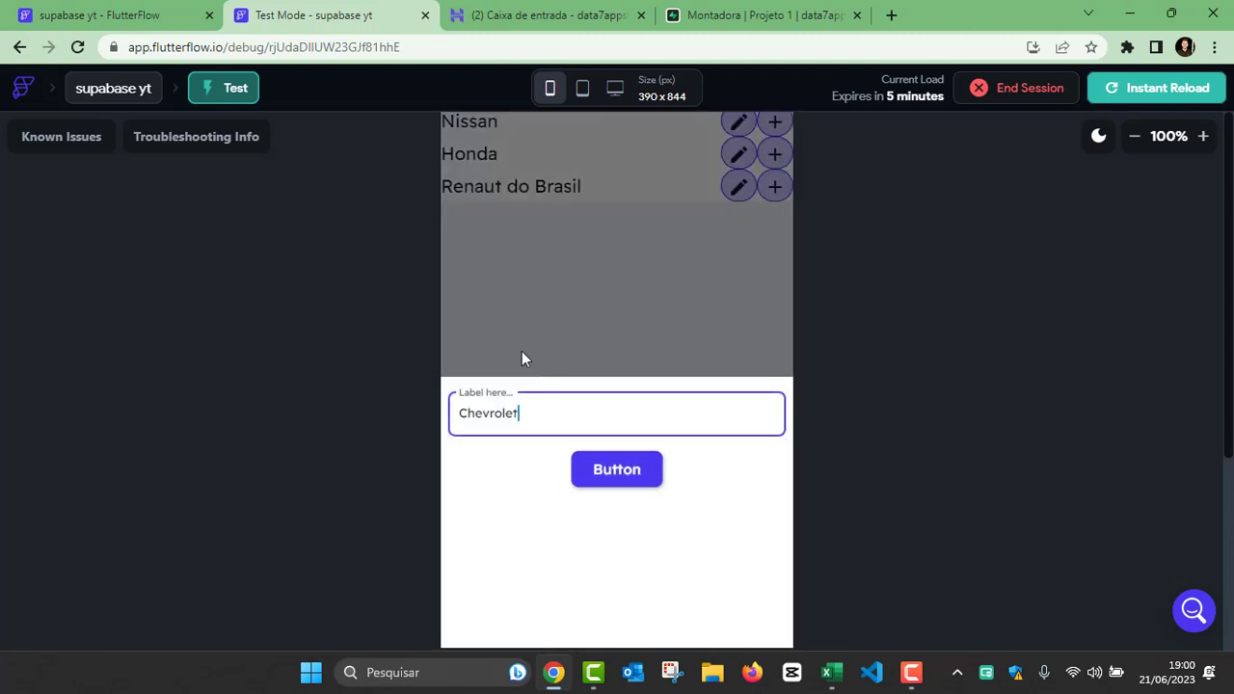
key("Caps_Lock")
key("BackSpace")
key("BackSpace")
key("BackSpace")
key("BackSpace")
key("BackSpace")
key("BackSpace")
key("BackSpace")
key("BackSpace")
key("BackSpace")
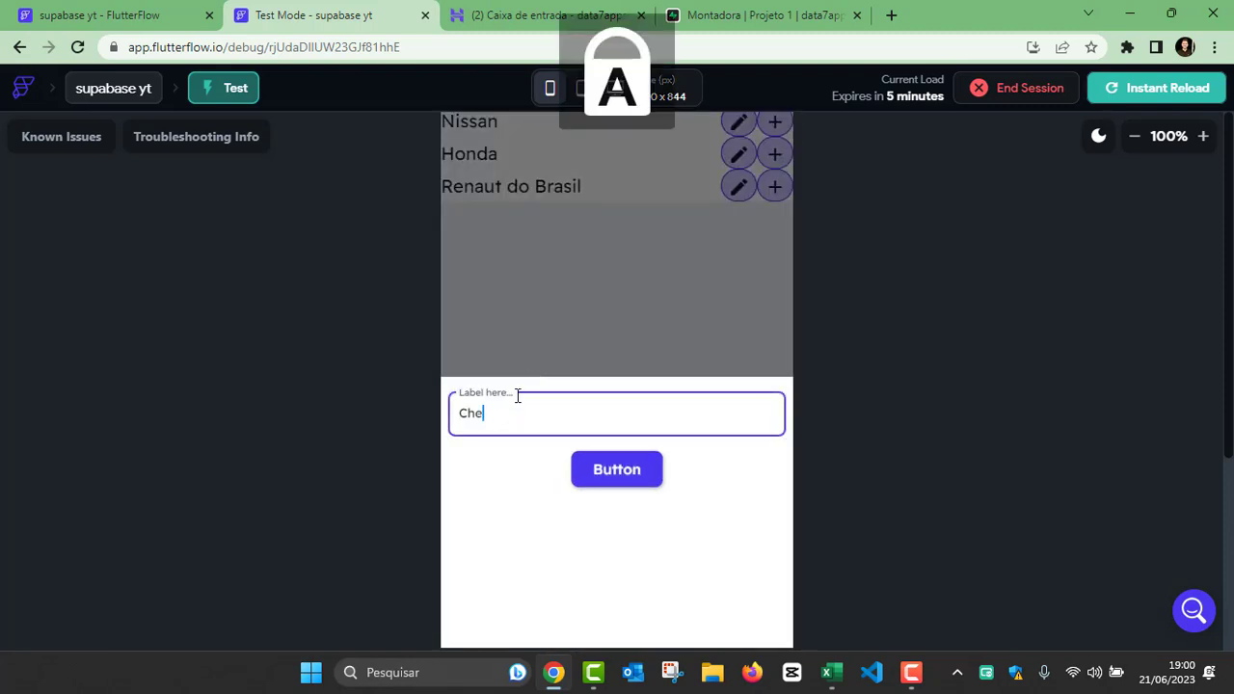
type("GM")
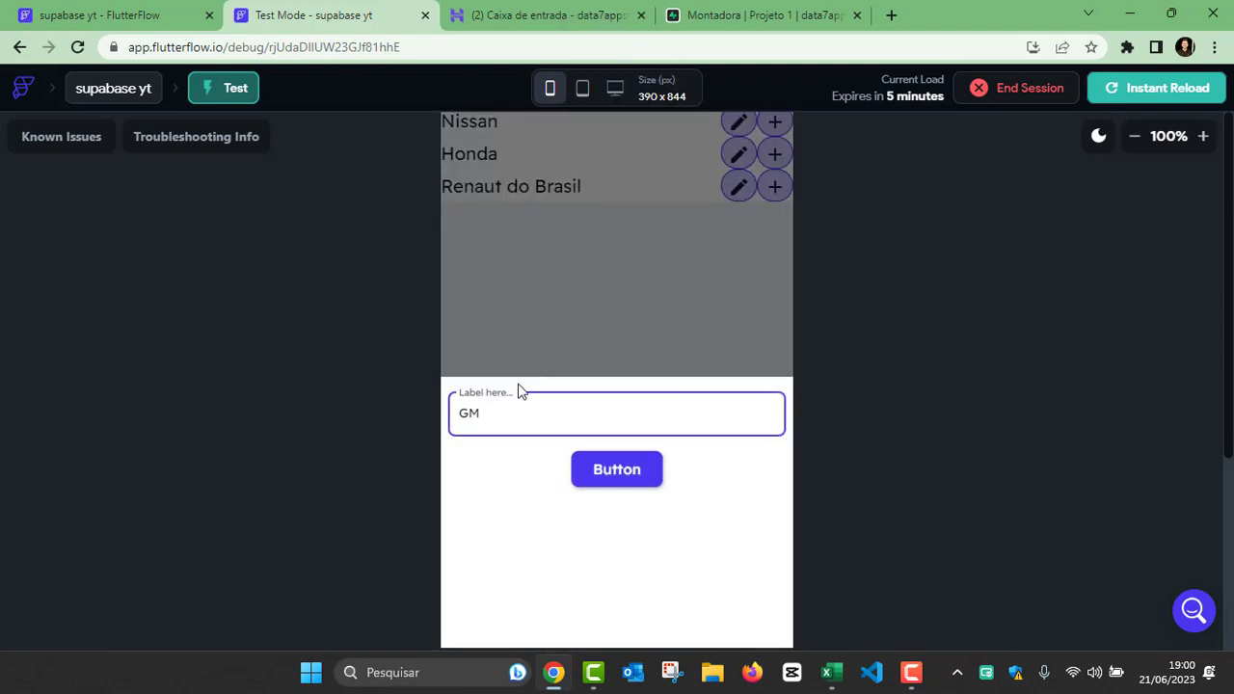
left_click(1134, 136)
left_click(1135, 136)
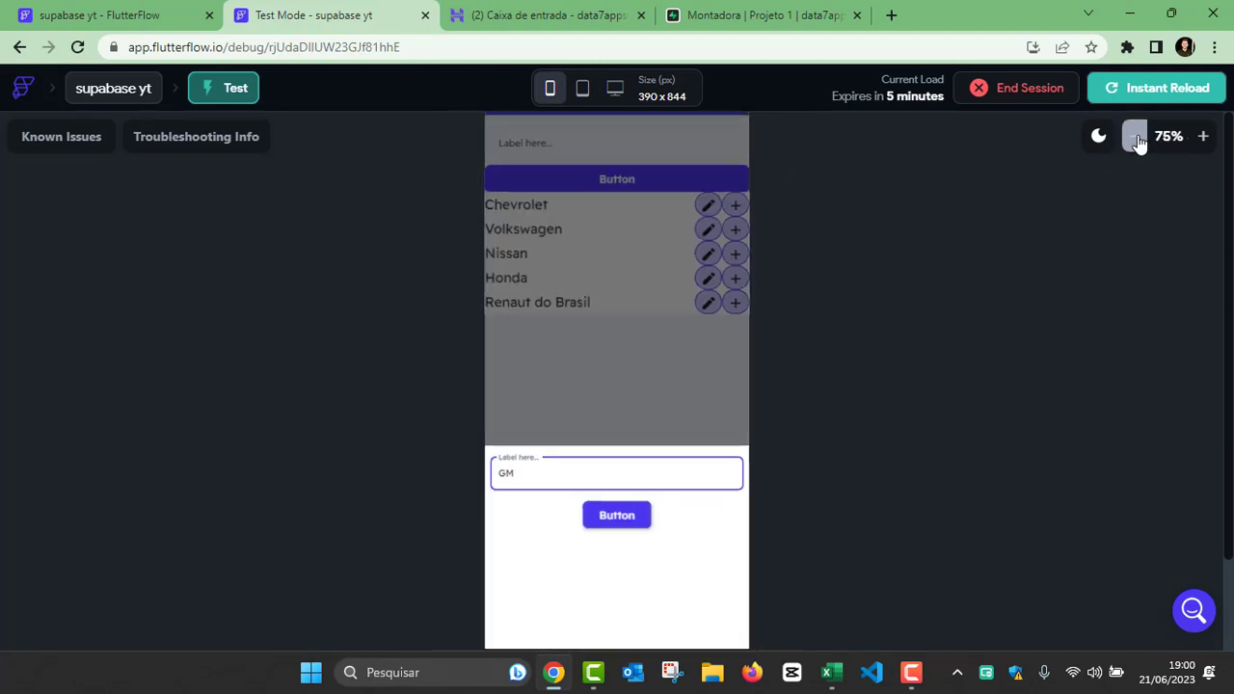
left_click(635, 517)
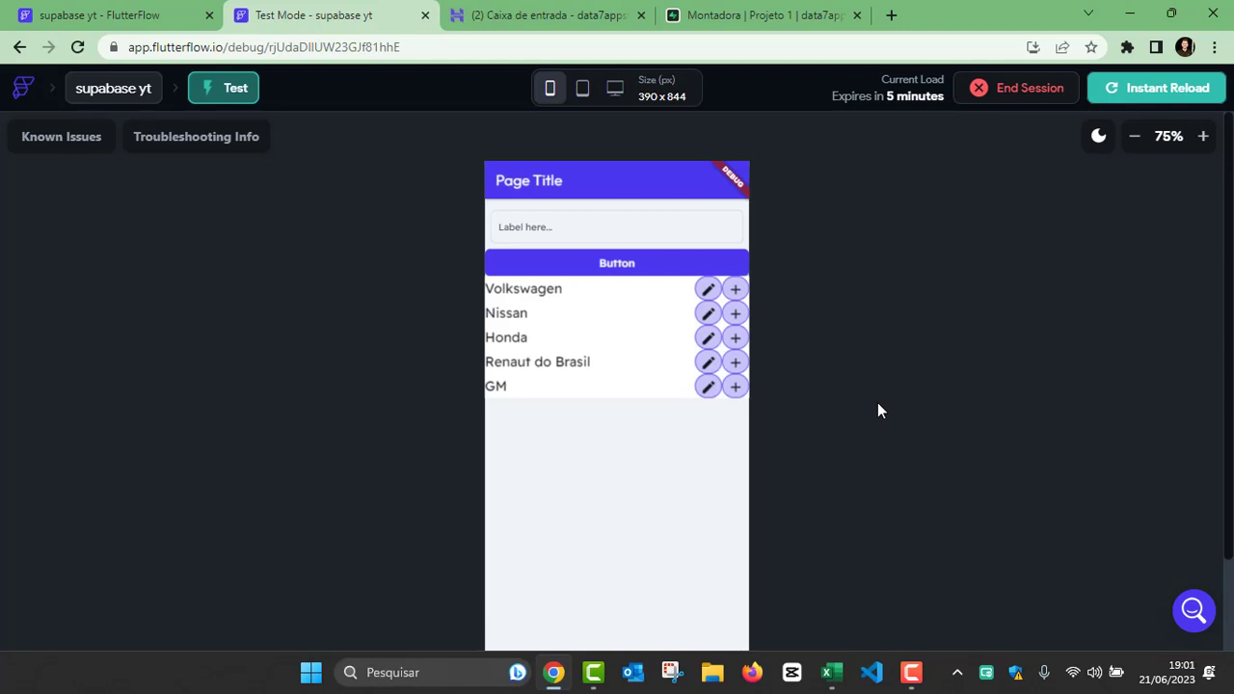
Step: Replace the current test session with a new one and close the ended session's browser tab
left_click(990, 100)
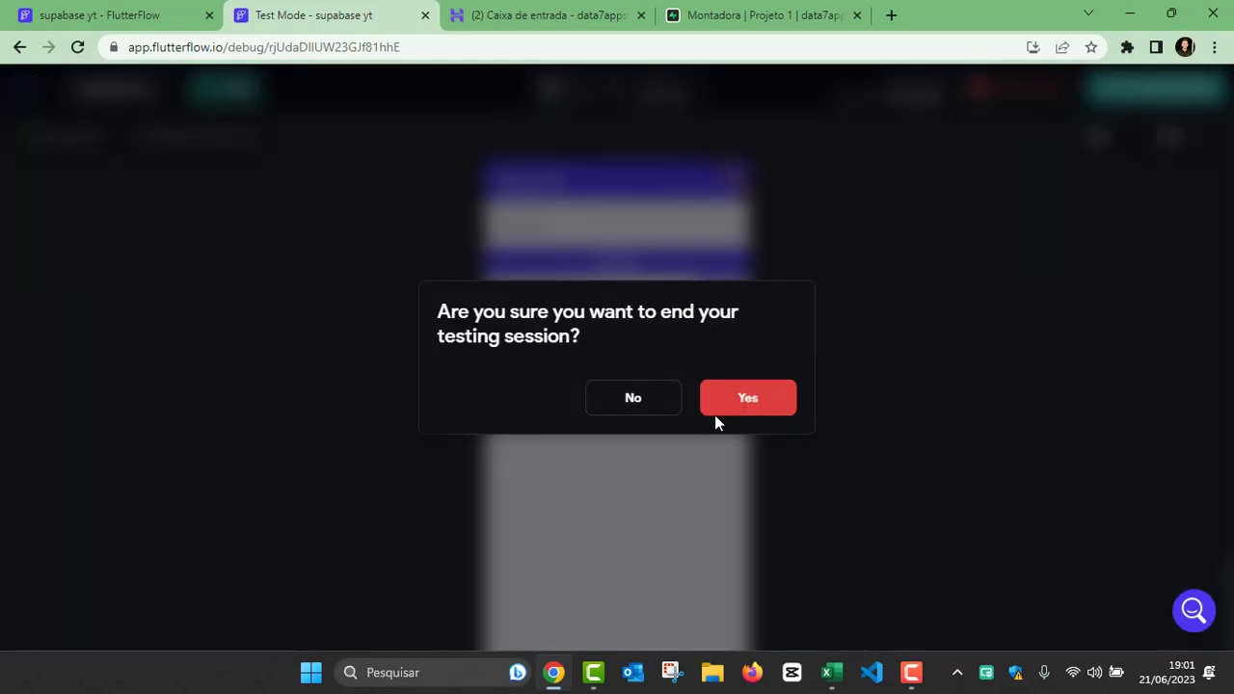
left_click(769, 399)
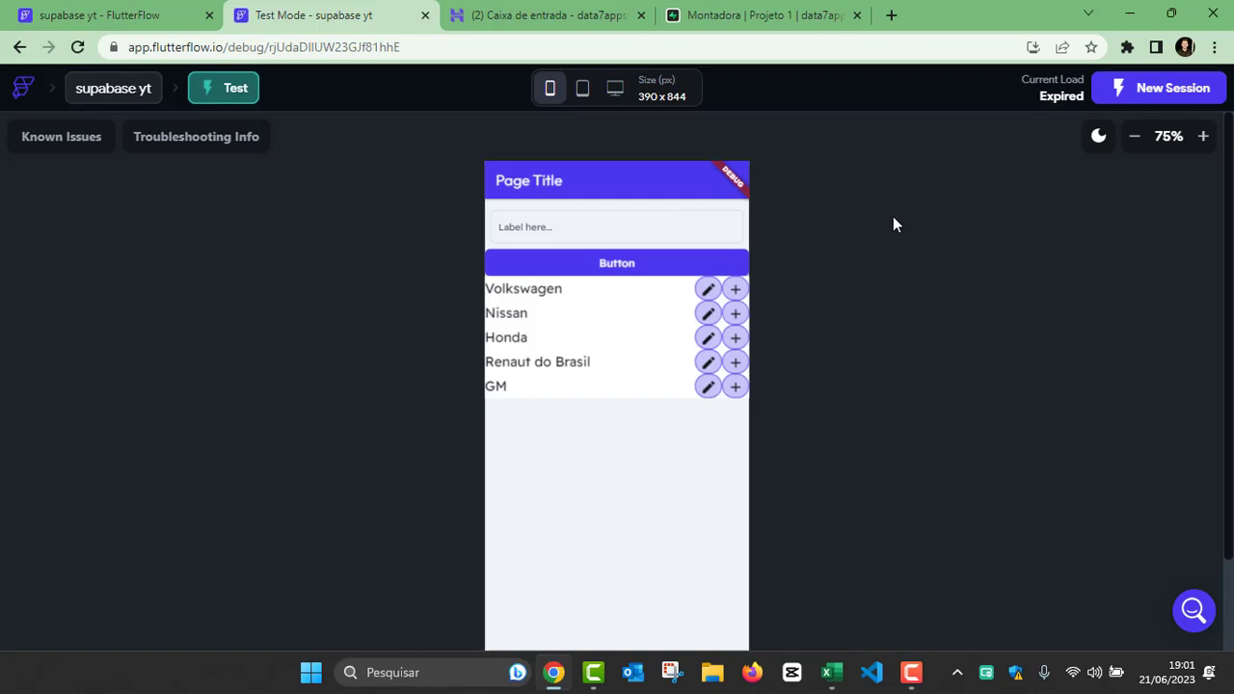
left_click(1126, 89)
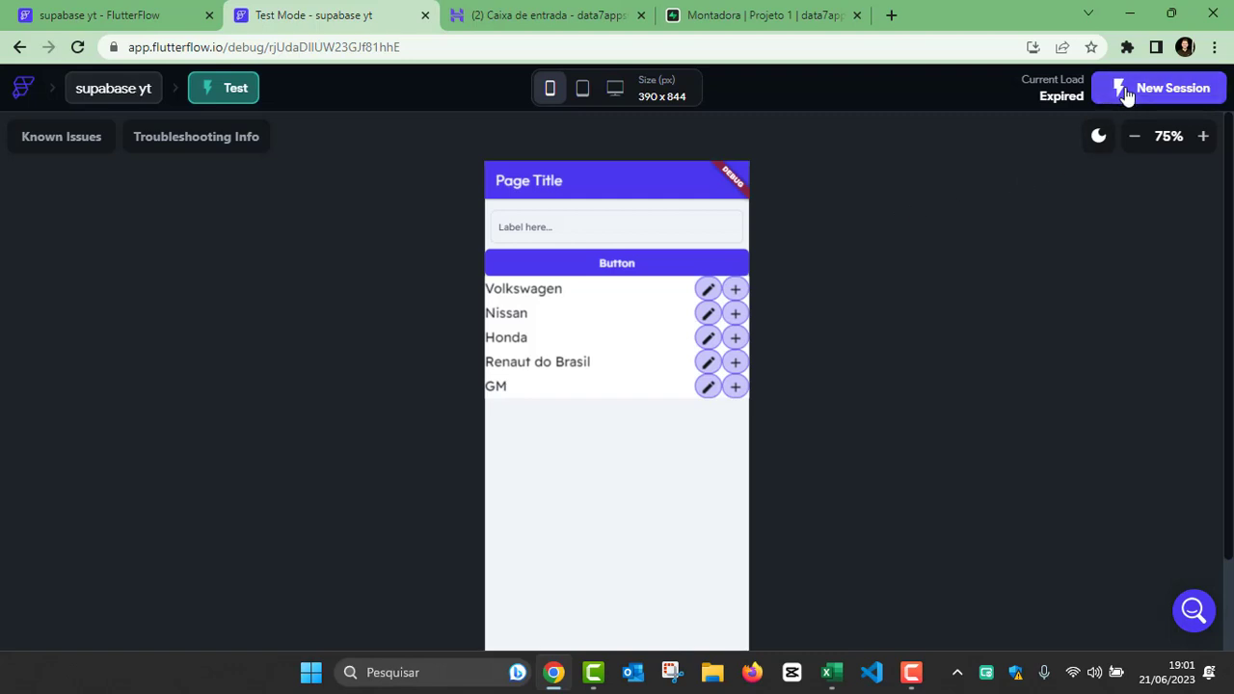
left_click(374, 17)
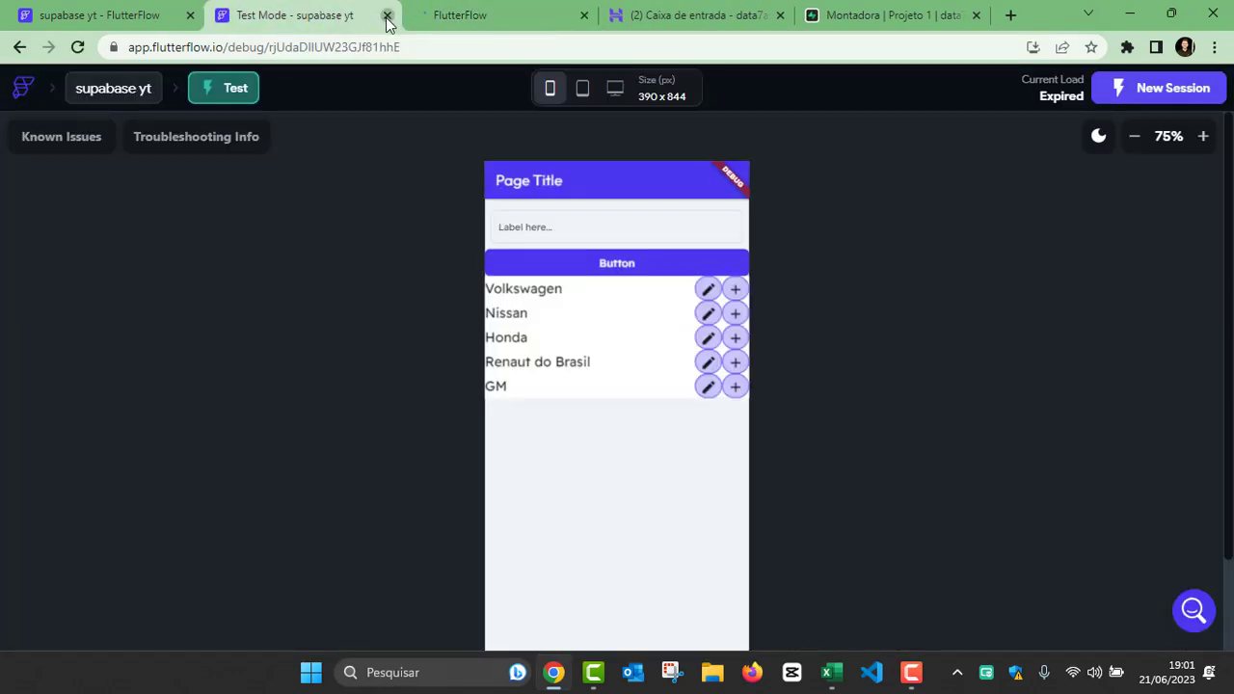
left_click(386, 14)
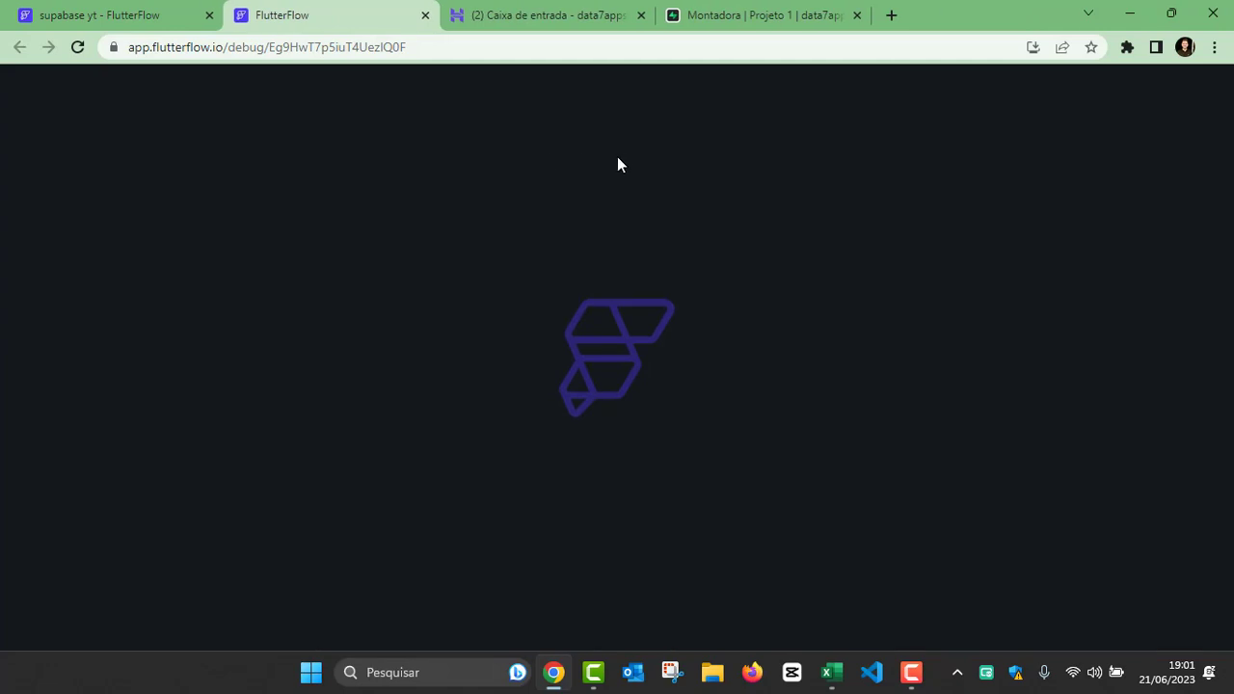
Step: On HomePage, replace the plus icon of the list row's icon button with the Restore From Trash icon
left_click(138, 16)
left_click(777, 316)
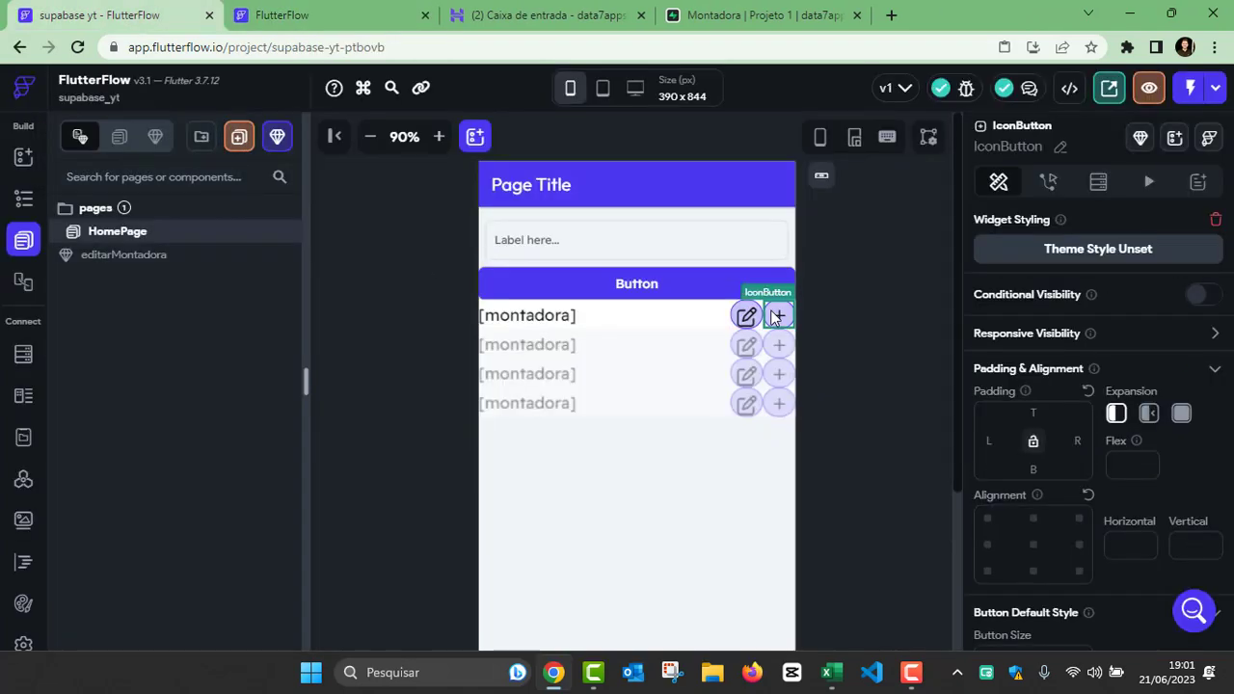
scroll(1139, 358, "down", 4)
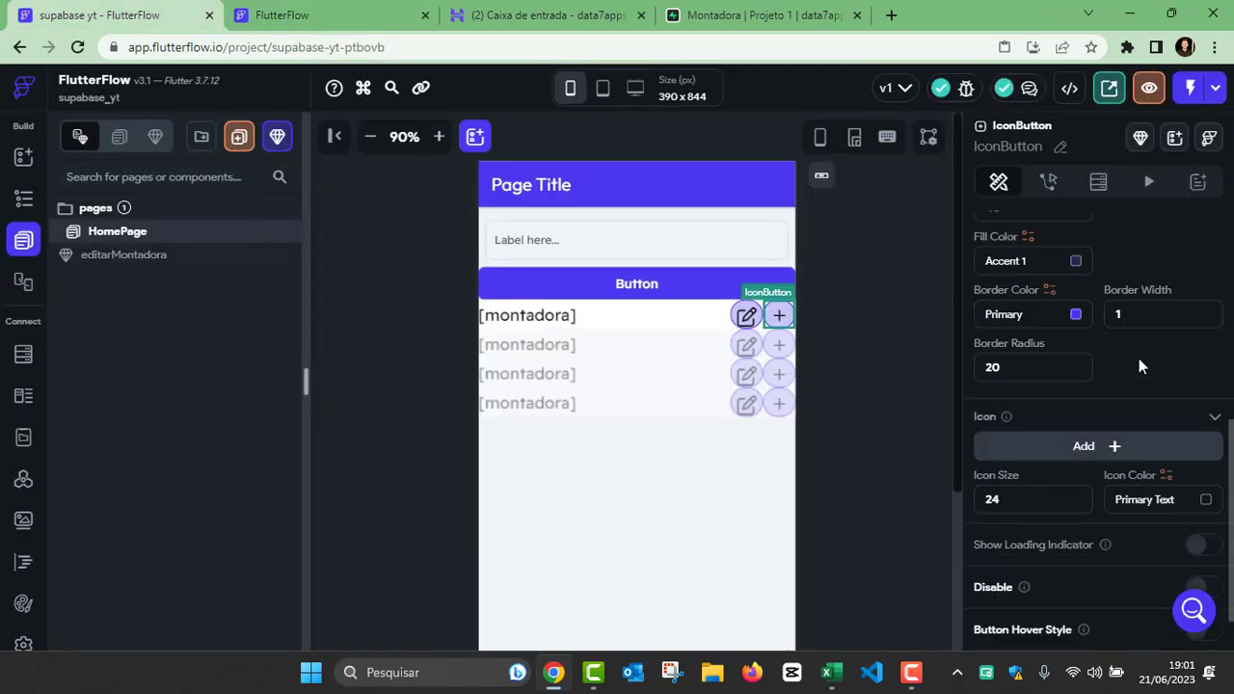
left_click(1118, 446)
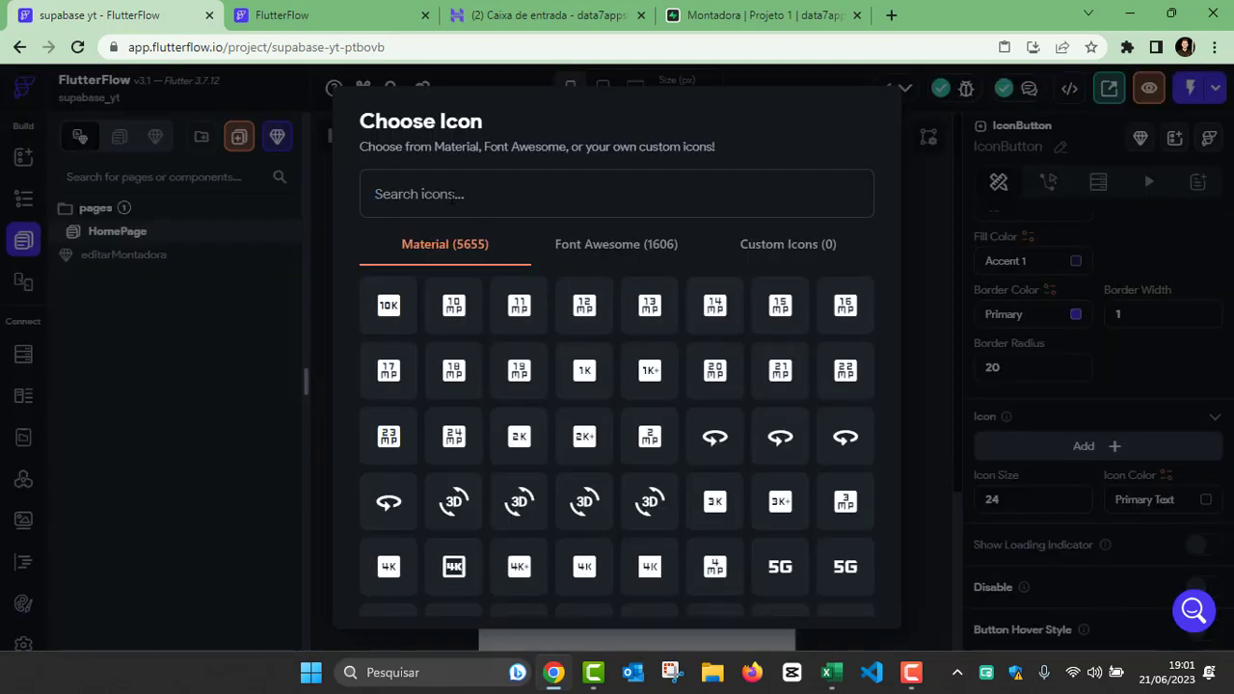
type("TRA")
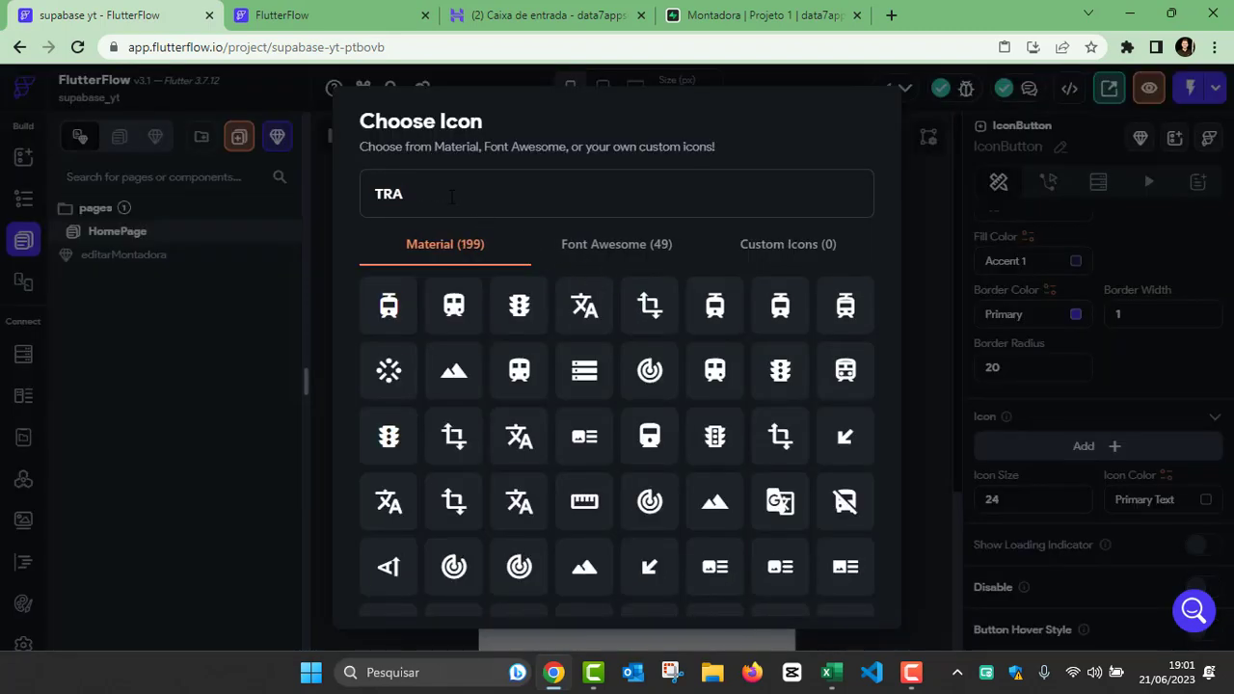
type("S")
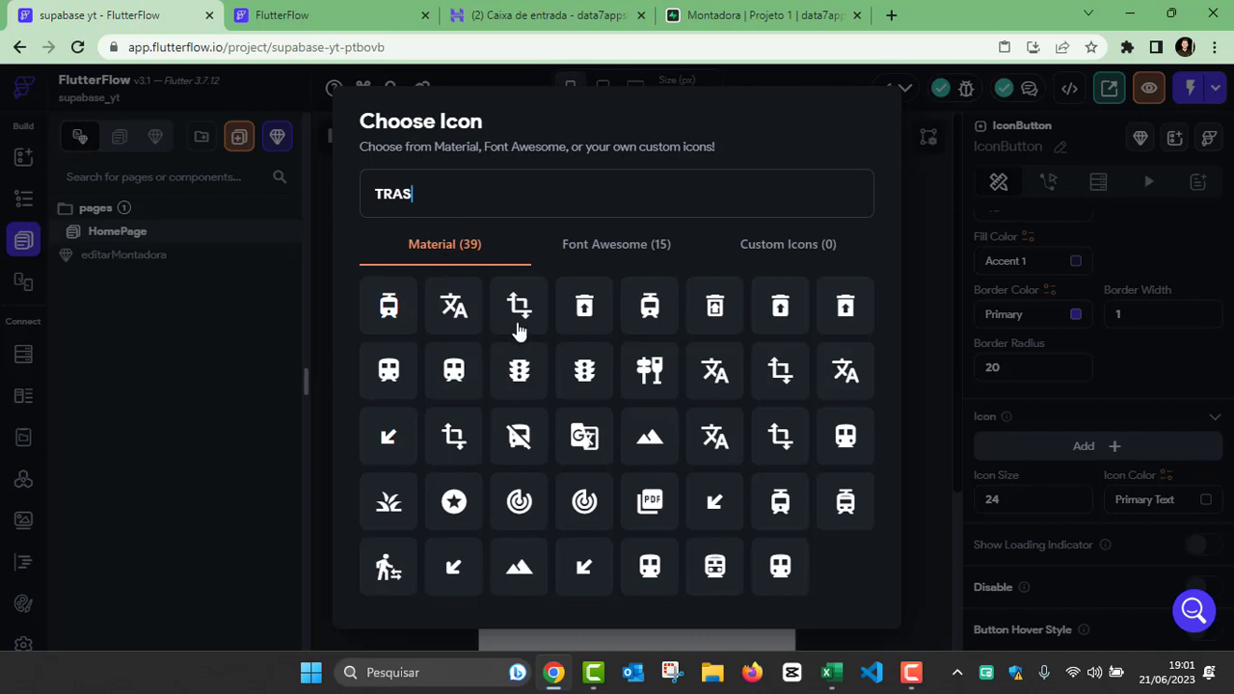
left_click(589, 309)
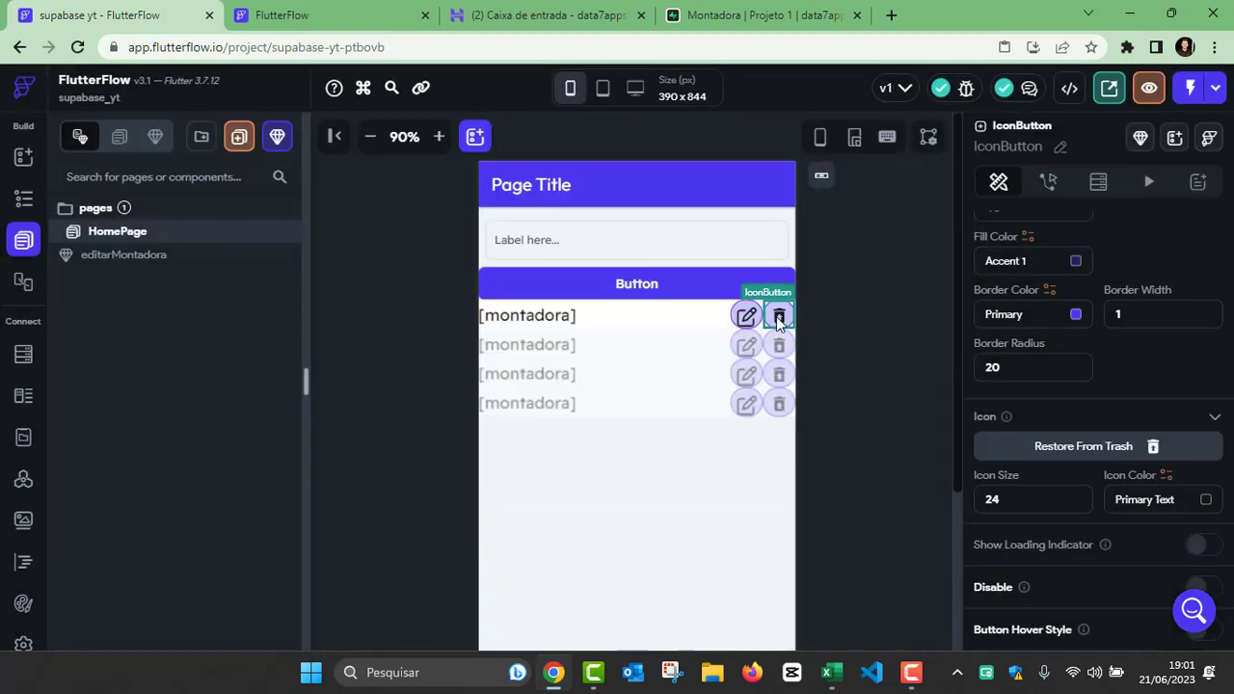
Step: Add an On Tap action to the trash icon button that shows an Alert Dialog of type Confirm Dialog
left_click(1048, 183)
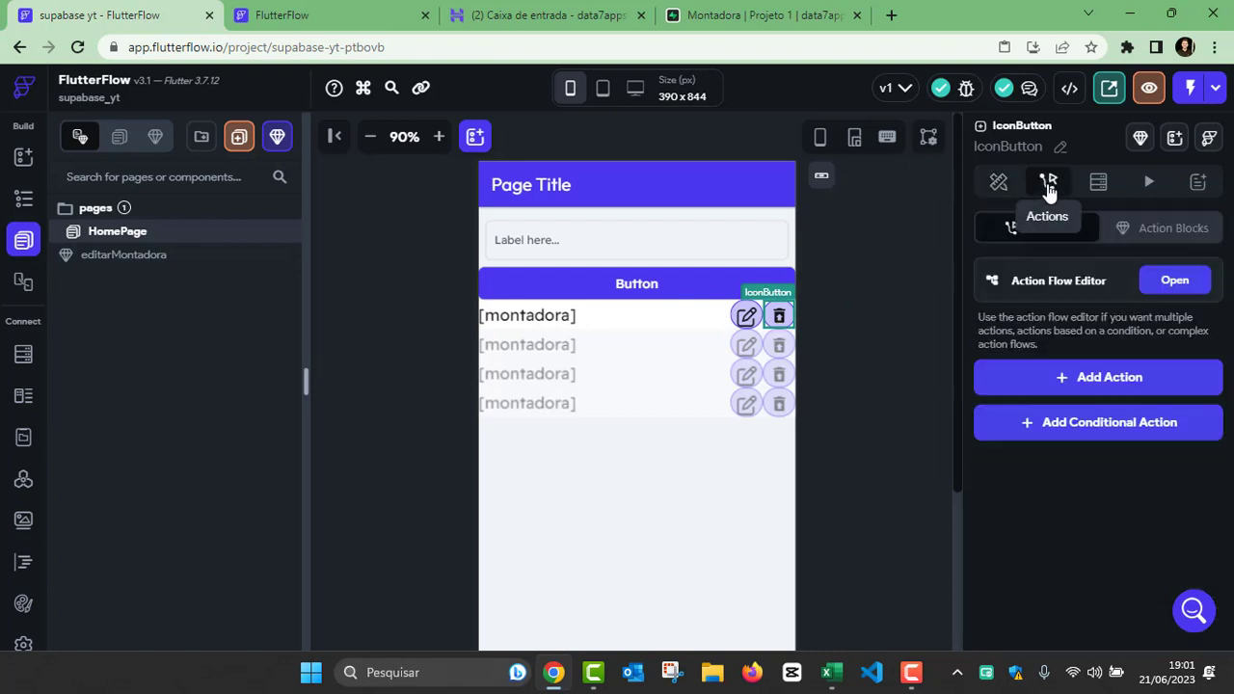
left_click(1174, 281)
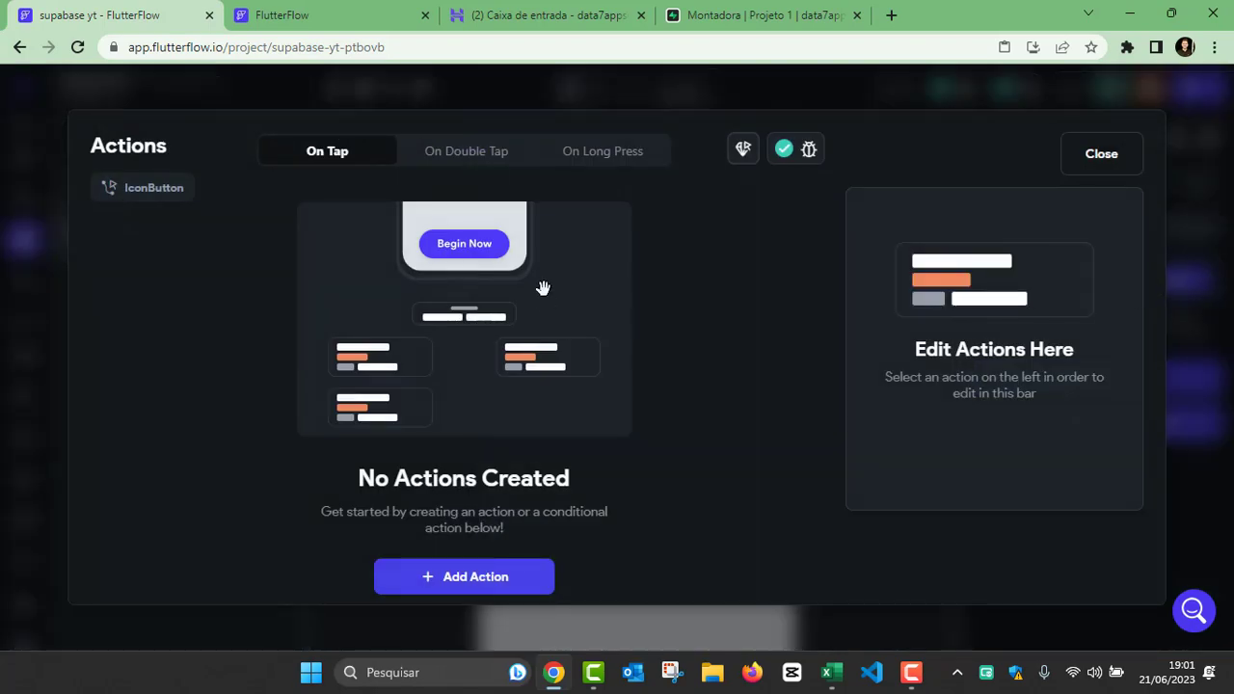
left_click(467, 578)
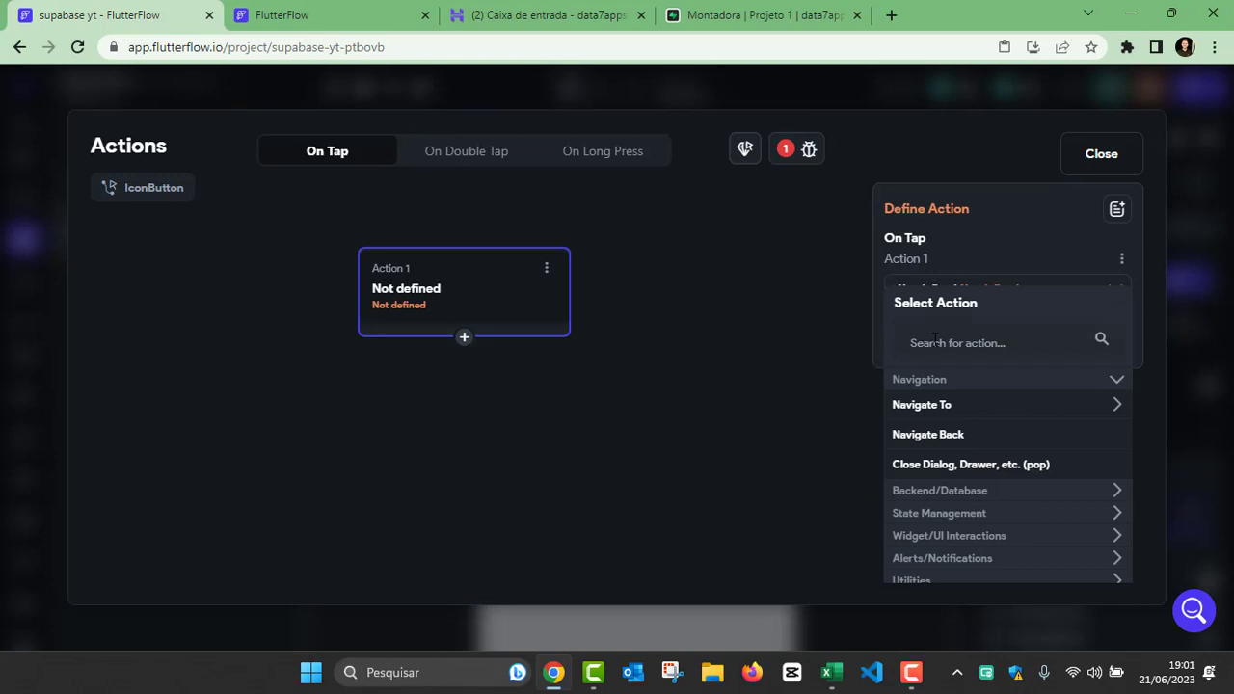
left_click(1015, 364)
type("ALER")
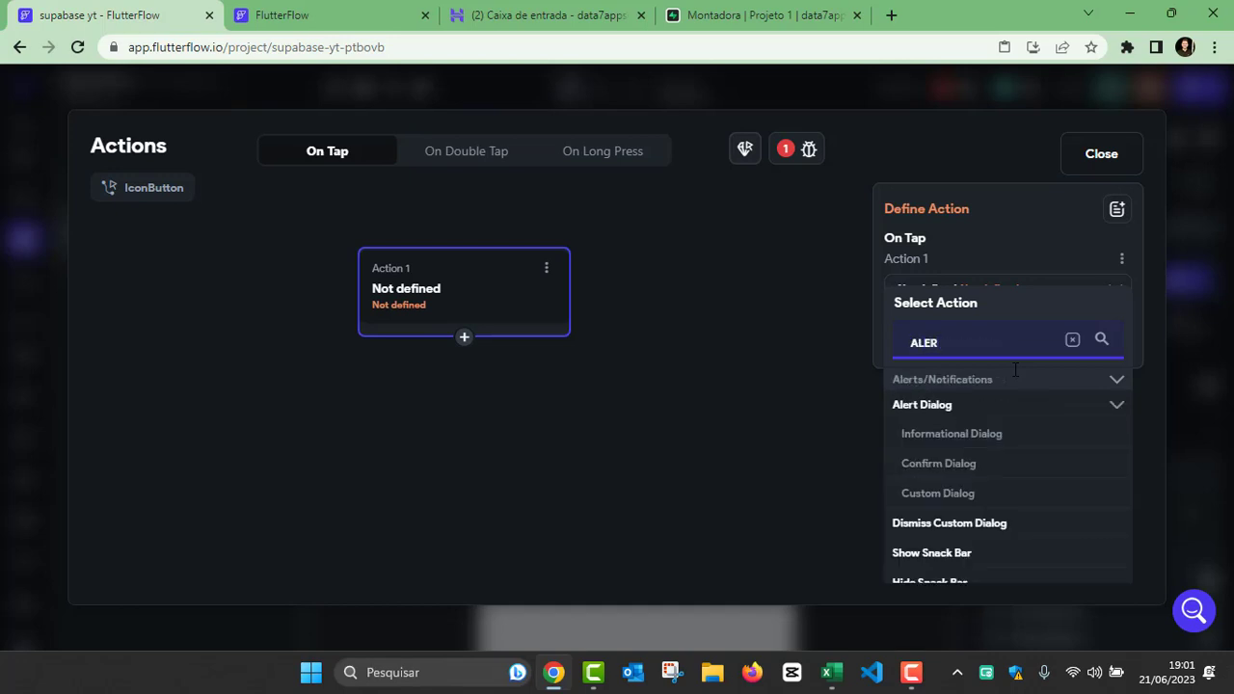
left_click(955, 471)
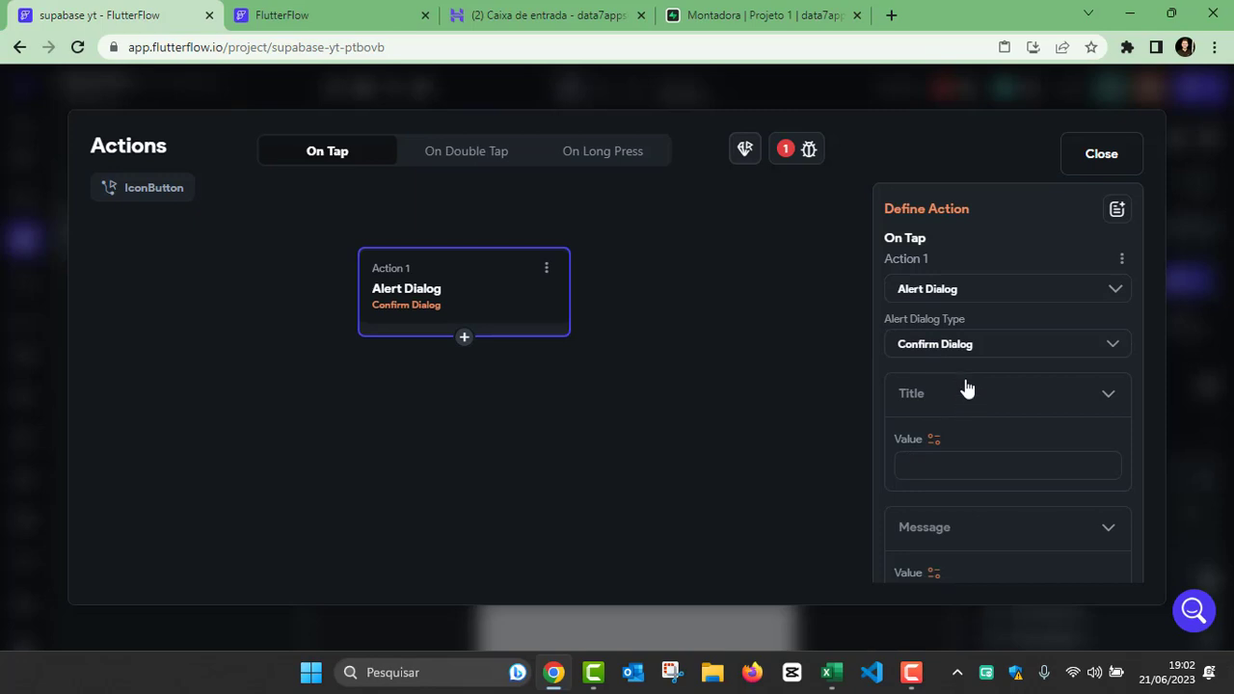
Step: Set the confirm dialog's message to "Deseja deletar?"
scroll(956, 405, "down", 1)
left_click(942, 504)
scroll(1002, 460, "down", 1)
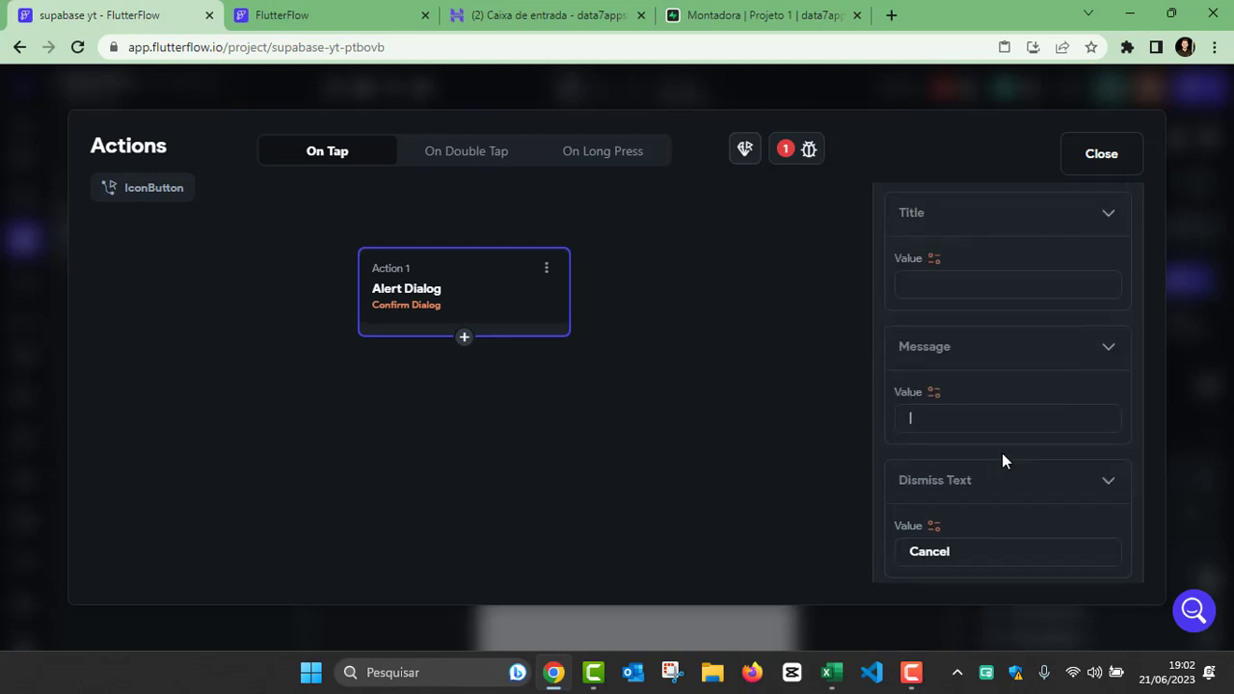
type("dESEJA")
key("Caps_Lock")
key("BackSpace")
key("BackSpace")
key("BackSpace")
key("BackSpace")
key("BackSpace")
key("BackSpace")
key("BackSpace")
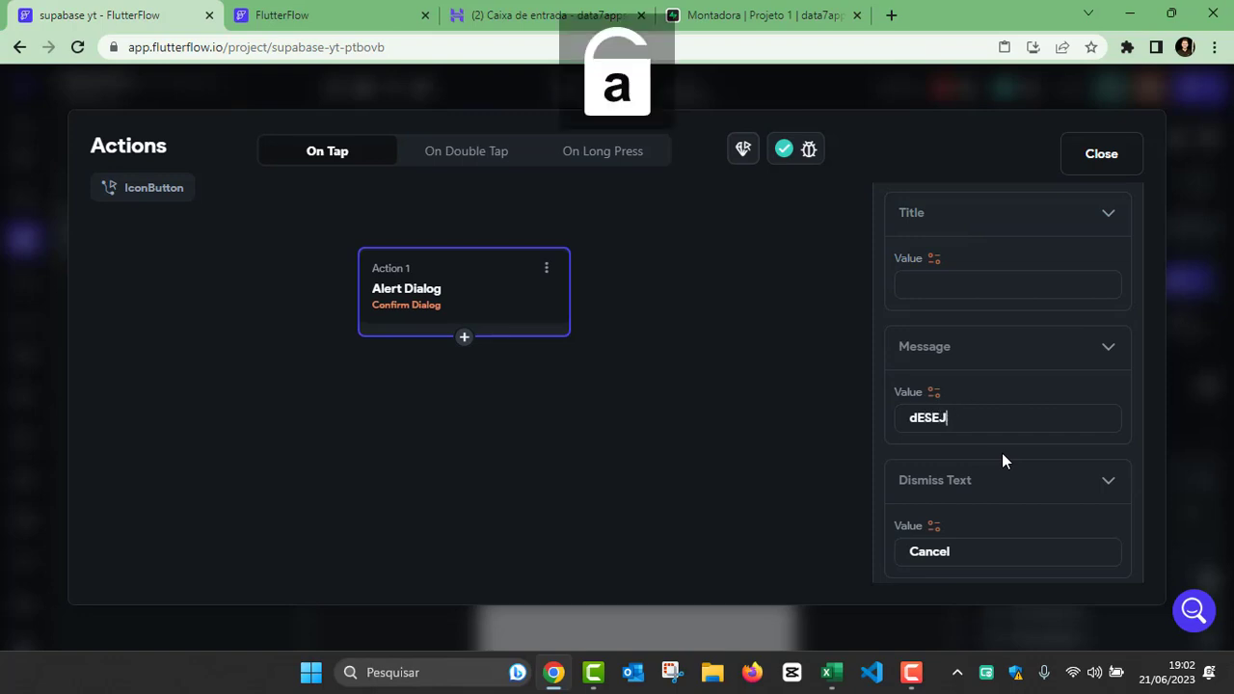
type("Deseja deletar?")
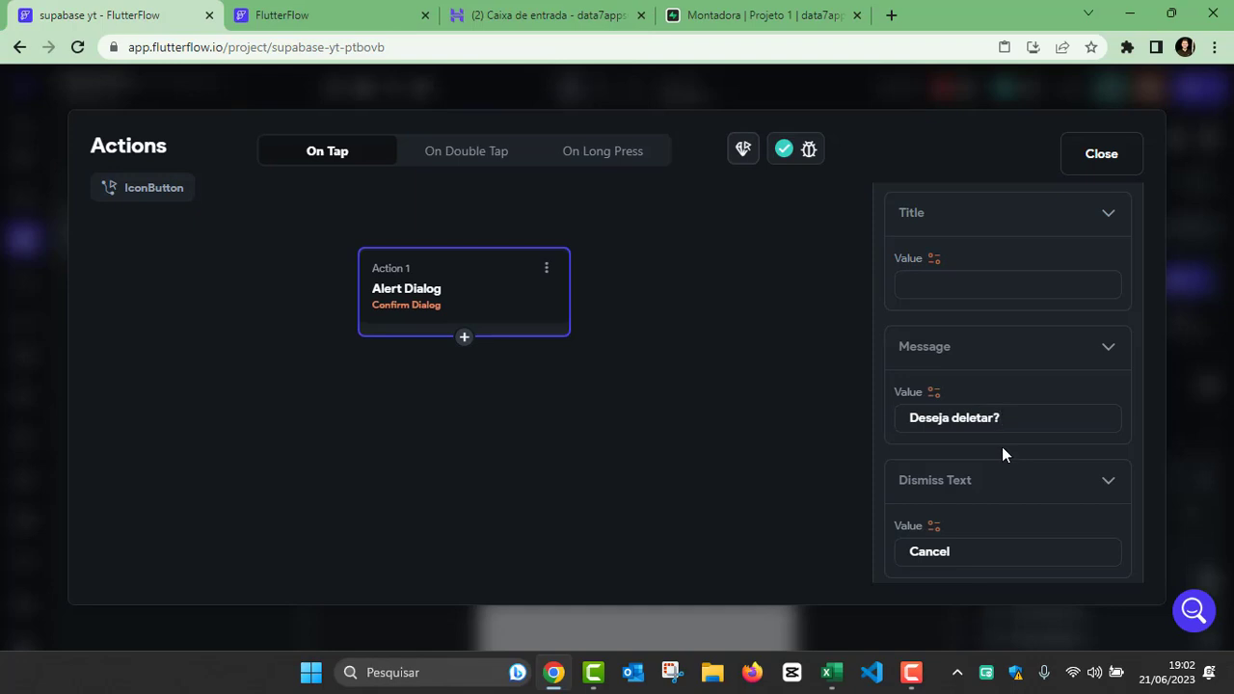
Step: Set the confirm dialog's dismiss text to "nao" and its confirm text to "sim"
scroll(1001, 450, "down", 2)
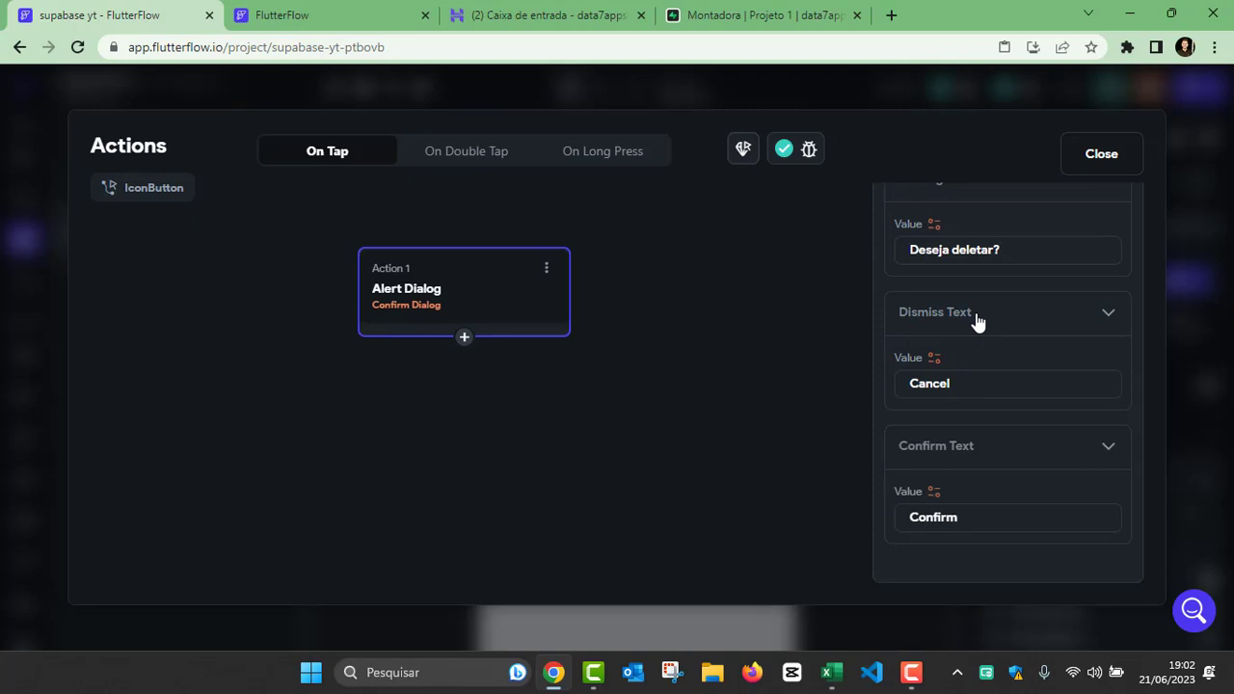
left_click(966, 385)
key("BackSpace")
key("BackSpace")
key("BackSpace")
key("BackSpace")
key("BackSpace")
key("BackSpace")
type("nao")
left_click_drag(966, 523, 804, 522)
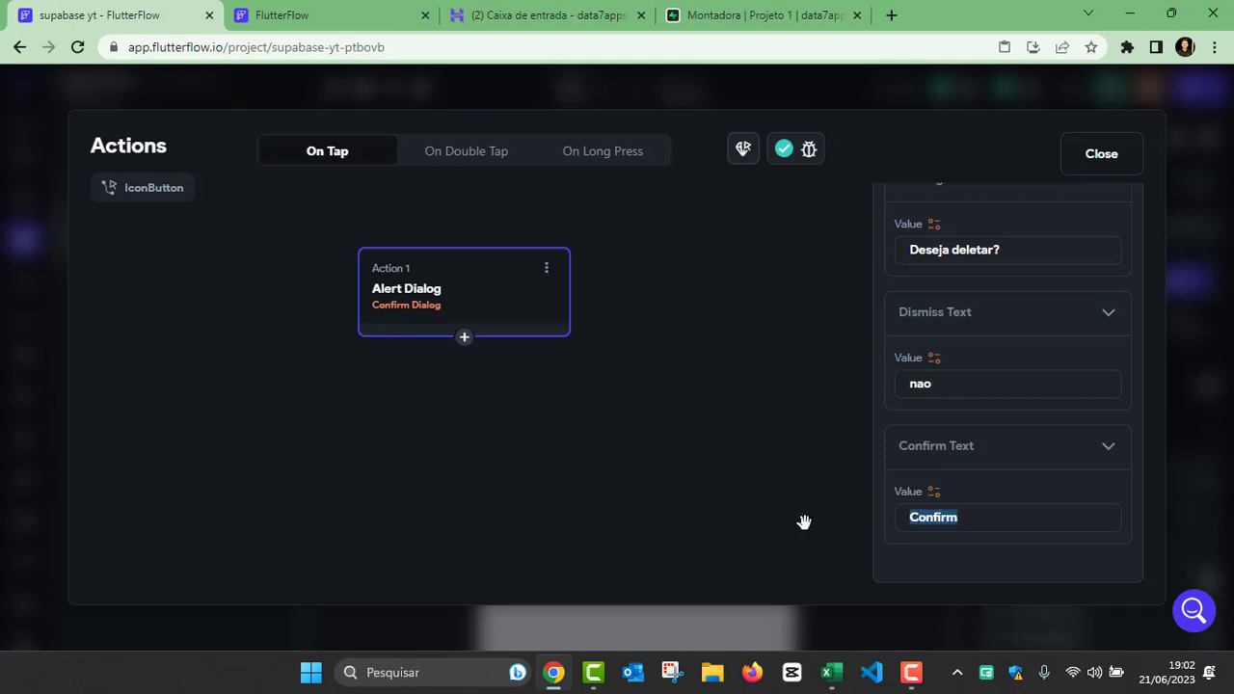
type("sim")
Step: Add a conditional after the alert dialog that branches on the Confirm Dialog Response
left_click(465, 340)
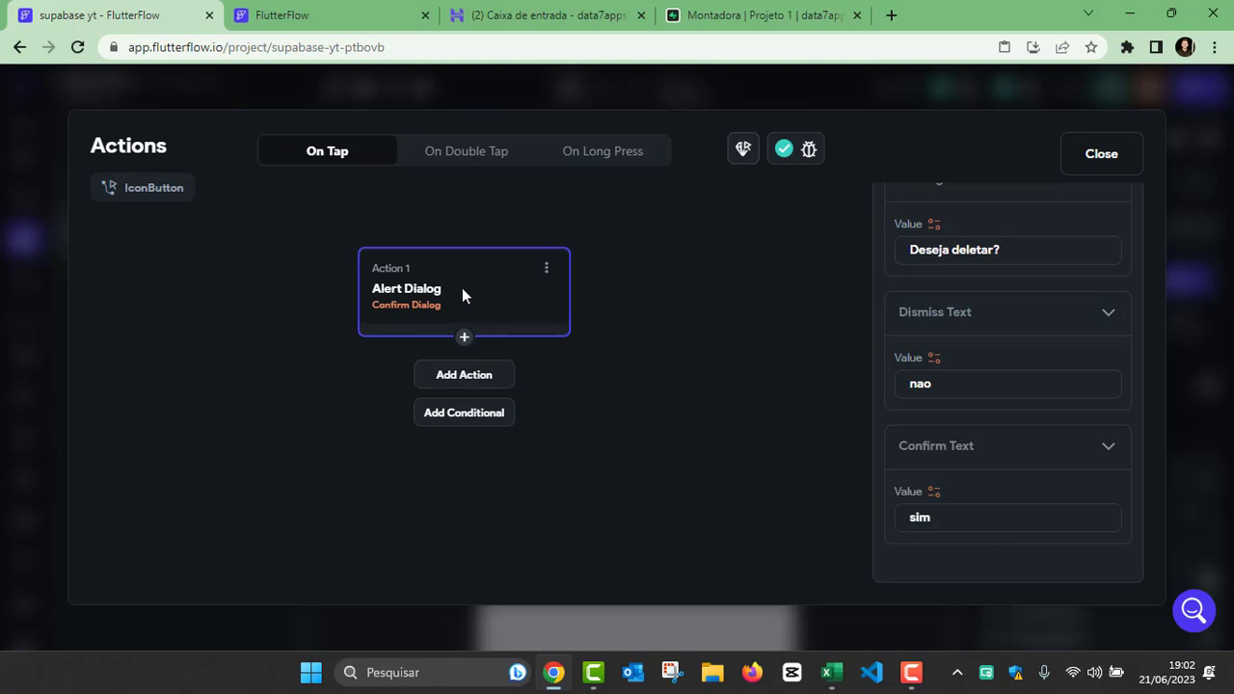
left_click(477, 416)
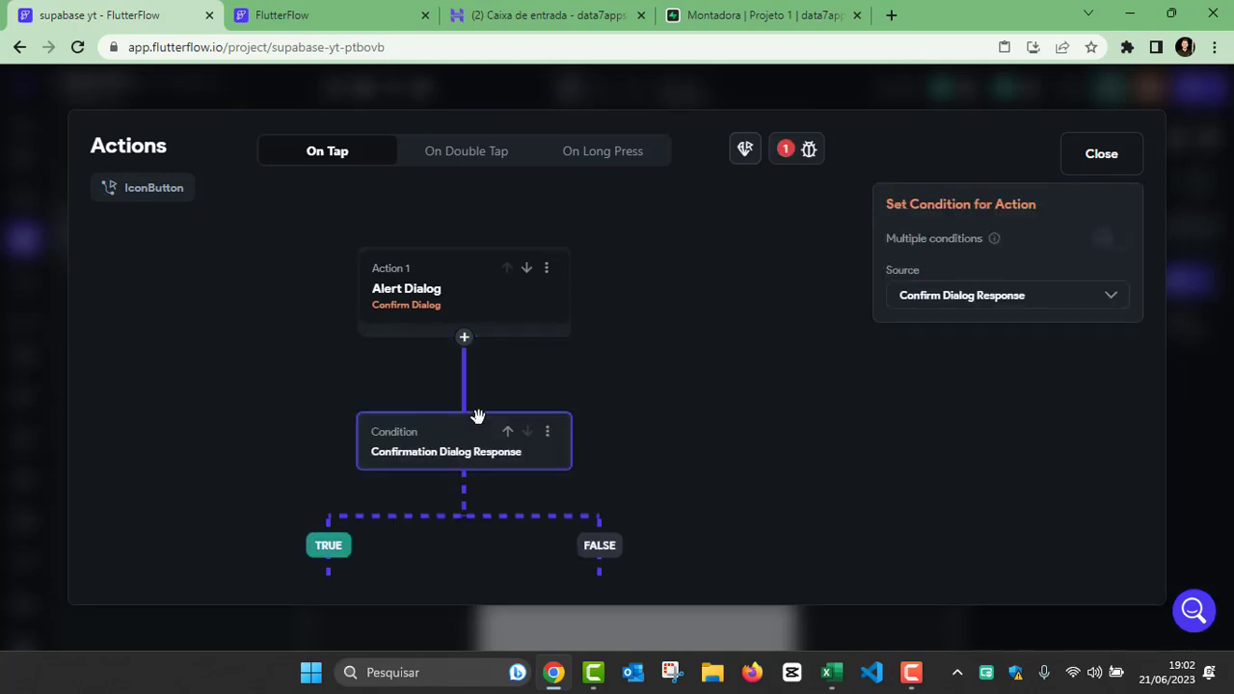
scroll(628, 366, "down", 2)
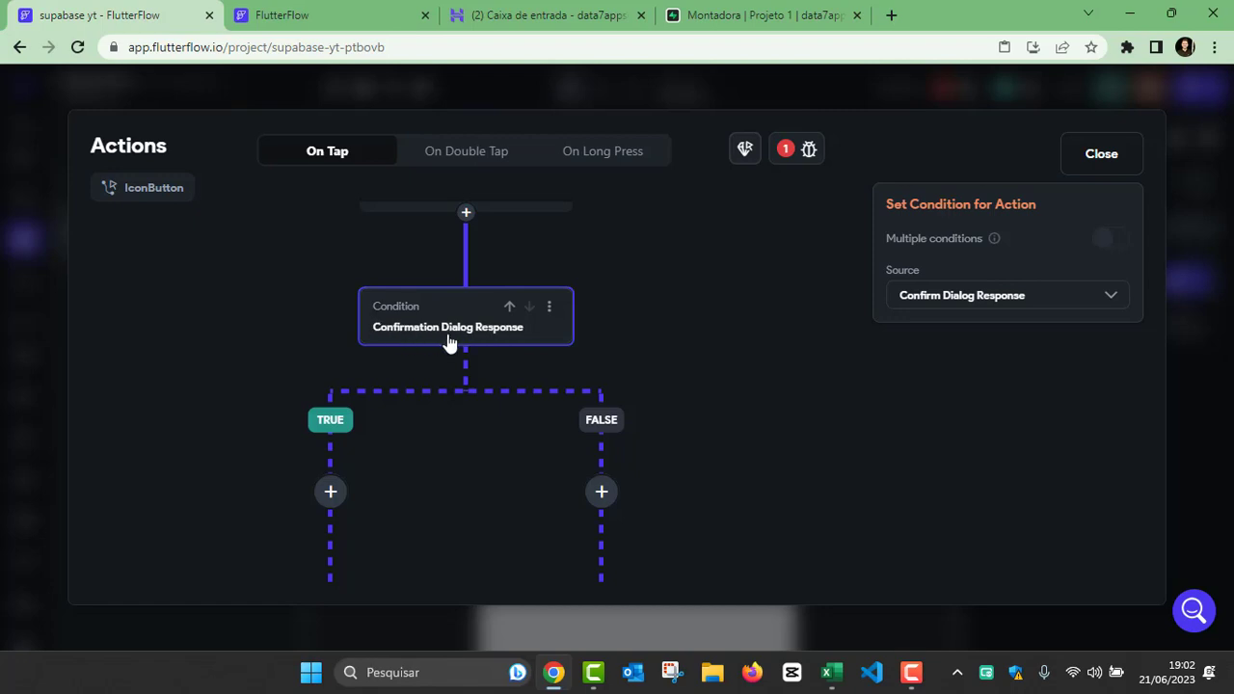
left_click_drag(484, 324, 490, 265)
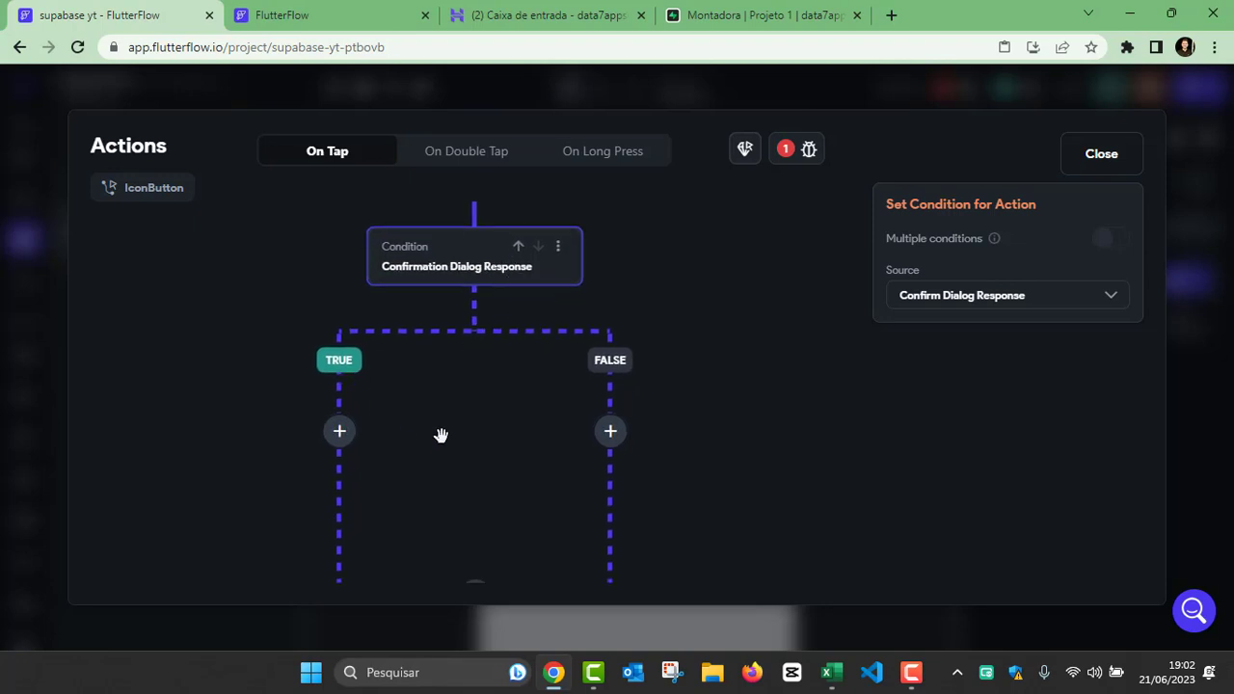
Step: Add a Supabase Delete Row action on the Montadora table to the conditional's TRUE branch
left_click_drag(441, 436, 386, 309)
left_click(302, 289)
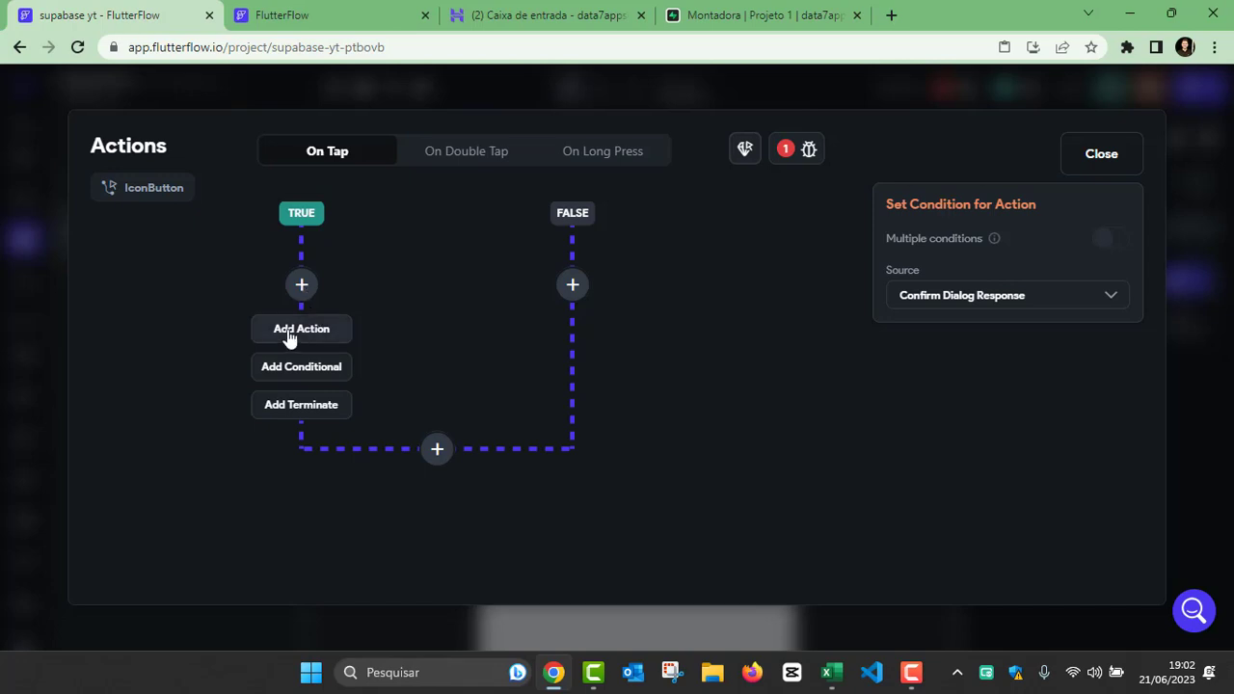
left_click(291, 333)
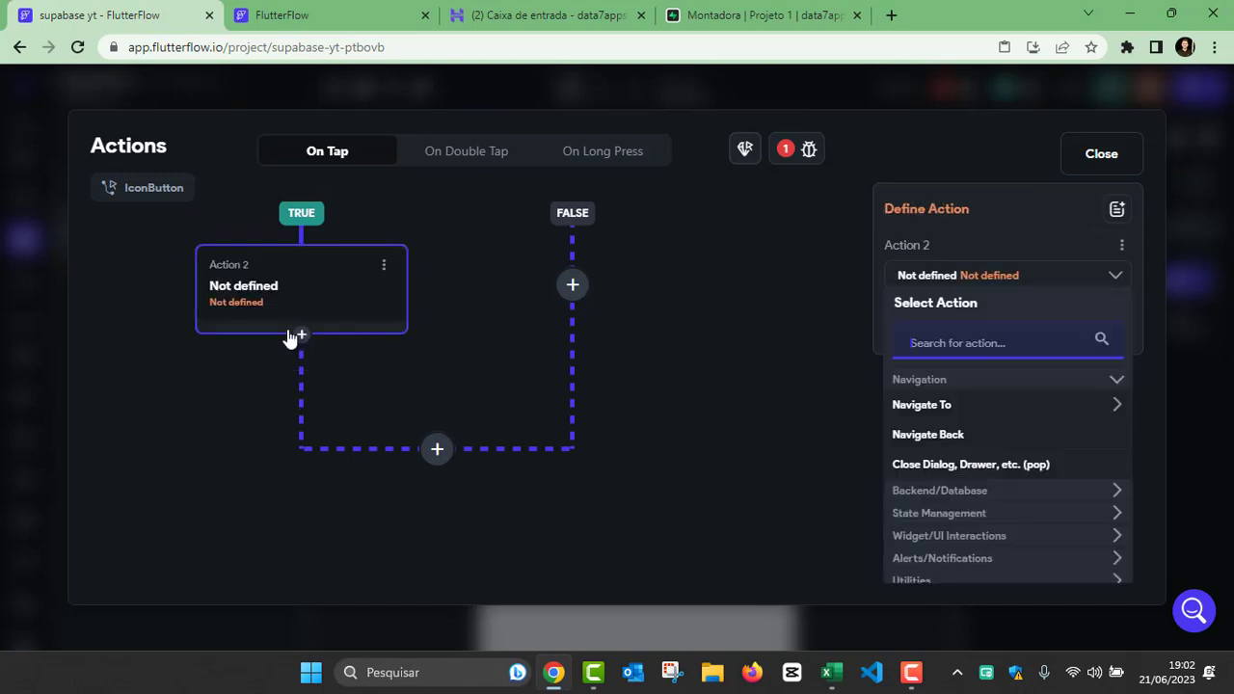
left_click(881, 326)
type("sup")
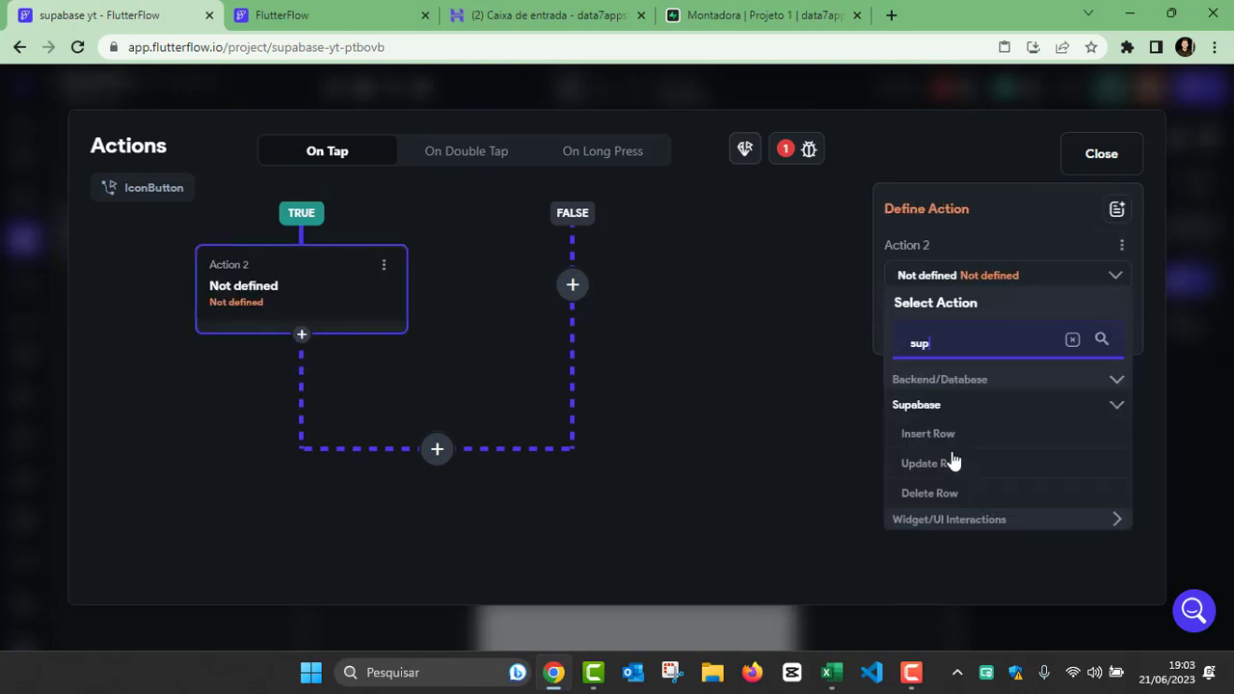
left_click(933, 498)
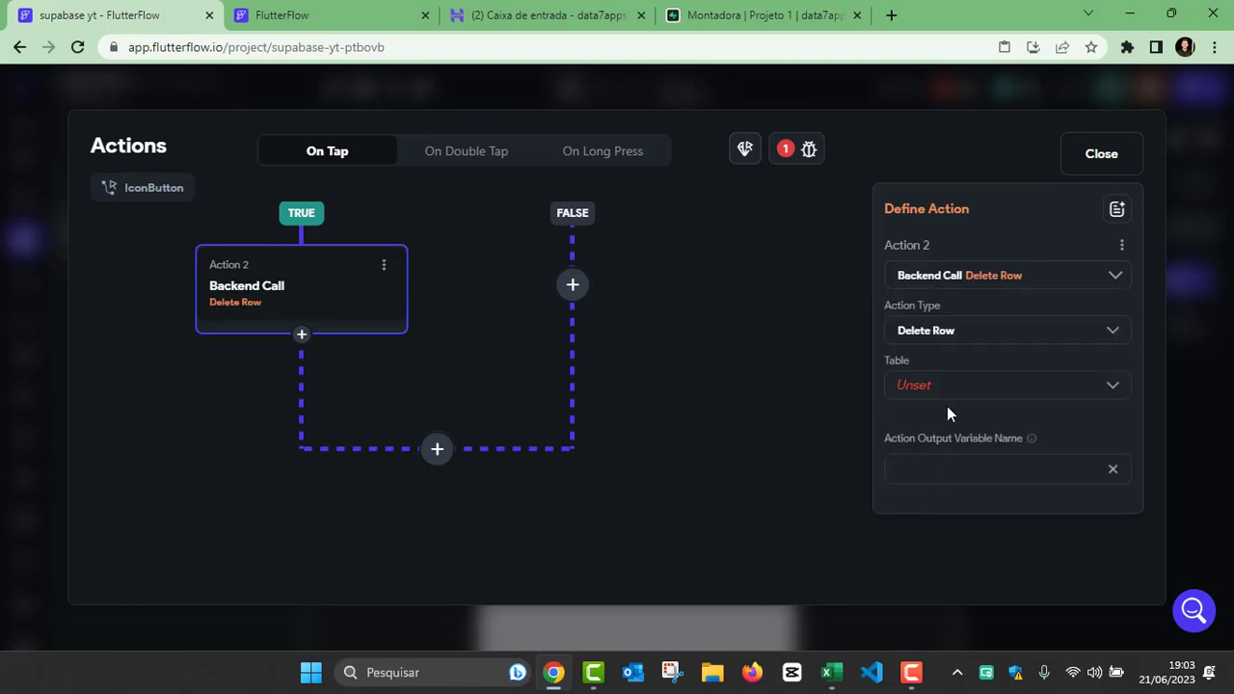
left_click(945, 403)
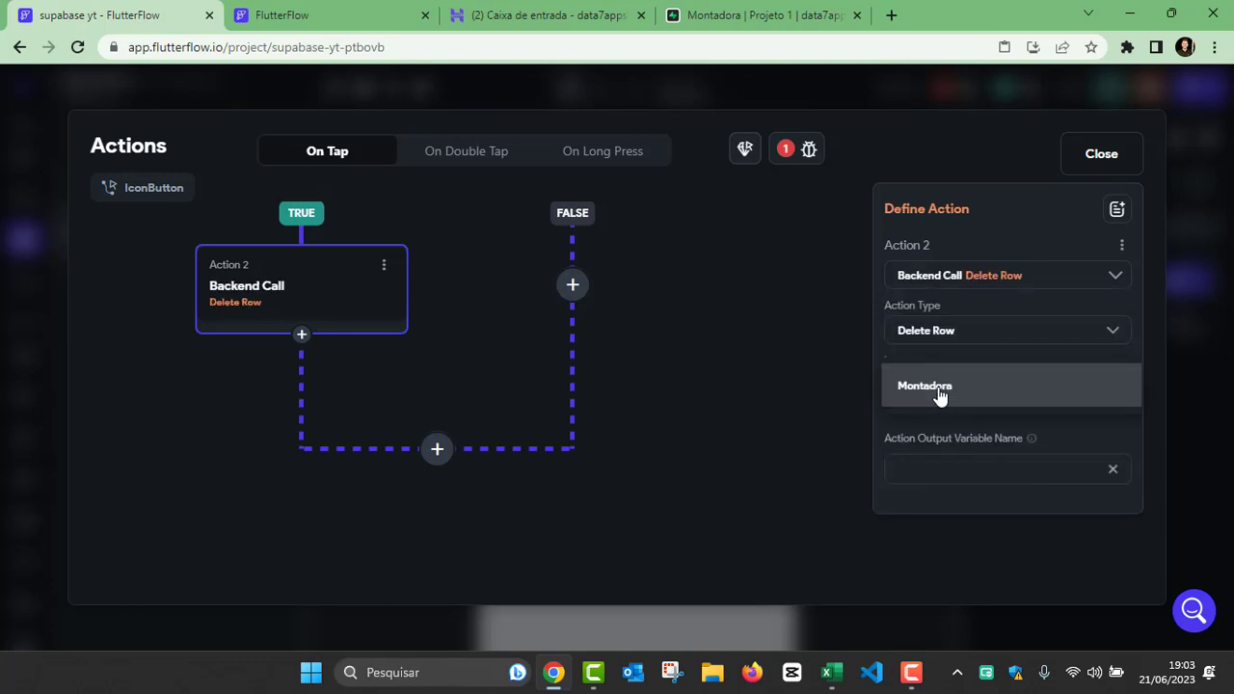
left_click(920, 390)
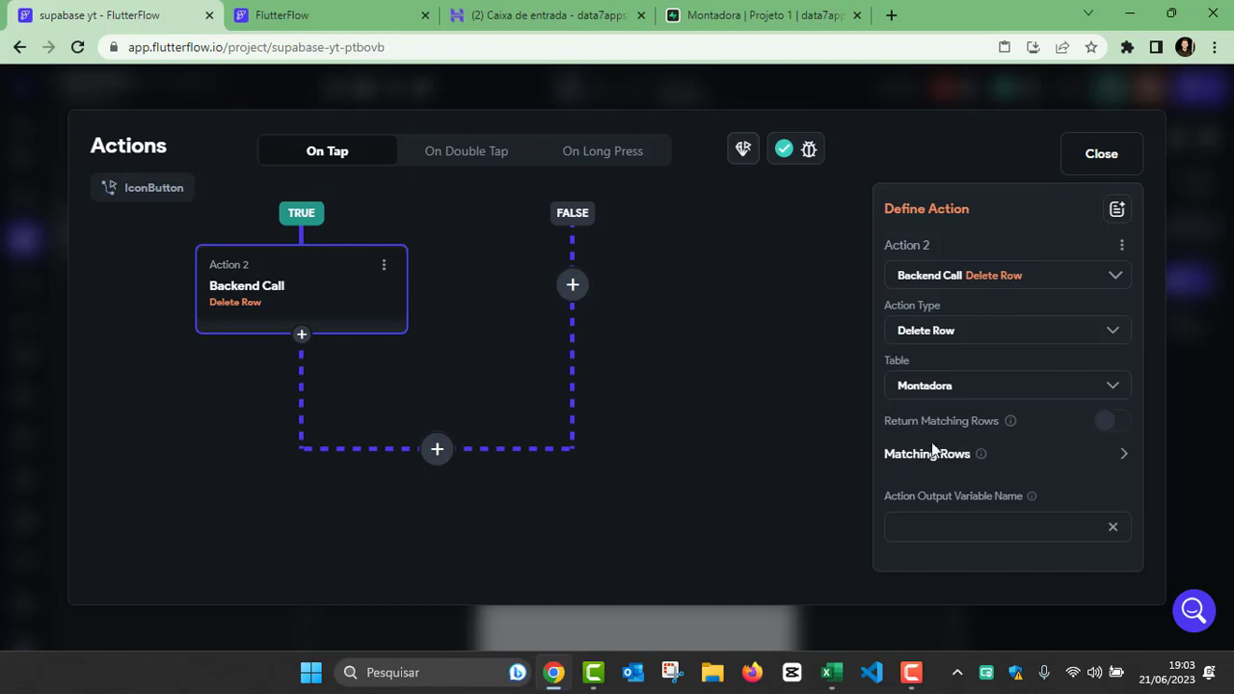
Step: Add a matching-rows filter to the Delete Row action on the id field with the relation Equal To
left_click(1123, 455)
scroll(1016, 464, "down", 1)
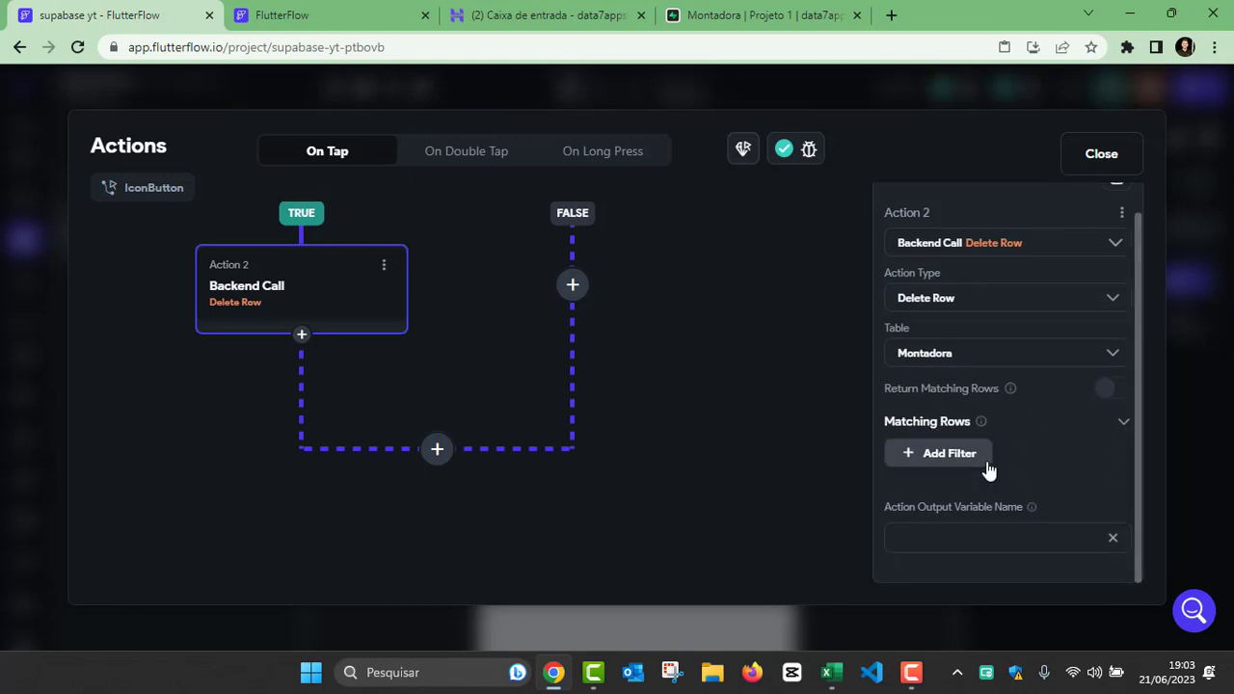
left_click(973, 455)
scroll(1010, 465, "down", 3)
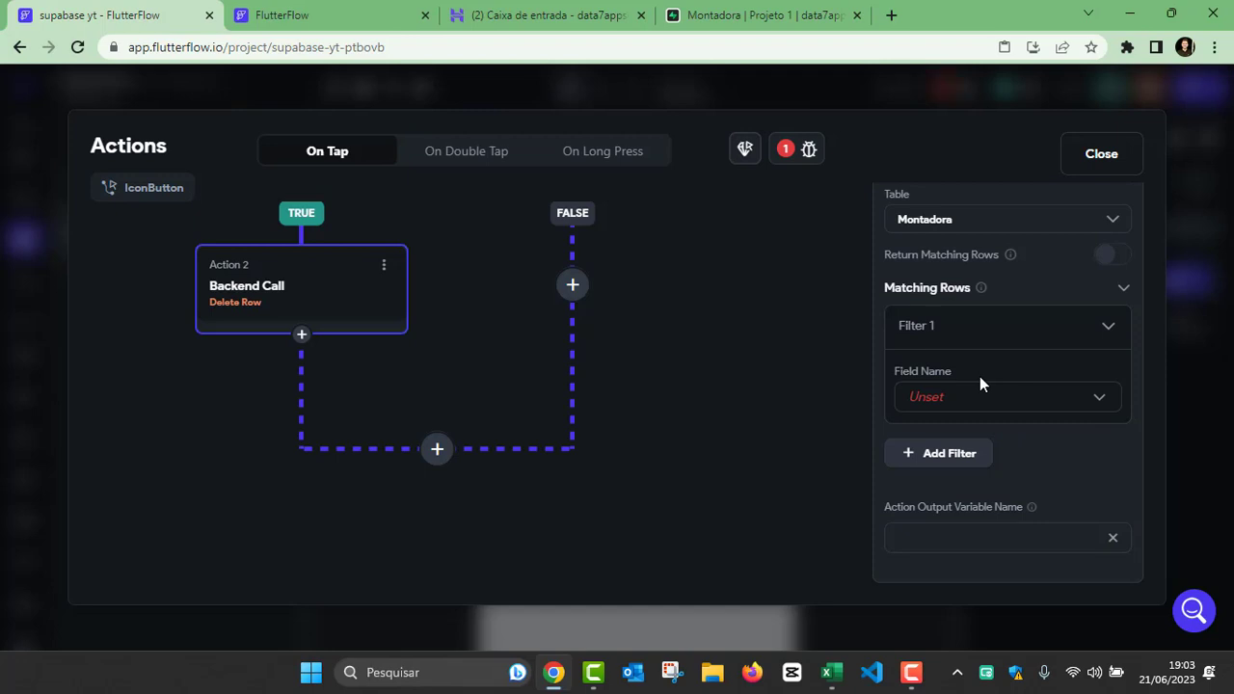
left_click(973, 403)
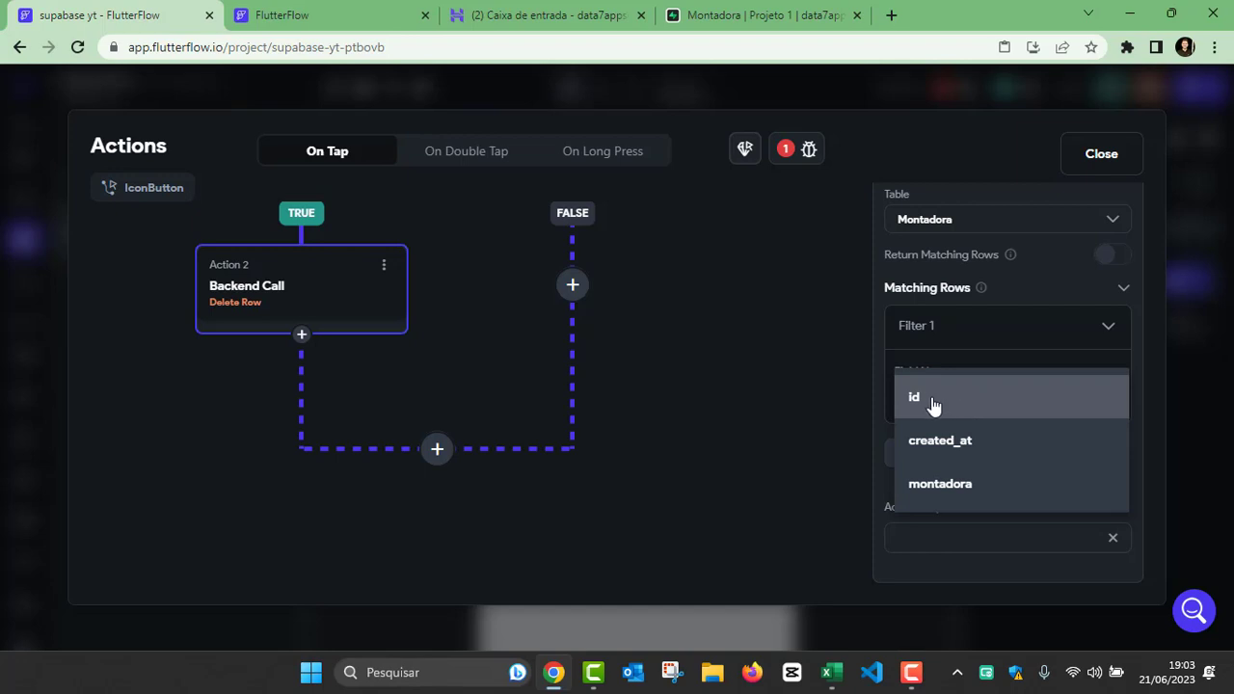
left_click(931, 405)
scroll(931, 405, "down", 1)
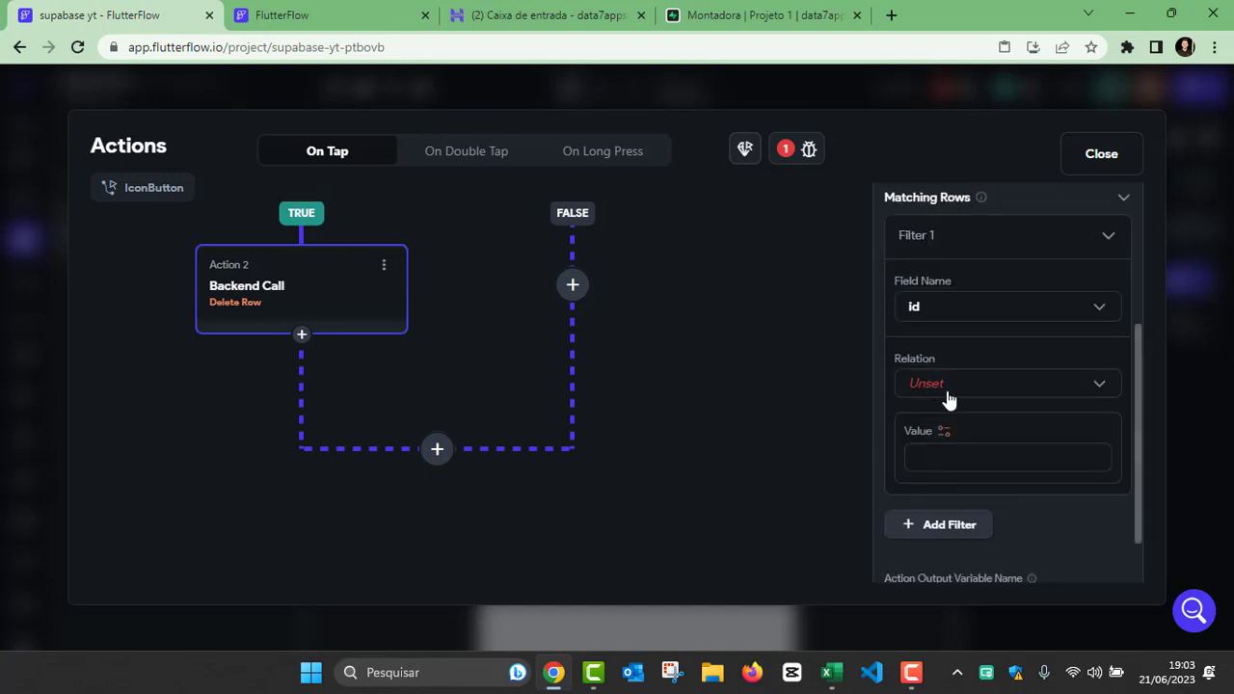
left_click(948, 390)
left_click(950, 322)
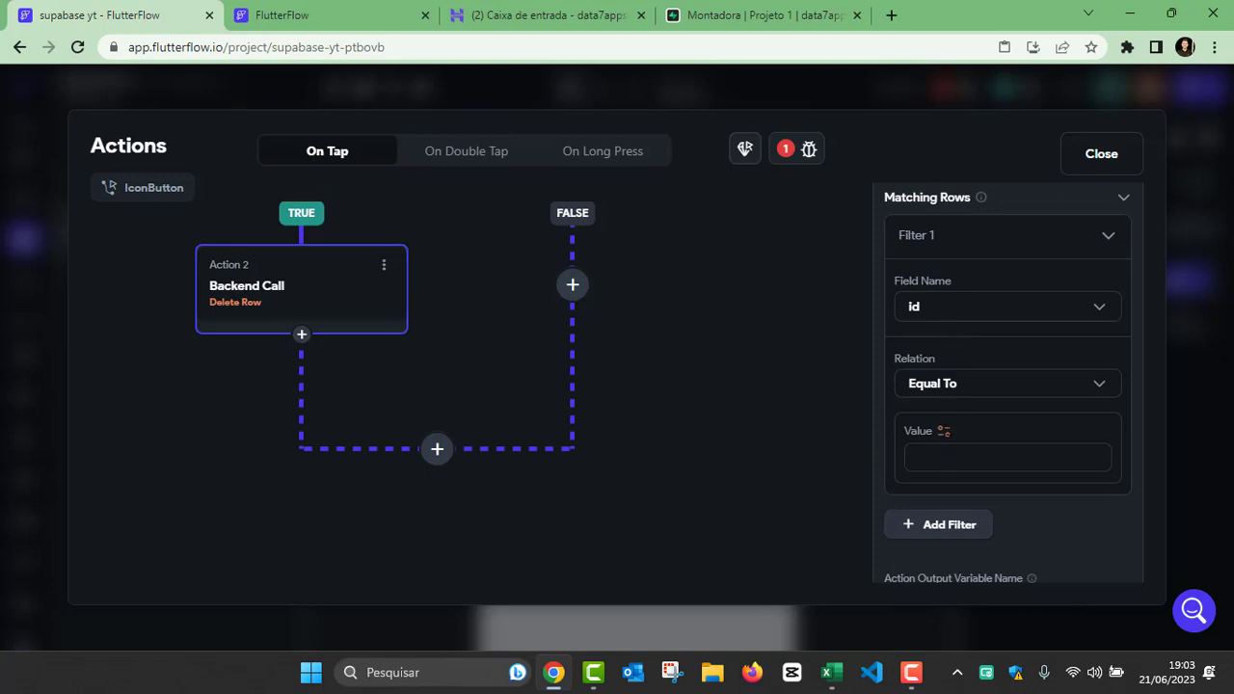
Step: Bind the delete filter's value to the id of the Montadora Row and review the filter settings
left_click(944, 432)
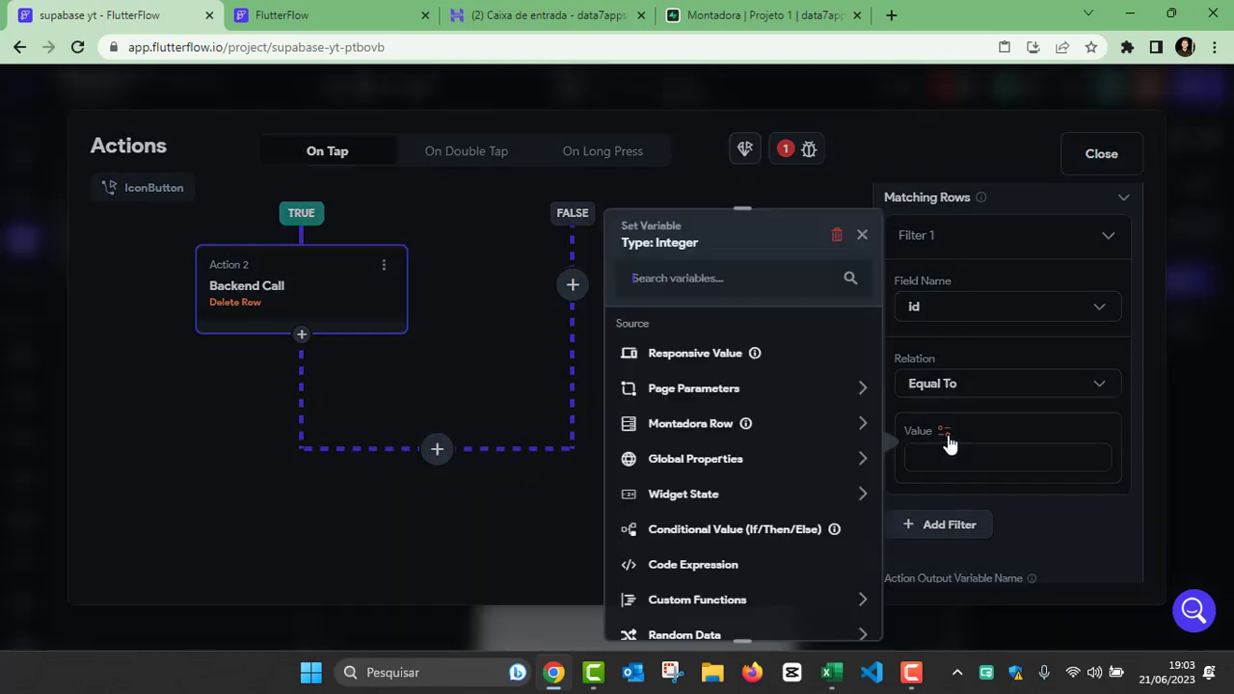
left_click(683, 424)
left_click(665, 479)
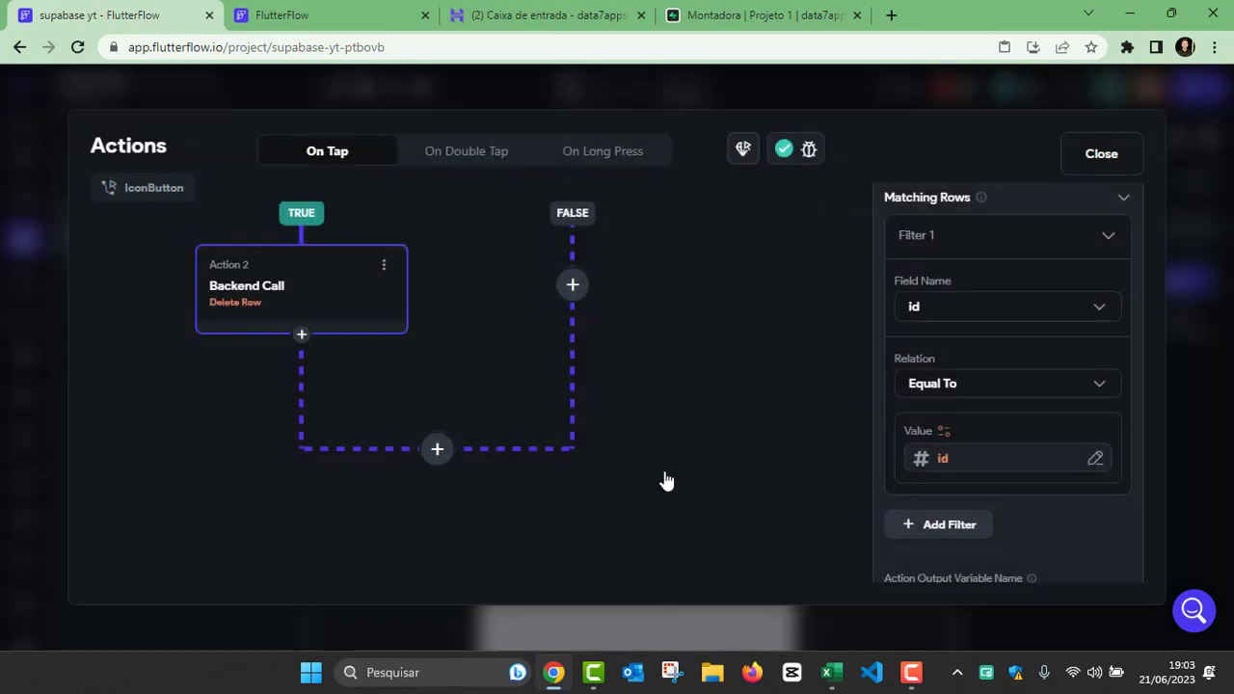
scroll(942, 410, "down", 1)
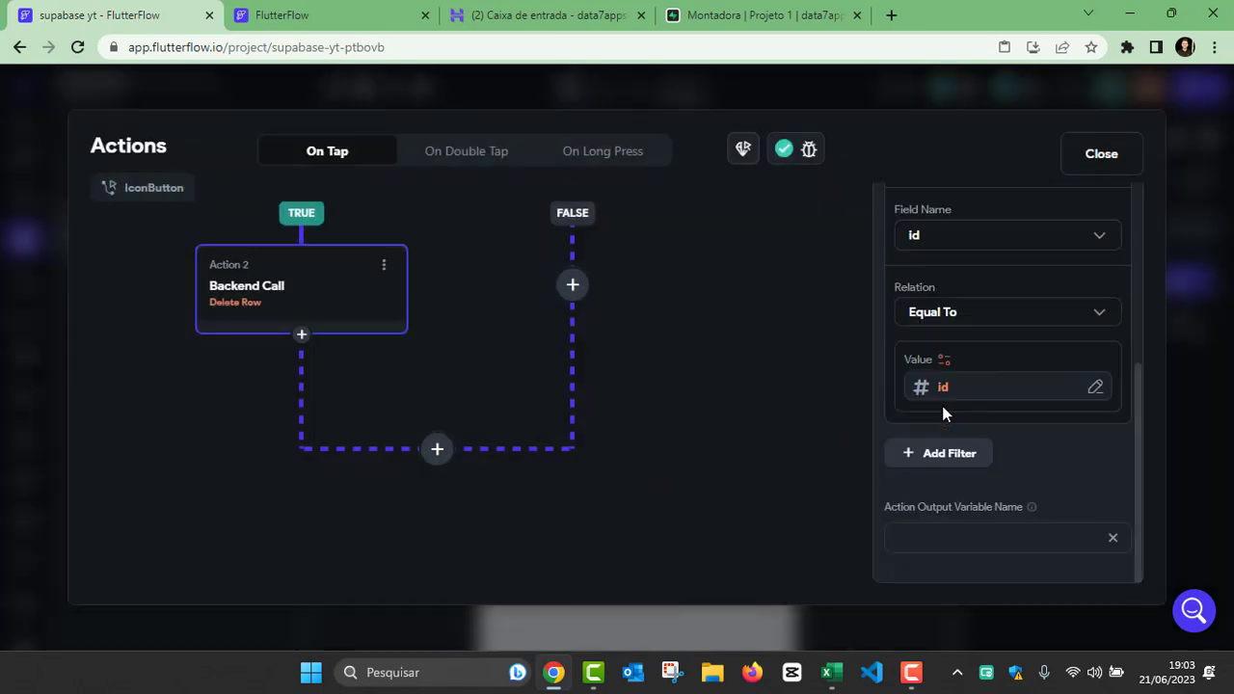
scroll(1015, 452, "up", 3)
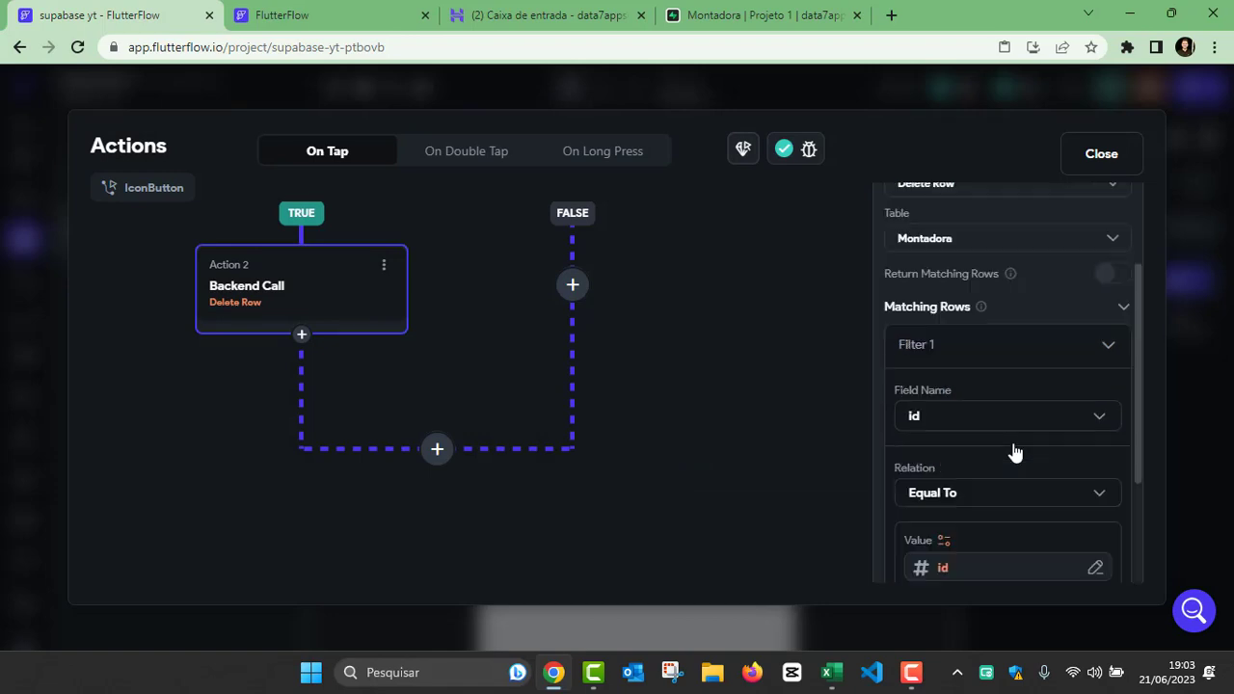
Step: End the action flow on the conditional's FALSE branch with a Terminate
left_click(1123, 307)
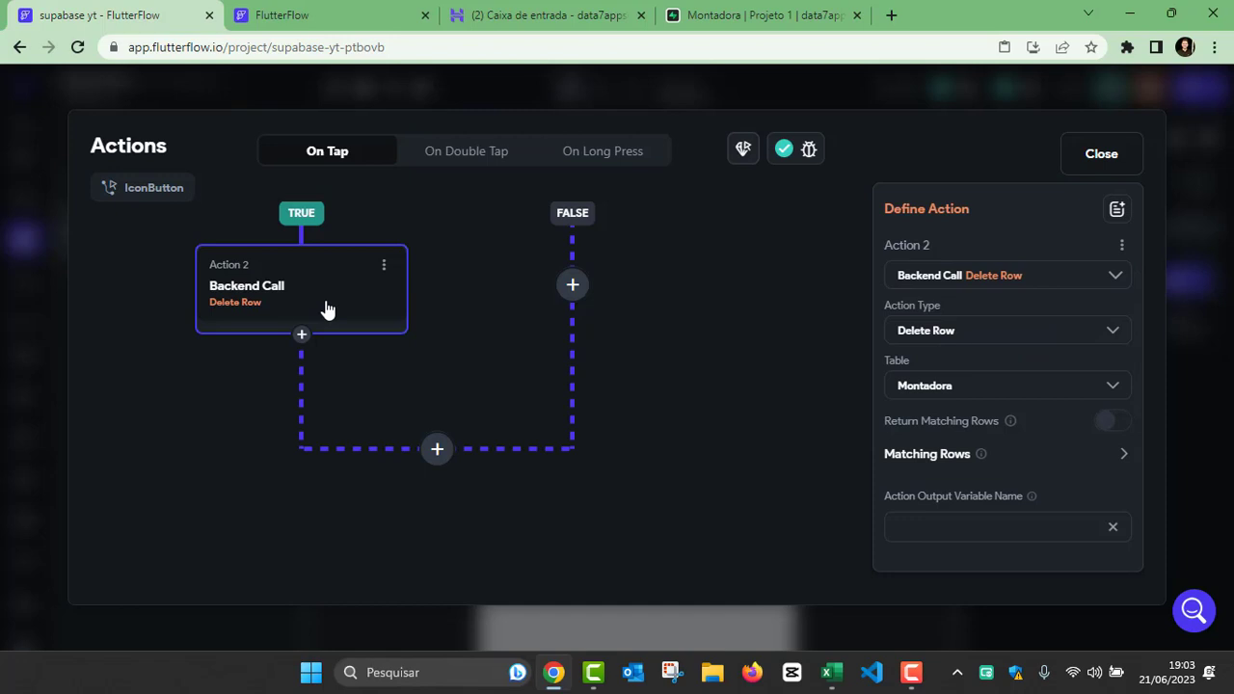
scroll(665, 332, "up", 2)
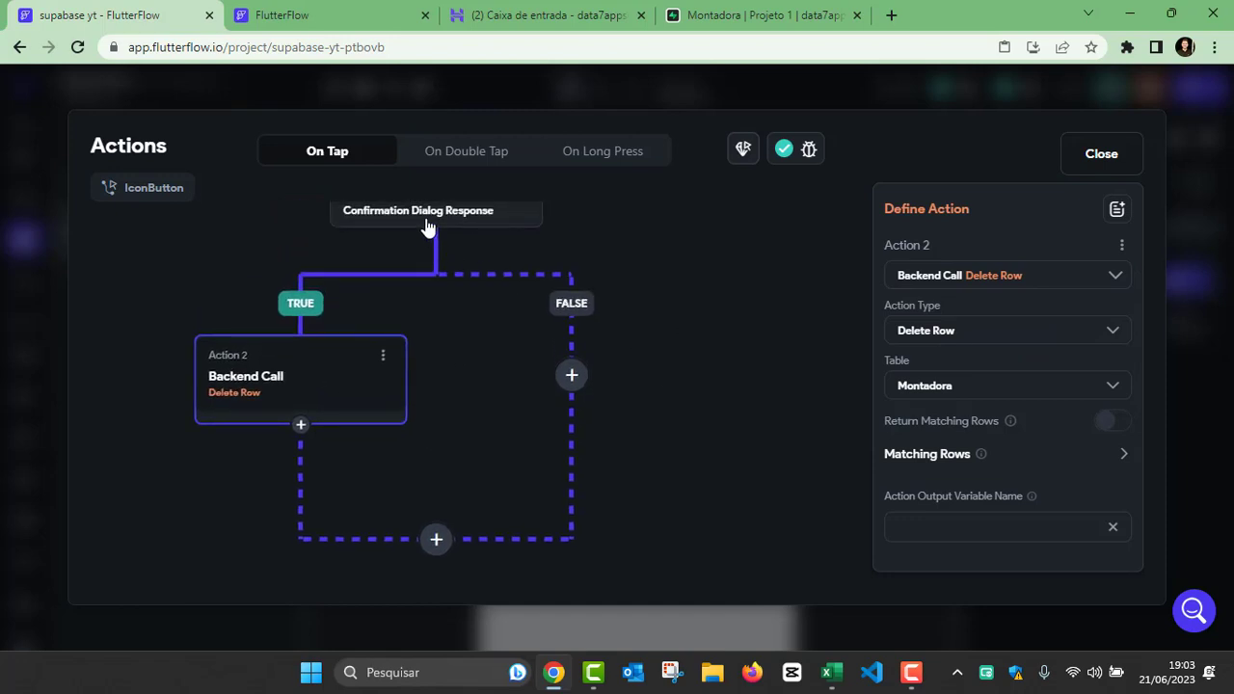
left_click(574, 380)
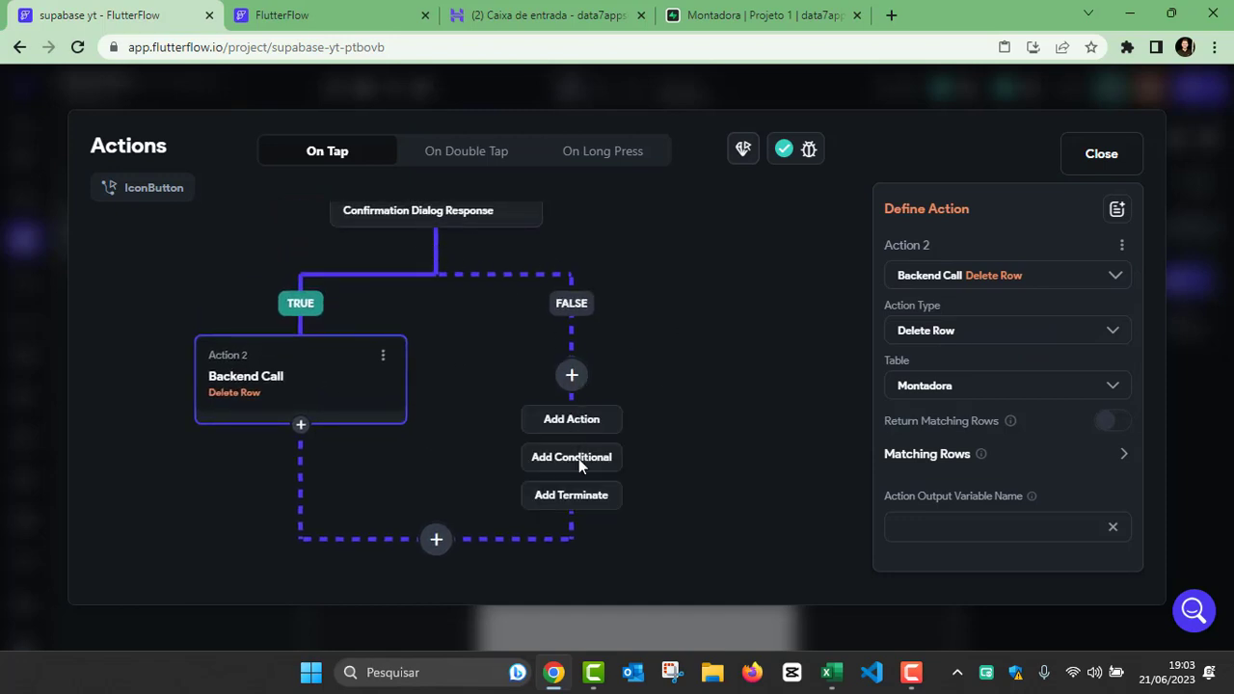
left_click(573, 495)
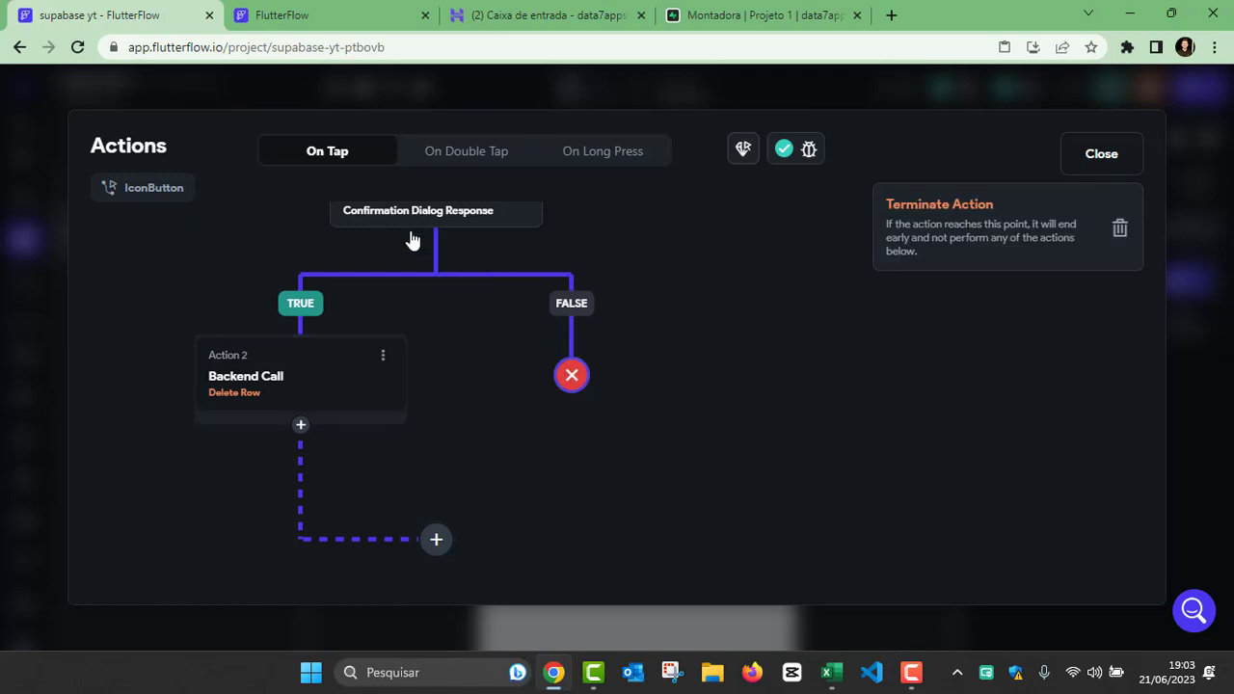
Step: Add a Refresh Database Request action for the ListView after the Delete Row action, and close the action editor
scroll(637, 413, "down", 1)
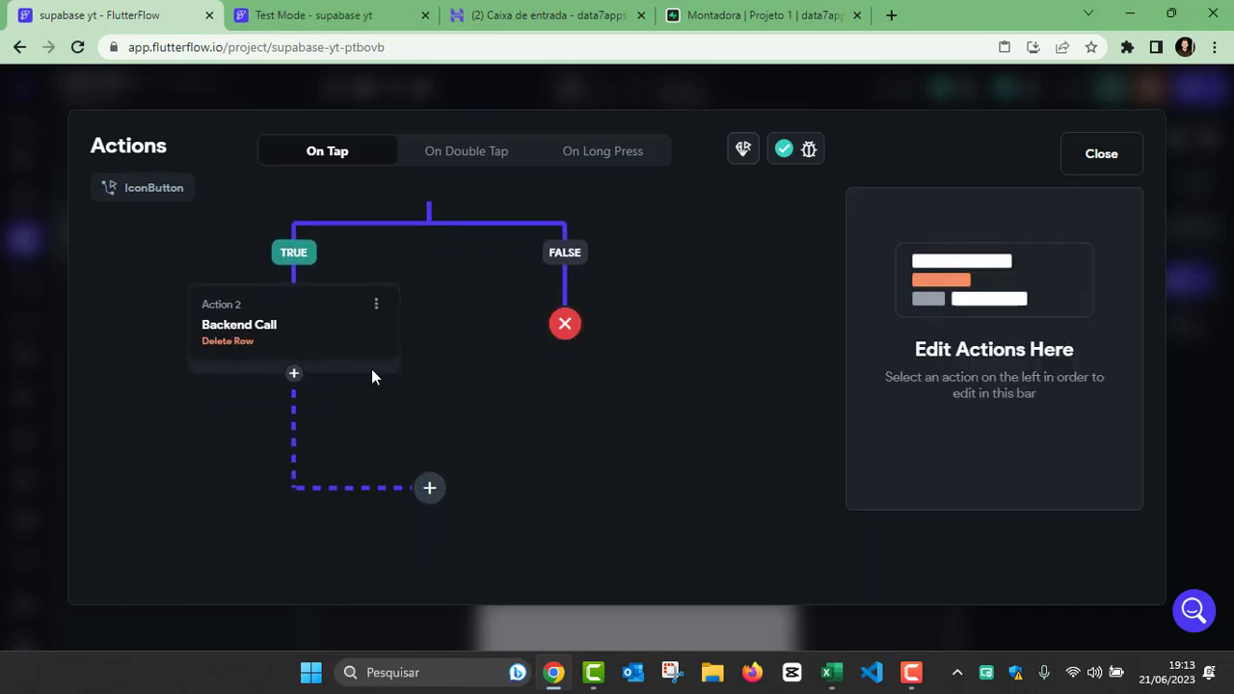
left_click(430, 503)
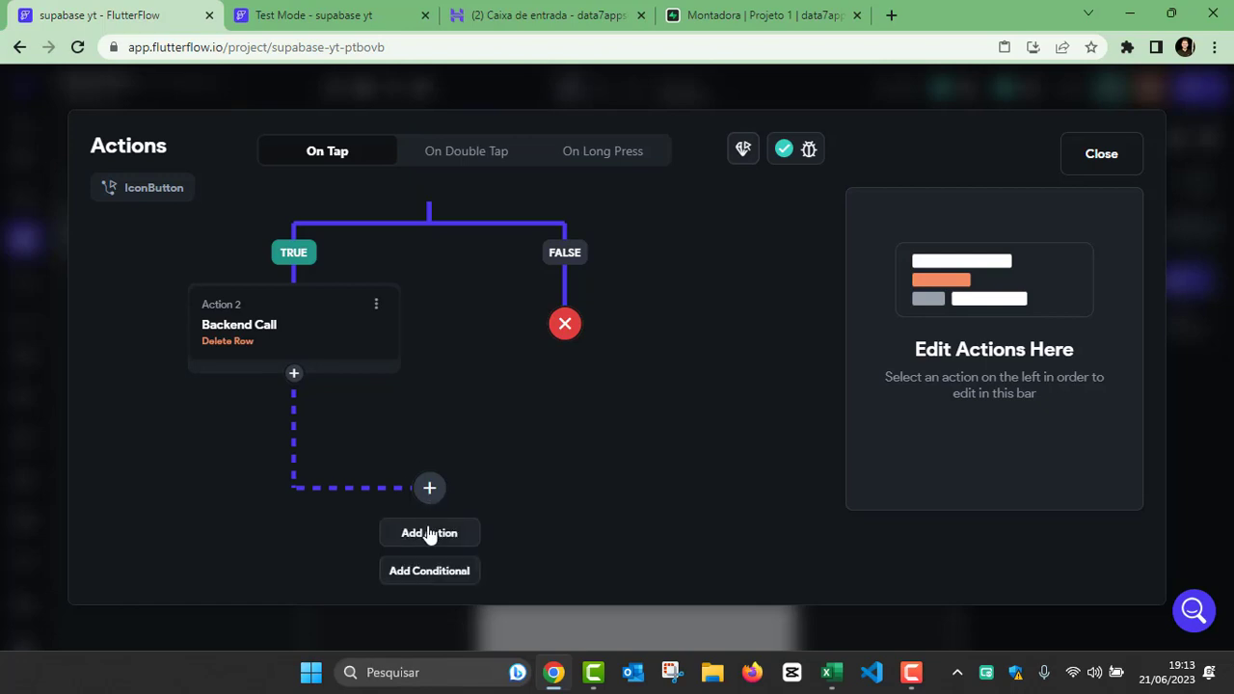
left_click(459, 531)
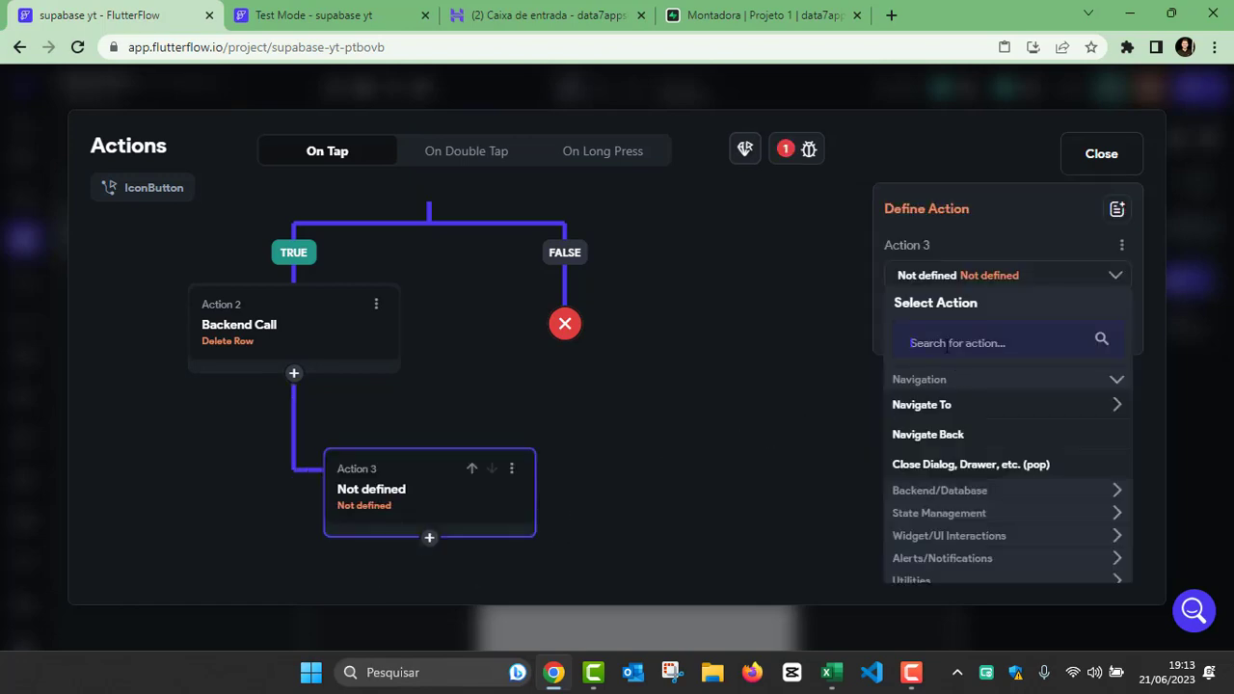
left_click(948, 345)
type("ref")
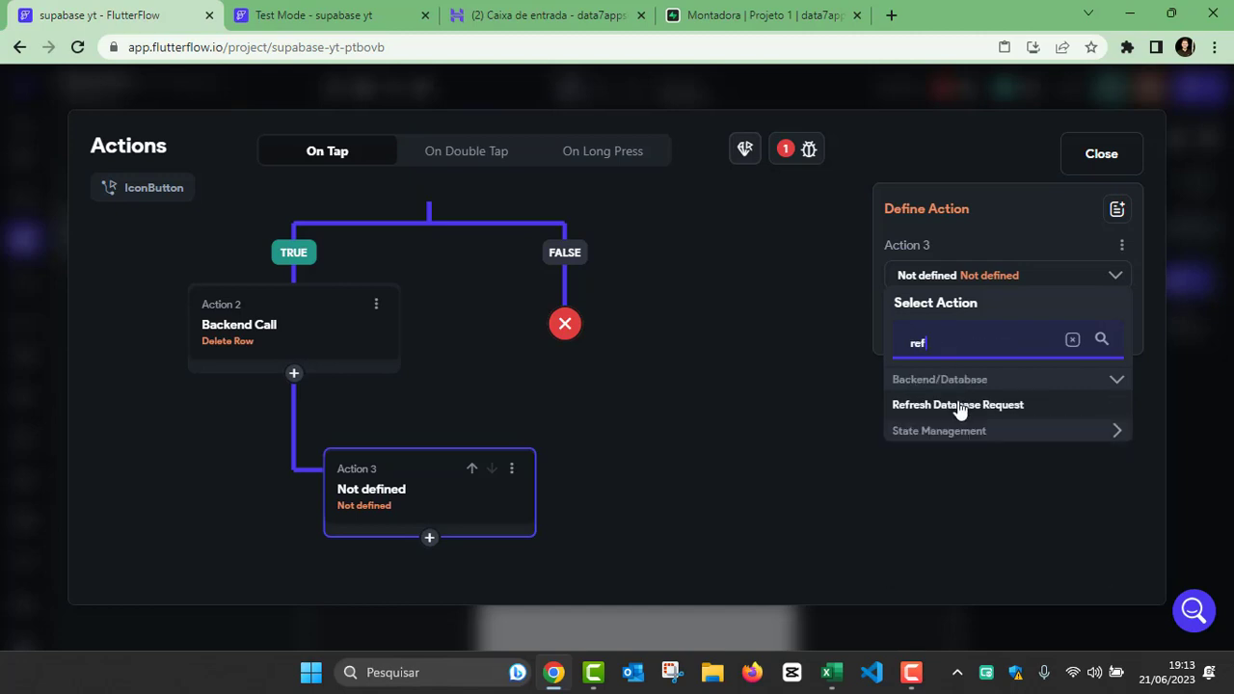
left_click(957, 406)
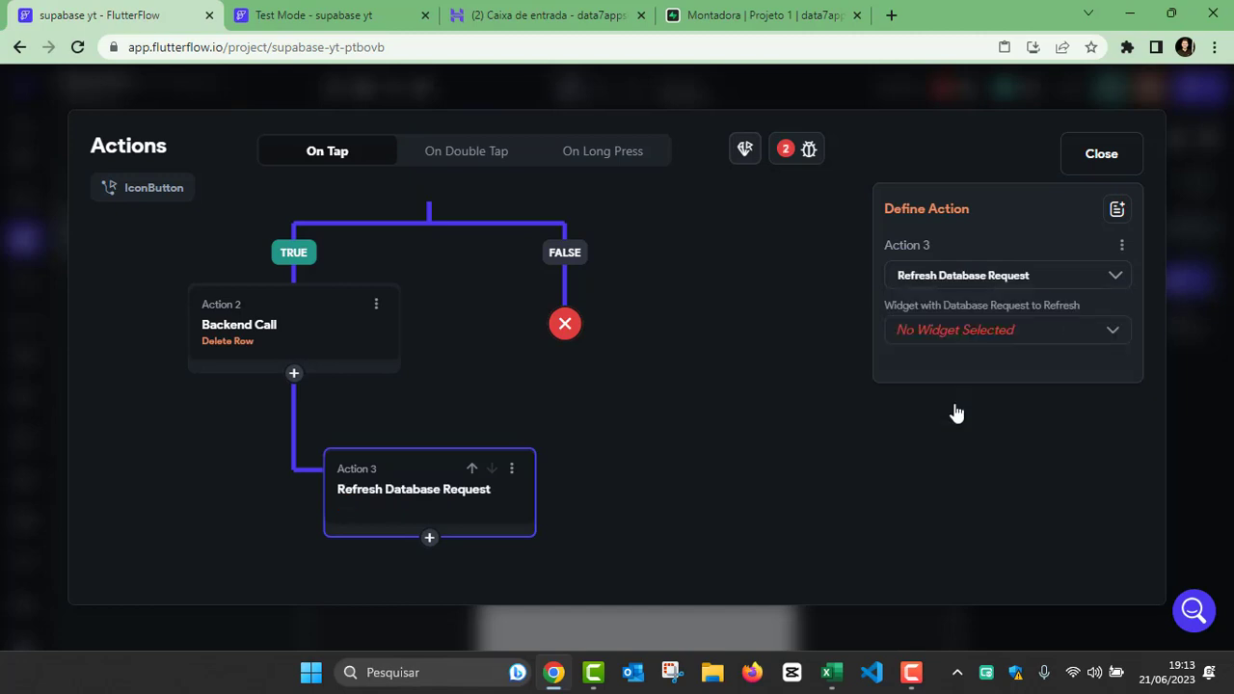
left_click(942, 334)
left_click(941, 333)
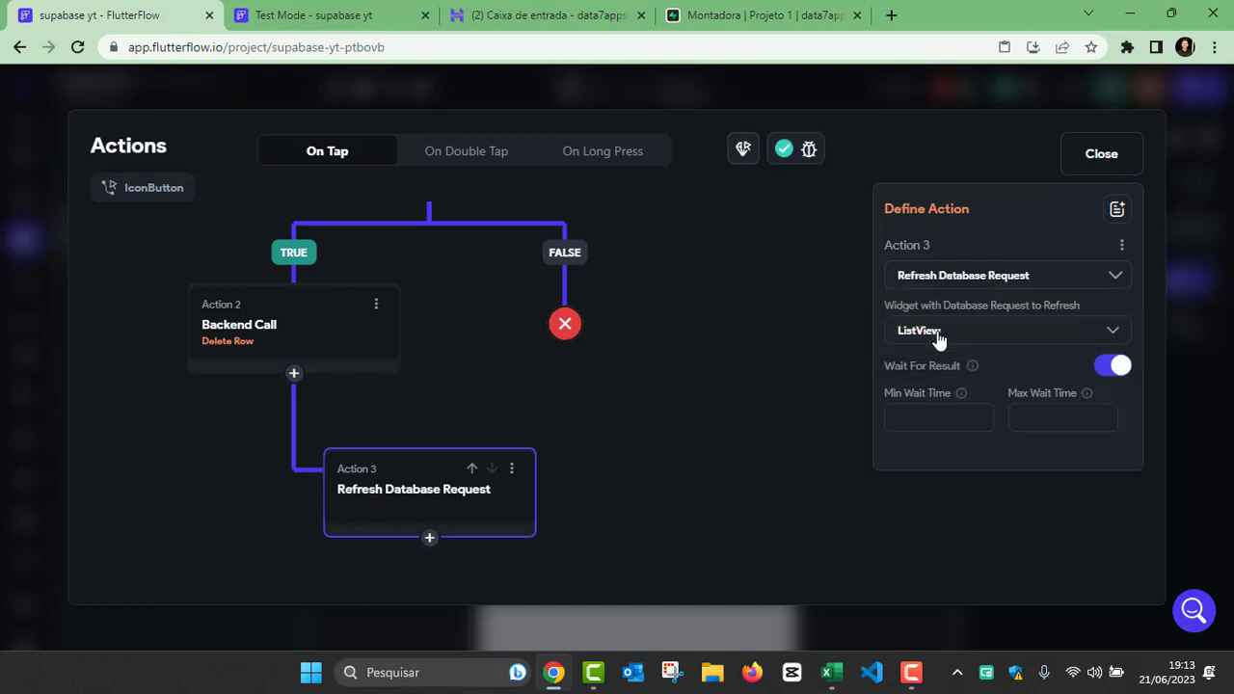
left_click(694, 363)
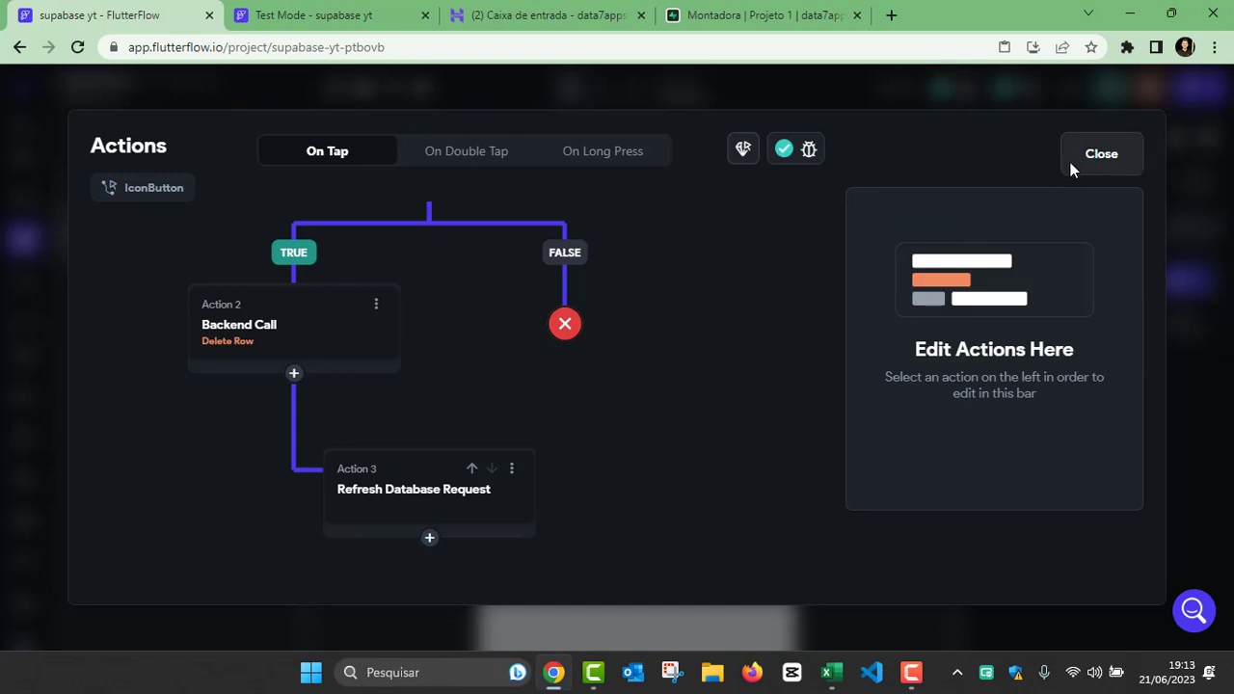
left_click(1101, 154)
Step: In the Test Mode app, delete the Renault do Brasil and GM rows, answering "sim" to each confirmation dialog
left_click(325, 21)
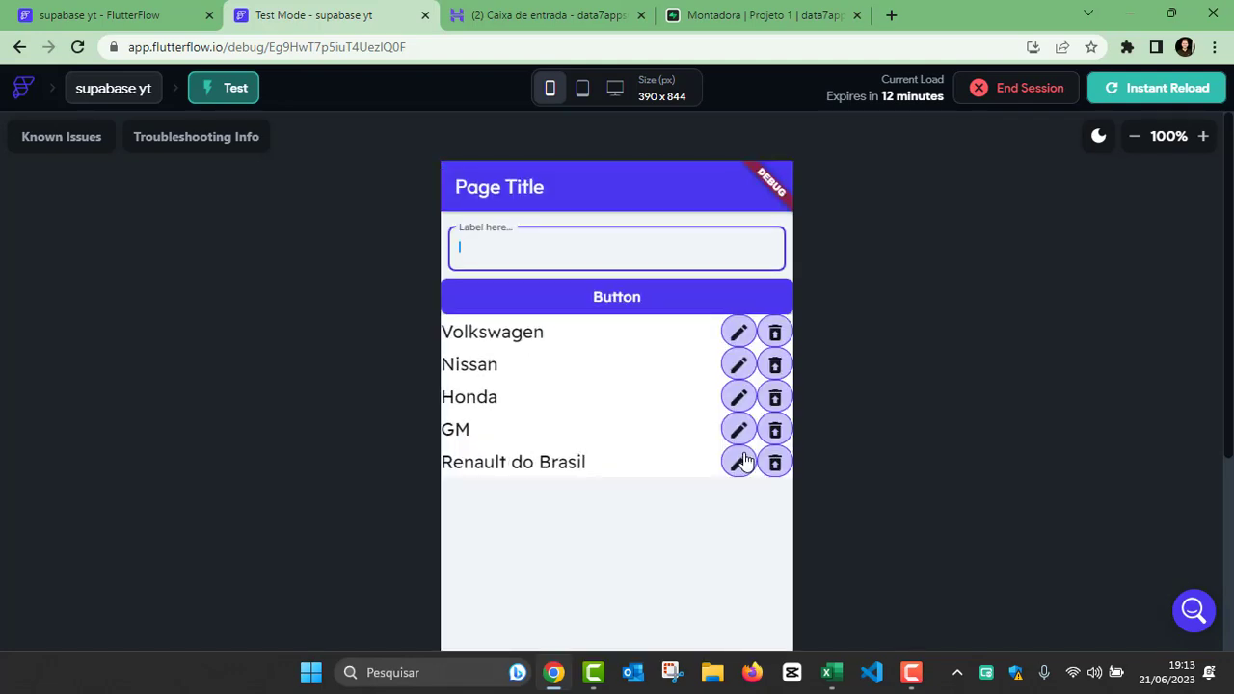
left_click(773, 462)
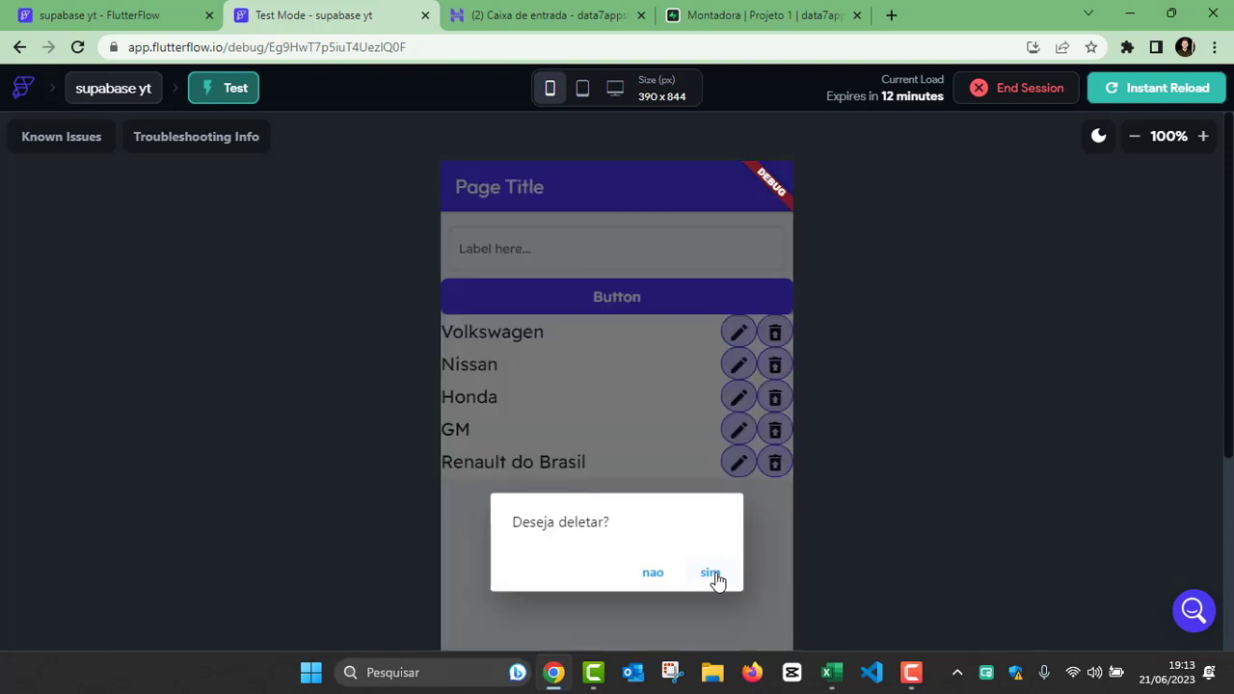
left_click(710, 574)
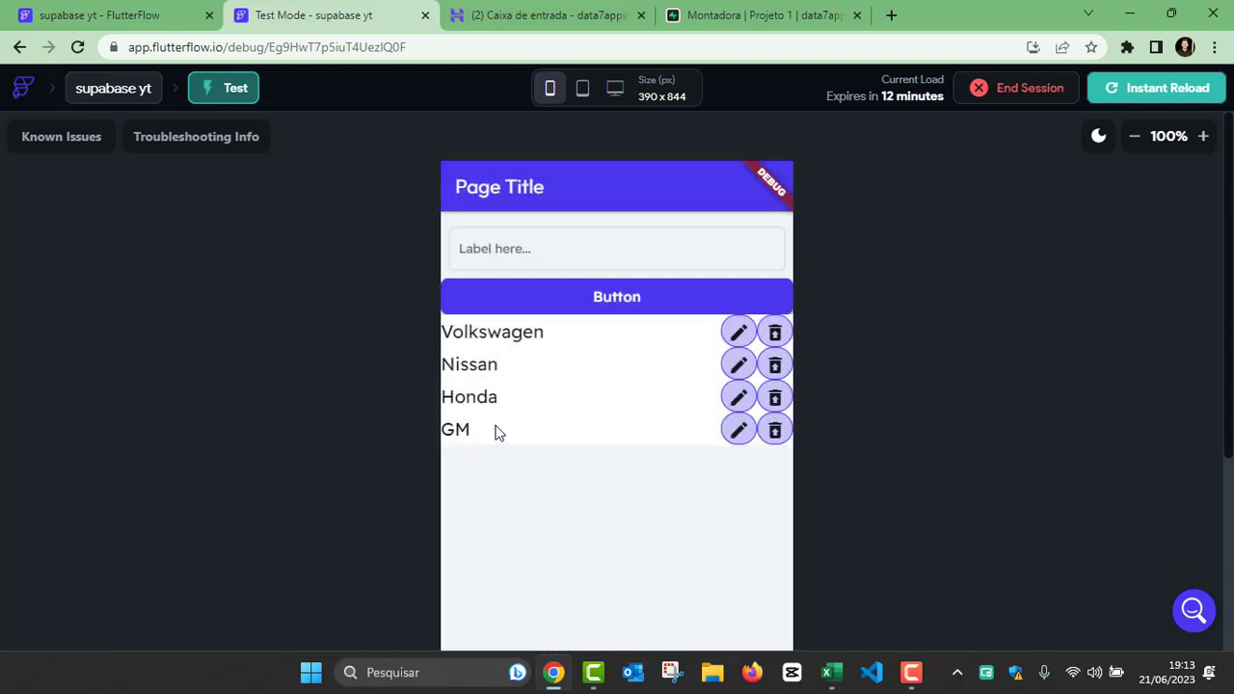
left_click(772, 435)
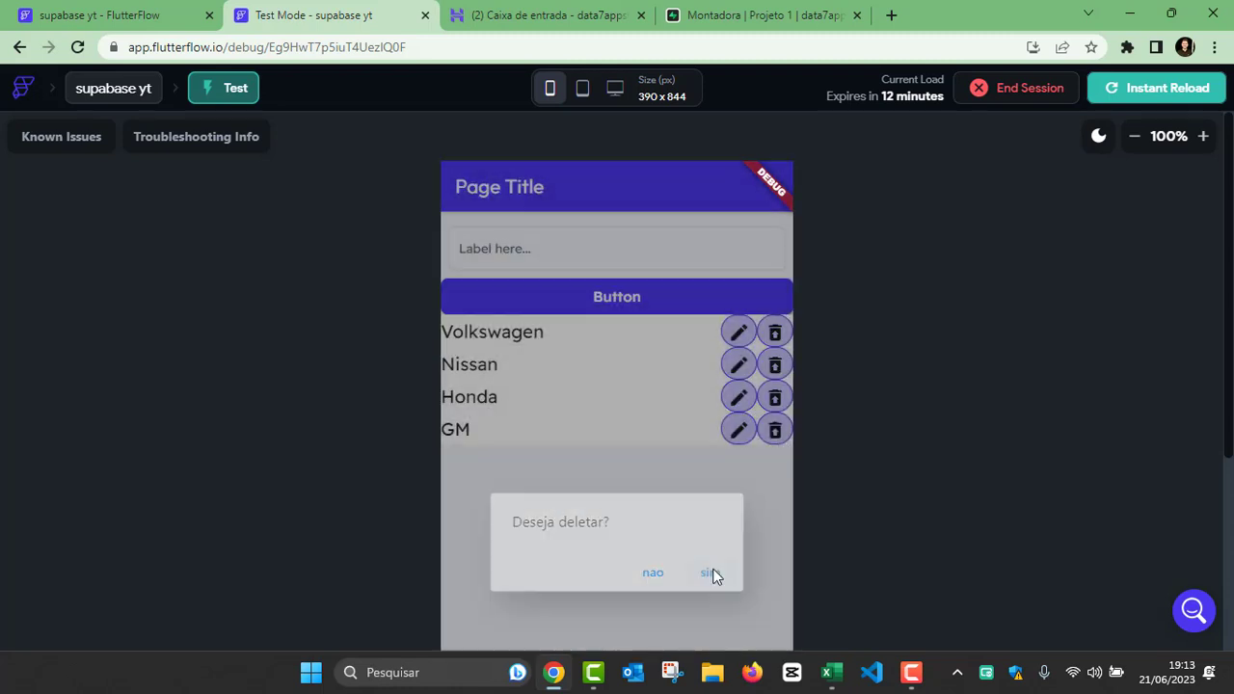
left_click(710, 574)
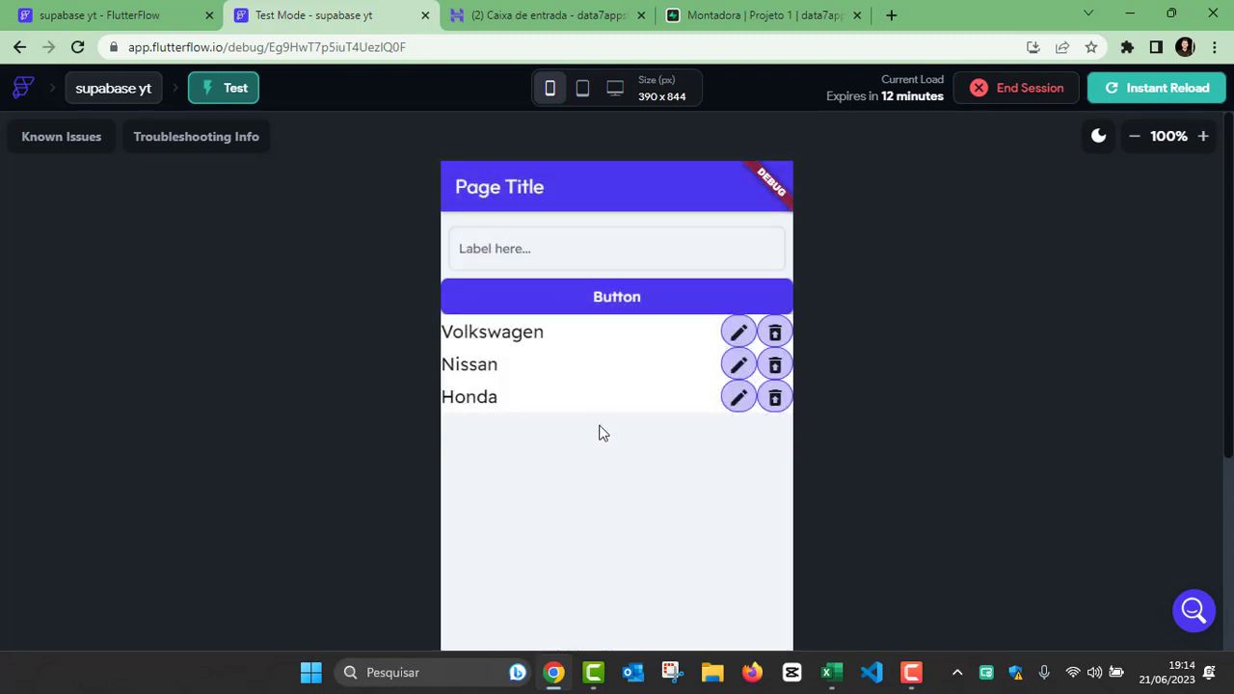
Step: Check the remaining rows of the Montadora table in Supabase, and return to the HomePage in the FlutterFlow project
left_click(701, 20)
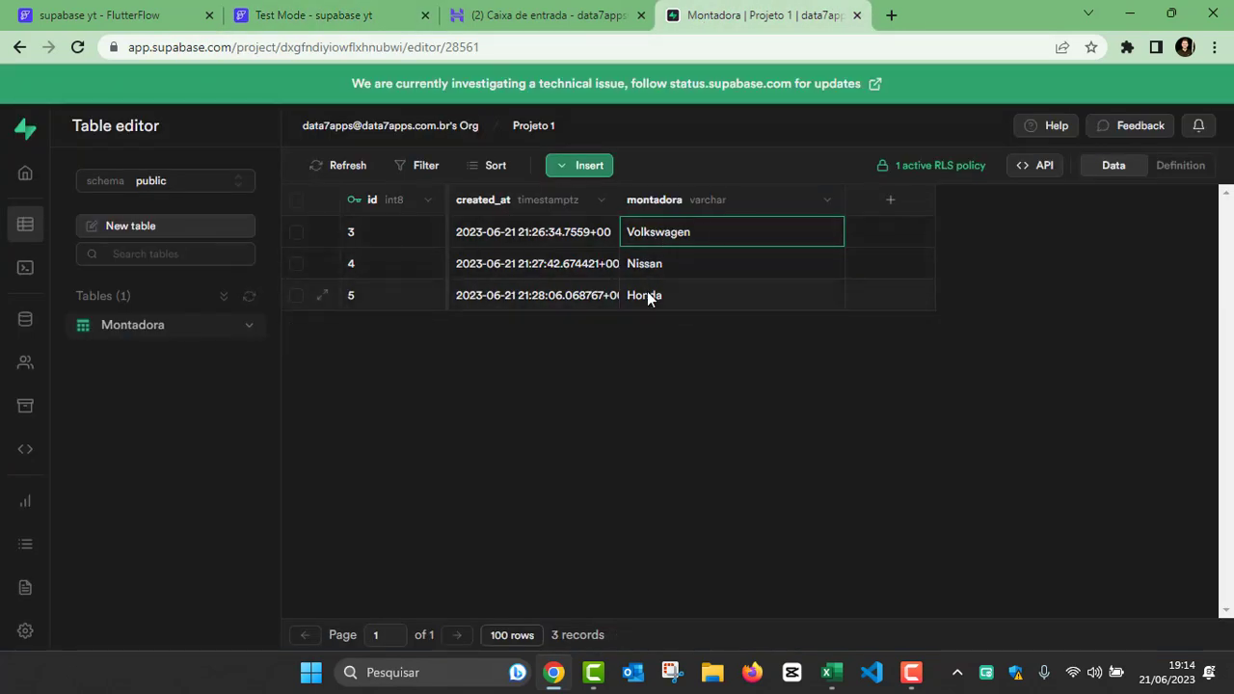
left_click(552, 16)
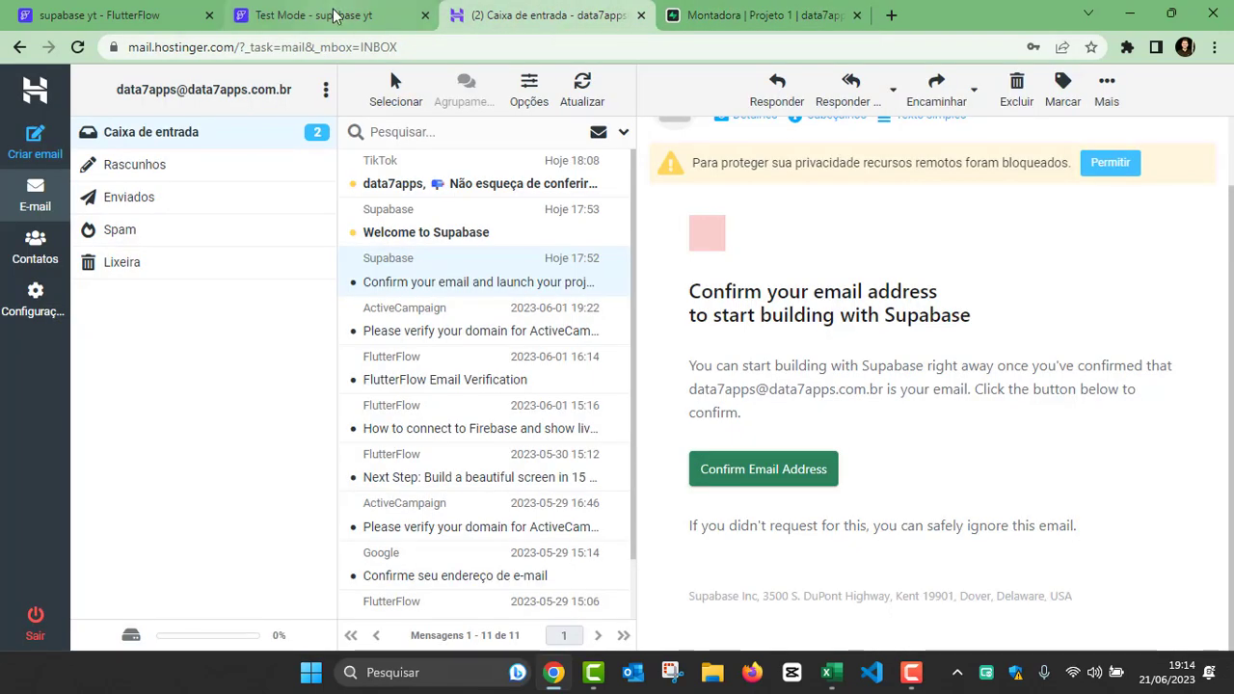
left_click(332, 16)
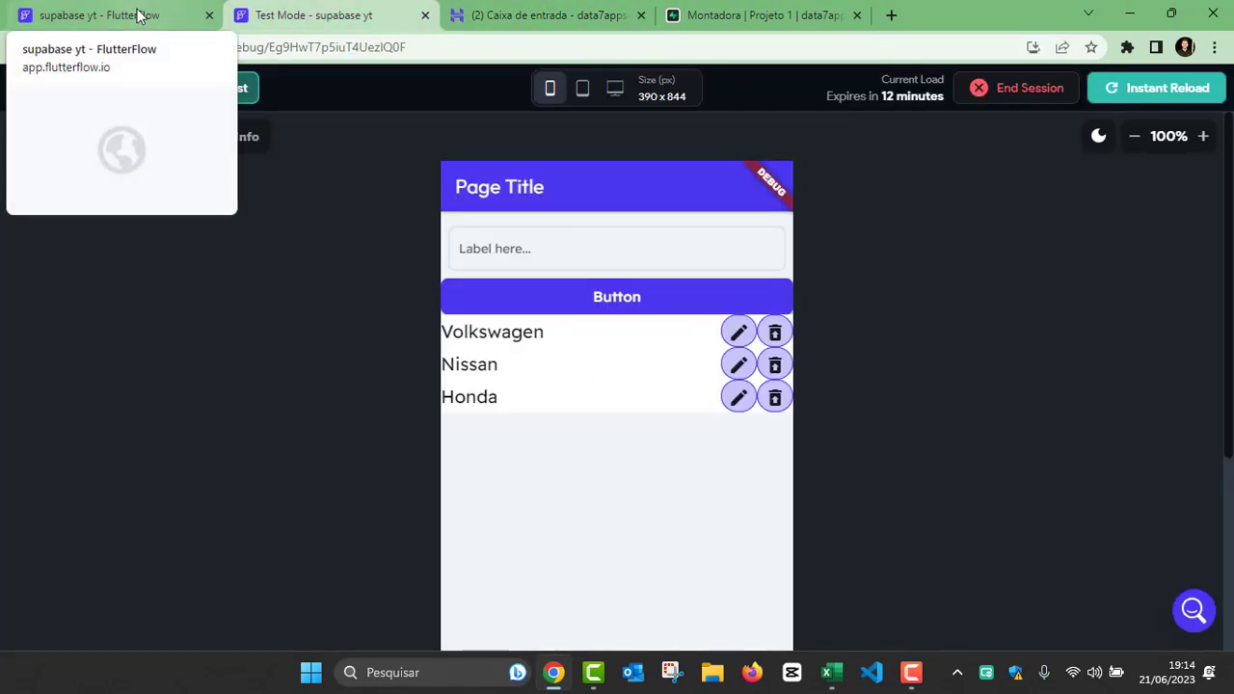
left_click(138, 17)
left_click(868, 380)
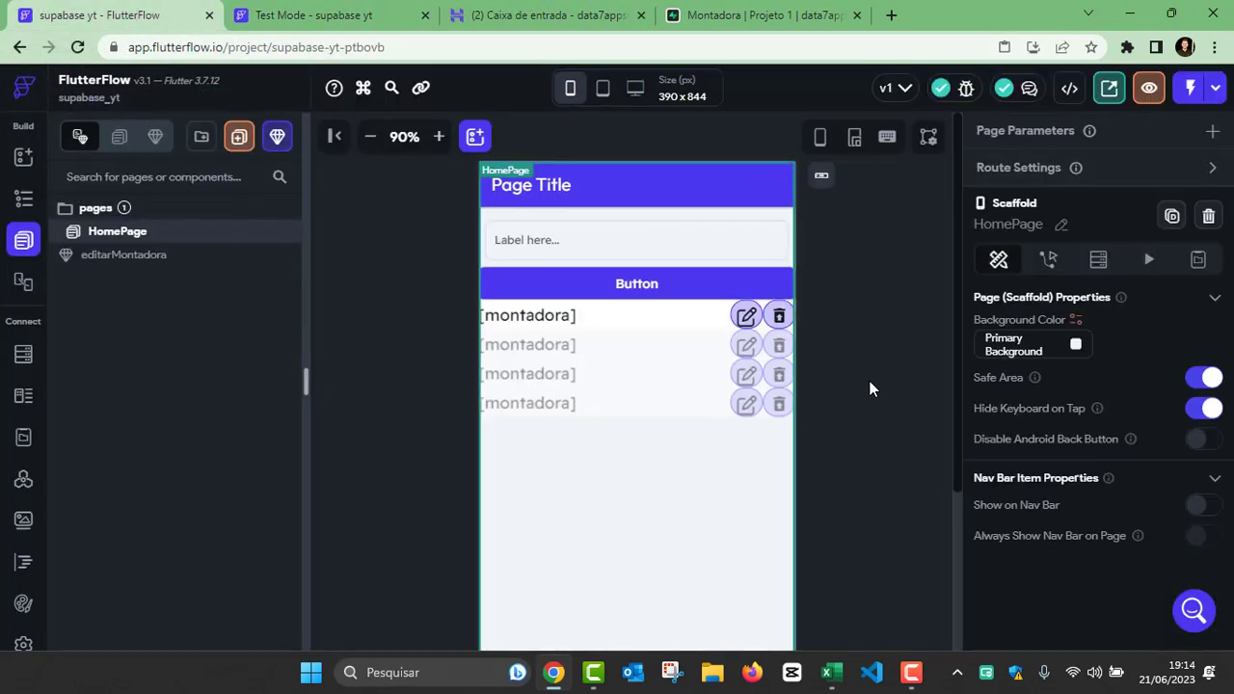